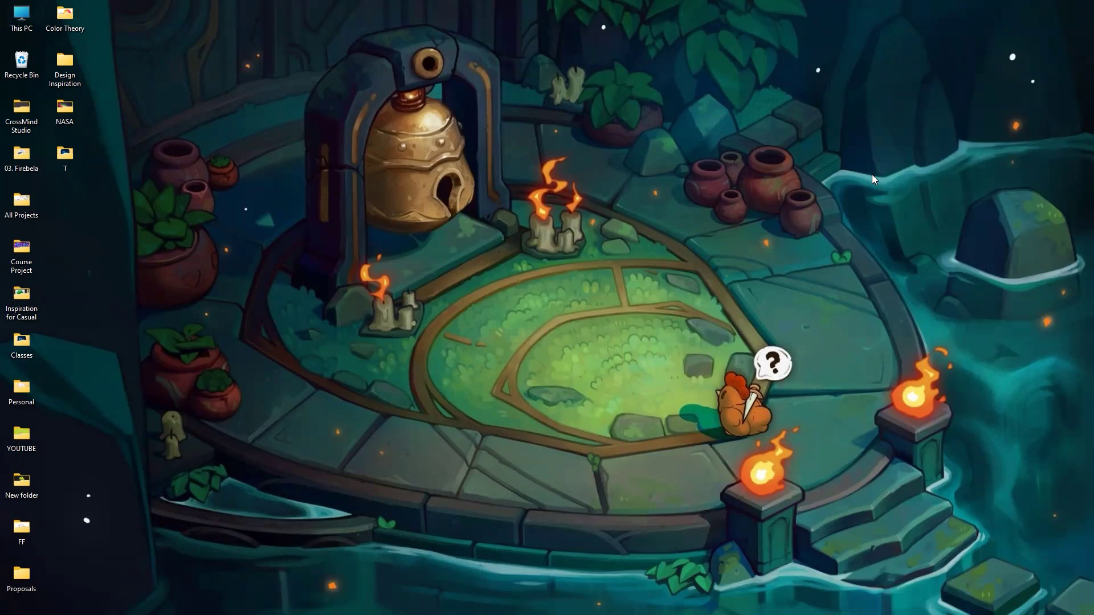
- Switch to Adobe Illustrator and open the setup dialog for a new document
mouse_move(685, 608)
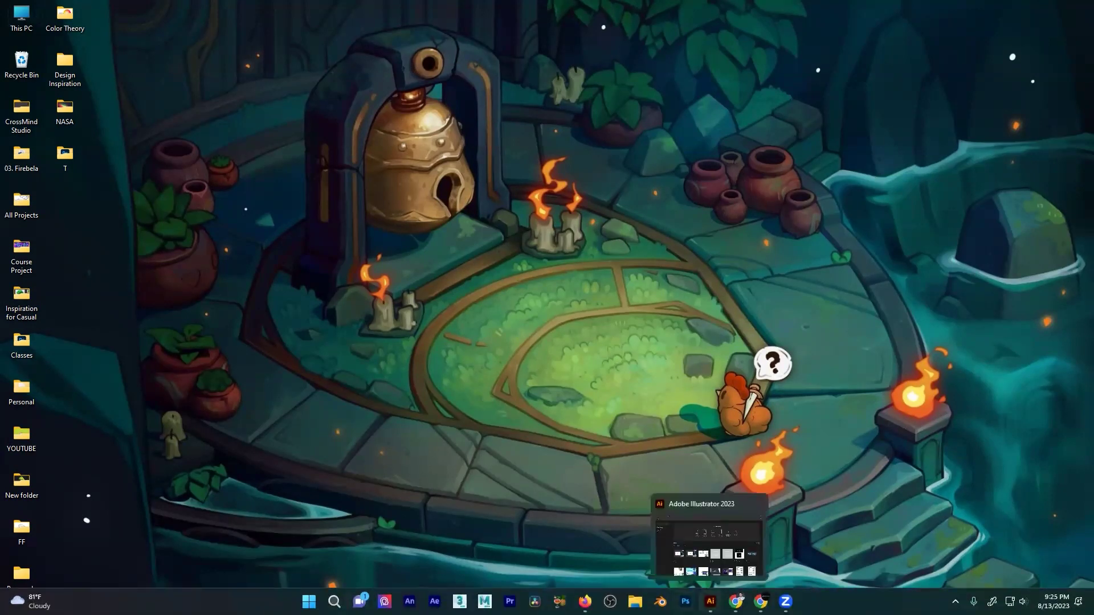
click(710, 601)
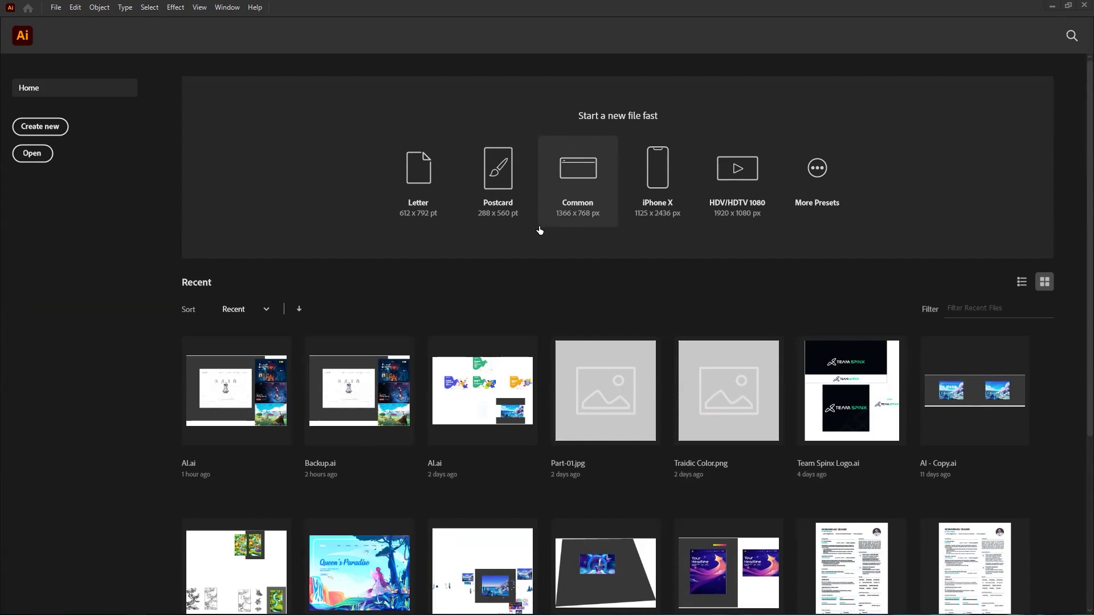
click(50, 123)
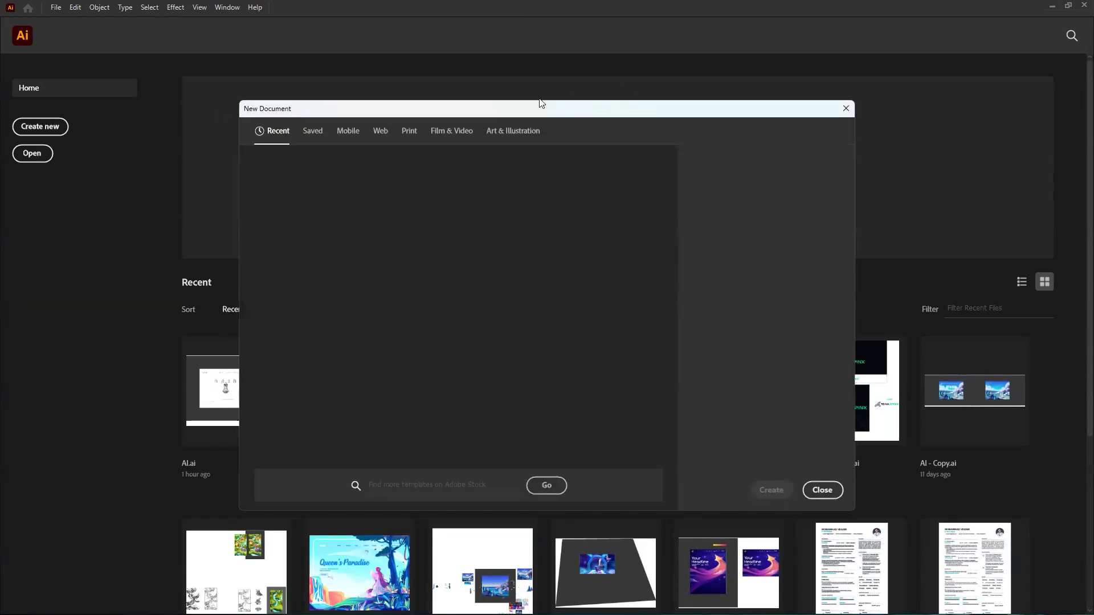
drag(530, 104, 544, 107)
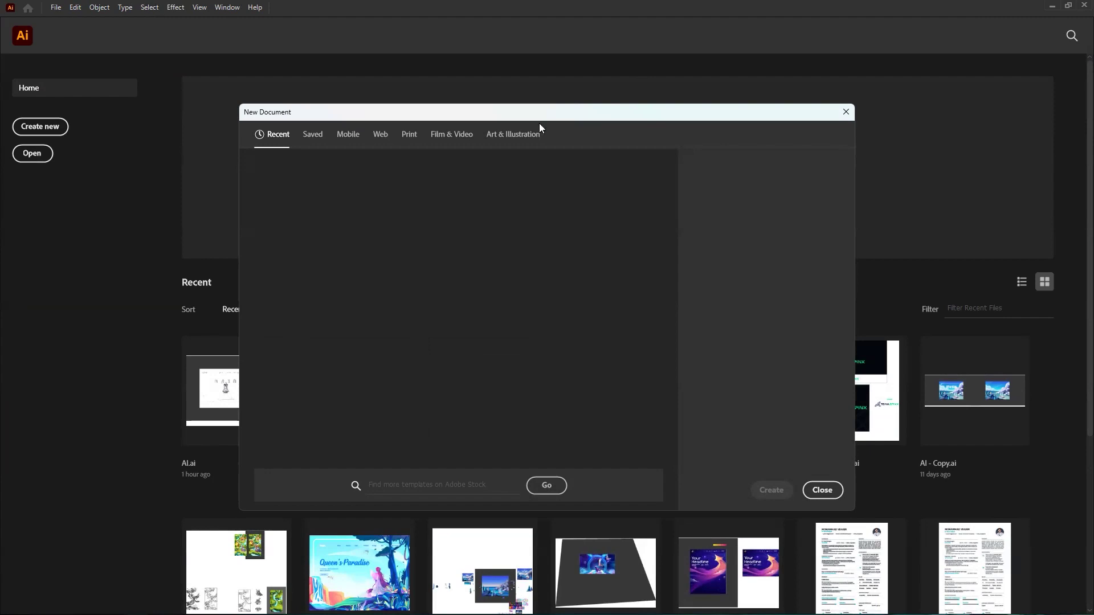
- Browse the blank document preset categories, including Print, Mobile and Saved, and choose Art & Illustration
click(497, 136)
click(462, 139)
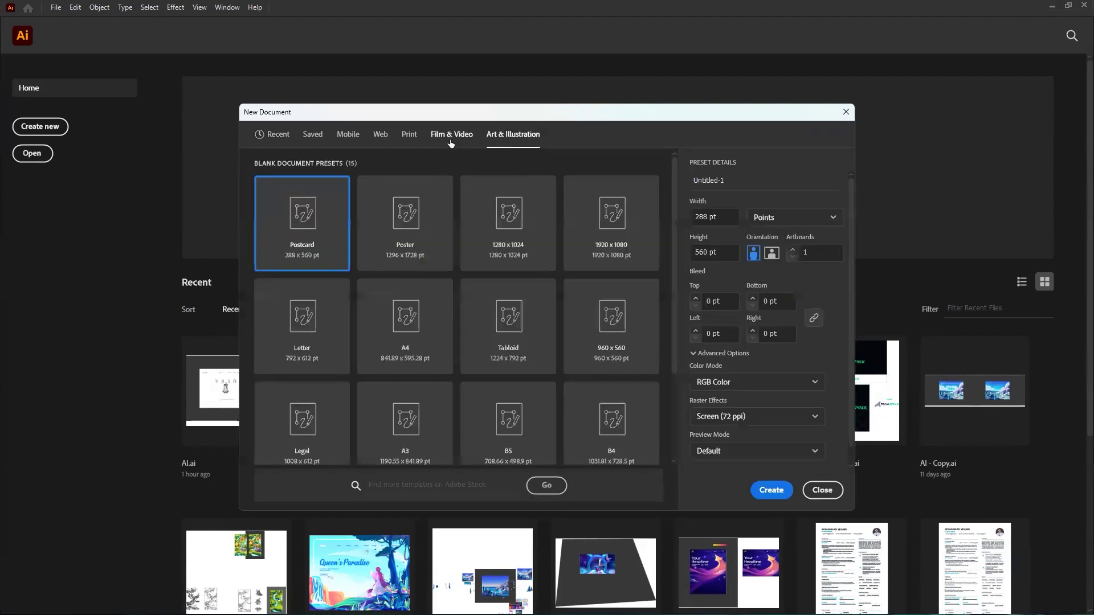
click(406, 137)
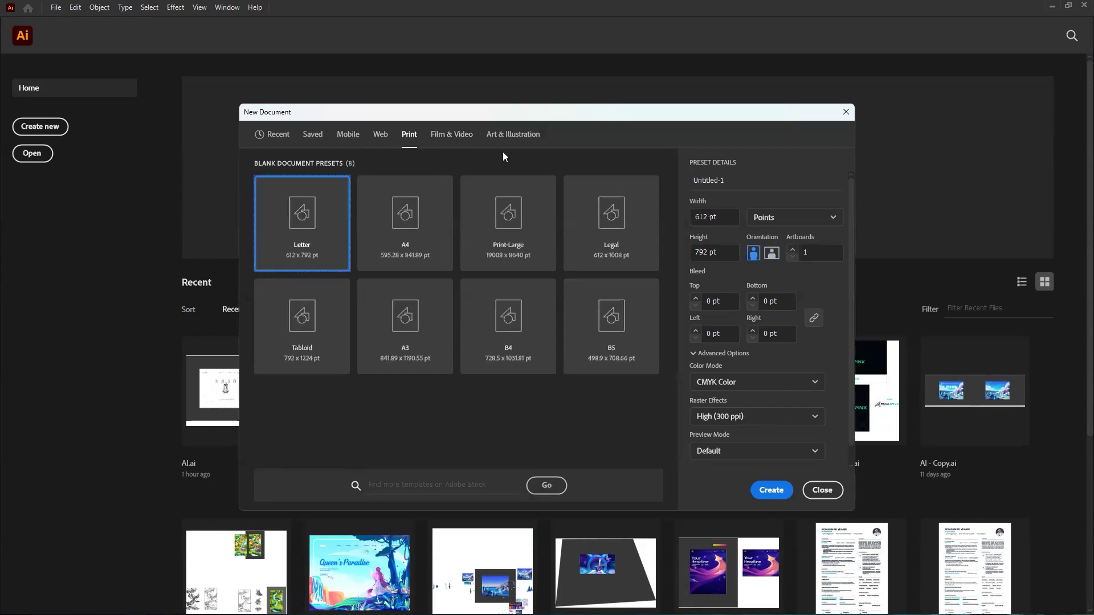
click(514, 135)
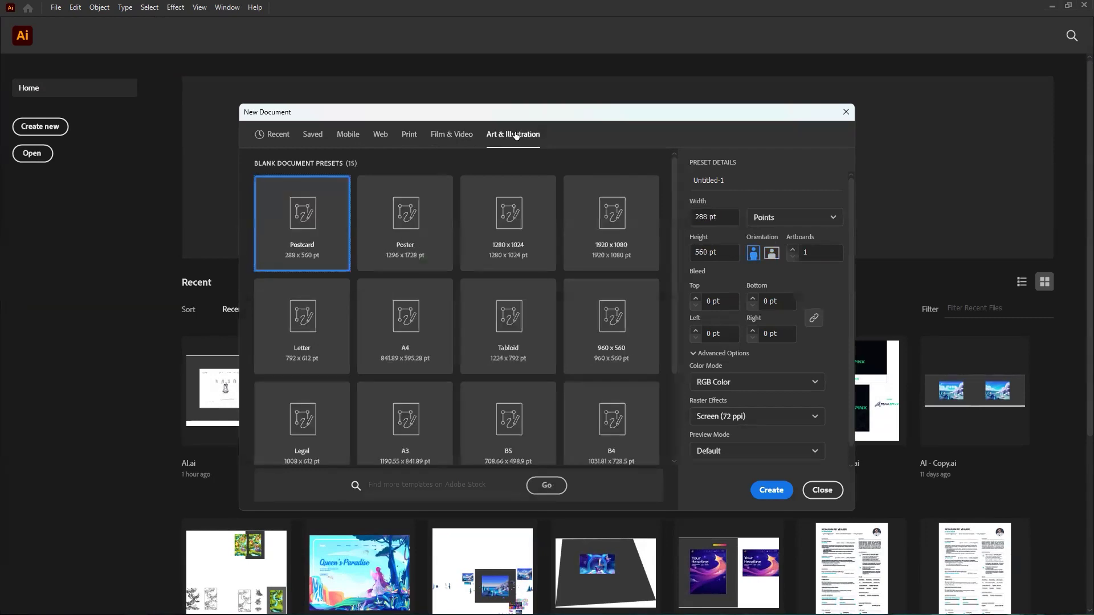
click(356, 136)
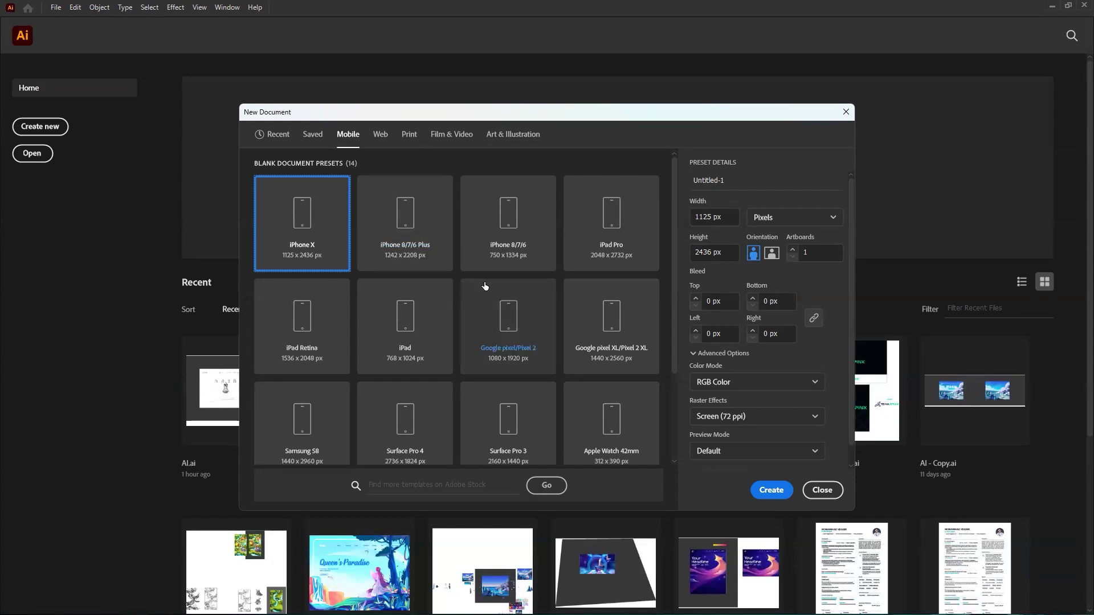
scroll(572, 322, down, 3)
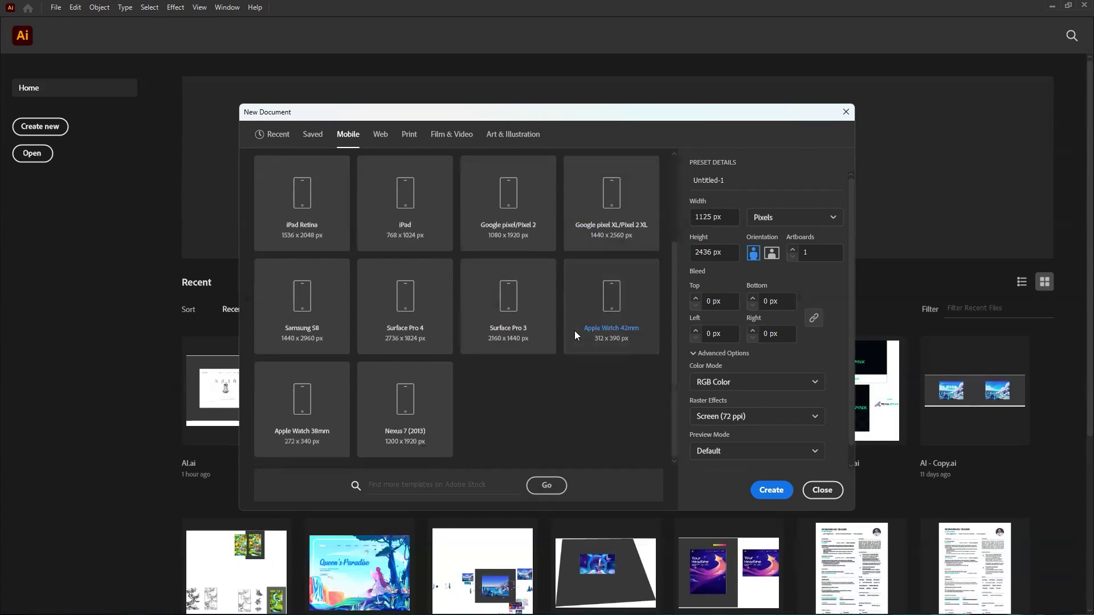
click(317, 137)
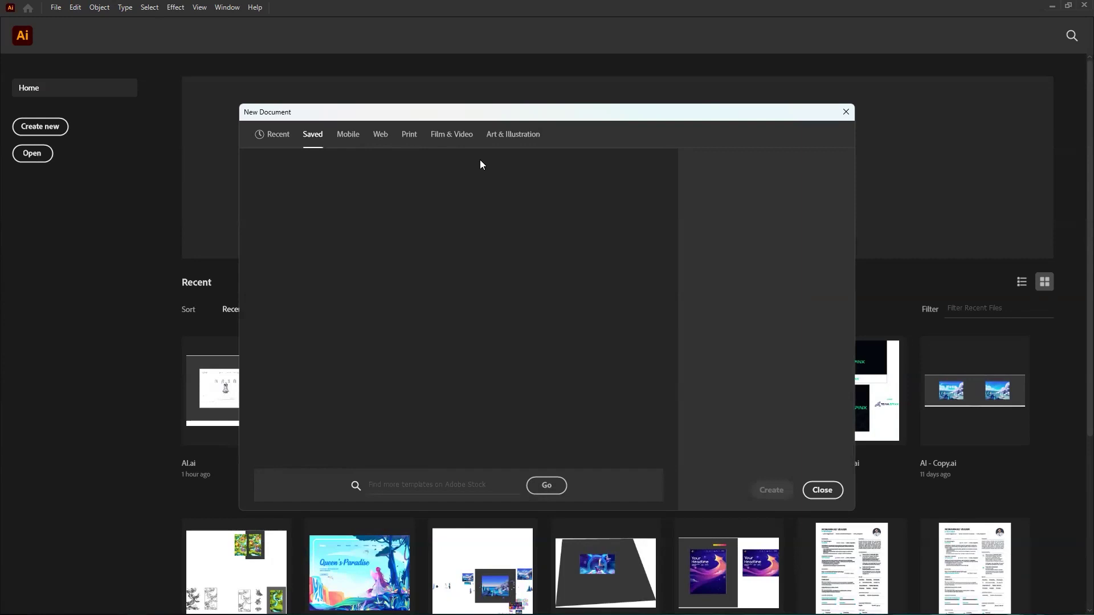
click(279, 137)
click(529, 140)
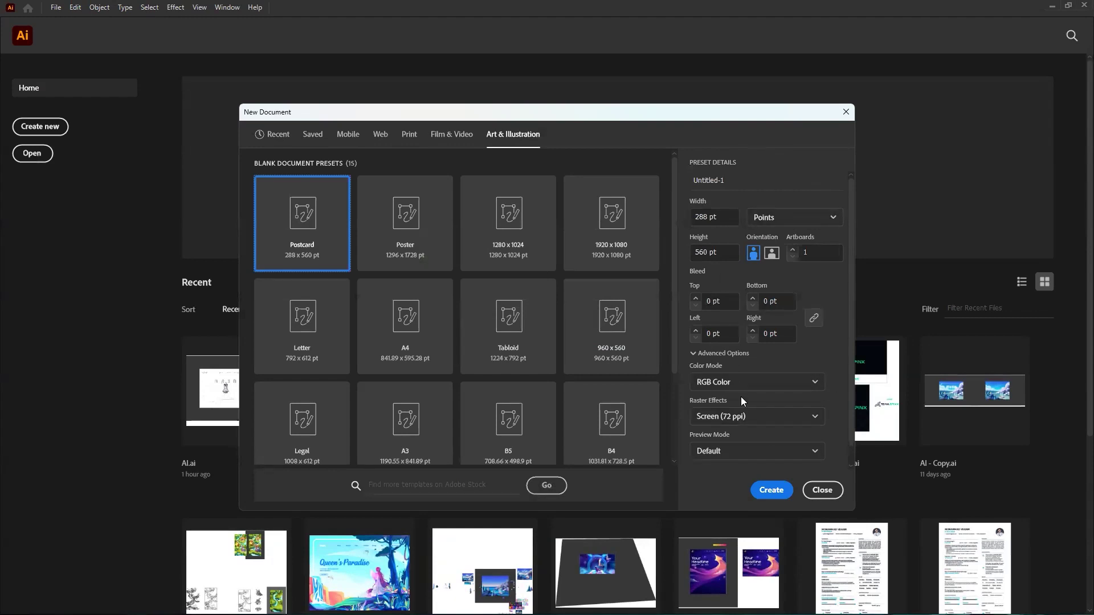
- Try inches as the measurement unit for the new document's width and height
click(791, 214)
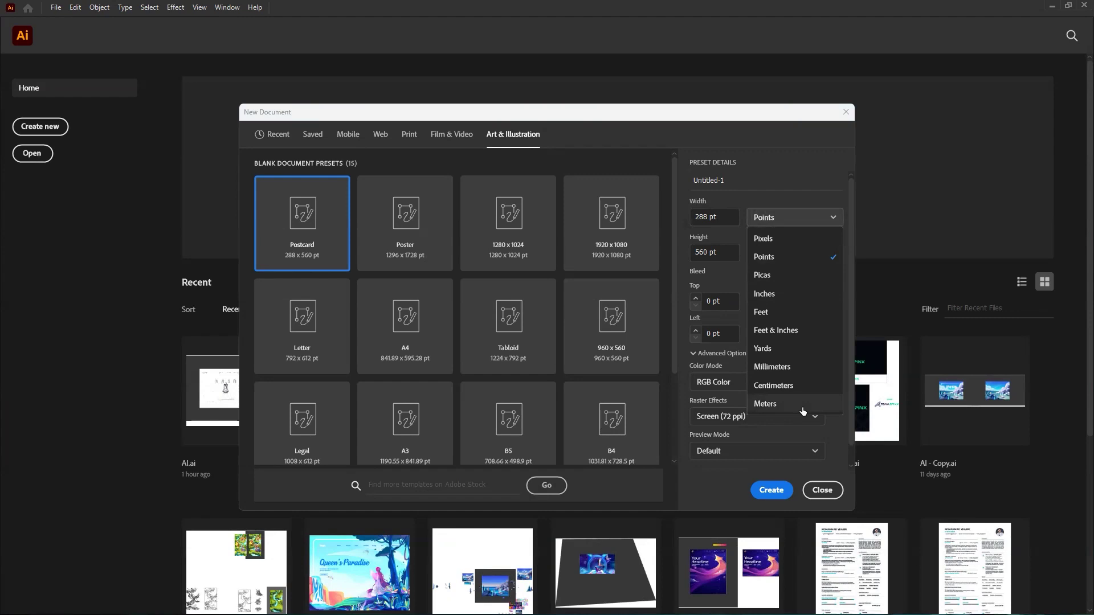
click(788, 211)
click(788, 211)
click(774, 293)
drag(713, 217, 687, 213)
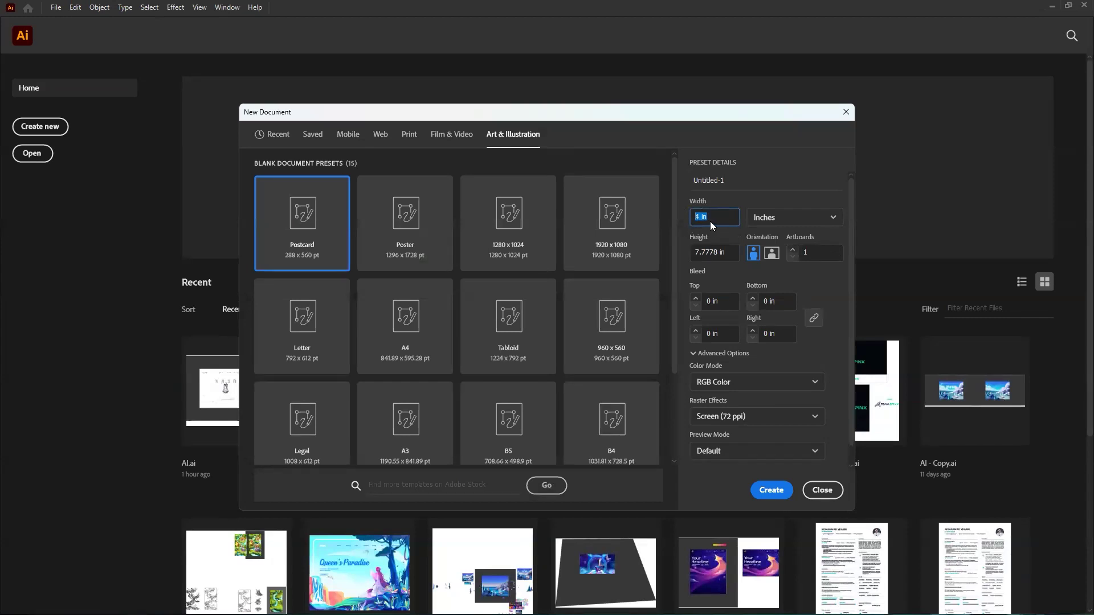
click(737, 253)
- Set the new document's units to pixels with a width of 1920 and a height of 1080
click(794, 215)
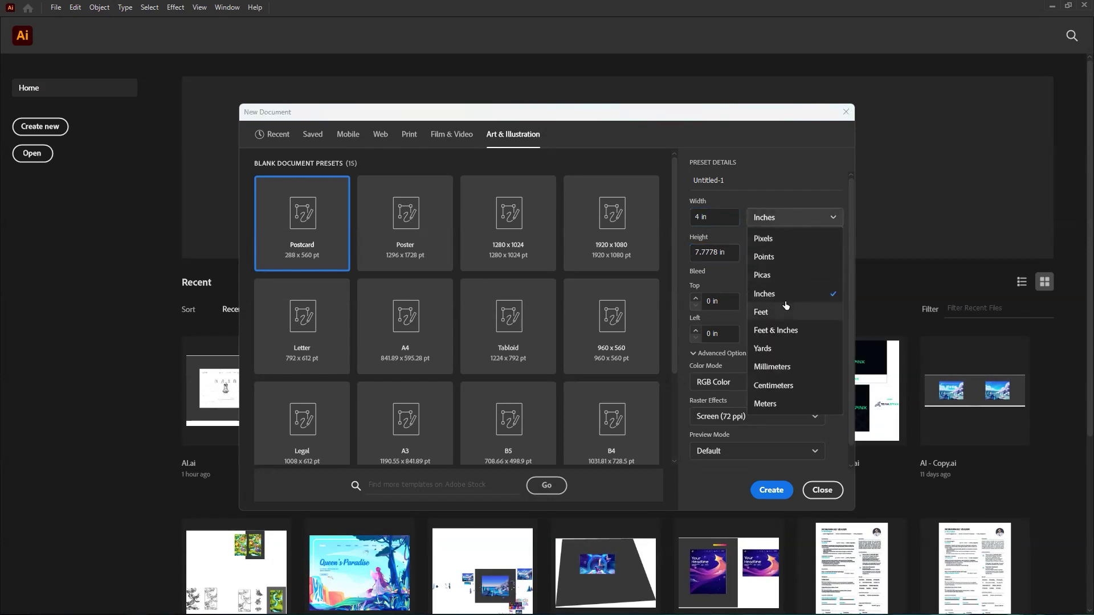
click(793, 240)
drag(727, 213, 628, 214)
text(1920)
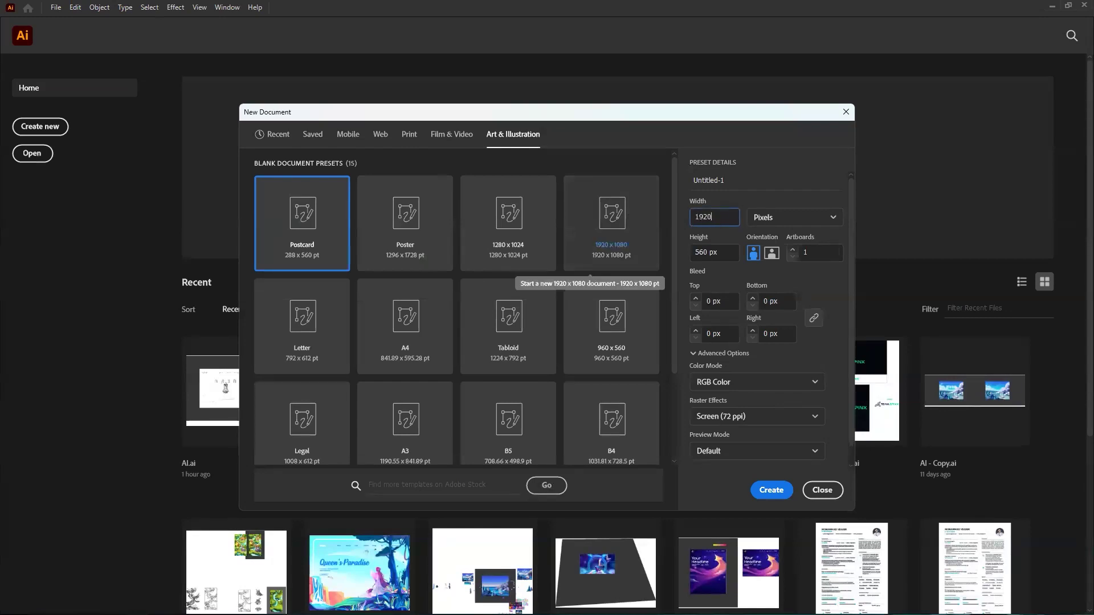
key(Tab)
text(10820)
key(BackSpace)
key(BackSpace)
text(0)
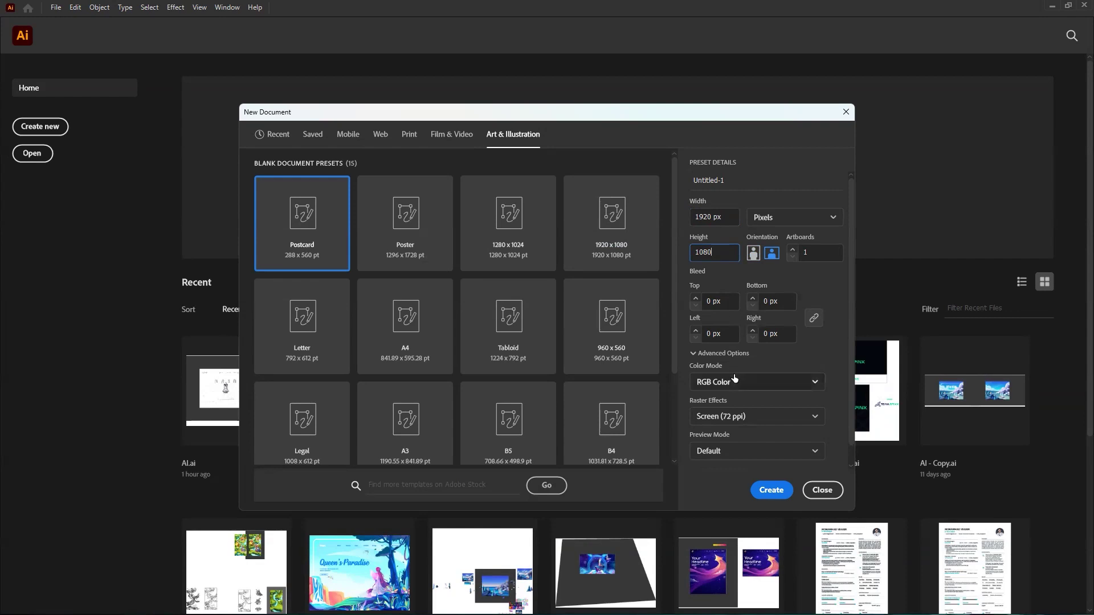
- Try CMYK Color as the new document's color mode and return it to RGB Color
scroll(735, 396, down, 1)
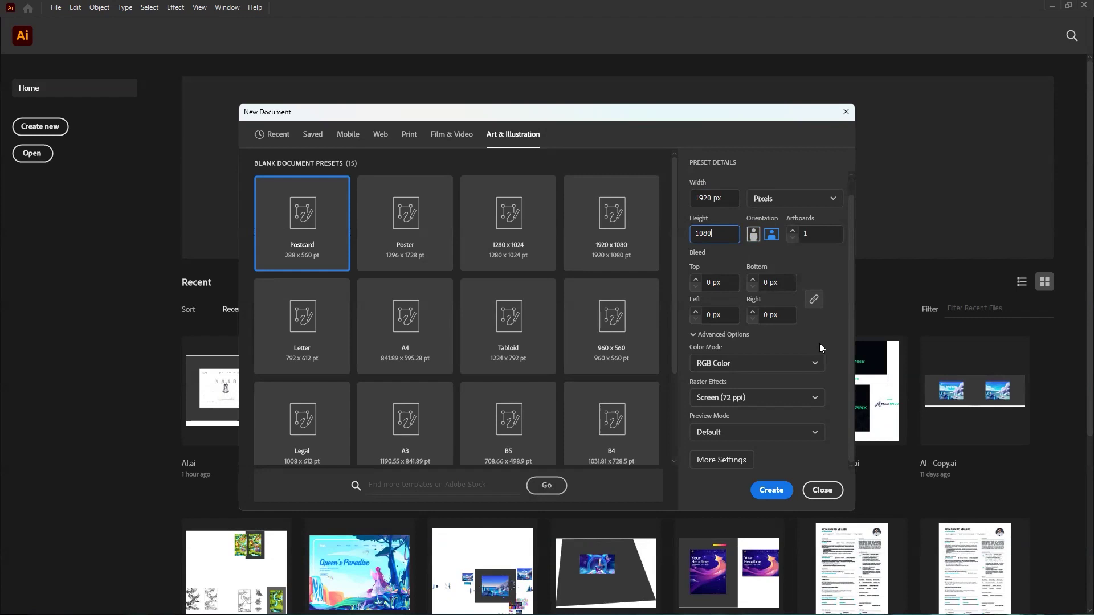
click(818, 362)
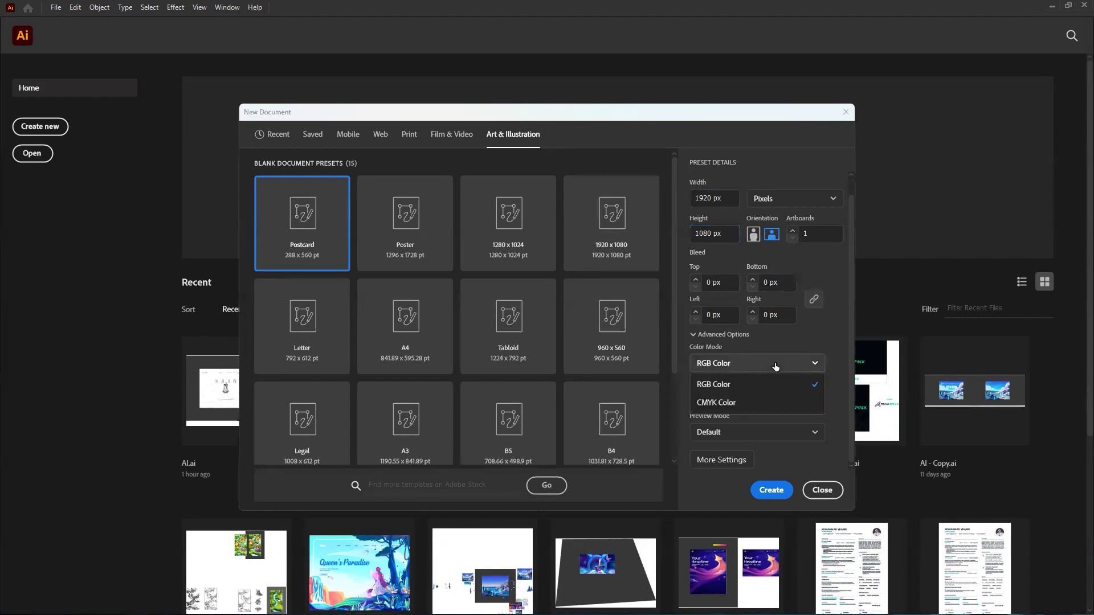
click(752, 405)
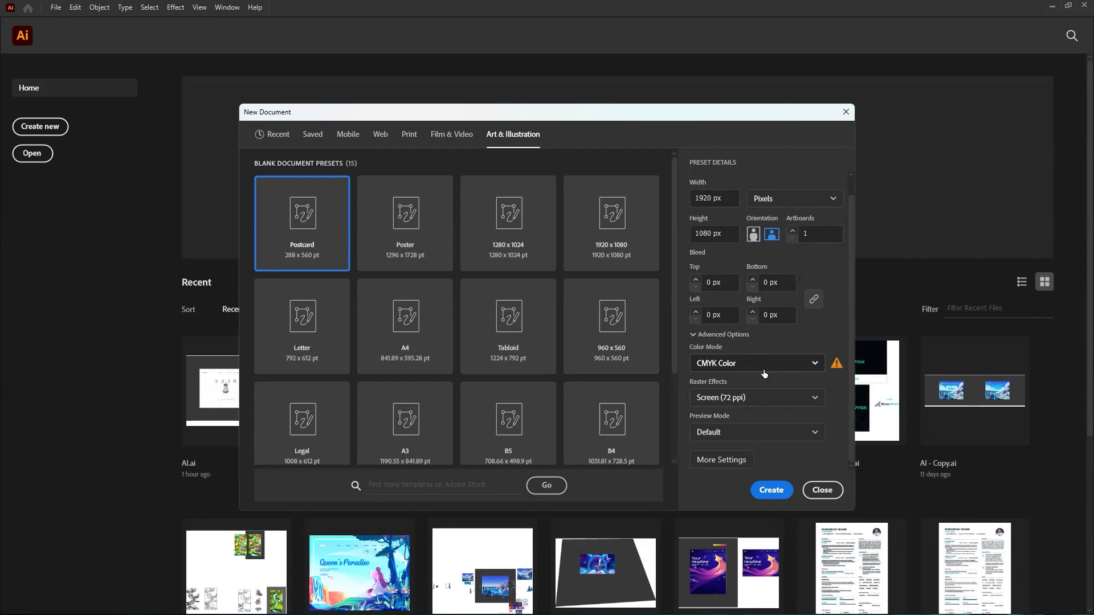
click(763, 365)
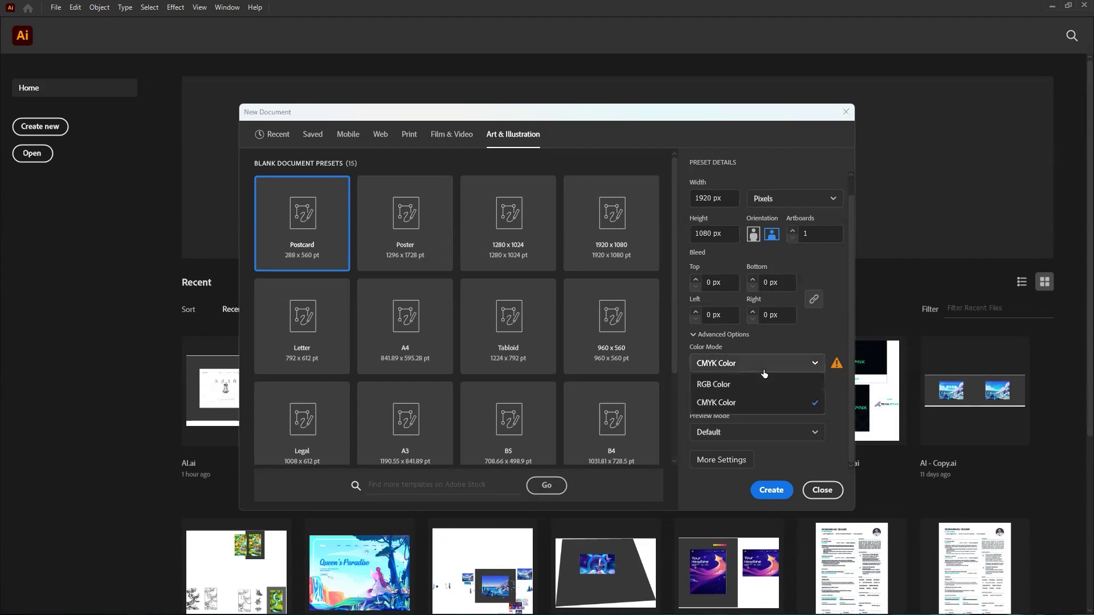
click(815, 329)
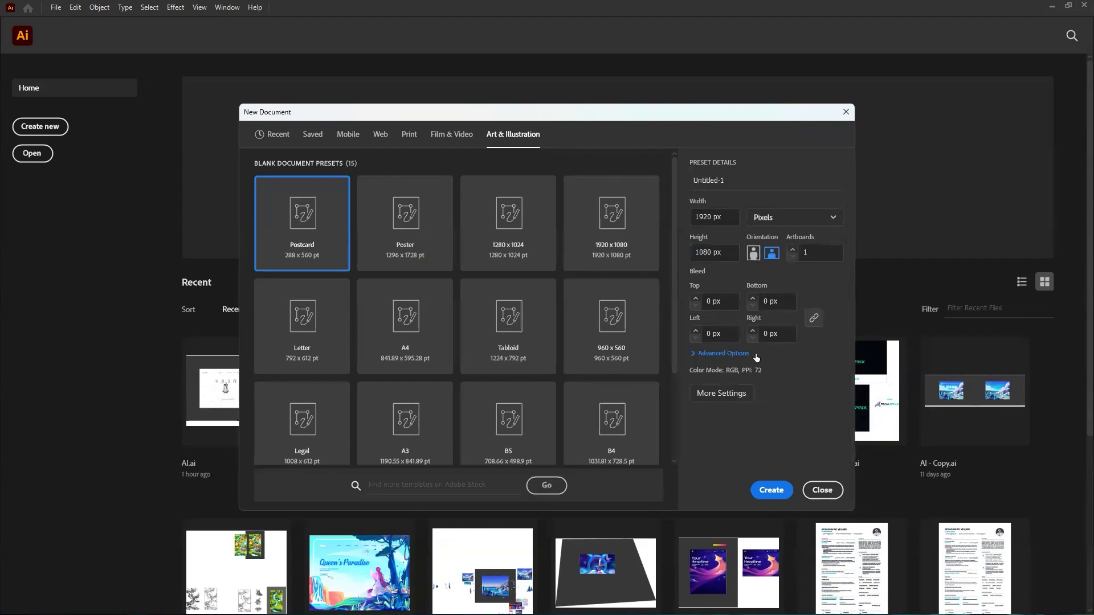
click(734, 355)
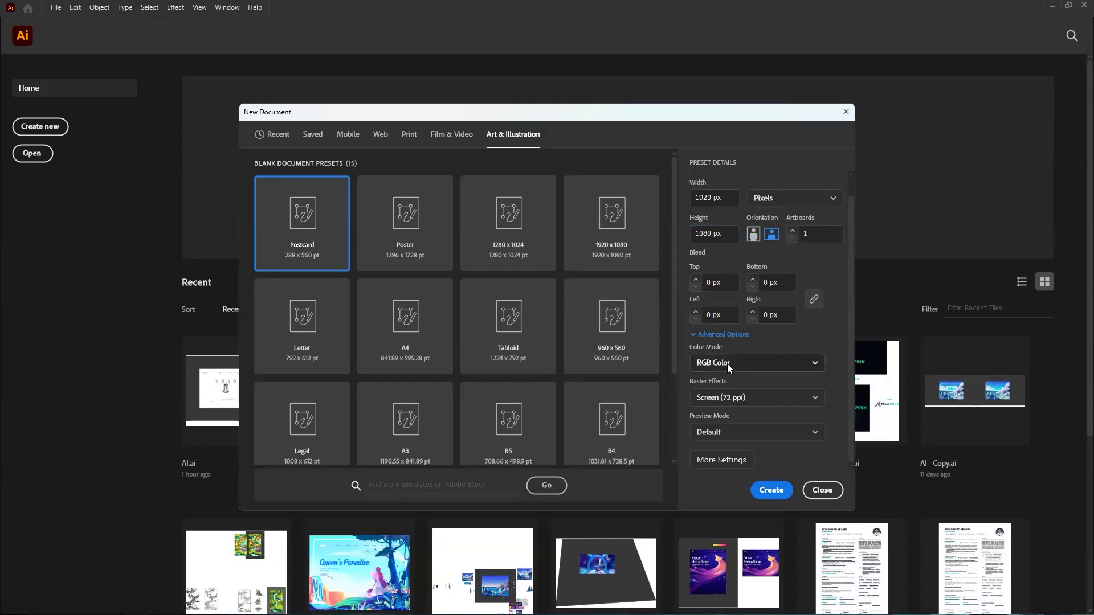
- Set the raster effects to High (300 ppi) and create the document
click(727, 395)
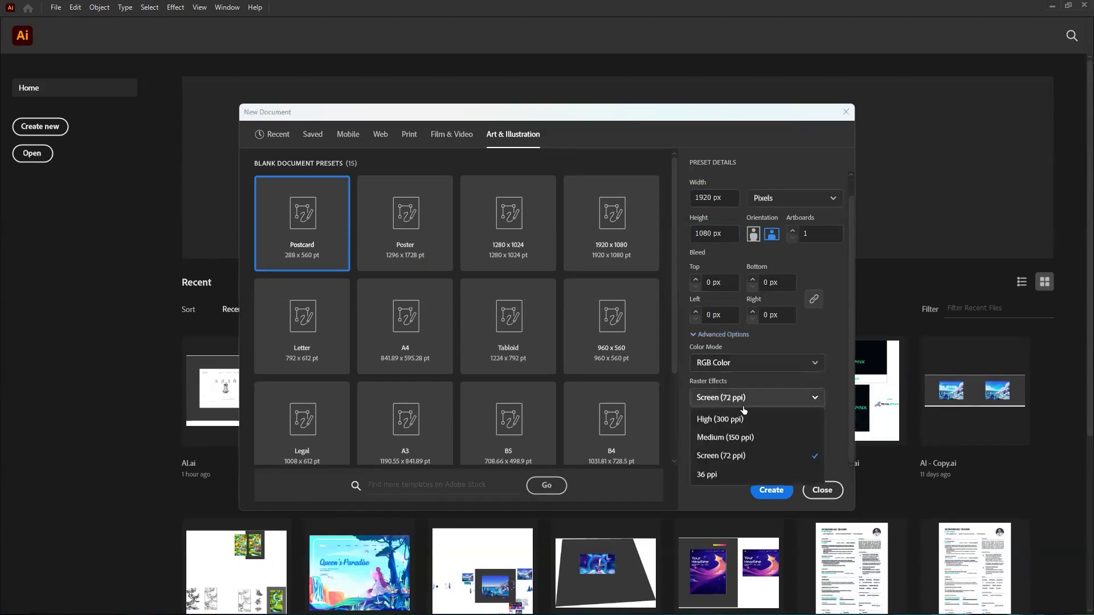
click(783, 423)
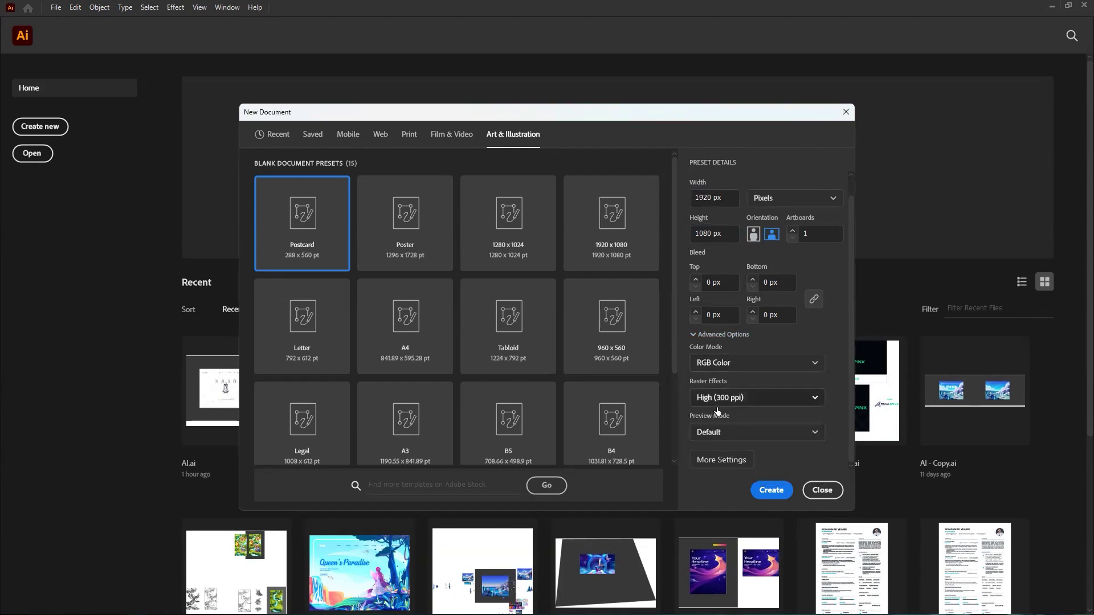
click(746, 436)
click(746, 436)
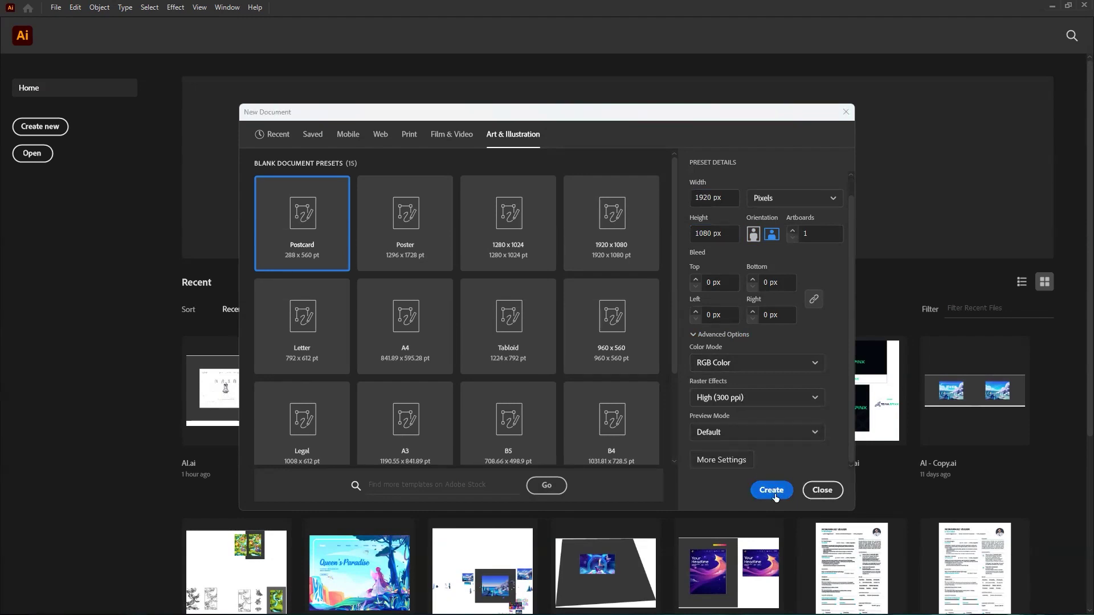
click(773, 488)
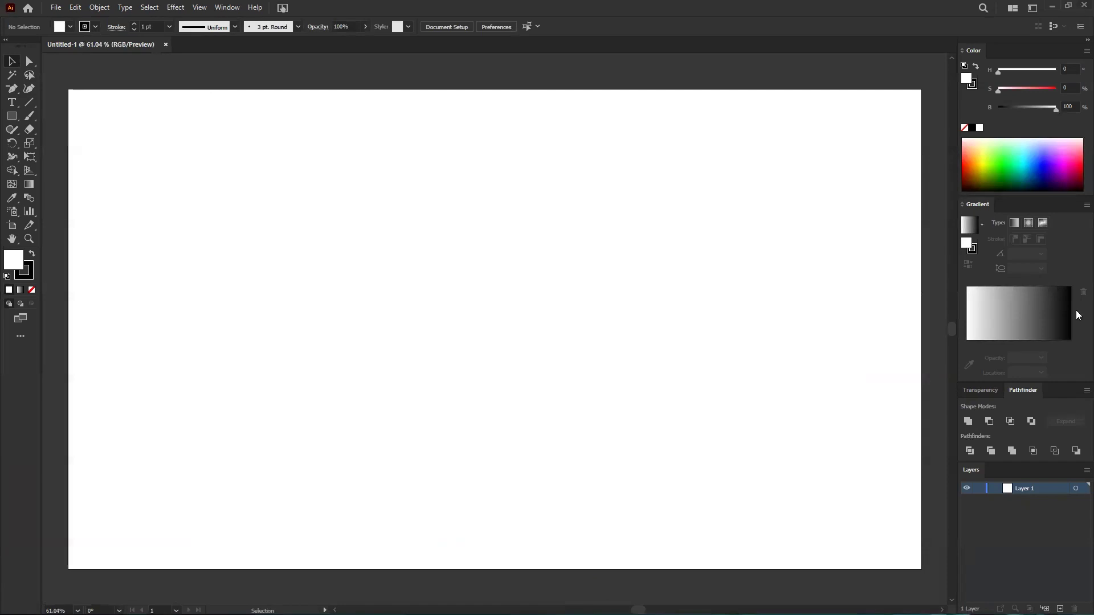
mouse_move(547, 614)
click(979, 393)
click(1019, 393)
- Change the toolbar to the Basic set and toggle it between single-column and double-column layout
click(28, 335)
click(181, 43)
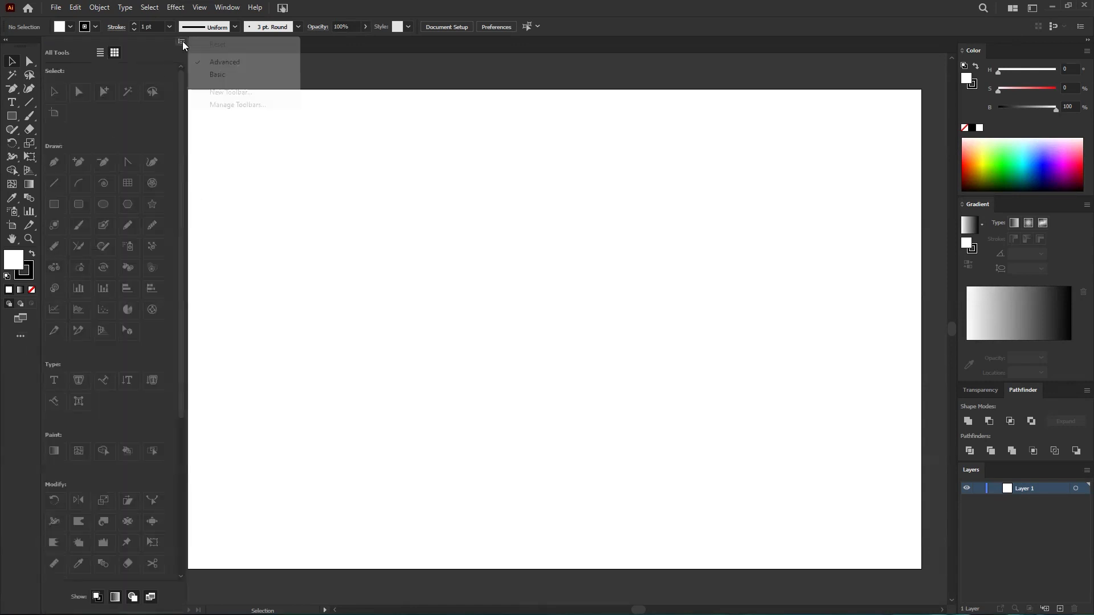
click(214, 74)
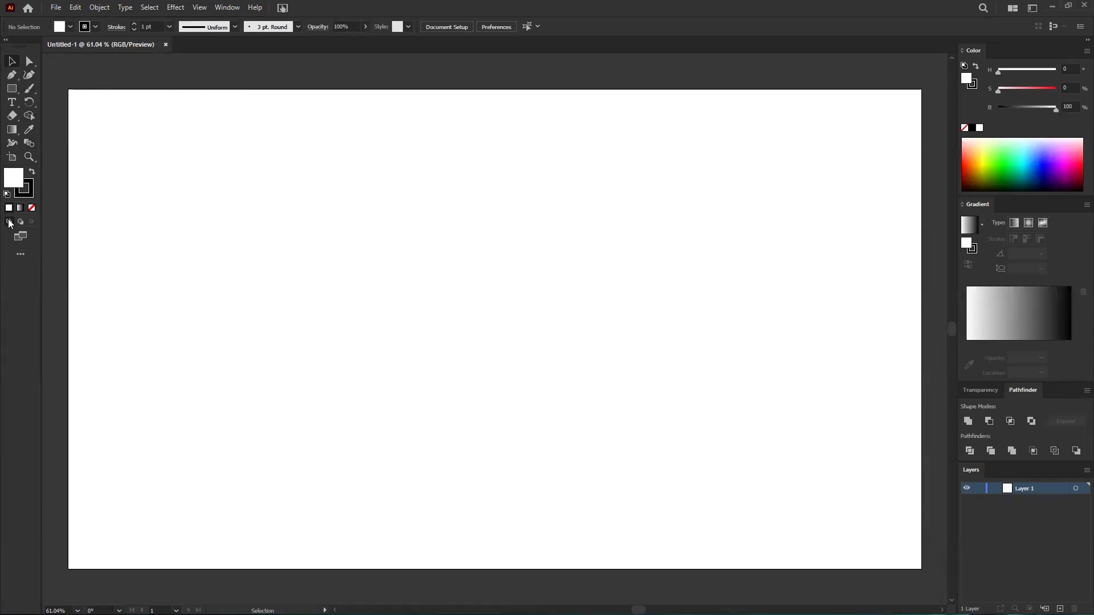
click(6, 40)
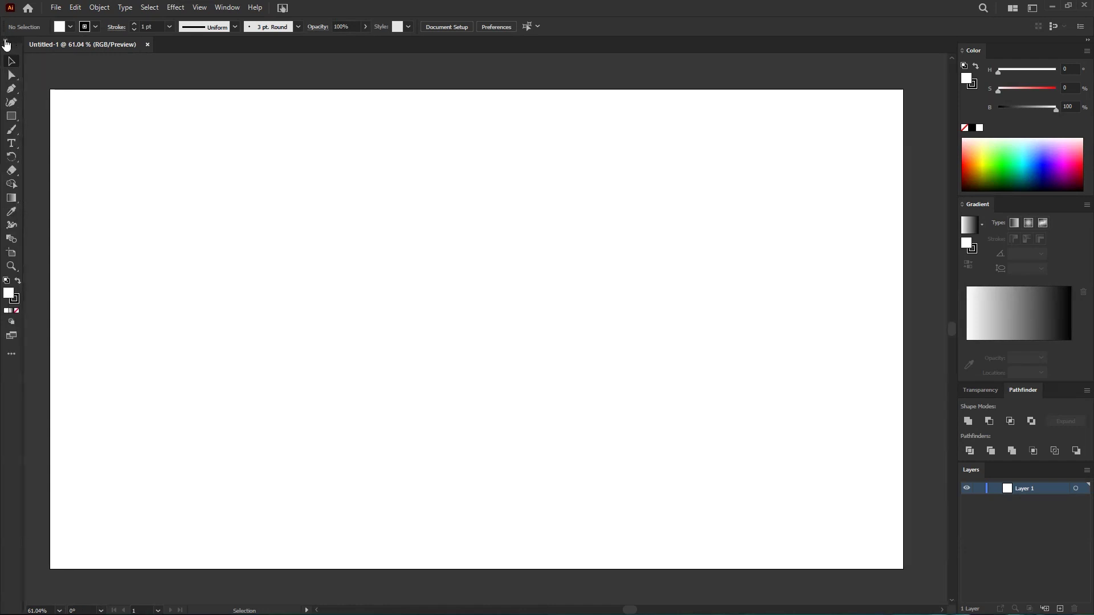
click(6, 41)
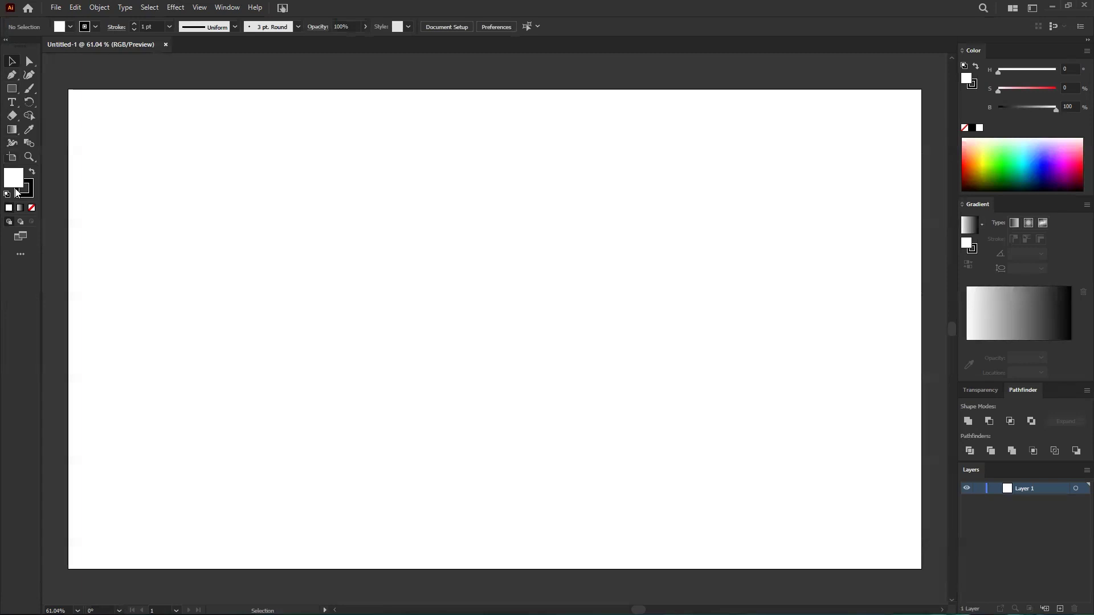
- Switch the toolbar back to the Advanced tool set
click(21, 254)
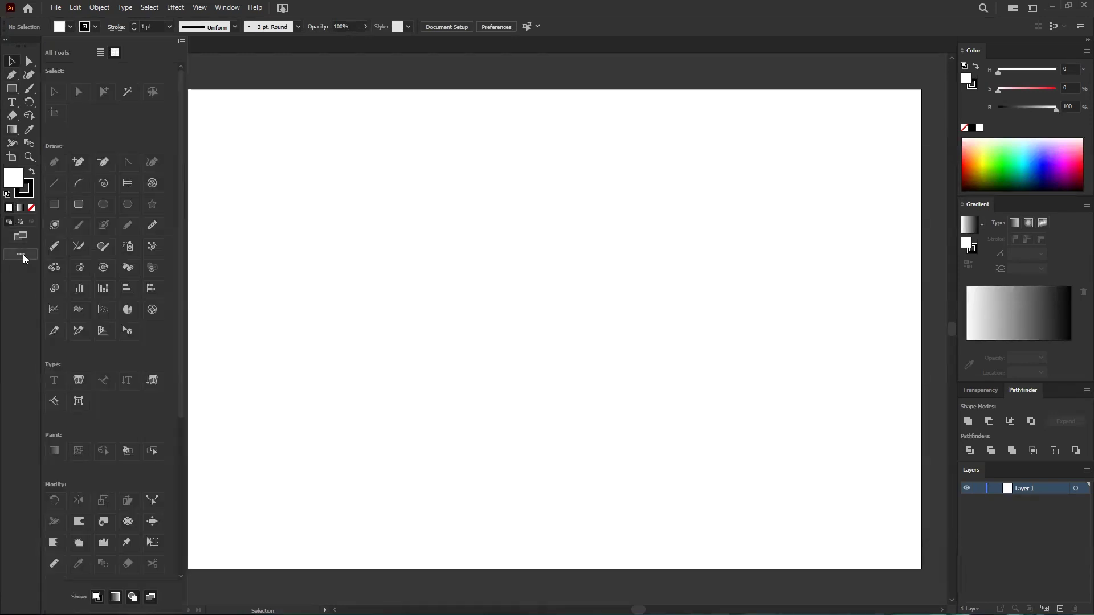
click(181, 43)
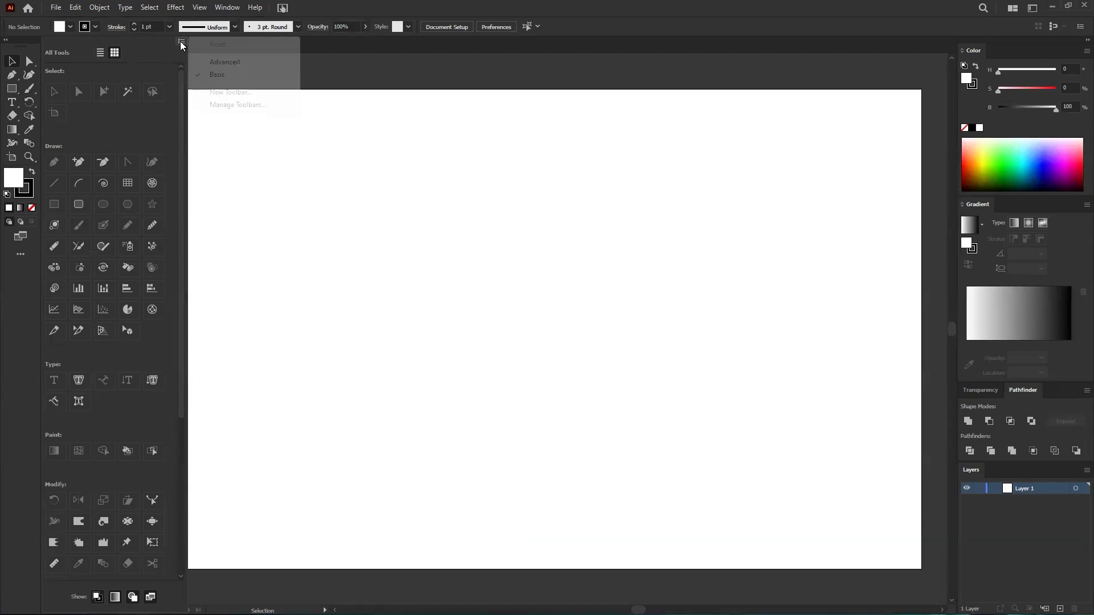
click(237, 65)
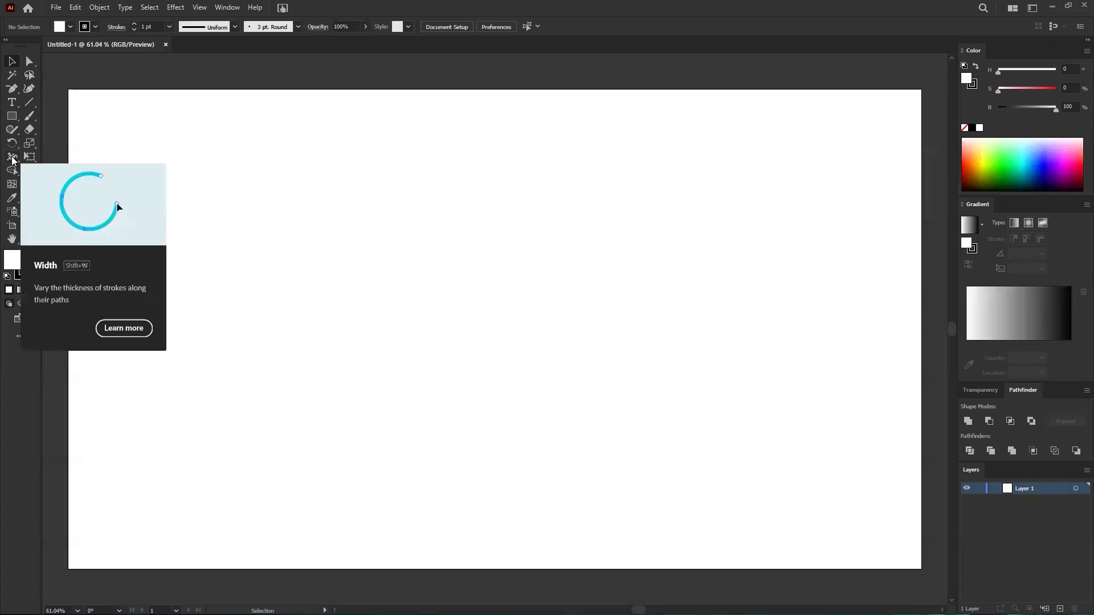
- Tear off the Pen tool group as a floating panel and place it near the artboard's upper-left corner
right_click(14, 92)
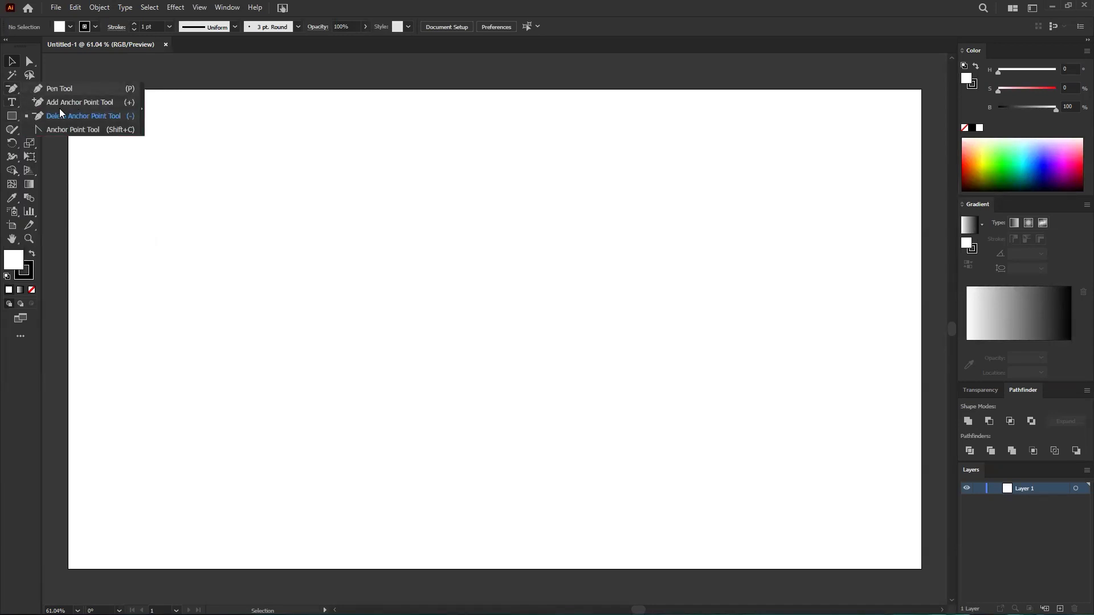
click(142, 105)
drag(53, 96, 111, 131)
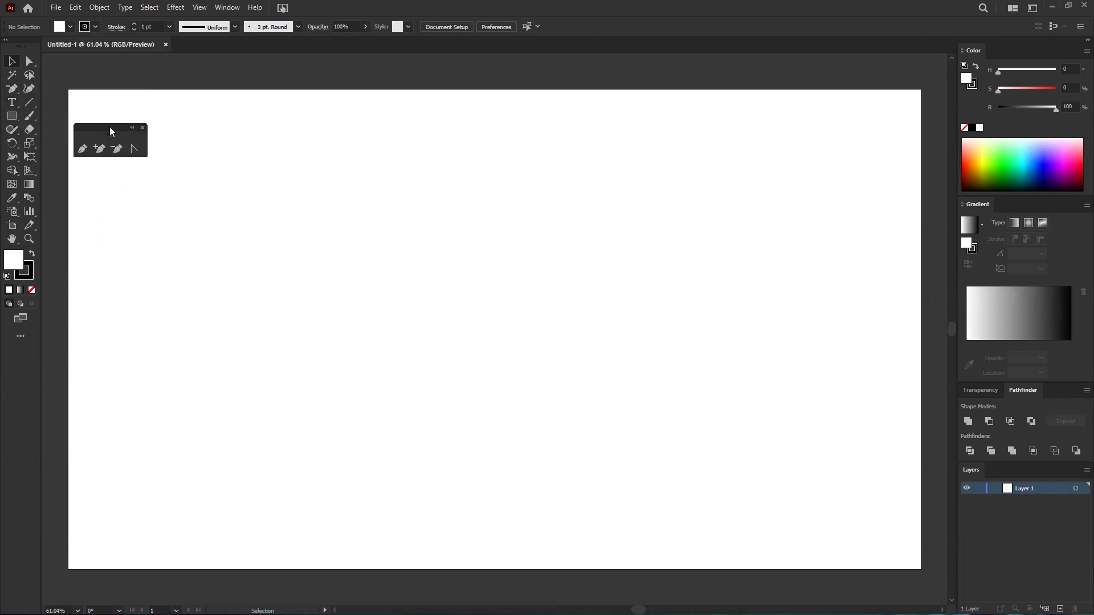
- Close the floating Pen panel, and tear off the Rotate and Reflect tool group as a panel and close it again
click(142, 128)
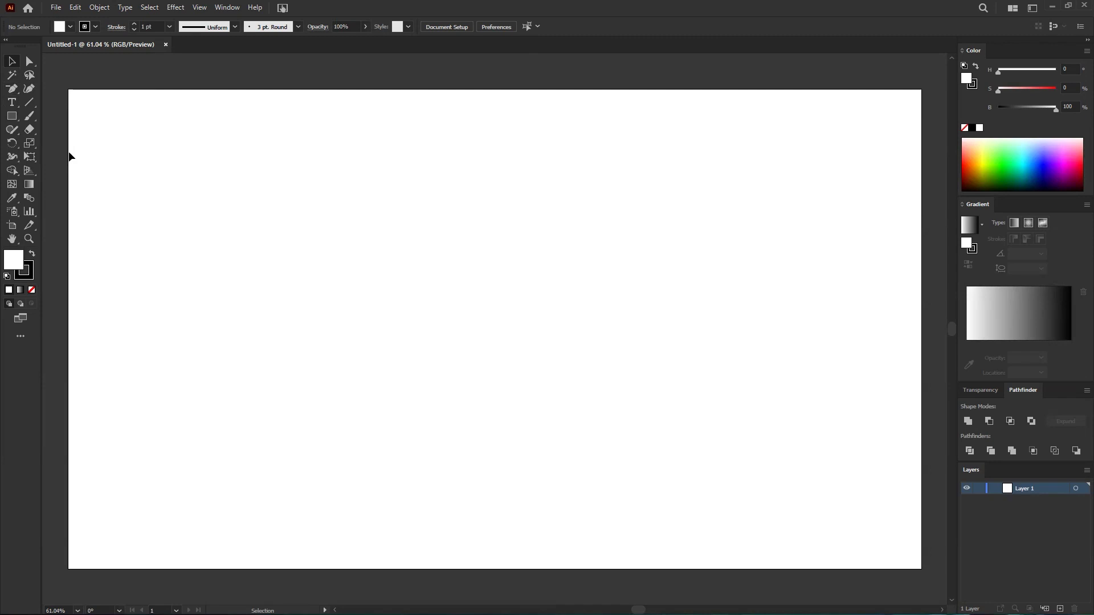
click(9, 144)
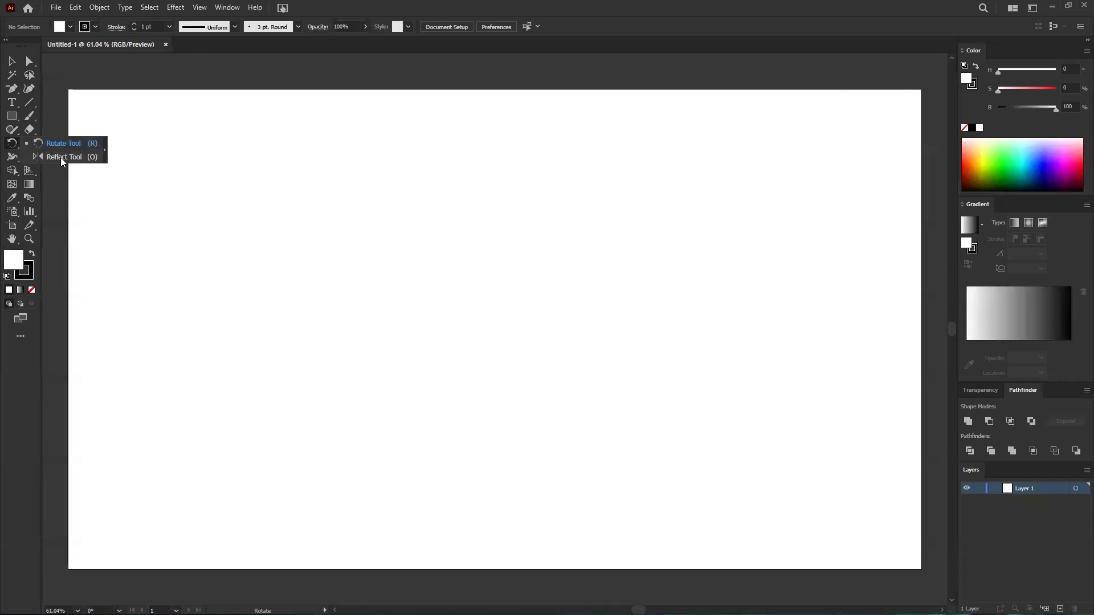
click(104, 148)
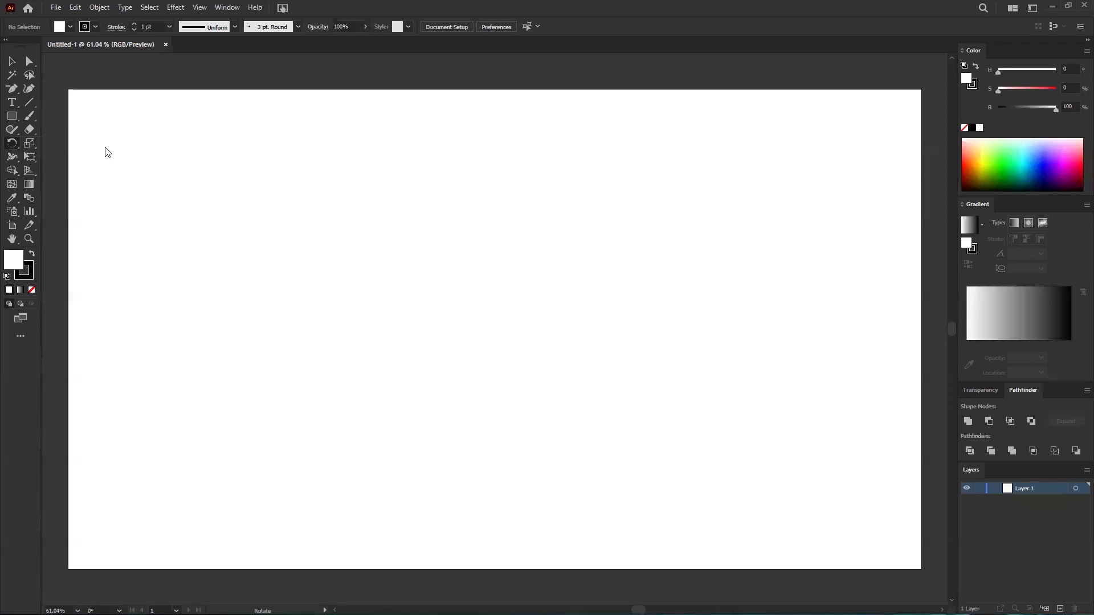
drag(31, 153, 688, 207)
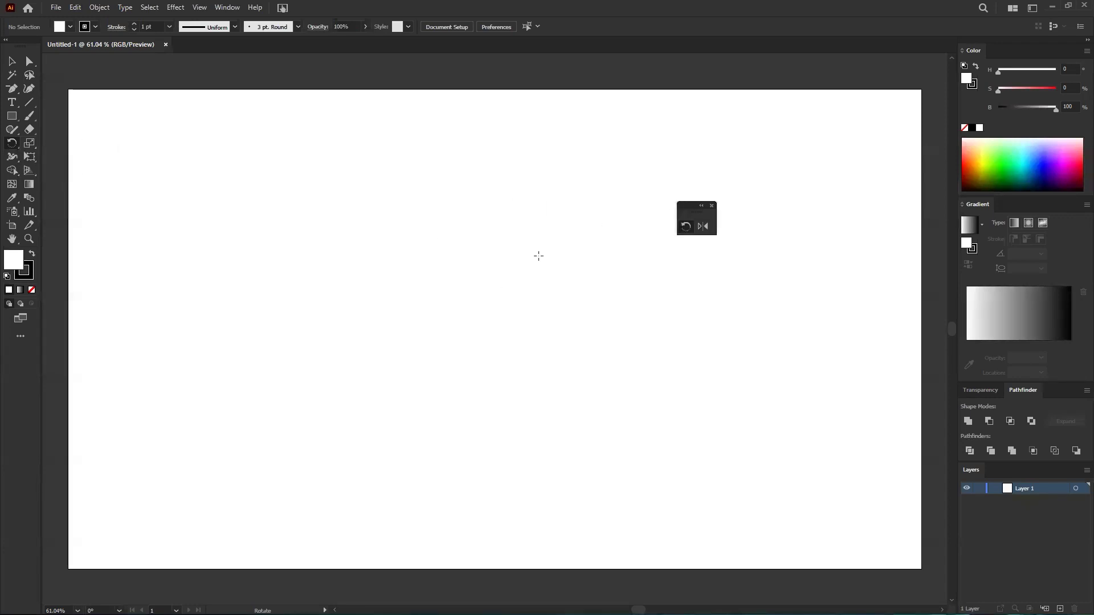
click(712, 205)
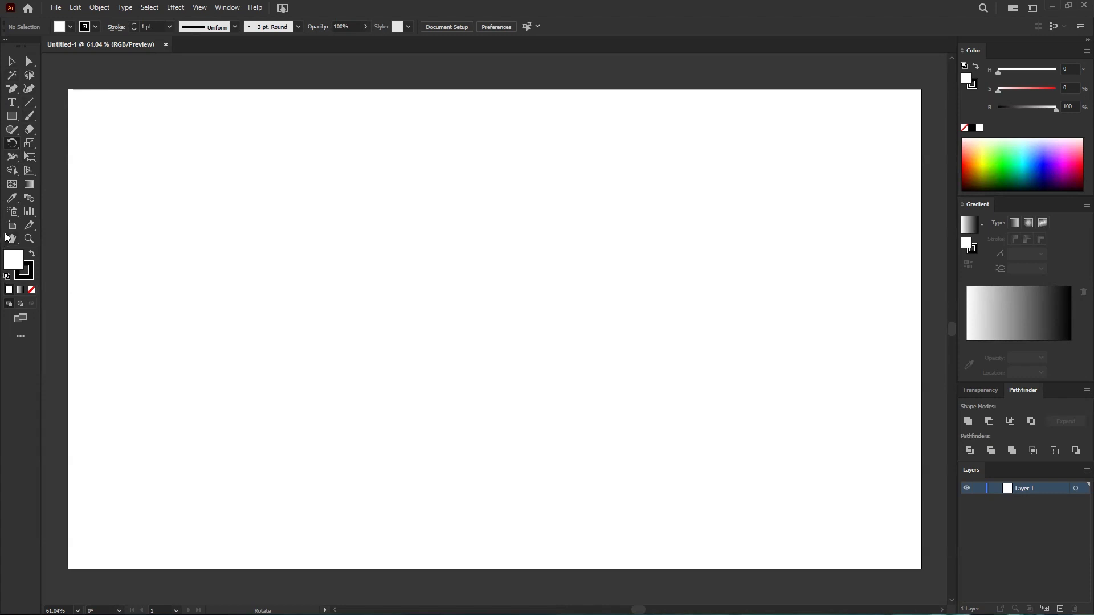
click(12, 117)
drag(293, 182, 488, 391)
key(Delete)
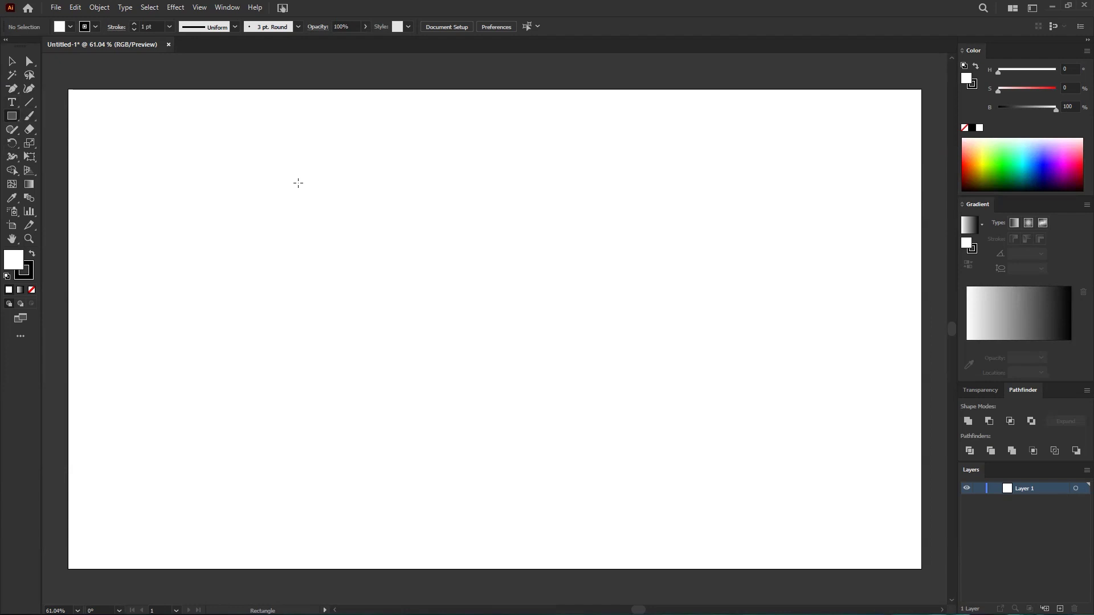
drag(298, 182, 511, 408)
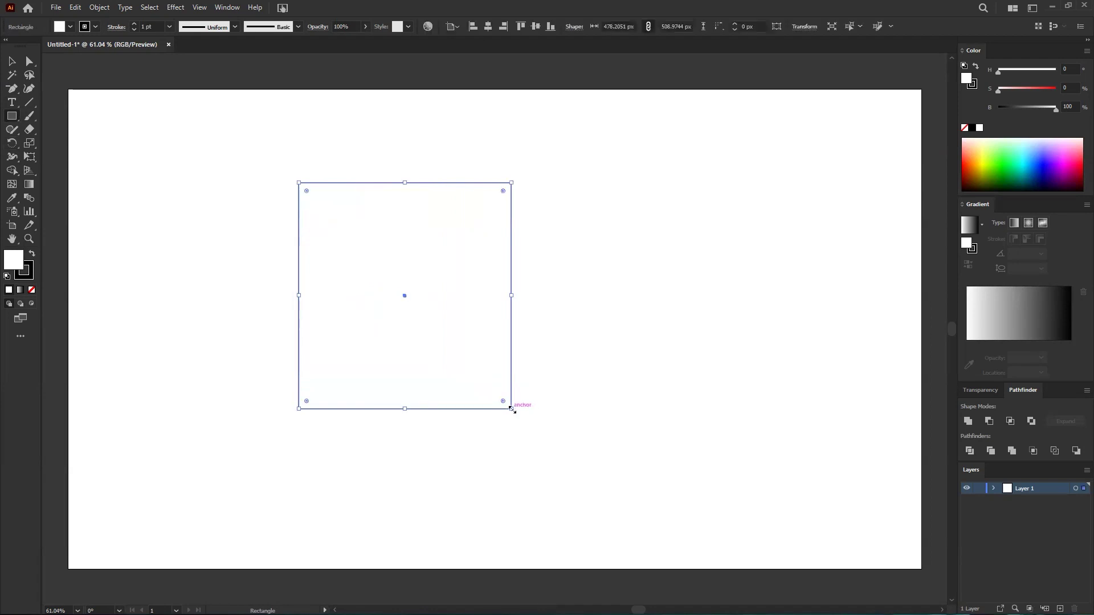
key(Delete)
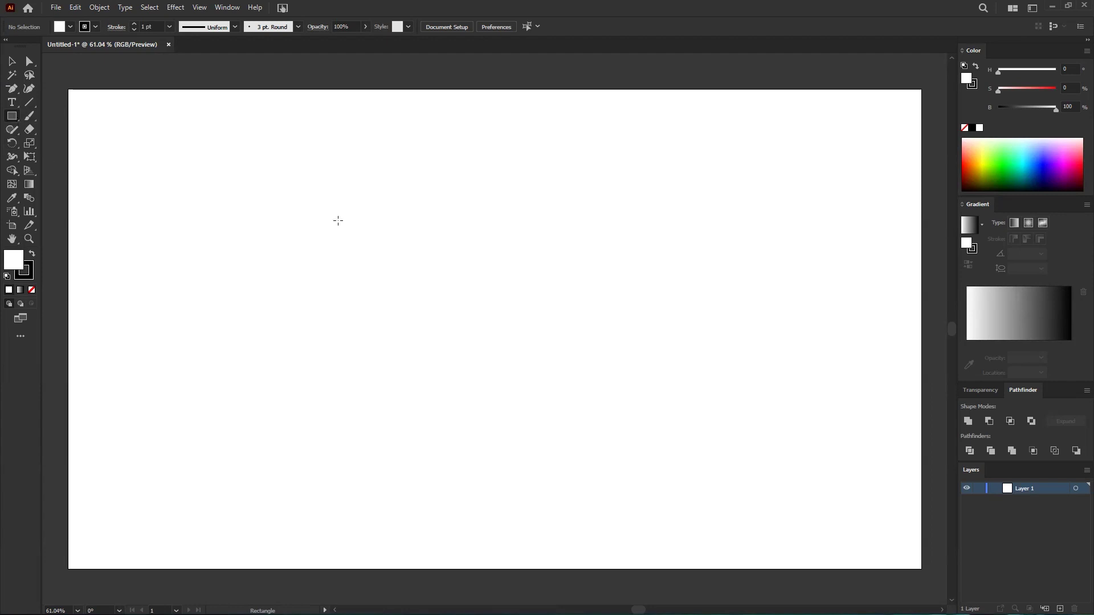
- Draw a rectangle about 463 x 429 px near the artboard's middle and move it slightly to the left with the Selection tool
drag(329, 203, 536, 394)
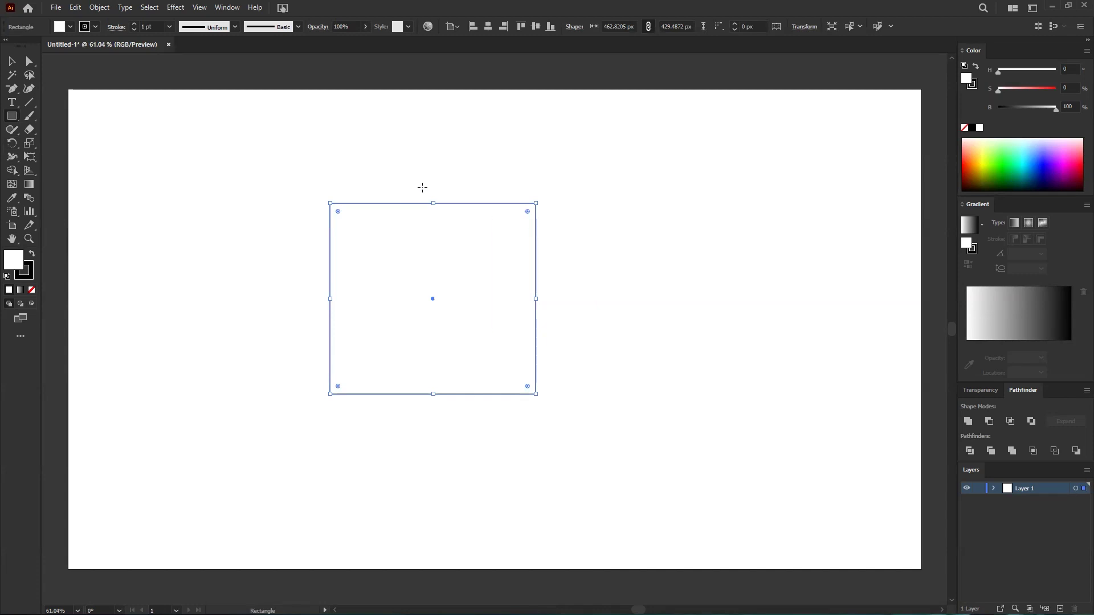
click(12, 62)
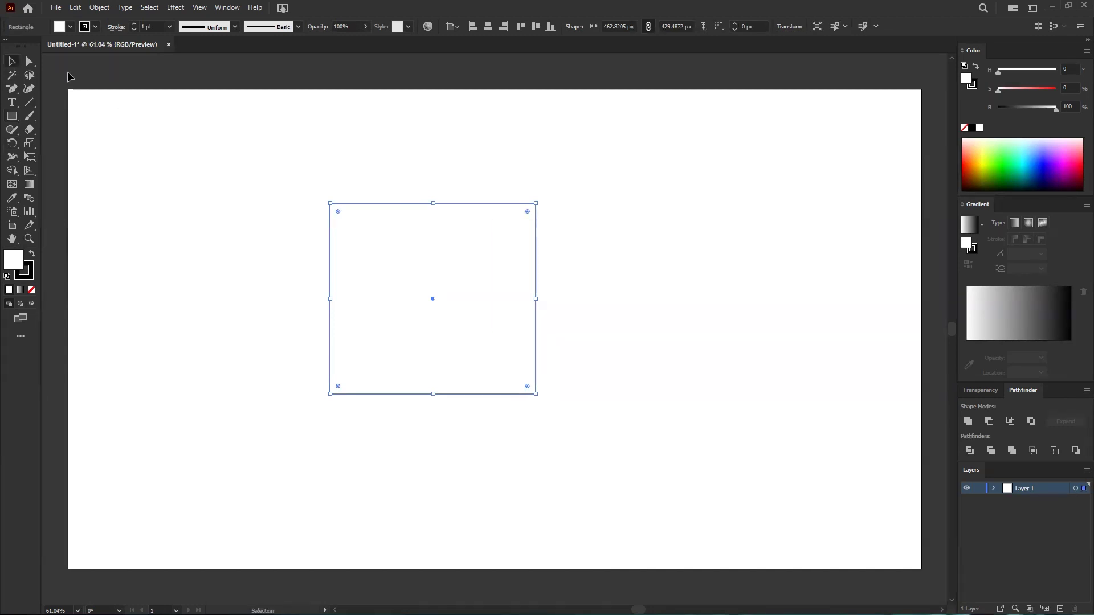
drag(434, 298, 394, 299)
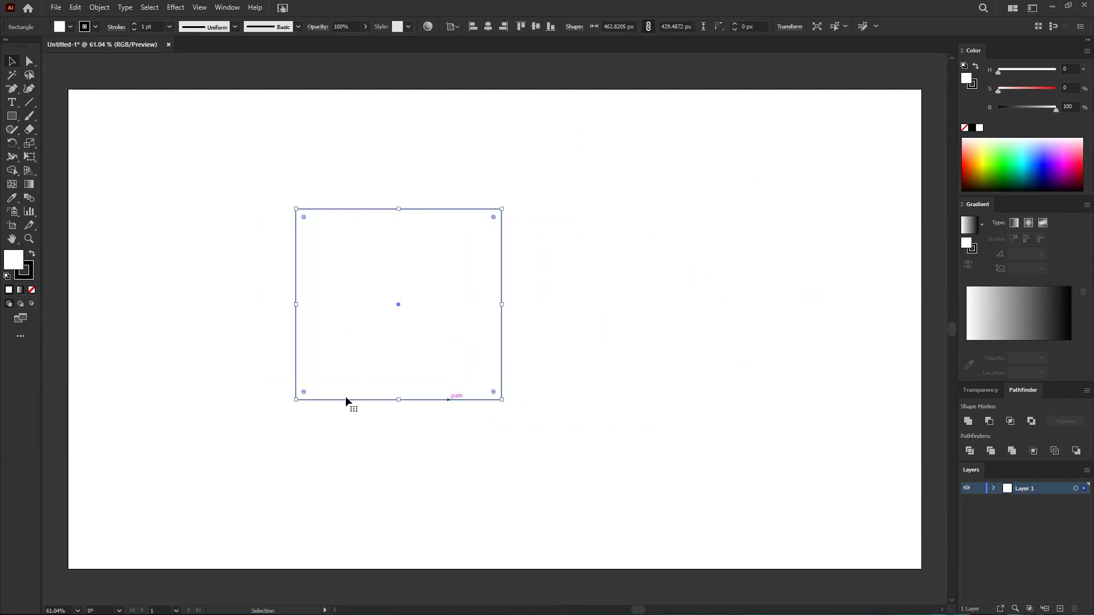
- Reshape the rectangle into a kite about 527 x 712 px by moving its four corner anchor points with Direct Selection, and reposition the whole shape
click(29, 63)
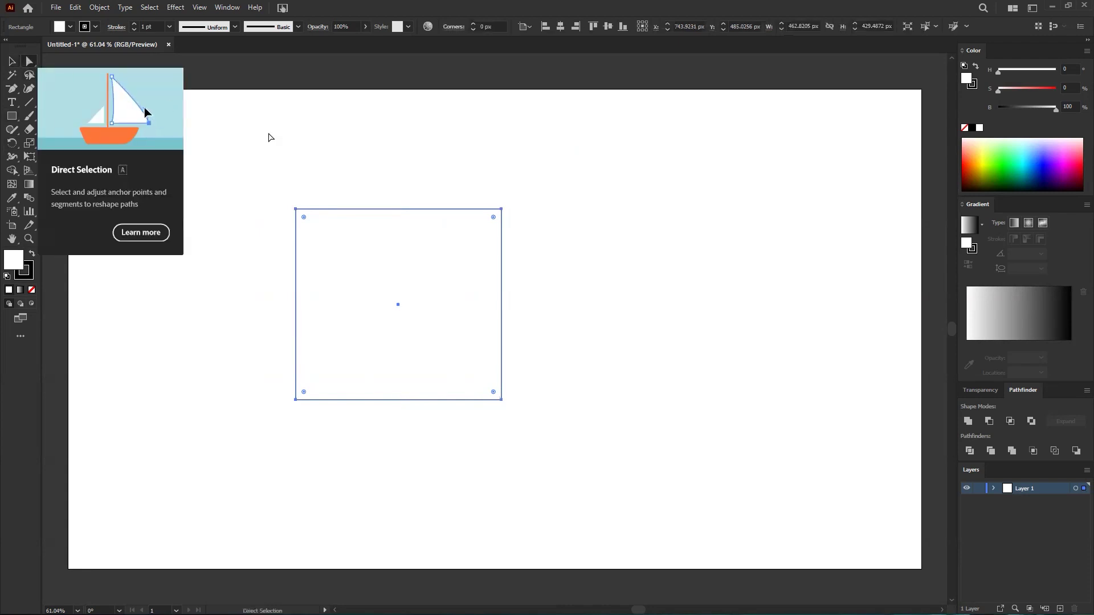
click(501, 210)
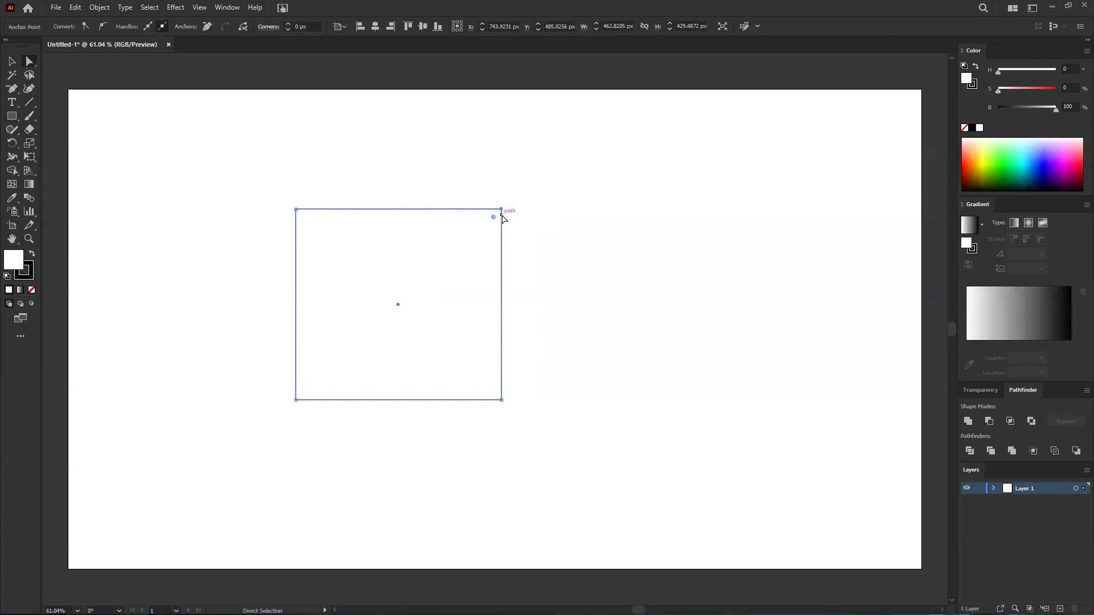
drag(501, 210, 561, 300)
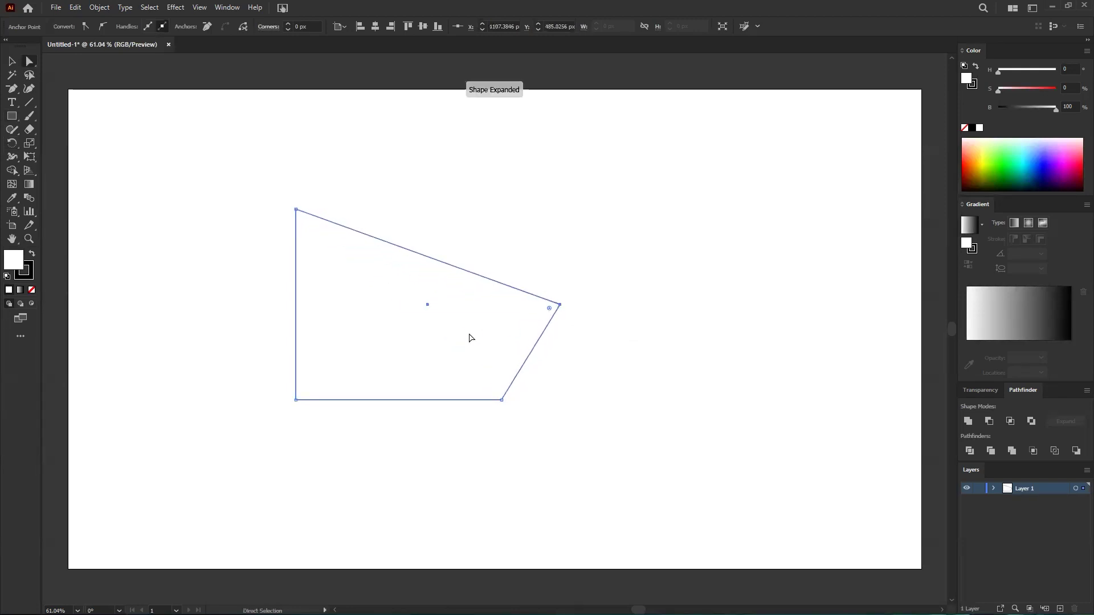
drag(300, 398, 234, 372)
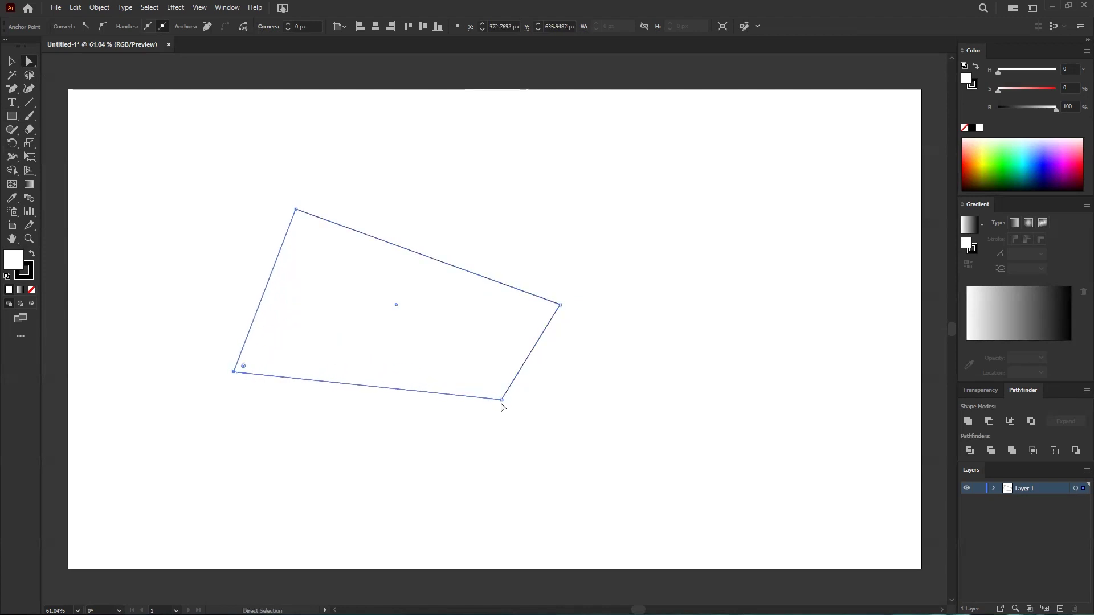
drag(501, 400, 397, 430)
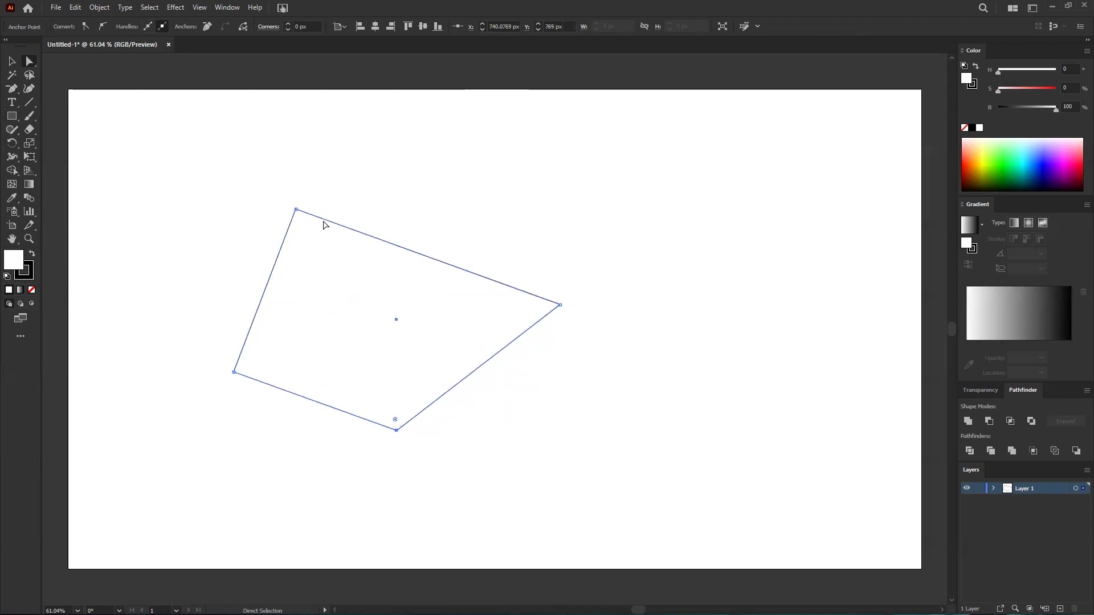
drag(295, 210, 388, 114)
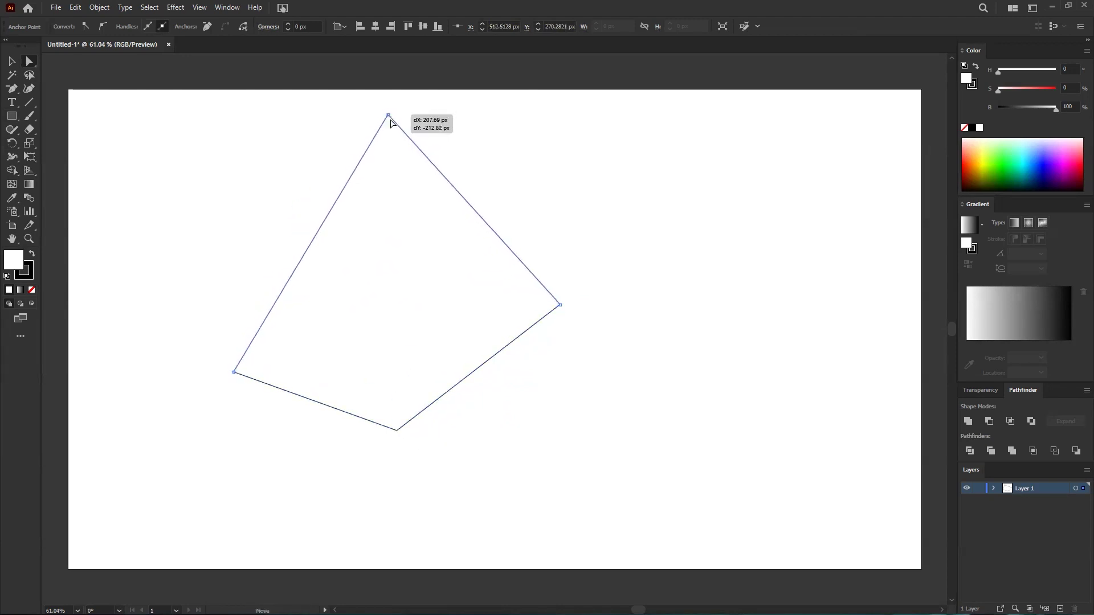
drag(560, 306, 516, 325)
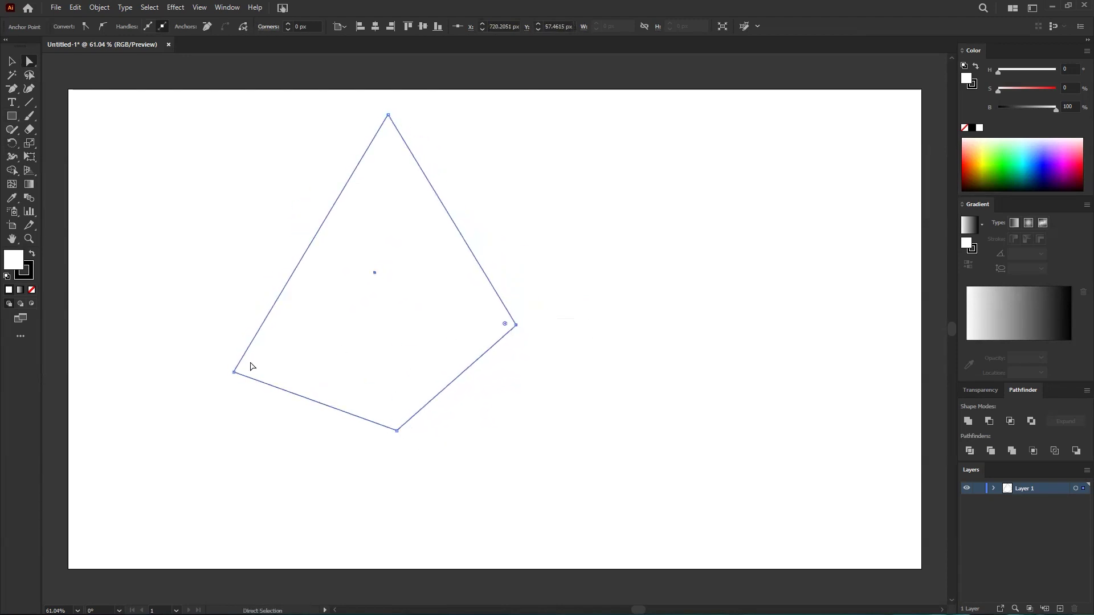
drag(233, 373, 282, 350)
drag(396, 278, 421, 320)
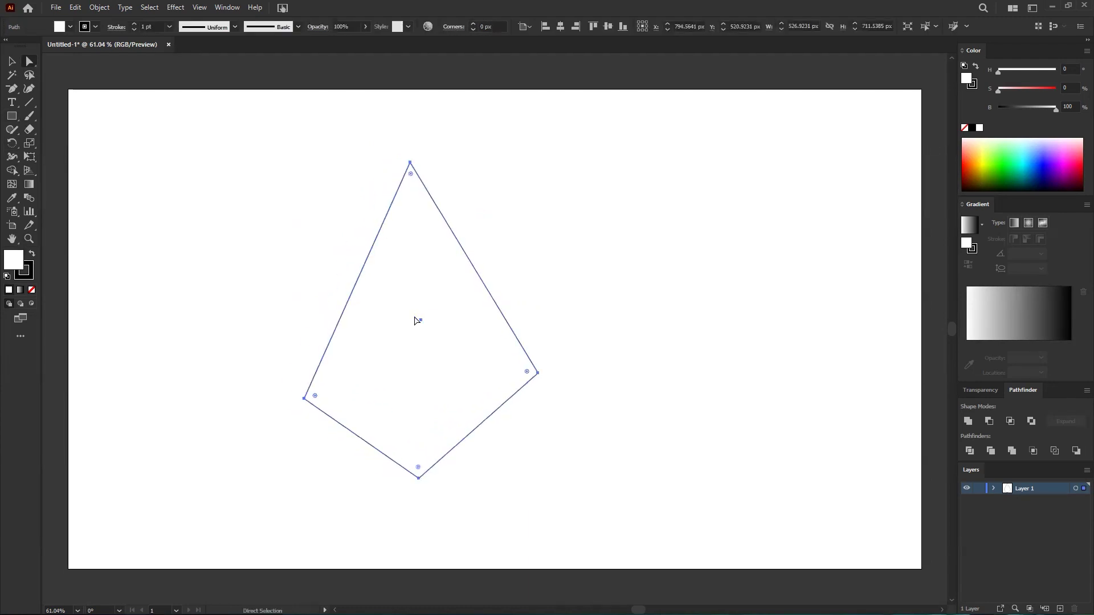
- Thicken the kite's stroke through 4 pt and 8 pt to a final weight of 18 pt
click(31, 279)
click(226, 217)
click(444, 270)
click(134, 24)
click(134, 24)
click(169, 27)
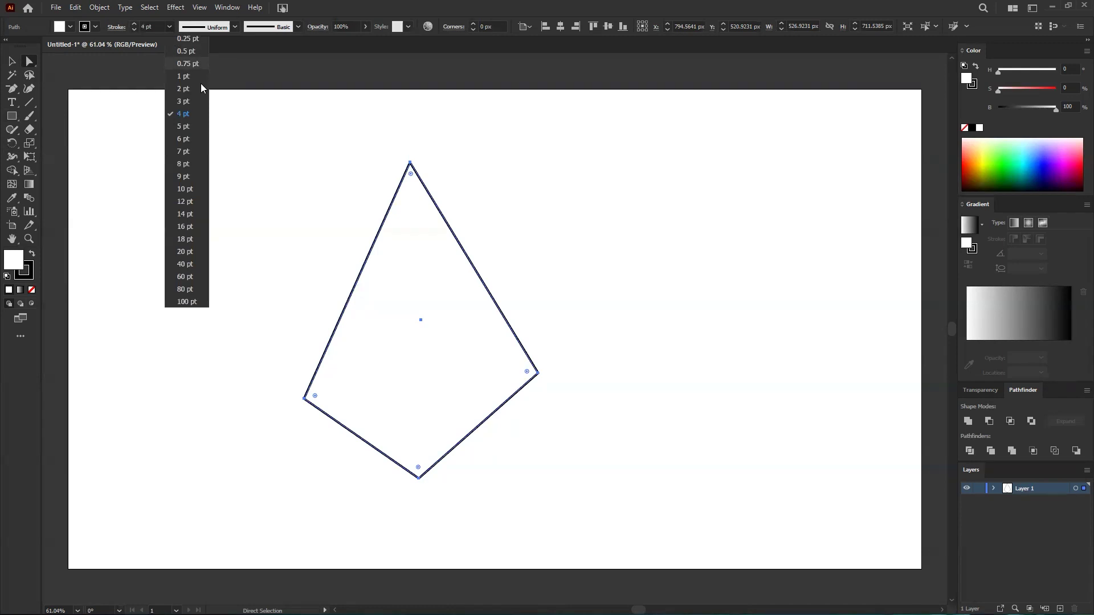
click(184, 163)
click(168, 27)
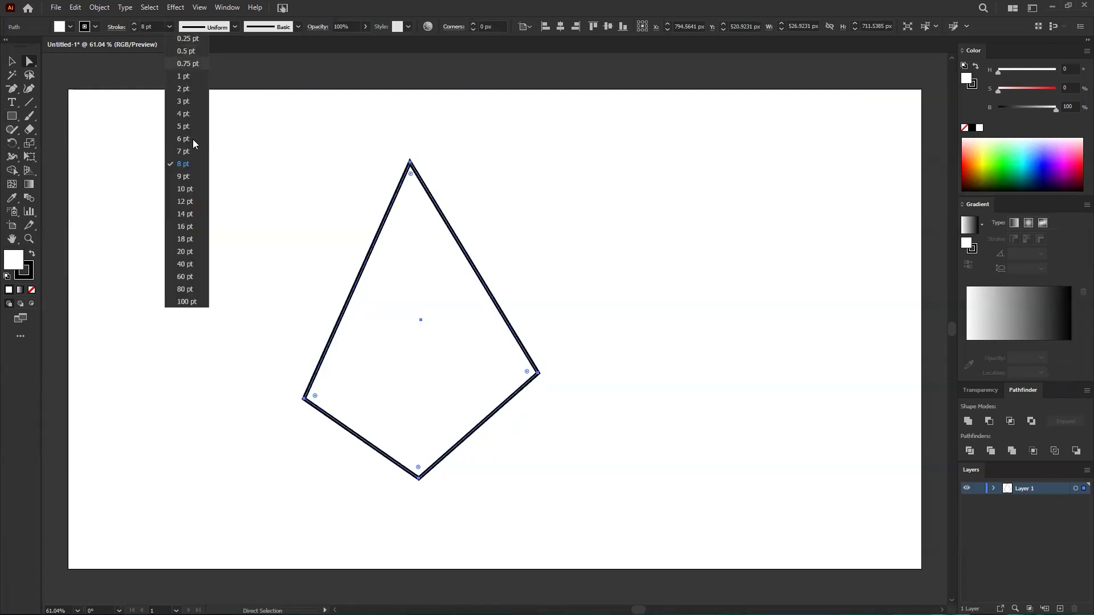
click(190, 236)
- Move the kite with Direct Selection, compare its selection with the Selection tool, and place its center at about X 750, Y 491 px
drag(404, 220, 335, 211)
drag(359, 312, 444, 323)
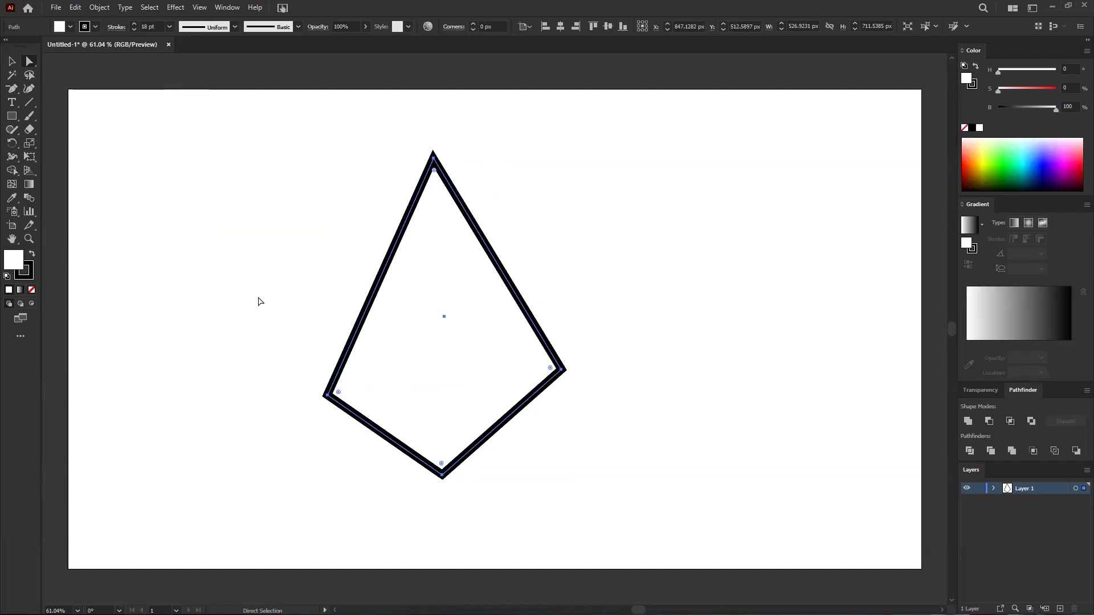
click(266, 289)
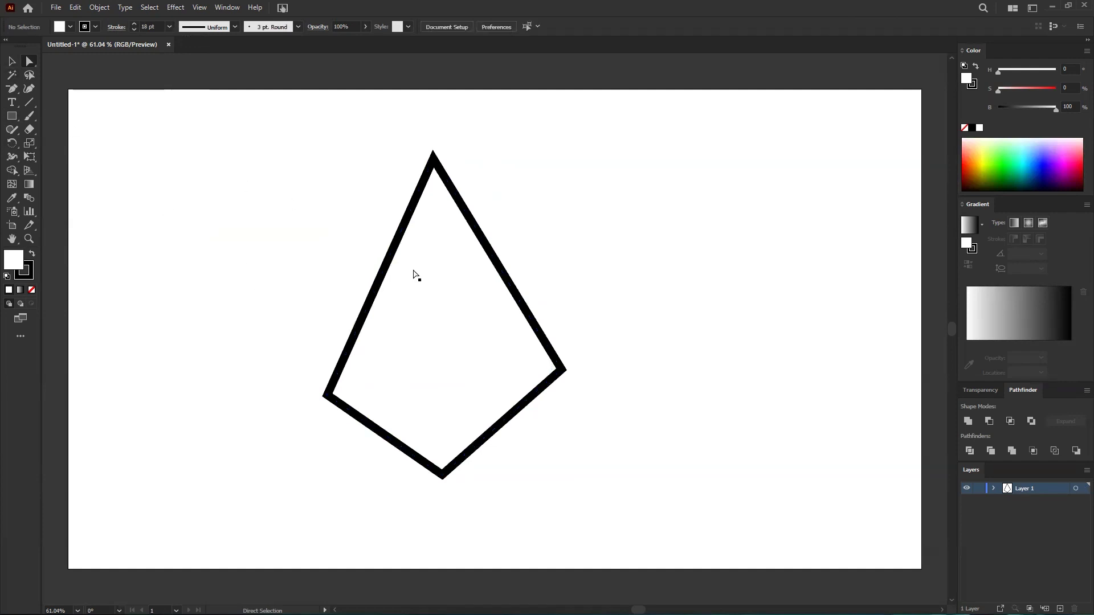
click(12, 61)
click(441, 297)
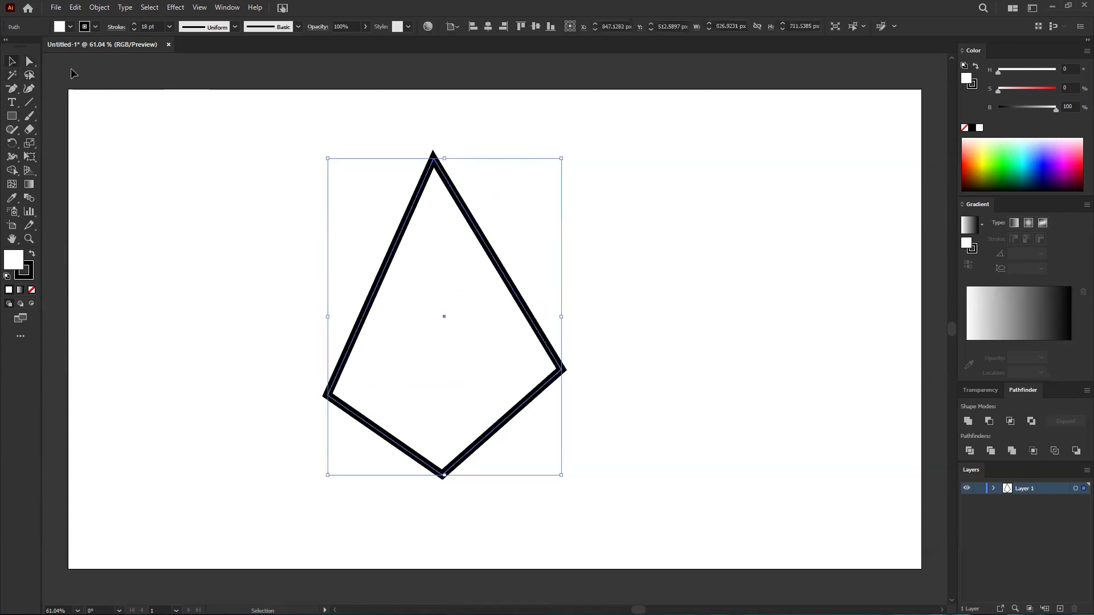
click(29, 62)
drag(443, 319, 475, 325)
drag(381, 339, 306, 323)
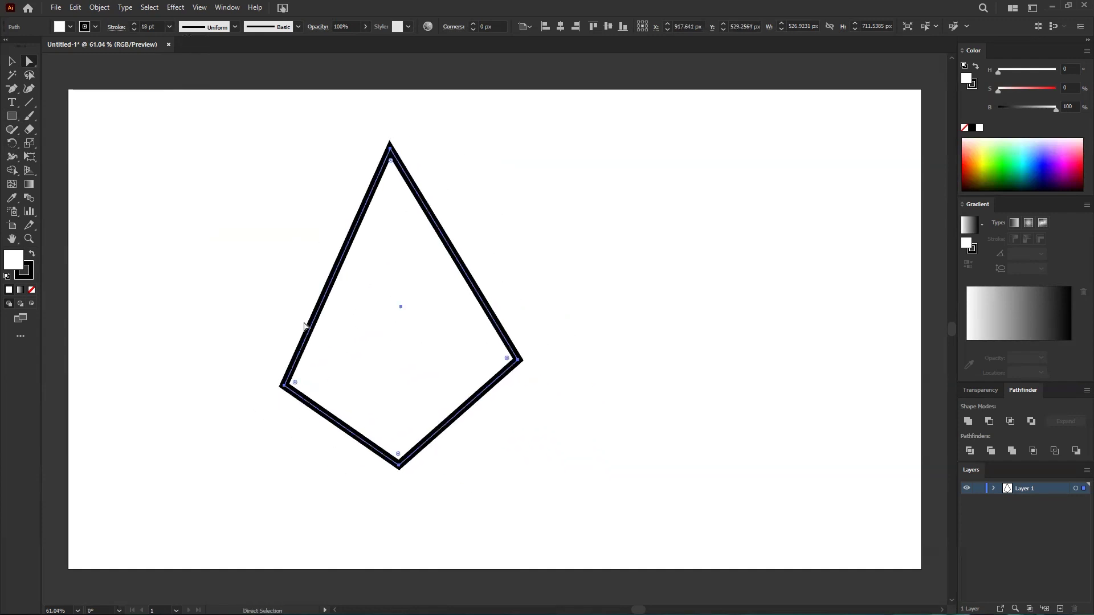
double_click(16, 264)
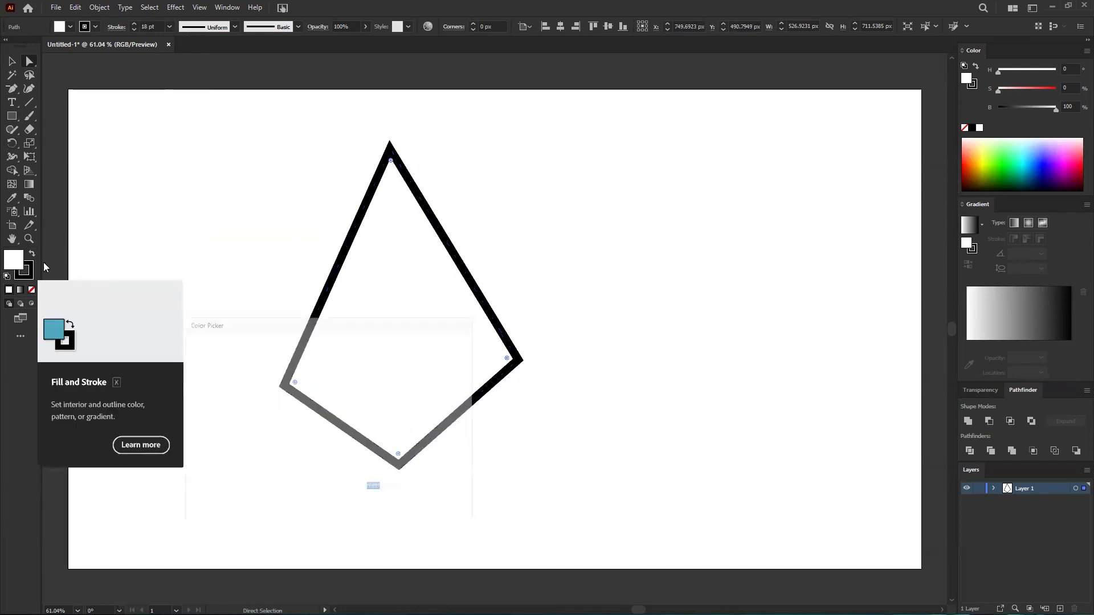
click(448, 356)
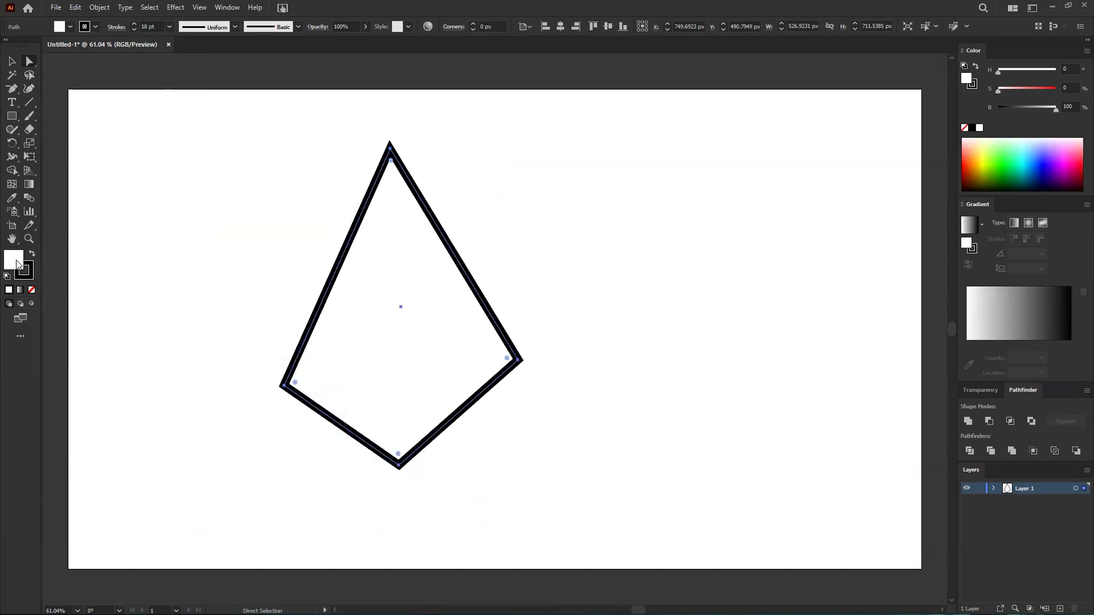
double_click(18, 267)
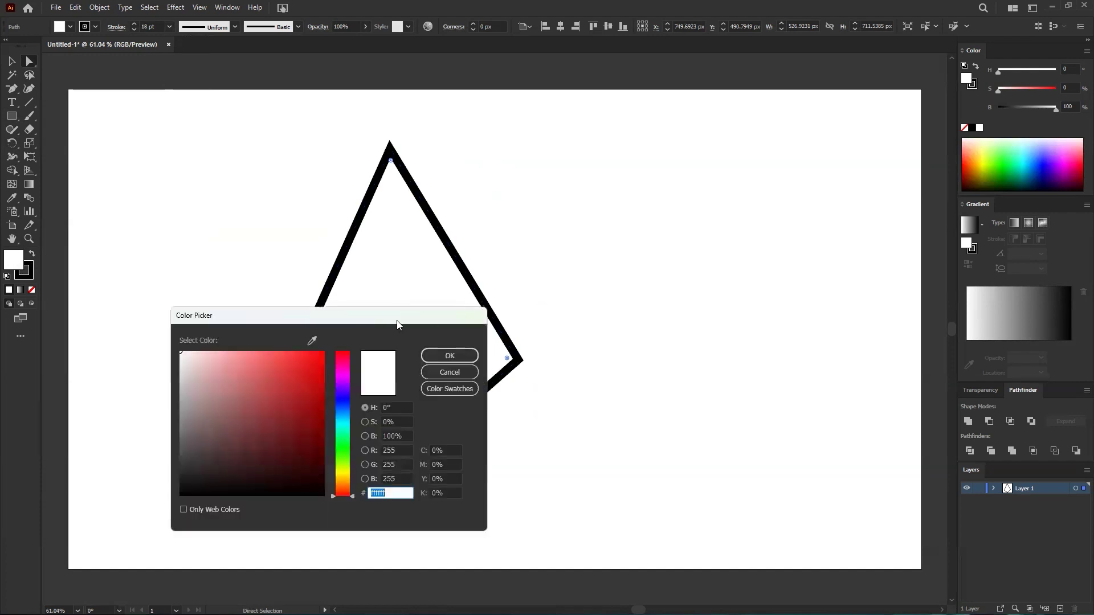
drag(270, 320, 638, 192)
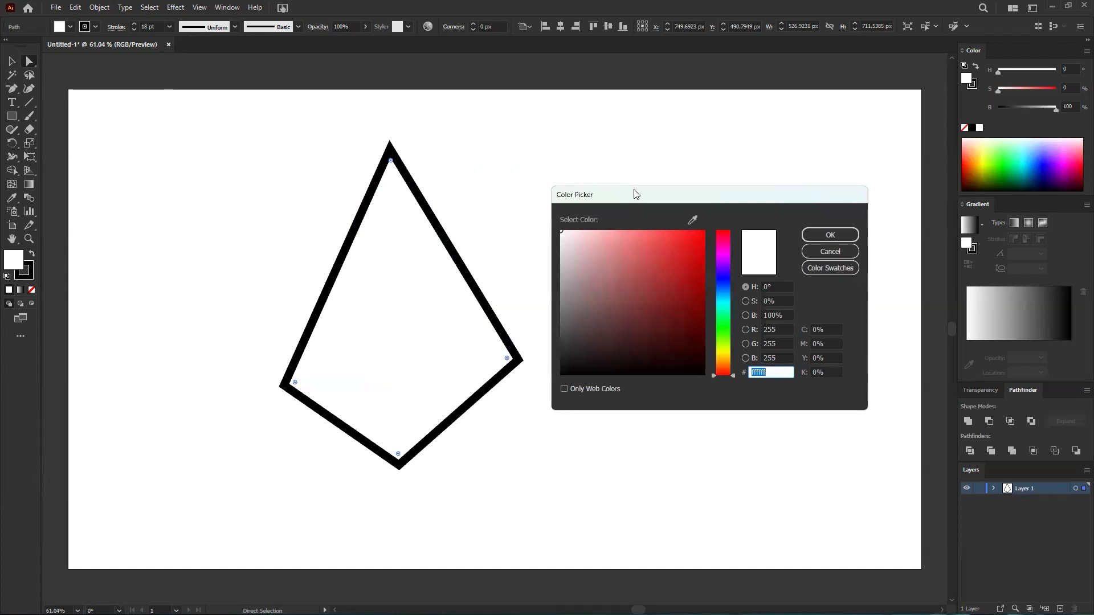
click(829, 251)
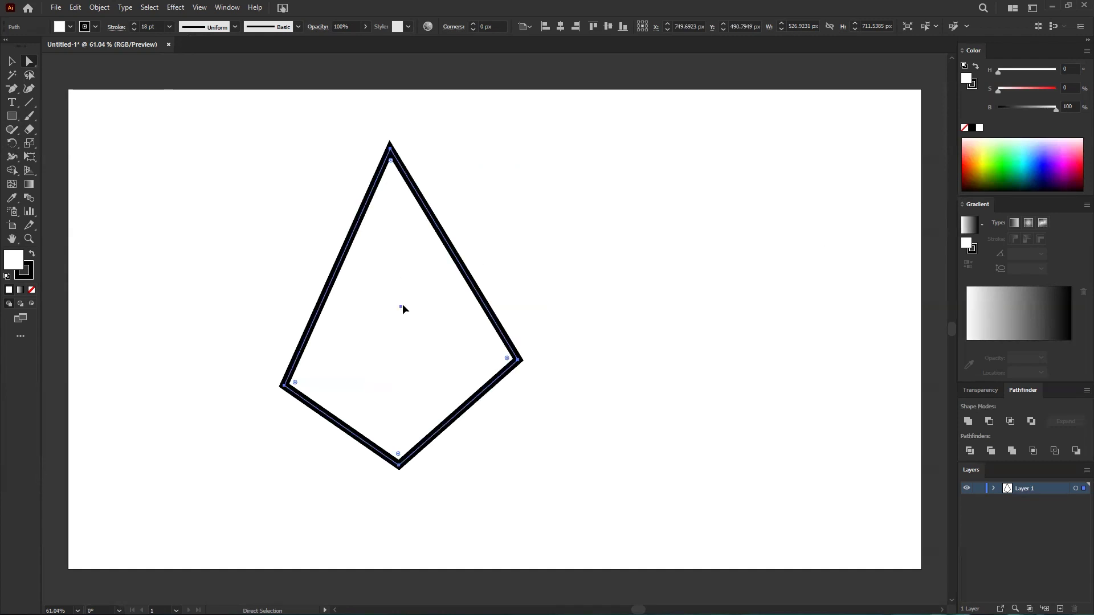
- Try red and orange fills on the kite in the Color Picker and apply the blue fill #628bef
double_click(13, 262)
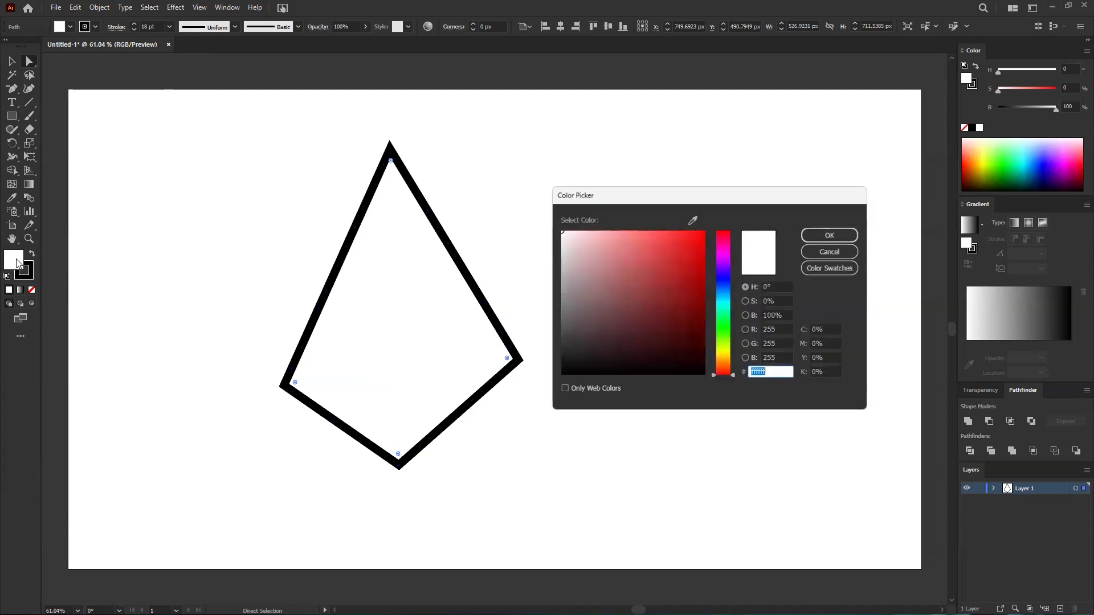
drag(658, 245, 627, 252)
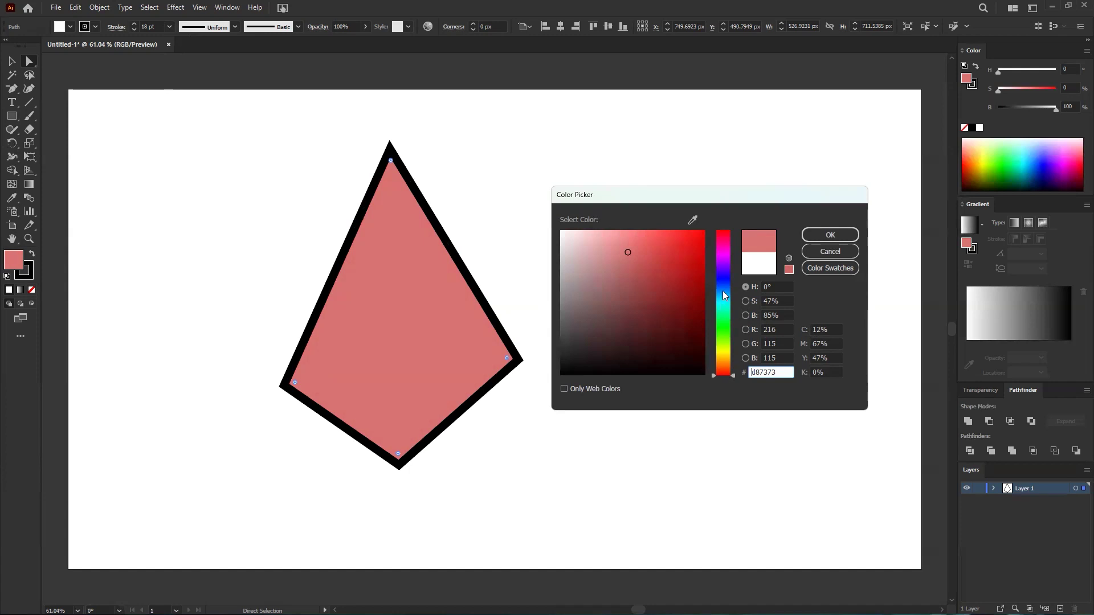
drag(724, 377, 726, 361)
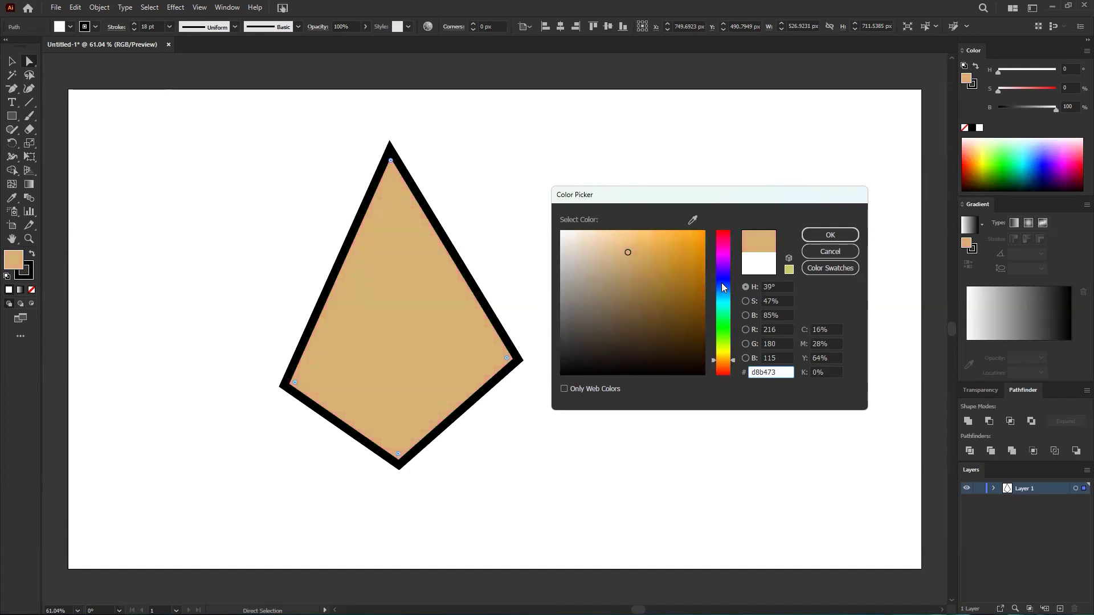
drag(725, 363, 713, 284)
mouse_move(628, 253)
mouse_down()
mouse_move(655, 246)
mouse_move(647, 240)
mouse_up()
drag(727, 280, 726, 284)
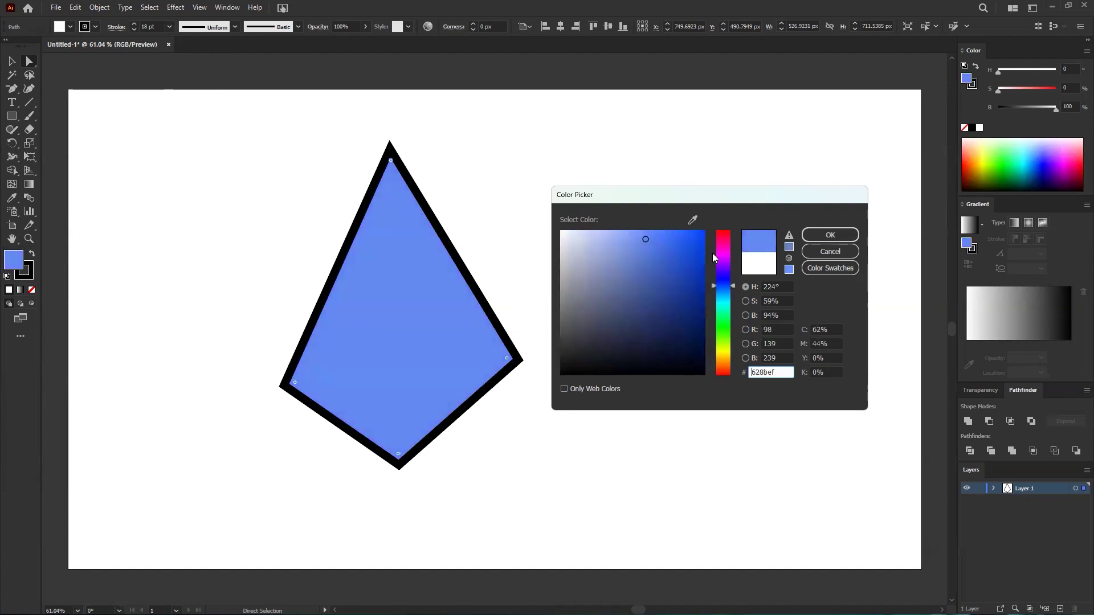
click(826, 236)
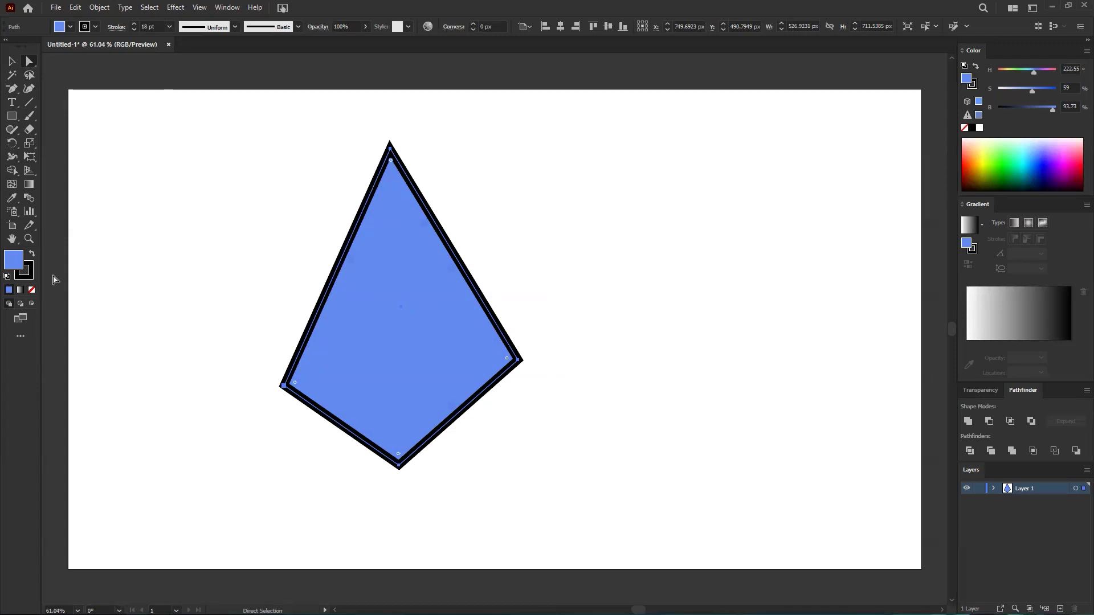
- Try green, magenta and gray-purple stroke colors on the kite in the Color Picker and apply dark navy #272b51
click(30, 272)
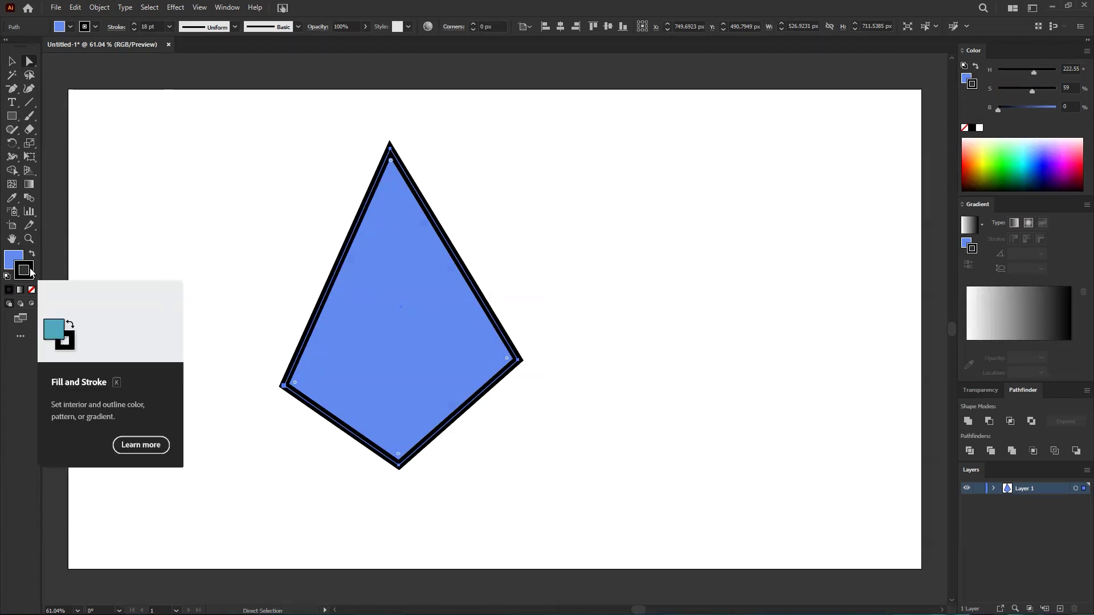
double_click(24, 270)
drag(726, 288, 727, 325)
click(688, 288)
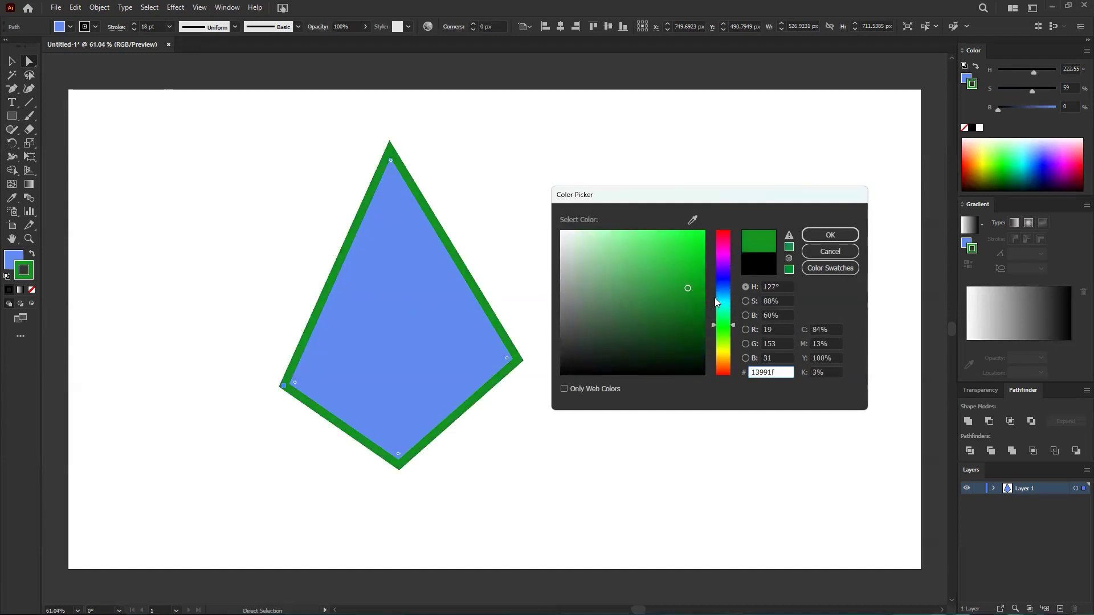
drag(723, 282, 727, 254)
click(683, 255)
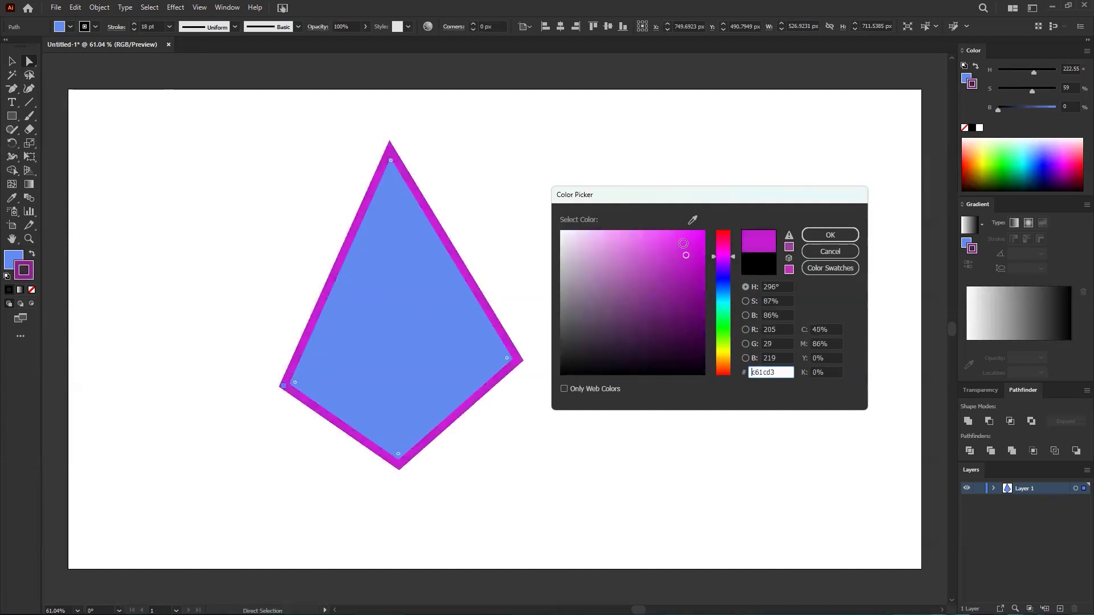
click(609, 308)
click(724, 280)
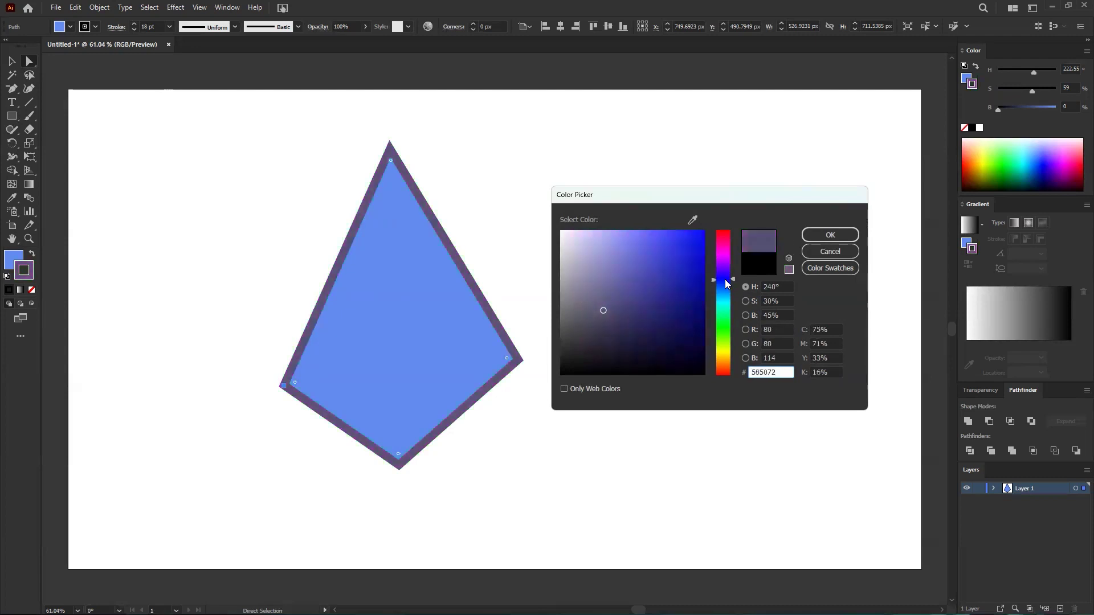
click(651, 330)
mouse_move(651, 331)
mouse_down()
mouse_move(661, 286)
mouse_move(635, 329)
mouse_up()
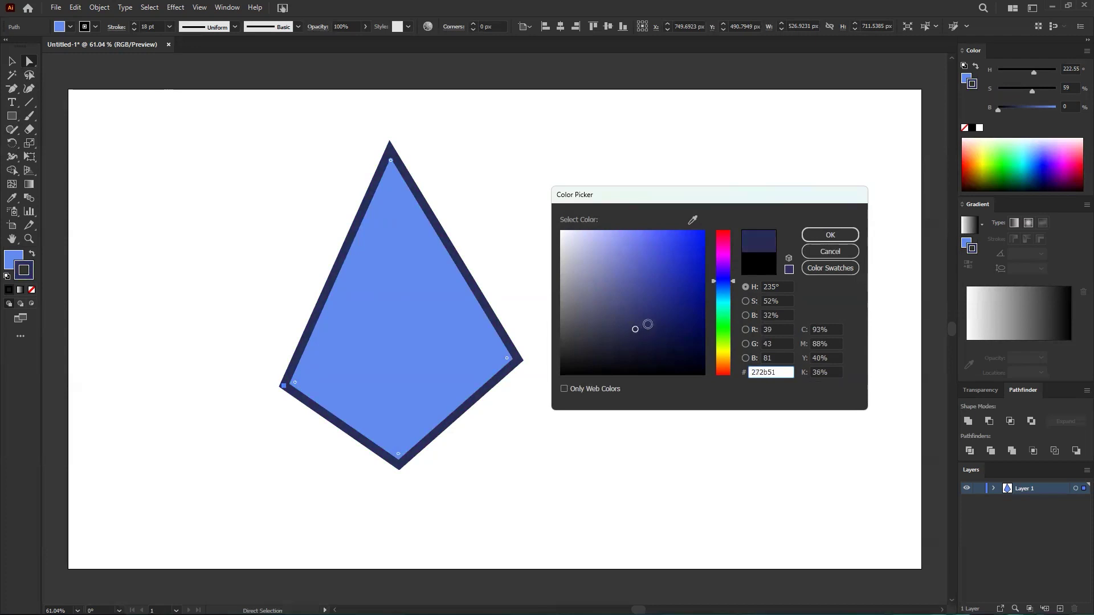
click(830, 235)
click(601, 275)
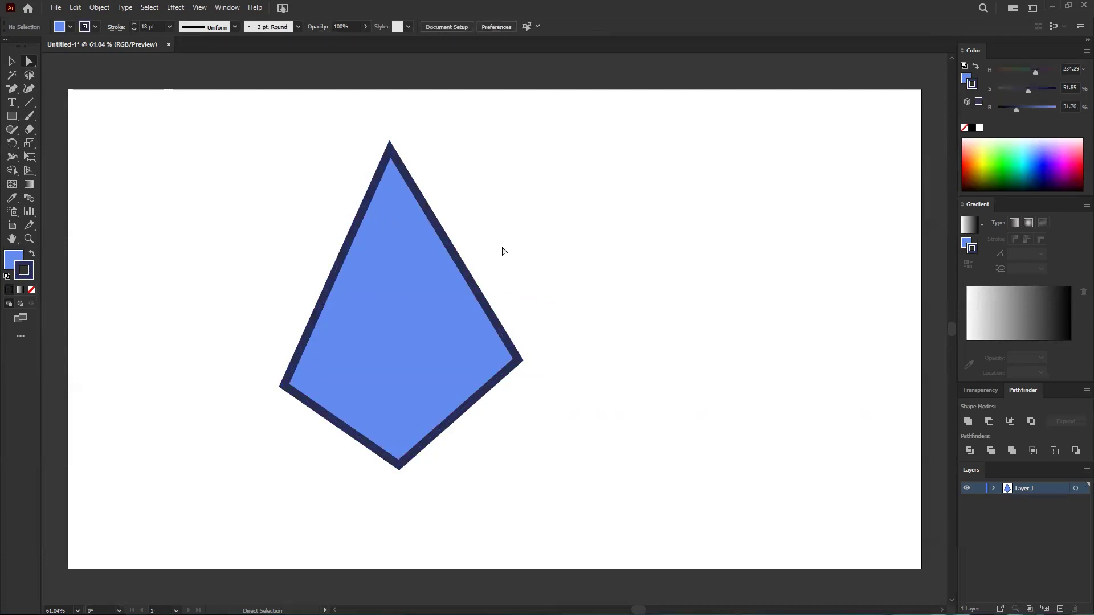
- Move the kite around the artboard with Direct Selection, then delete it
mouse_move(443, 302)
mouse_down()
mouse_move(478, 339)
mouse_move(497, 303)
mouse_move(441, 322)
mouse_up()
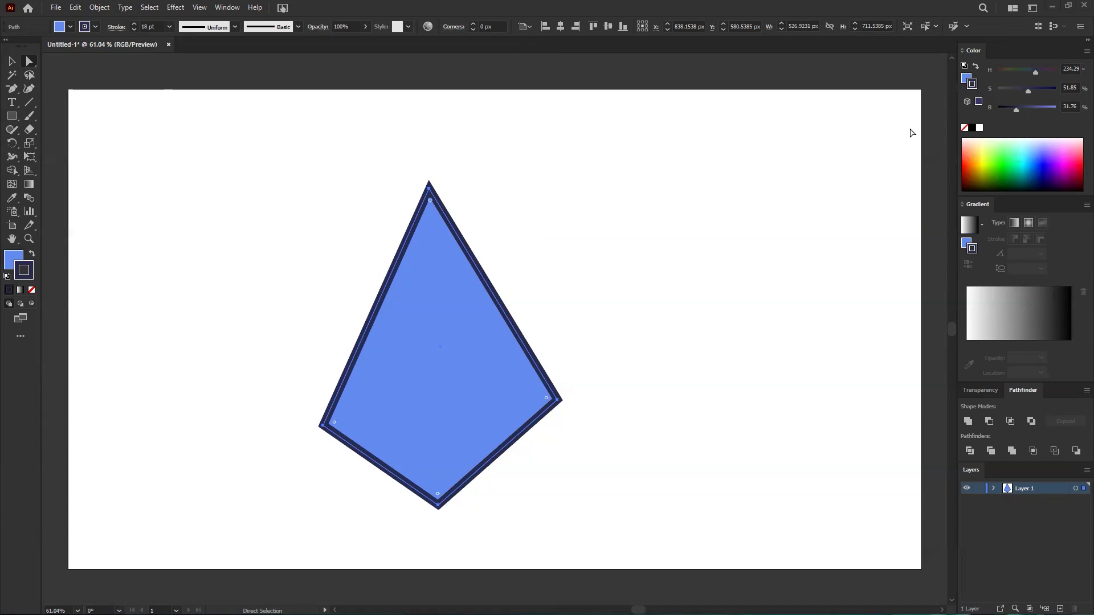
drag(452, 361, 326, 353)
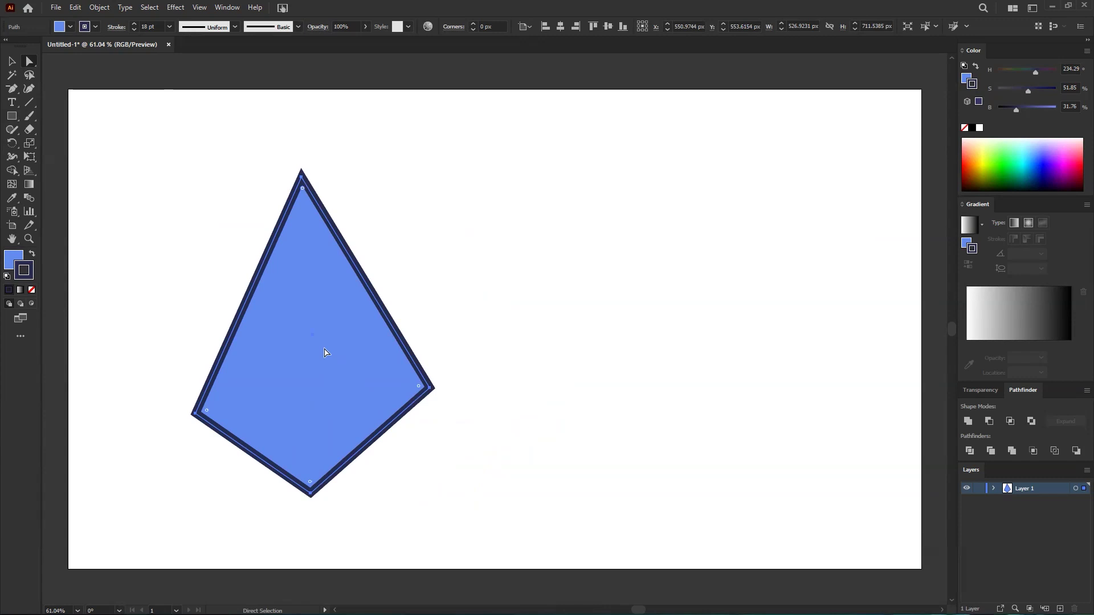
key(Delete)
scroll(734, 203, up, 2)
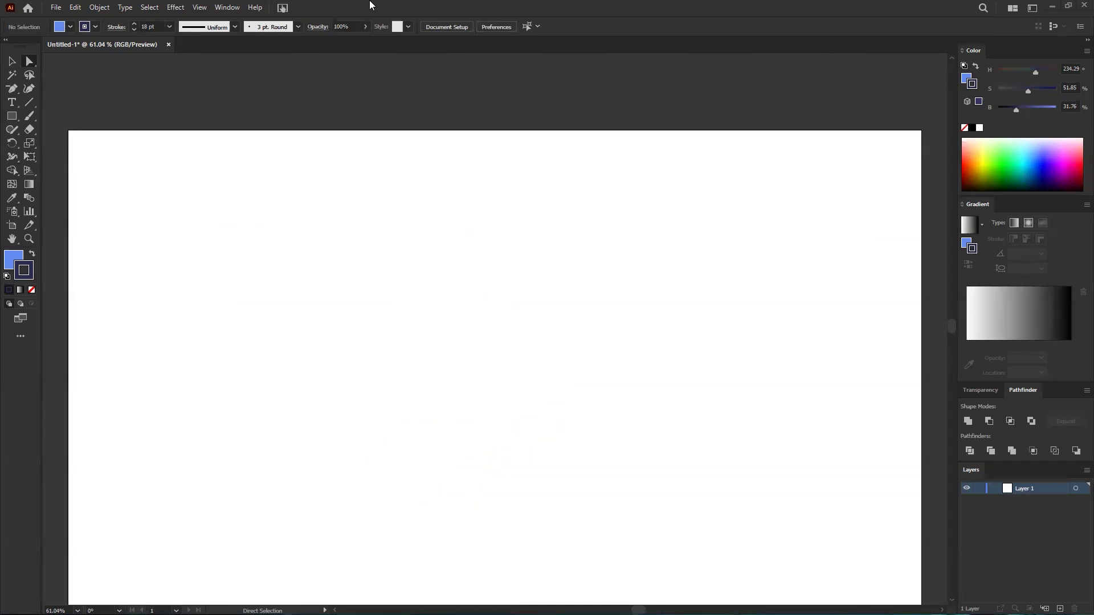
scroll(501, 69, down, 2)
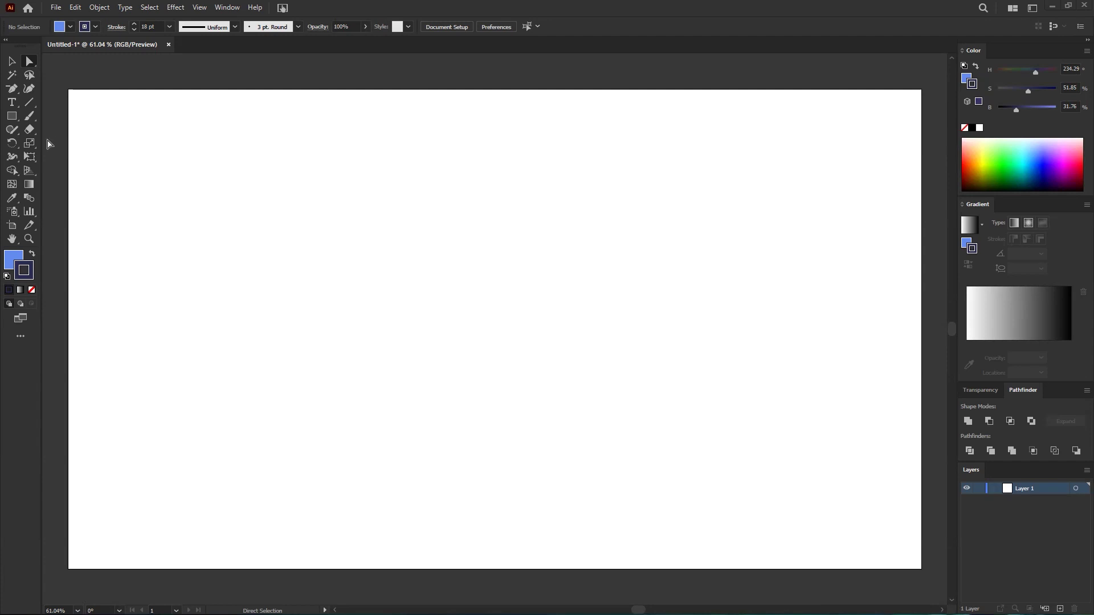
- Set the stroke to none and draw a blue-filled 1920 x 1080 px rectangle covering the whole artboard
click(33, 290)
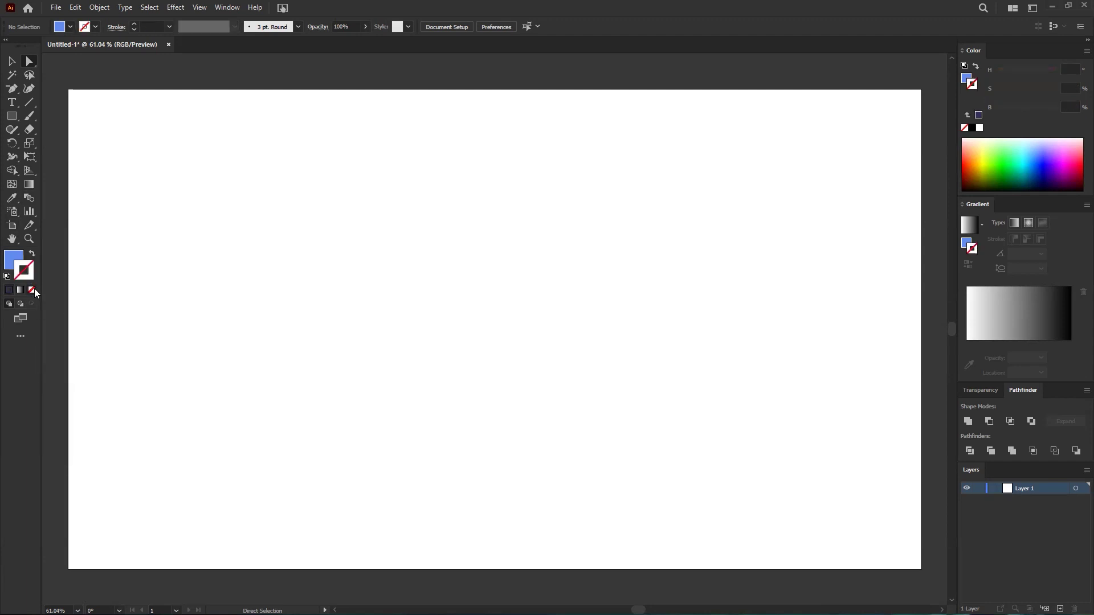
click(16, 263)
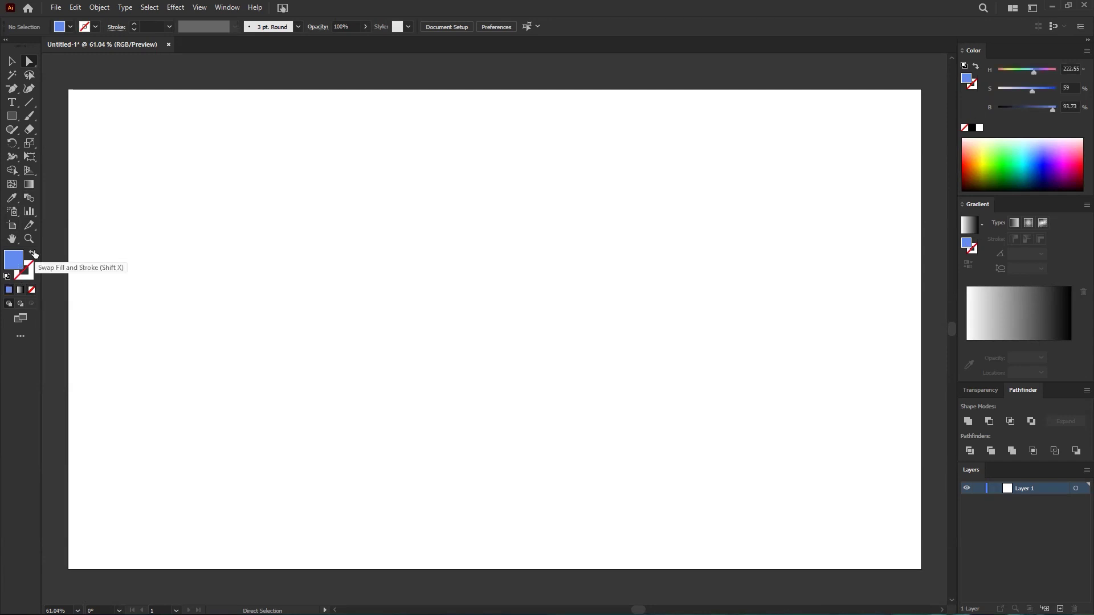
click(12, 116)
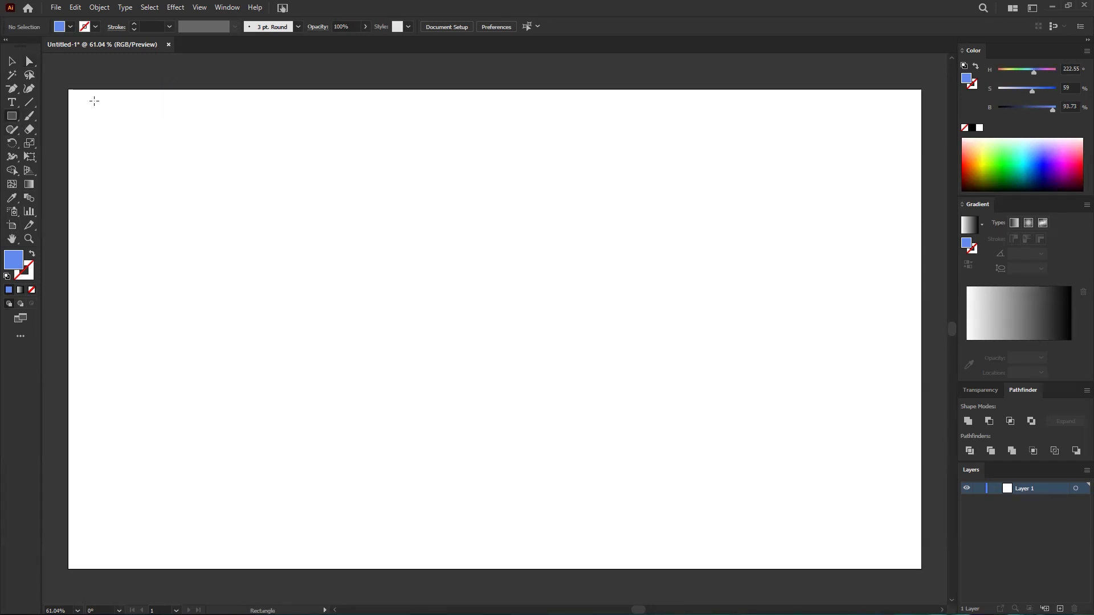
drag(69, 89, 886, 471)
click(892, 473)
key(Escape)
drag(893, 471, 919, 569)
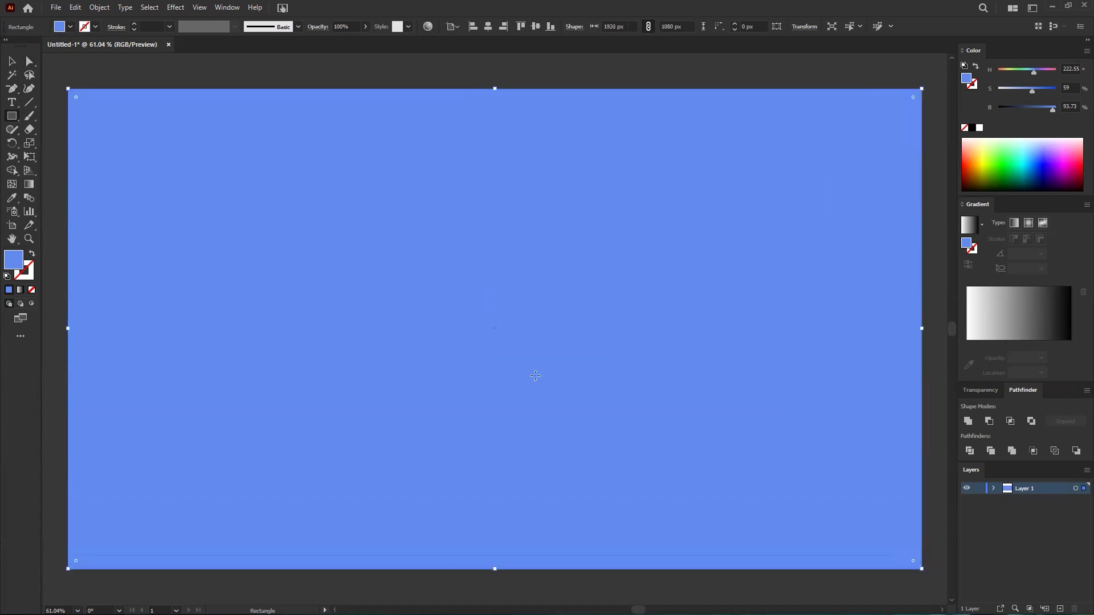
- Change the full-artboard rectangle's fill to dark blue #163fa5 and deselect it with the Selection tool
double_click(16, 266)
mouse_move(649, 309)
mouse_down()
mouse_move(723, 286)
mouse_move(686, 282)
mouse_up()
click(805, 234)
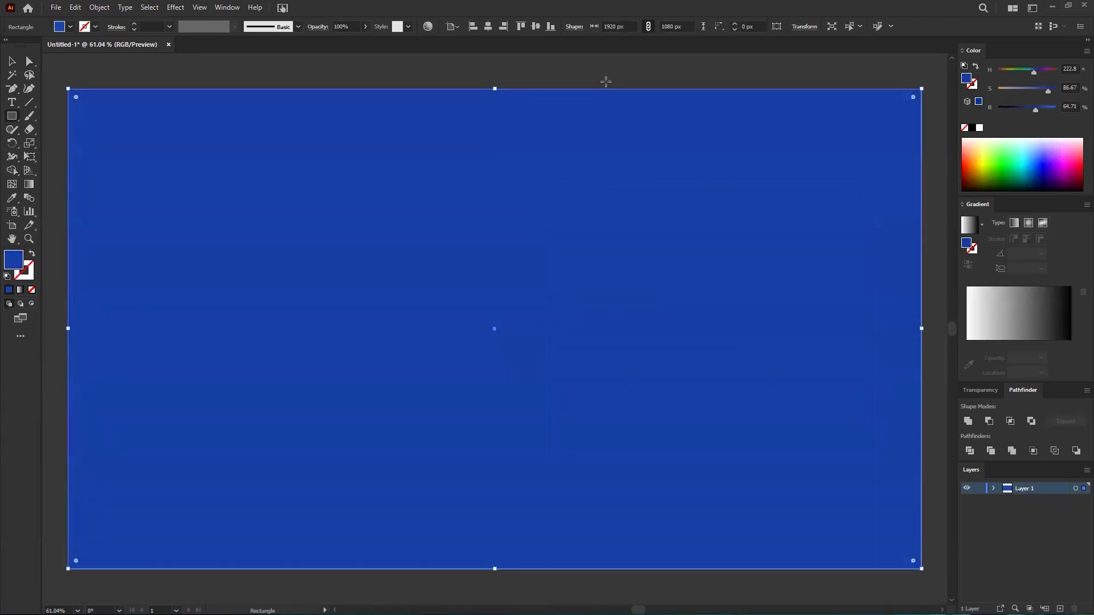
click(23, 64)
click(12, 61)
click(113, 73)
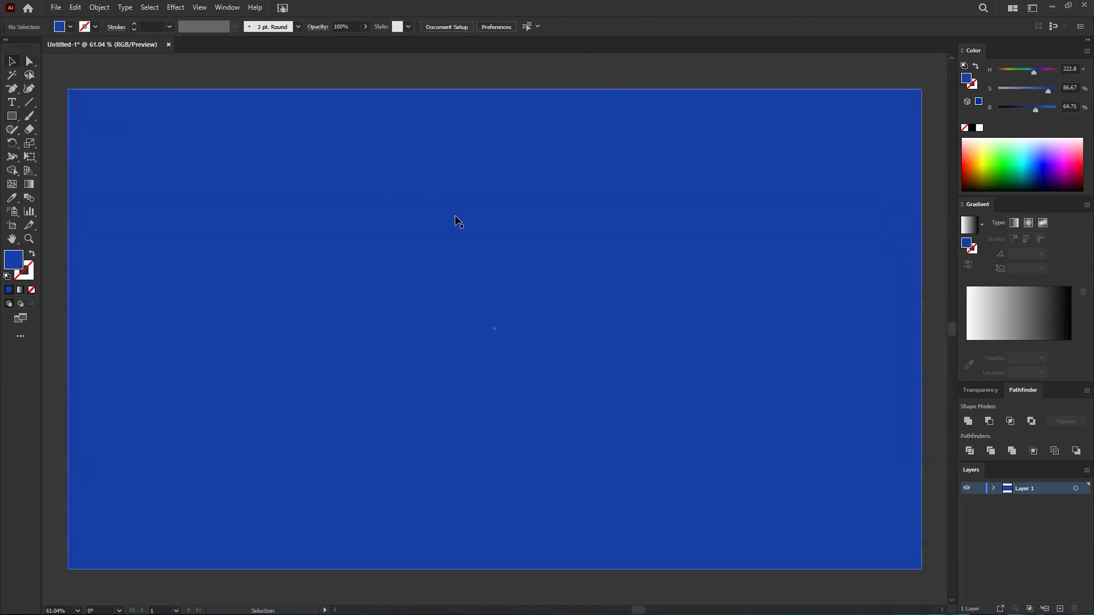
- Try moving the dark blue background rectangle with the Selection tool
drag(515, 333, 418, 343)
drag(511, 281, 580, 254)
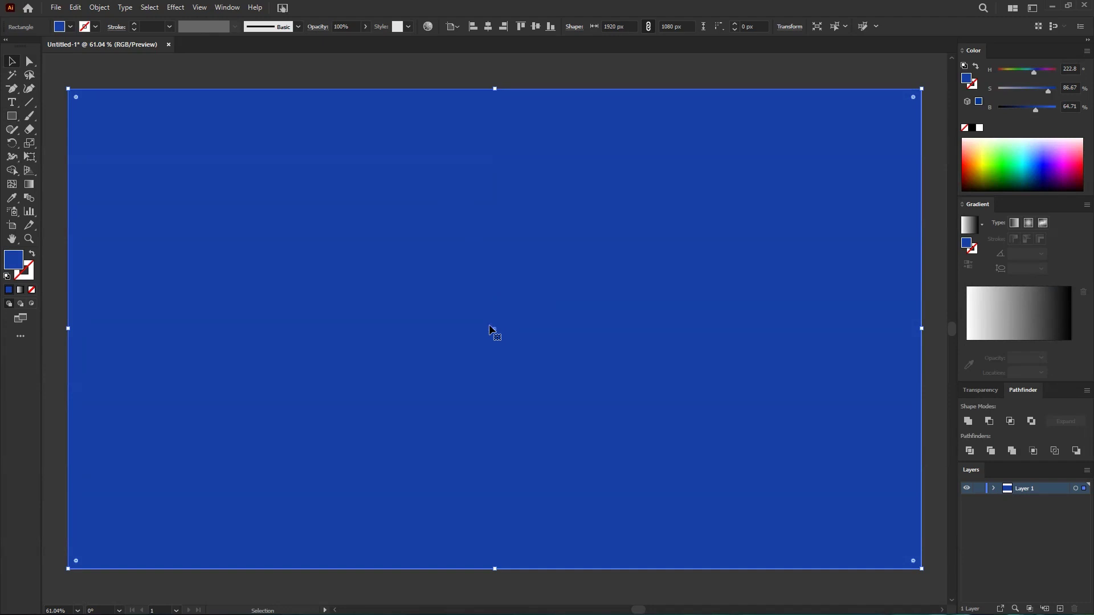
key(a)
key(v)
- Lock the selected background rectangle
click(98, 7)
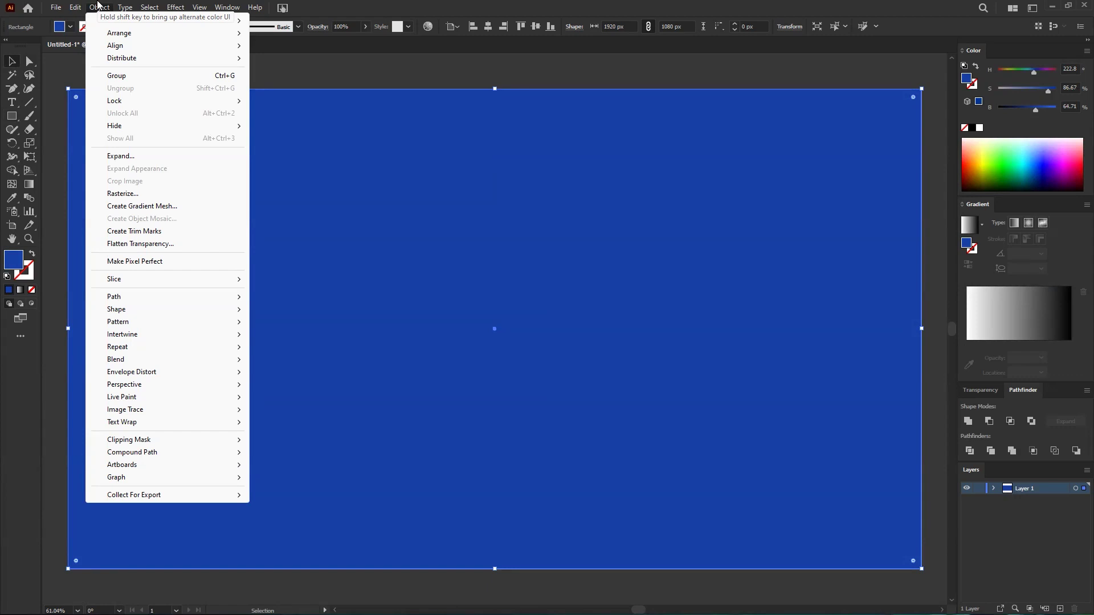
mouse_move(117, 11)
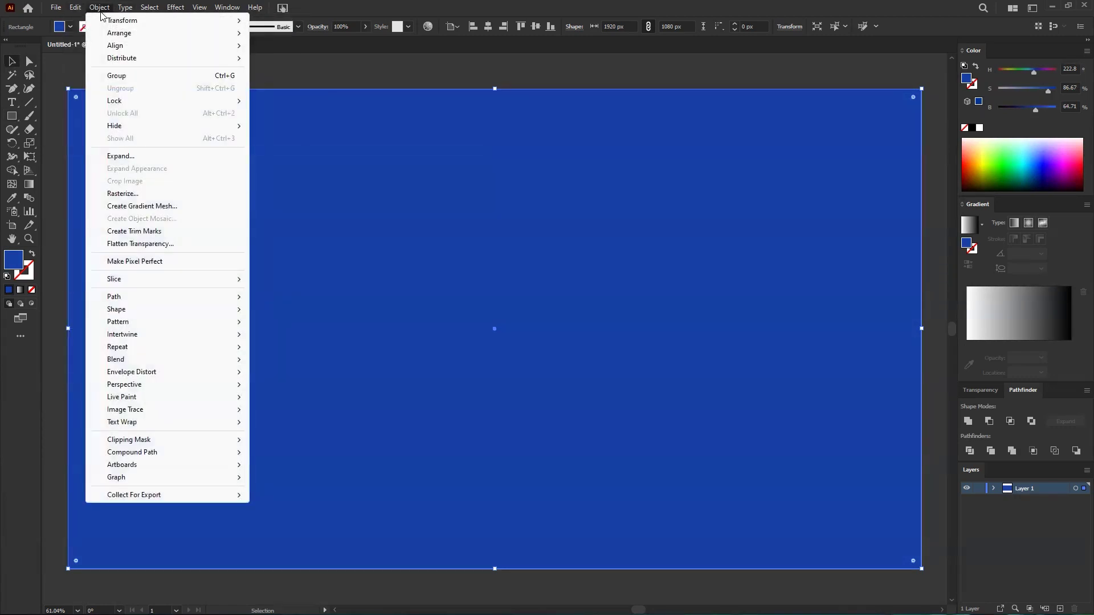
mouse_move(147, 104)
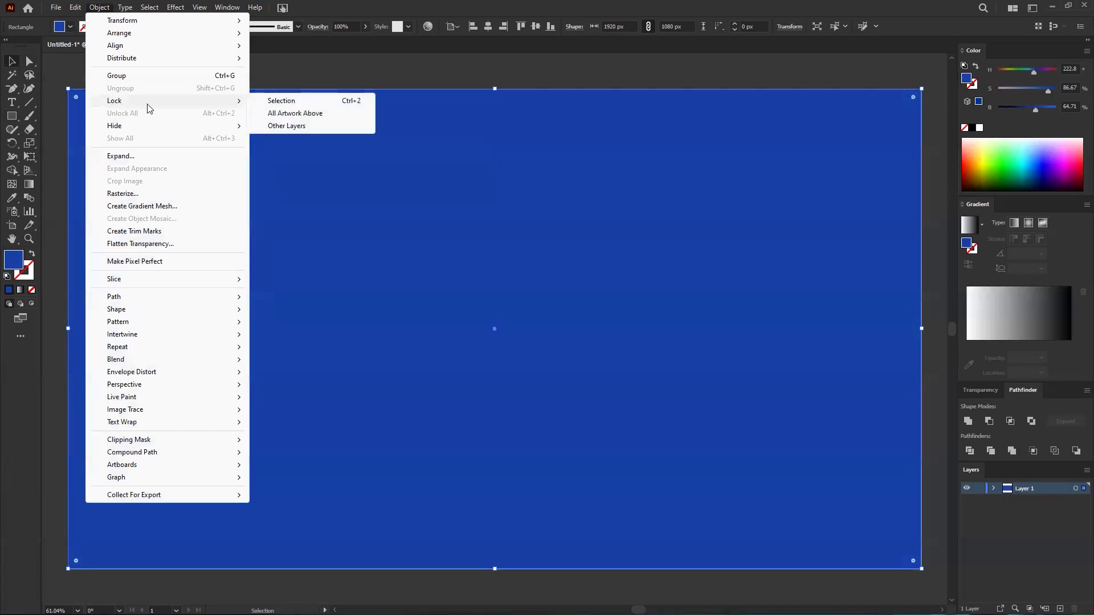
click(302, 101)
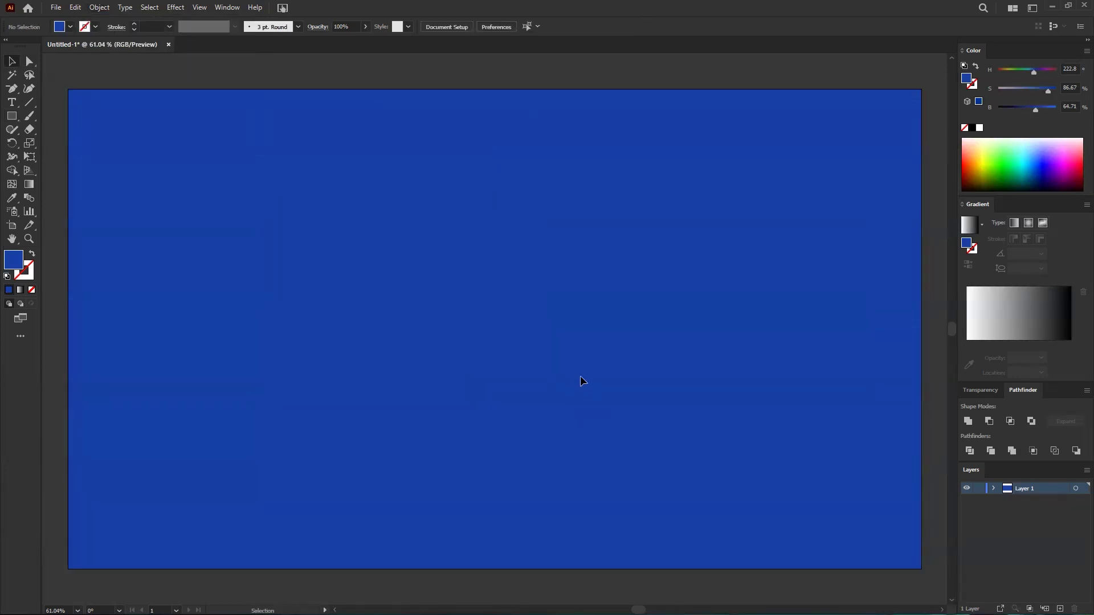
- Draw a test square about 254 x 254 px over the background with the Rectangle tool and clear the selection
click(17, 117)
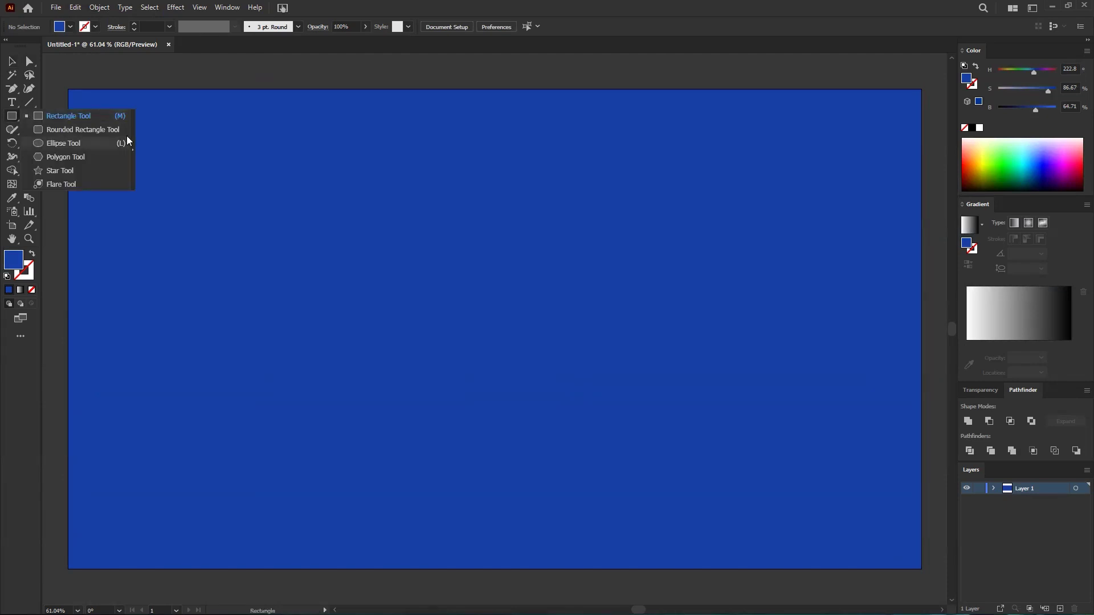
click(89, 116)
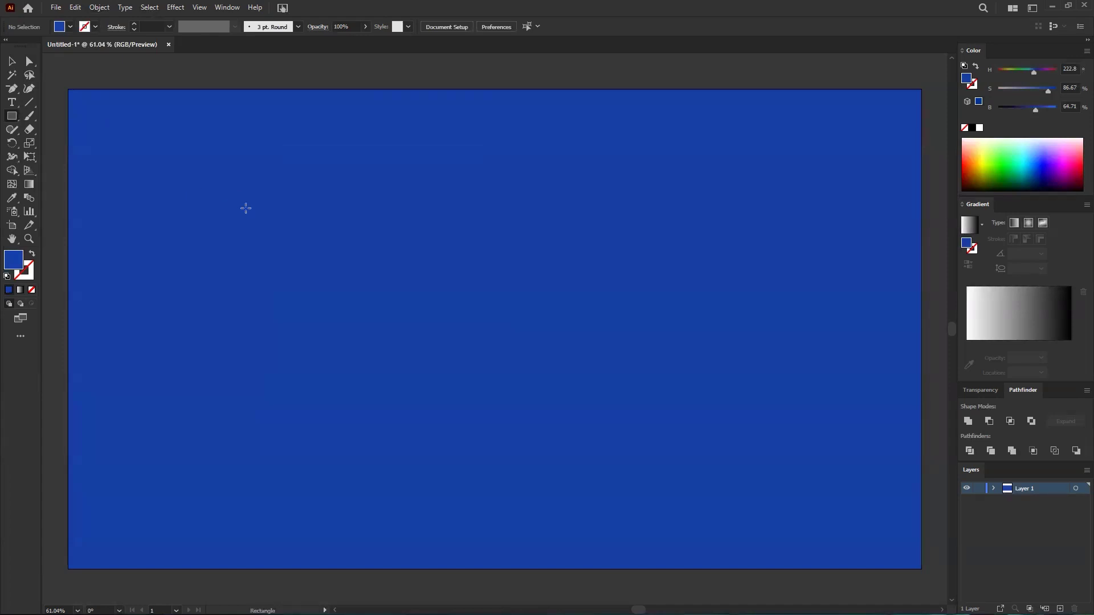
mouse_move(263, 174)
mouse_down()
mouse_move(394, 269)
mouse_move(273, 179)
mouse_move(400, 316)
mouse_move(366, 273)
mouse_move(376, 285)
mouse_up()
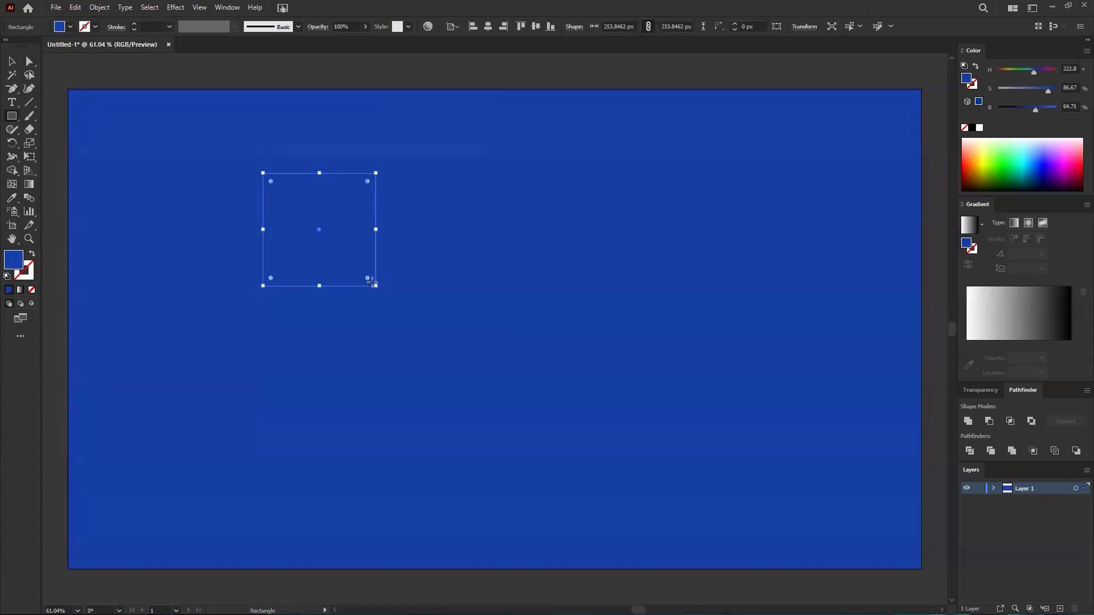
key(ctrl+shift+a)
- Turn off Smart Guides, draw a test square, undo it, and turn Smart Guides back on
click(201, 7)
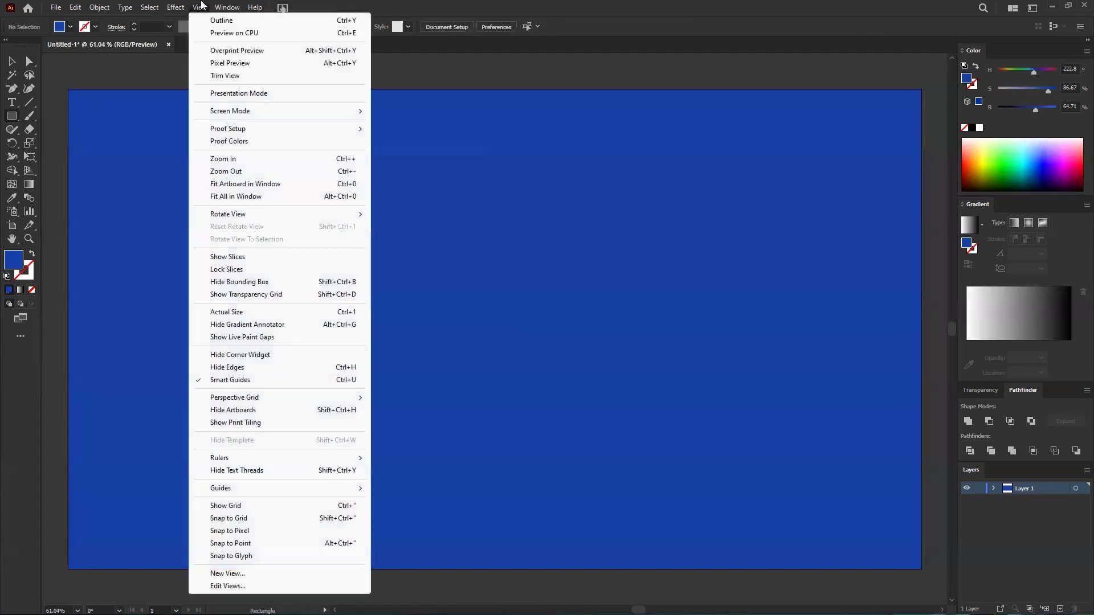
click(250, 380)
drag(227, 191, 356, 318)
key(ctrl+z)
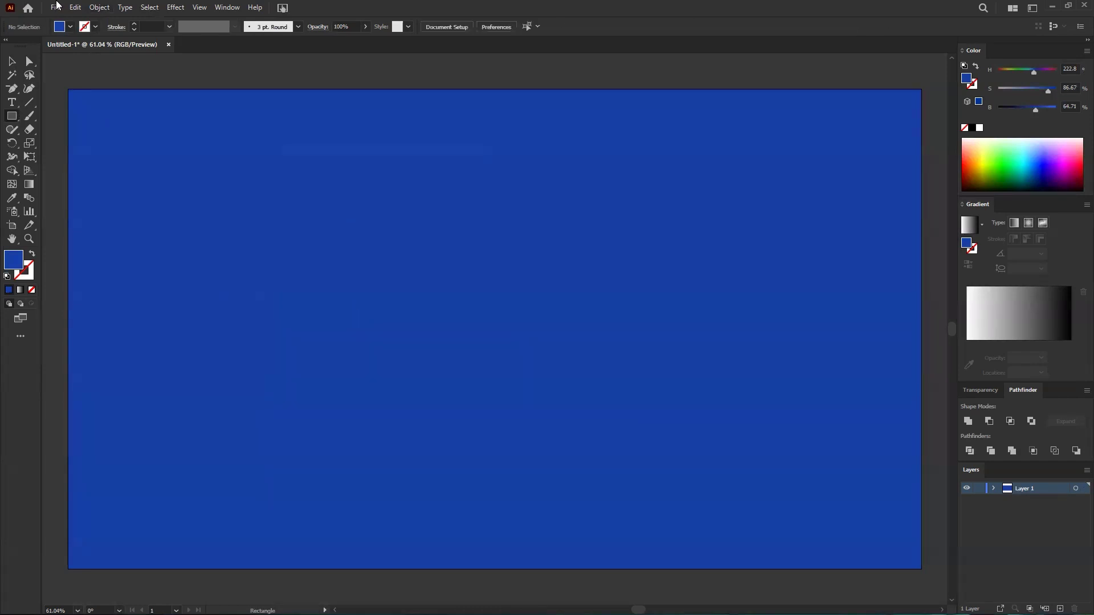
click(204, 7)
click(257, 379)
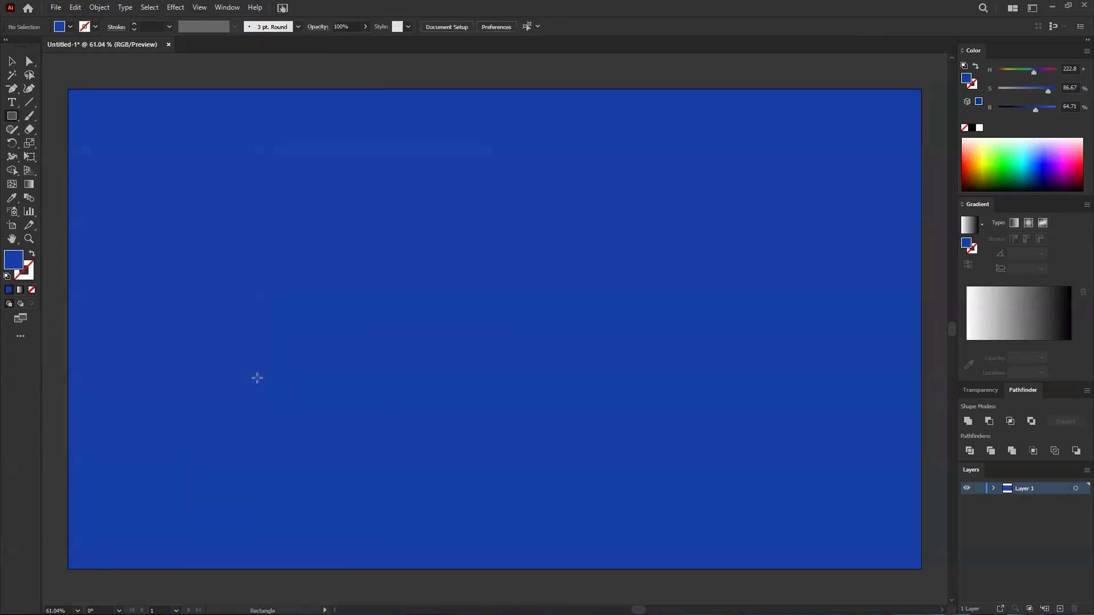
- Draw a square in the upper-left part of the background and scale it to about 192 x 192 px
drag(211, 215, 317, 318)
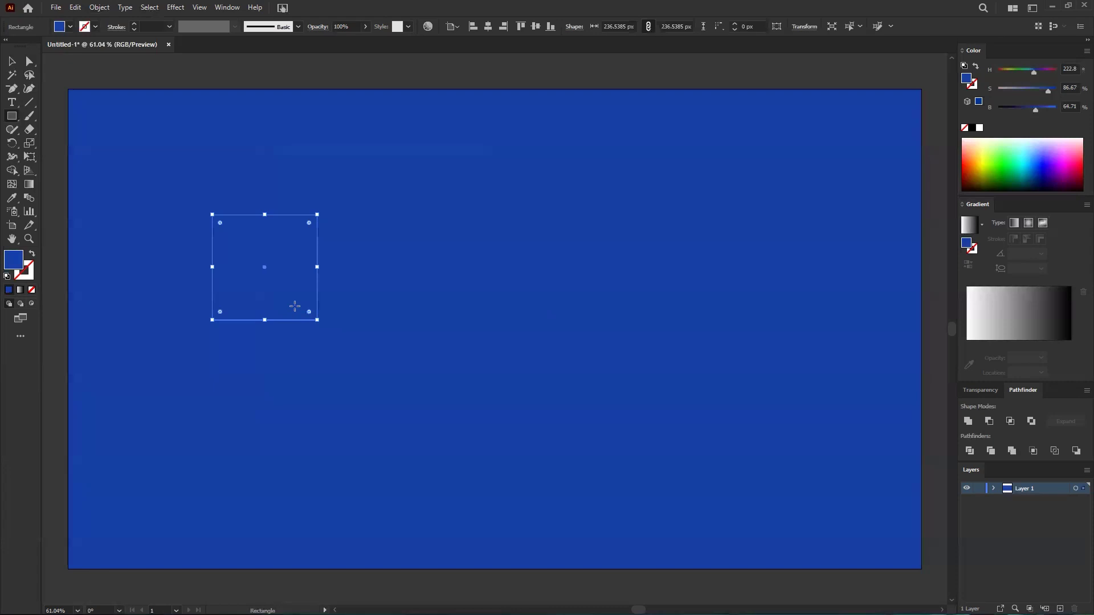
key(ctrl+z)
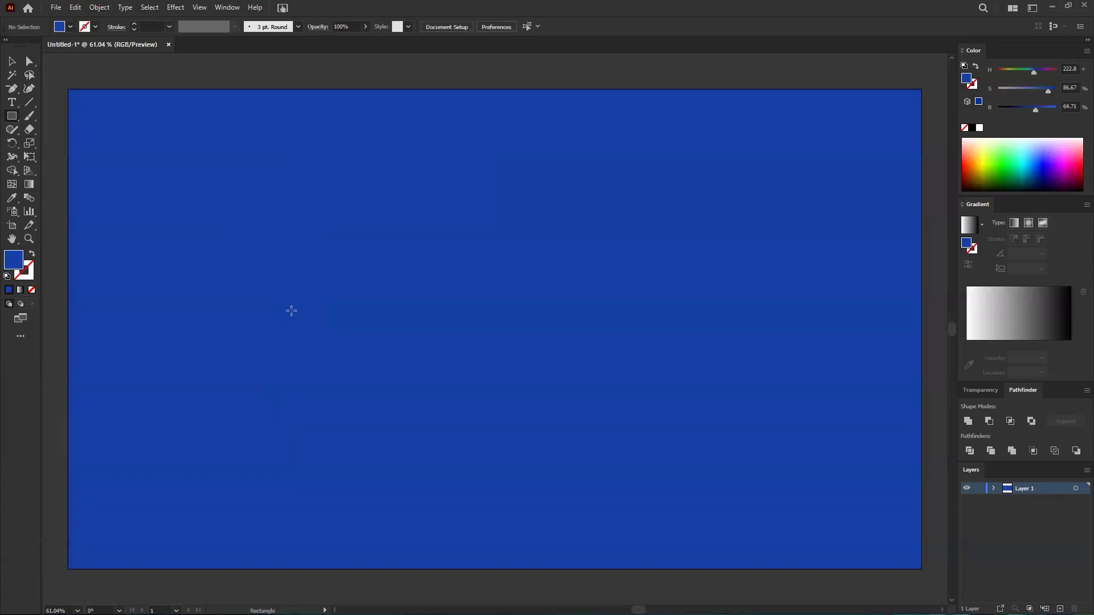
drag(234, 211, 355, 331)
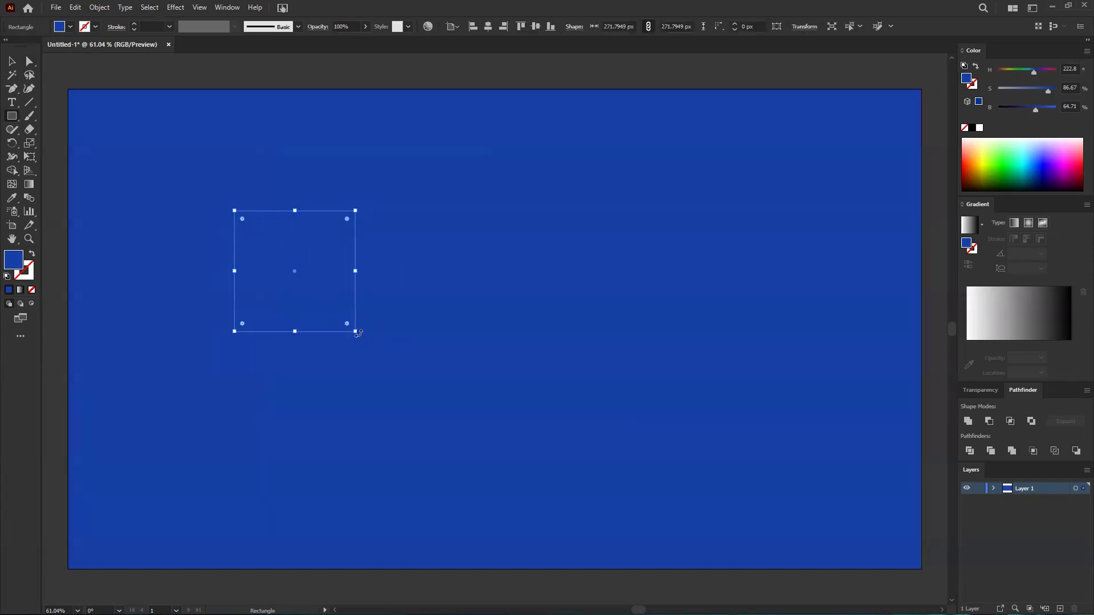
drag(354, 331, 320, 296)
- Fill the square with violet-blue #6b6bfc and deselect it with the Selection tool
double_click(15, 261)
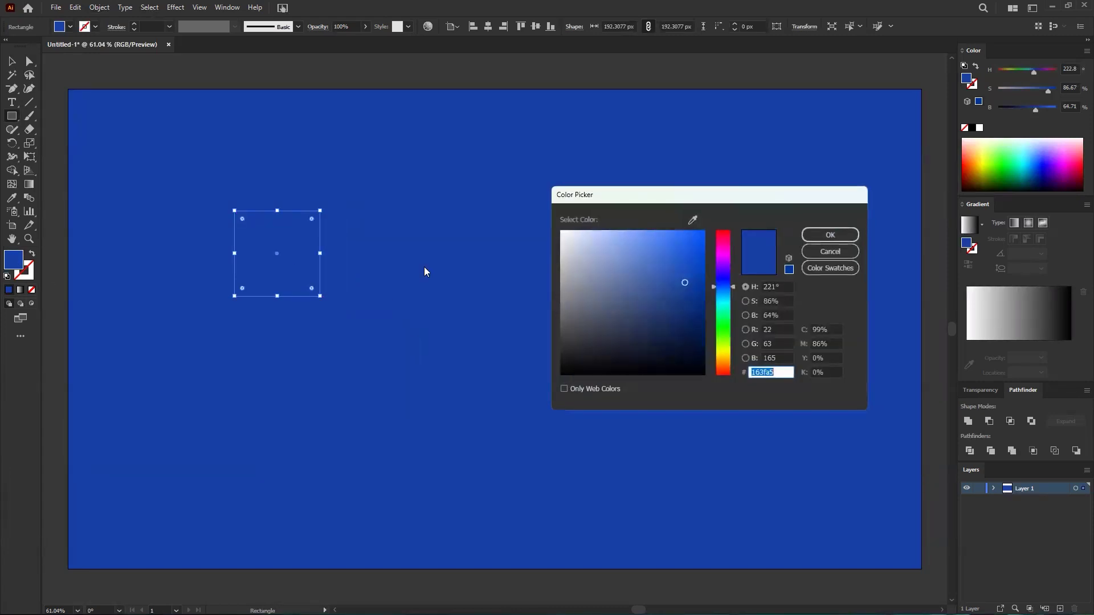
drag(725, 287, 643, 231)
click(725, 278)
drag(726, 278, 727, 278)
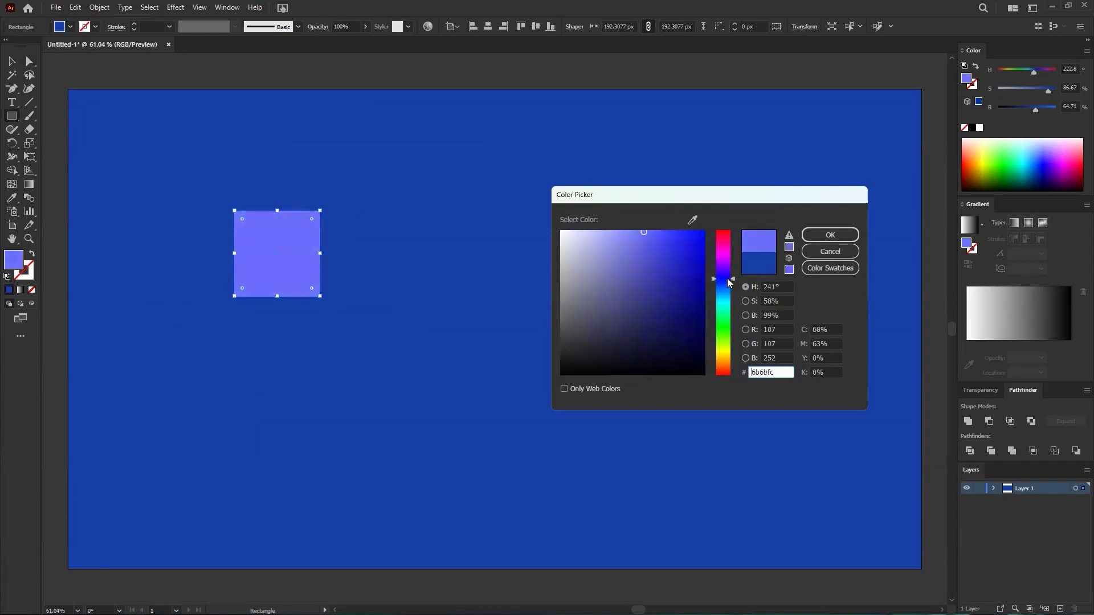
click(830, 235)
click(12, 61)
click(177, 167)
- Recolor the square to periwinkle #8da3ff, move it slightly up and to the left, and deselect it
click(307, 264)
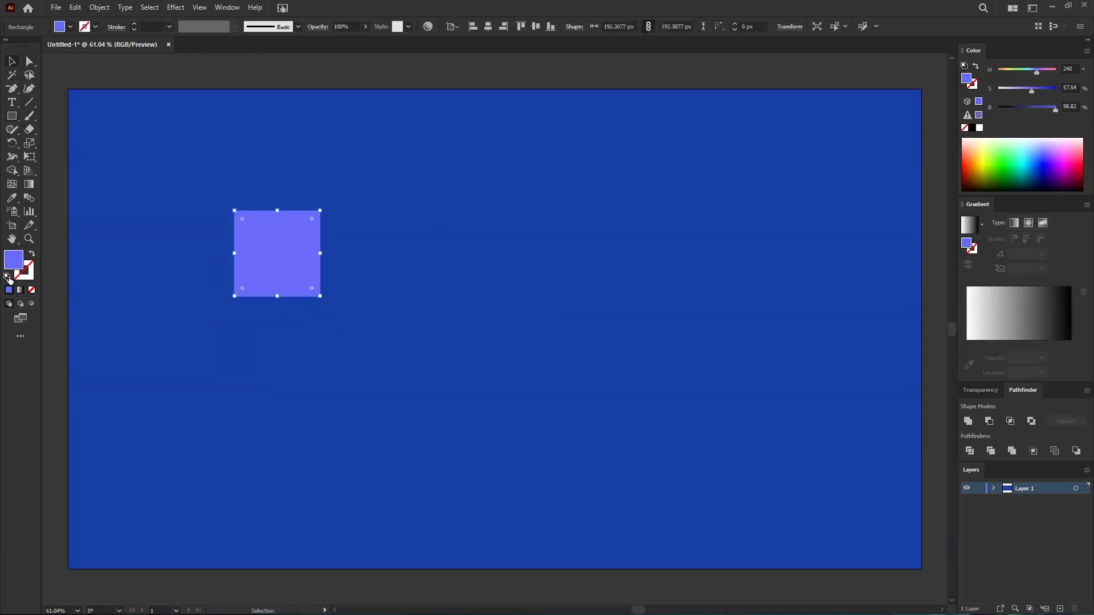
double_click(14, 260)
click(625, 231)
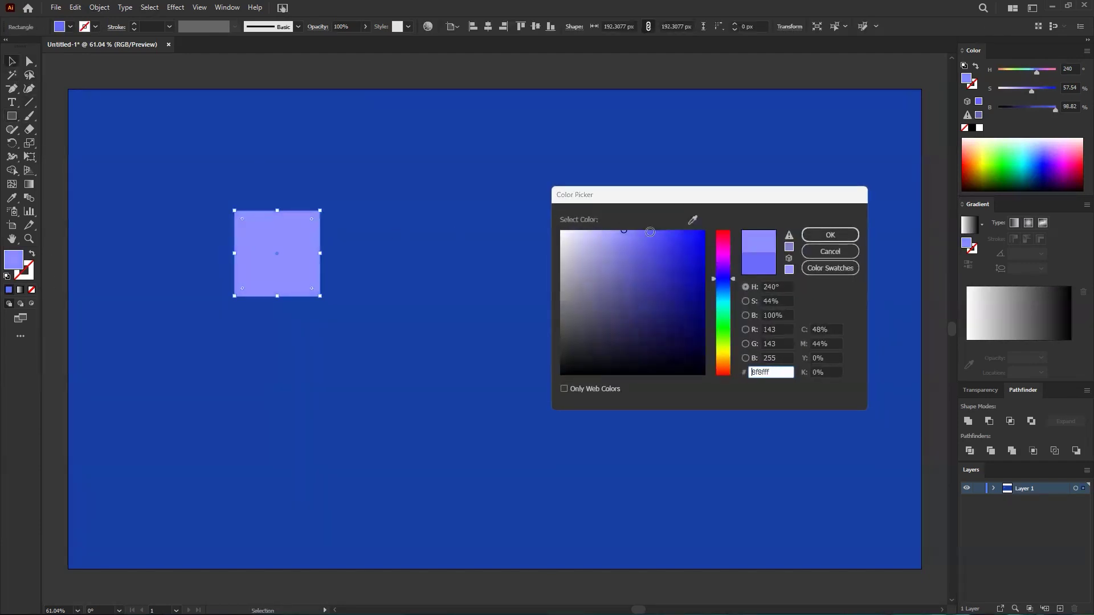
click(723, 283)
drag(724, 284, 723, 287)
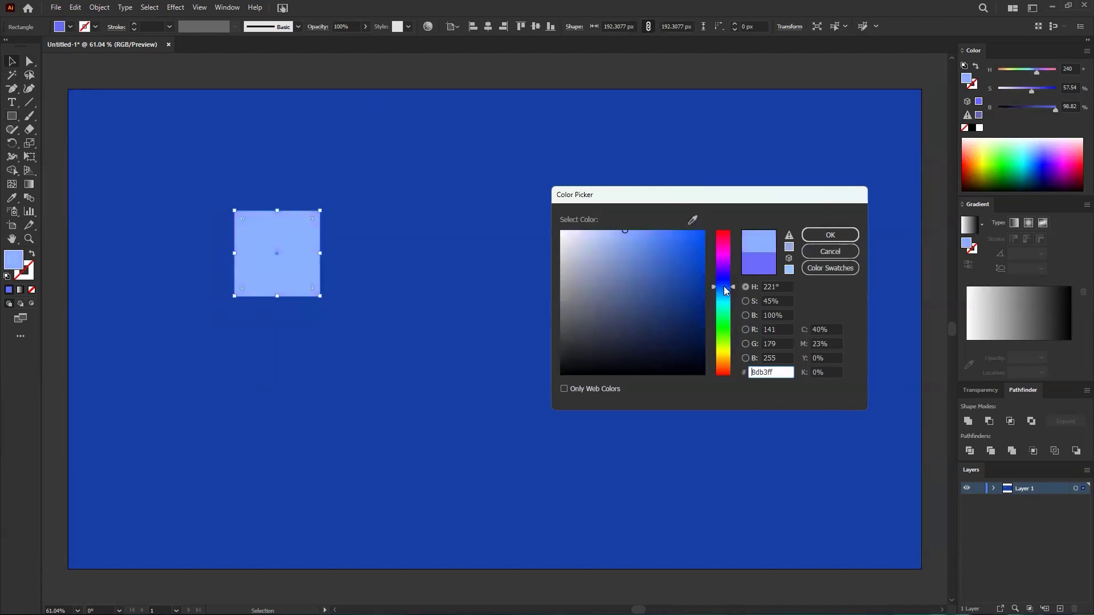
click(830, 235)
click(536, 244)
drag(275, 257, 272, 249)
click(406, 234)
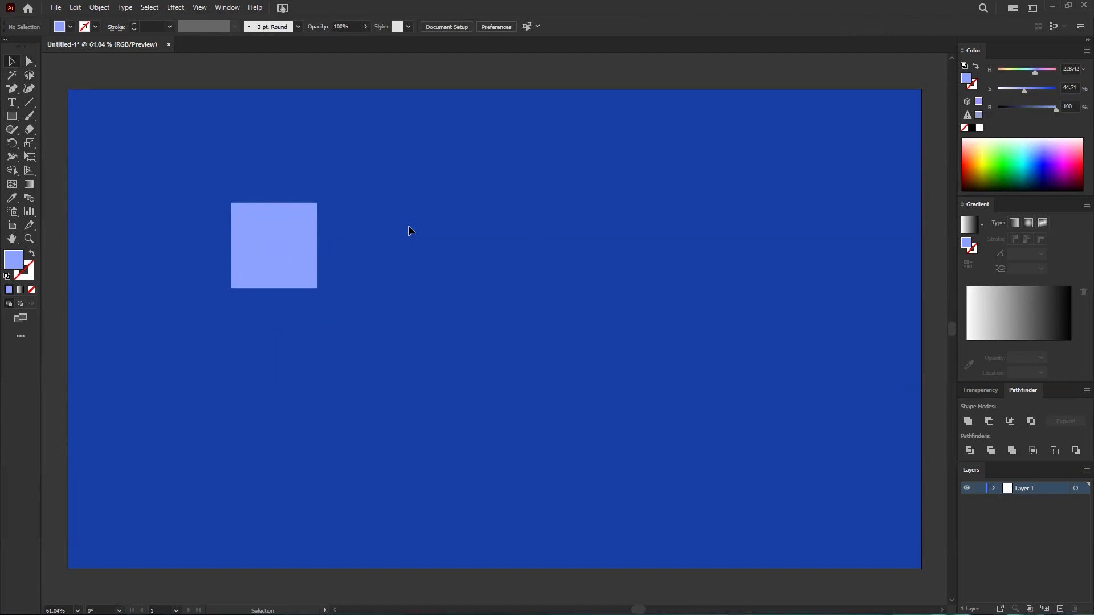
- Draw a circle about 192 x 192 px to the right of the square with the Ellipse tool, aligned to the square's top edge
click(11, 120)
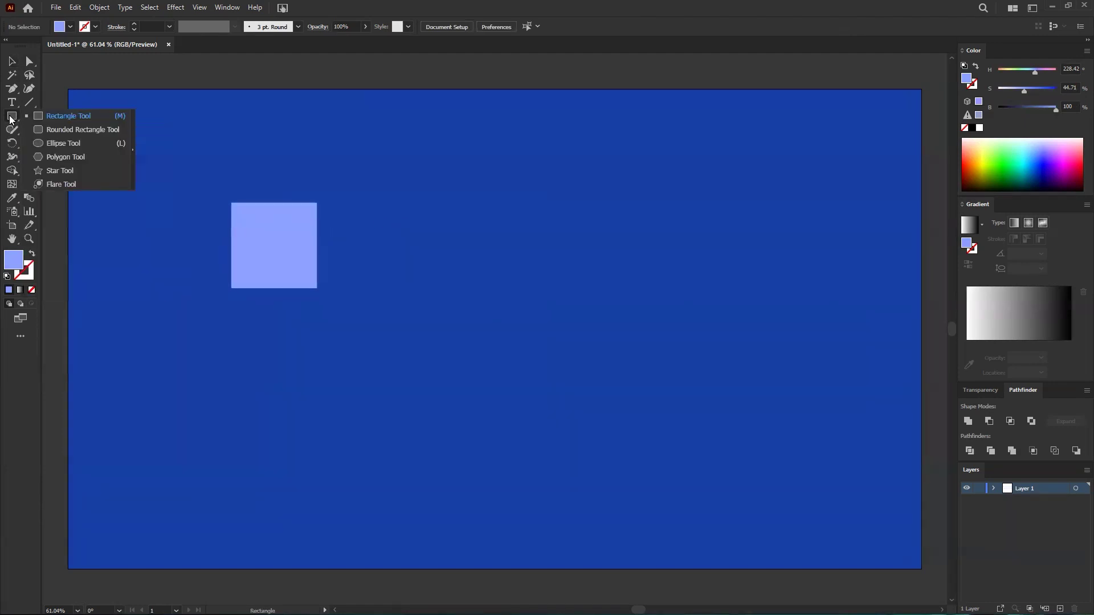
click(65, 143)
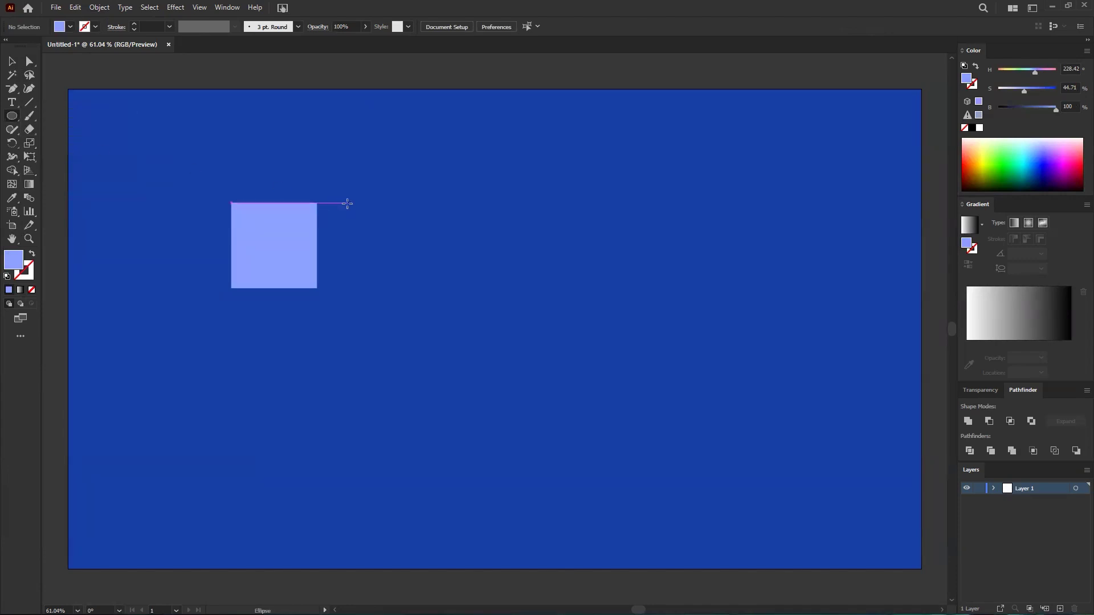
drag(343, 204, 439, 291)
key(ctrl+z)
drag(338, 202, 405, 287)
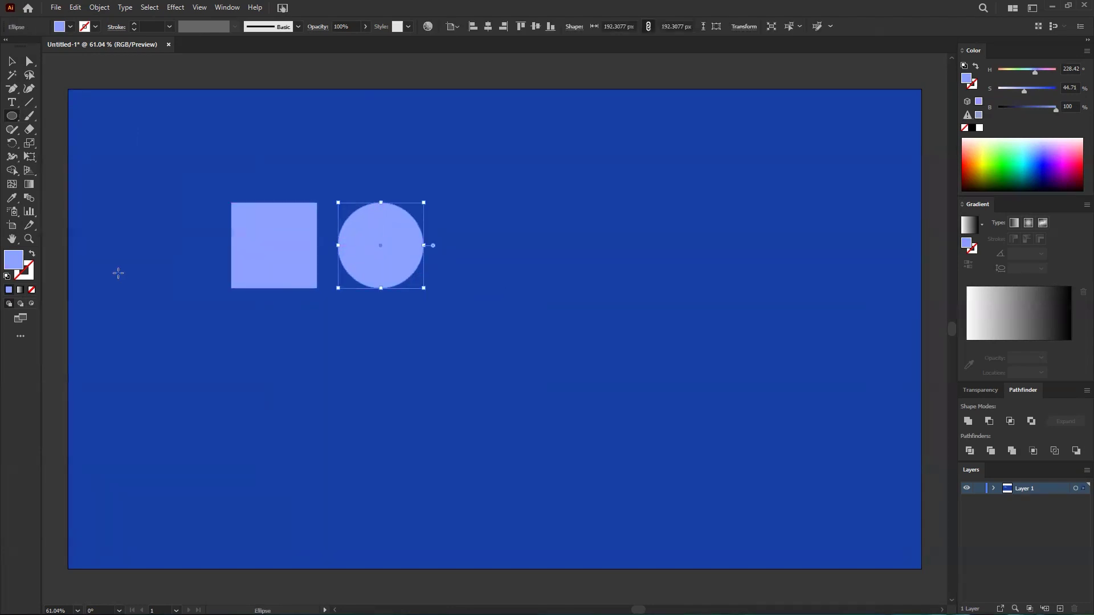
- Fill the circle with yellow-orange, about #ffc55f, and deselect it with the Selection tool
double_click(15, 264)
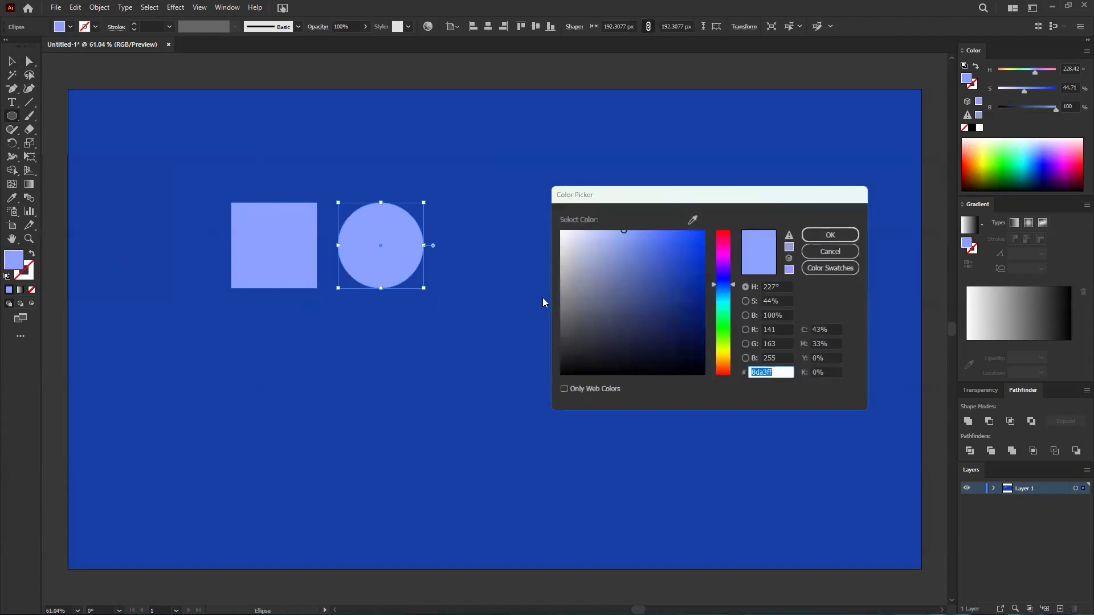
drag(725, 292, 733, 357)
drag(733, 365, 733, 368)
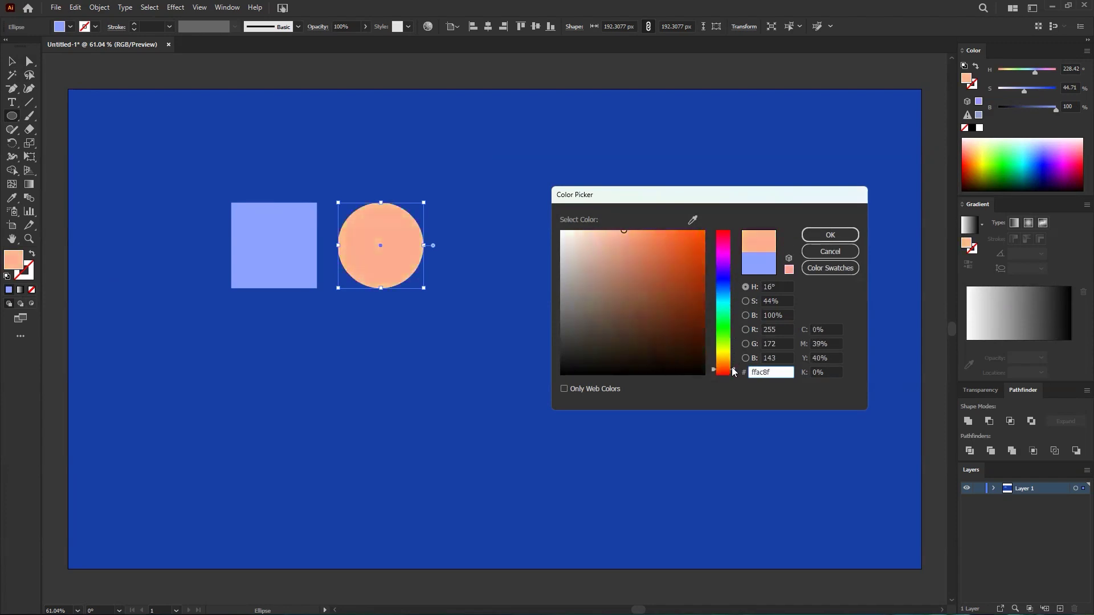
click(666, 230)
click(660, 225)
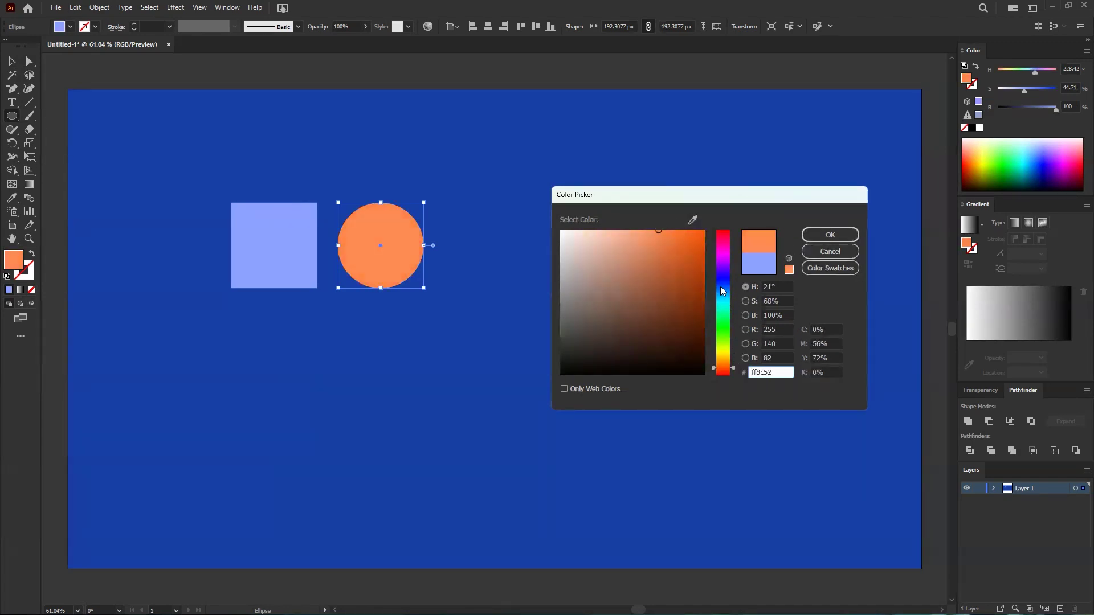
drag(726, 368, 726, 356)
mouse_move(646, 235)
mouse_down()
mouse_move(640, 228)
mouse_move(651, 231)
mouse_up()
click(728, 359)
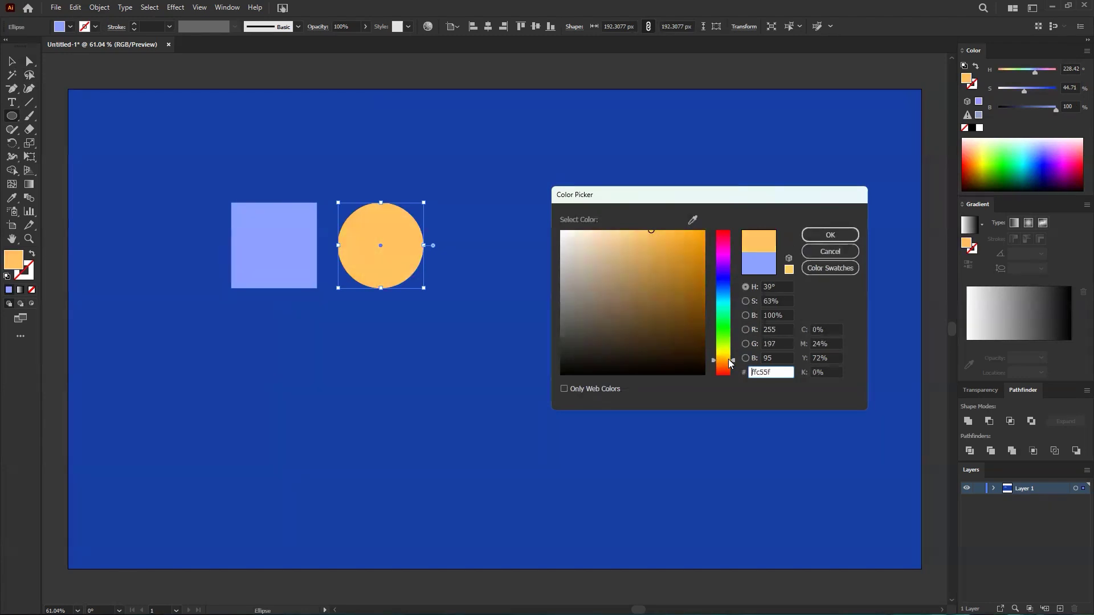
click(830, 234)
click(8, 65)
click(129, 148)
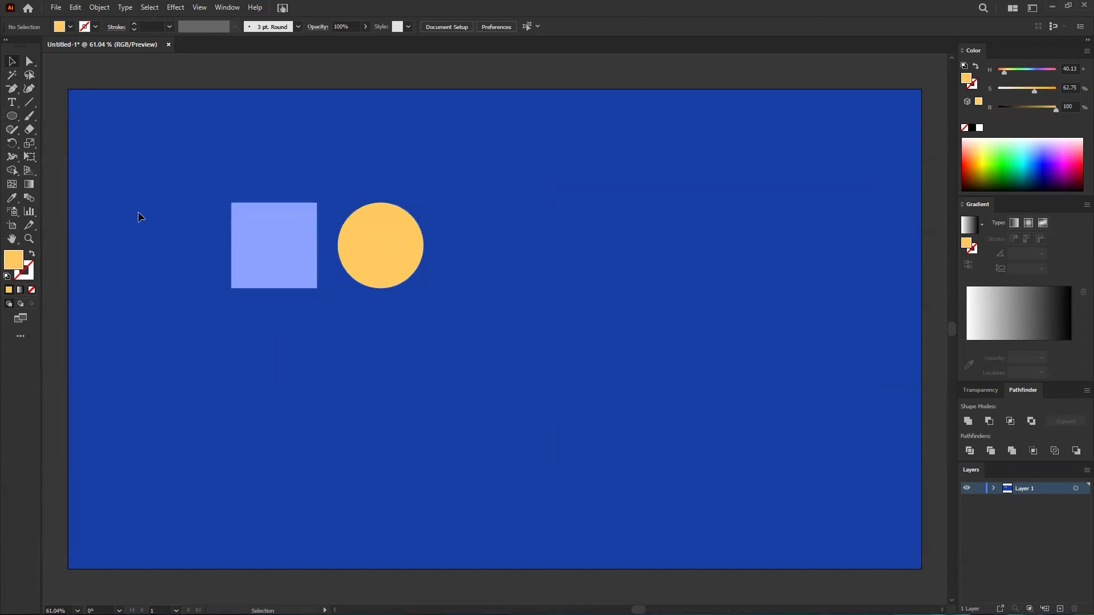
- Draw a triangle about 270 x 234 px with the Star tool by reducing its points to three
click(11, 117)
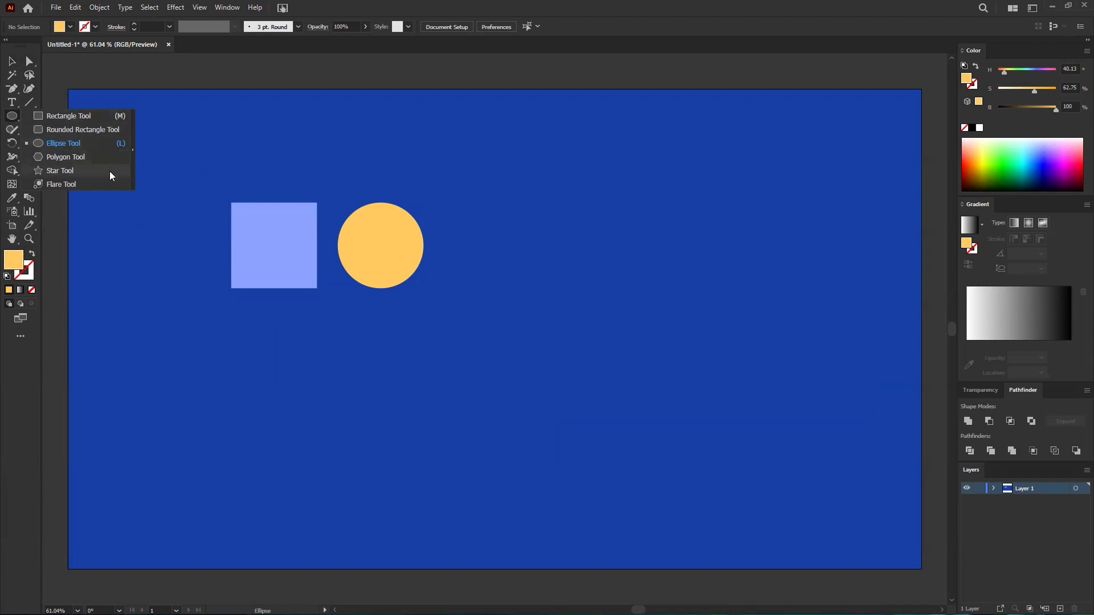
click(92, 171)
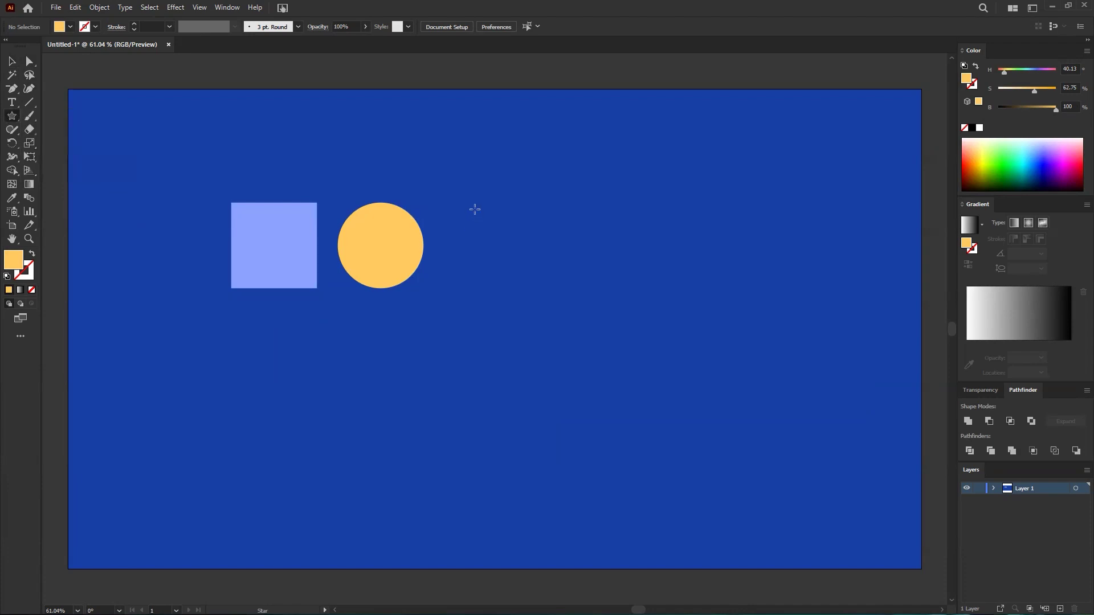
drag(469, 204, 507, 254)
key(ctrl+z)
drag(443, 202, 503, 235)
key(Down)
key(Down)
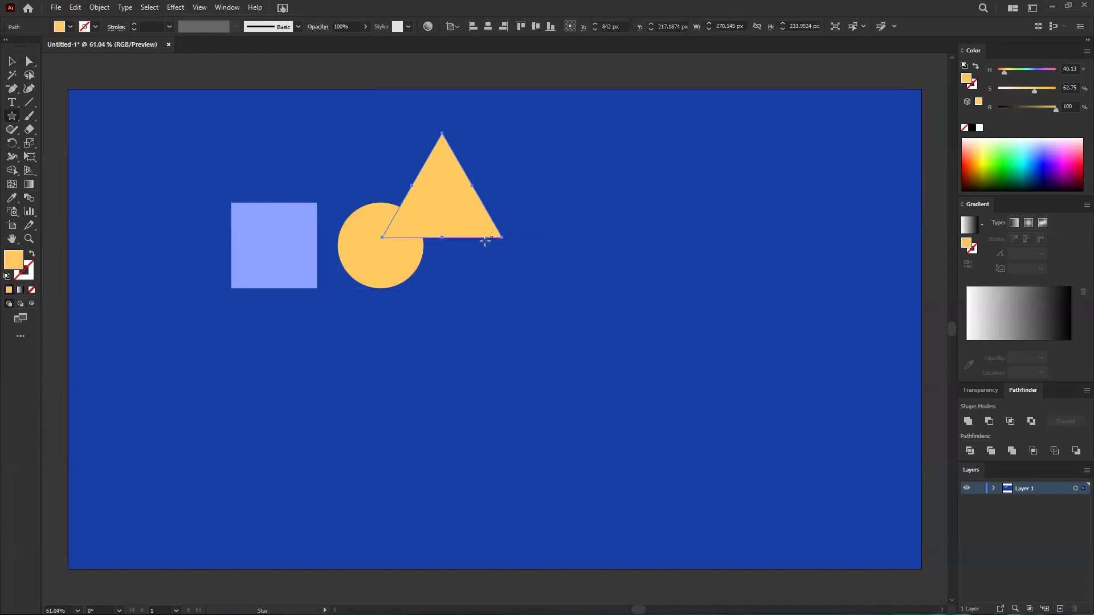
- Move the triangle to the right of the circle and scale it to about 222 x 192 px, level with the other shapes
click(12, 61)
drag(450, 198, 502, 250)
drag(495, 184, 495, 203)
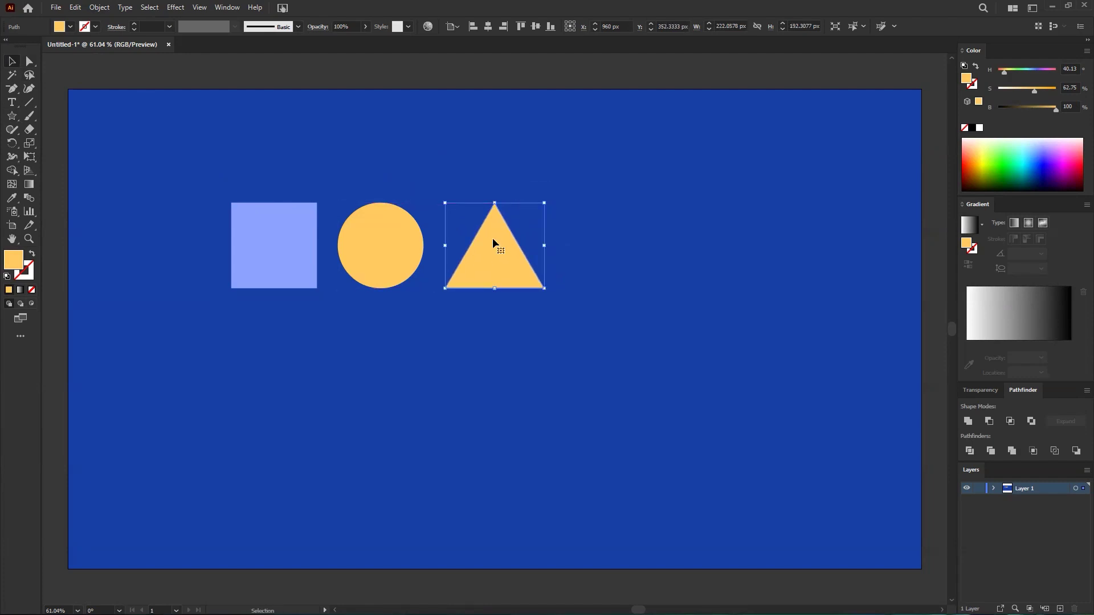
- Fill the triangle with pink #ff2e79 and deselect it
double_click(17, 261)
mouse_move(723, 263)
mouse_down()
mouse_move(725, 241)
mouse_move(682, 230)
mouse_move(728, 245)
mouse_up()
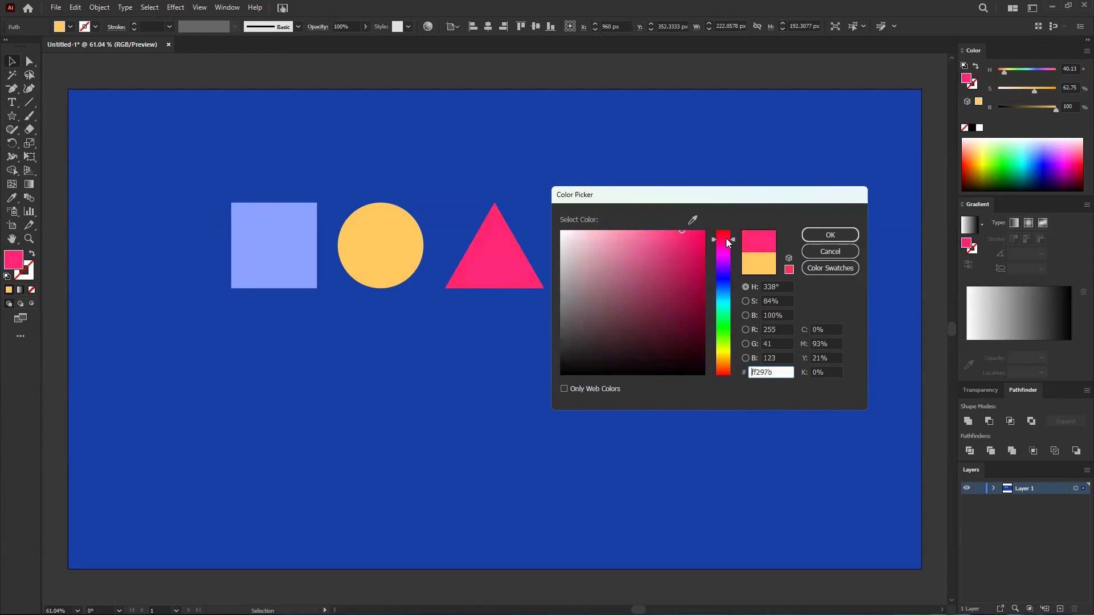
click(679, 231)
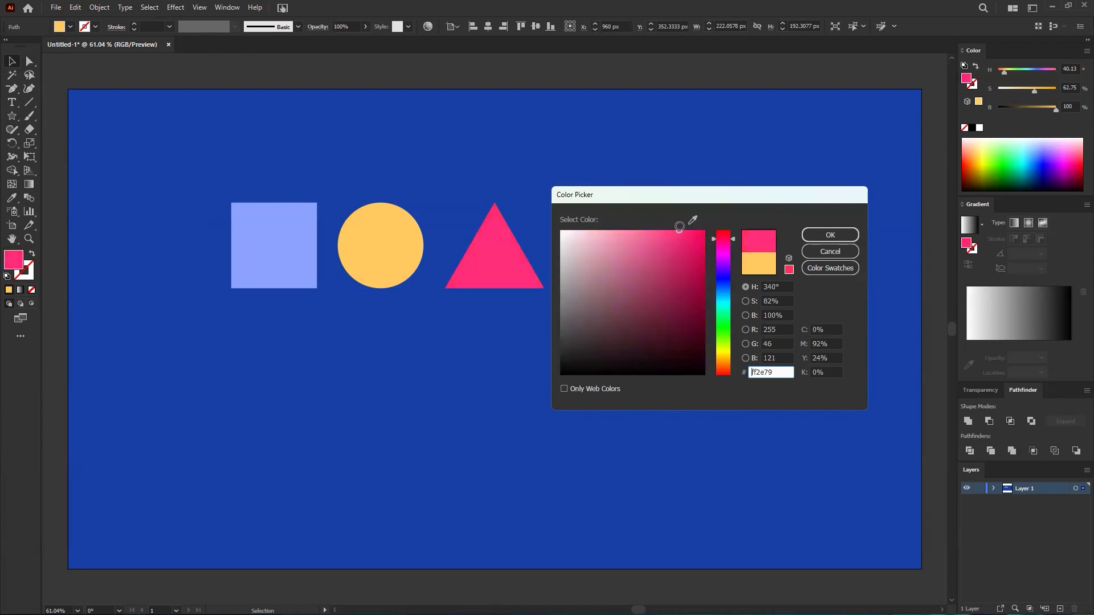
click(828, 238)
click(746, 255)
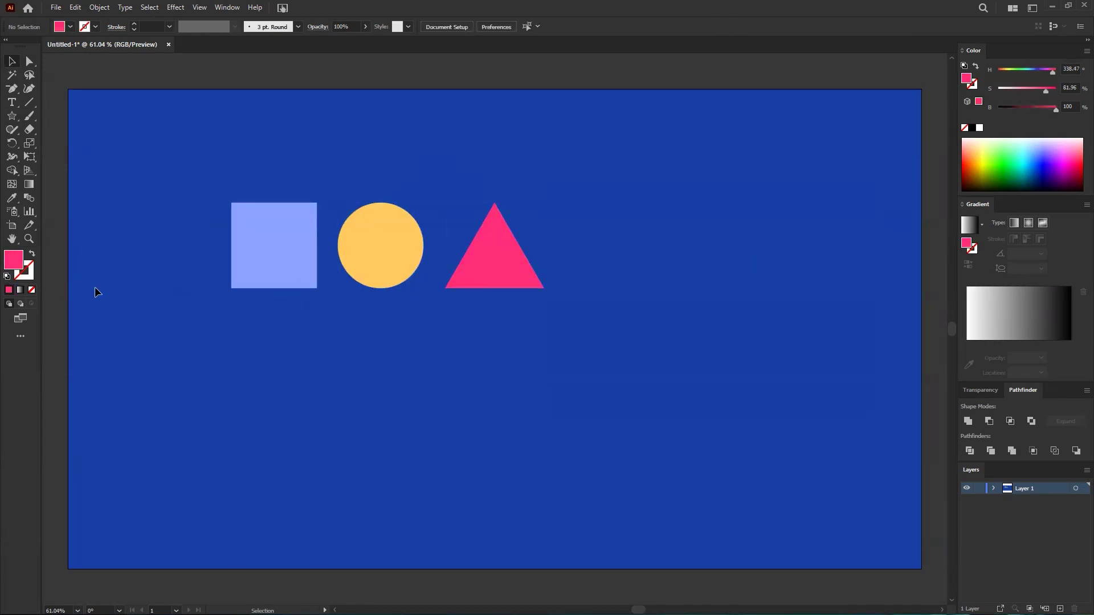
- Draw a hexagon with the Polygon tool and fit it to the right of the triangle at about 222 x 192 px
click(10, 120)
click(10, 120)
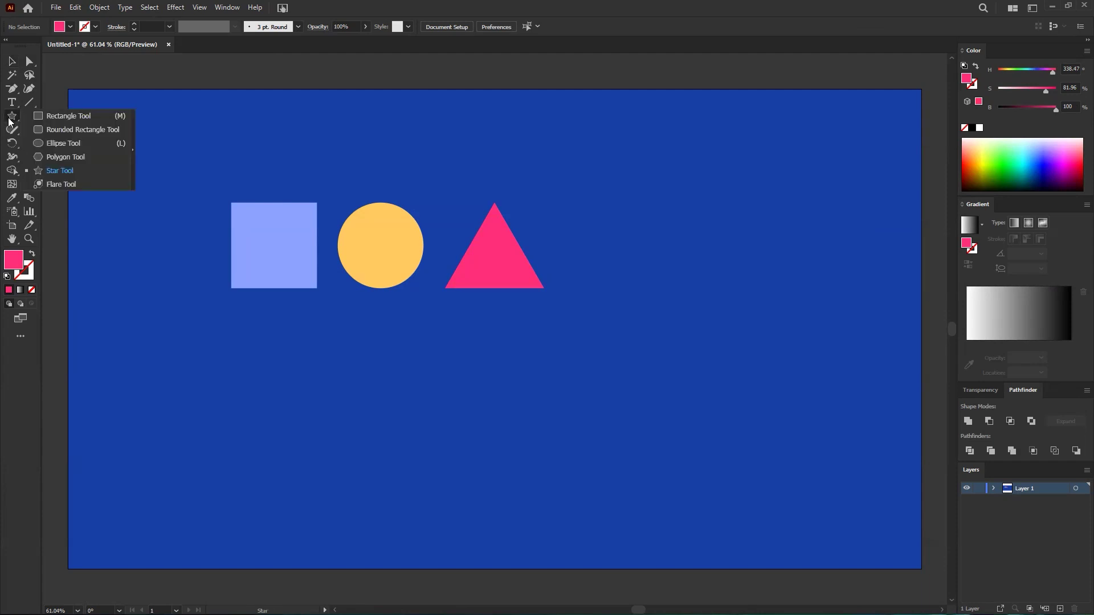
click(65, 157)
drag(604, 204, 633, 237)
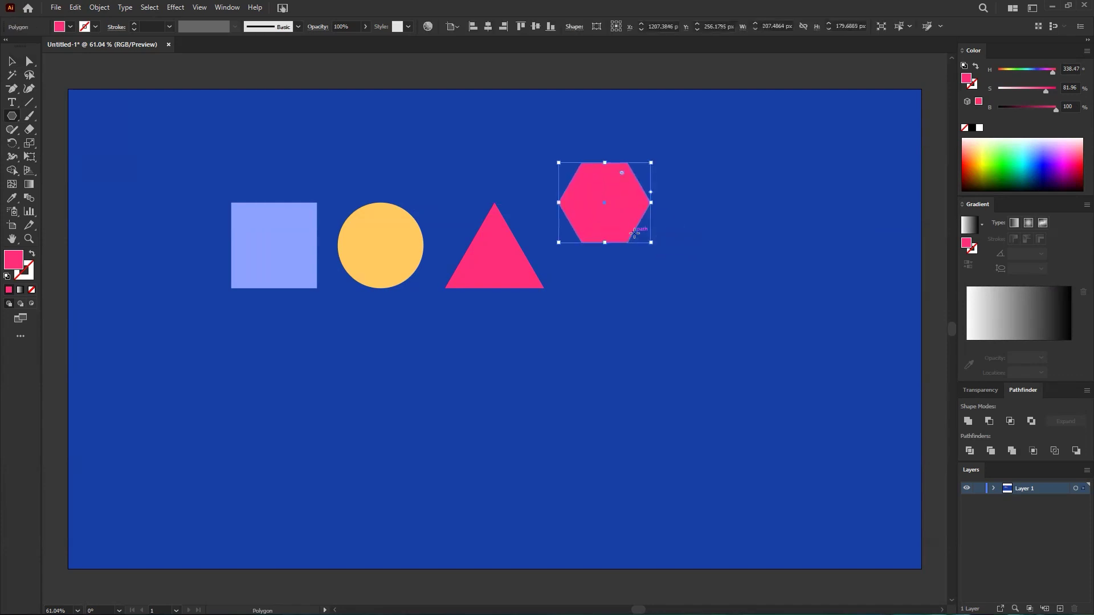
key(v)
mouse_move(633, 200)
mouse_down()
mouse_move(639, 247)
mouse_move(615, 203)
mouse_up()
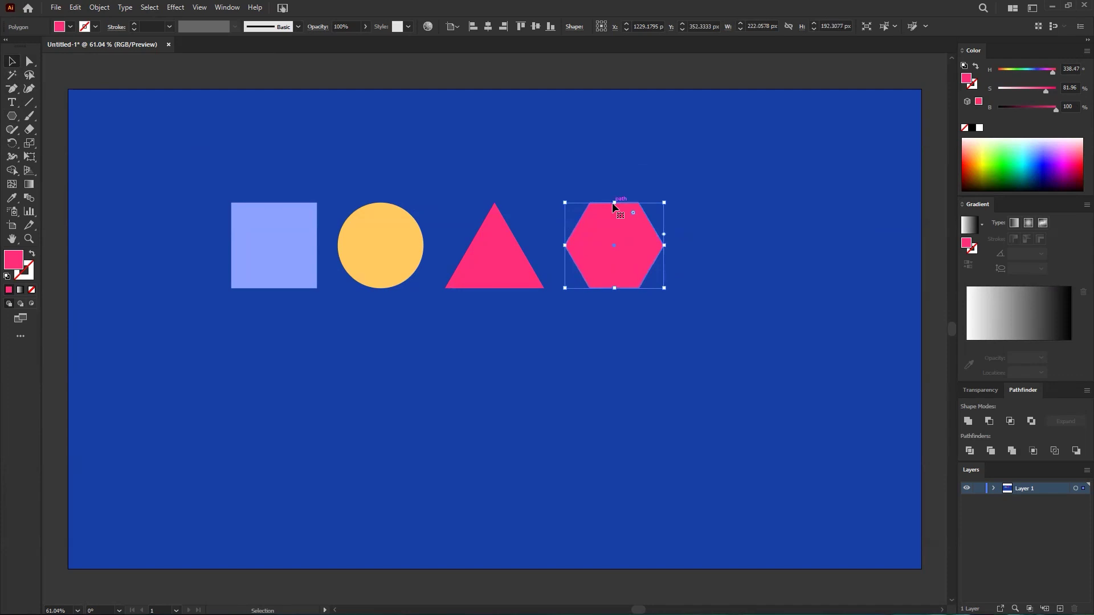
- Fill the hexagon with cyan #36ecff and deselect it
double_click(16, 266)
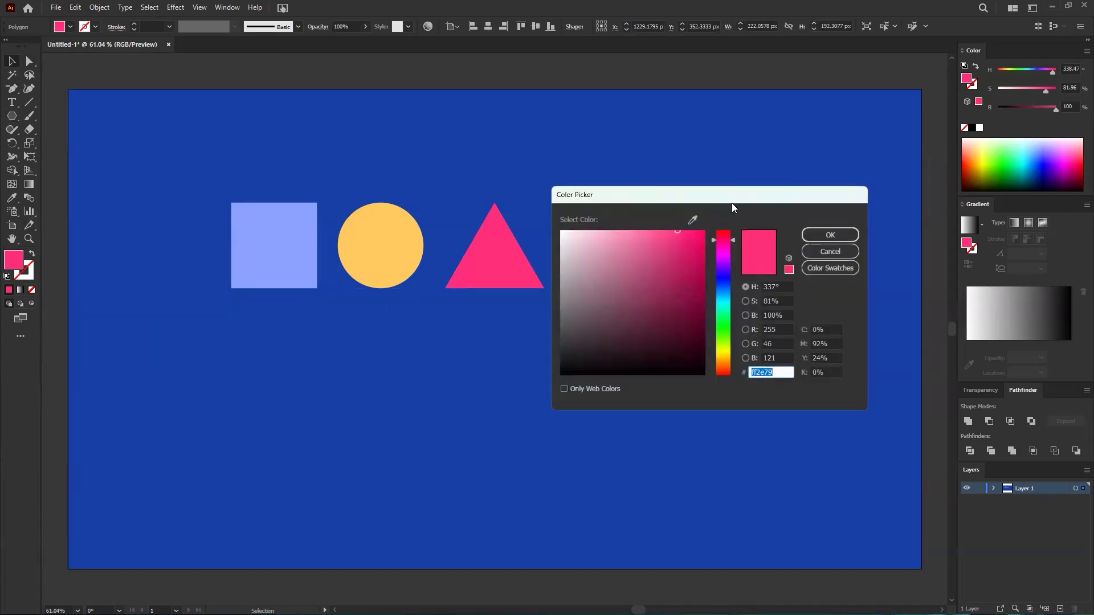
drag(727, 202, 528, 344)
drag(524, 419, 524, 442)
click(476, 370)
click(618, 378)
click(479, 309)
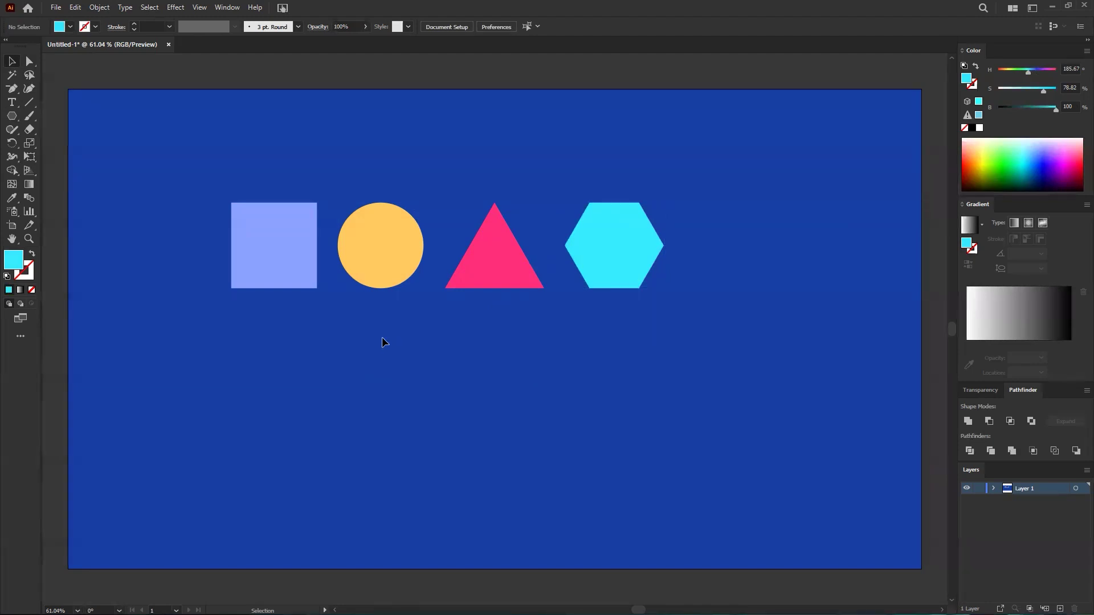
- Draw a polygon adjusted to five sides and fit it to the right of the hexagon at about 202 x 192 px
click(14, 117)
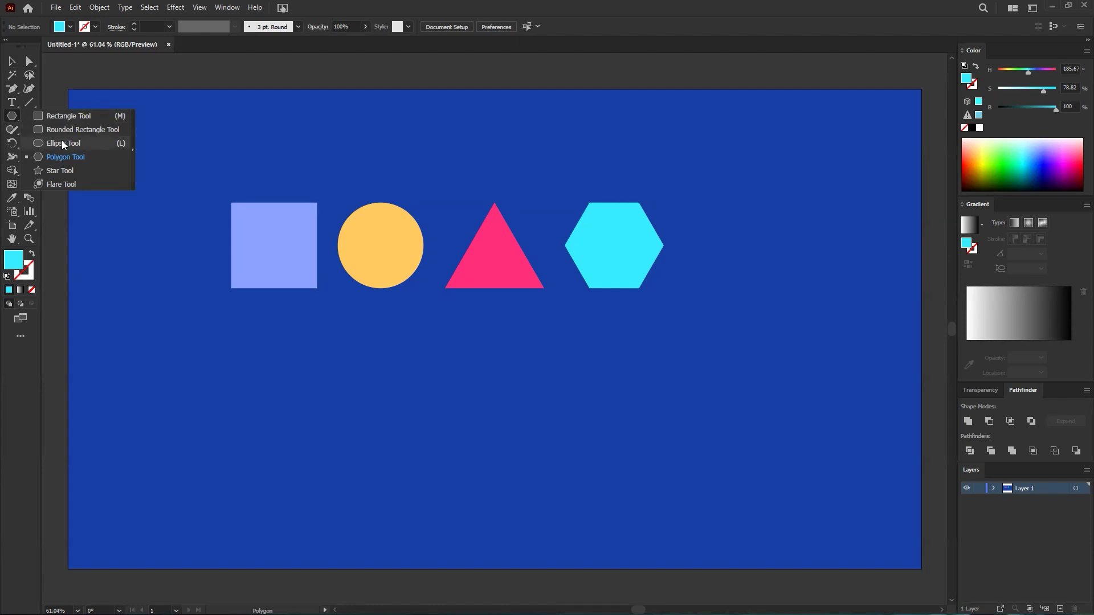
click(88, 158)
drag(433, 374, 460, 418)
key(Up)
key(Up)
key(Up)
key(Down)
key(Down)
key(Down)
key(Down)
key(Down)
key(Down)
key(Up)
key(Up)
key(v)
drag(462, 365, 742, 288)
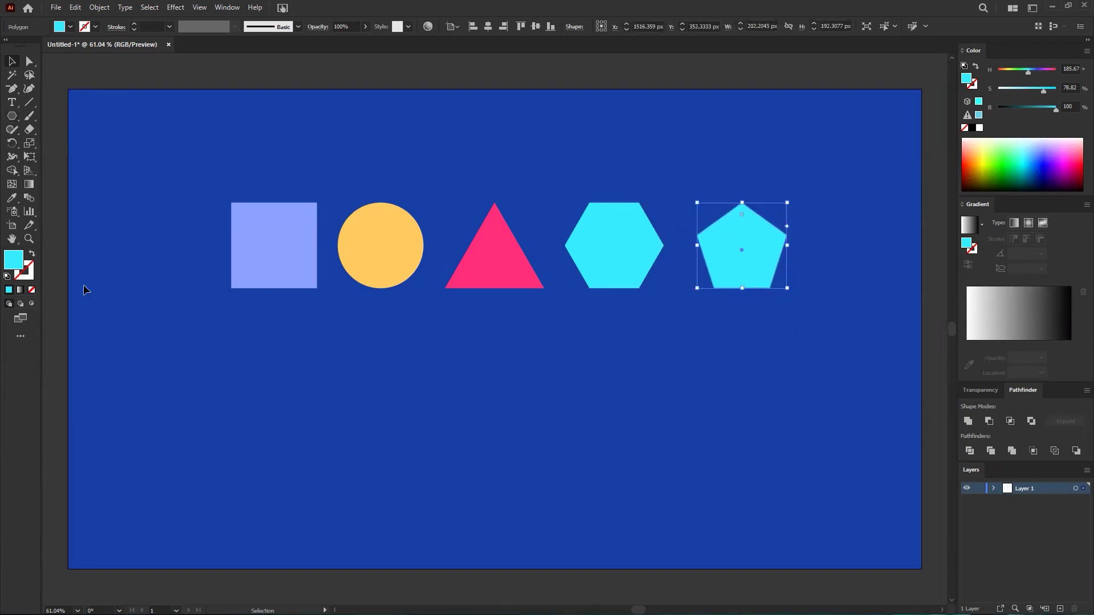
- Fill the pentagon with cream white #feffe9 and deselect it
double_click(9, 268)
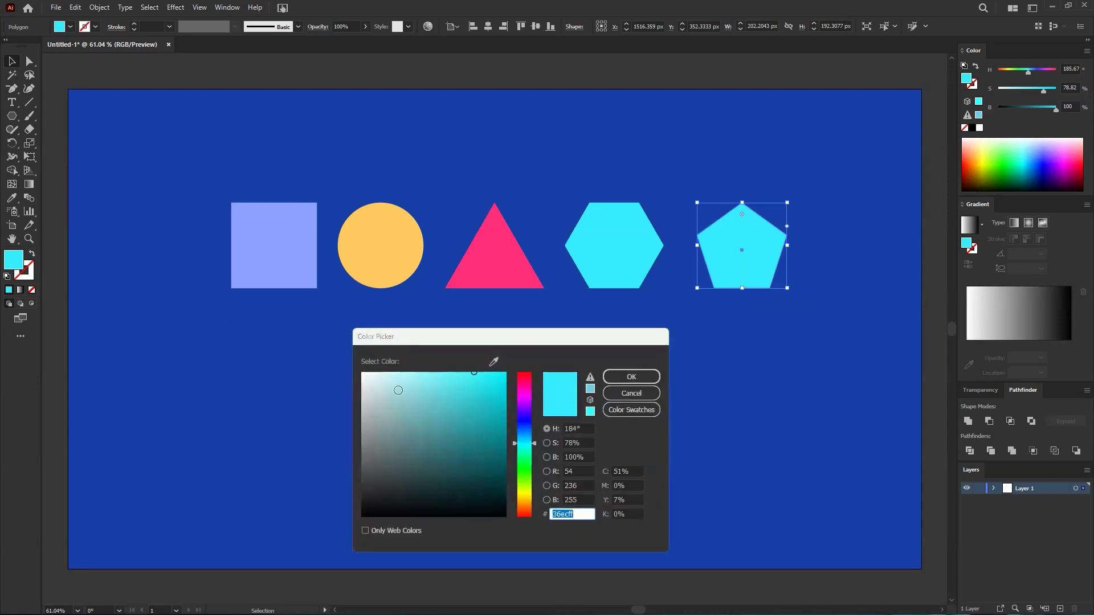
text(ffffff)
drag(529, 437, 523, 491)
click(374, 371)
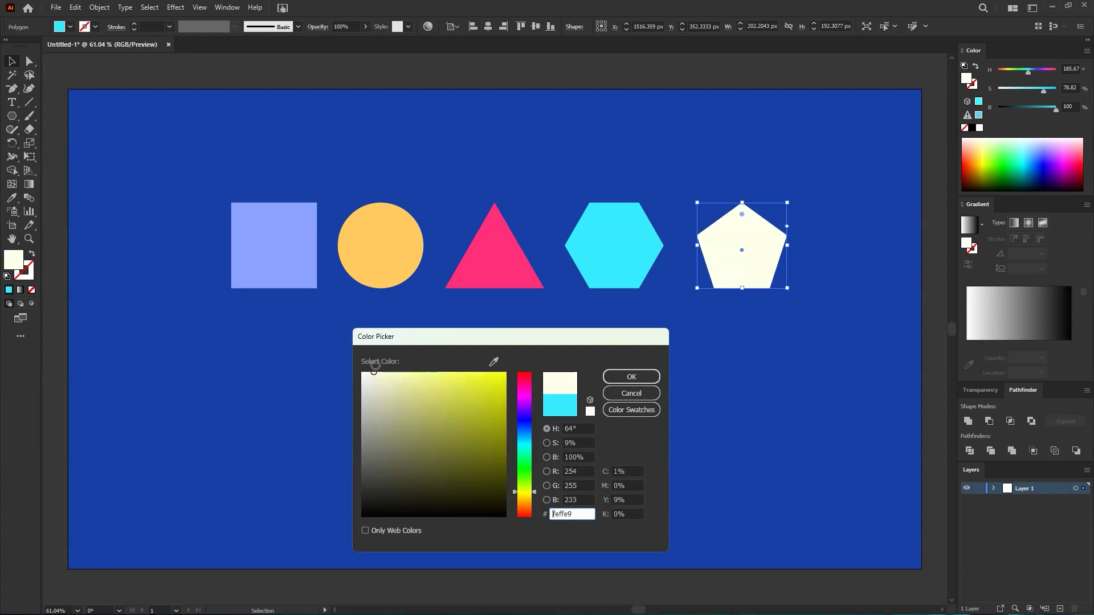
click(629, 377)
click(662, 320)
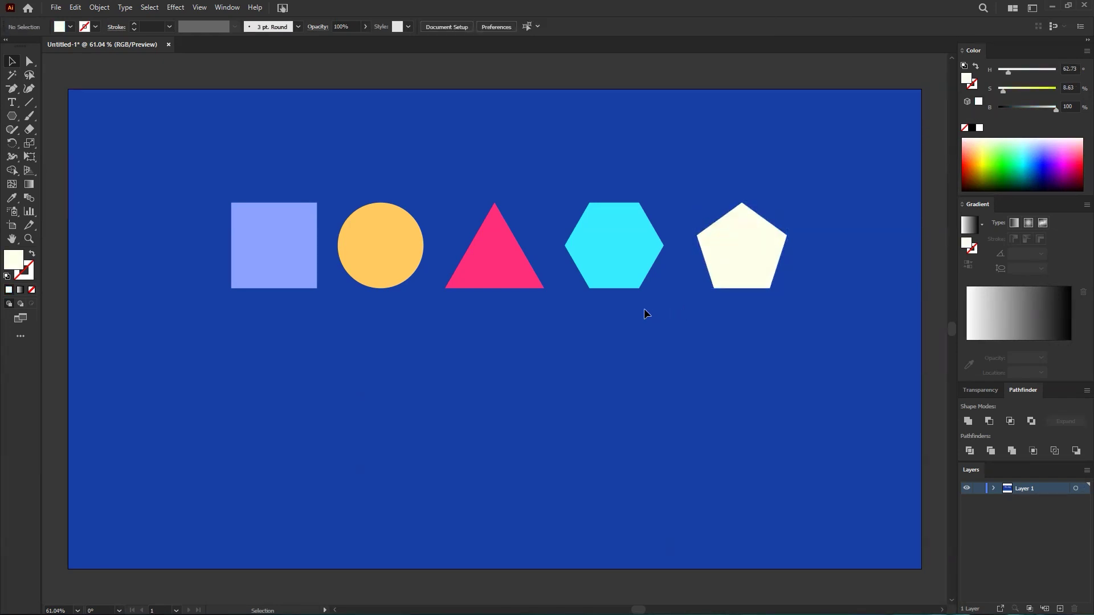
- Shift all five shapes together slightly to the left and clear the selection
drag(251, 254, 249, 253)
drag(404, 255, 399, 258)
click(391, 348)
- Select the square, try several hues for its fill, and recolor it to light green #a9ff8d
click(283, 284)
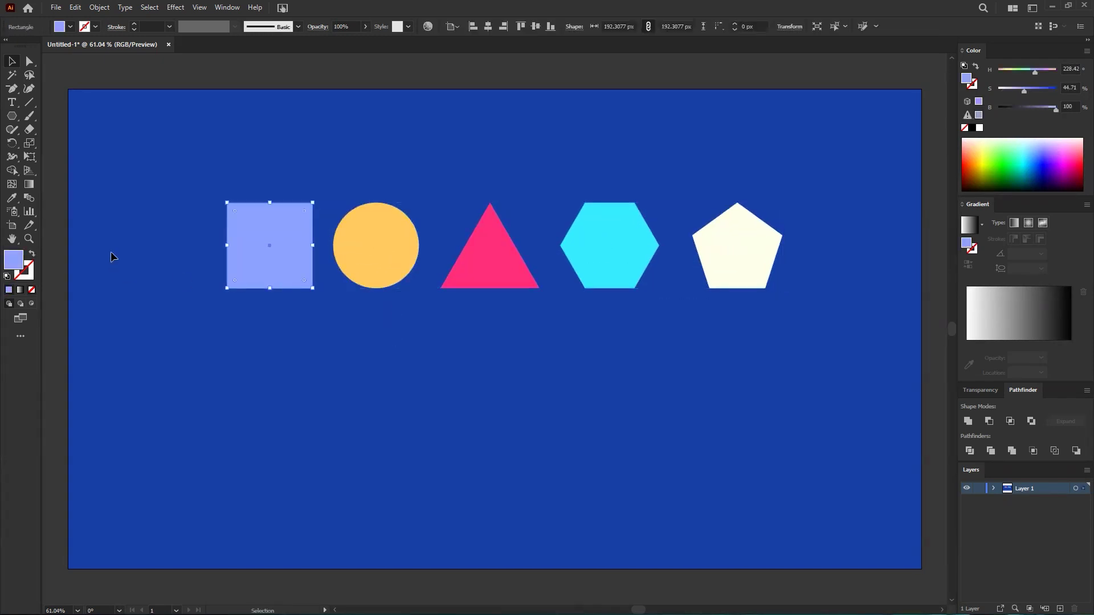
double_click(13, 260)
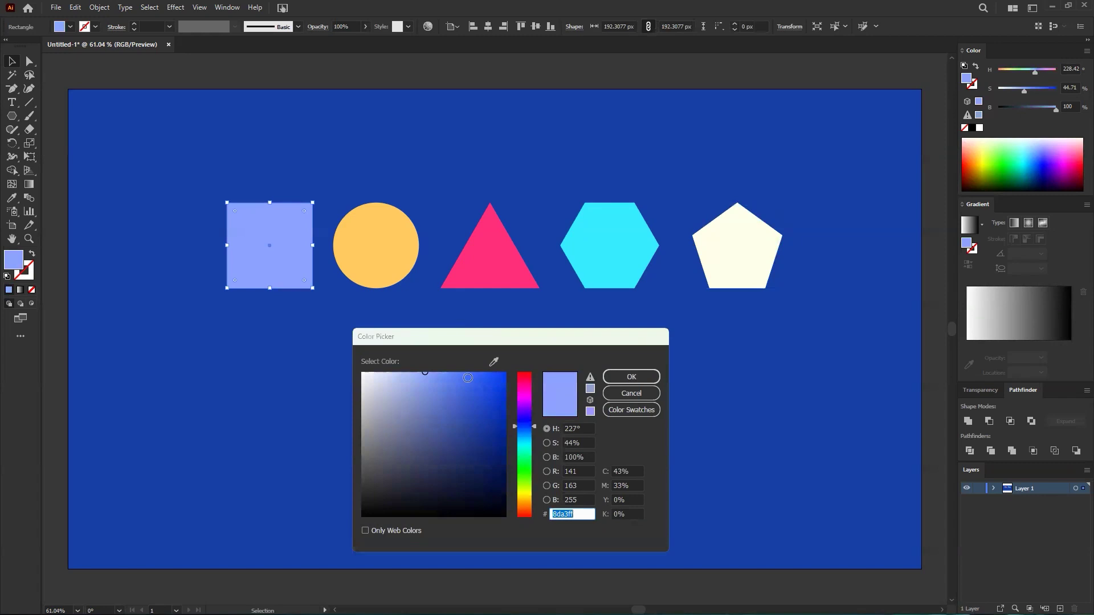
click(454, 372)
drag(532, 425, 530, 435)
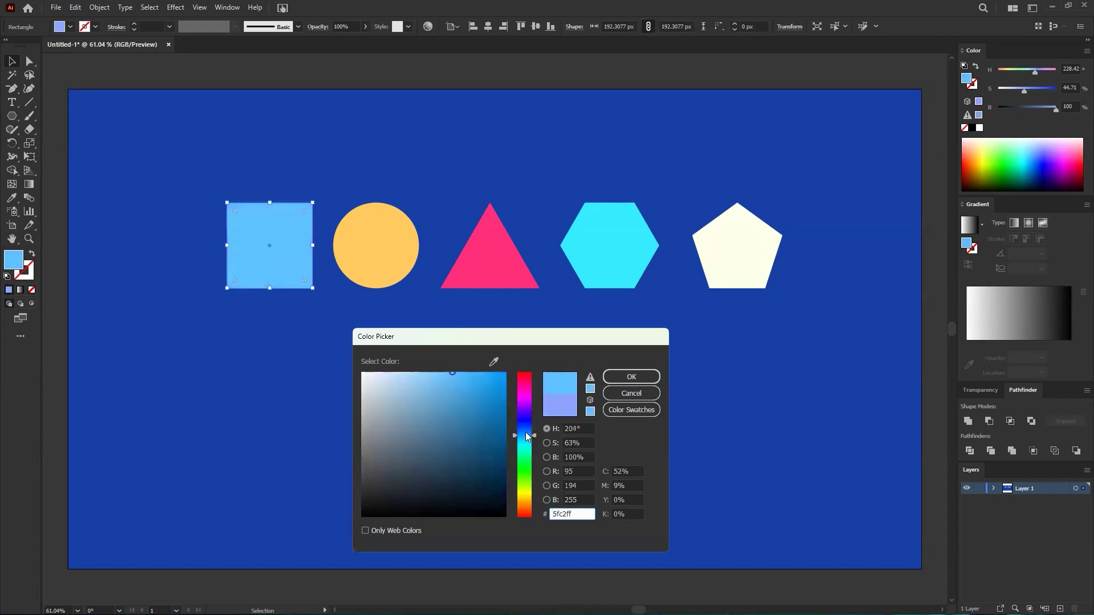
click(524, 446)
click(524, 456)
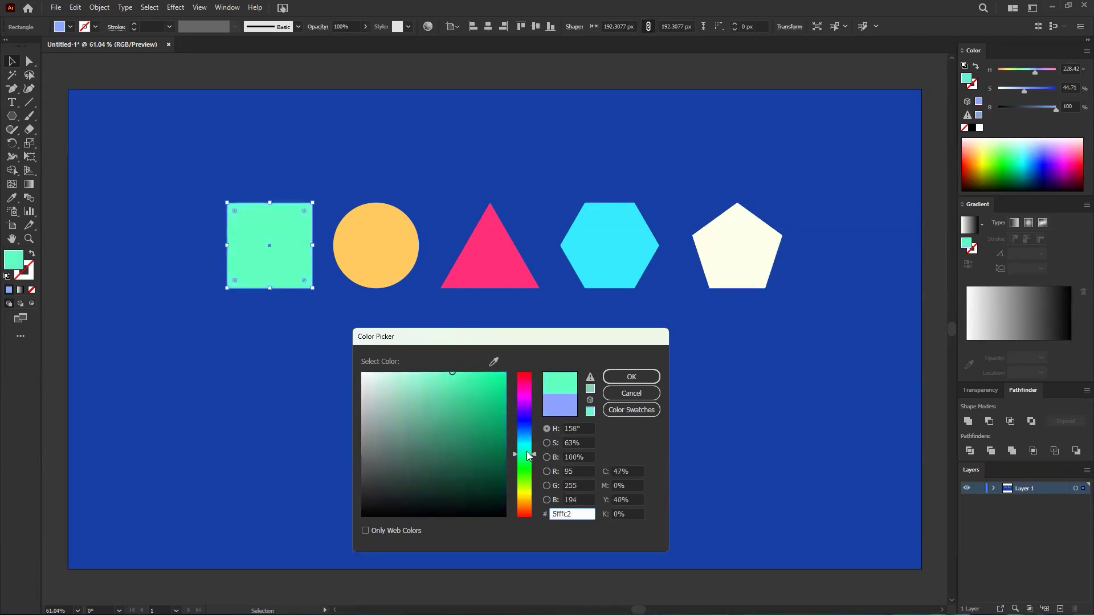
click(527, 488)
click(526, 486)
mouse_move(525, 486)
mouse_down()
mouse_move(527, 393)
mouse_move(529, 436)
mouse_up()
drag(452, 374, 333, 356)
drag(531, 437, 526, 454)
mouse_move(445, 388)
mouse_down()
mouse_move(415, 371)
mouse_move(426, 373)
mouse_up()
mouse_move(531, 451)
mouse_down()
mouse_move(527, 489)
mouse_move(531, 477)
mouse_up()
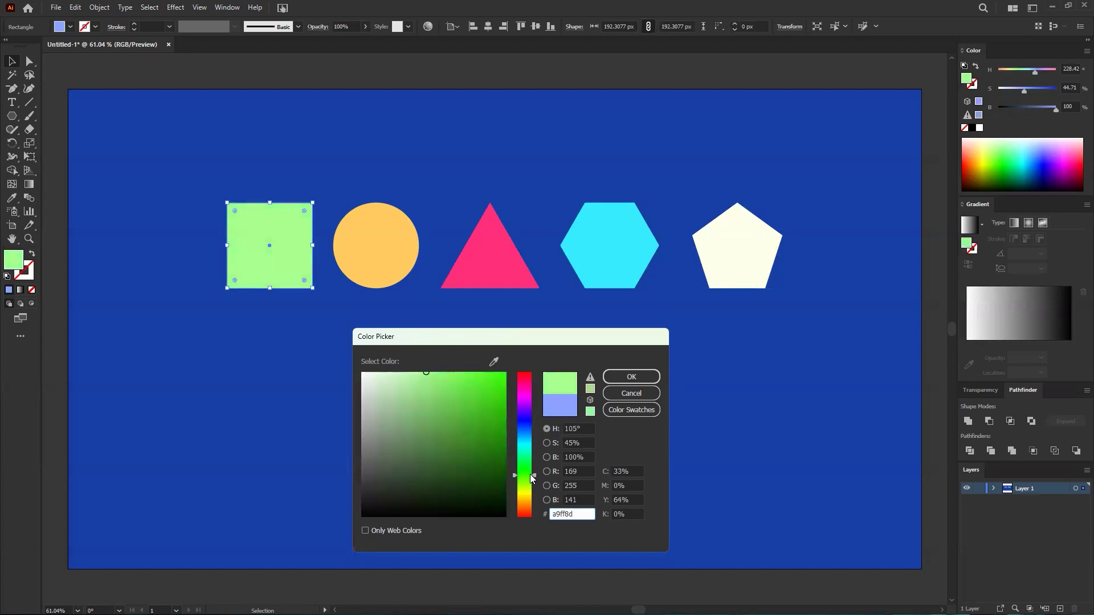
click(618, 376)
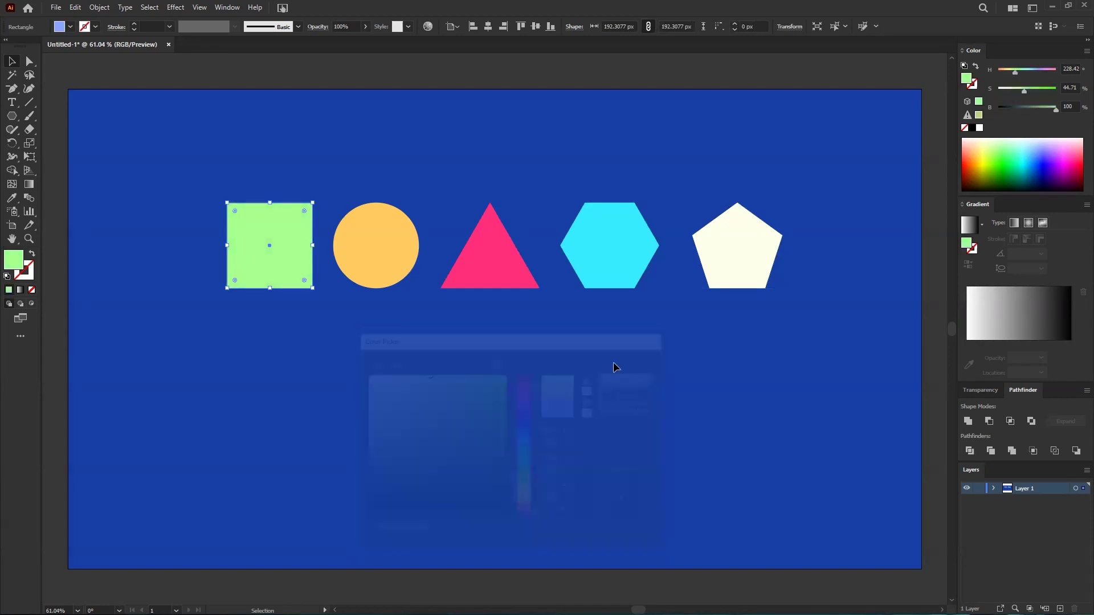
- Swap the hexagon and the pentagon so that the pentagon follows the triangle and the hexagon ends the row
click(553, 329)
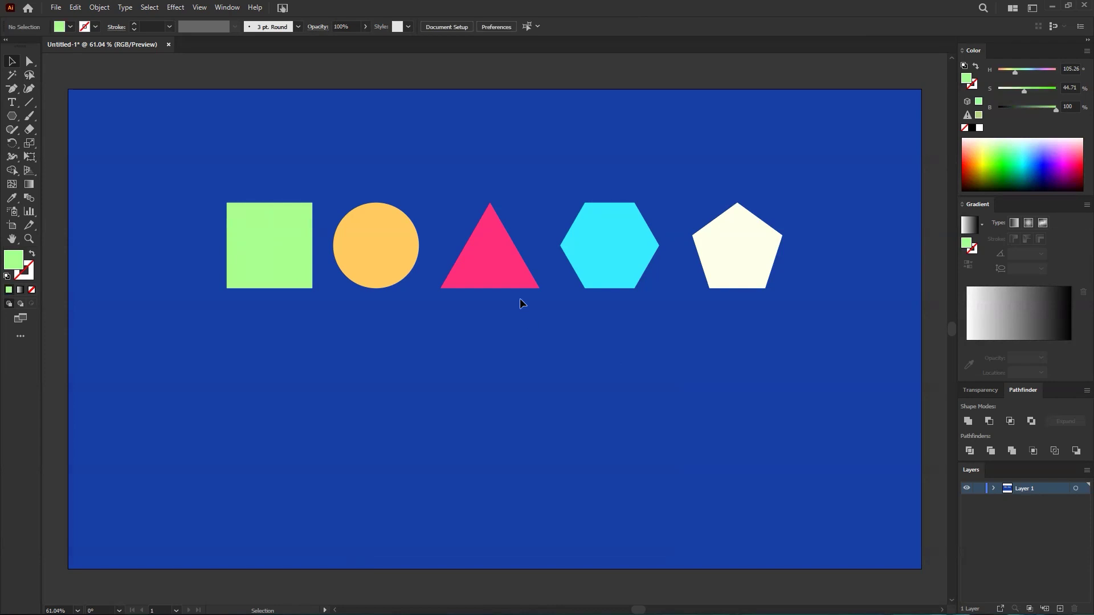
drag(563, 211, 472, 261)
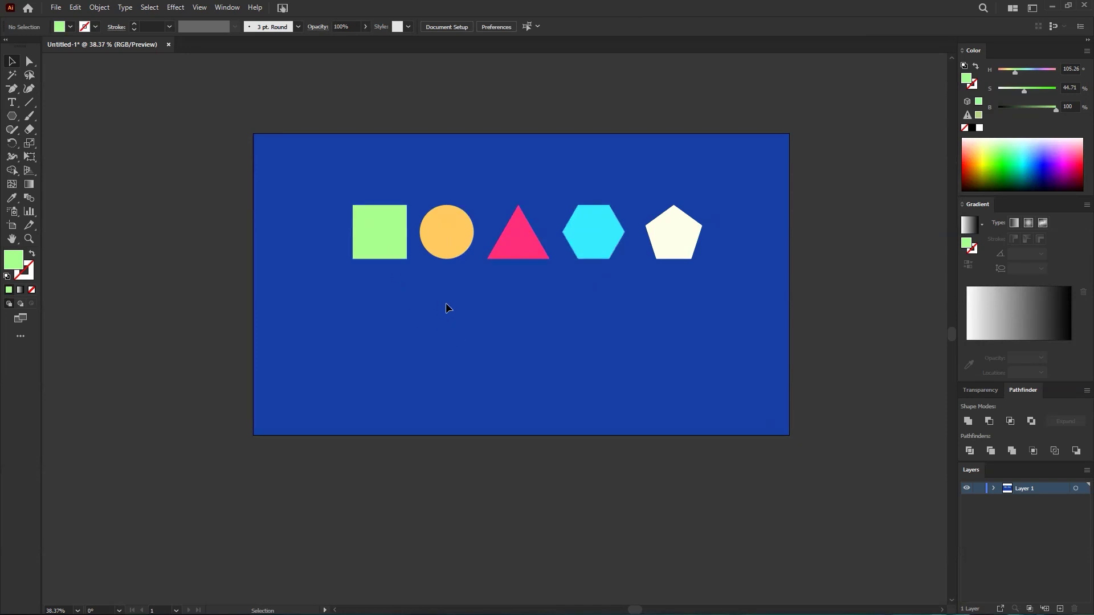
drag(559, 183, 438, 198)
drag(498, 151, 590, 250)
drag(544, 246, 455, 245)
drag(596, 251, 556, 255)
click(490, 308)
drag(490, 308, 510, 269)
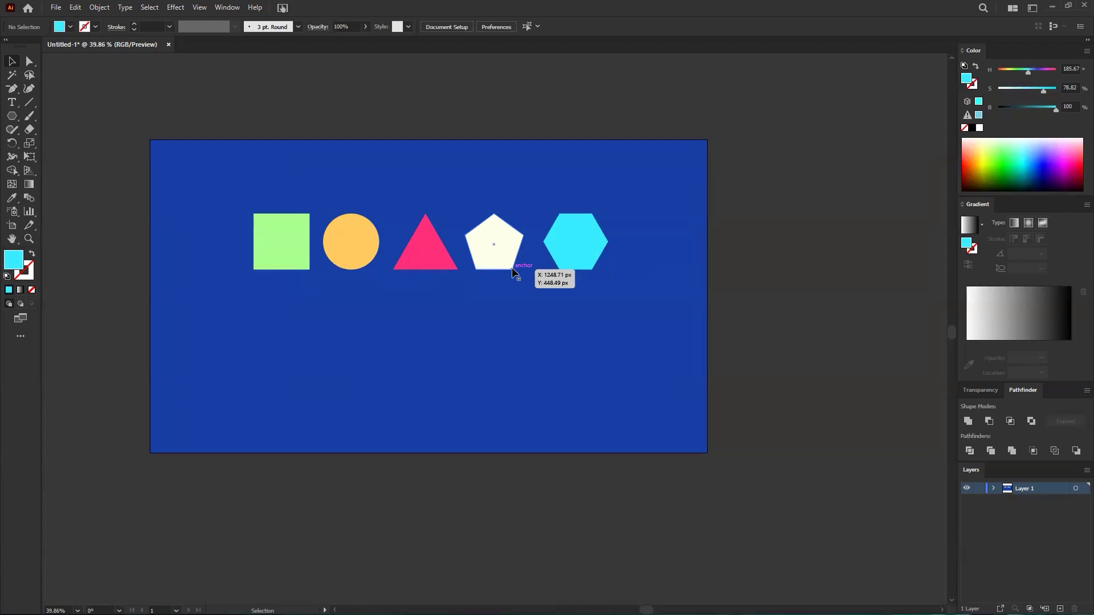
- Switch to Chrome and search Google for "basic shapes illustration" in a new tab, showing the image results
mouse_move(534, 614)
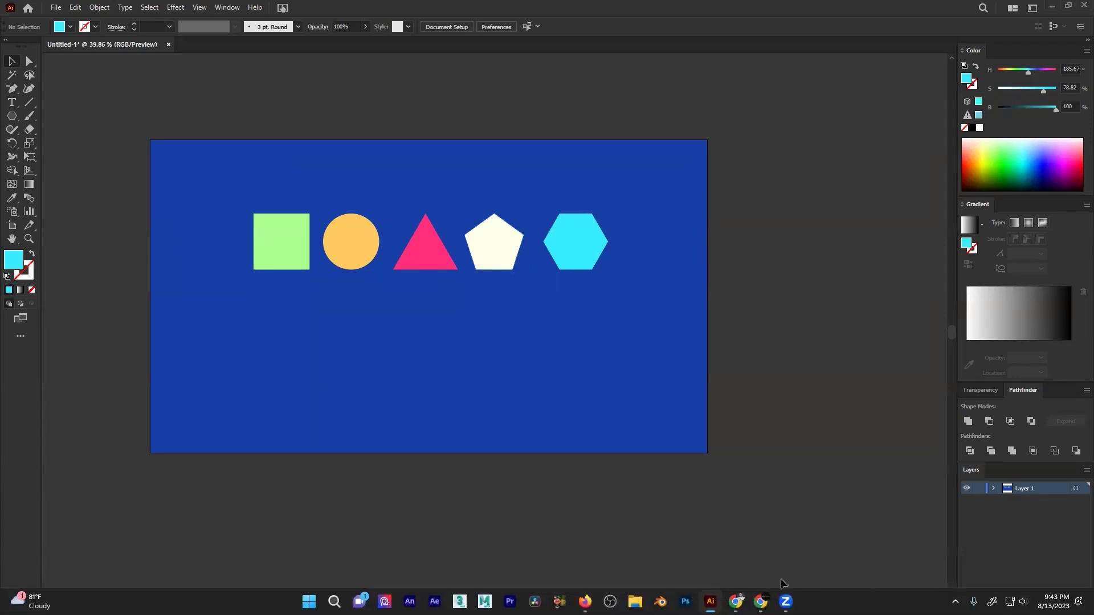
key(alt+Tab)
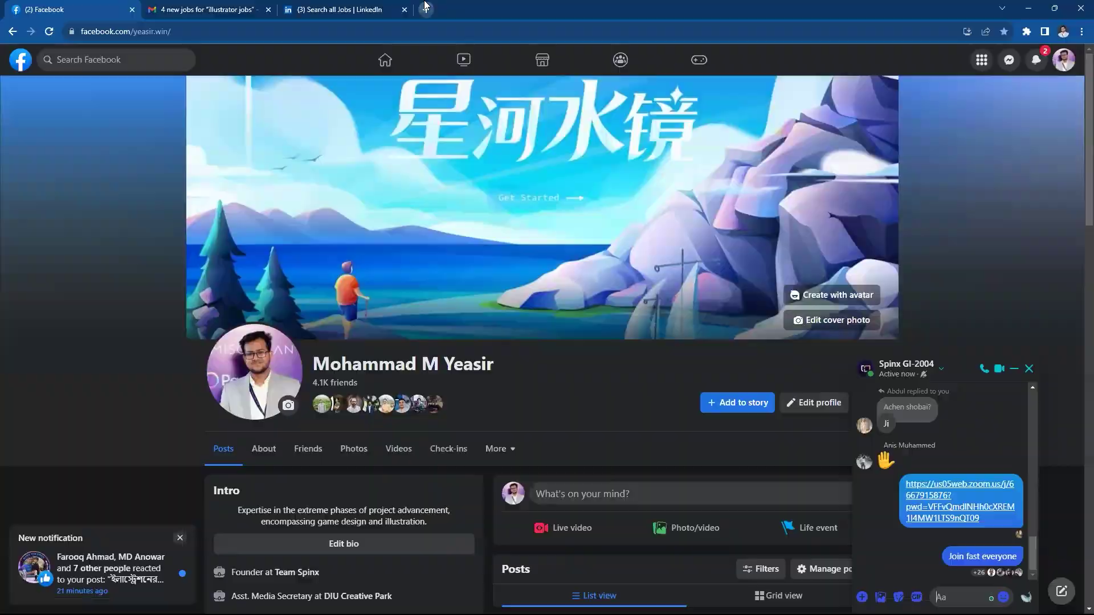
click(424, 7)
text(bas)
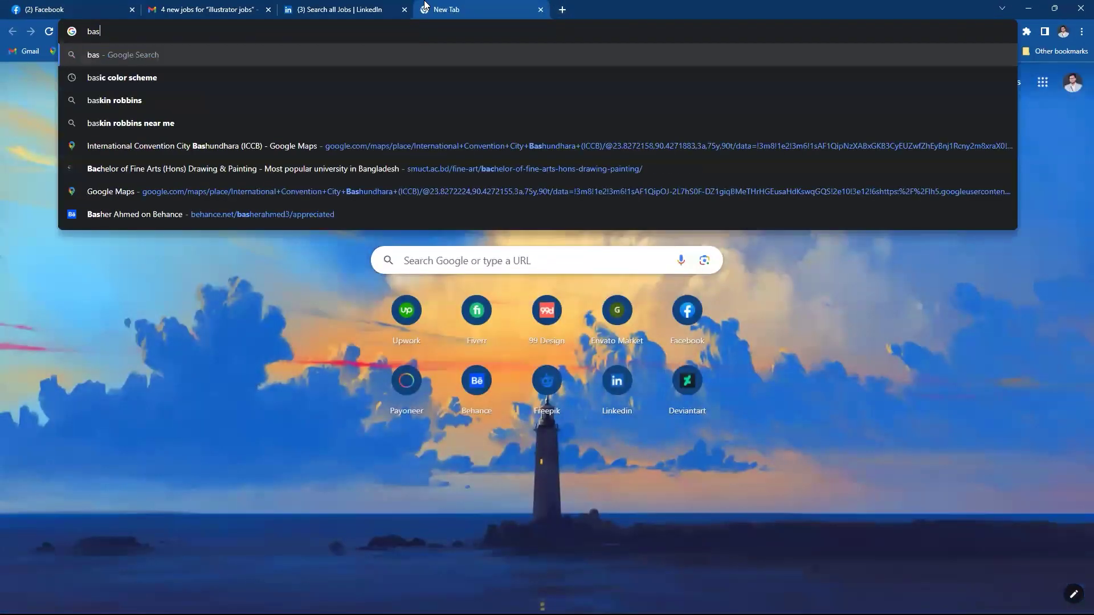
text(ic shapes ill)
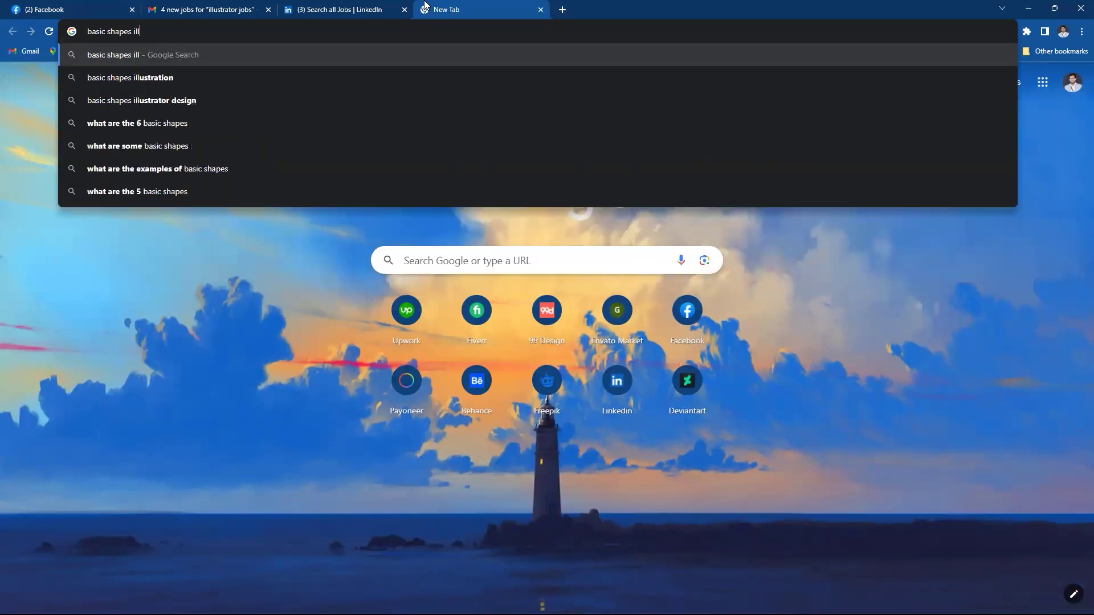
key(Down)
key(Return)
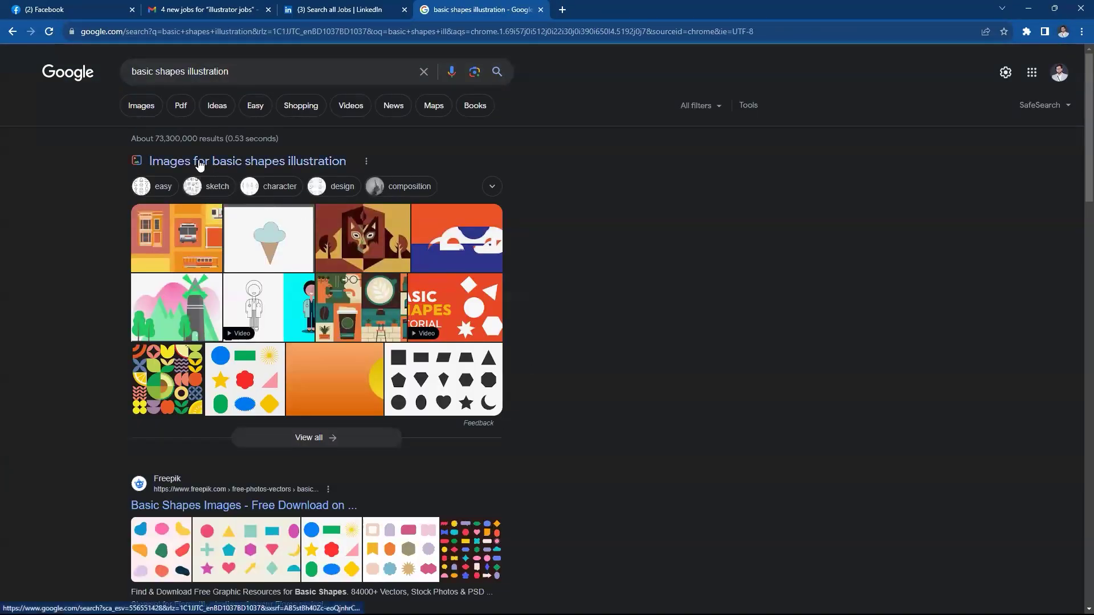
click(147, 105)
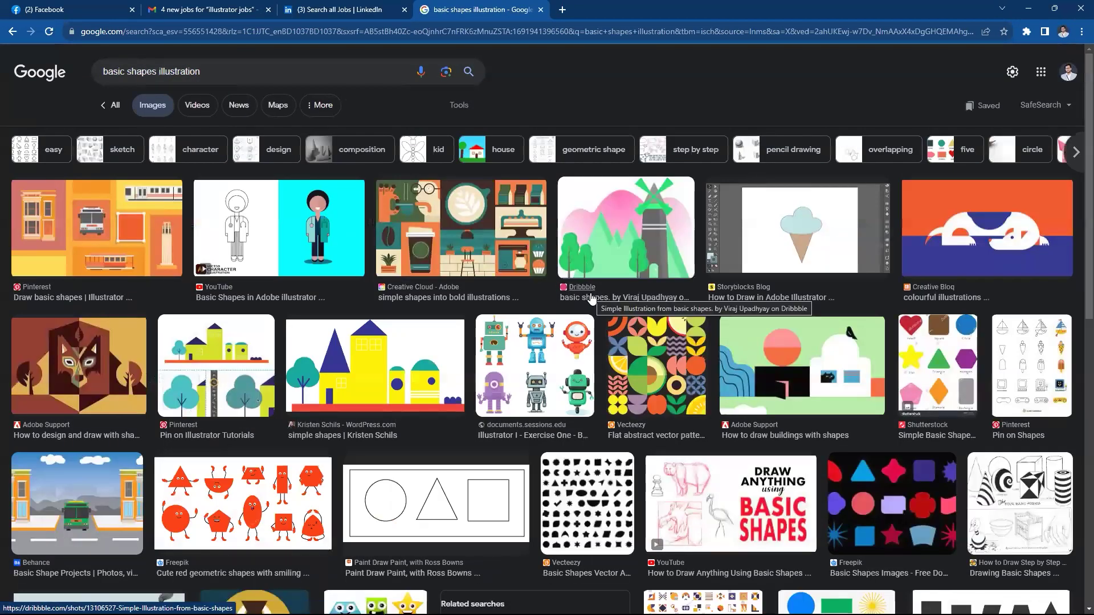
- Look through the image results and change the search to "geometric shapes illustration"
scroll(591, 298, down, 3)
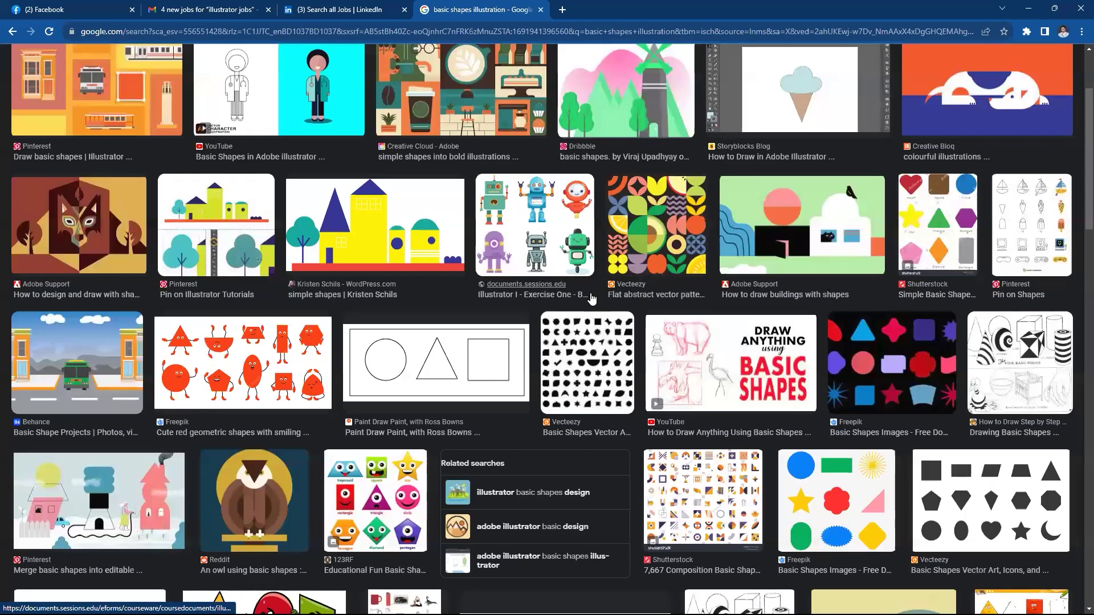
scroll(592, 298, down, 3)
scroll(591, 297, down, 4)
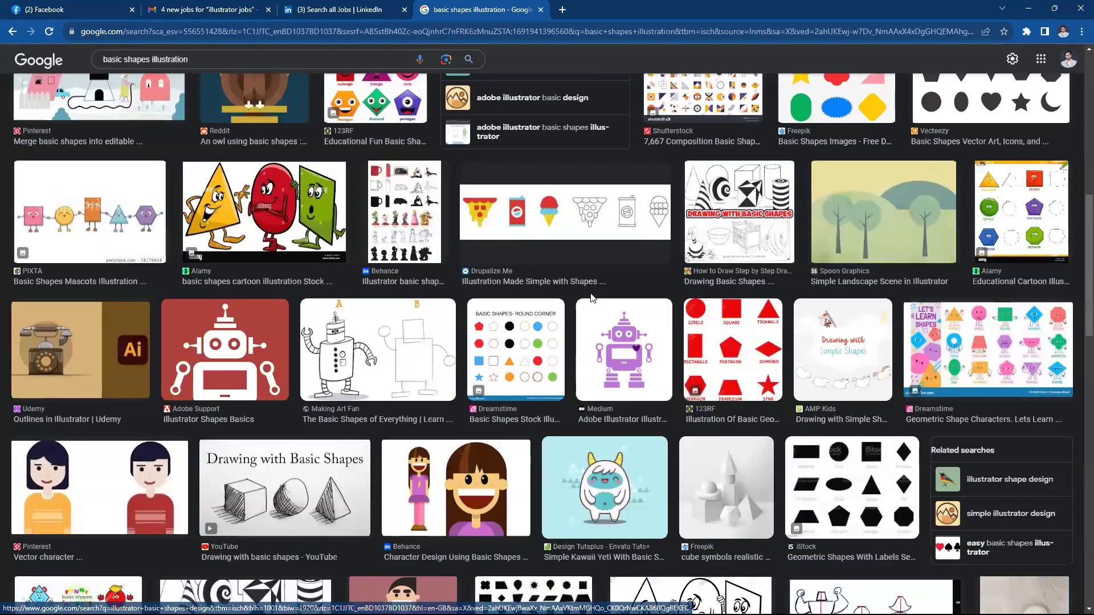
scroll(592, 298, down, 2)
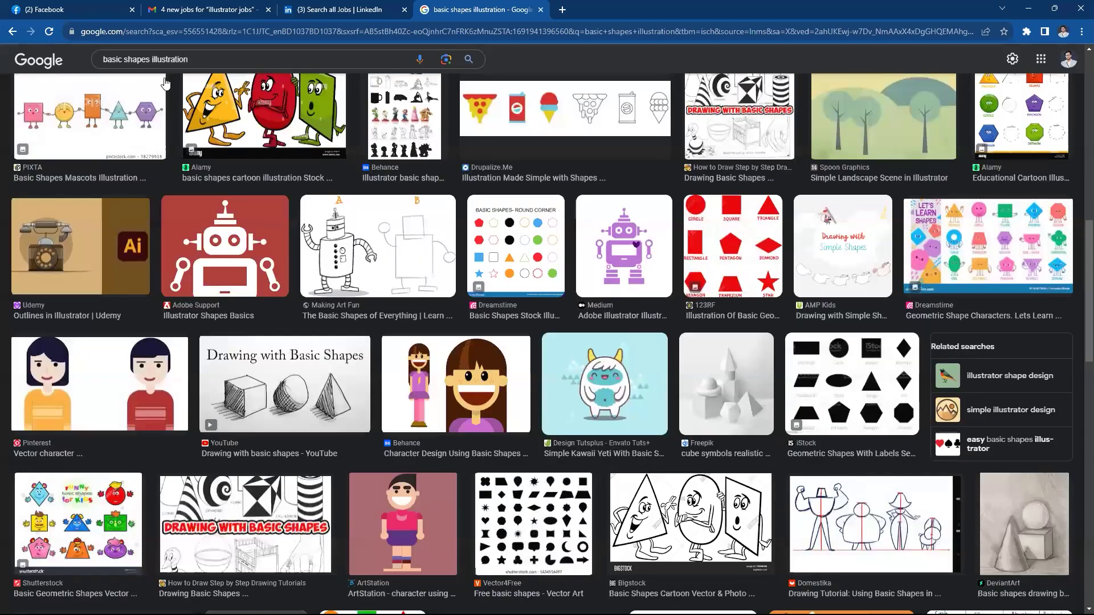
scroll(123, 60, down, 1)
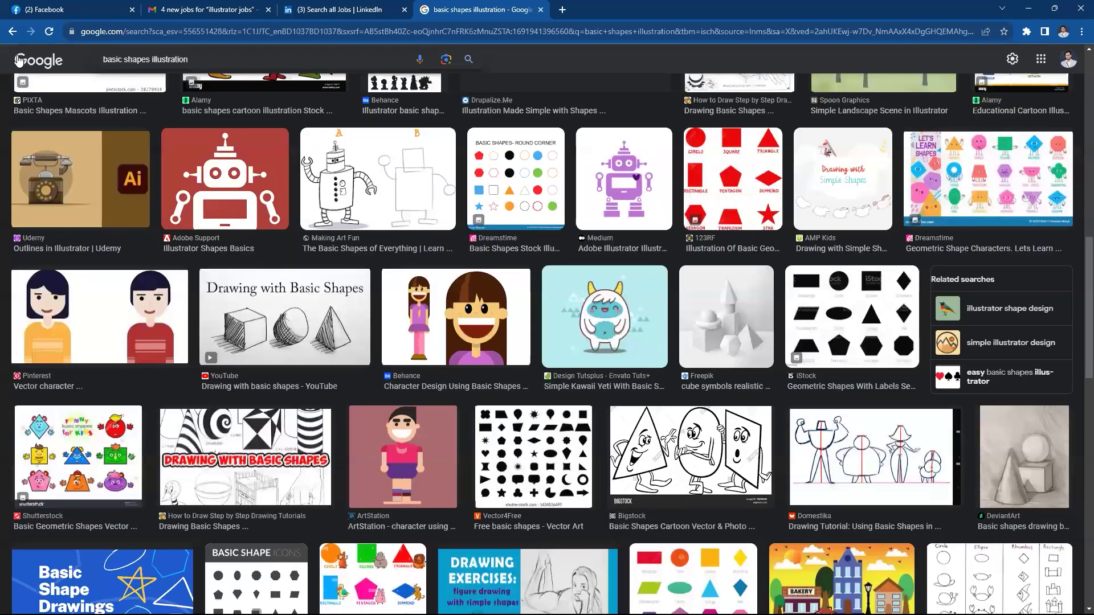
drag(123, 60, 19, 61)
text(geometric)
key(Return)
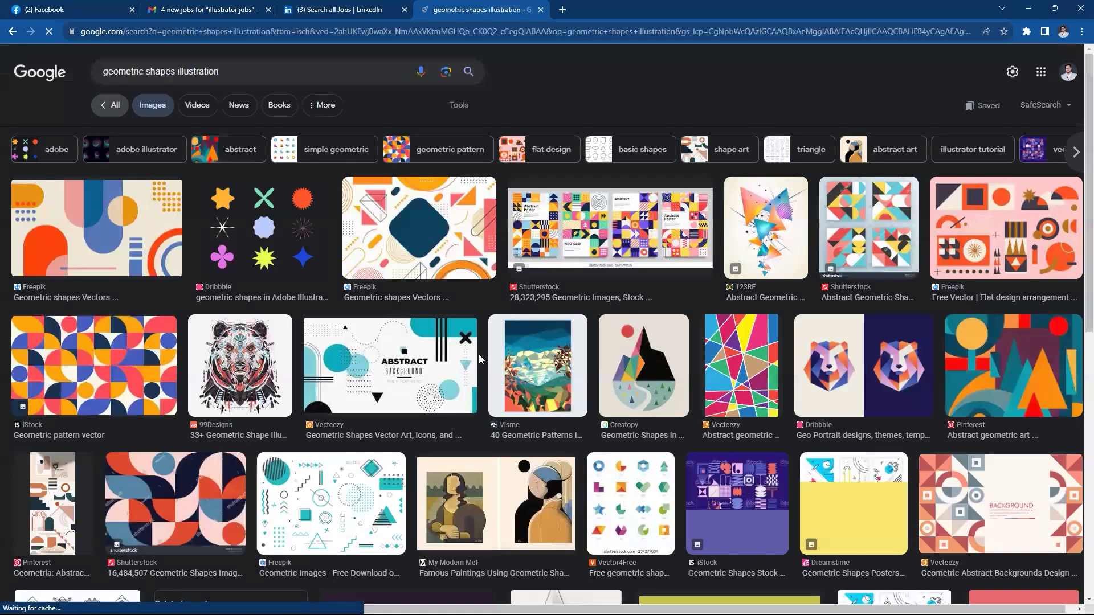
- Refine the image search to "geometric shapes basic illustration"
scroll(767, 226, down, 3)
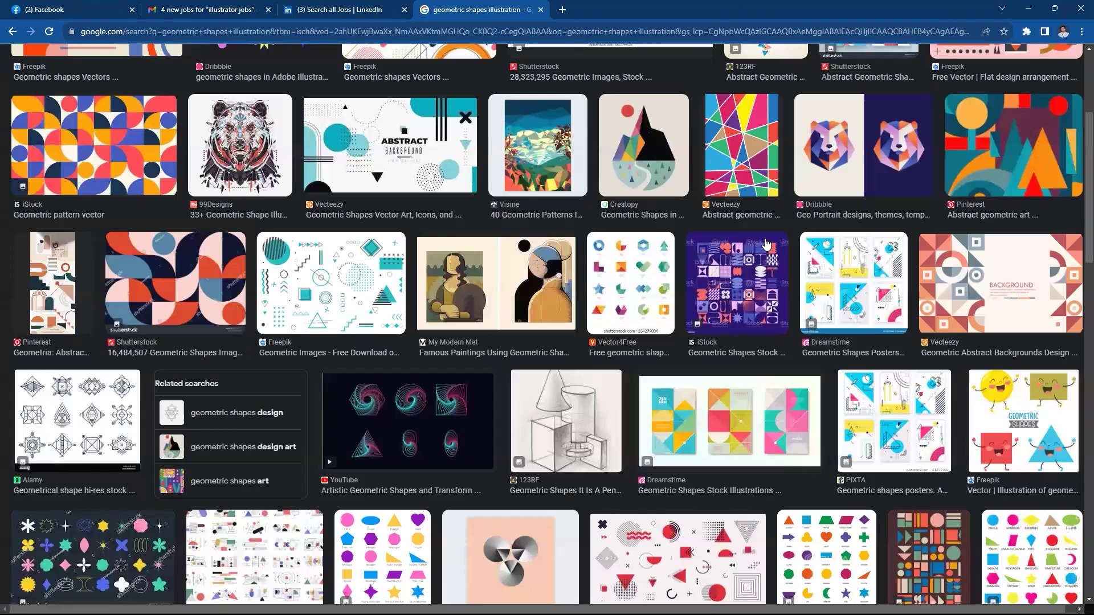
scroll(171, 143, down, 1)
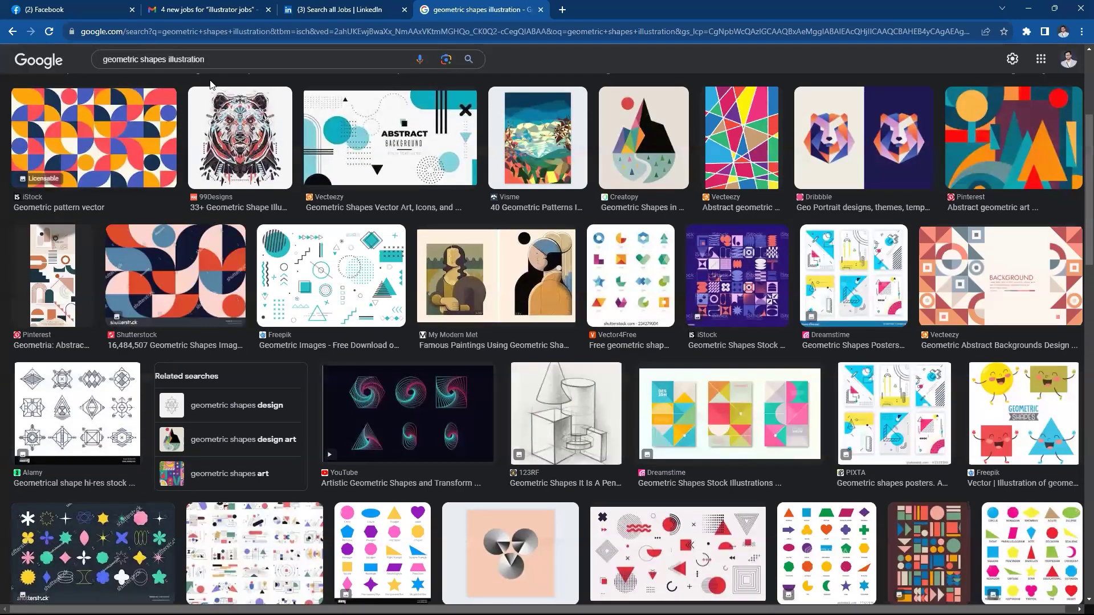
text(bsic)
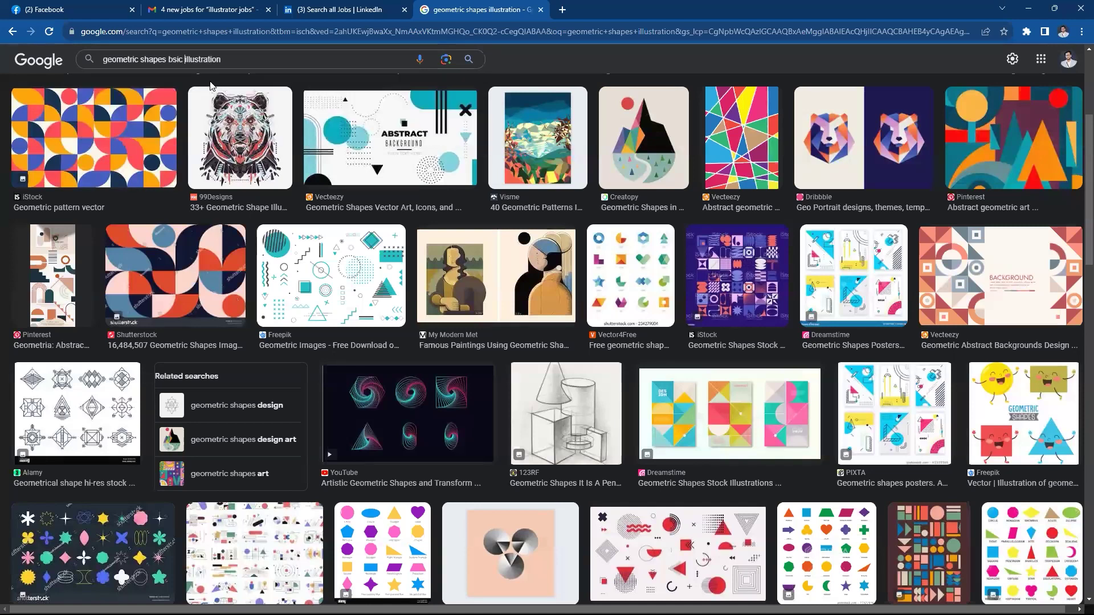
click(173, 59)
text(s)
key(BackSpace)
text(a)
key(Return)
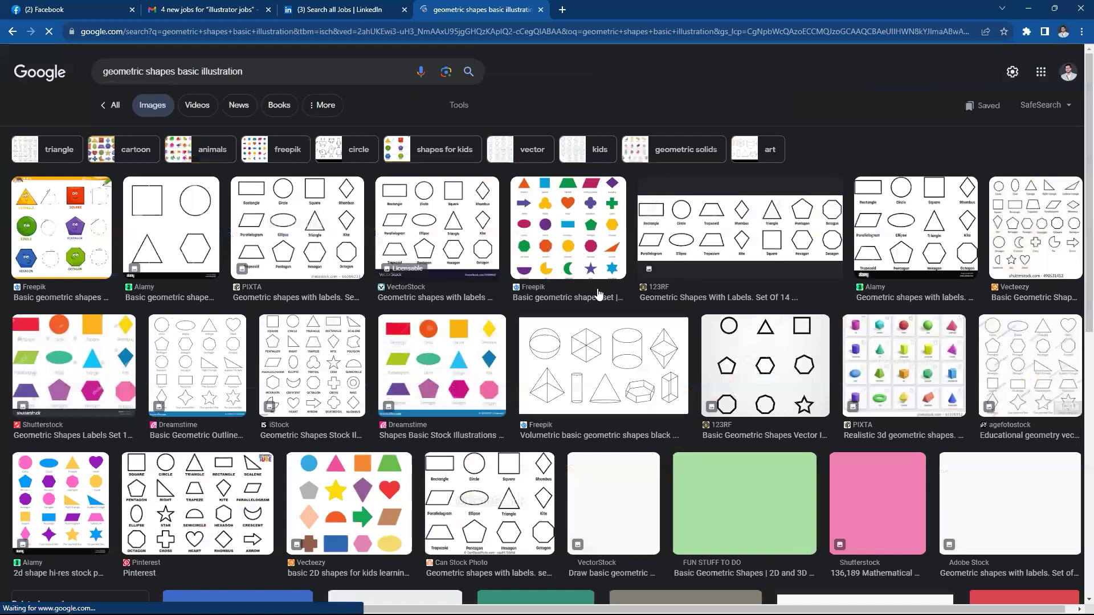
- Find Dreamstime's "What does not fit? Shapes" learning card among the image results and copy its preview image
scroll(618, 294, down, 8)
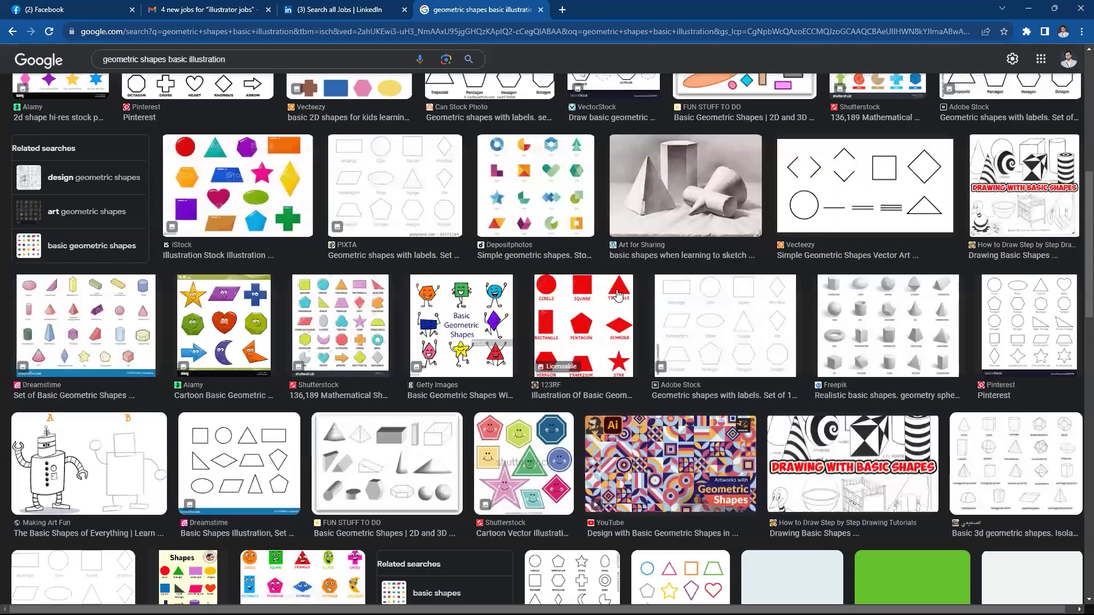
scroll(618, 294, down, 5)
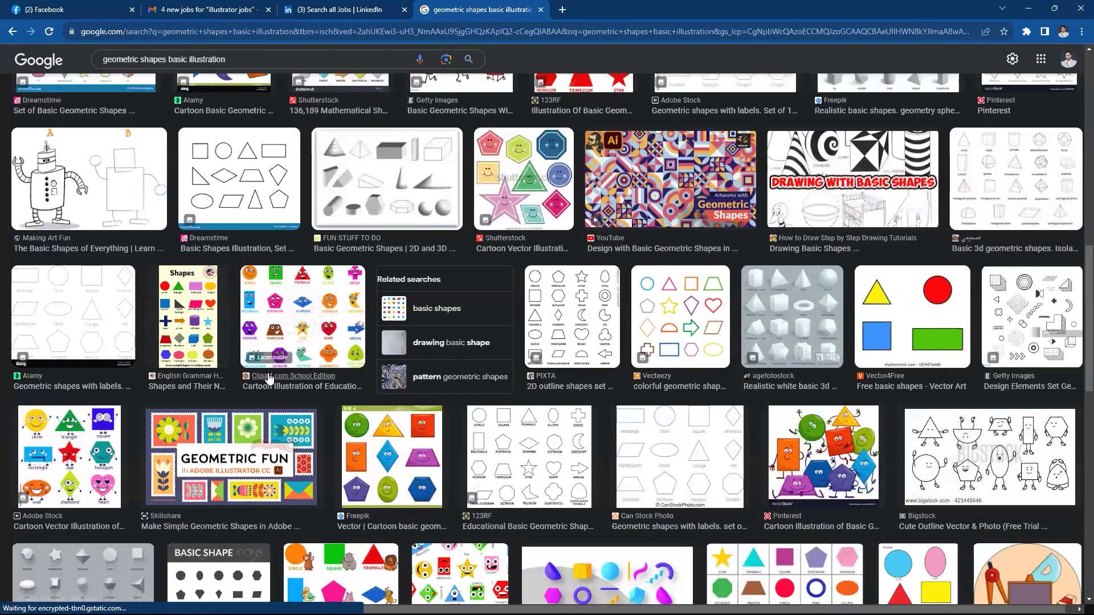
scroll(269, 378, down, 2)
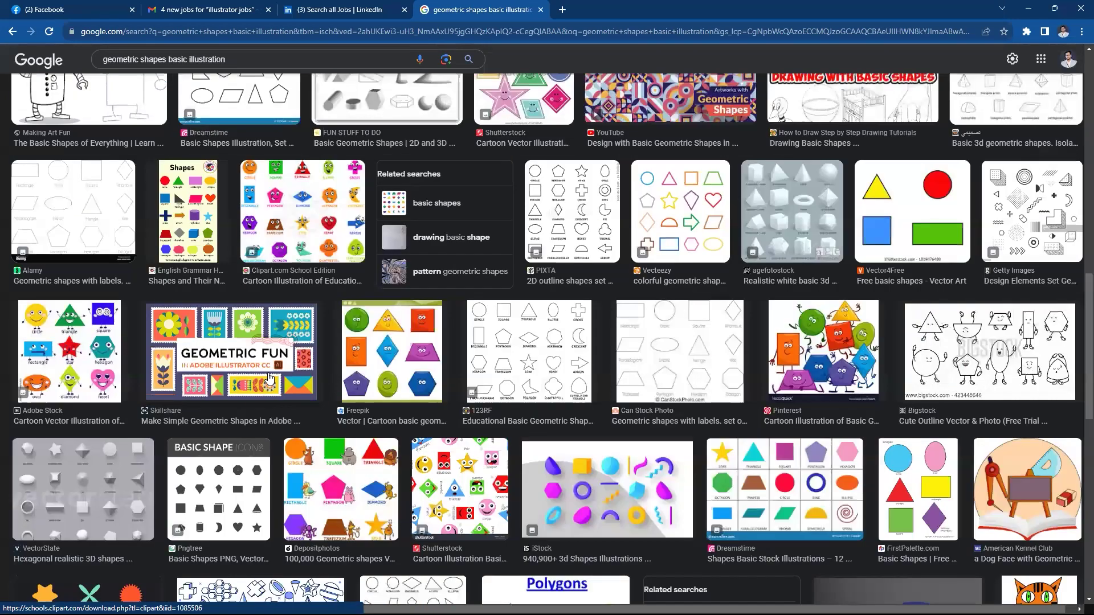
scroll(315, 402, down, 2)
scroll(552, 446, down, 3)
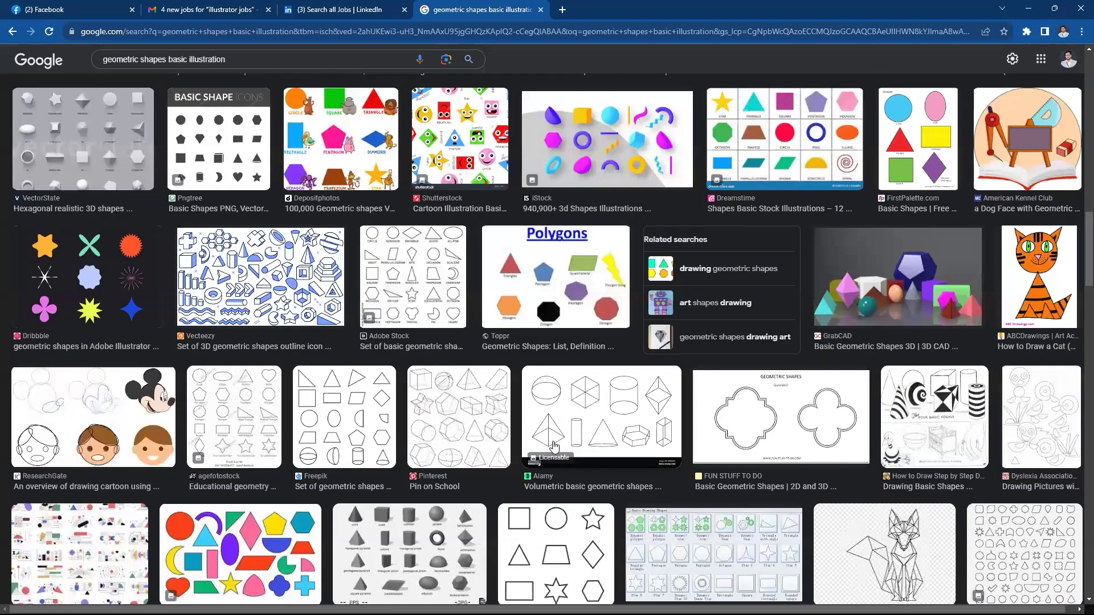
scroll(784, 370, down, 4)
scroll(792, 373, down, 5)
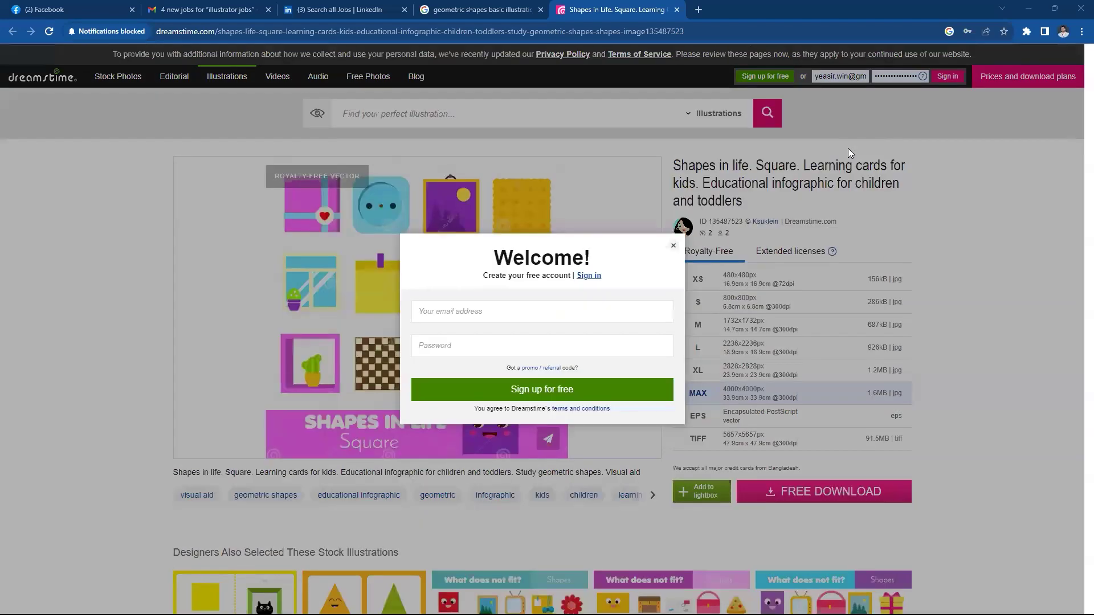
click(491, 10)
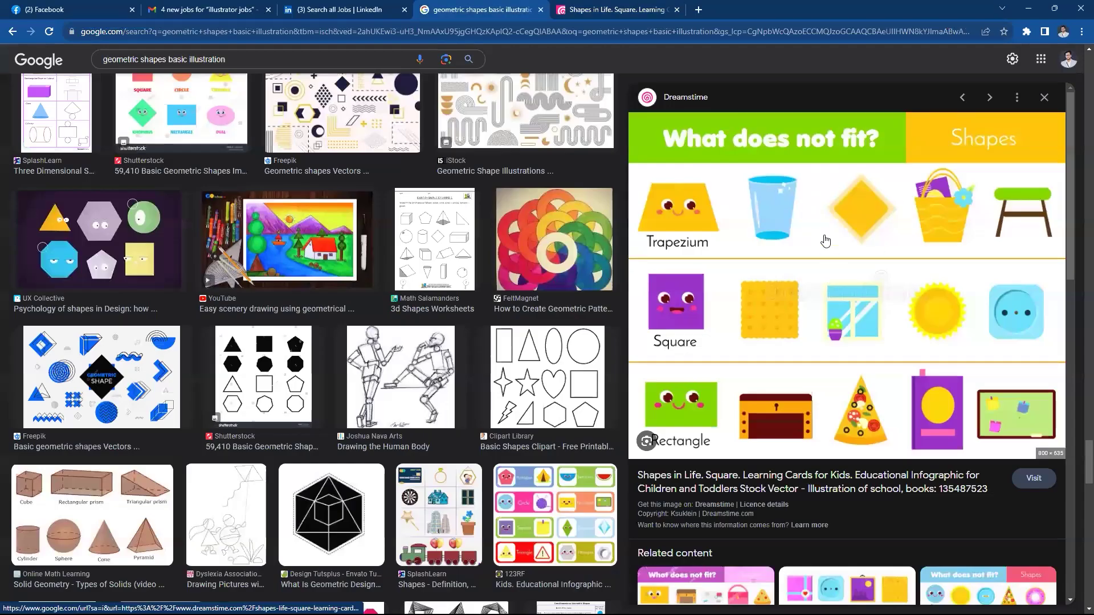
right_click(890, 217)
click(933, 362)
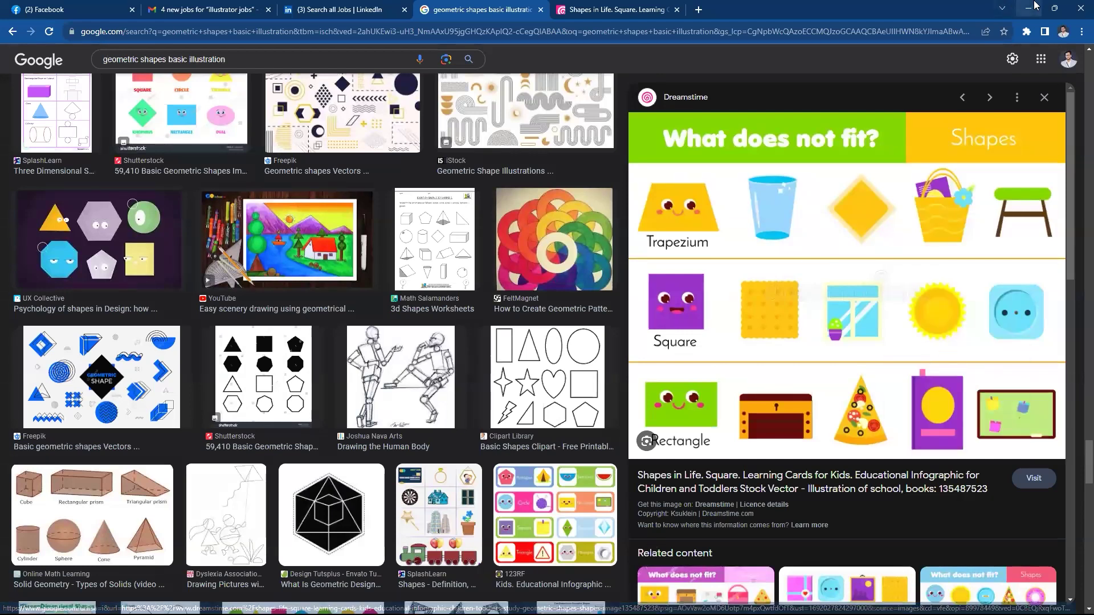
- Switch back to Illustrator and paste the copied learning card image onto the empty white artboard
click(1054, 7)
right_click(439, 234)
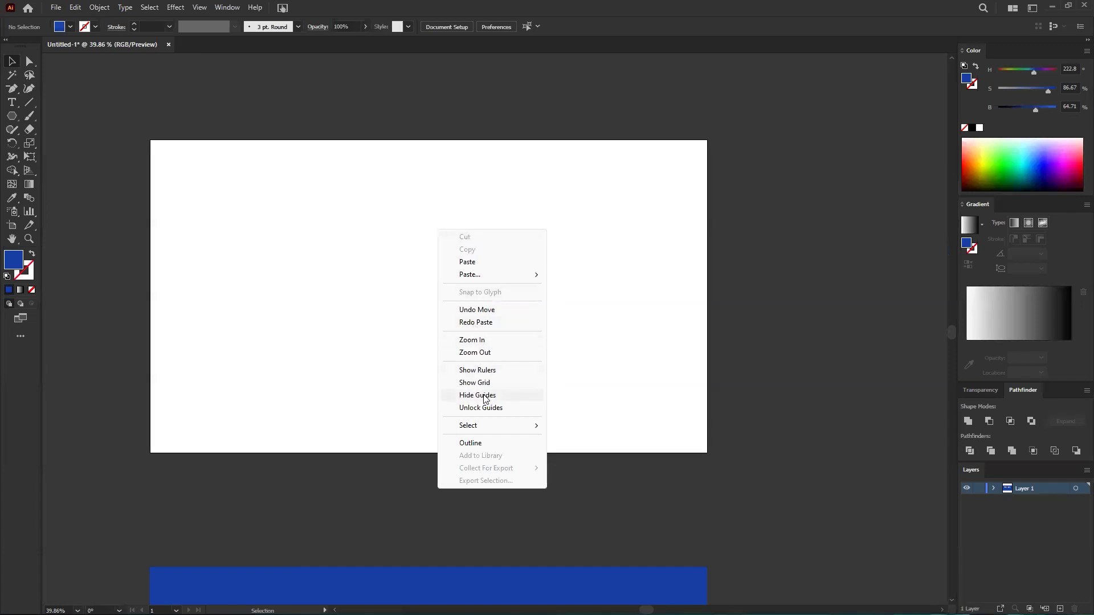
mouse_move(489, 282)
click(615, 276)
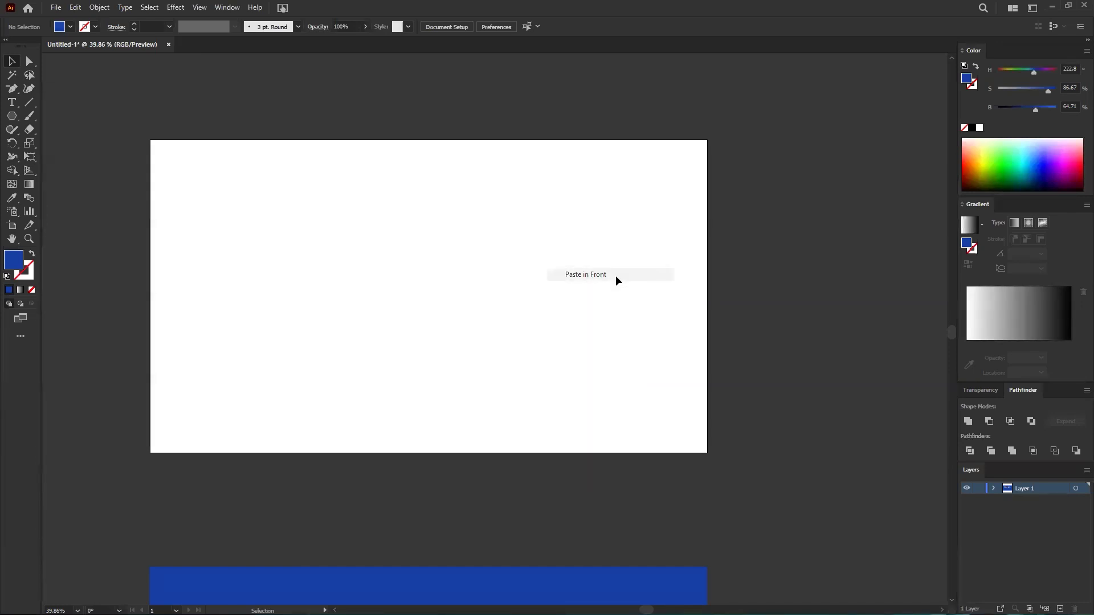
scroll(616, 276, down, 3)
key(ctrl+z)
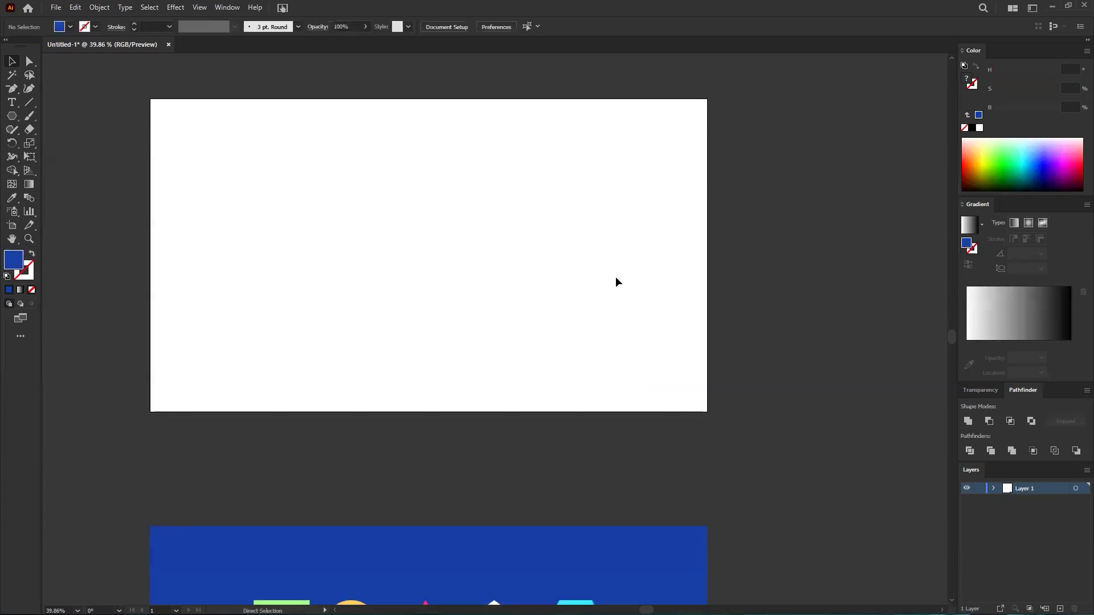
scroll(615, 276, up, 4)
key(ctrl+v)
- Resize the pasted learning card image, place it on the left half of the artboard and deselect it
drag(483, 317, 449, 294)
drag(576, 306, 632, 306)
drag(532, 321, 507, 324)
key(ctrl+z)
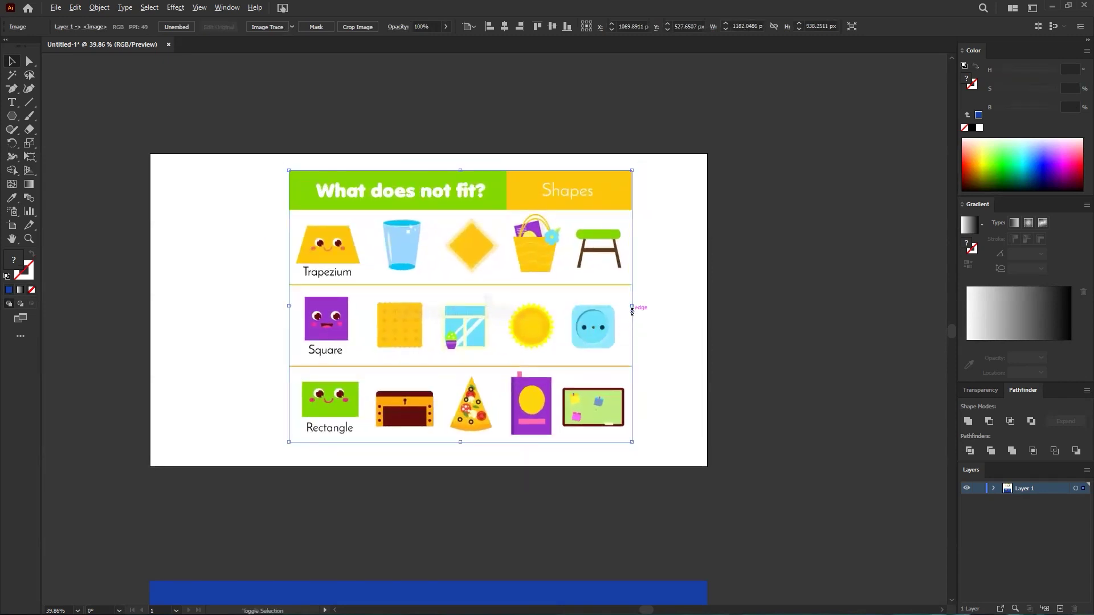
mouse_move(635, 304)
mouse_down()
mouse_move(559, 305)
mouse_move(624, 306)
mouse_up()
drag(520, 301, 379, 290)
drag(482, 312, 428, 311)
click(528, 330)
- Move the learning card image off the artboard and bring the blue background with its five shapes back onto it
key(z)
drag(558, 371, 515, 361)
drag(304, 205, 808, 507)
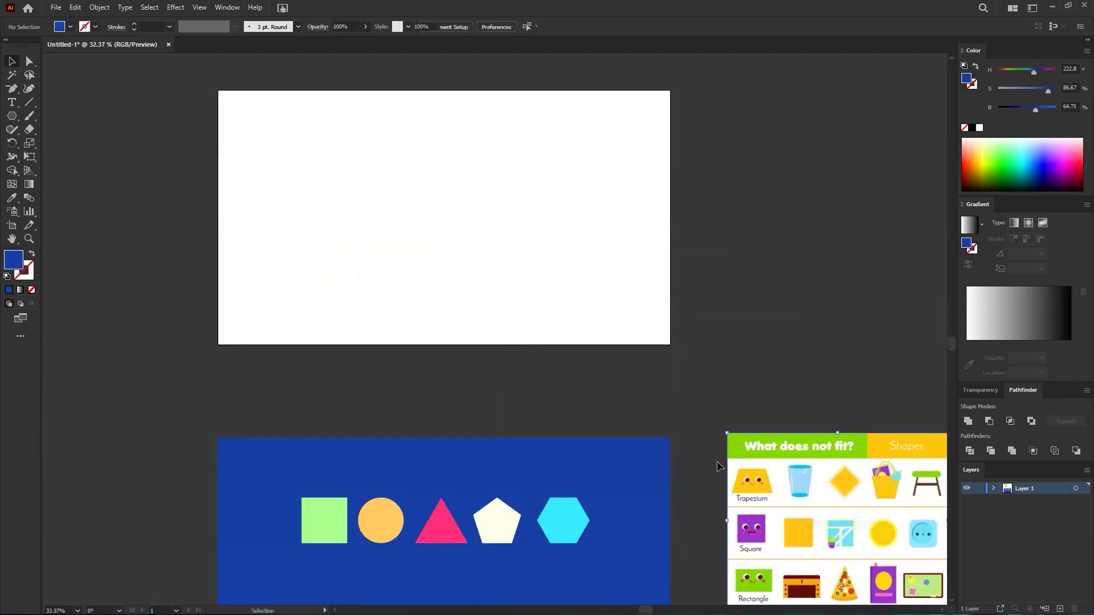
drag(416, 494, 412, 227)
drag(359, 415, 422, 360)
key(a)
key(ctrl+shift+a)
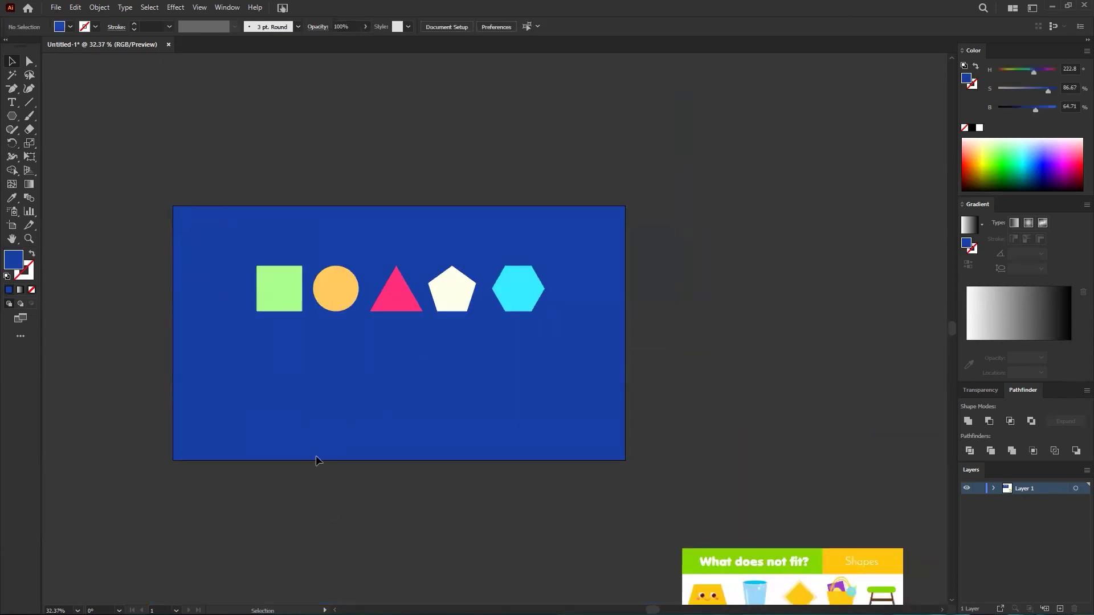
- Move the blue background and its shapes off the artboard and place the learning card image on the artboard's left half
click(93, 9)
click(115, 113)
click(117, 168)
key(ctrl+a)
scroll(507, 251, down, 5)
drag(415, 78, 365, 546)
drag(560, 316, 590, 458)
drag(804, 559, 308, 256)
click(462, 306)
- Draw a wide rectangle about 161 by 37 px on the blank area beside the reference stool
scroll(463, 269, up, 5)
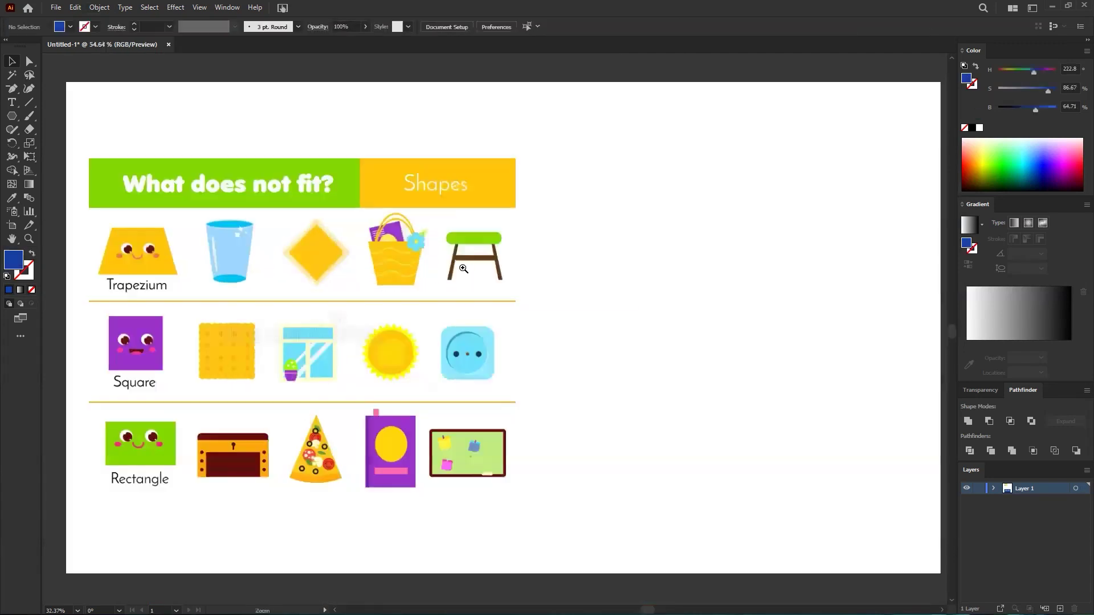
drag(686, 221, 517, 179)
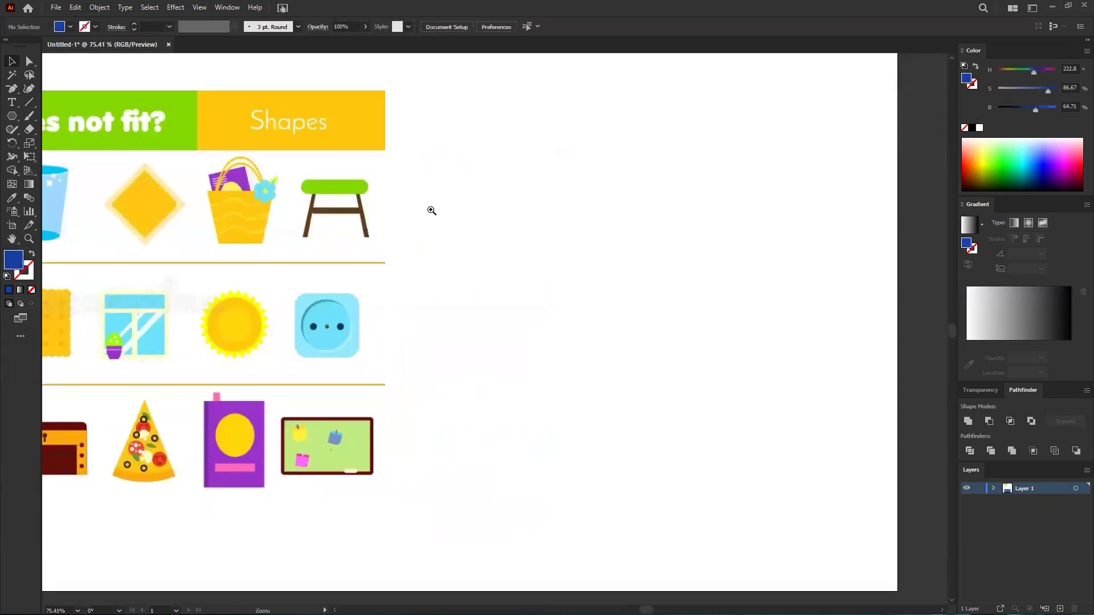
scroll(408, 203, up, 4)
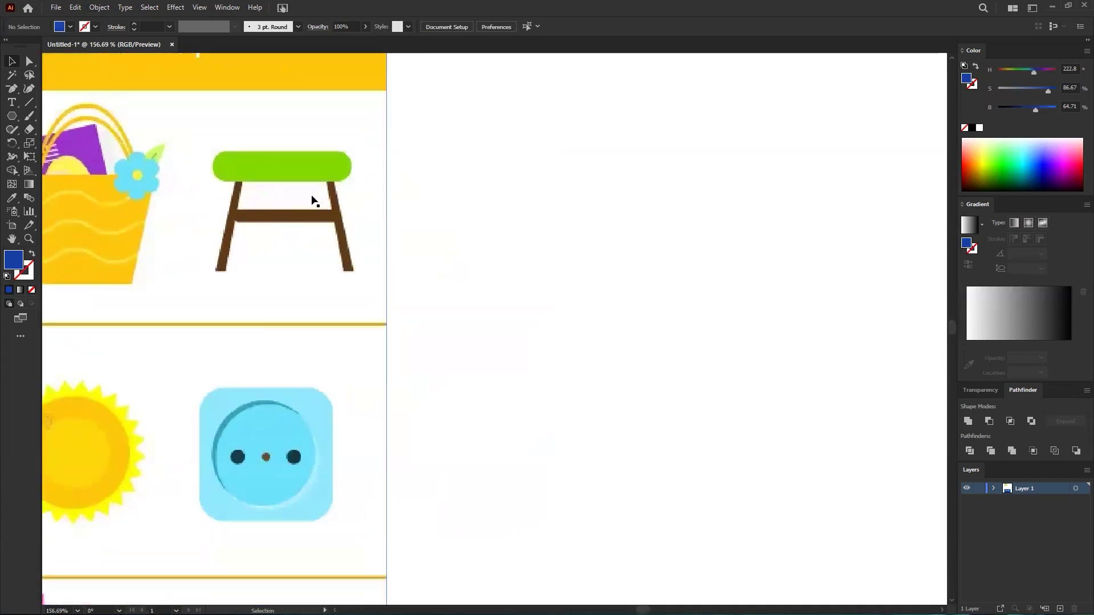
scroll(416, 197, right, 3)
scroll(415, 197, up, 1)
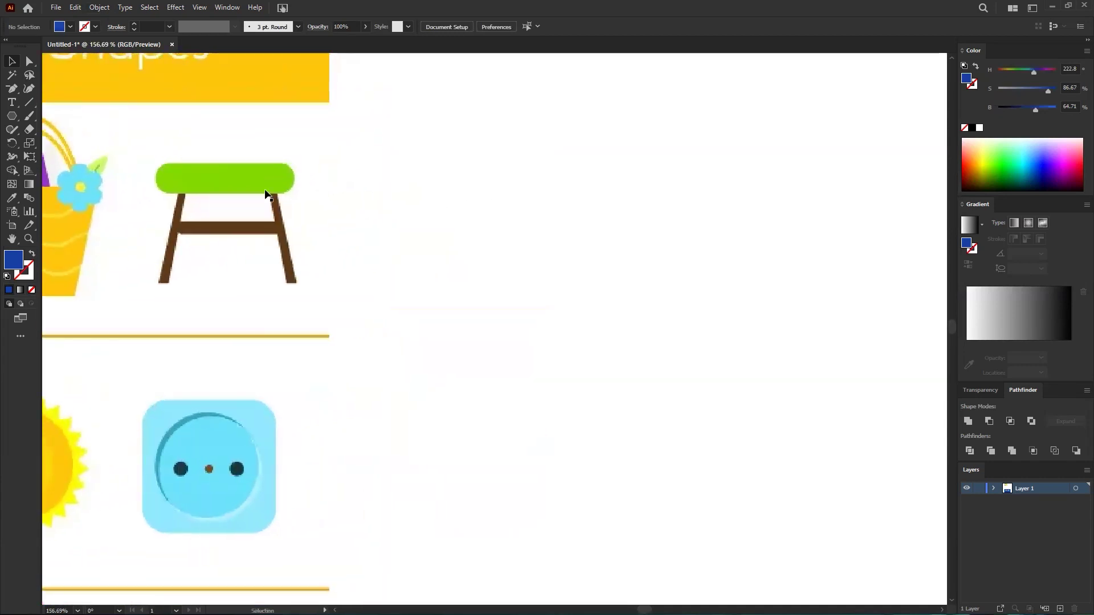
drag(12, 116, 61, 113)
drag(523, 171, 706, 213)
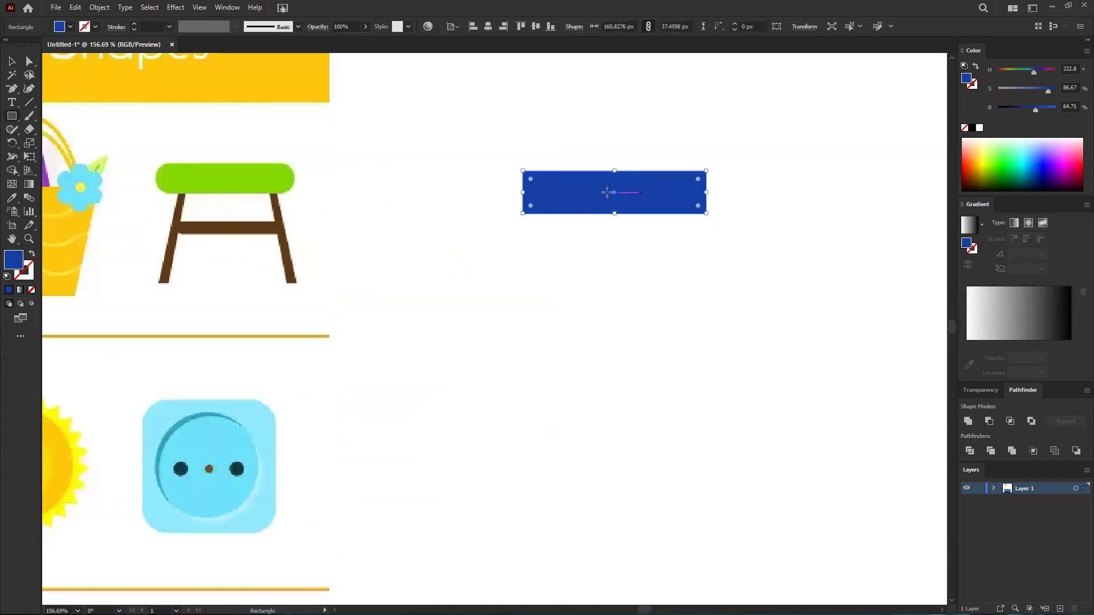
- Fill the wide rectangle with the seat's green, #77db37
double_click(12, 265)
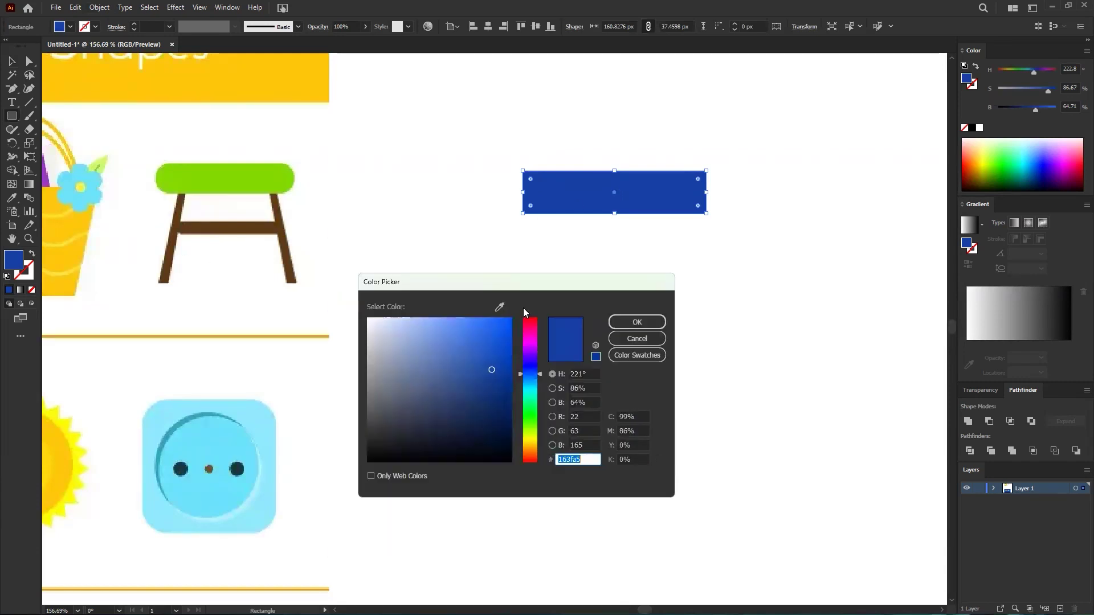
drag(535, 380, 537, 422)
mouse_move(494, 363)
mouse_down()
mouse_move(484, 334)
mouse_move(476, 338)
mouse_up()
drag(532, 424, 533, 421)
click(533, 425)
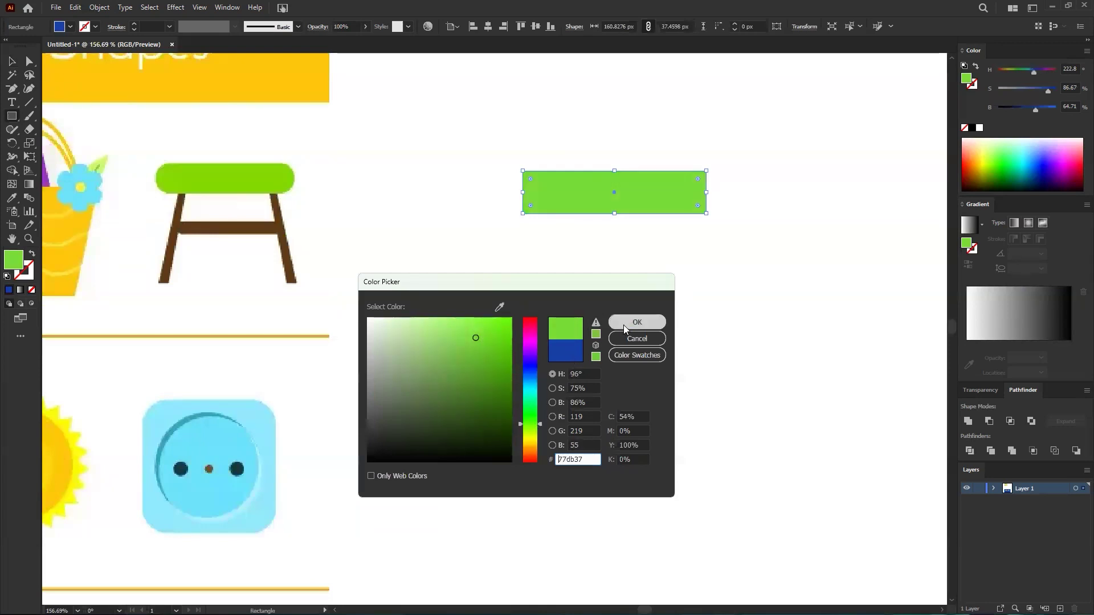
click(637, 323)
- Select the green rectangle with the Direct Selection and Selection tools and examine its corner widgets up close
scroll(211, 161, up, 1)
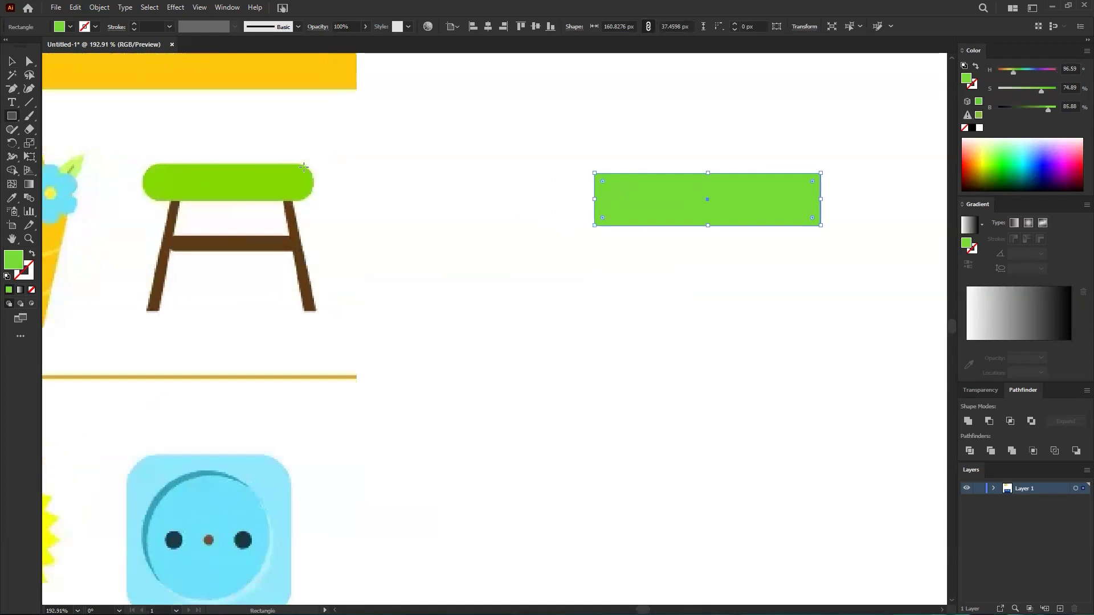
drag(677, 201, 517, 209)
drag(553, 206, 596, 194)
key(a)
click(610, 237)
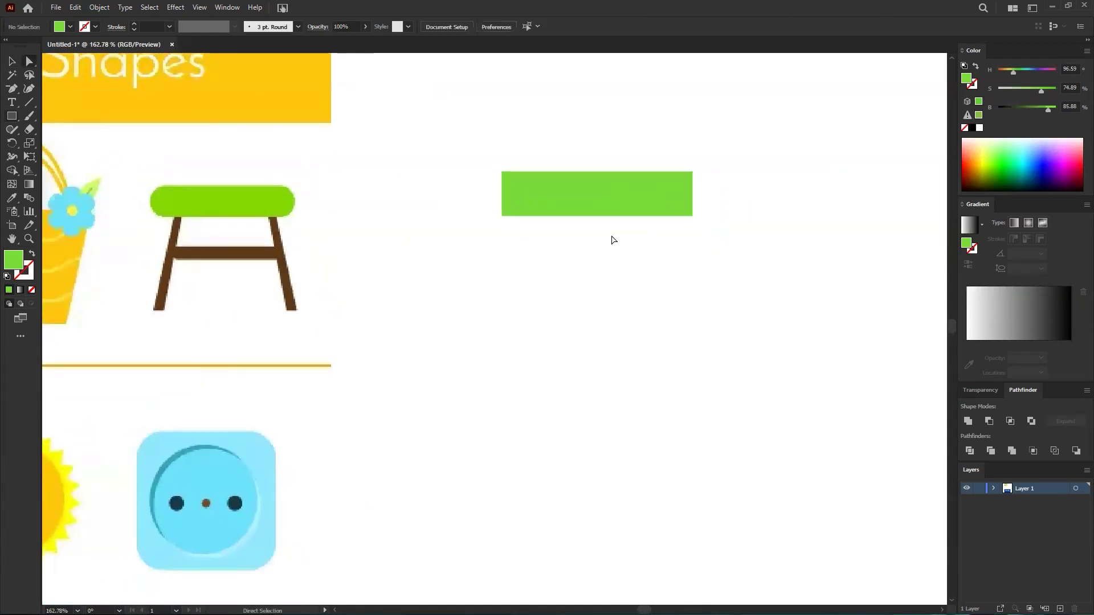
click(599, 198)
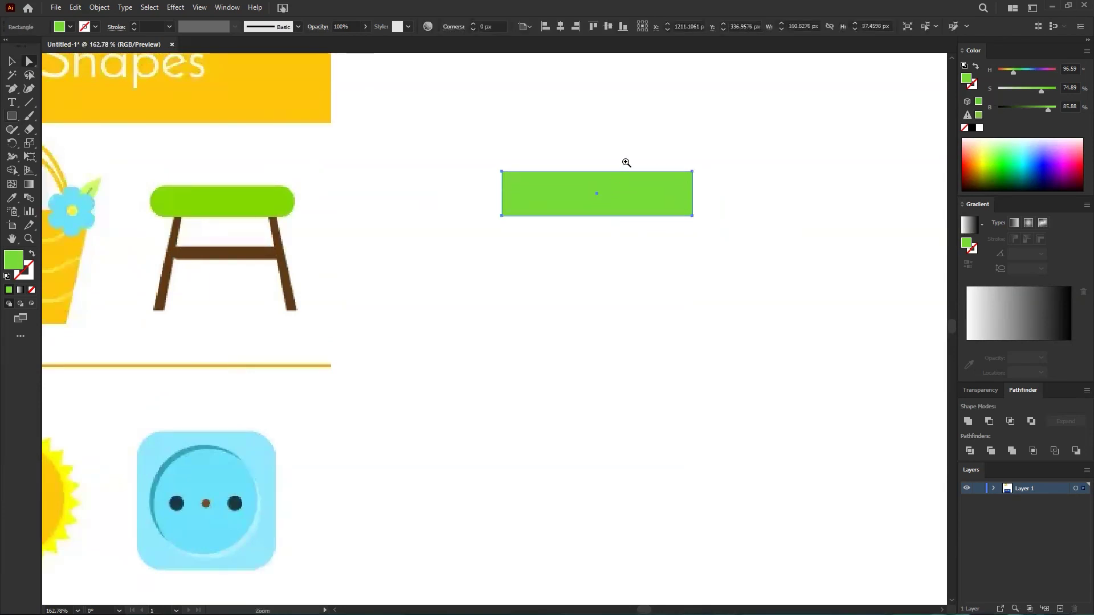
scroll(624, 163, up, 4)
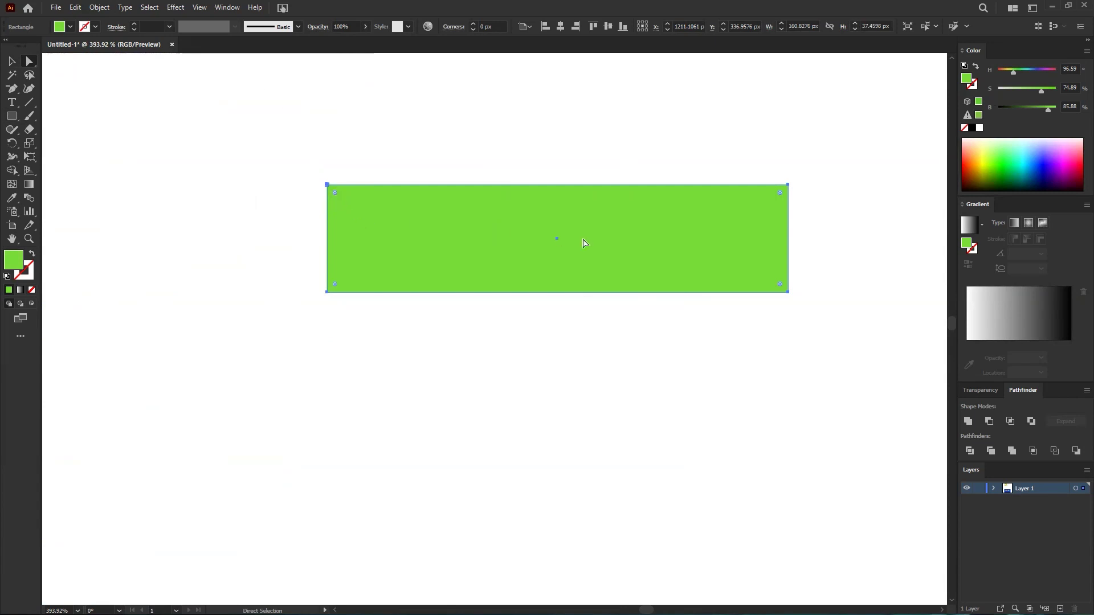
click(311, 222)
key(v)
click(460, 242)
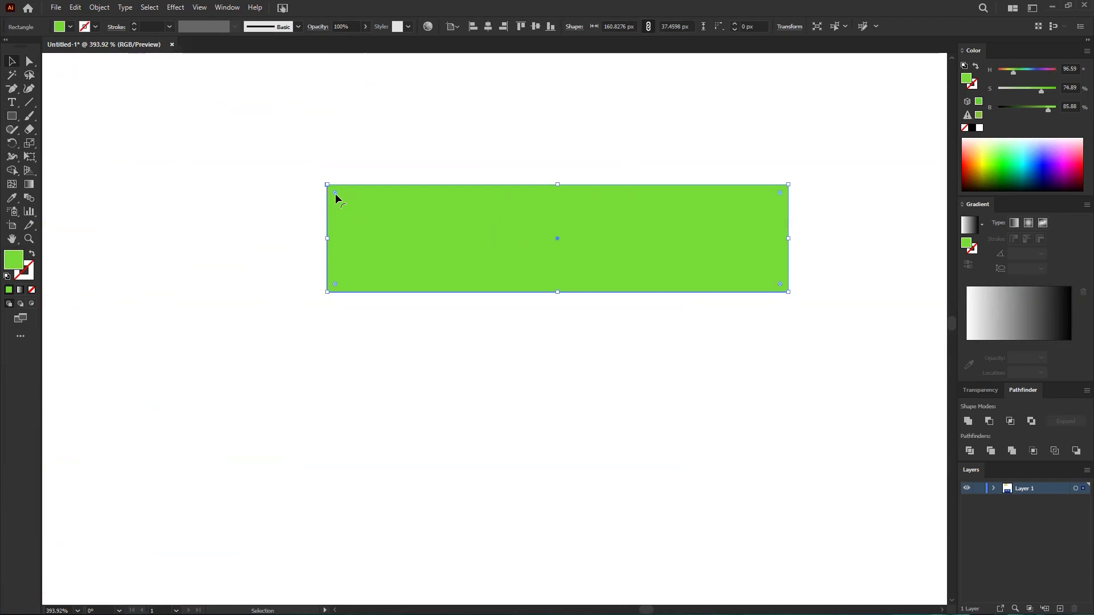
- Try rounding the green rectangle's corners with its corner widgets, undo the rounding and deselect the rectangle
drag(336, 198, 391, 229)
drag(639, 222, 489, 265)
drag(657, 182, 748, 177)
key(ctrl+z)
click(750, 179)
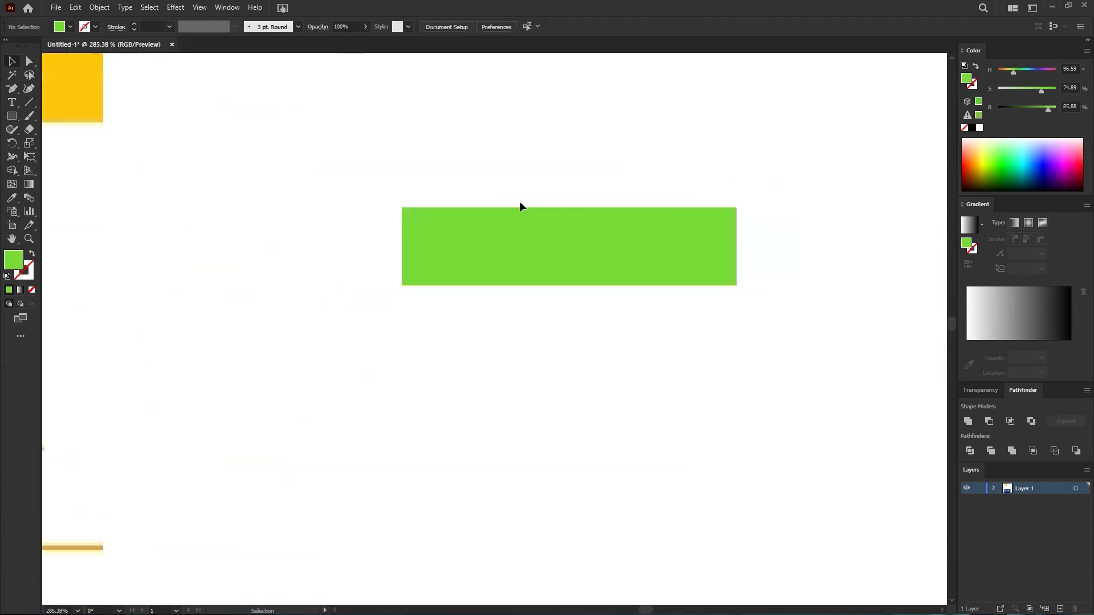
- Hide the corner widgets, select the green rectangle to check it, and show the widgets again
click(199, 7)
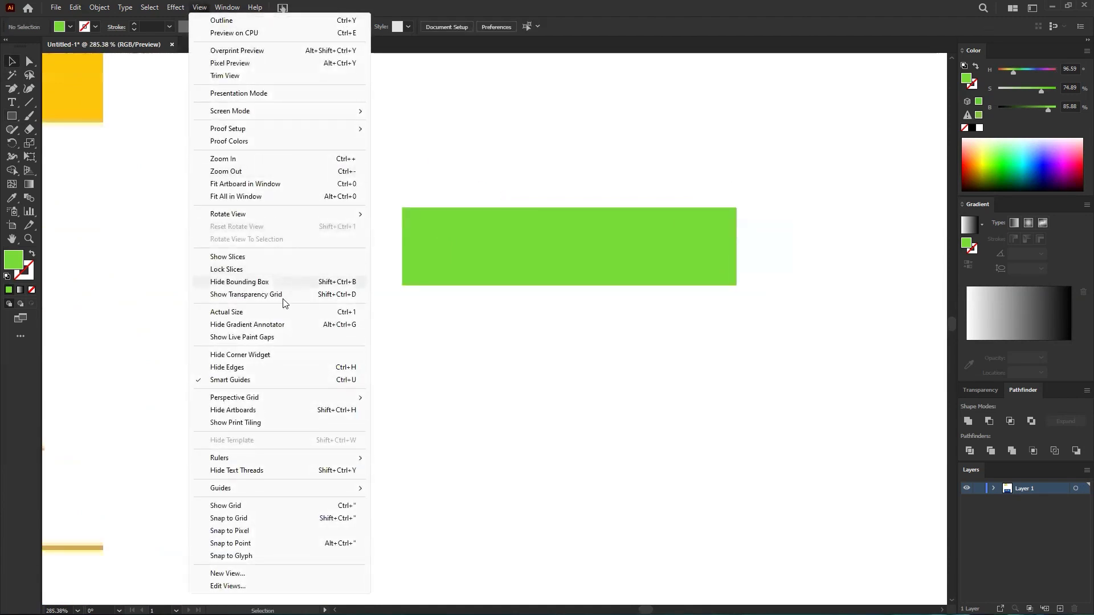
click(252, 355)
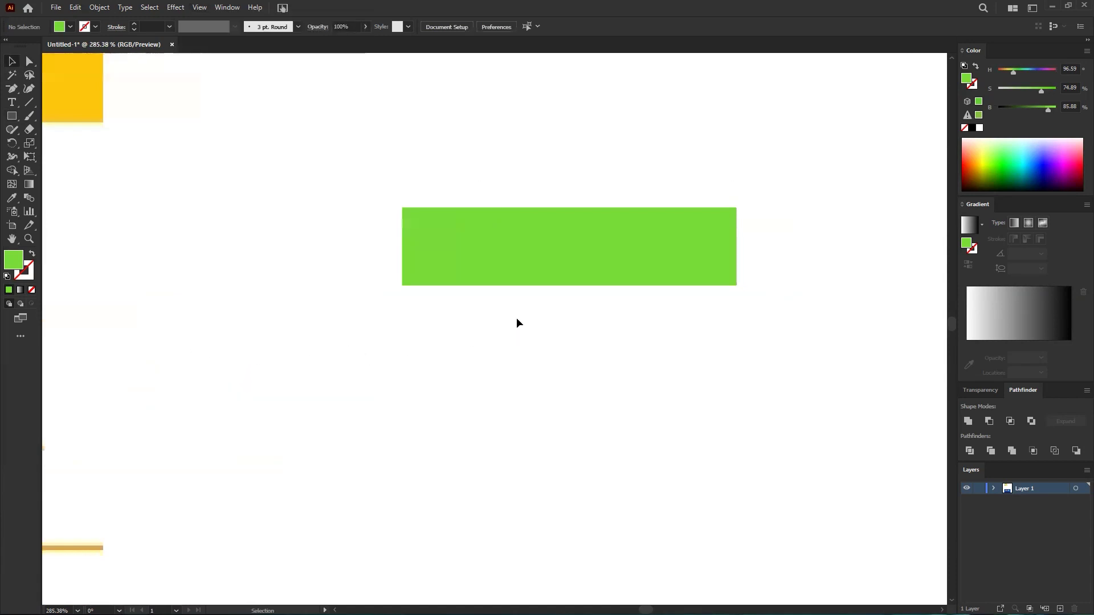
click(571, 247)
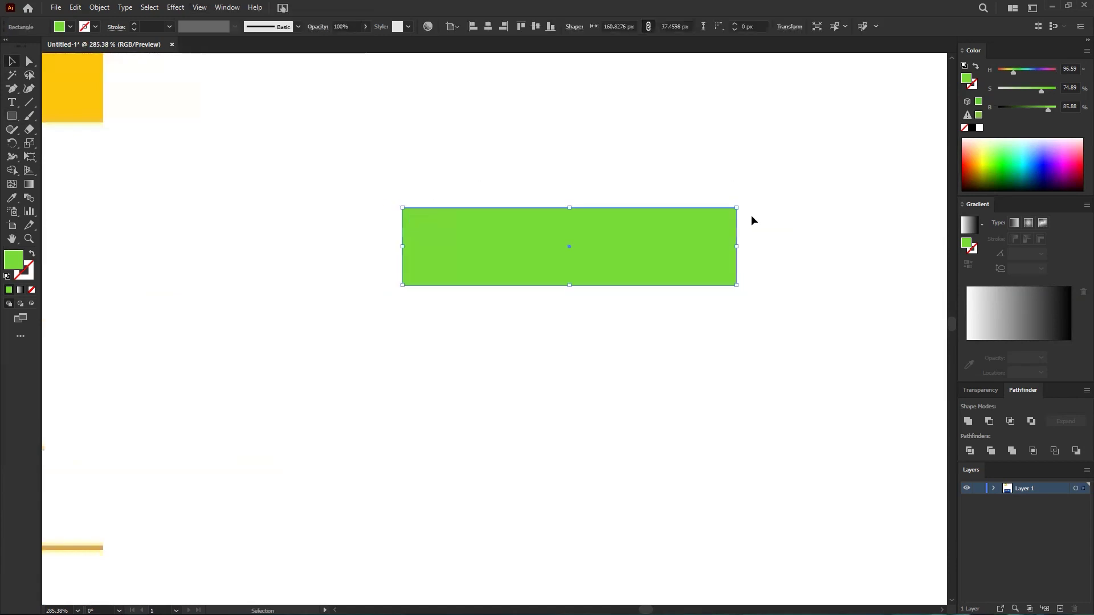
click(200, 8)
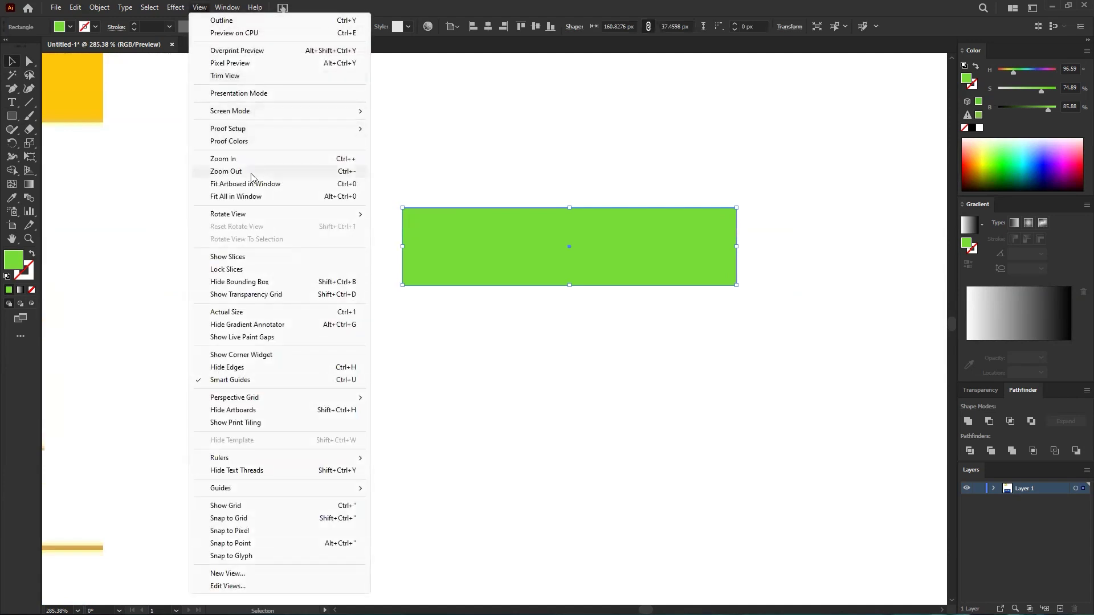
click(267, 354)
- Round all corners of the green rectangle fully into a pill-shaped stool seat and deselect it
drag(579, 251, 492, 261)
drag(322, 227, 660, 353)
drag(631, 235, 507, 279)
click(536, 294)
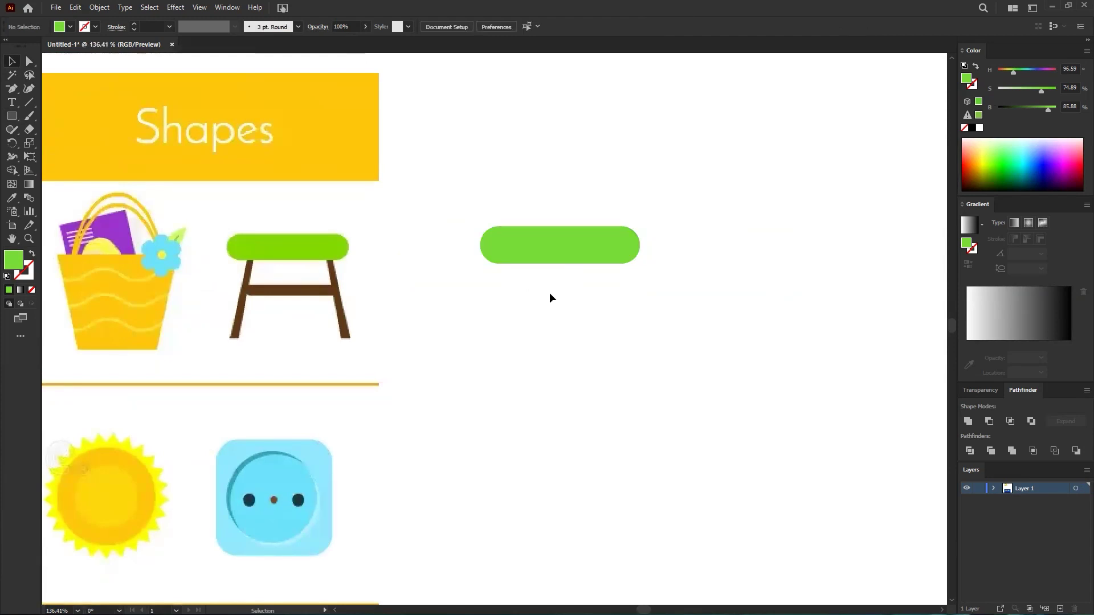
- Make the green seat slightly thinner and shorter to match the reference stool, and deselect it
mouse_move(560, 245)
mouse_down()
mouse_move(585, 246)
mouse_move(562, 262)
mouse_up()
click(567, 248)
drag(658, 253, 367, 237)
drag(453, 242, 472, 240)
click(433, 272)
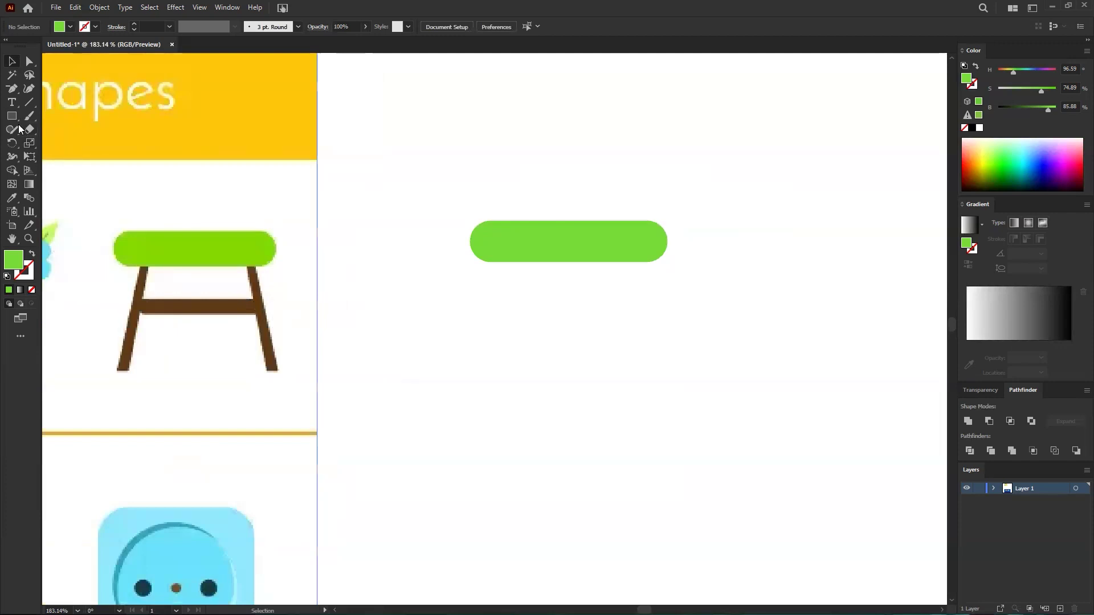
- Draw a leg rectangle about 8.5 by 81 px beneath the seat's left part and fill it with reddish brown #70372c
drag(11, 116, 34, 115)
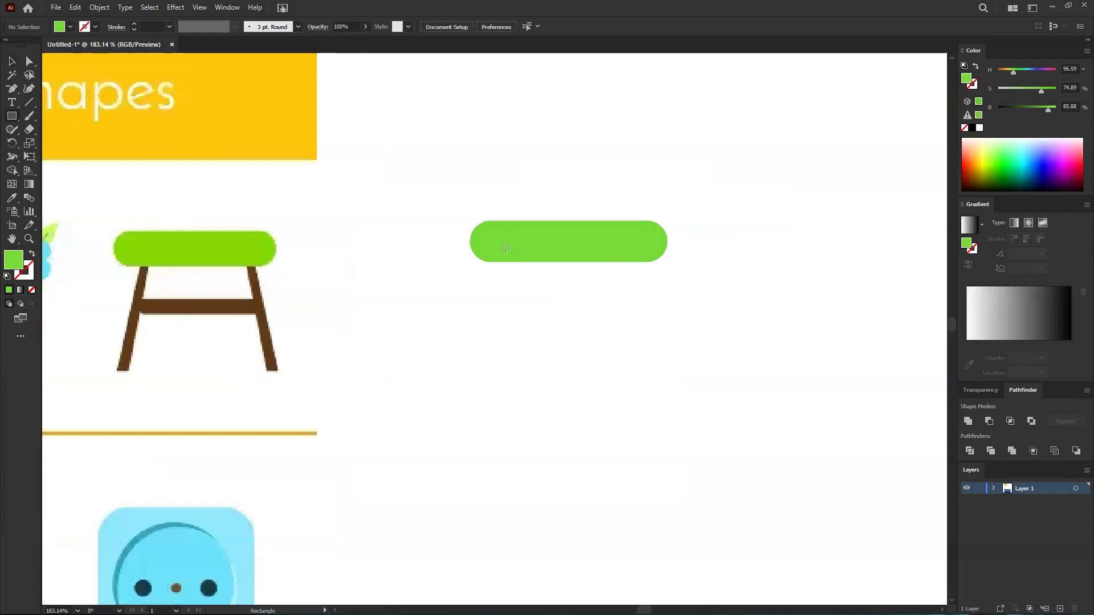
mouse_move(512, 293)
mouse_down()
mouse_move(512, 384)
mouse_move(517, 370)
mouse_up()
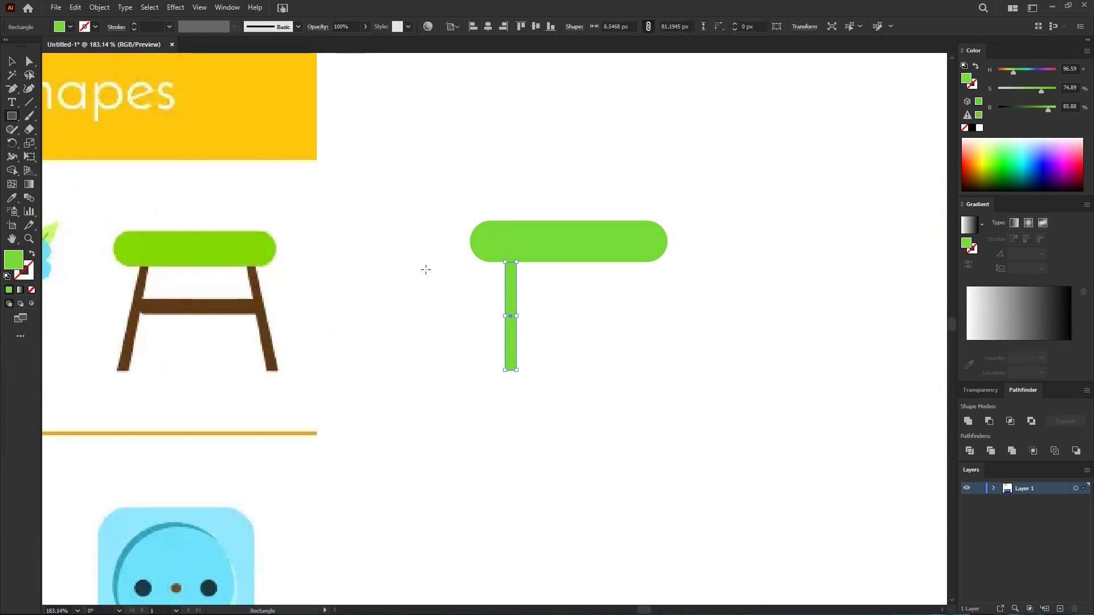
double_click(17, 263)
mouse_move(534, 428)
mouse_down()
mouse_move(536, 472)
mouse_move(531, 457)
mouse_up()
mouse_move(473, 340)
mouse_down()
mouse_move(451, 343)
mouse_move(455, 400)
mouse_up()
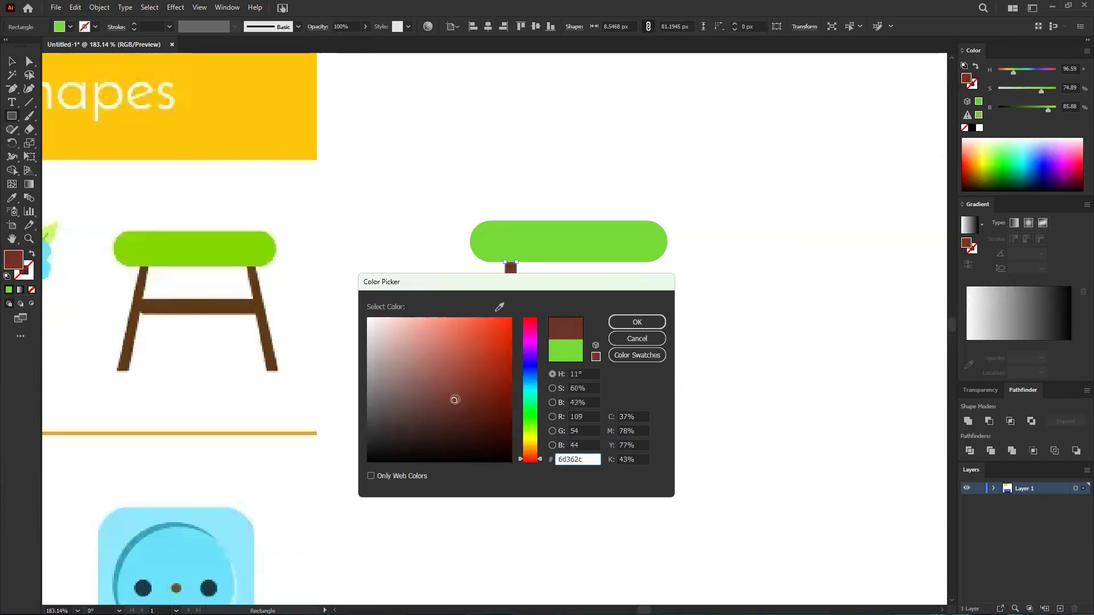
click(636, 322)
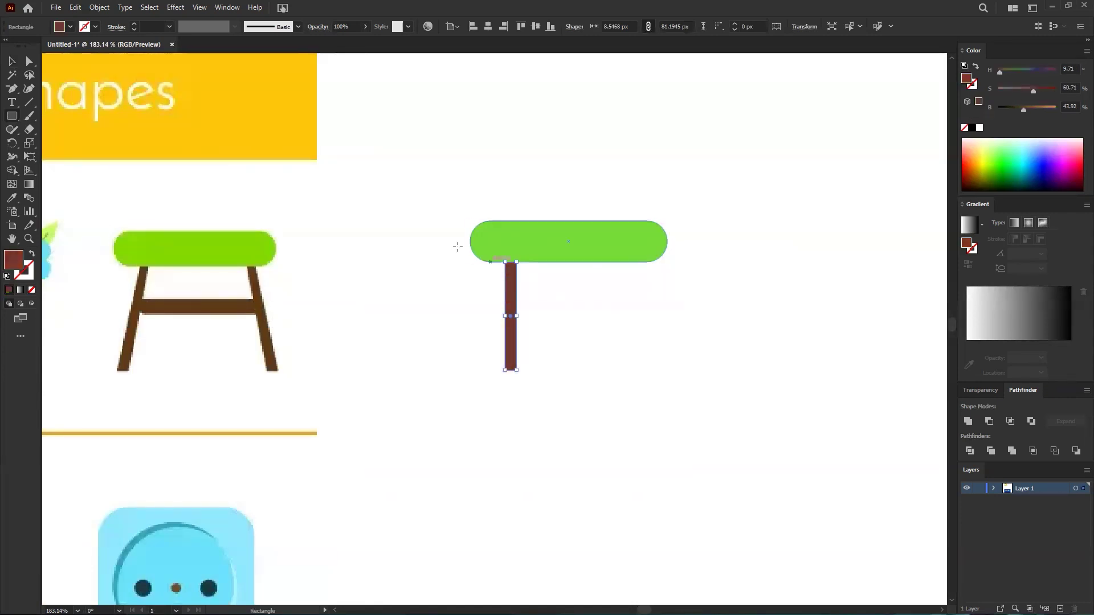
key(v)
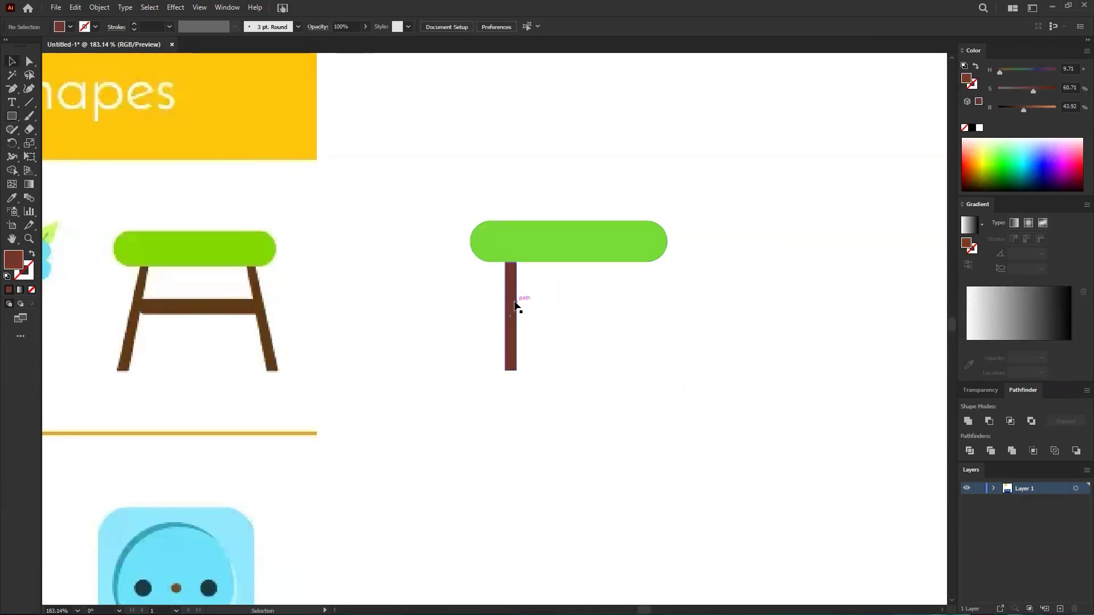
- Adjust the leg's fill toward the reference stool's dark brown, settling on #63312d
double_click(14, 260)
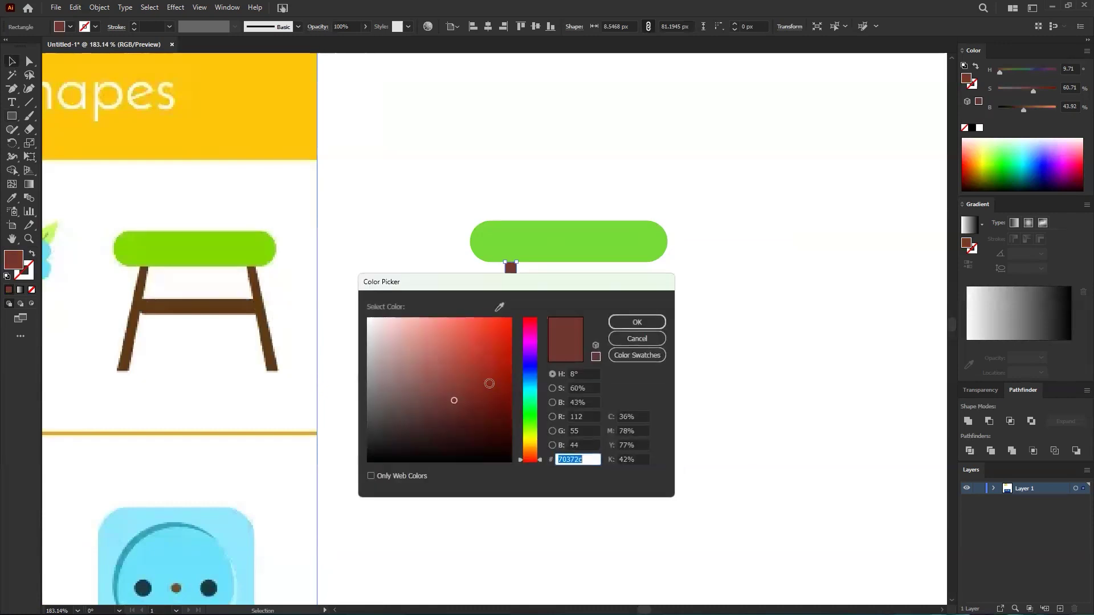
drag(454, 402, 443, 411)
click(627, 323)
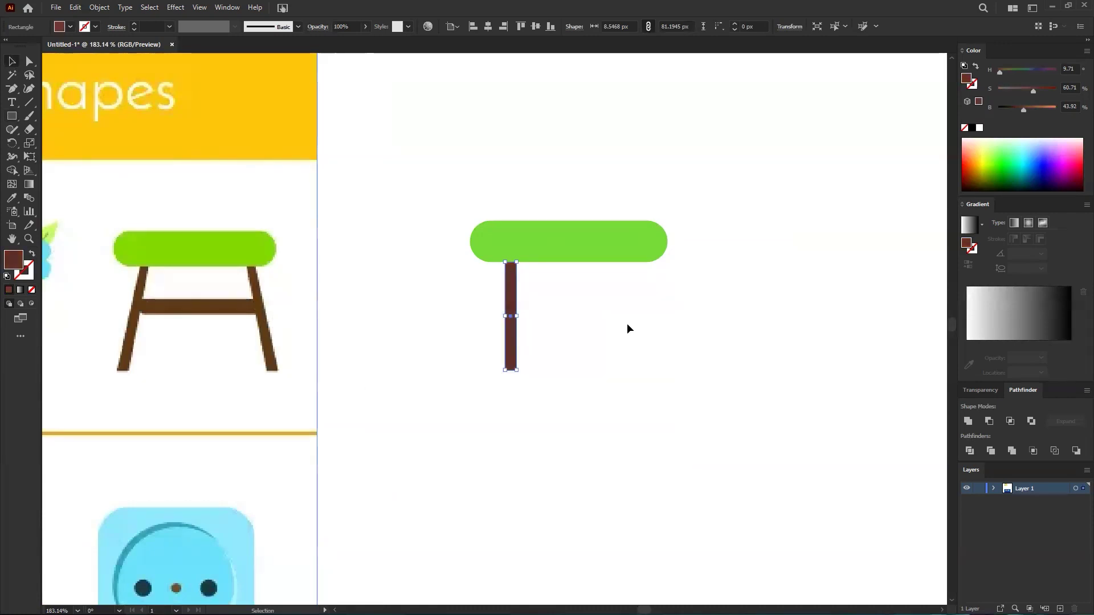
click(621, 276)
drag(573, 294, 458, 346)
double_click(14, 260)
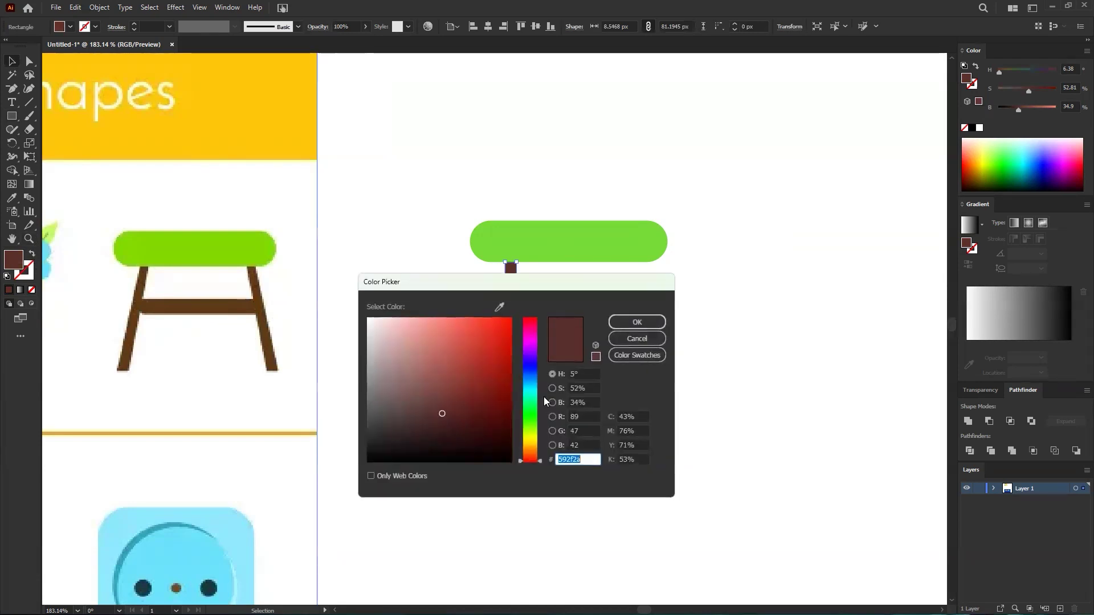
click(445, 405)
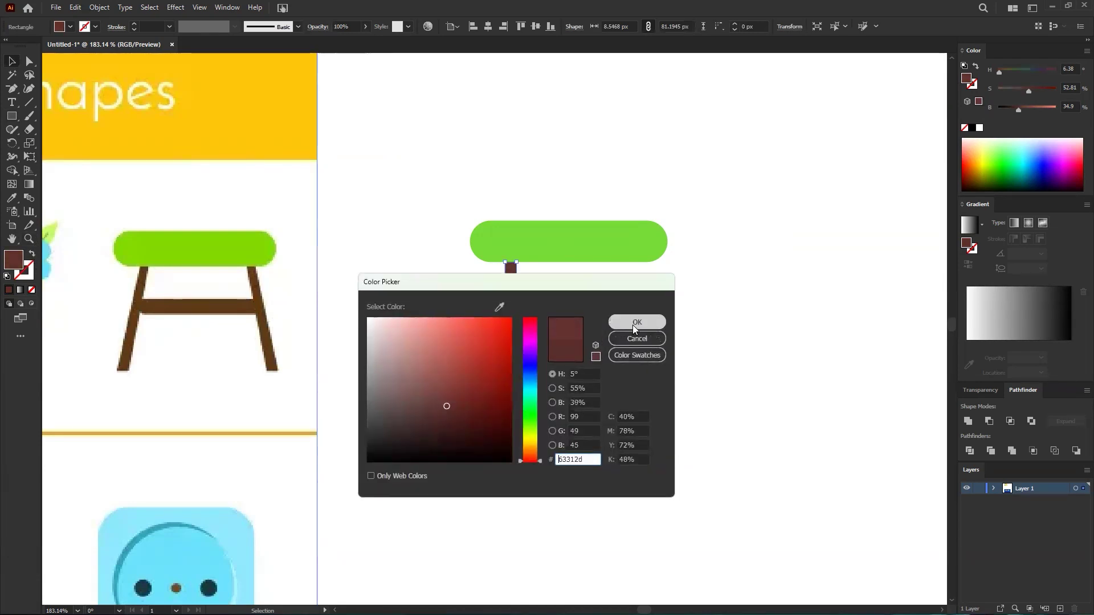
click(637, 322)
click(638, 320)
drag(568, 297, 456, 357)
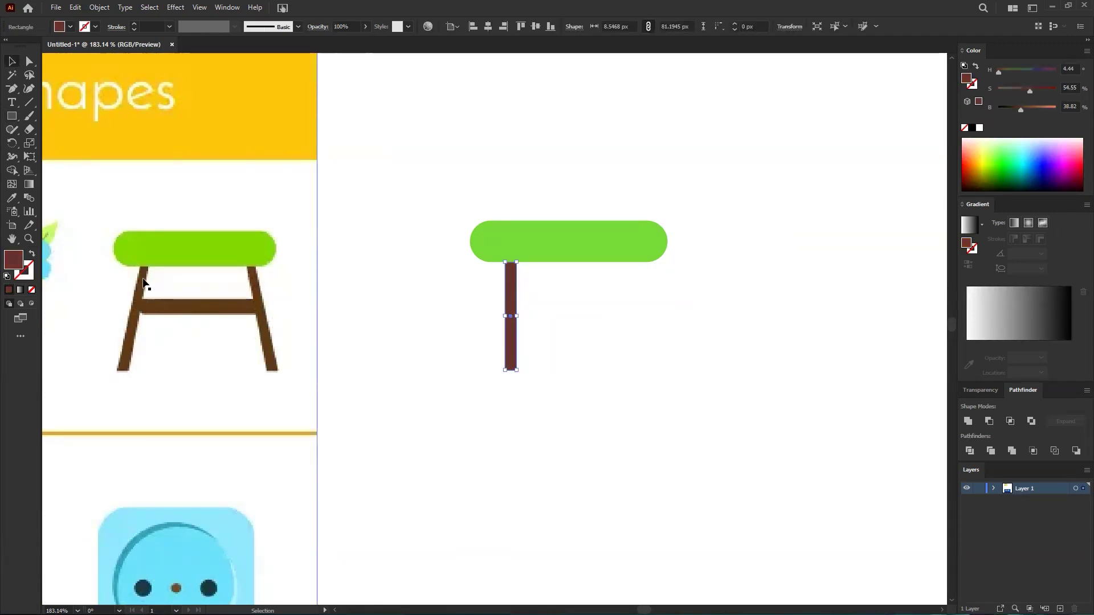
- Move the brown leg straight down to leave a gap beneath the green seat, and deselect it
key(ctrl+space)
drag(536, 356, 638, 351)
key(space)
drag(547, 304, 476, 372)
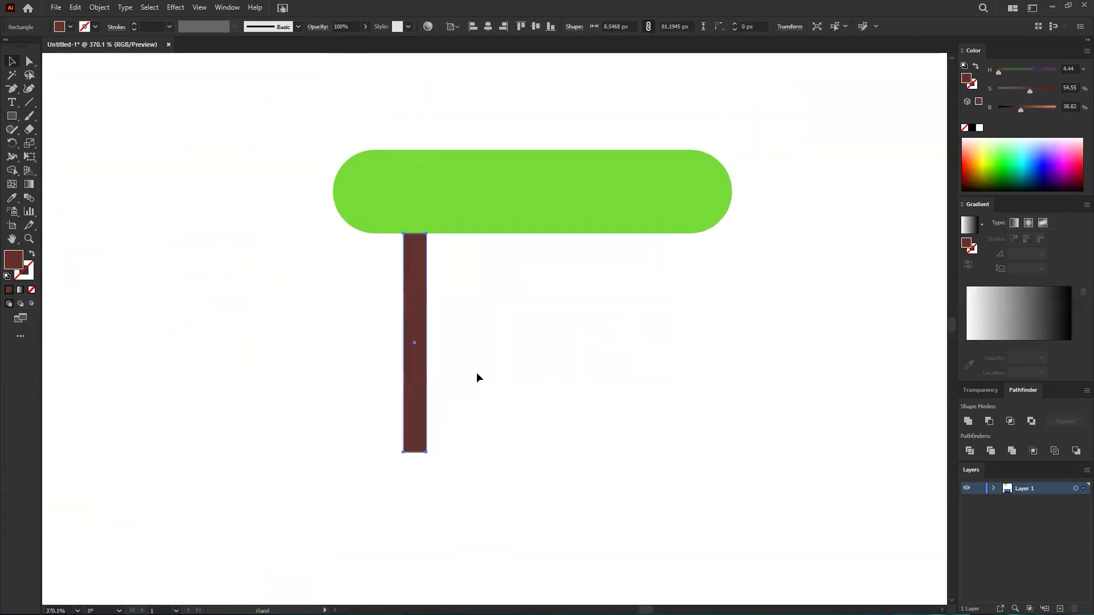
drag(415, 342, 415, 385)
click(470, 349)
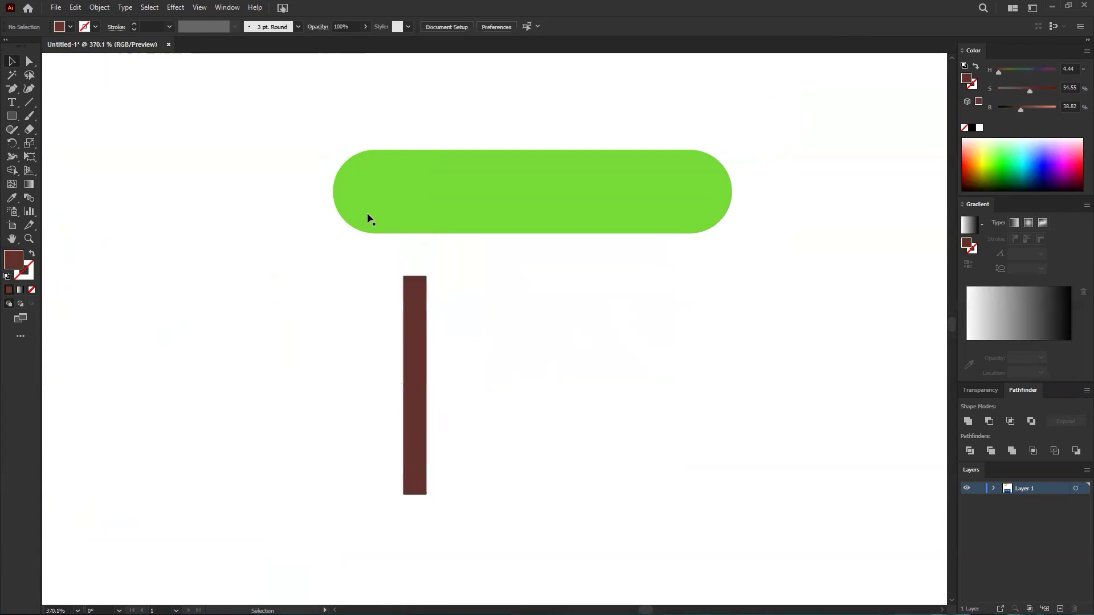
- Try slanting the brown leg by shifting its two bottom anchor points left with Direct Selection, and undo the slant
click(29, 60)
mouse_move(427, 277)
mouse_down()
mouse_move(522, 317)
mouse_move(505, 298)
mouse_move(427, 277)
mouse_up()
click(448, 274)
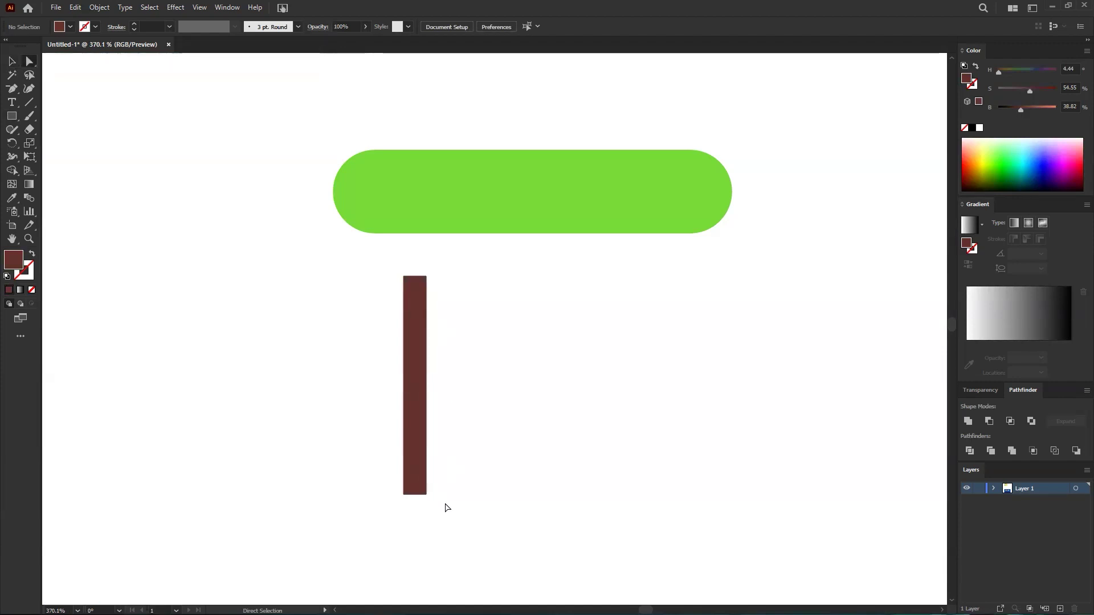
drag(448, 513, 334, 499)
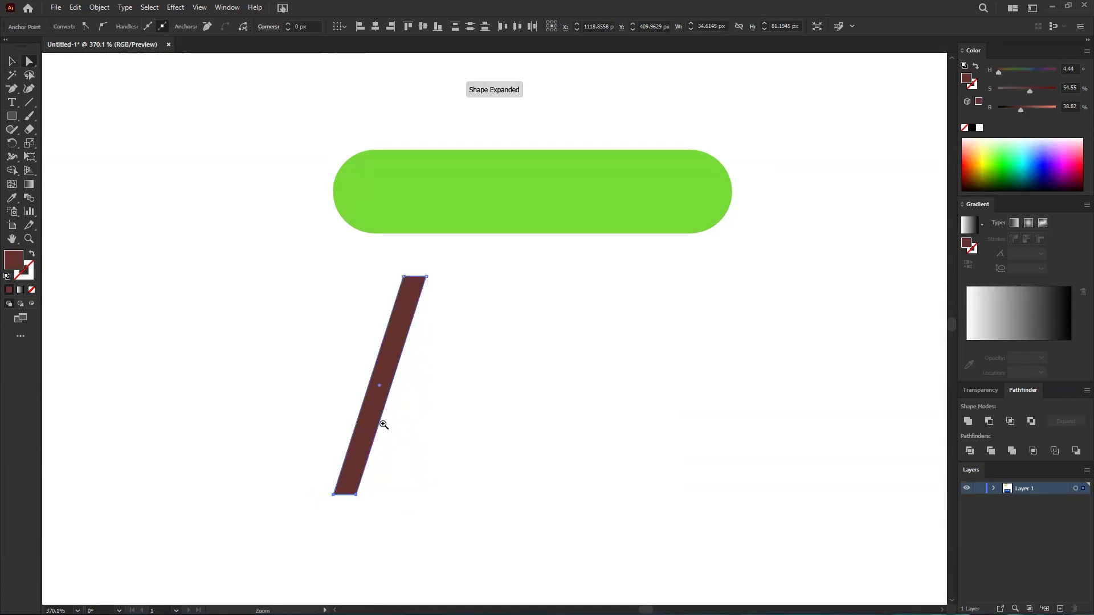
drag(433, 340, 319, 433)
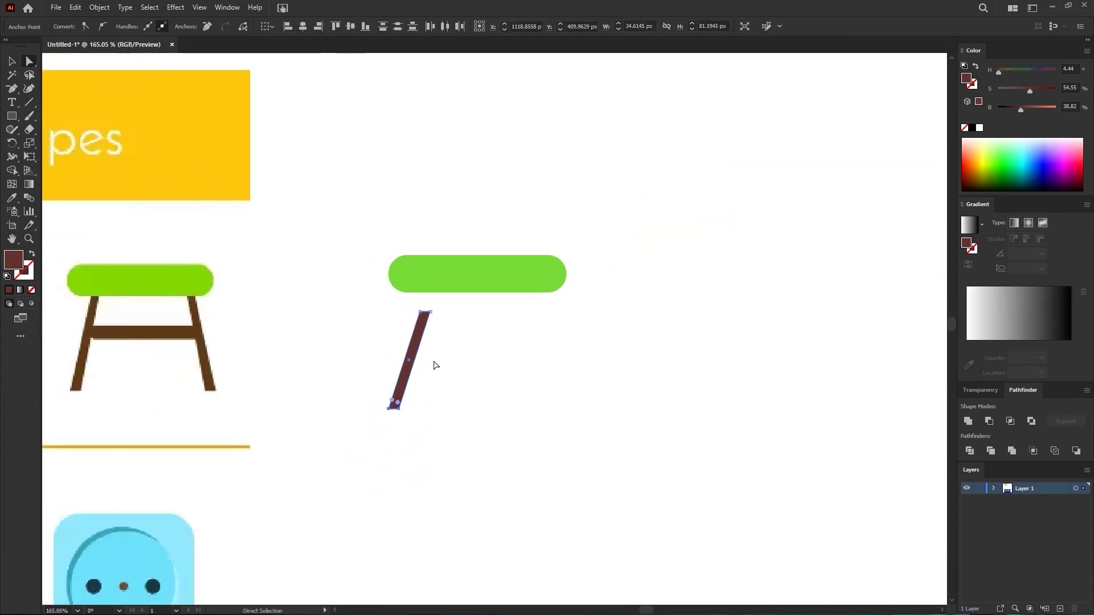
key(ctrl+z)
click(453, 362)
scroll(450, 364, up, 3)
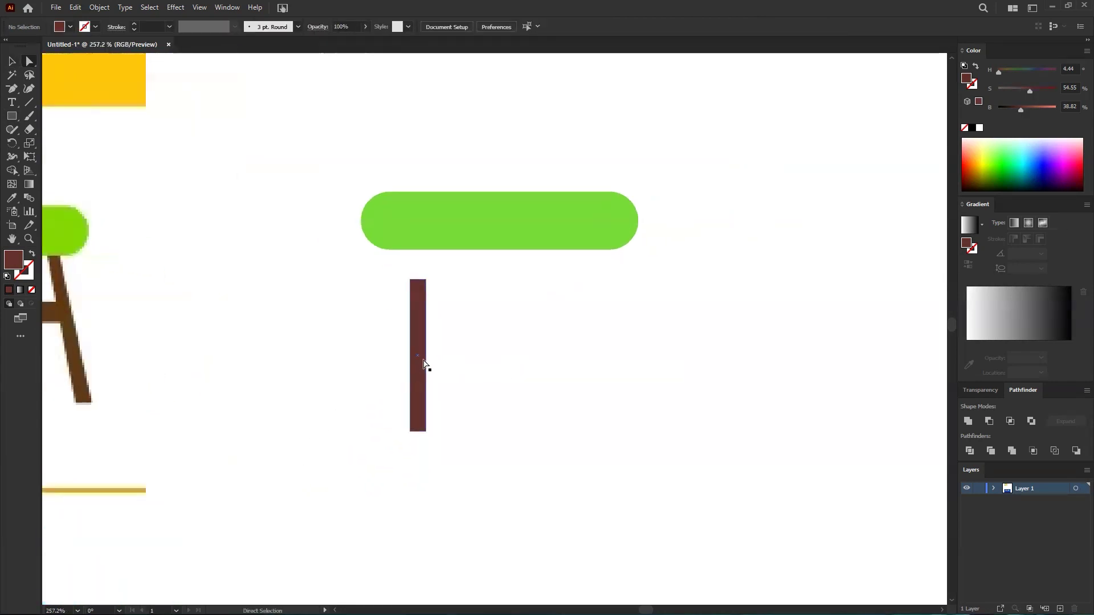
- Move the brown leg straight up until its top edge meets the underside of the green seat
click(12, 61)
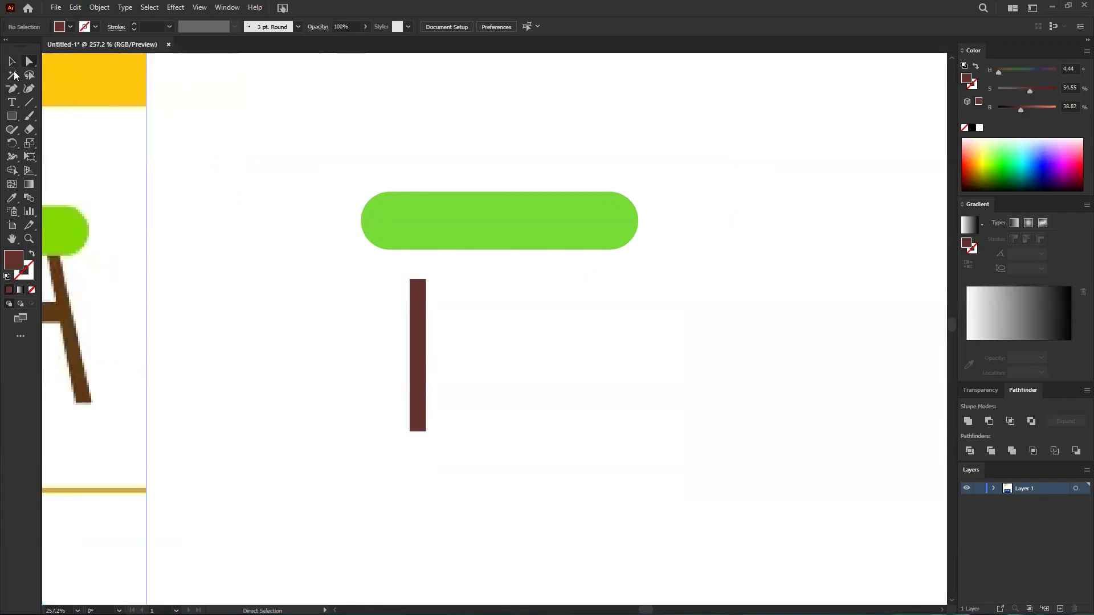
click(422, 367)
drag(427, 356, 421, 267)
scroll(423, 358, up, 2)
scroll(457, 278, down, 4)
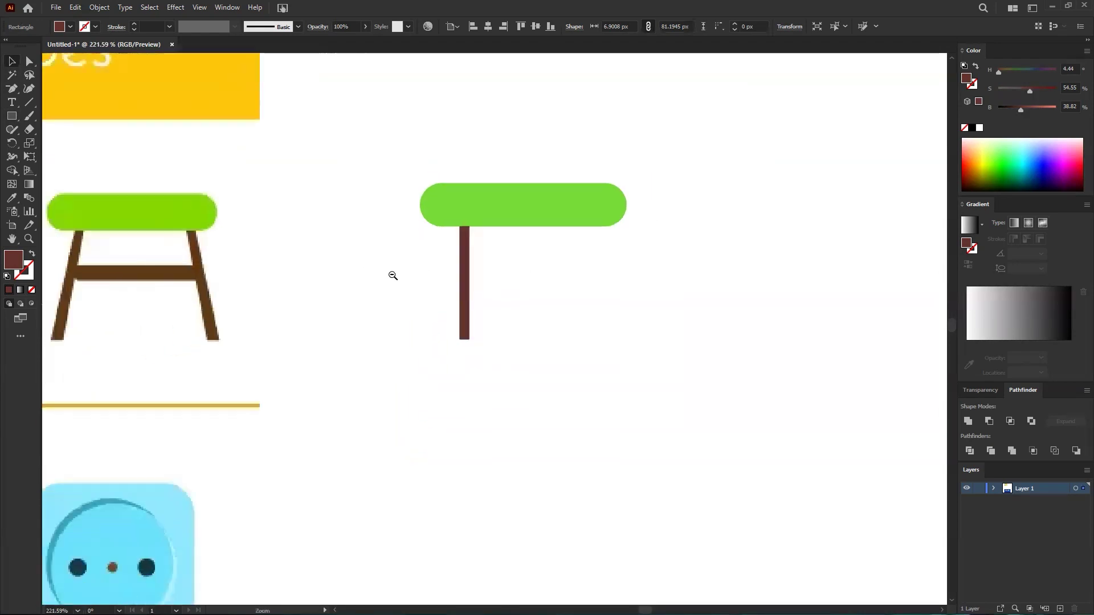
scroll(478, 271, up, 2)
drag(470, 259, 522, 205)
key(ctrl+z)
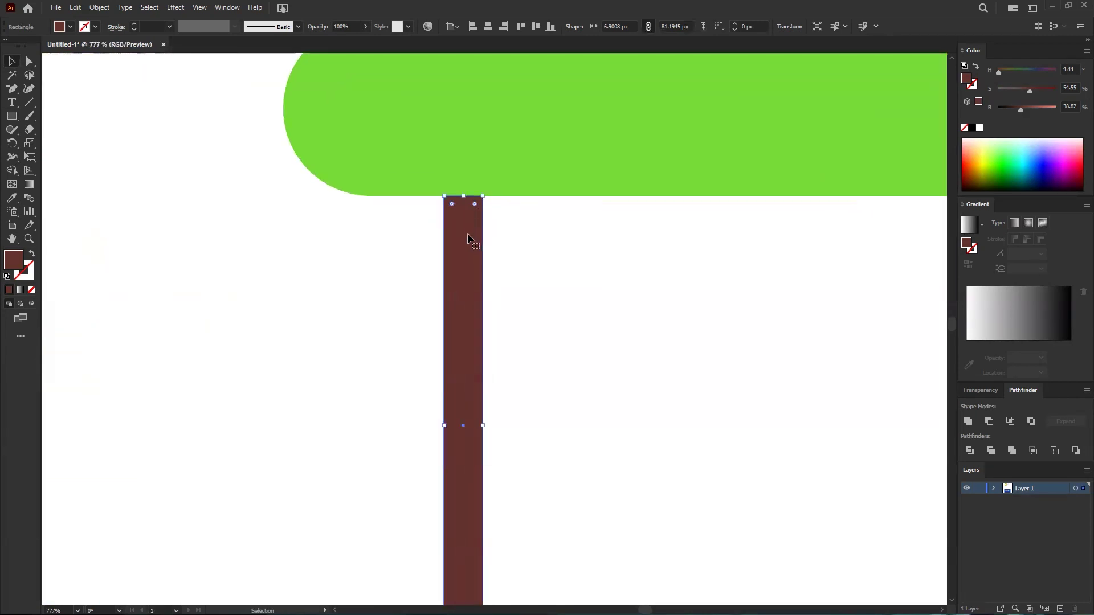
drag(486, 289, 425, 308)
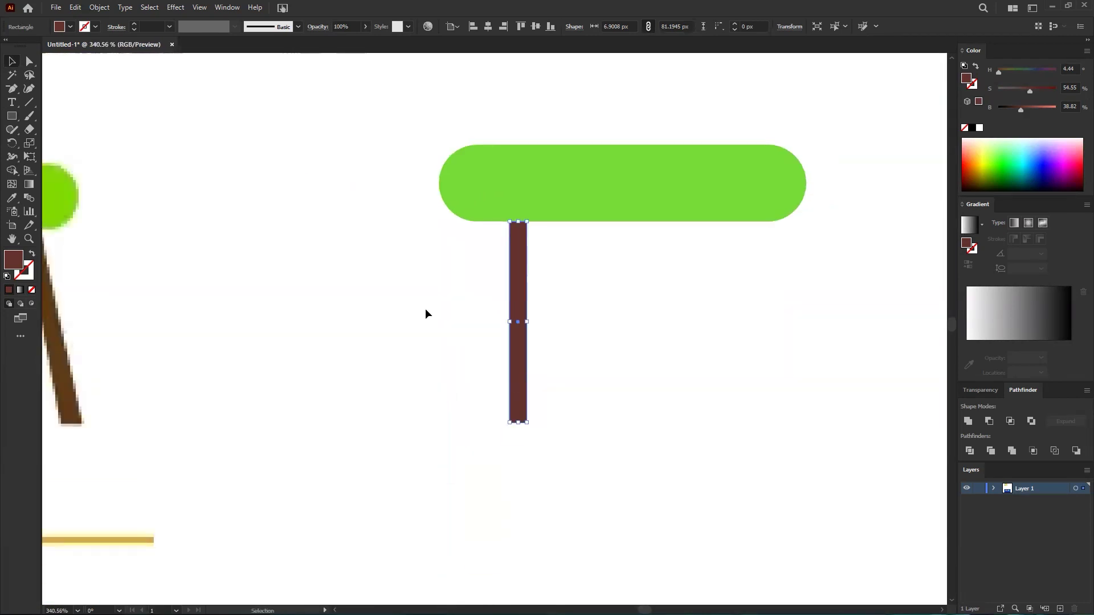
key(a)
key(z)
key(a)
drag(682, 295, 711, 321)
key(v)
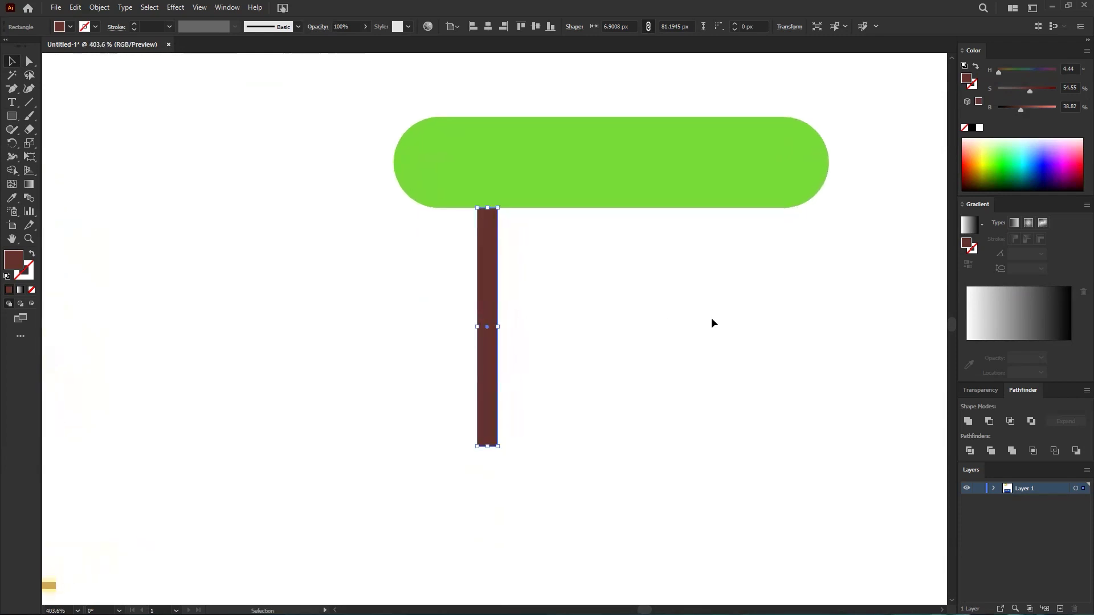
key(z)
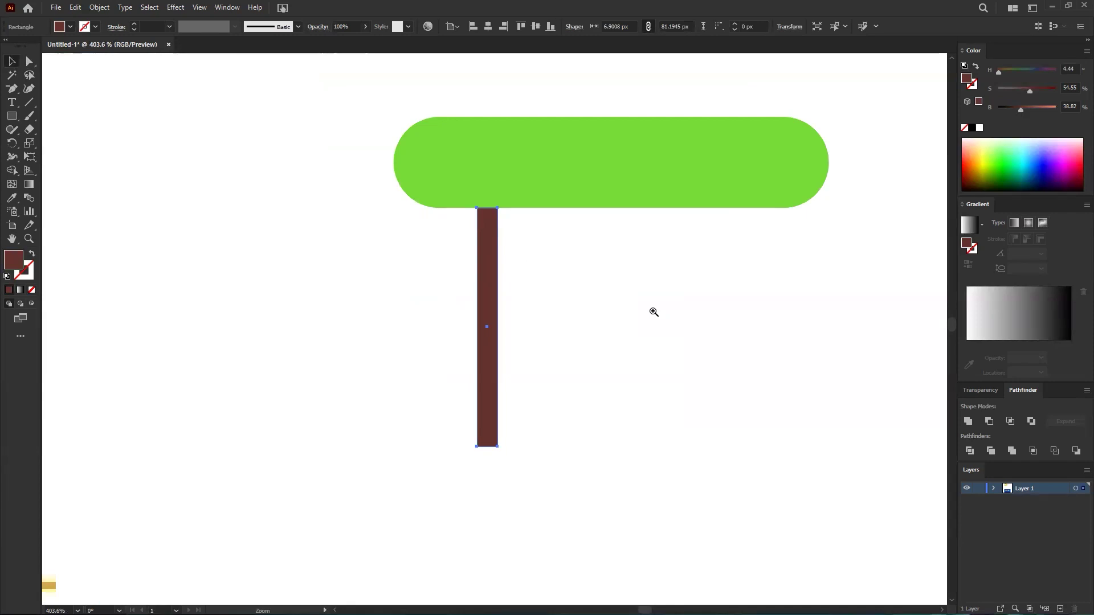
drag(657, 315, 572, 326)
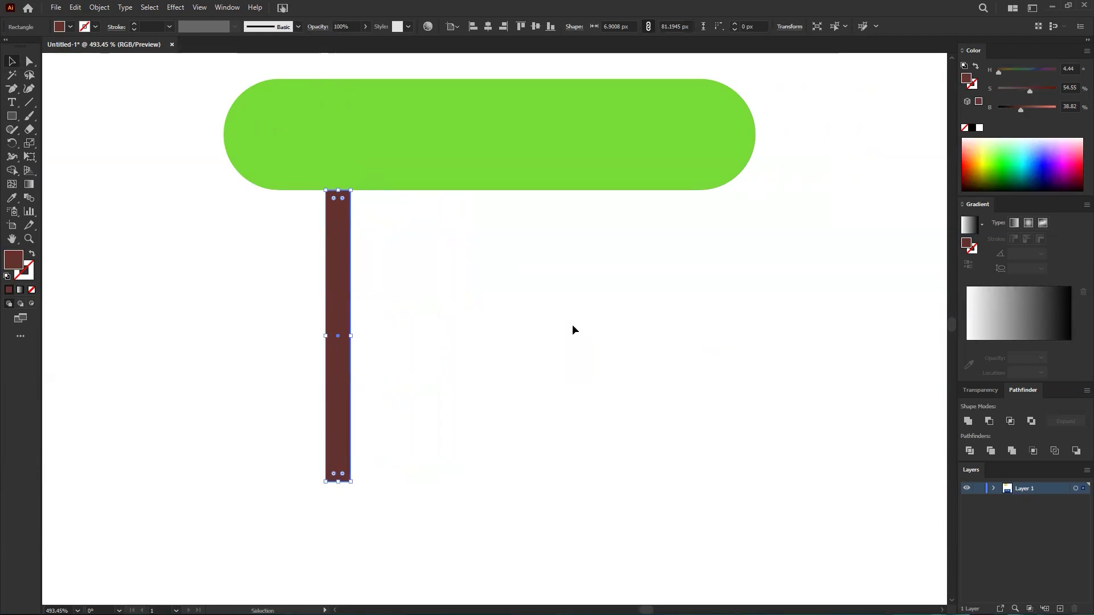
key(a)
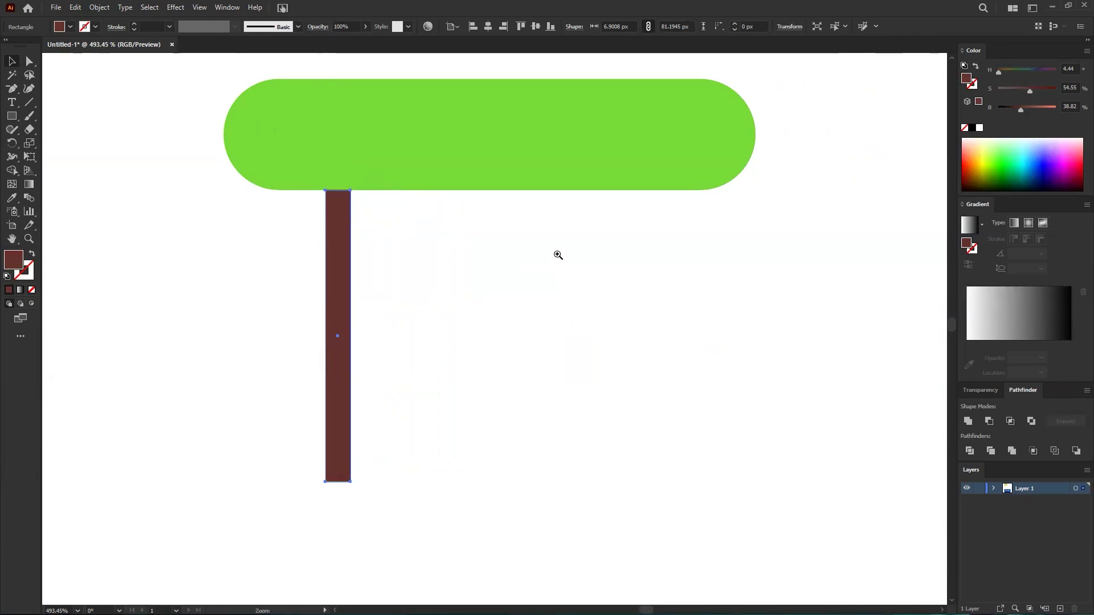
drag(558, 254, 532, 268)
key(v)
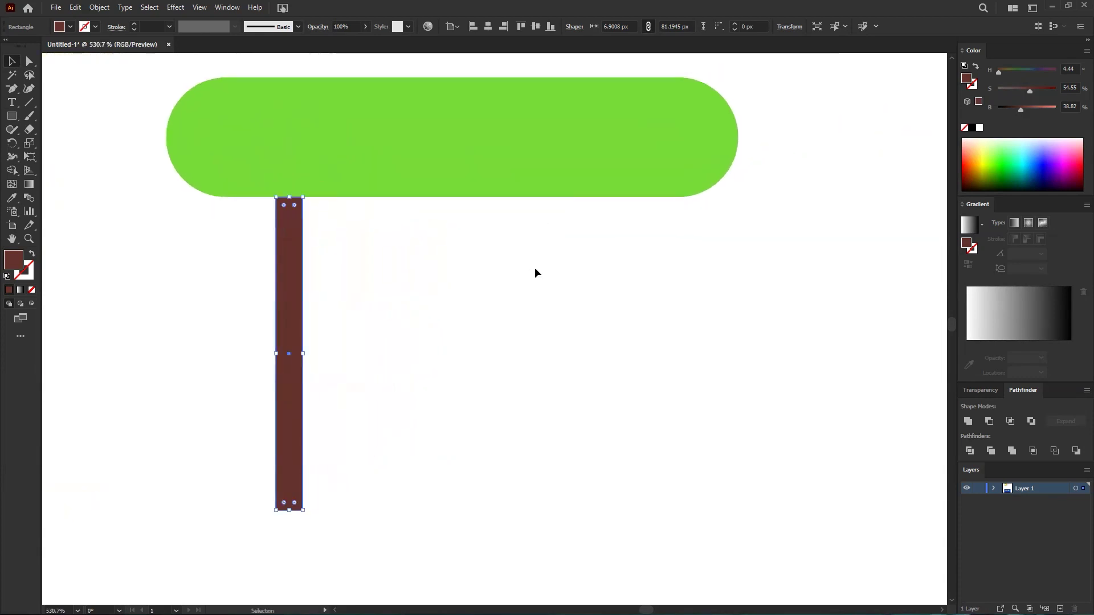
key(z)
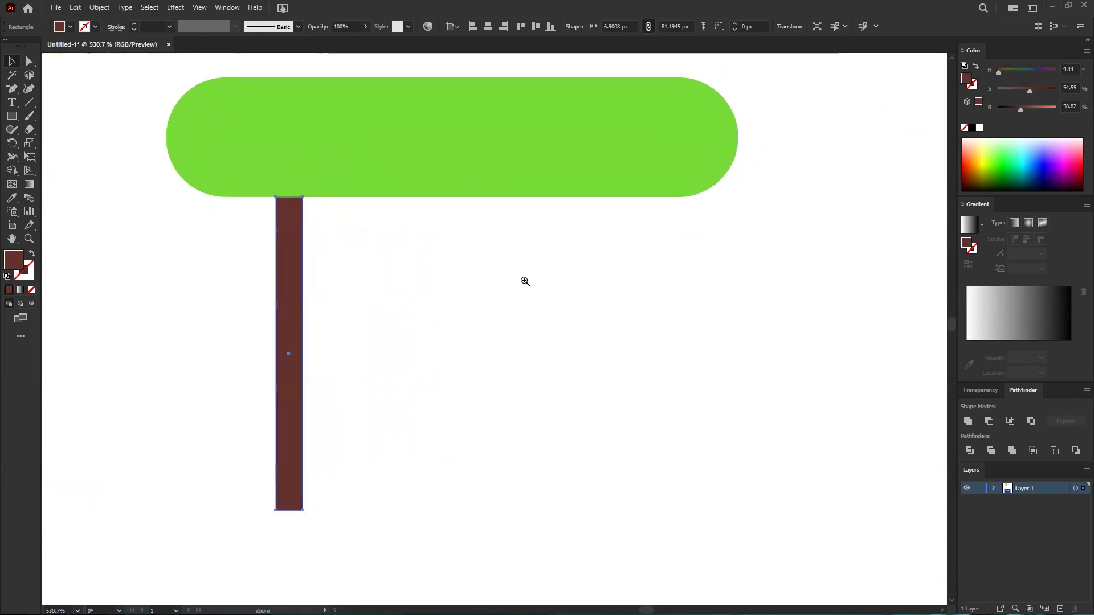
drag(521, 285, 472, 335)
key(space)
- Slant the leg by shifting its two bottom anchor points horizontally to the left with Direct Selection, and deselect it
click(472, 334)
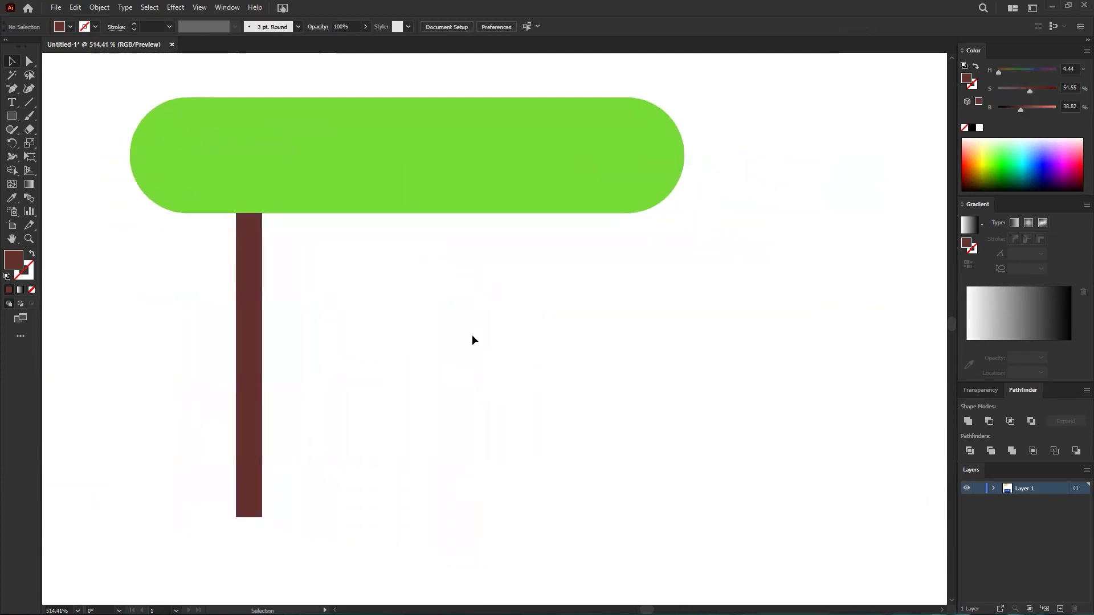
click(29, 62)
drag(283, 538, 200, 520)
key(ctrl+z)
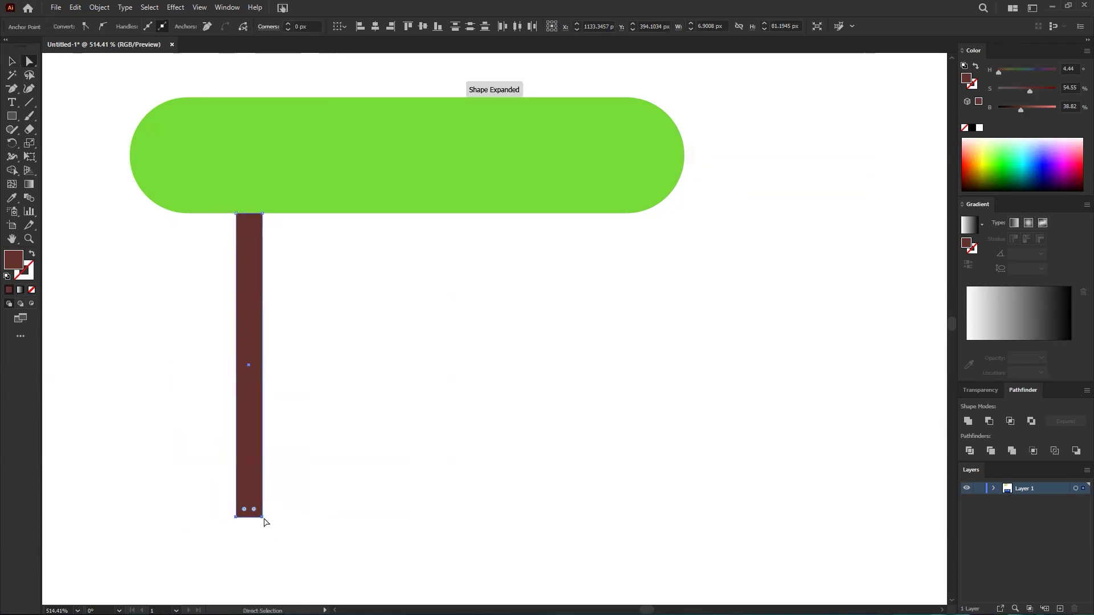
shift+click(262, 518)
drag(263, 518, 146, 494)
key(ctrl+z)
key(ctrl+z)
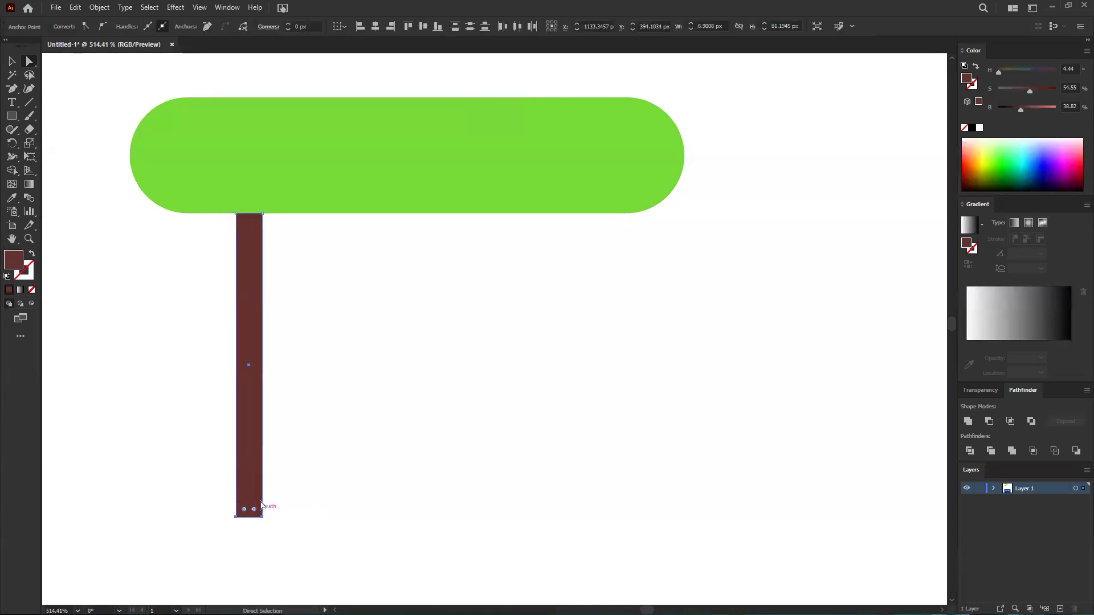
drag(261, 523, 183, 516)
click(410, 385)
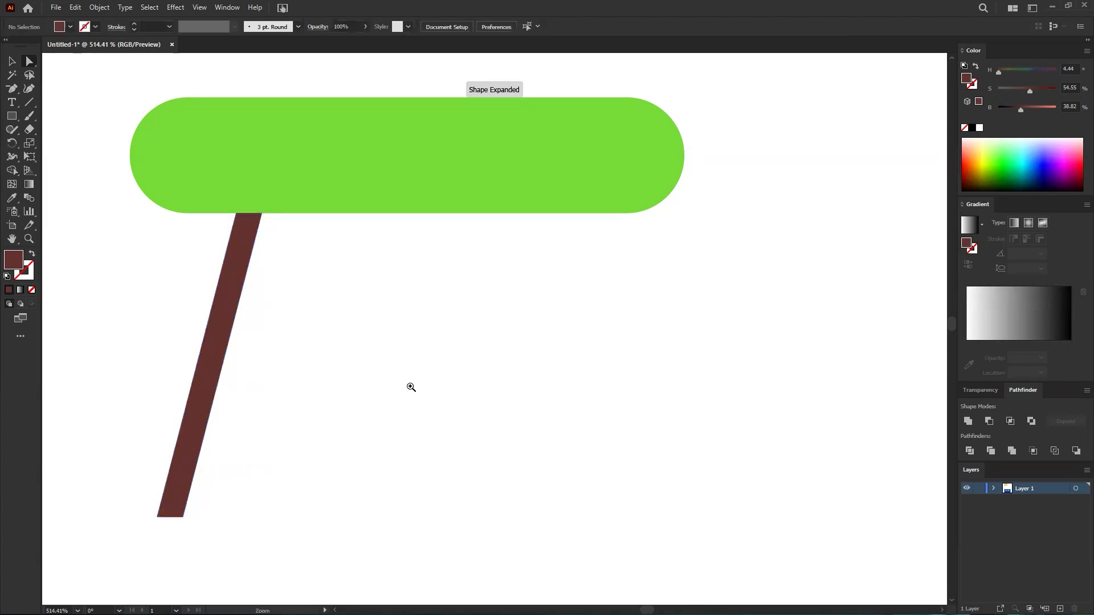
- Duplicate the slanted leg straight across to the right beneath the seat's right part, and deselect the copy
scroll(406, 384, down, 5)
drag(204, 438, 367, 404)
scroll(517, 335, up, 1)
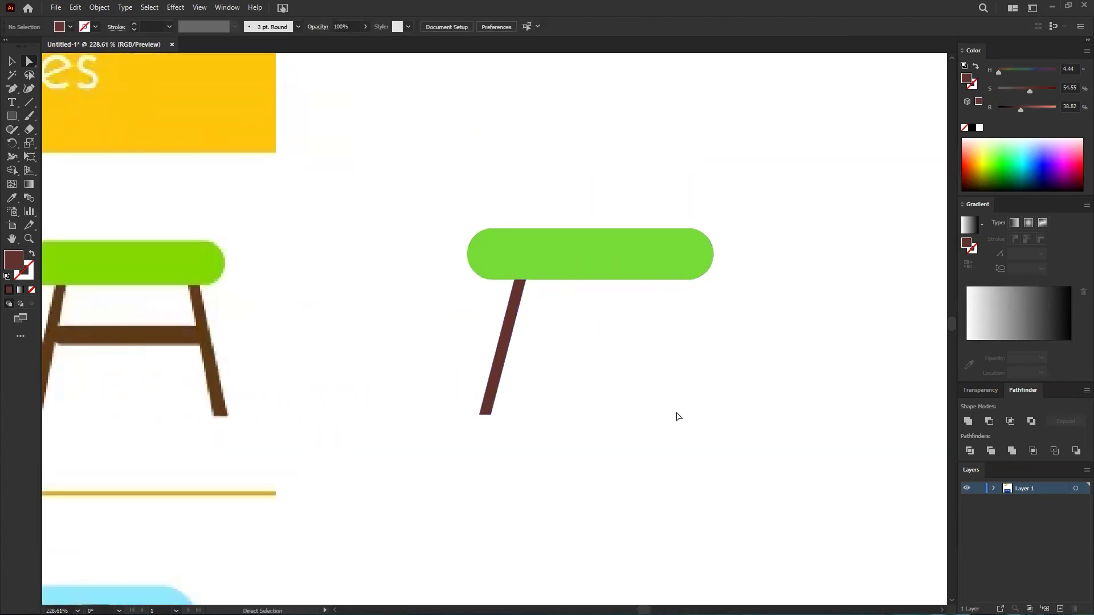
scroll(678, 342, up, 2)
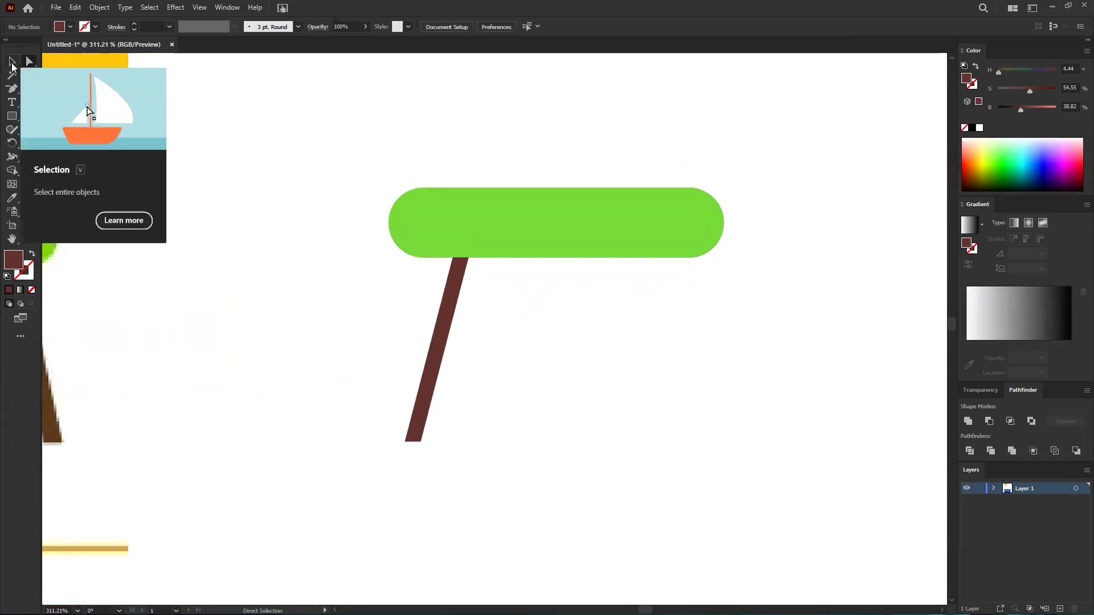
click(12, 61)
drag(537, 318, 447, 330)
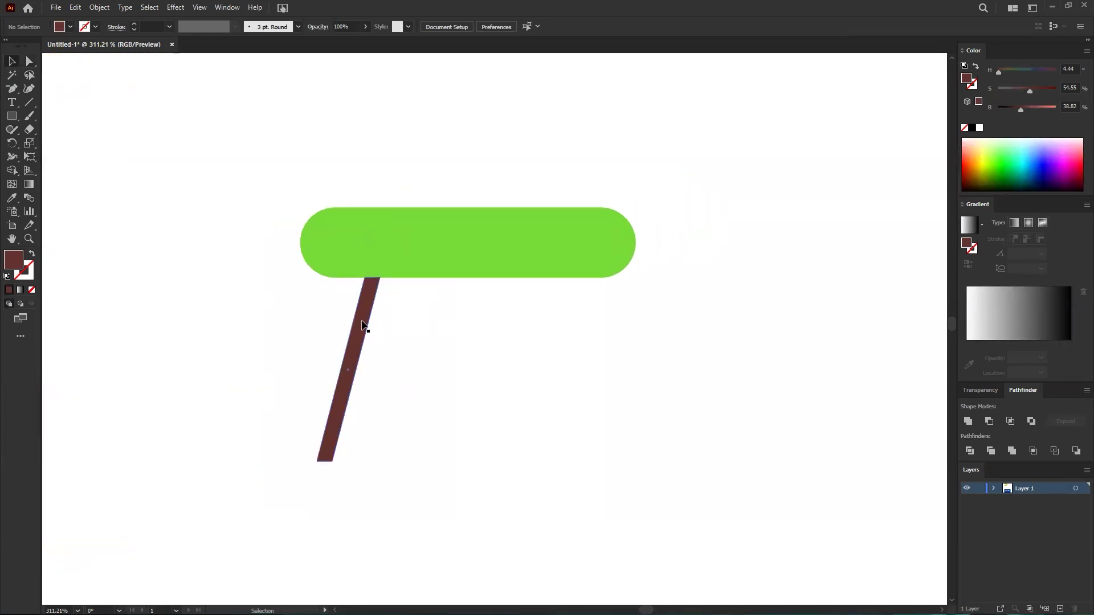
drag(367, 324, 381, 320)
key(ctrl+z)
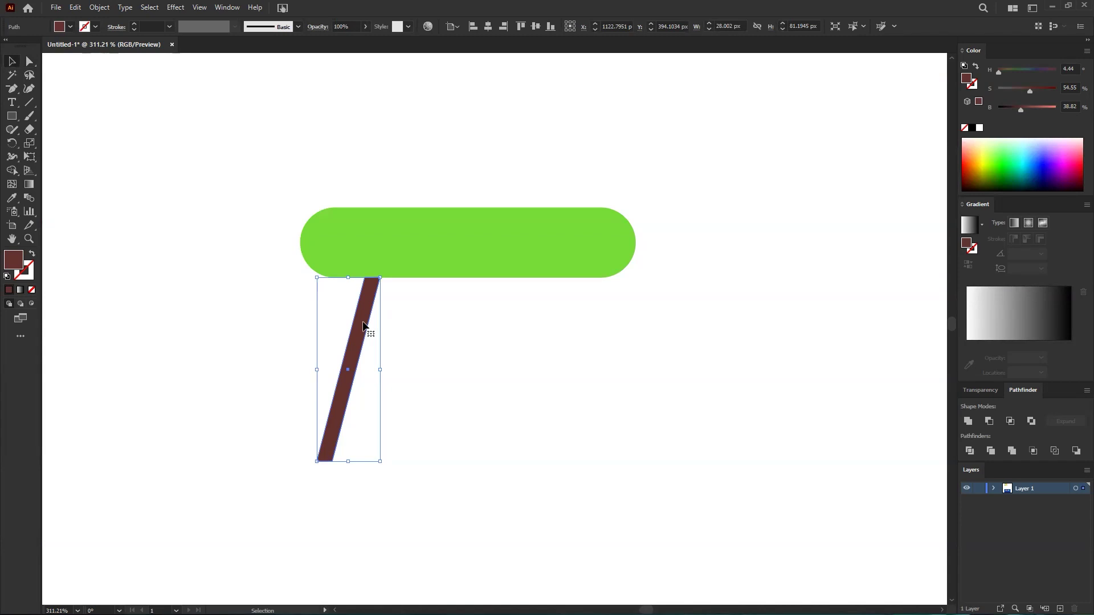
click(434, 352)
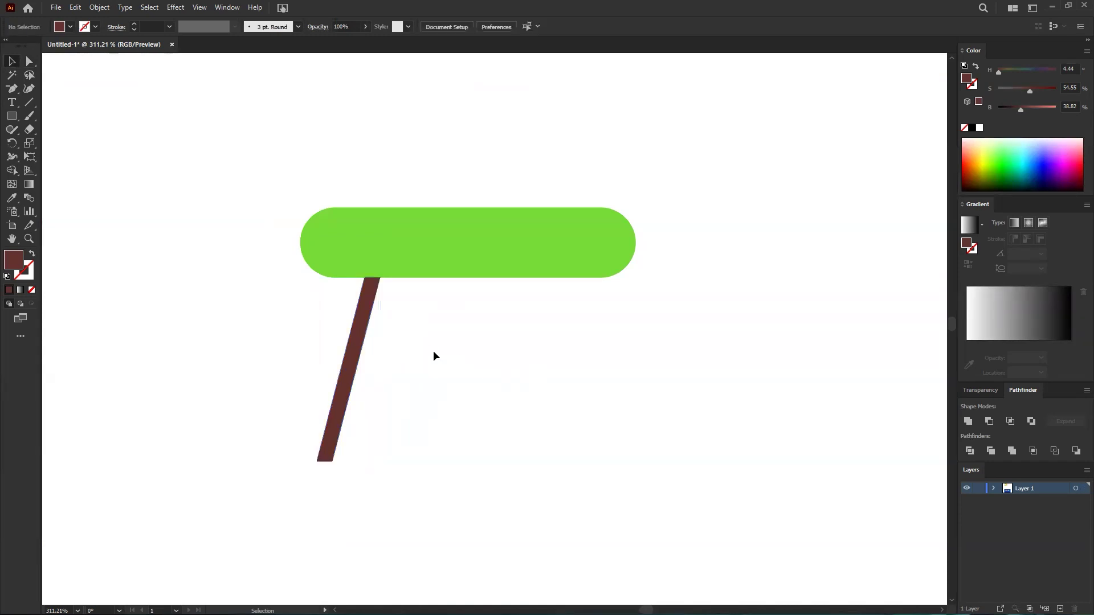
click(353, 330)
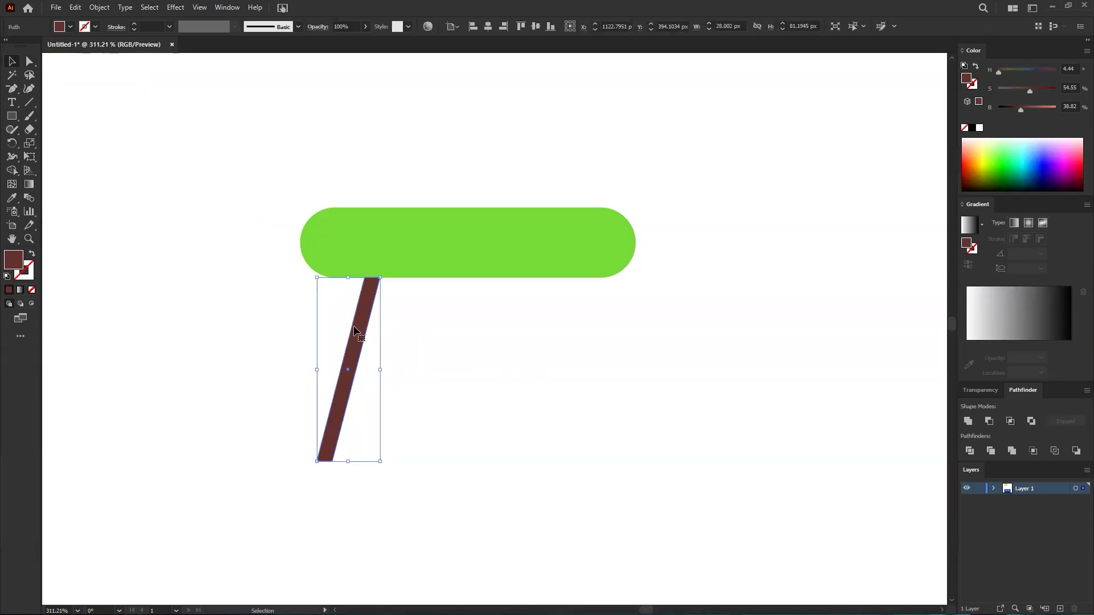
drag(360, 332, 549, 384)
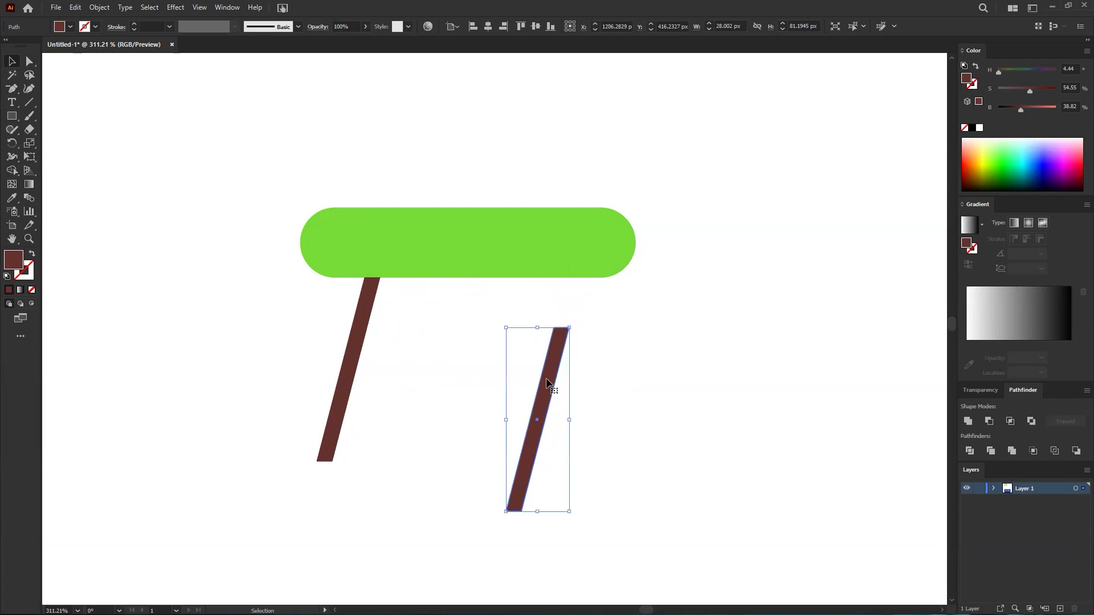
key(ctrl+z)
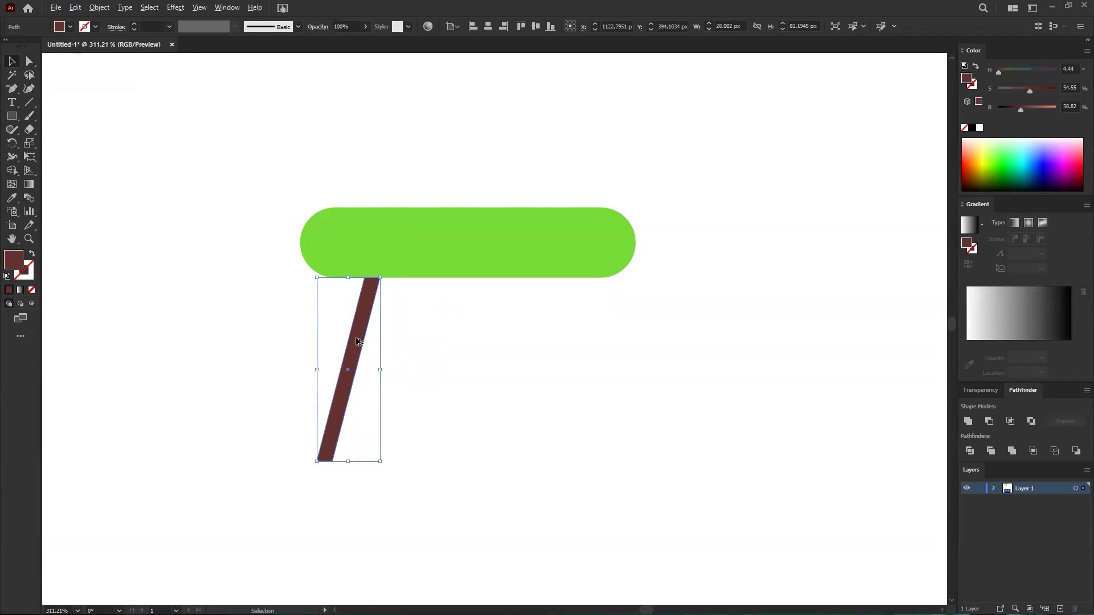
drag(359, 342, 562, 346)
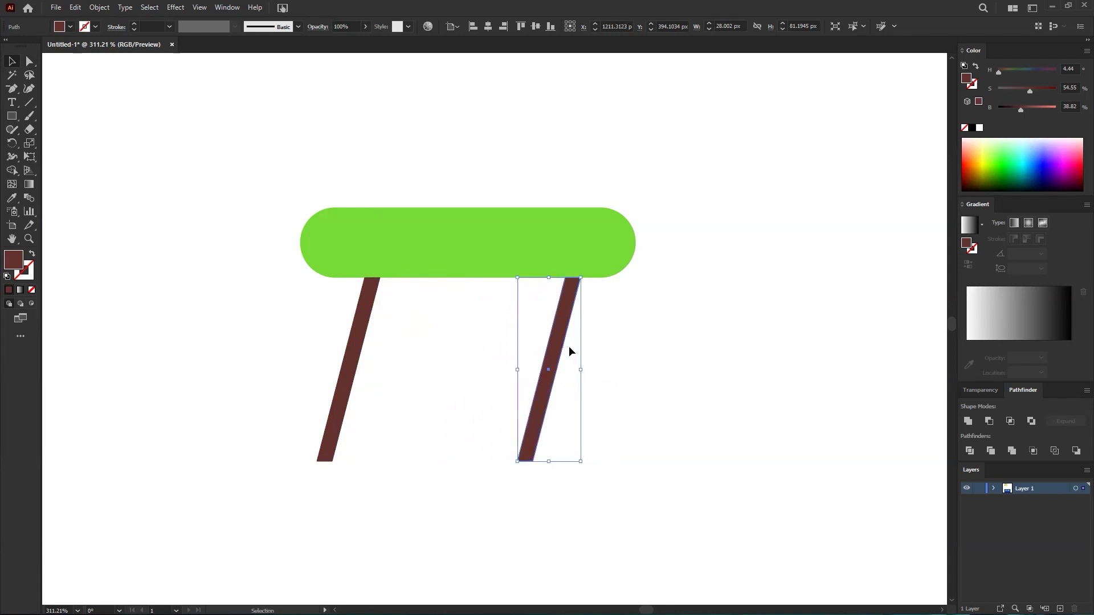
click(590, 385)
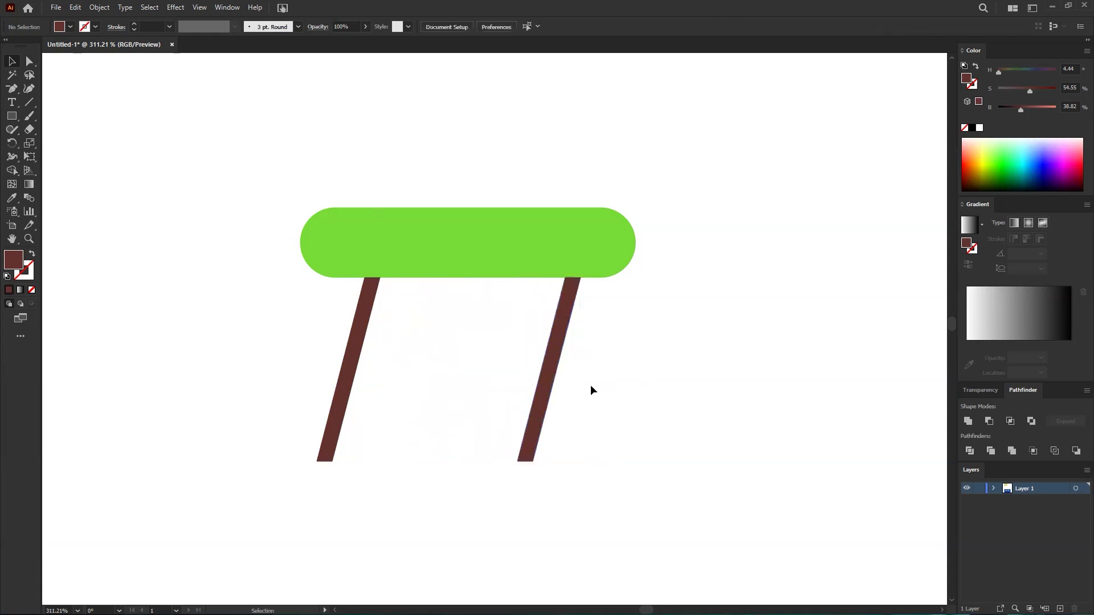
- Try reflecting the copied right leg across the vertical axis
right_click(549, 372)
mouse_move(604, 296)
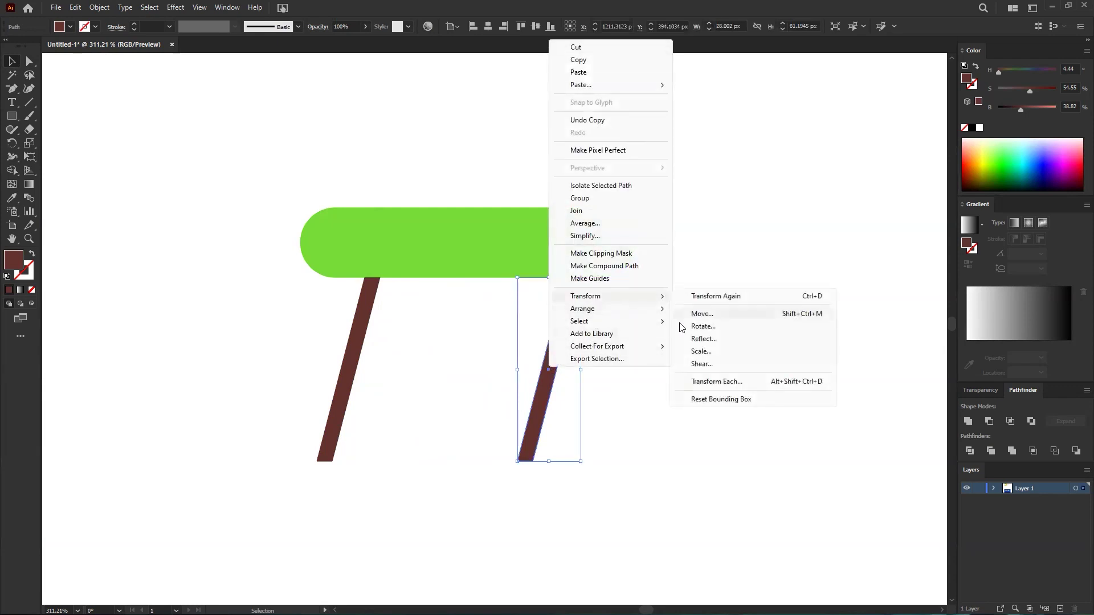
click(701, 339)
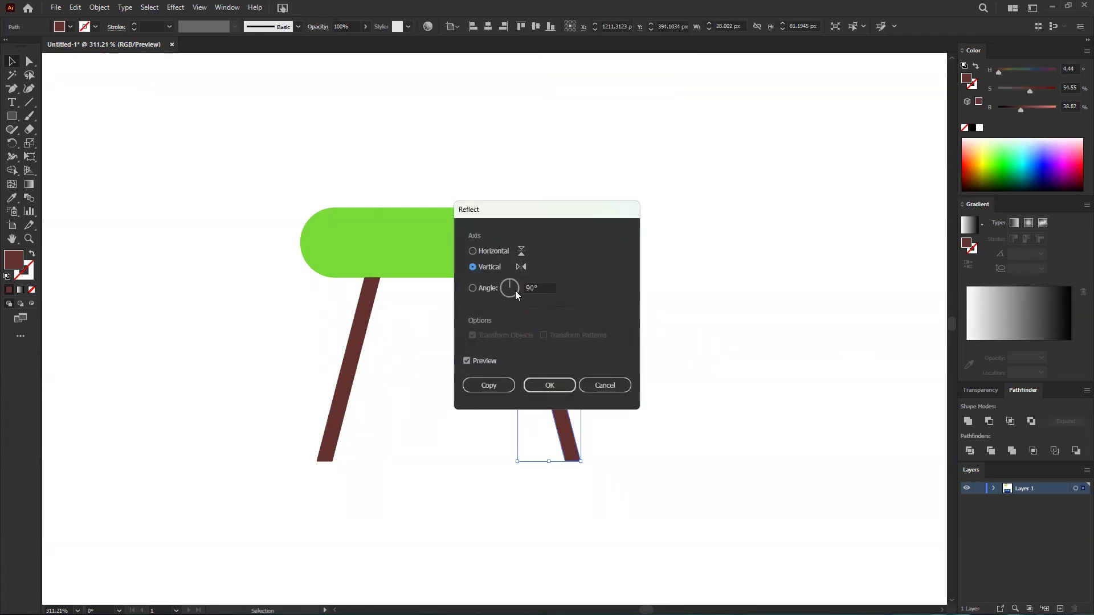
click(551, 386)
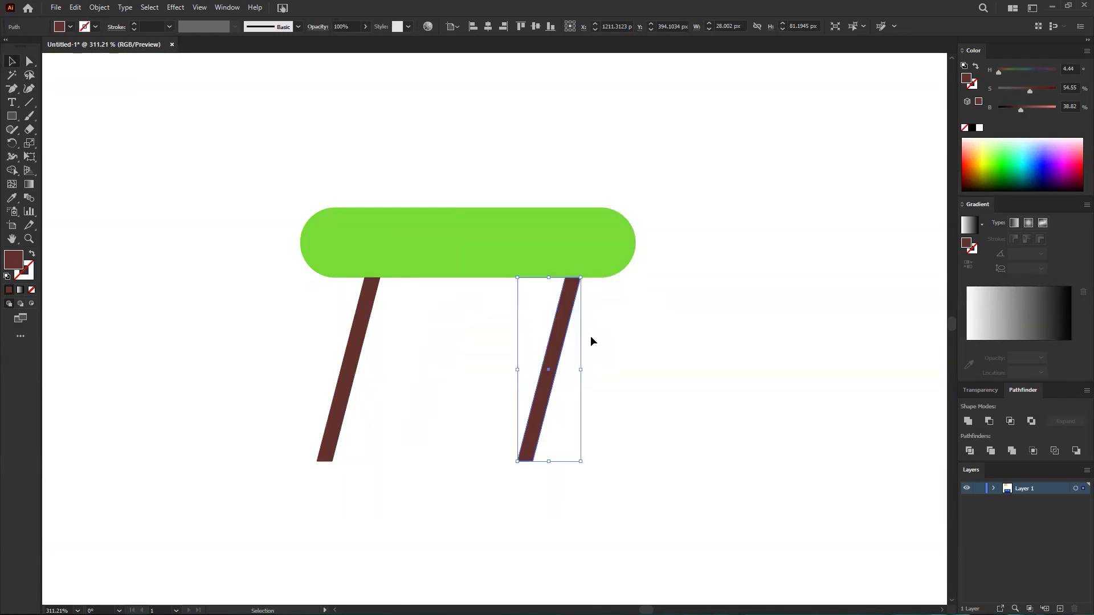
- Mirror the right leg with the Reflect tool's vertical axis option so it slants opposite to the left leg
click(13, 147)
click(51, 157)
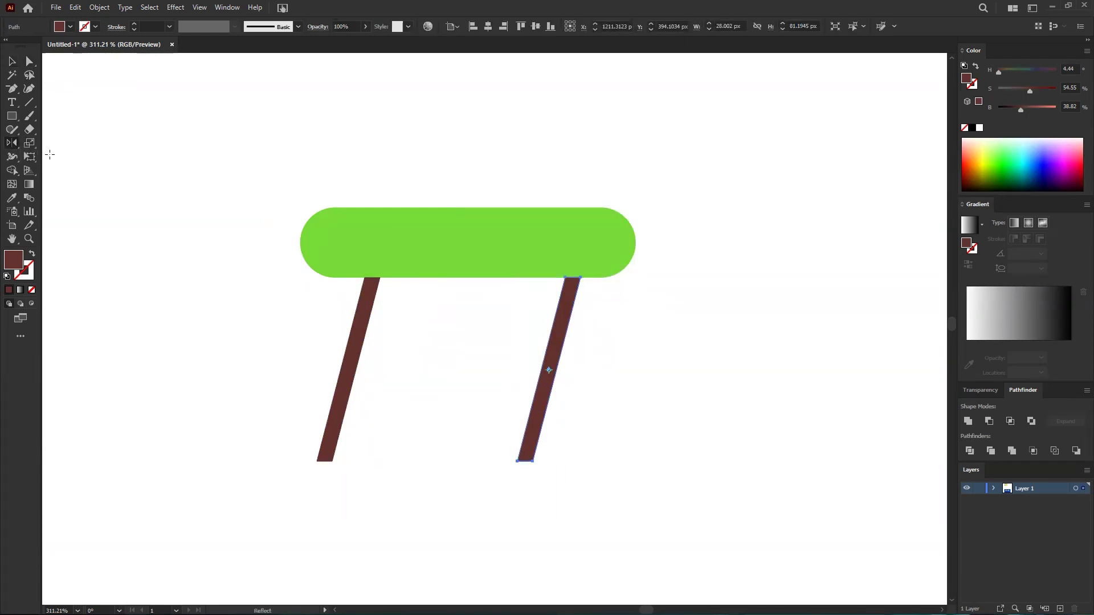
double_click(12, 143)
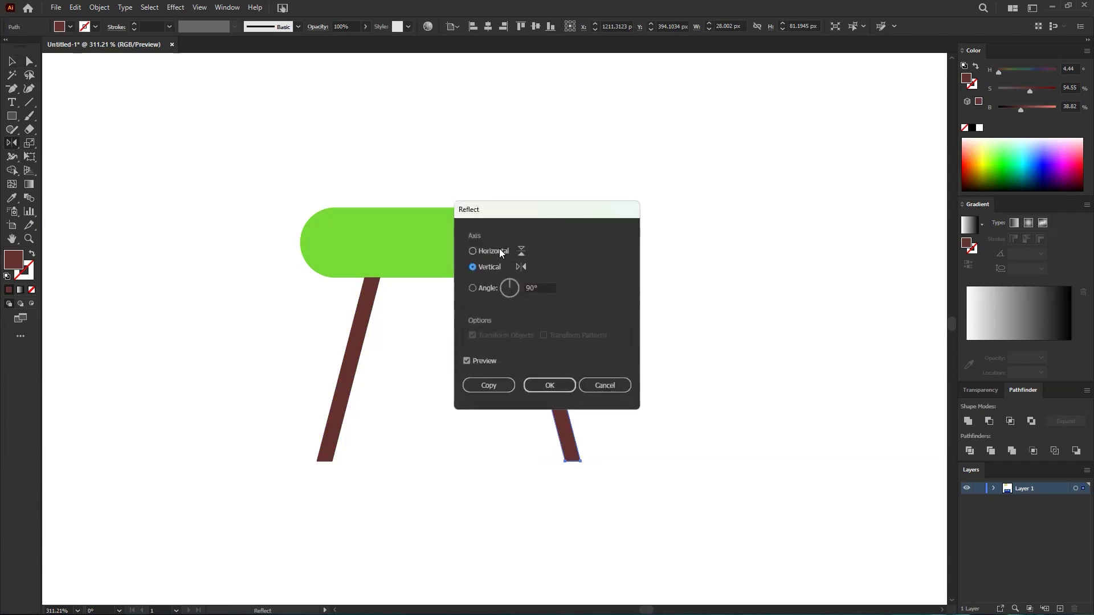
drag(524, 214, 817, 273)
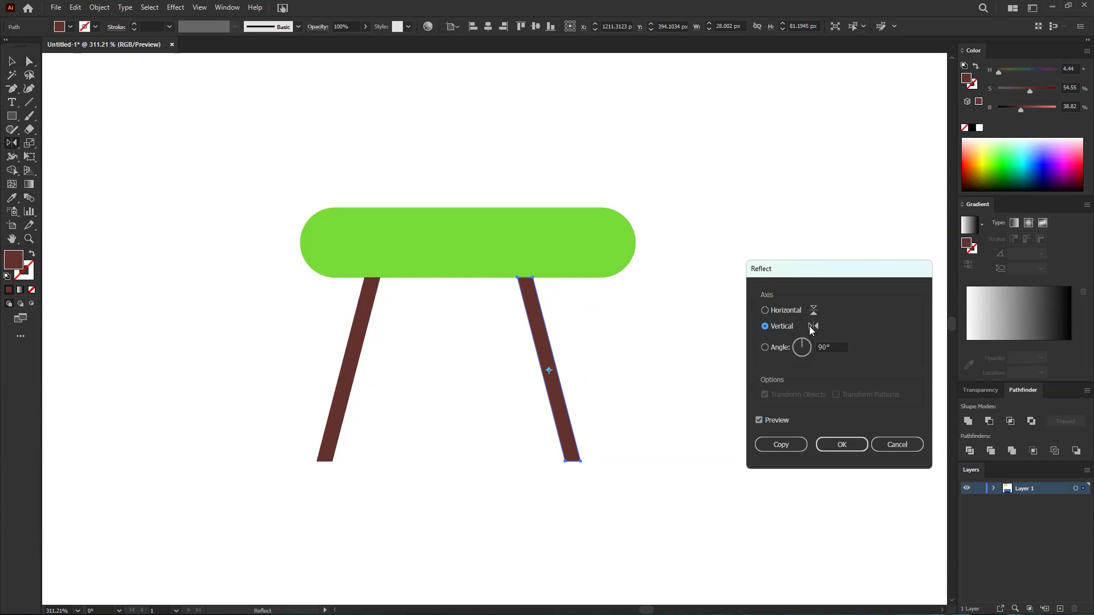
click(813, 311)
click(842, 444)
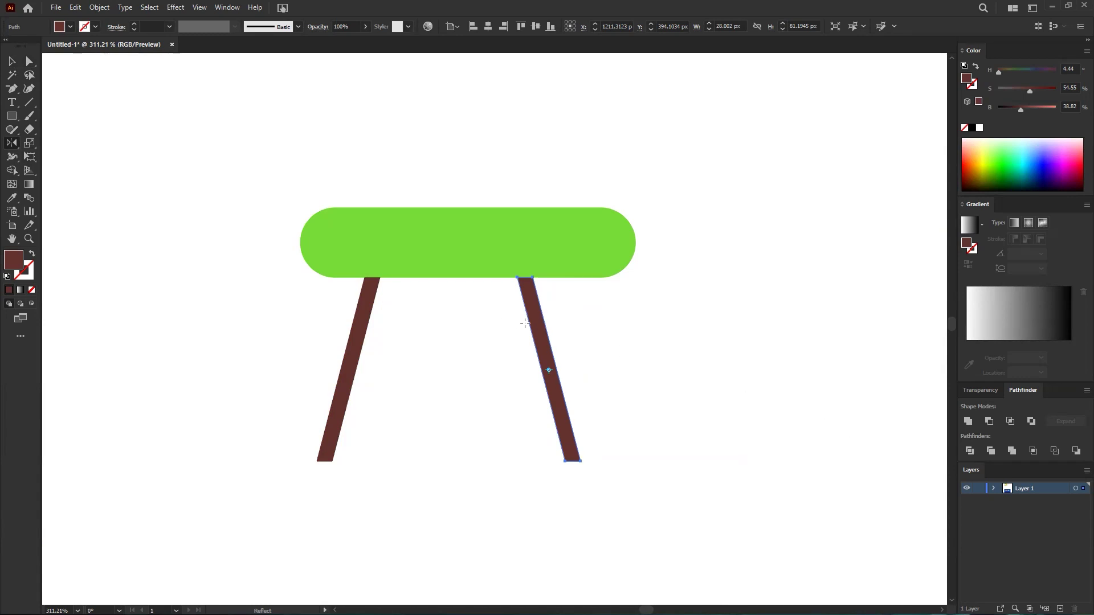
- Move the mirrored leg horizontally toward the seat's right end to balance the left leg, and deselect it
click(12, 61)
drag(546, 353, 573, 347)
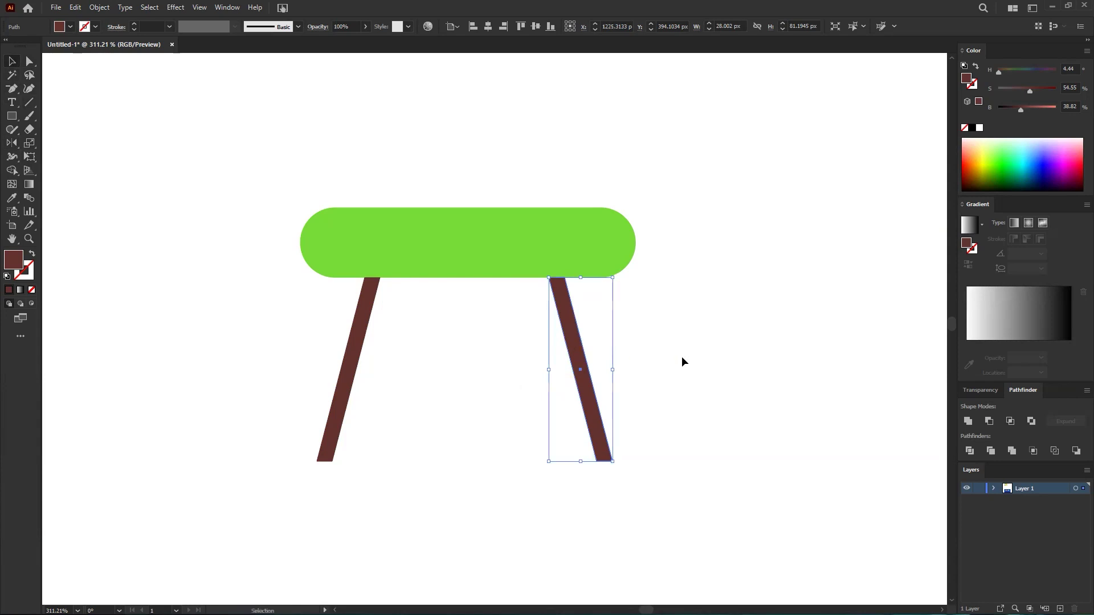
click(681, 357)
- Draw a brown crossbar rectangle about 98.7 by 9.1 px between the two legs, overlapping both of them
drag(527, 300, 488, 315)
scroll(490, 315, down, 1)
scroll(488, 340, up, 3)
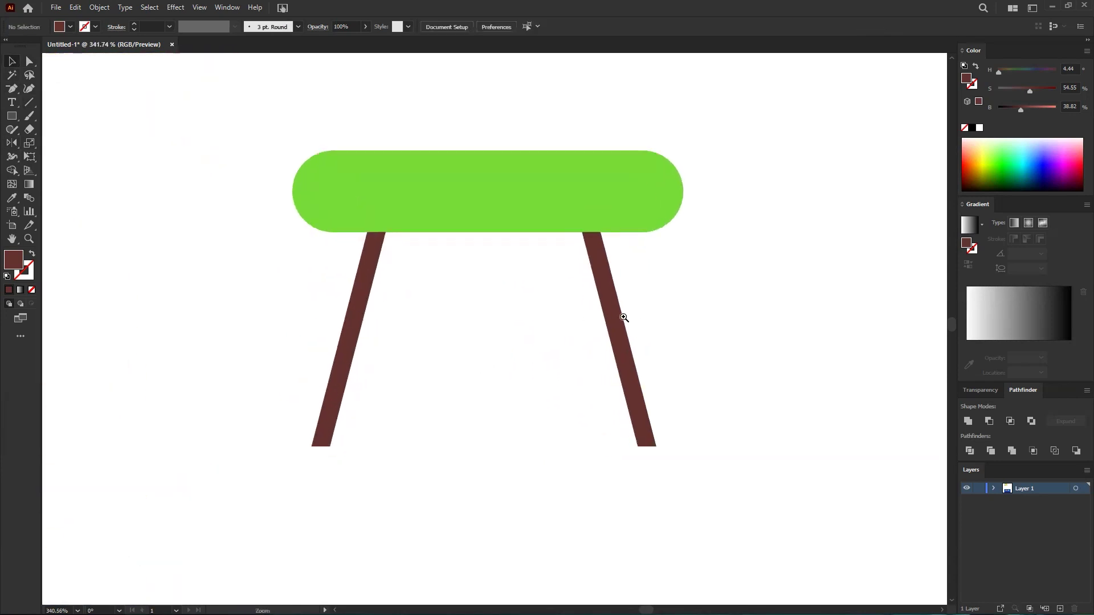
click(10, 118)
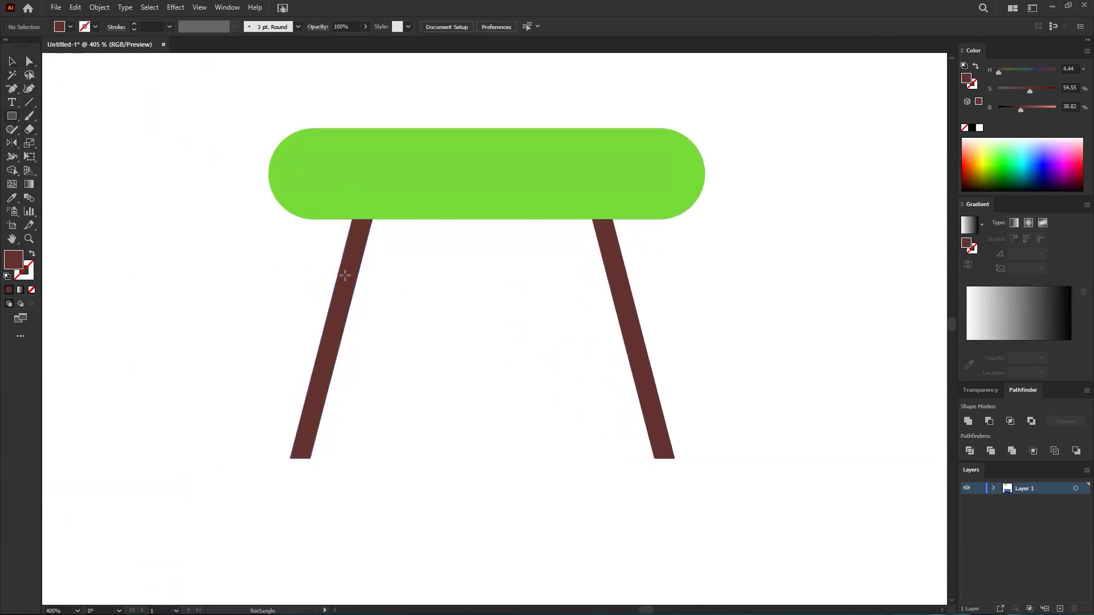
drag(338, 301, 628, 328)
key(a)
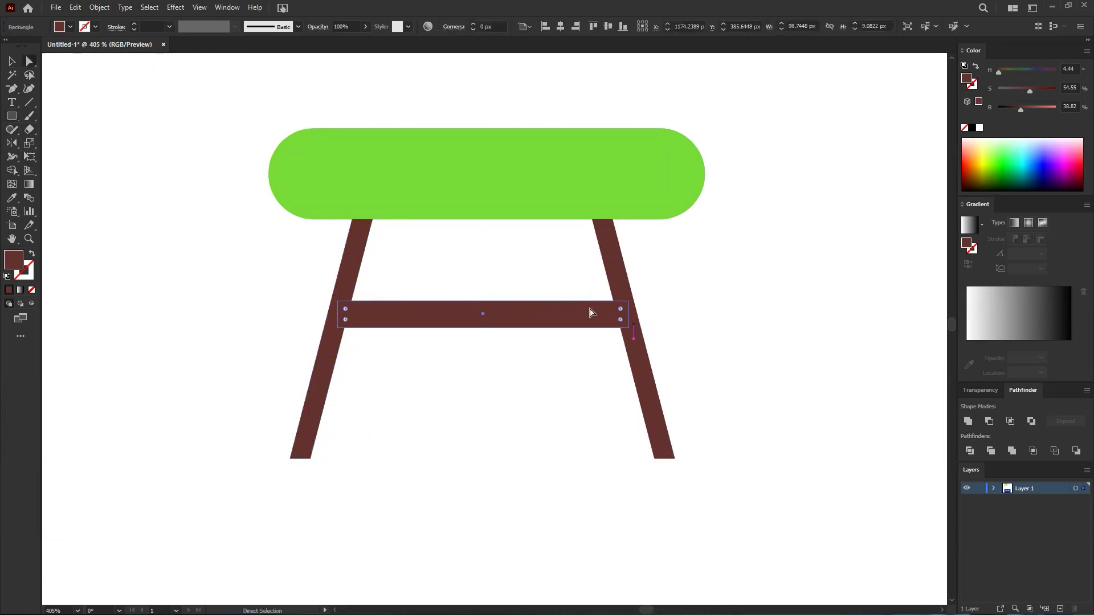
- Recolor the stool's legs and crossbar with the lighter brown #753632
drag(533, 314, 248, 333)
key(v)
click(680, 321)
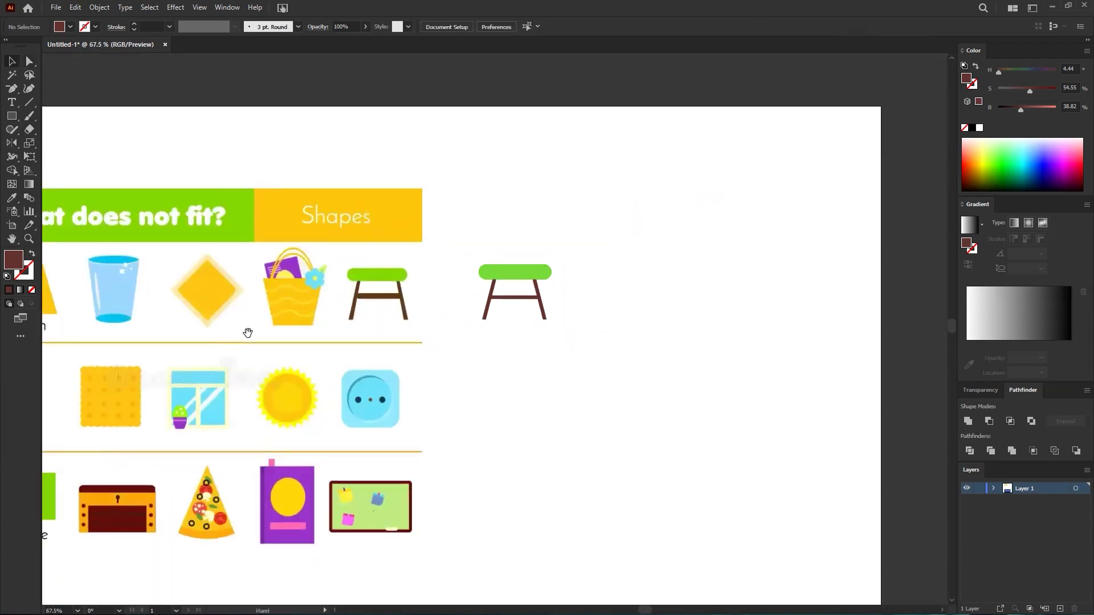
scroll(535, 302, up, 8)
drag(644, 463, 230, 271)
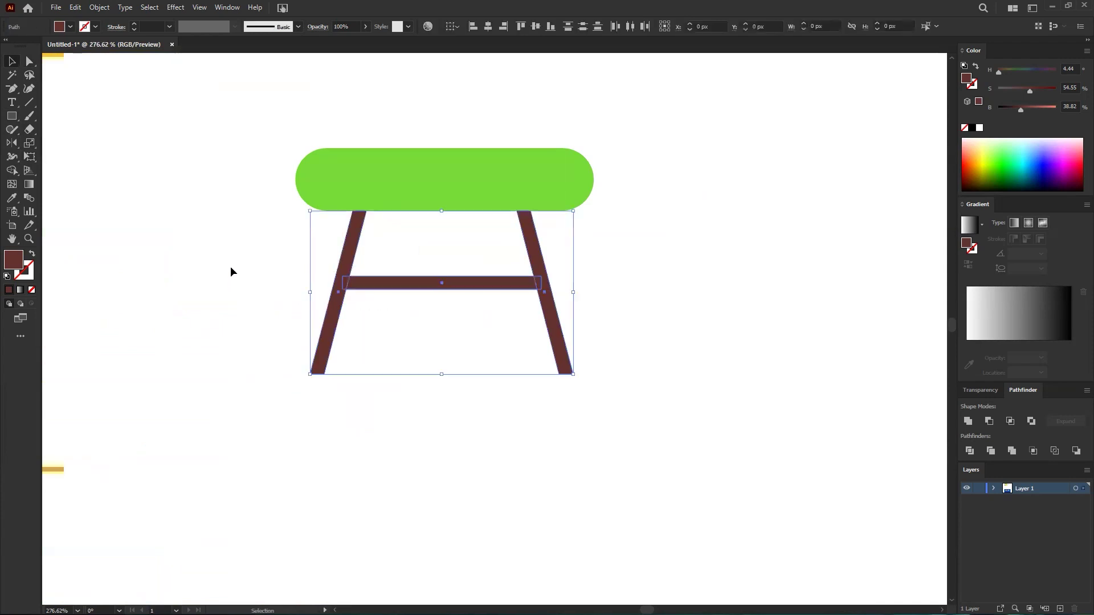
double_click(13, 260)
drag(445, 402, 449, 396)
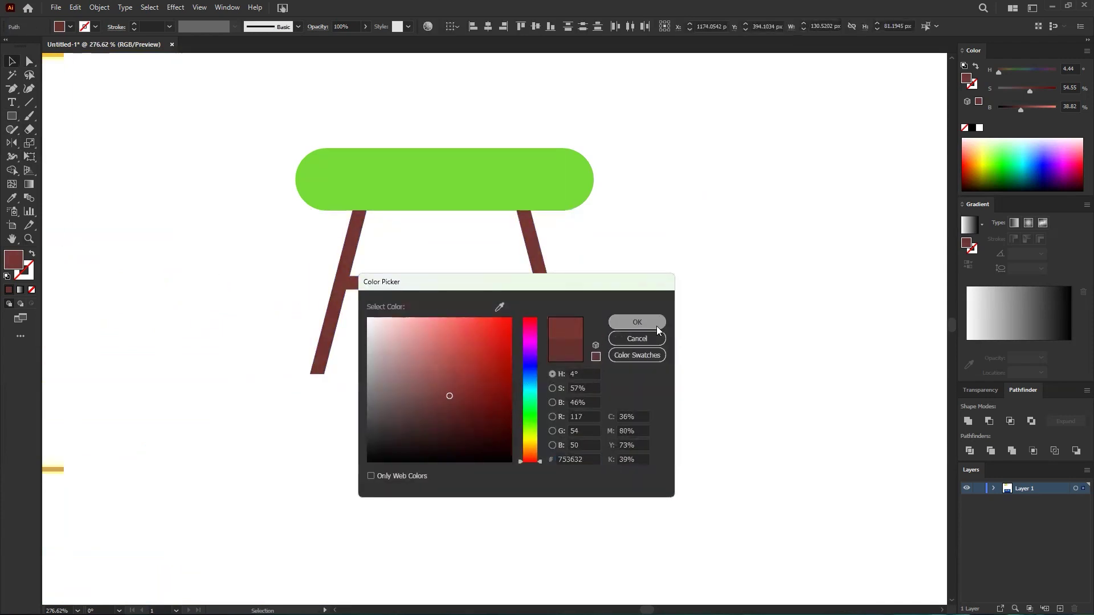
click(656, 326)
click(695, 321)
- Fill the stool's legs and crossbar with dark brown #5b2c2b and deselect them
drag(537, 282, 208, 330)
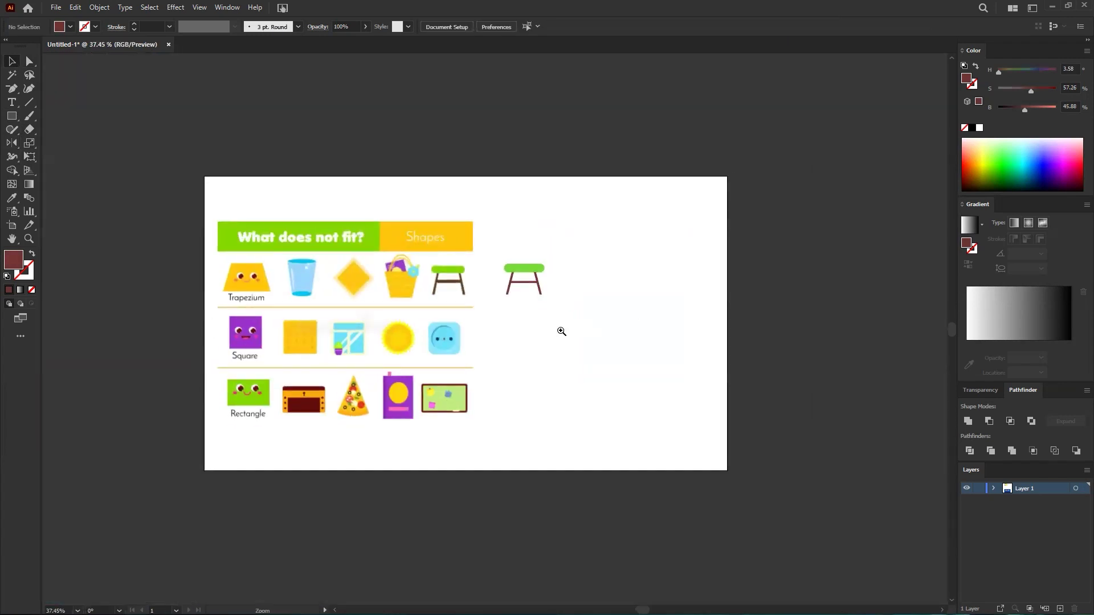
drag(517, 276, 374, 281)
key(v)
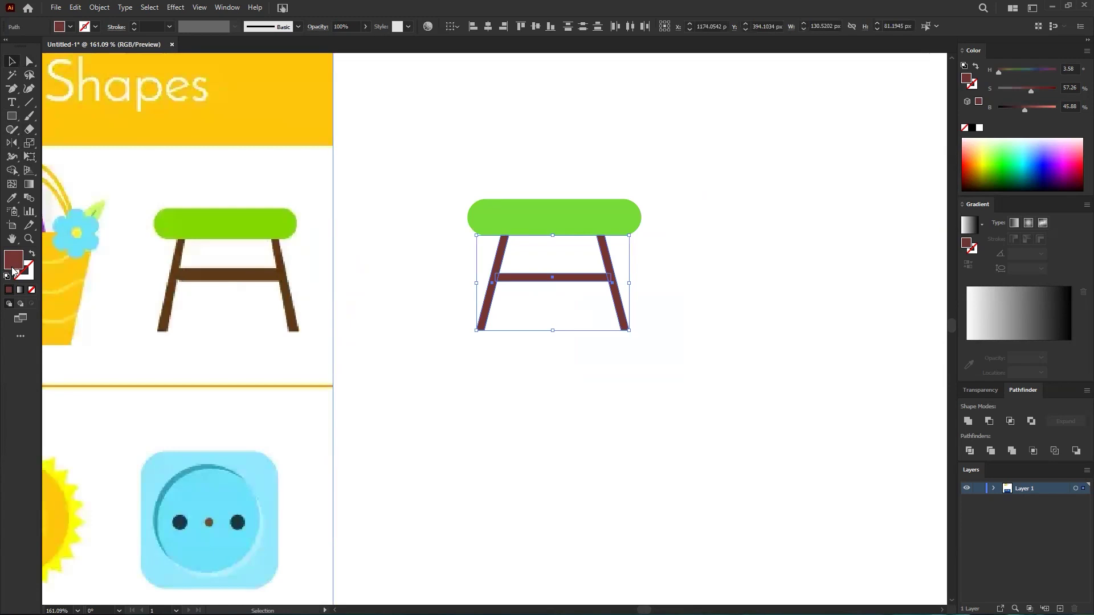
double_click(14, 261)
click(446, 409)
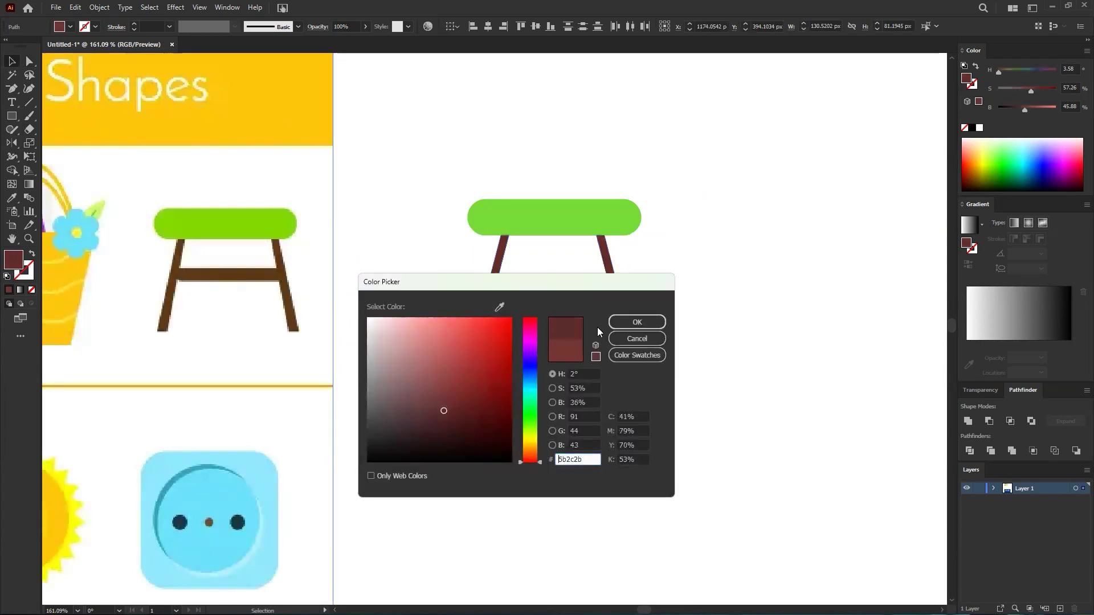
click(622, 322)
click(600, 372)
- Shrink the stool's green seat to about 132 by 26 px, keeping it centred on the legs
drag(620, 304, 452, 360)
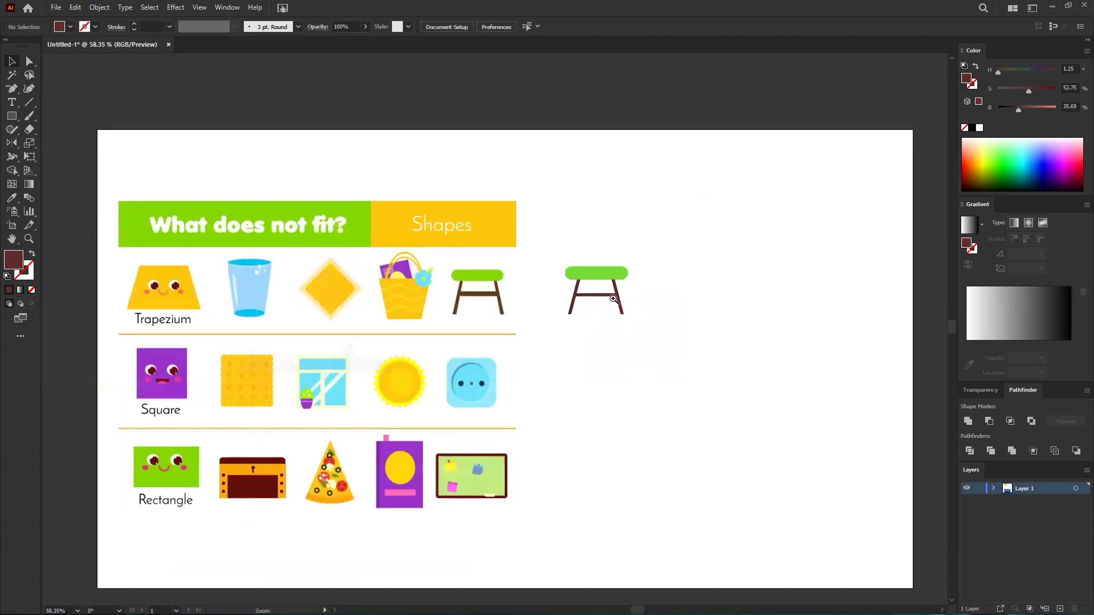
scroll(624, 307, up, 5)
click(625, 240)
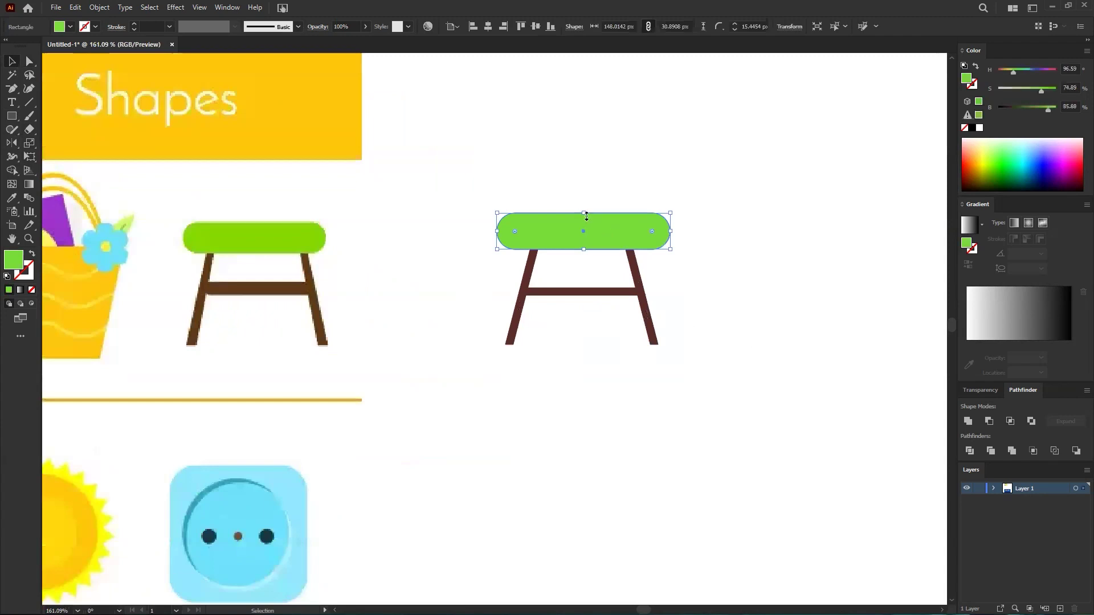
drag(640, 234, 729, 221)
drag(588, 213, 584, 220)
drag(669, 233, 572, 245)
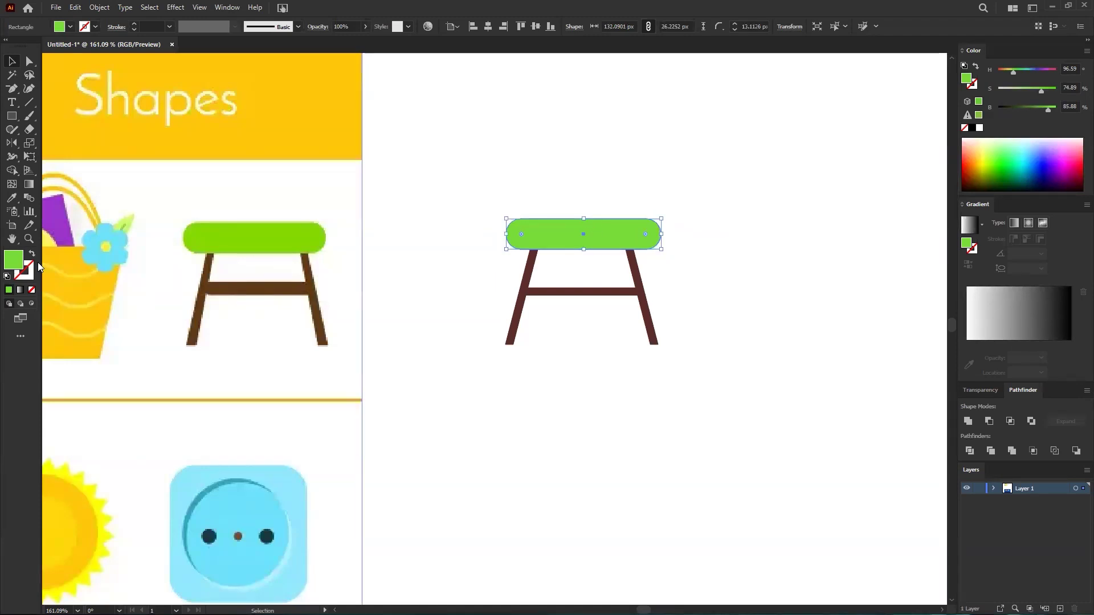
- Change the seat's fill to a yellower green, about hue 85°, saturation 74% and brightness 85%
double_click(20, 268)
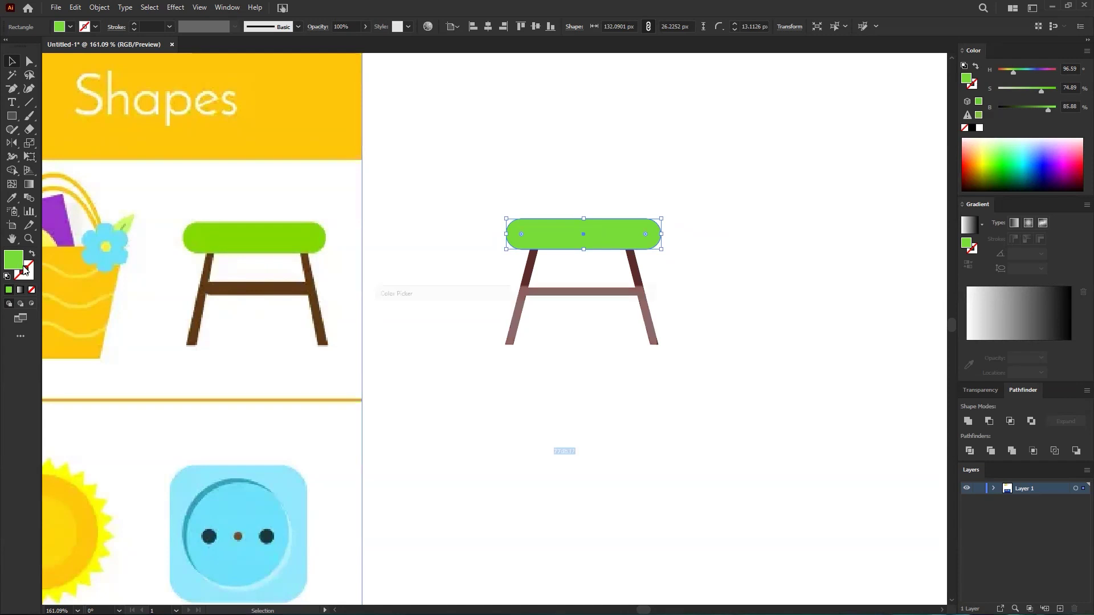
click(530, 431)
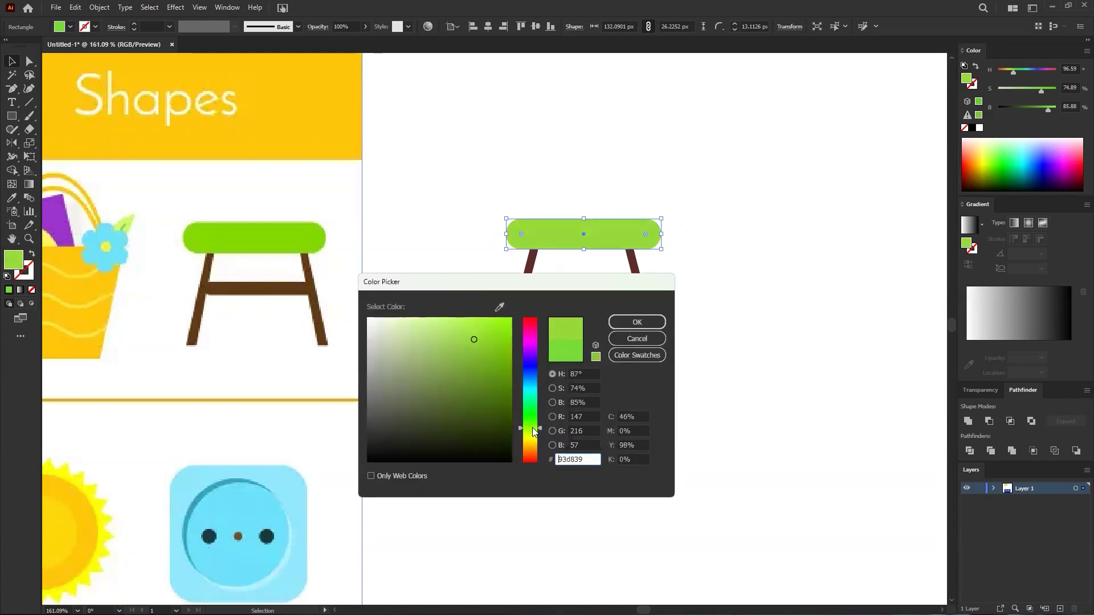
click(651, 321)
click(668, 302)
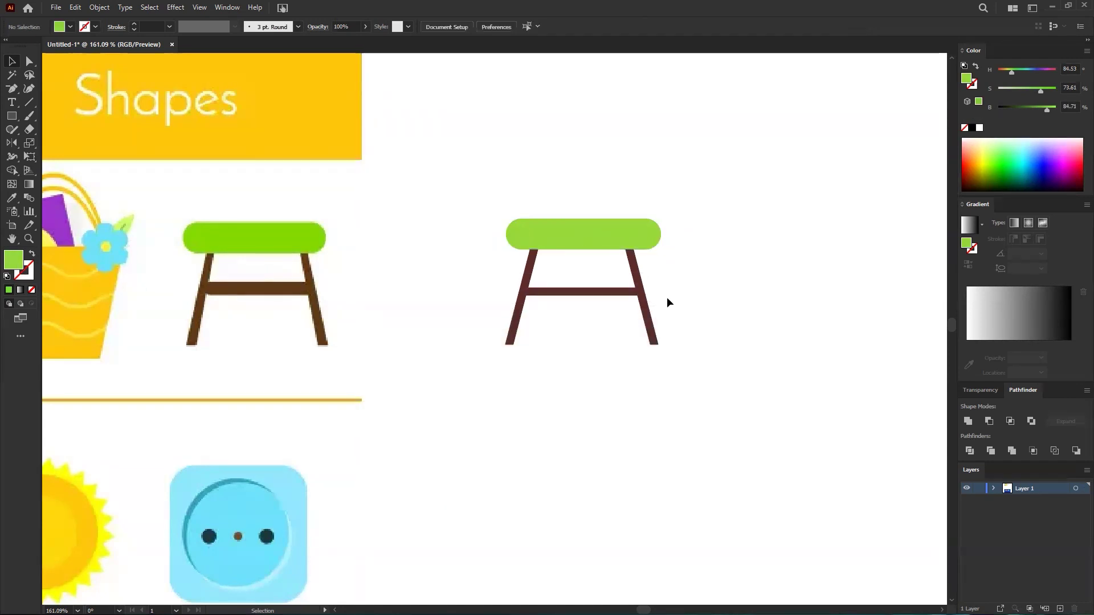
- Group the seat, legs and crossbar, and move the finished stool slightly upward on the artboard
drag(533, 319, 601, 351)
drag(664, 388, 515, 227)
drag(711, 210, 466, 370)
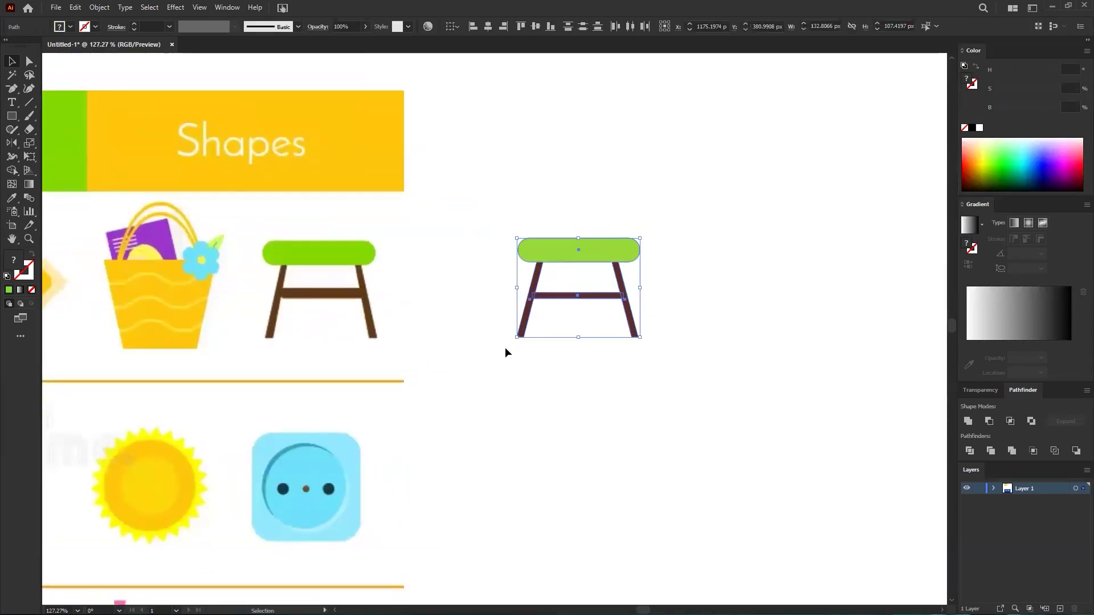
key(ctrl+g)
drag(573, 245, 582, 200)
click(556, 319)
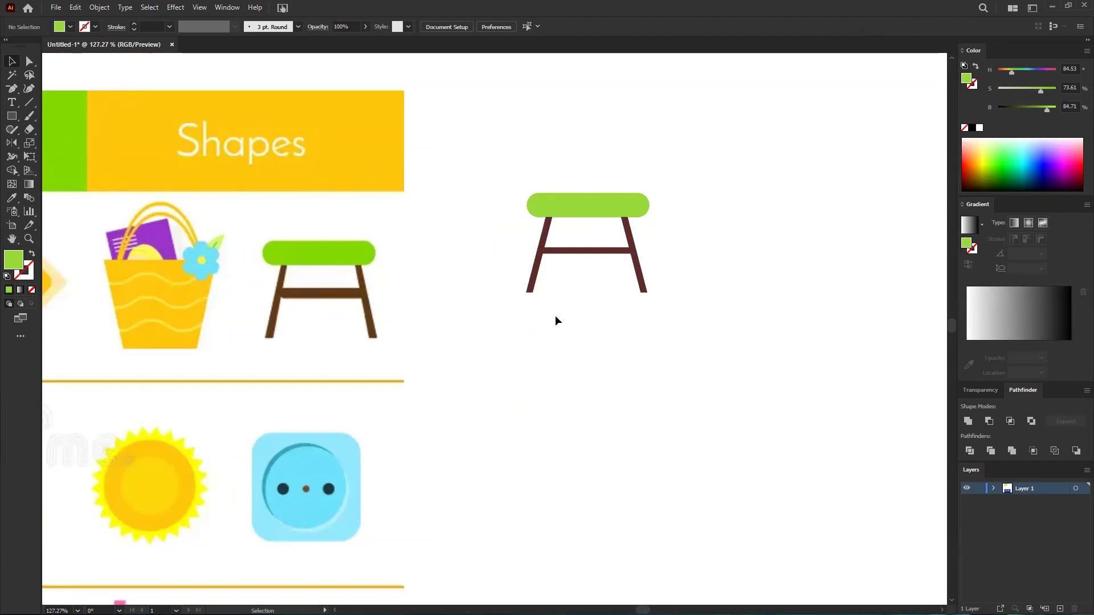
- Draw a rectangle about 157.7 by 90.2 px below the treasure chest reference and align it under the chest
key(space)
drag(398, 393, 614, 192)
drag(434, 414, 639, 337)
drag(263, 415, 461, 233)
scroll(461, 234, up, 2)
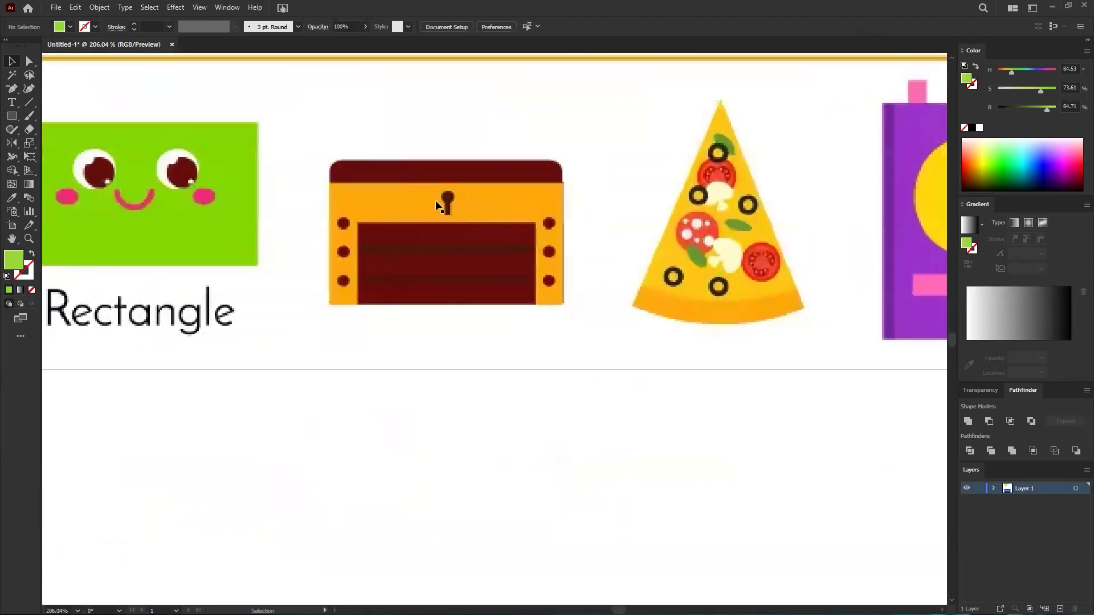
scroll(468, 244, up, 1)
scroll(473, 242, down, 2)
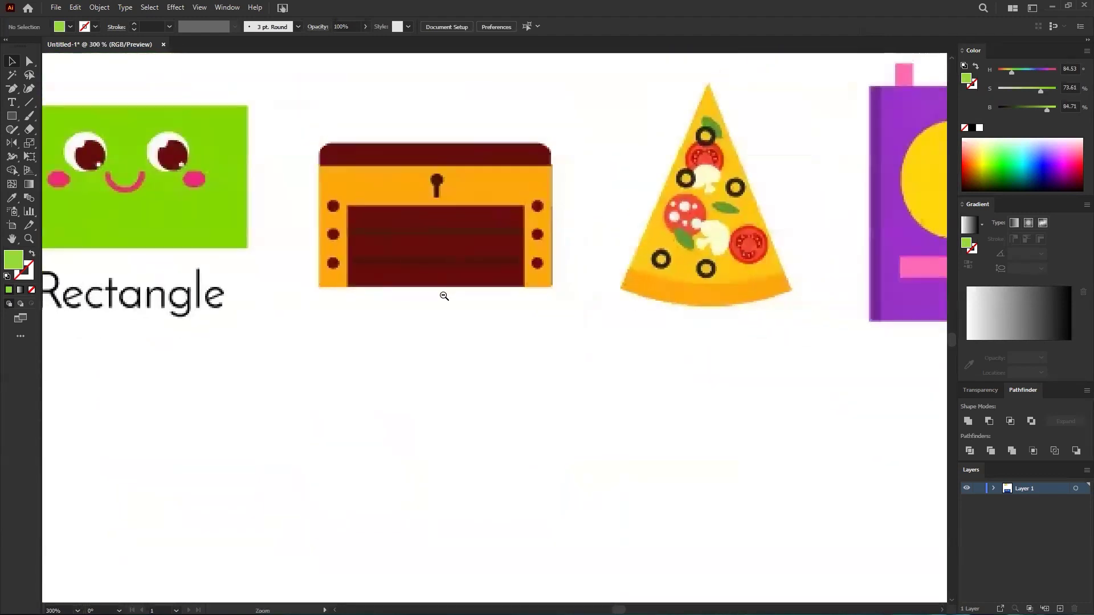
click(12, 117)
drag(328, 360, 535, 479)
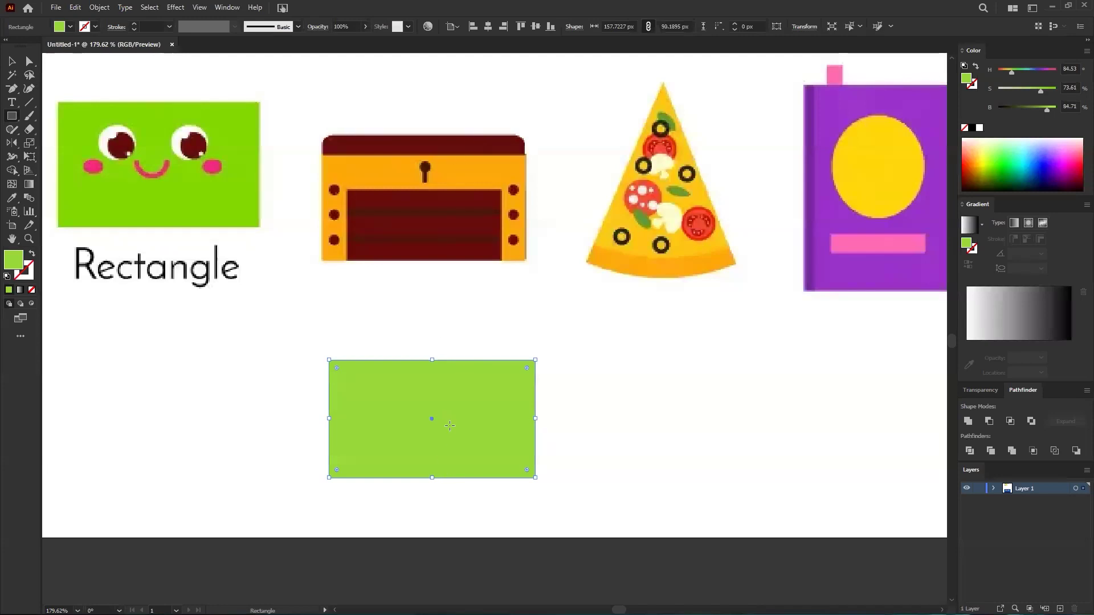
key(v)
drag(456, 419, 448, 420)
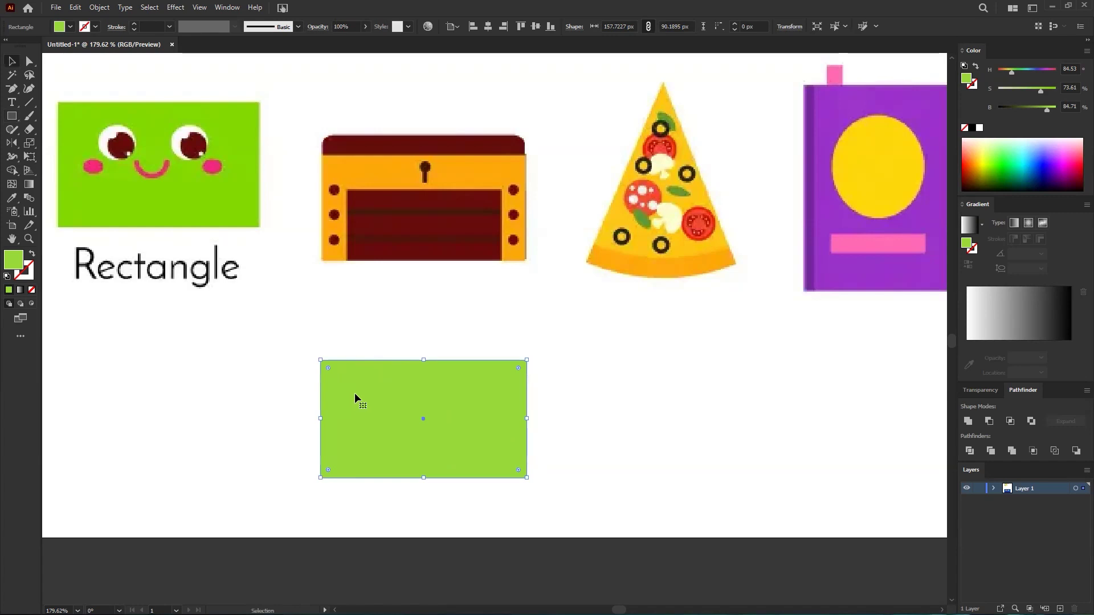
- Fill the rectangle with the dark red sampled from the chest's lid and extend it downward to about 100.6 px high
click(12, 200)
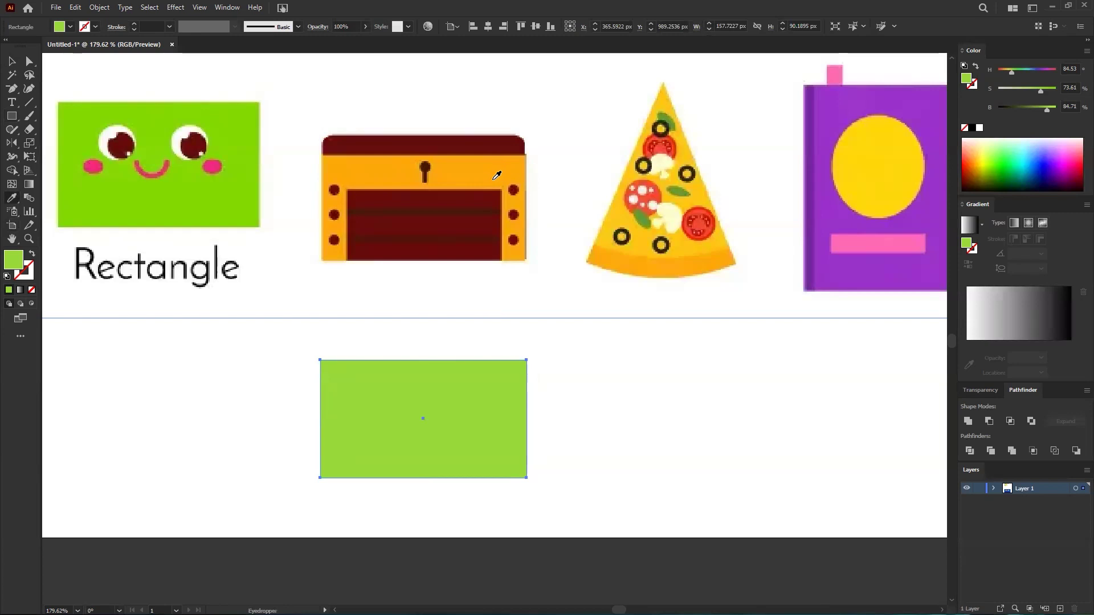
click(486, 151)
key(v)
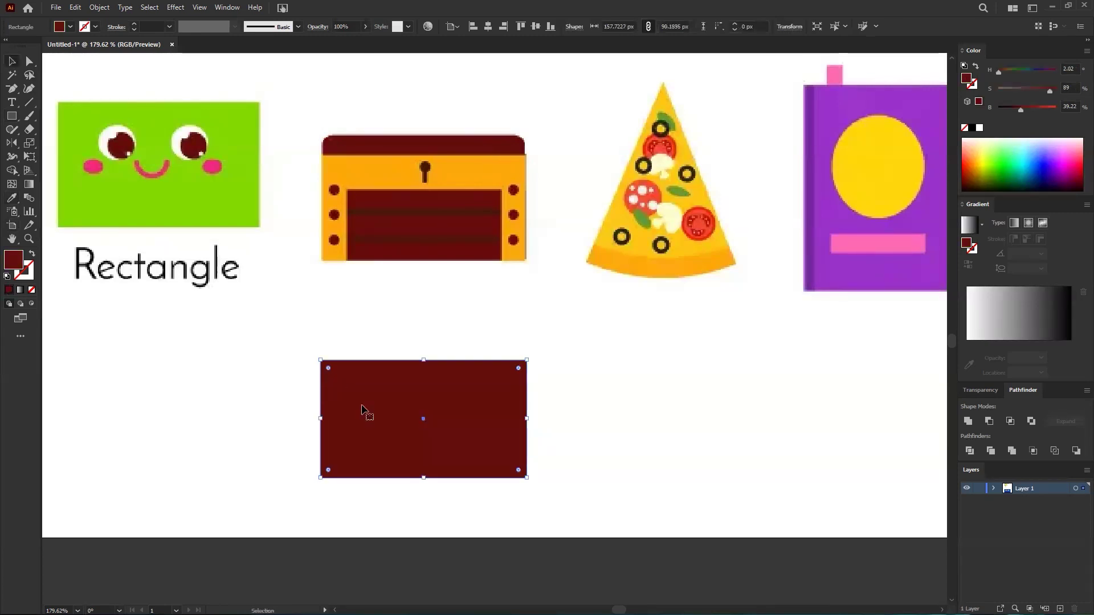
drag(423, 478, 425, 492)
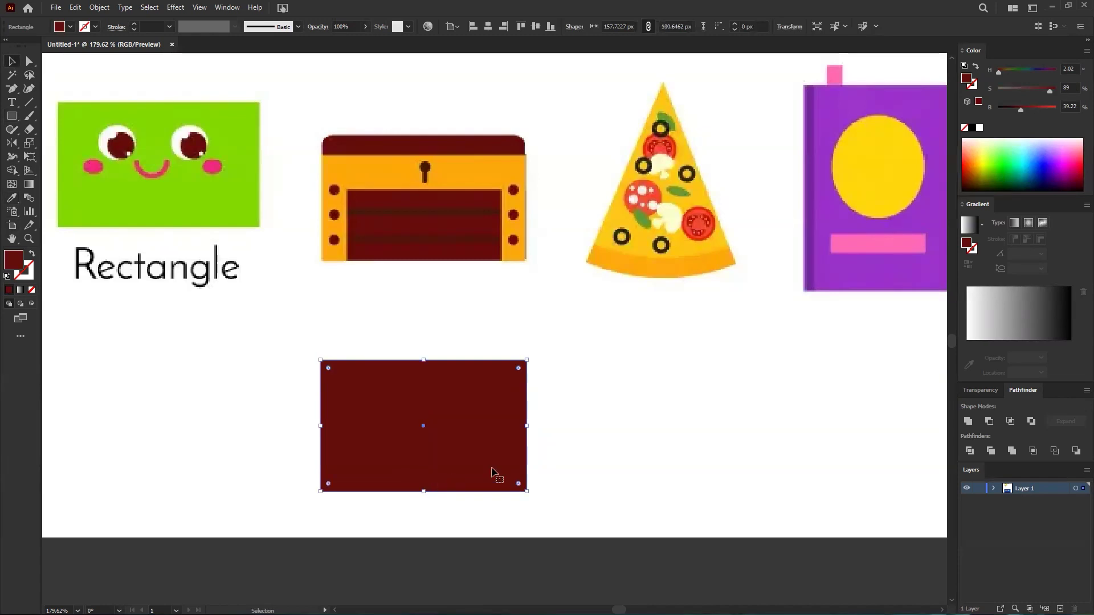
click(610, 414)
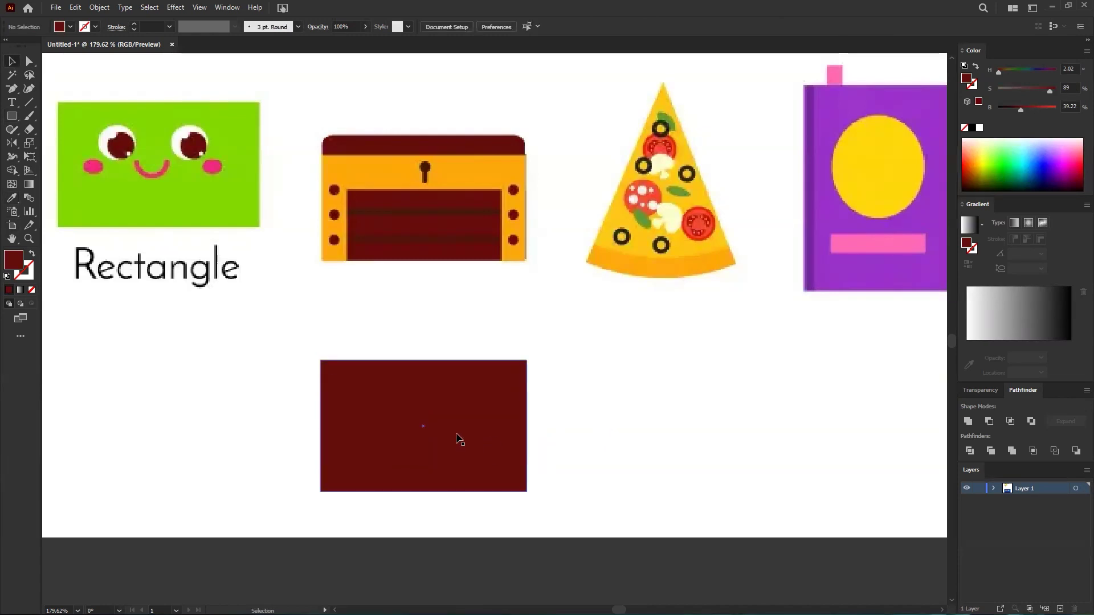
- Try pasting a copy of the dark red rectangle, and undo the paste
click(425, 431)
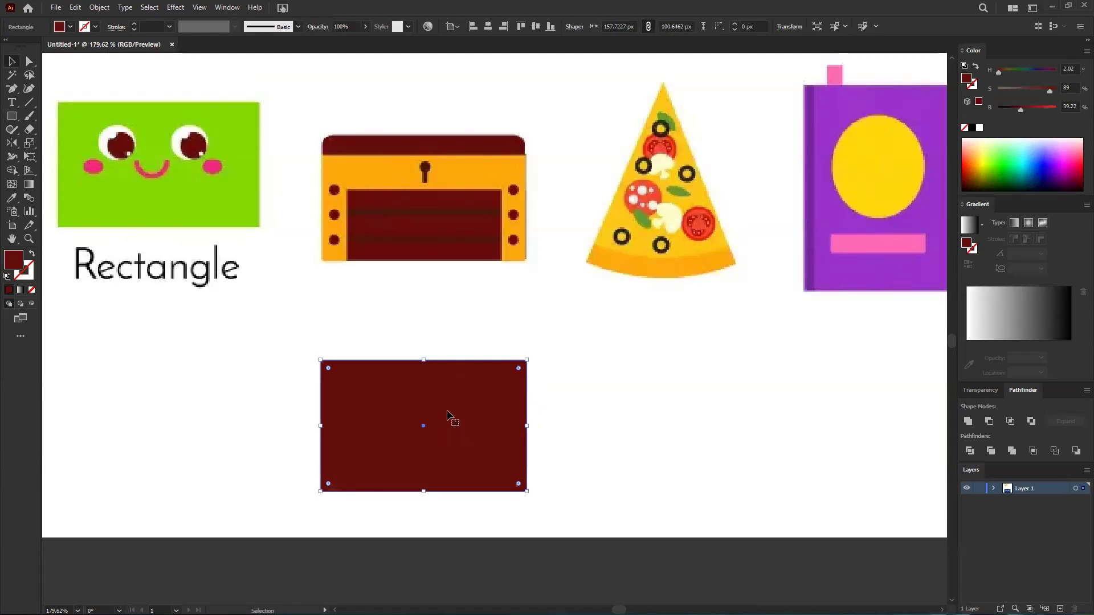
key(ctrl+v)
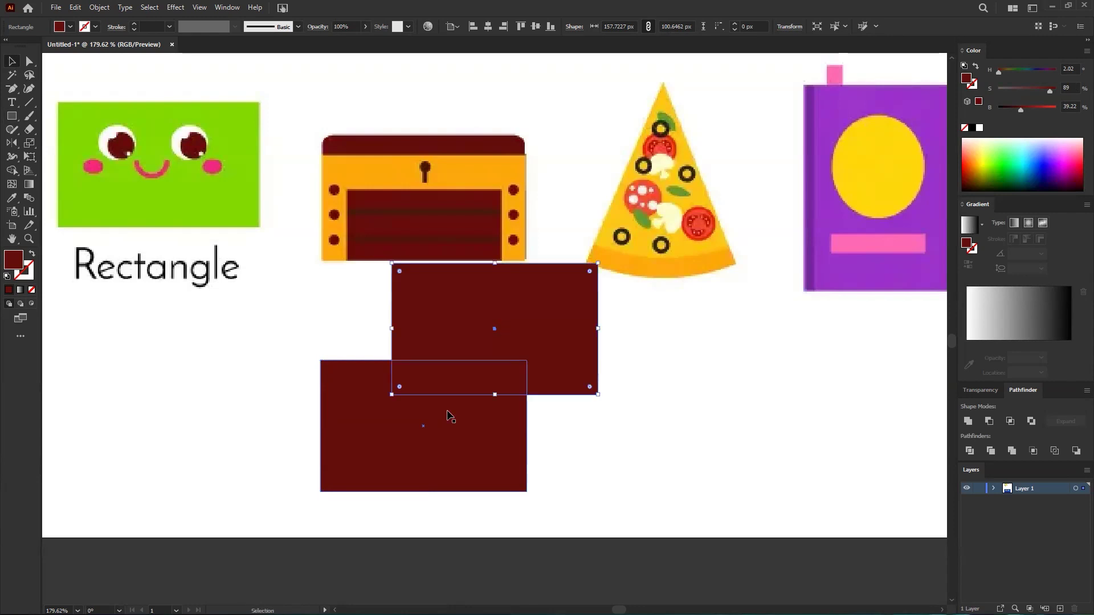
key(ctrl+z)
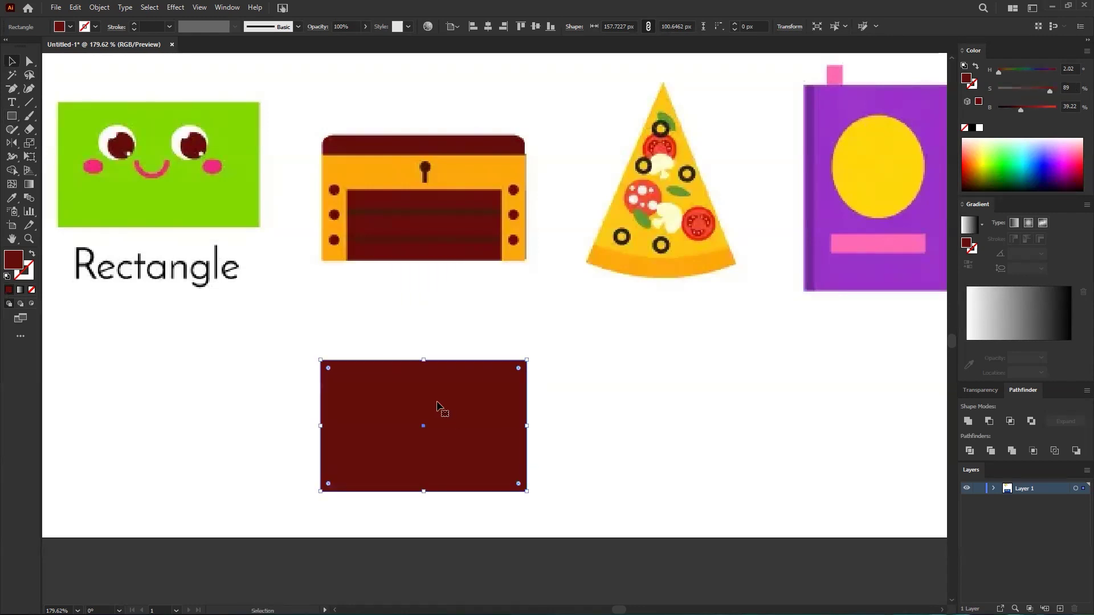
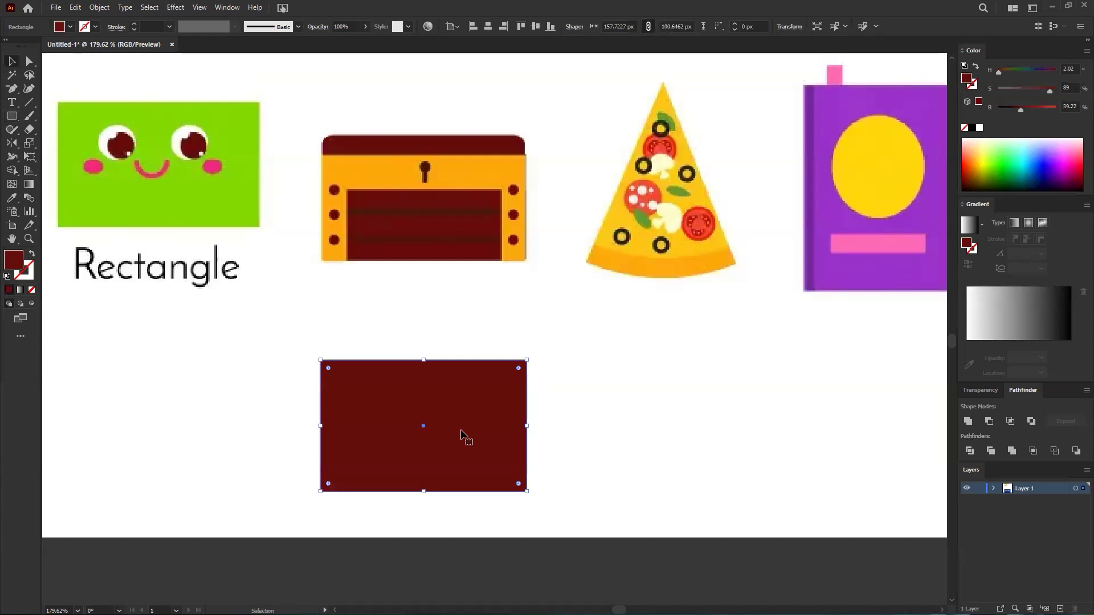
- Try dragging the front copy of the dark red rectangle aside, and undo the move
click(661, 438)
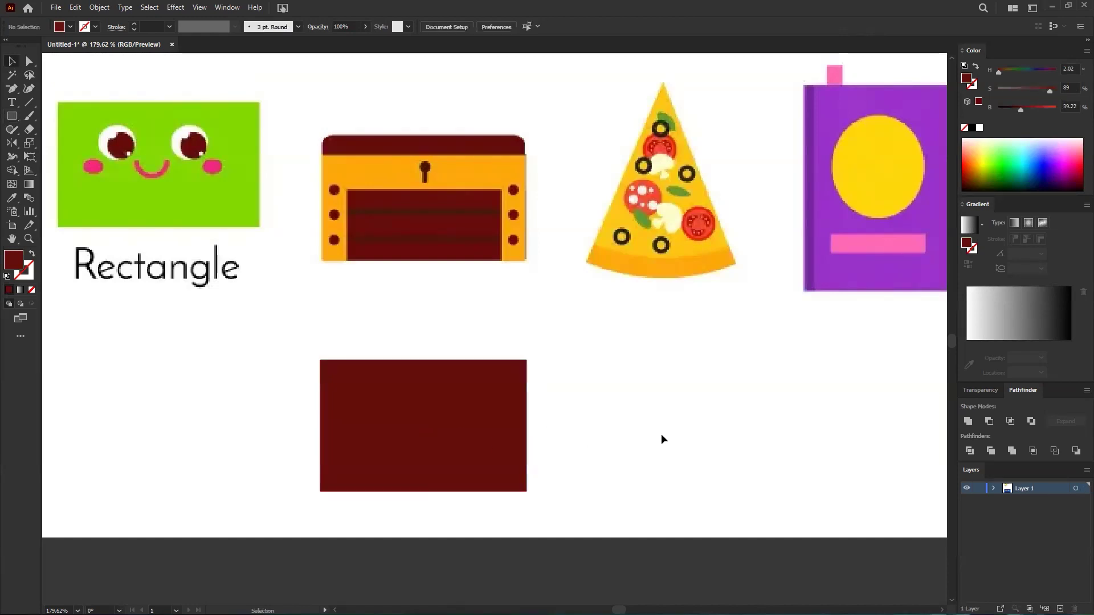
drag(423, 426, 454, 429)
drag(582, 423, 582, 423)
key(ctrl+z)
drag(704, 360, 449, 408)
click(606, 390)
- Lower the front rectangle's top edge to make it about 87.6 px high, and fill it with the reference chest's orange
click(473, 419)
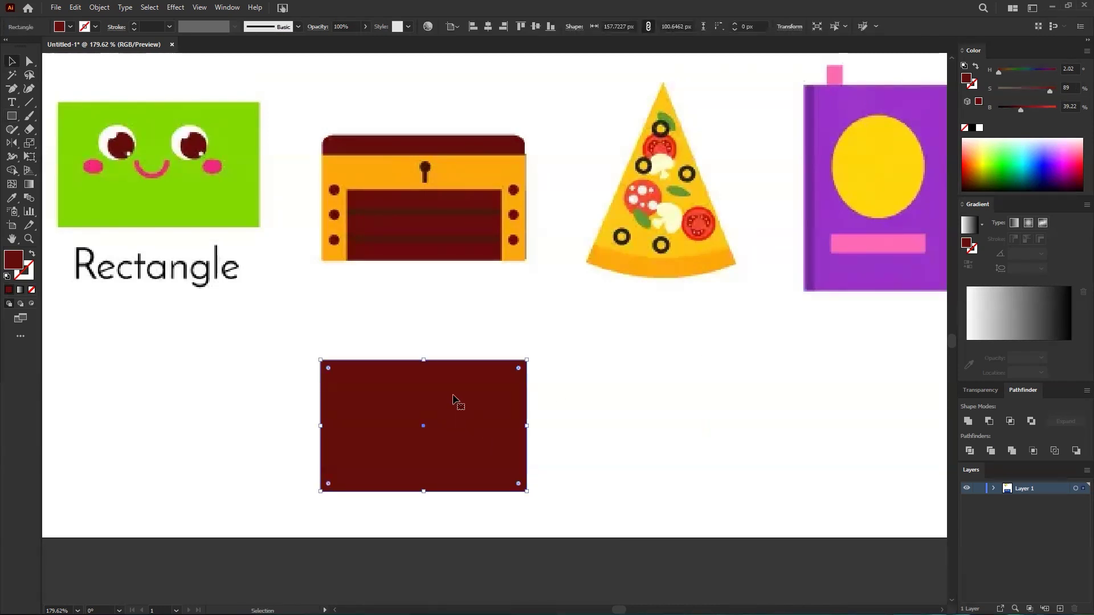
drag(424, 360, 406, 379)
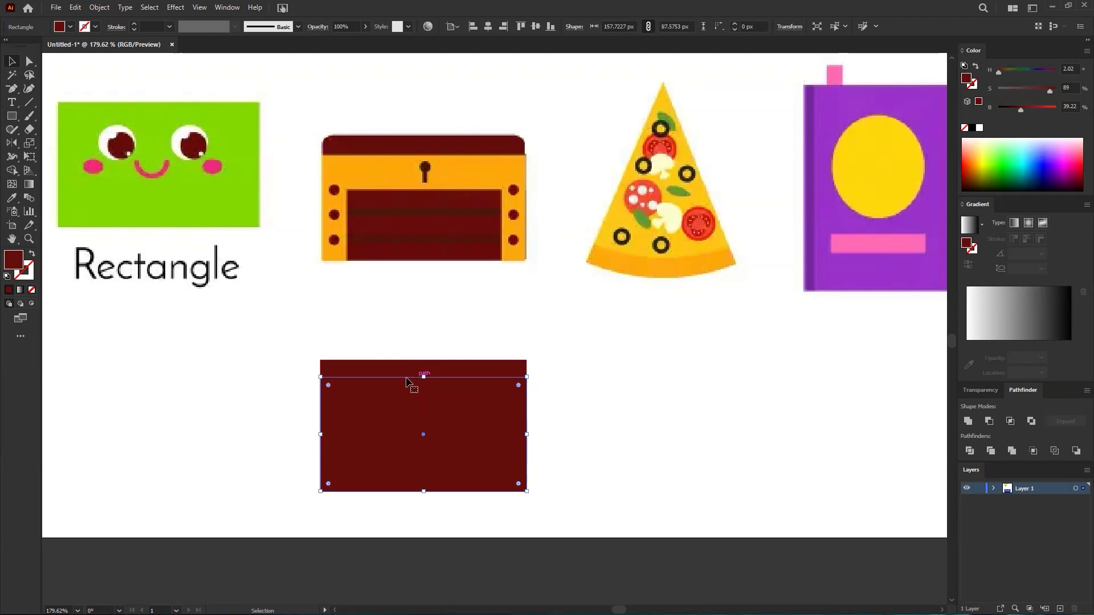
key(i)
click(382, 173)
- Try rounding the corners of the dark red rectangle behind the orange one, undoing each attempt
key(a)
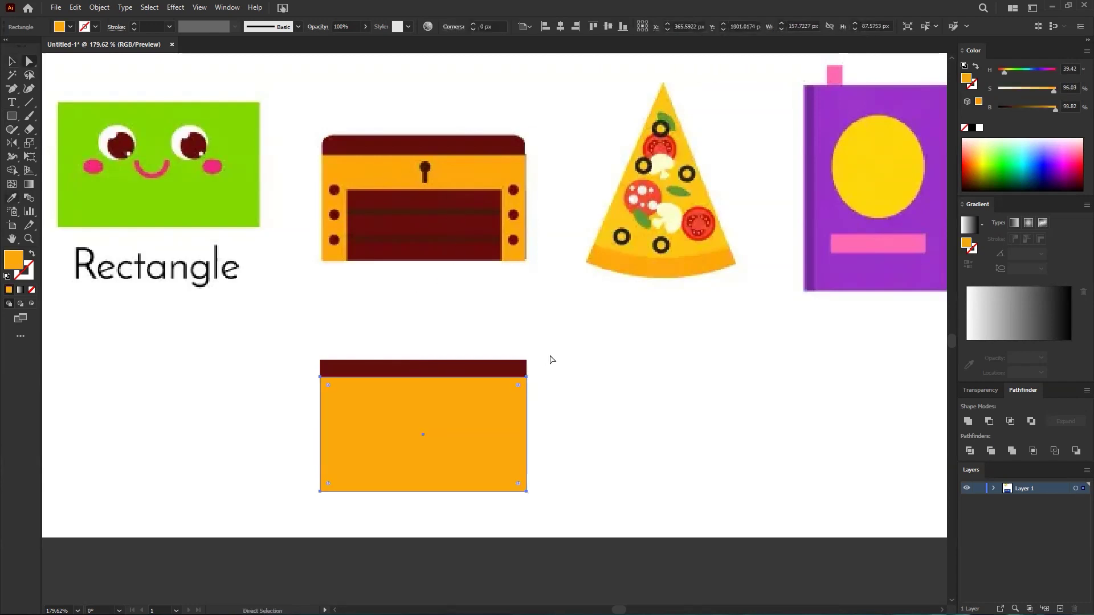
click(453, 370)
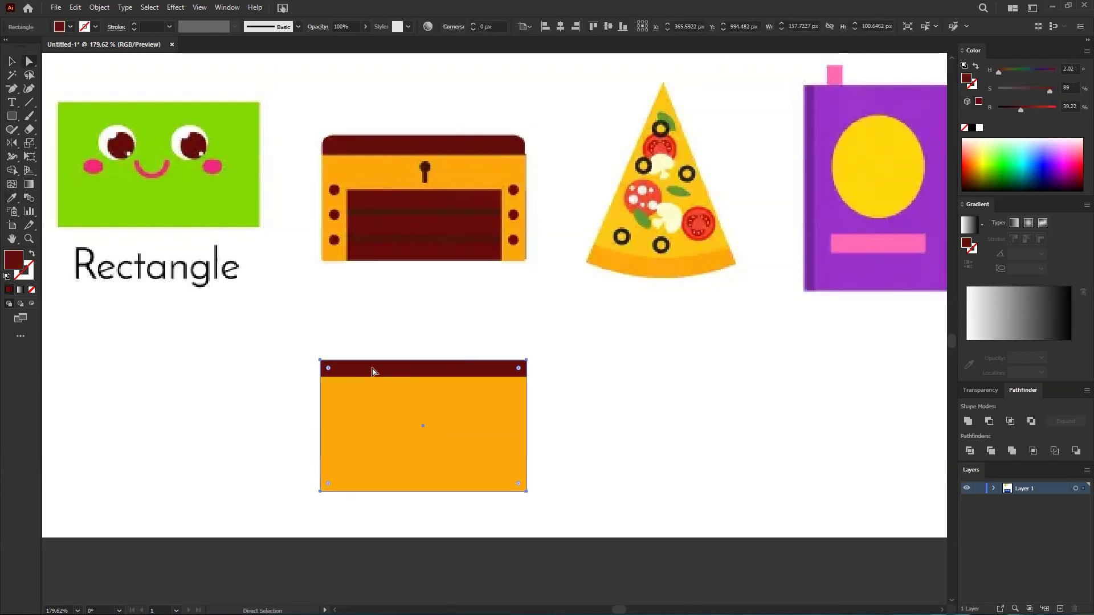
drag(329, 369, 367, 415)
key(ctrl+z)
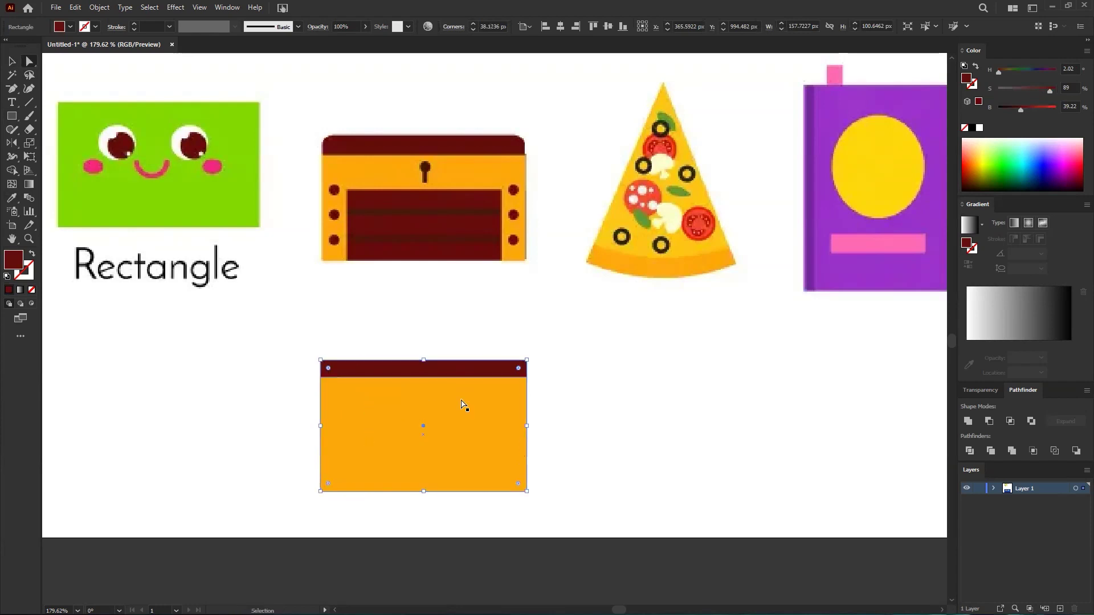
scroll(452, 359, up, 2)
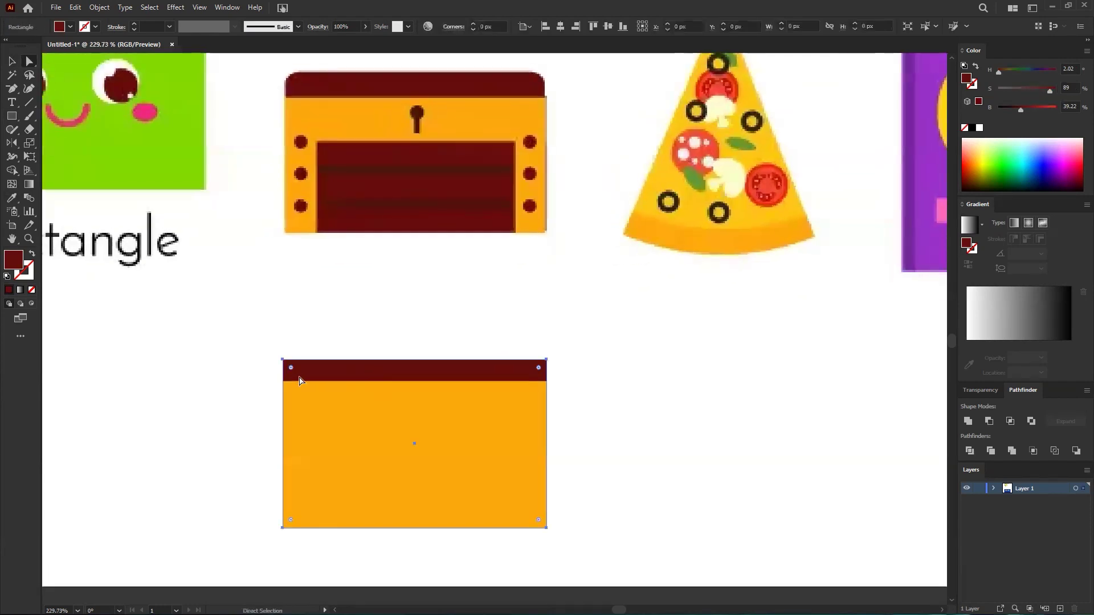
drag(290, 367, 489, 431)
key(ctrl+z)
click(616, 336)
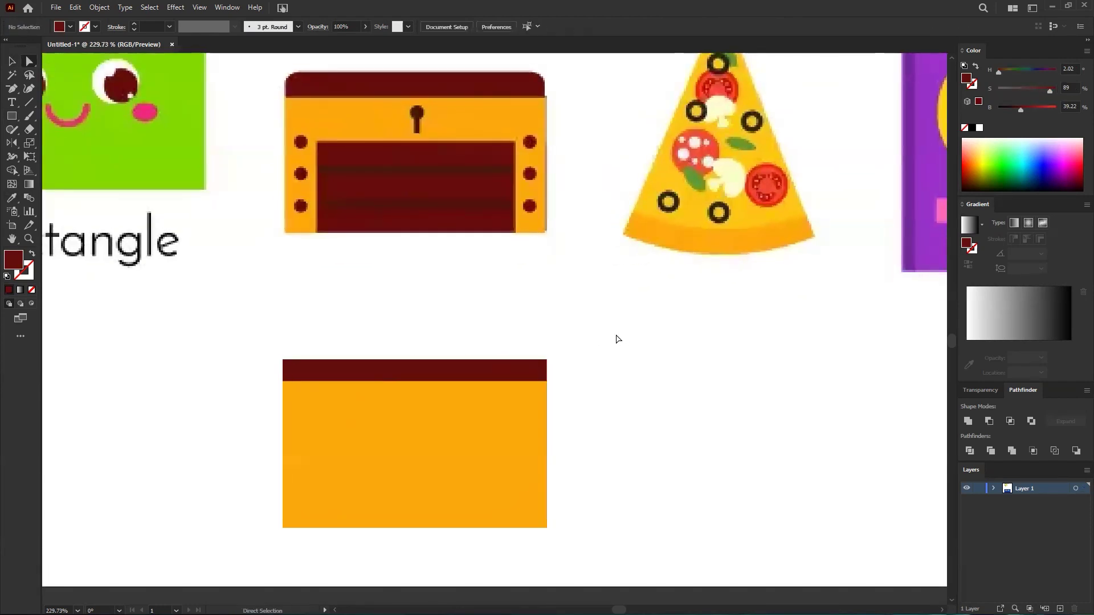
- Lower the orange rectangle's top edge slightly to expose a taller dark red lid strip, and deselect it
key(v)
click(418, 384)
drag(414, 381, 414, 387)
click(573, 365)
key(a)
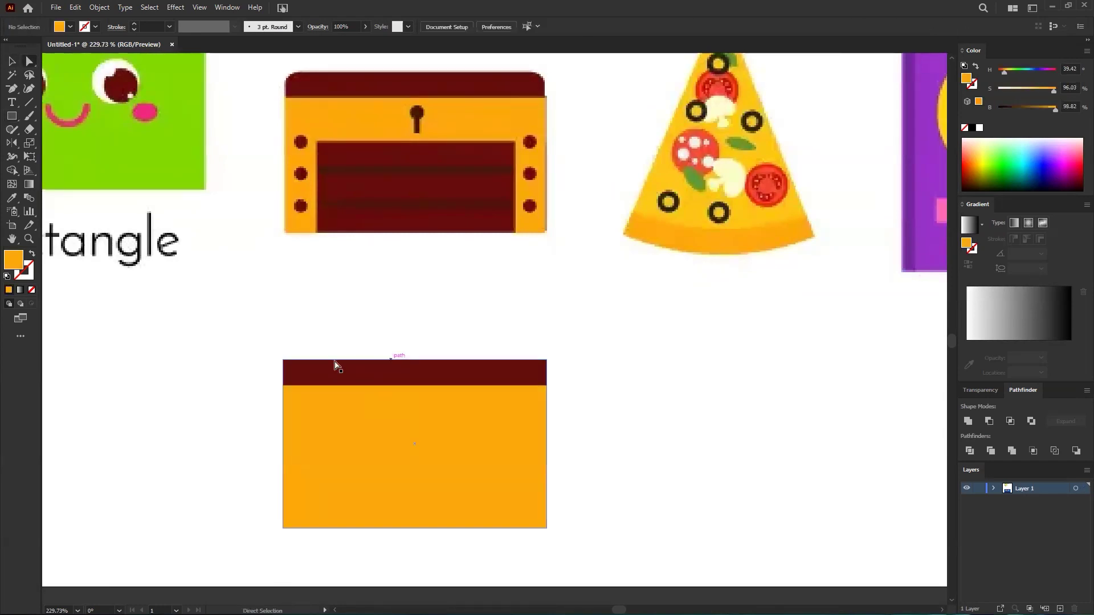
- Round only the two upper corners of the dark red rectangle to shape the chest's lid, and deselect it
click(283, 360)
click(593, 349)
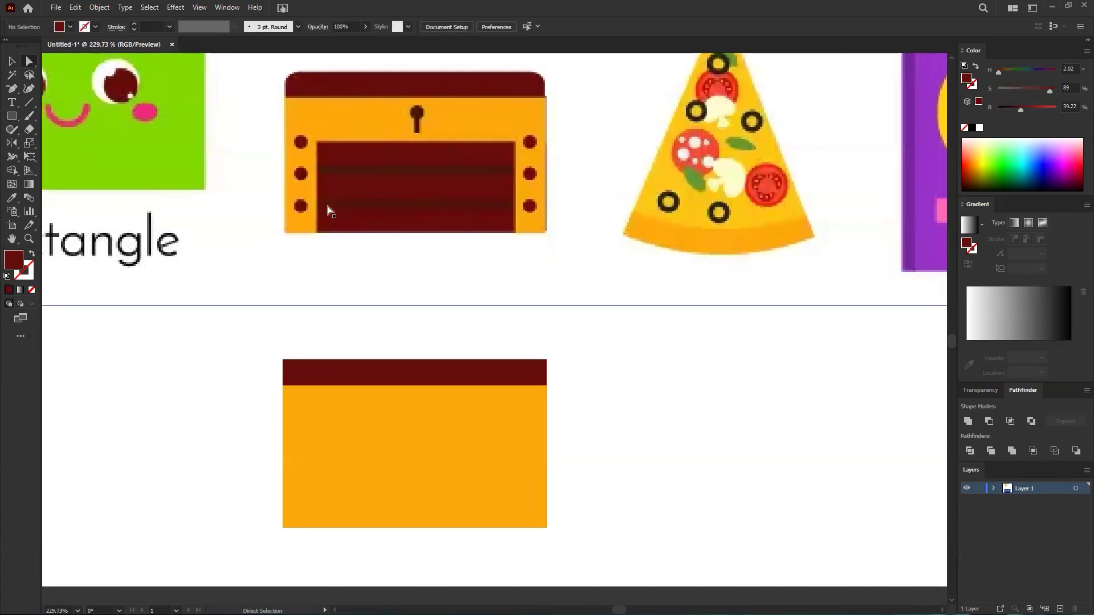
click(290, 369)
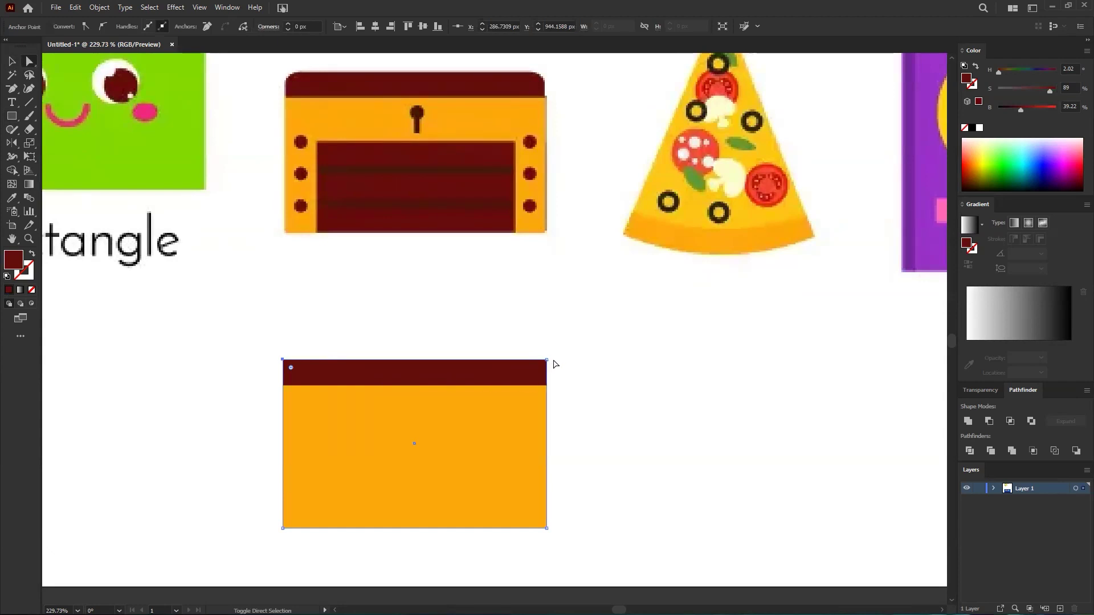
click(534, 371)
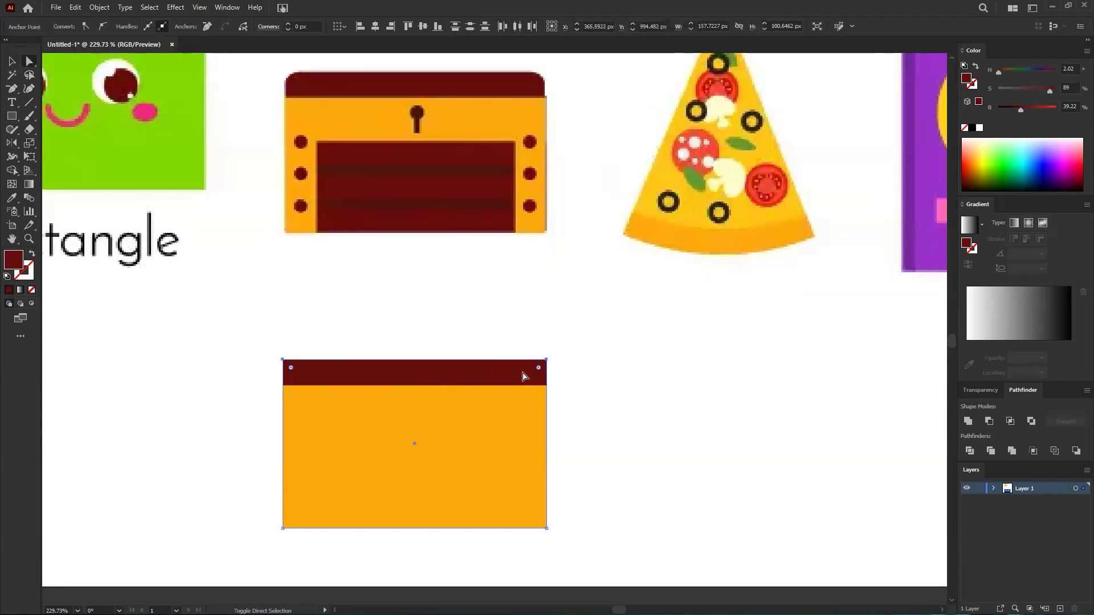
drag(291, 371, 532, 378)
click(564, 385)
- Try moving the orange rectangle aside, undo the move, and keep the rectangle selected for scaling
key(v)
drag(396, 443, 508, 469)
key(ctrl+z)
key(a)
key(v)
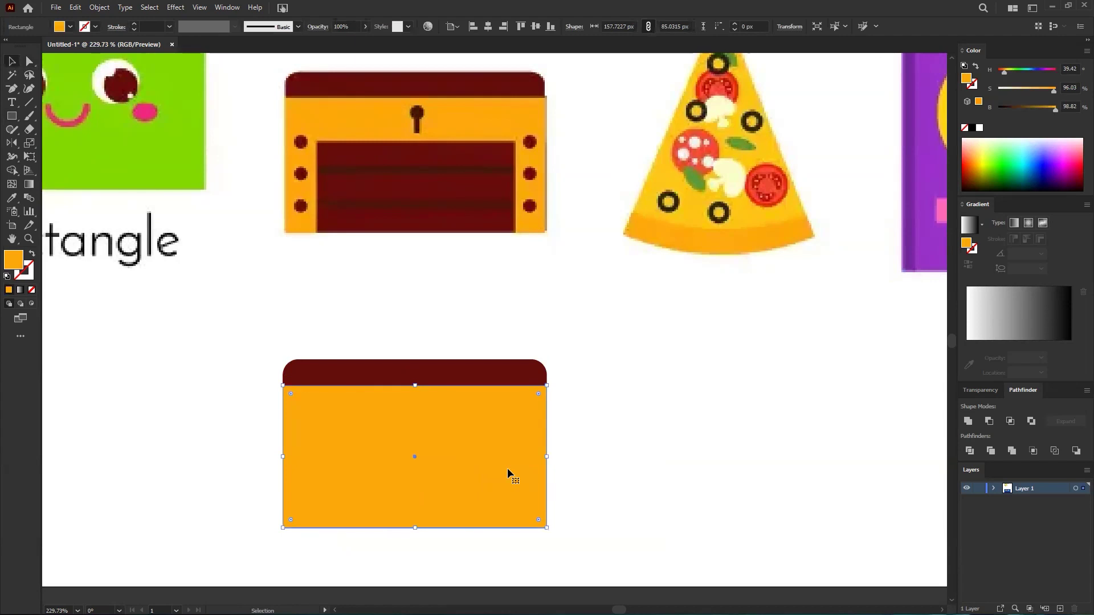
key(a)
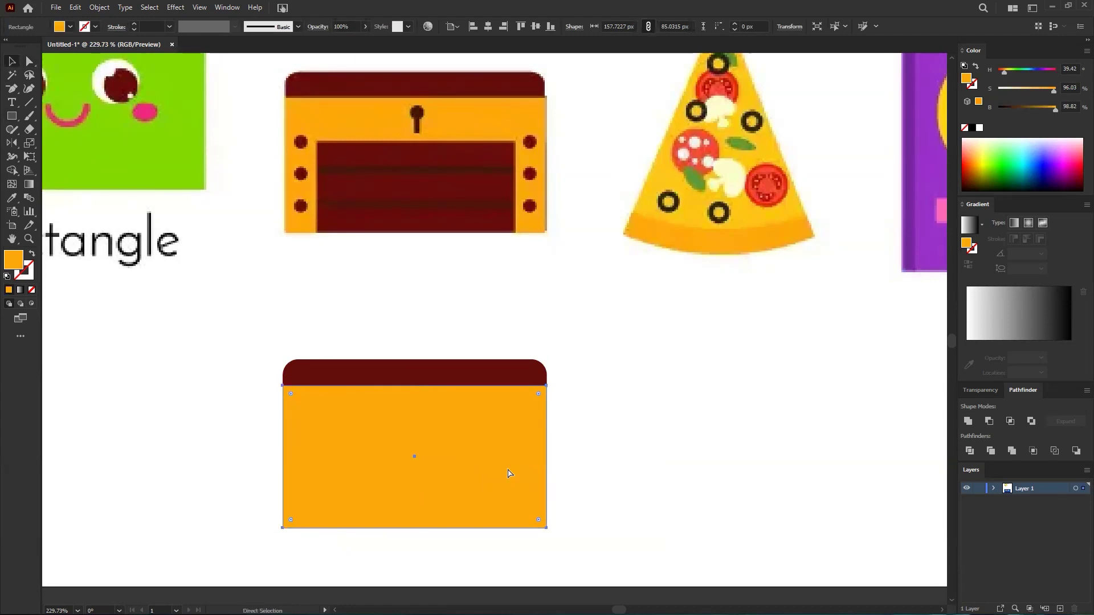
key(v)
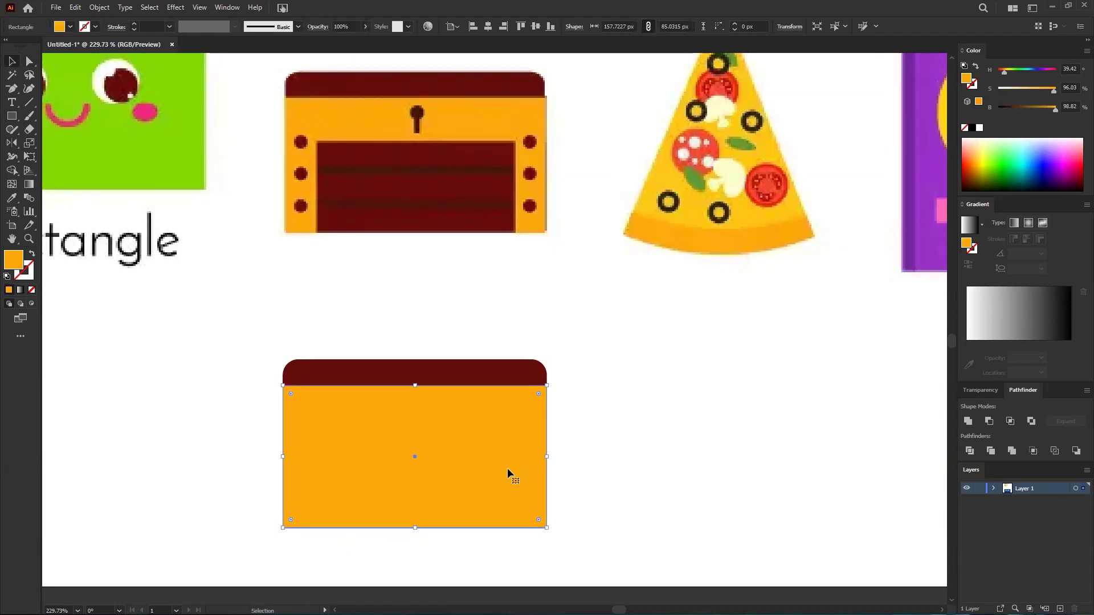
- Scale an in-place copy of the orange rectangle to about 114.8 by 61.9 px along its bottom edge, and fill it with the lid's dark red
drag(416, 386, 418, 426)
drag(415, 426, 416, 425)
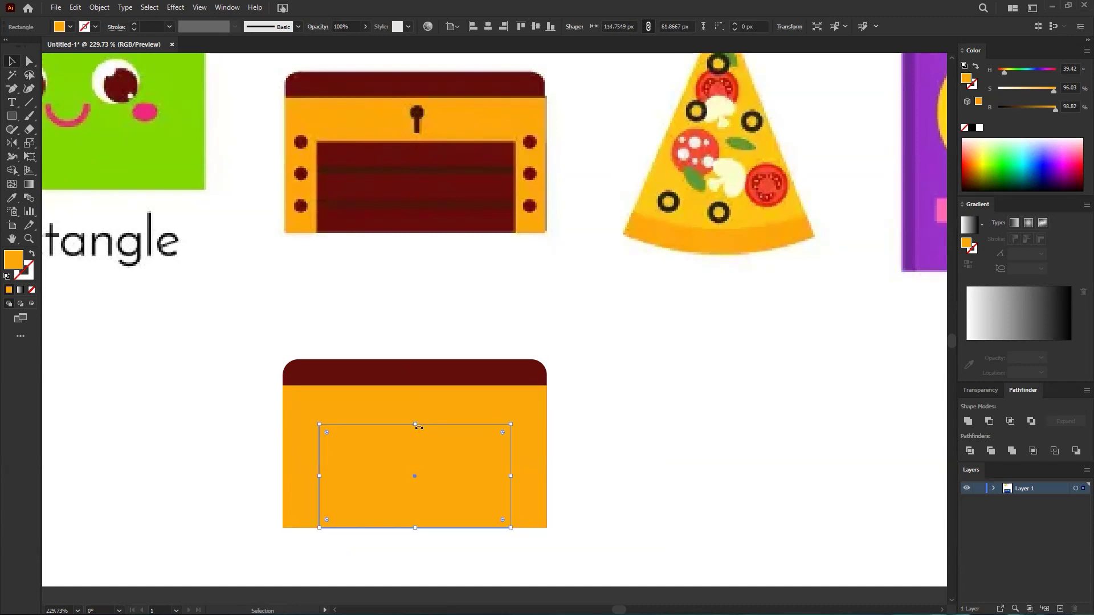
key(i)
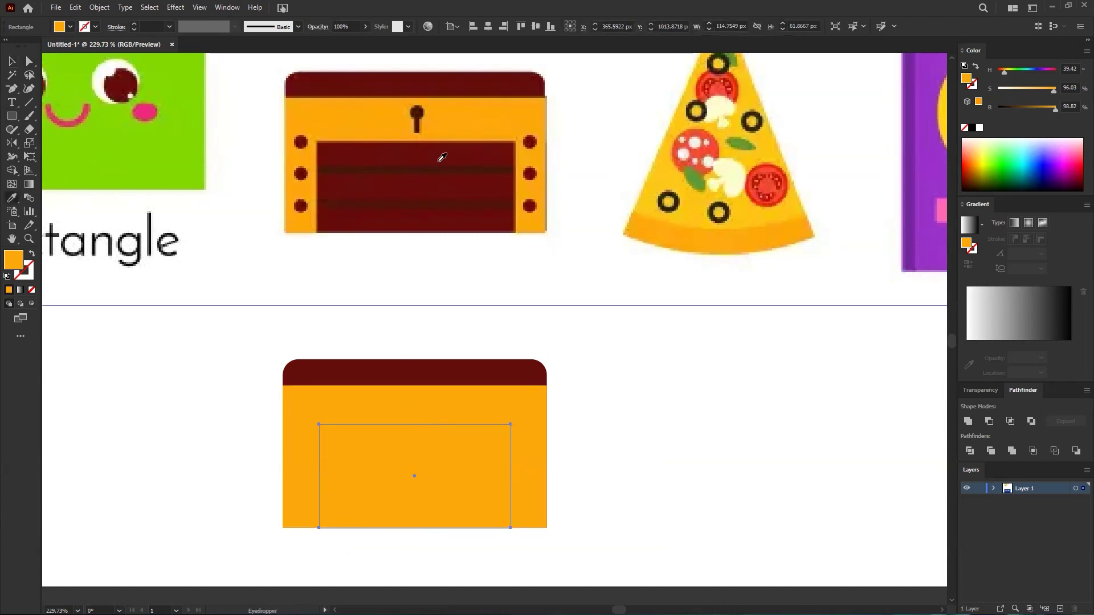
click(373, 370)
key(a)
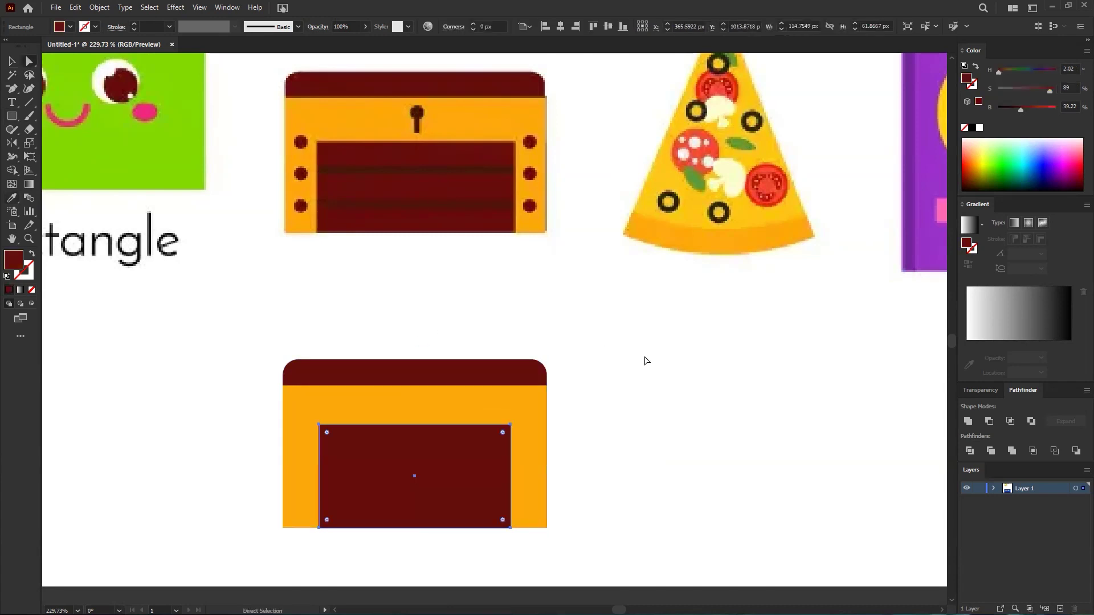
- Draw a thin horizontal rectangle about 114.75 × 5.38 px across the upper part of the lower chest's dark red panel
click(645, 361)
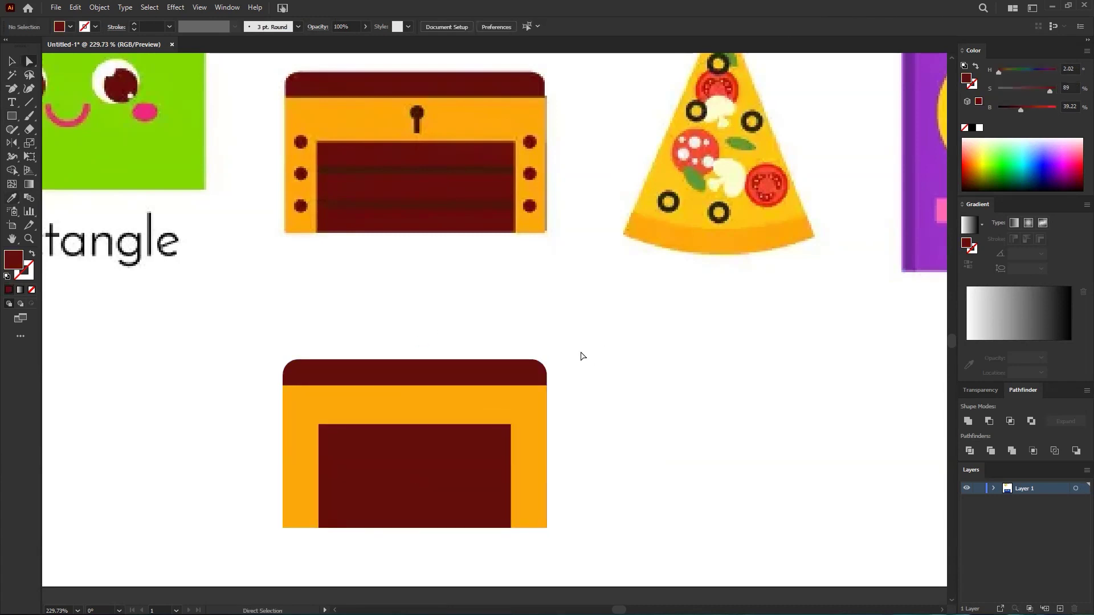
drag(425, 476, 442, 429)
key(m)
mouse_move(337, 403)
mouse_down()
mouse_move(575, 408)
mouse_move(409, 401)
mouse_move(203, 466)
mouse_up()
drag(354, 425, 329, 428)
- Recolour the thin stripe with a darker brown at 24.71% brightness
key(i)
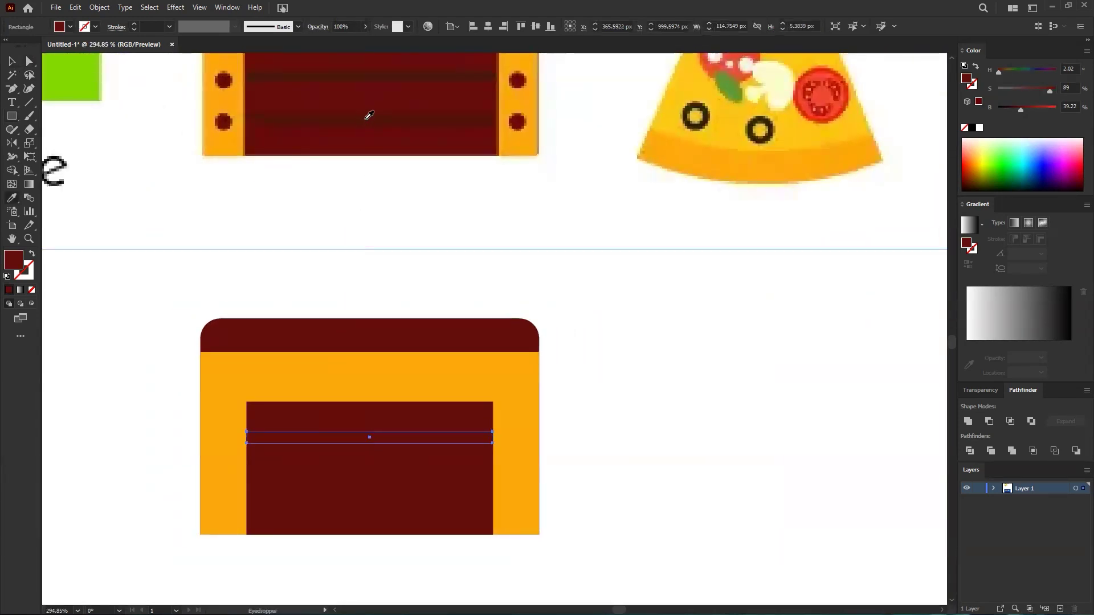
double_click(14, 262)
click(633, 320)
key(a)
click(674, 332)
mouse_move(476, 441)
mouse_down()
mouse_move(391, 483)
mouse_move(480, 441)
mouse_up()
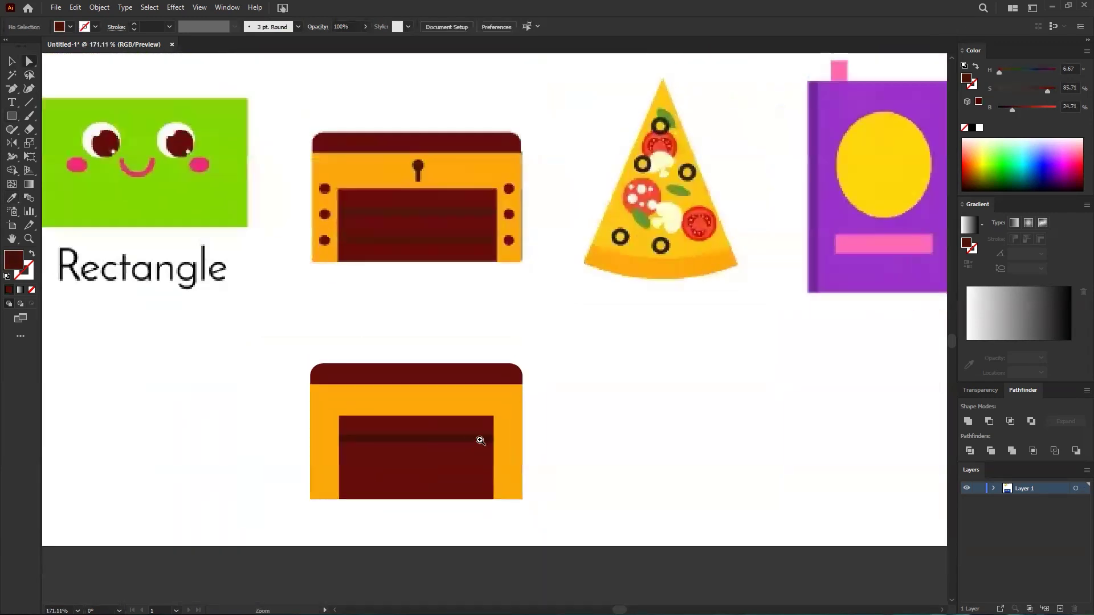
- Duplicate the dark brown stripe straight down to make a second stripe across the panel
scroll(439, 444, up, 2)
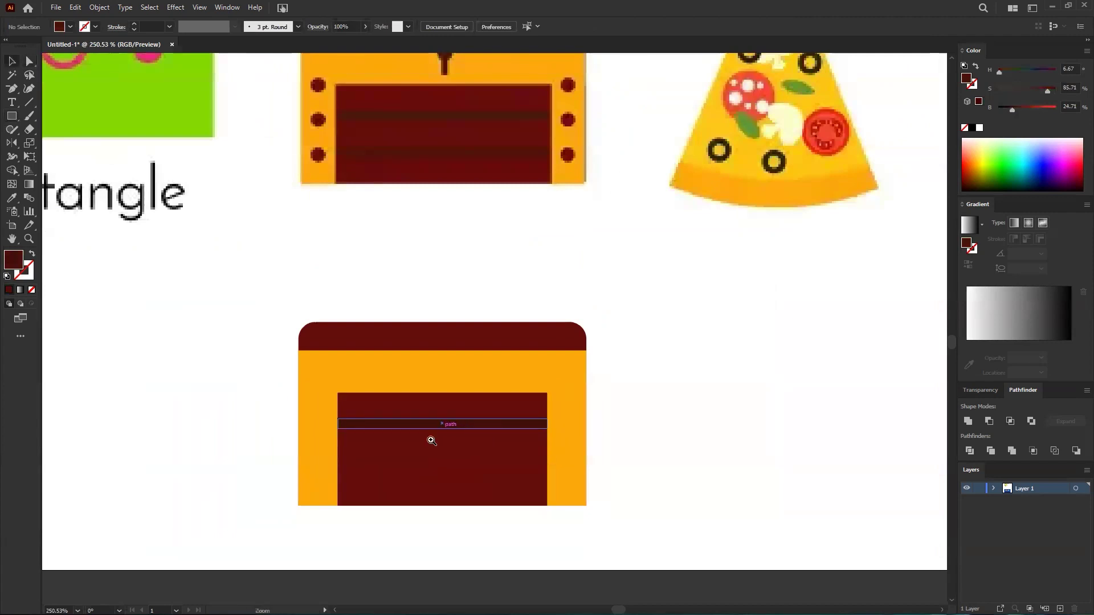
scroll(431, 441, up, 2)
scroll(477, 446, down, 1)
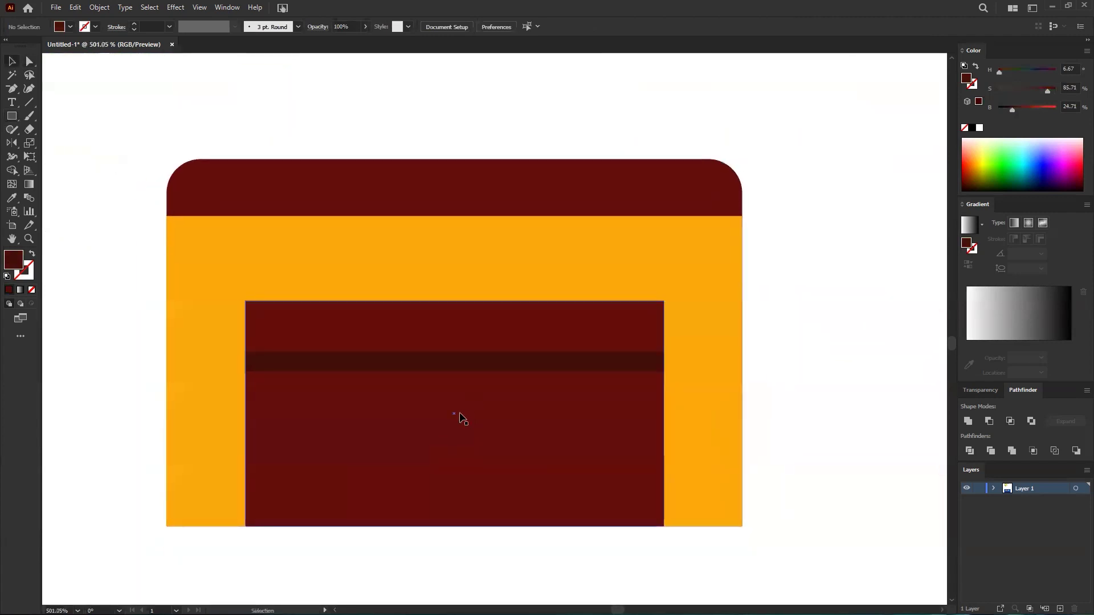
click(456, 370)
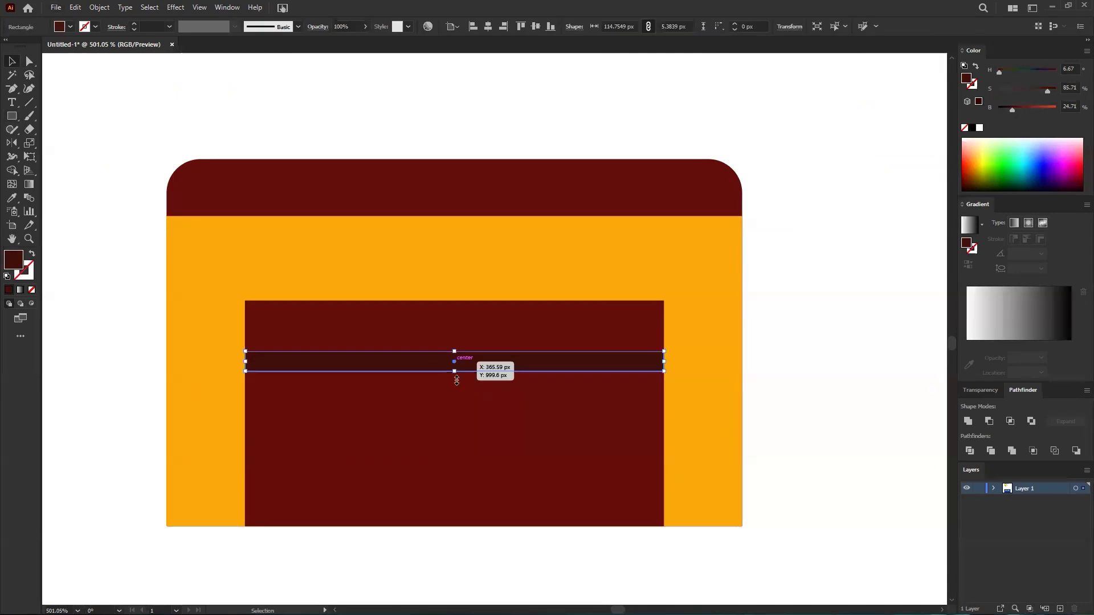
drag(459, 364, 463, 417)
drag(514, 365, 325, 426)
click(324, 426)
drag(480, 337, 425, 374)
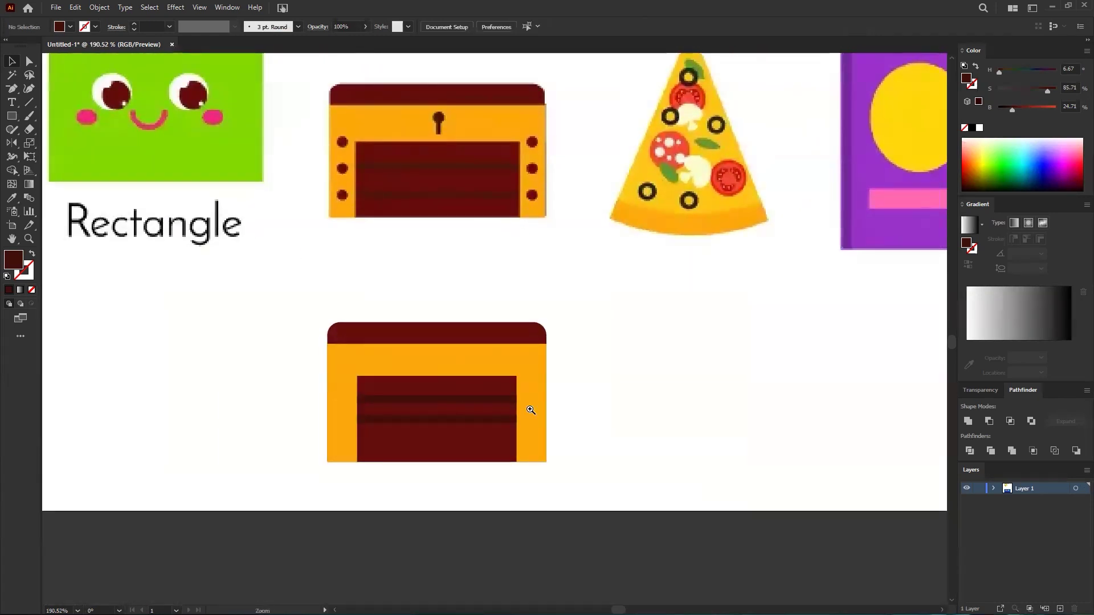
- Draw two small circles outside the chest and one about 6.59 px wide on the chest's right yellow band, using the Ellipse tool
scroll(530, 408, up, 2)
scroll(547, 176, up, 3)
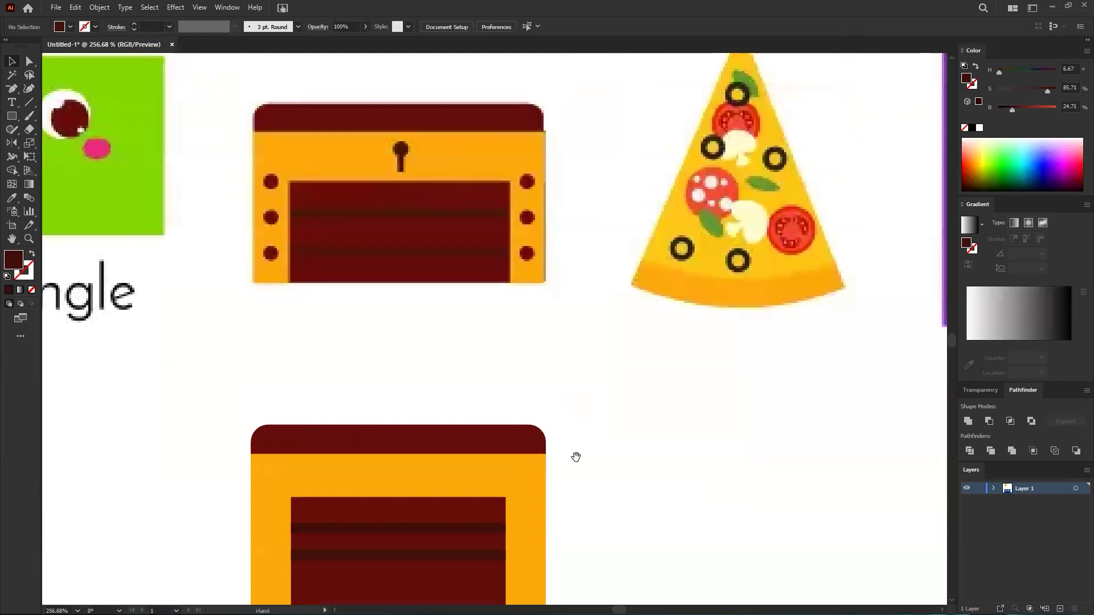
scroll(576, 455, down, 4)
scroll(545, 296, up, 3)
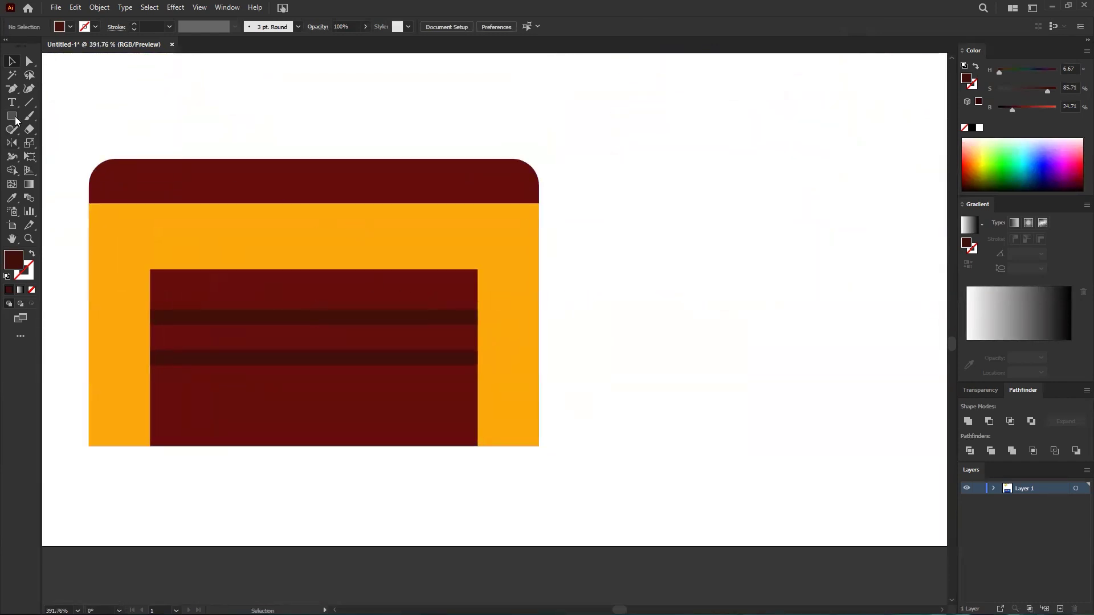
drag(14, 120, 43, 138)
click(48, 143)
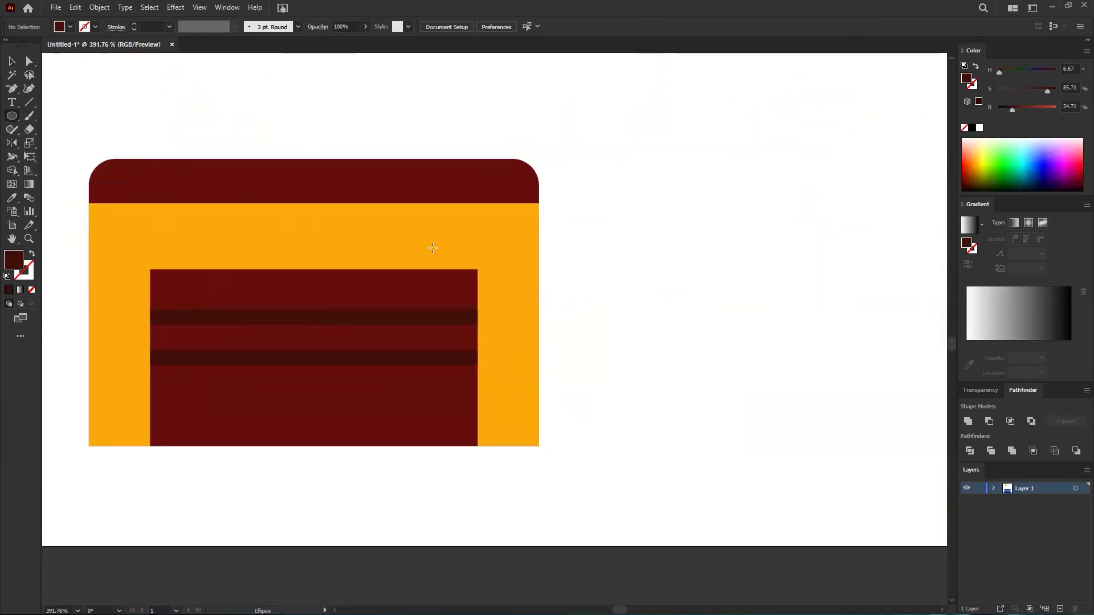
scroll(620, 296, up, 1)
drag(650, 296, 552, 285)
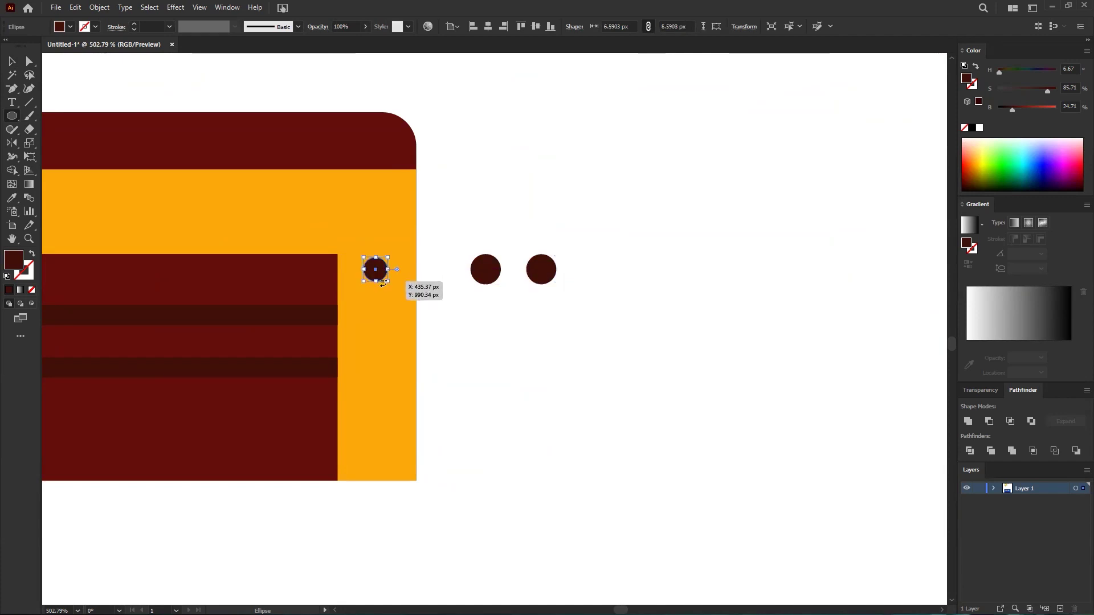
- Recolour the circle on the right yellow band with the dark red sampled from the chest's lid
key(v)
click(524, 325)
drag(517, 288, 411, 295)
drag(456, 264, 501, 402)
click(478, 418)
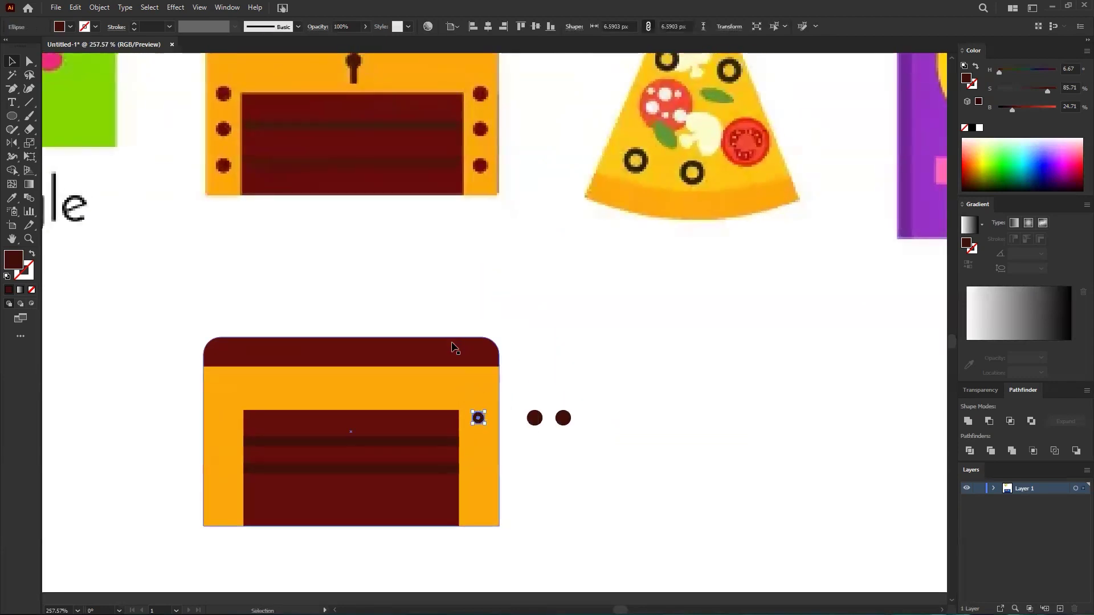
key(i)
click(467, 349)
key(a)
click(538, 359)
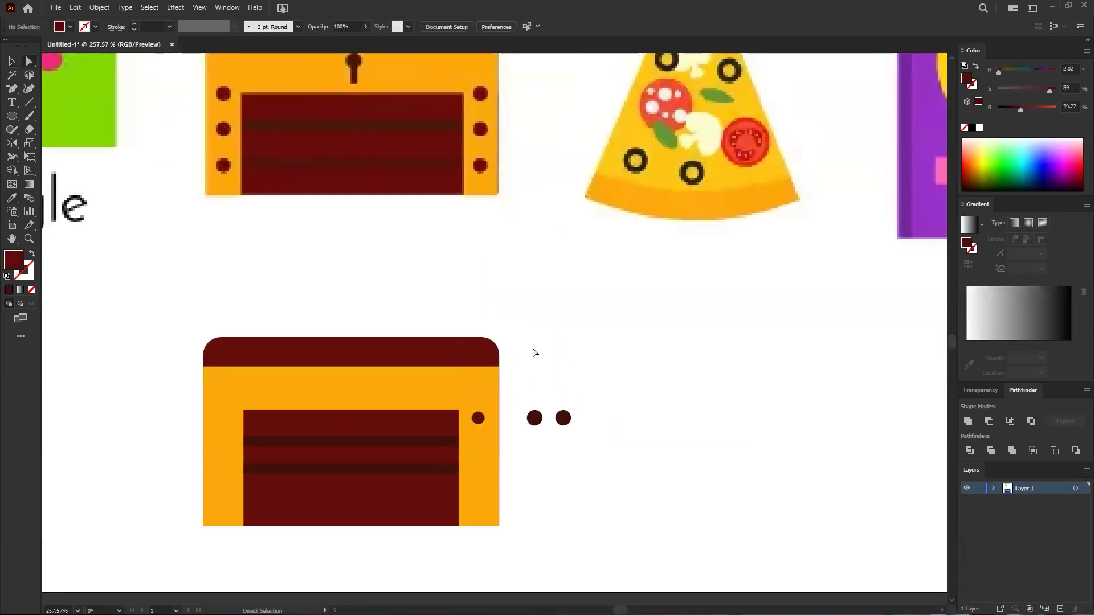
- Enlarge the circle on the right yellow band to about 7.43 px wide
scroll(478, 415, up, 2)
click(487, 420)
drag(494, 408, 500, 405)
click(576, 479)
drag(561, 446, 456, 468)
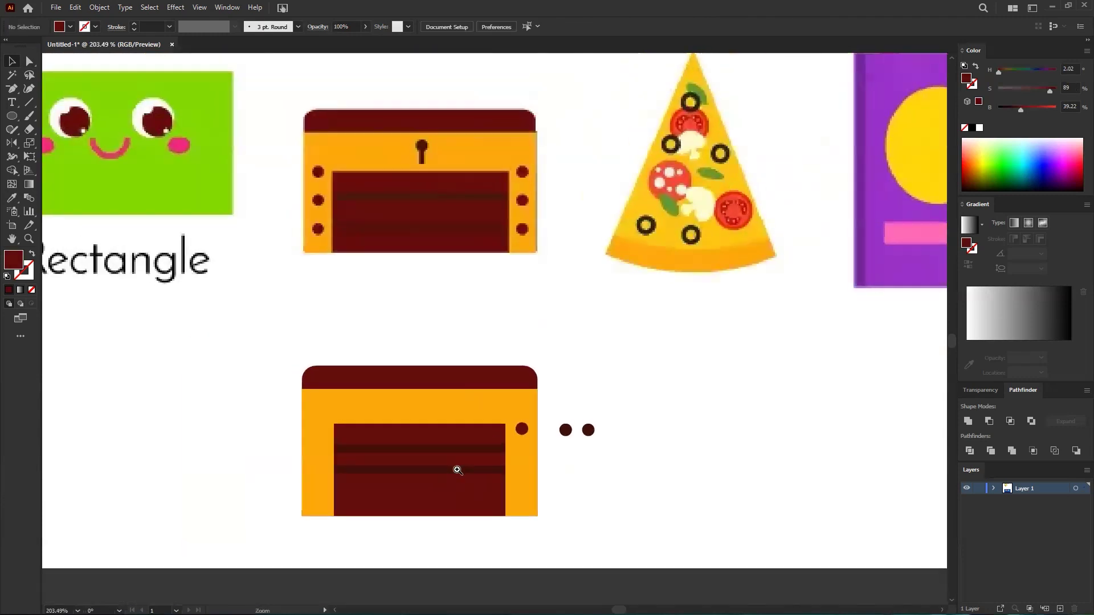
- Adjust the circle's position so it sits centred across the right yellow band, near the panel's top edge
drag(517, 448, 680, 419)
click(530, 402)
drag(533, 409, 532, 379)
drag(570, 377, 479, 409)
scroll(569, 377, up, 6)
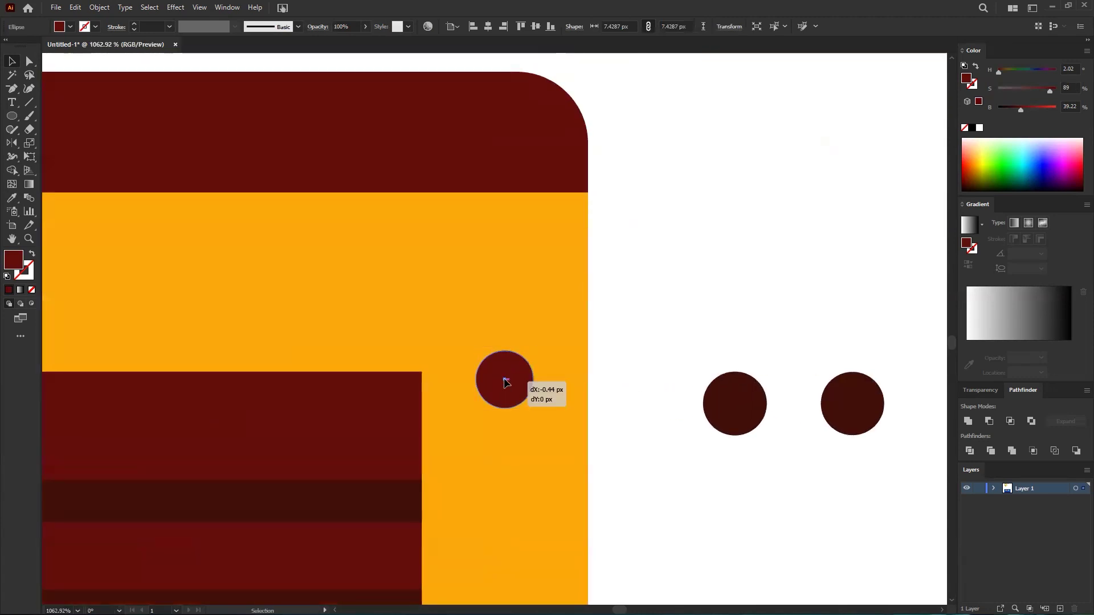
drag(571, 385, 327, 411)
drag(599, 418, 701, 430)
click(664, 441)
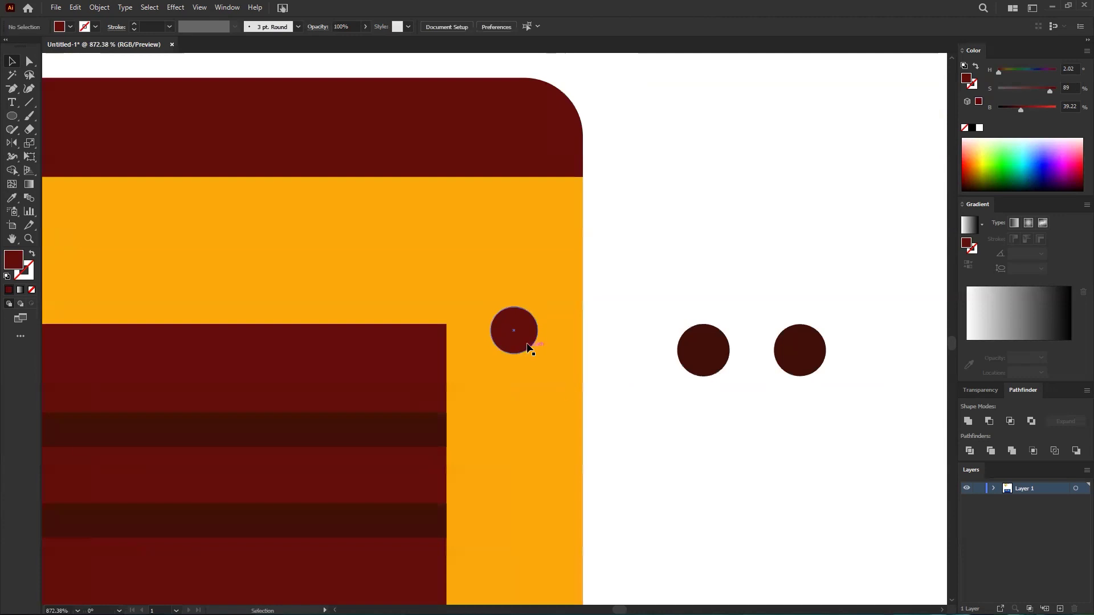
drag(513, 334, 516, 493)
scroll(560, 436, down, 6)
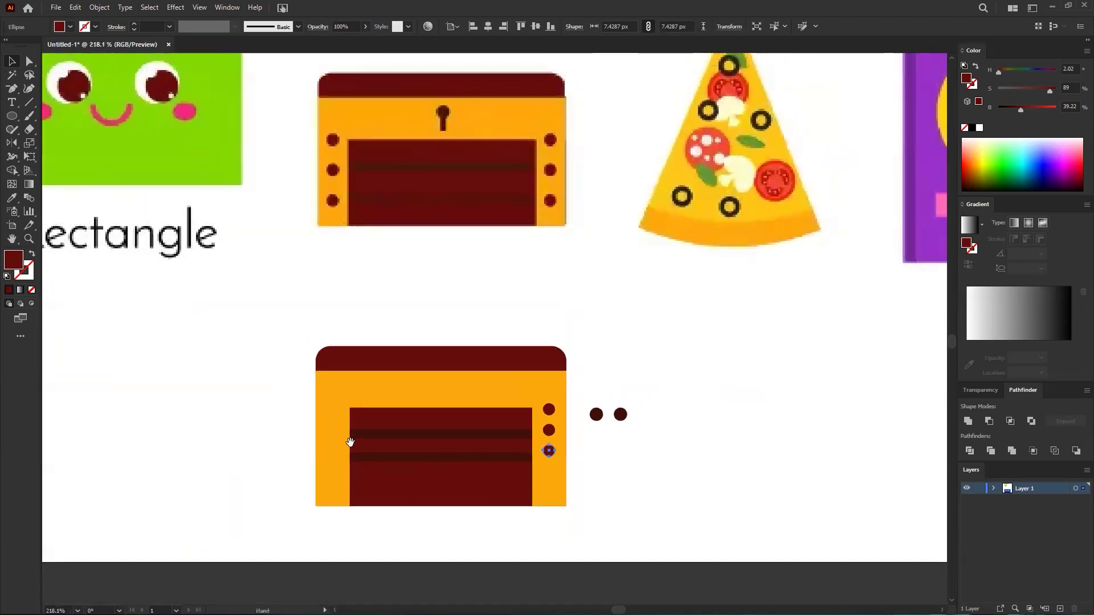
scroll(602, 438, up, 4)
scroll(613, 451, down, 3)
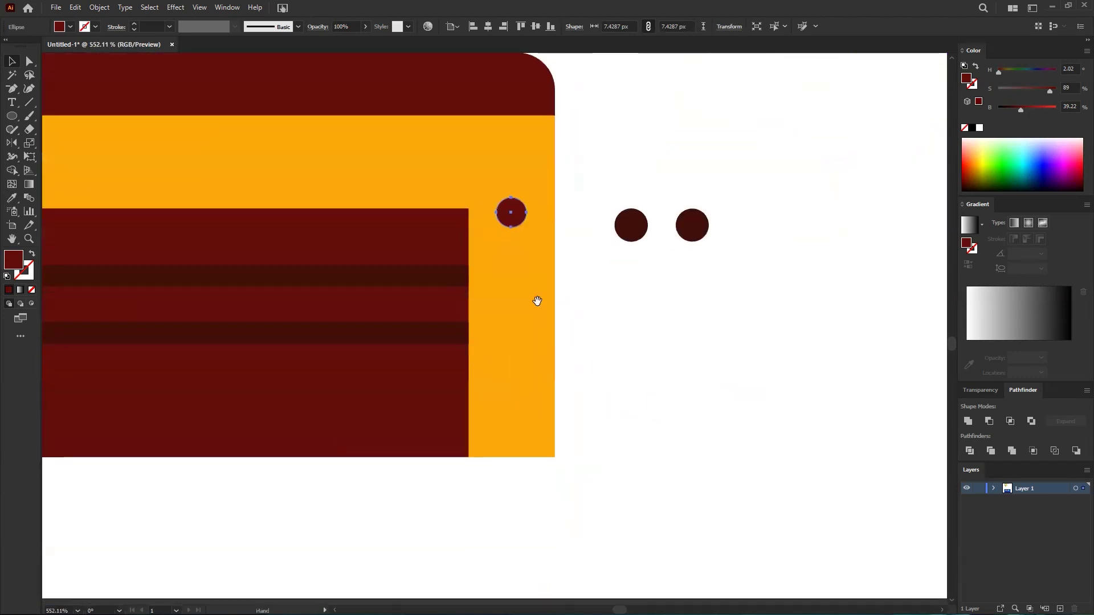
- Copy the circle straight down the right yellow band and repeat the transformation to make three evenly spaced rivets
scroll(509, 217, up, 2)
drag(511, 214, 513, 307)
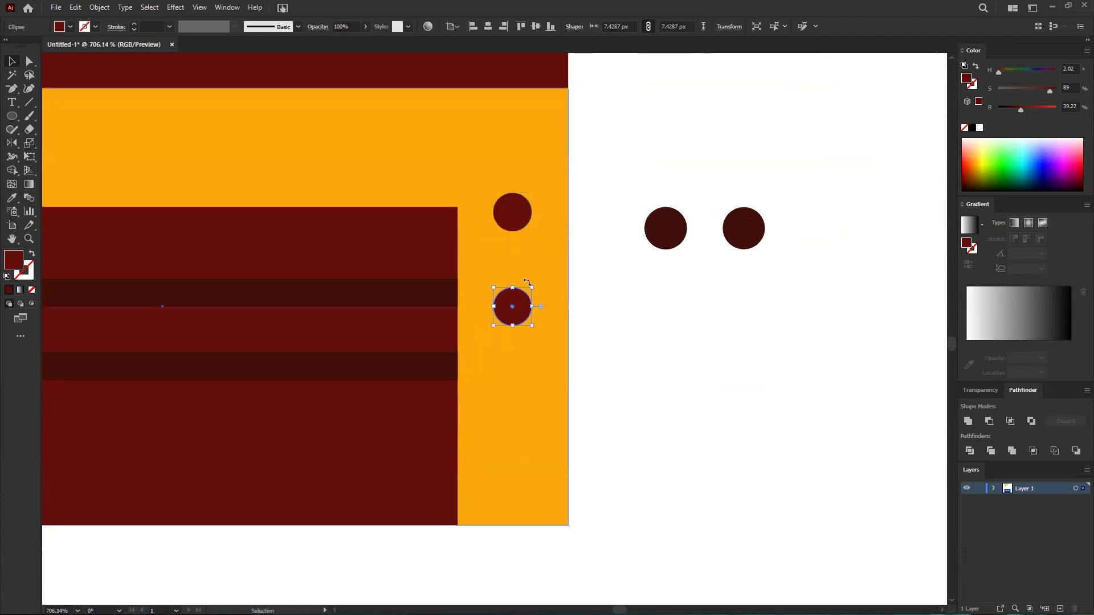
key(ctrl+d)
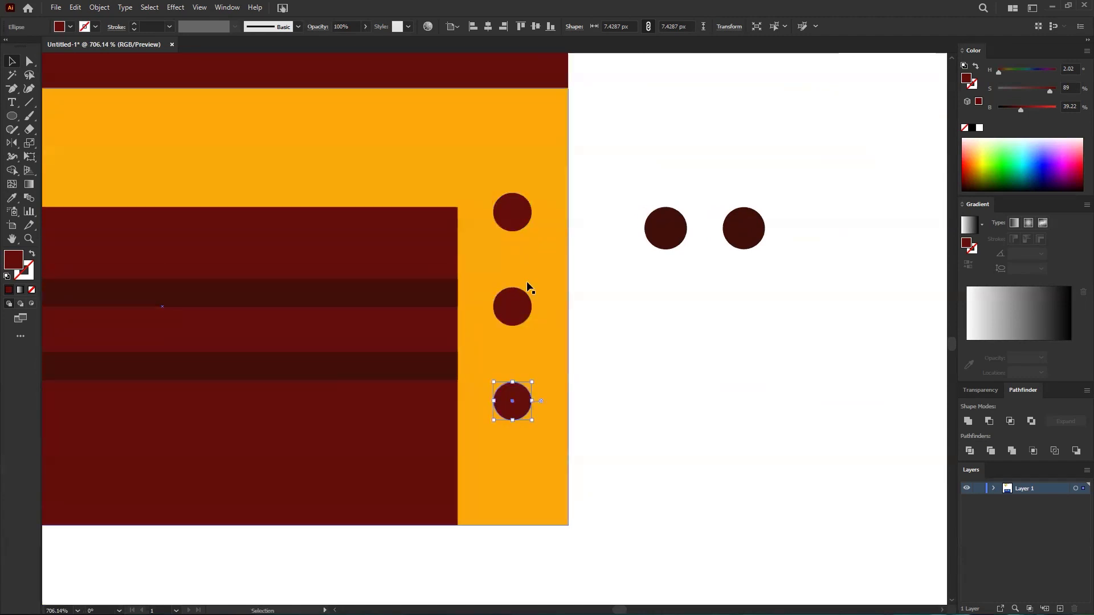
key(z)
drag(587, 298, 286, 361)
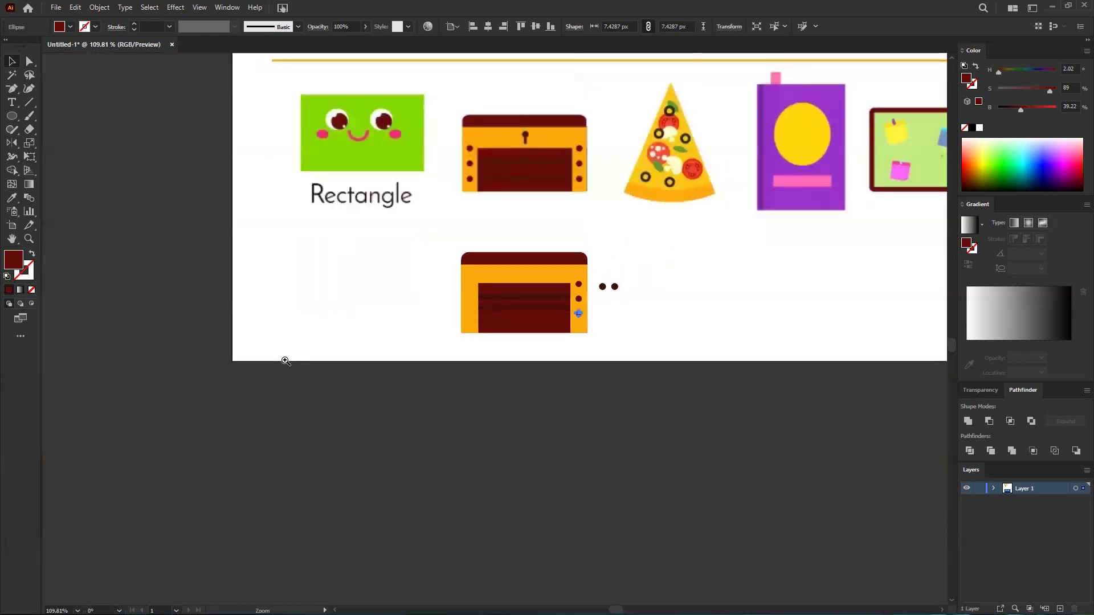
click(626, 322)
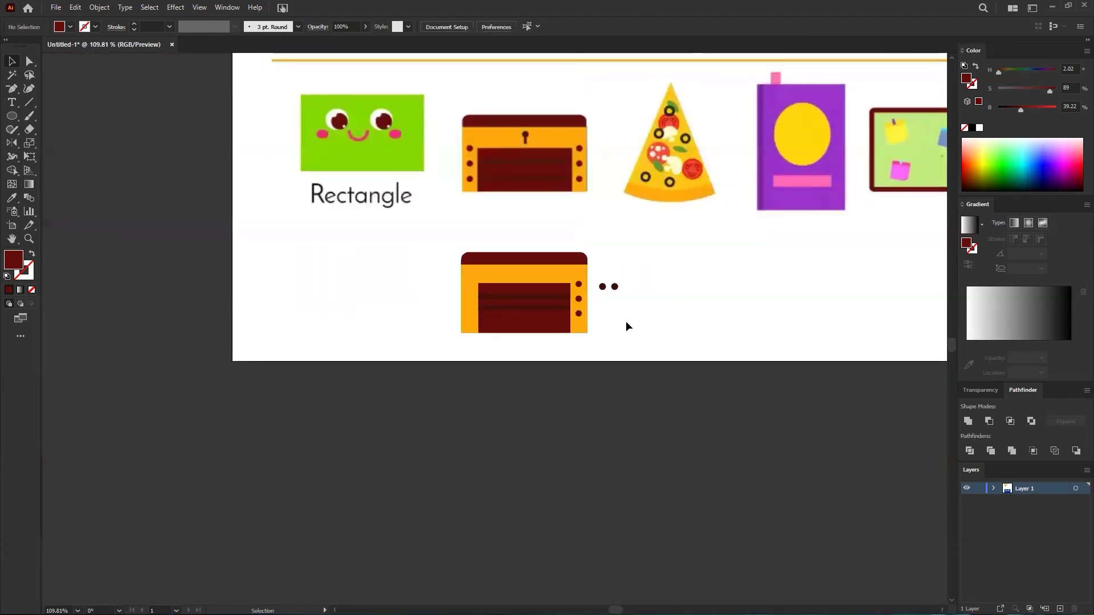
- Move the two dark brown stripes vertically to line up with the middle and lowest rivets
scroll(544, 295, up, 5)
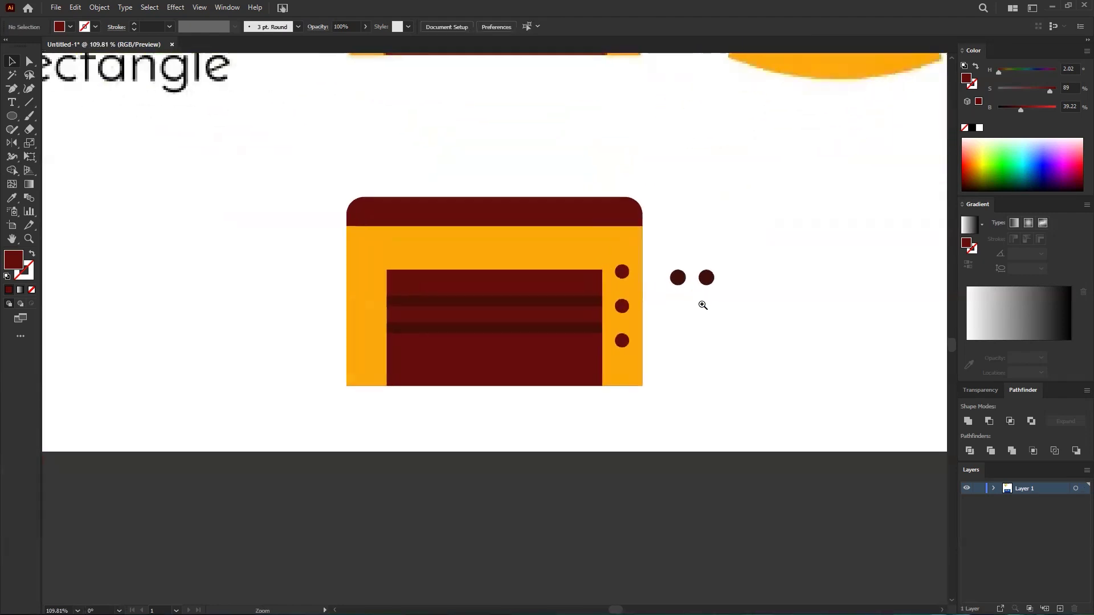
drag(542, 335, 549, 346)
click(755, 354)
drag(549, 306, 548, 308)
drag(541, 346, 541, 350)
click(677, 326)
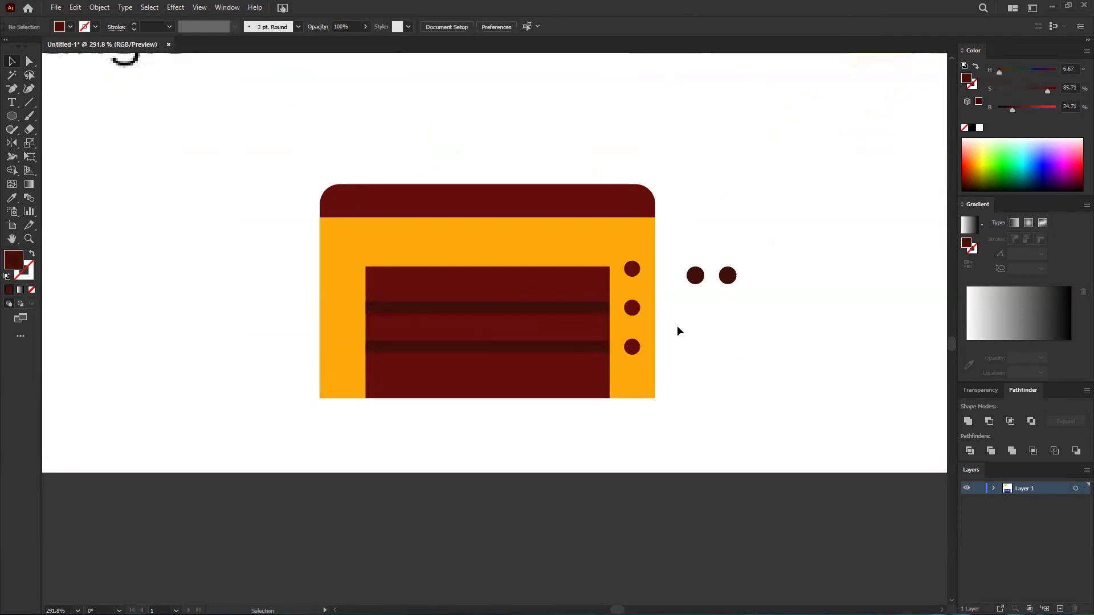
- Scale the three rivets on the right yellow band down together to about 7.17 px wide each
drag(629, 330, 560, 316)
scroll(561, 316, up, 7)
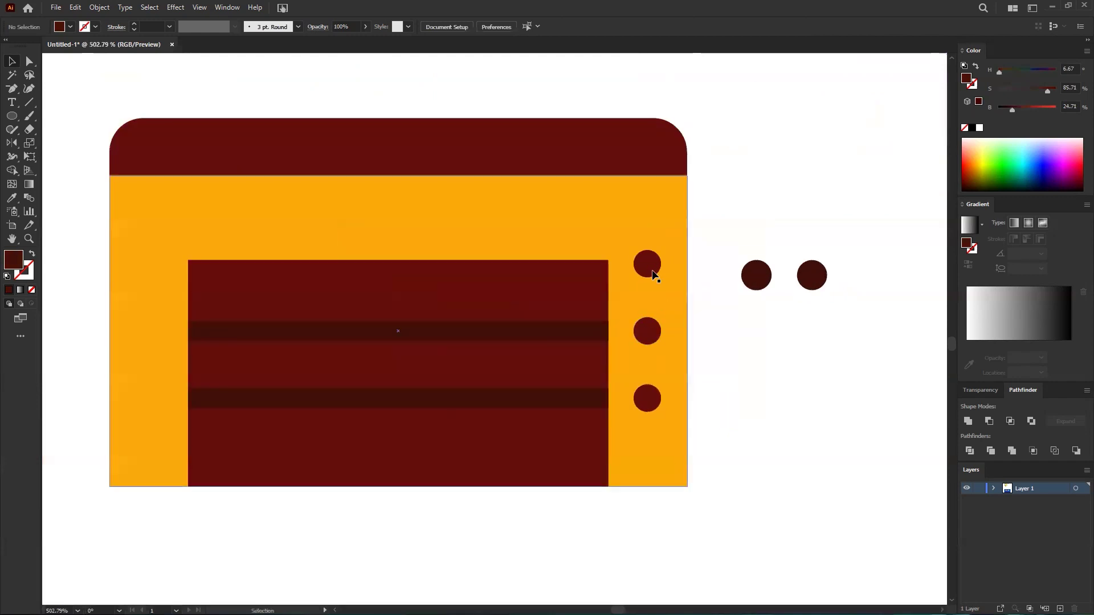
click(648, 263)
shift+click(653, 338)
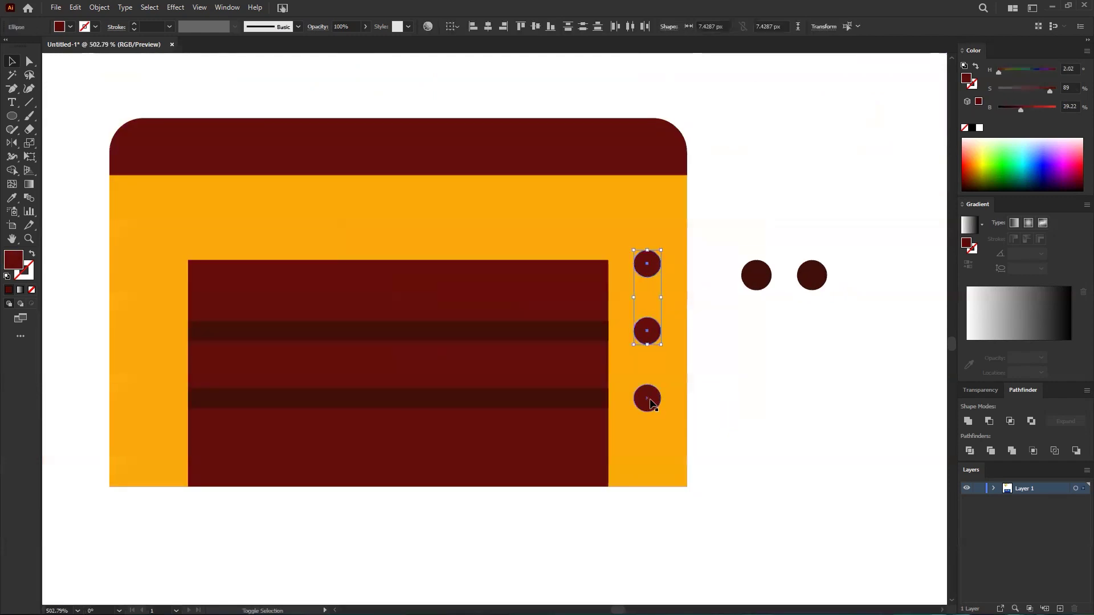
click(733, 361)
click(653, 279)
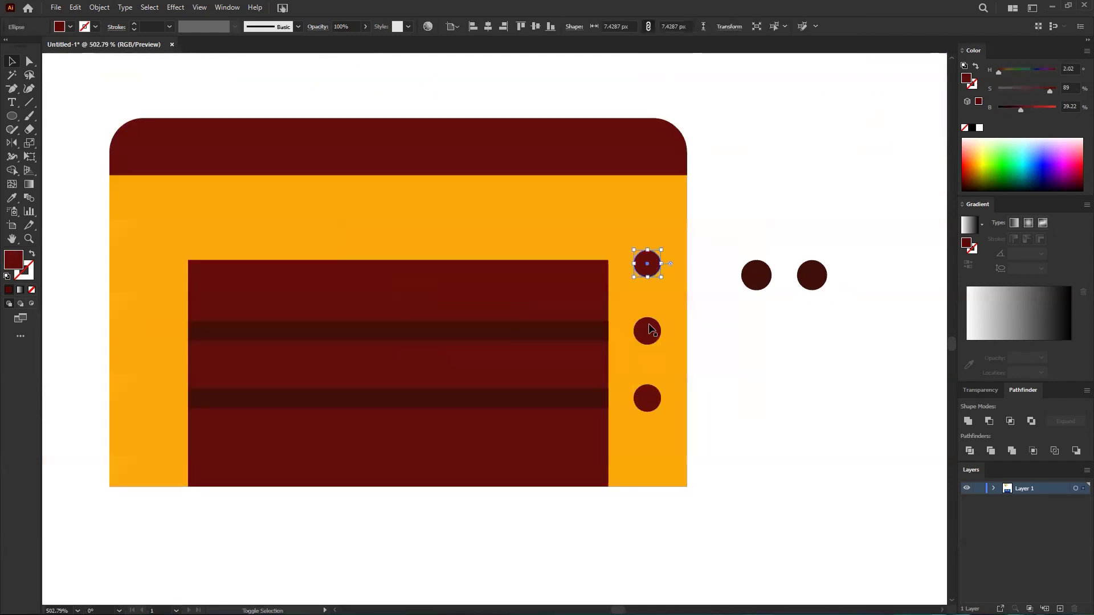
shift+click(648, 344)
shift+click(651, 403)
drag(647, 251, 649, 258)
scroll(721, 295, down, 1)
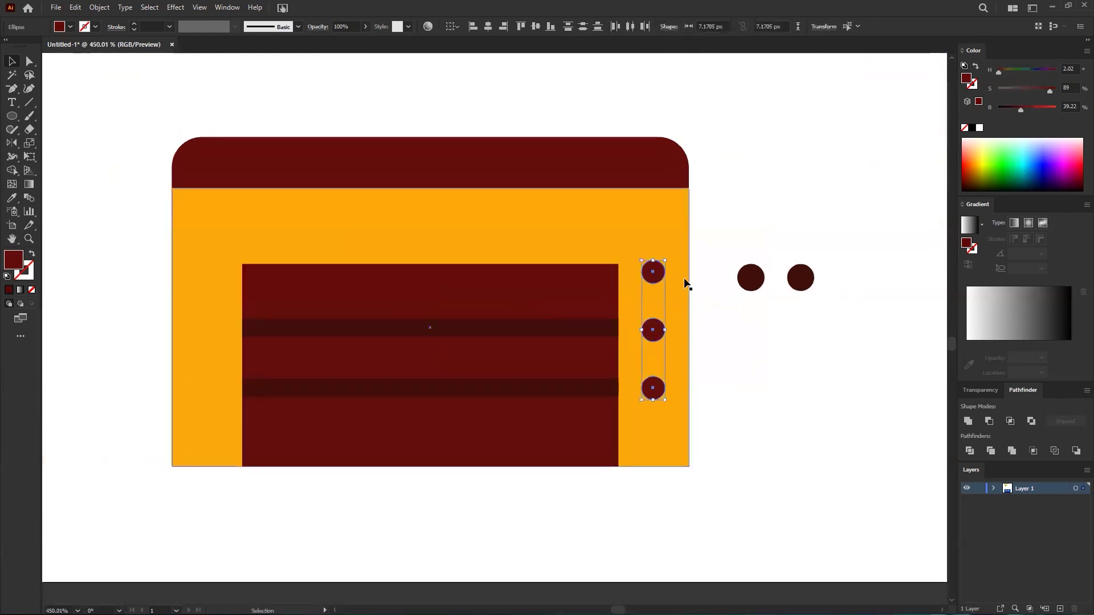
- Duplicate the three rivets horizontally onto the chest's left yellow band
drag(655, 334, 332, 278)
click(156, 346)
scroll(183, 320, down, 8)
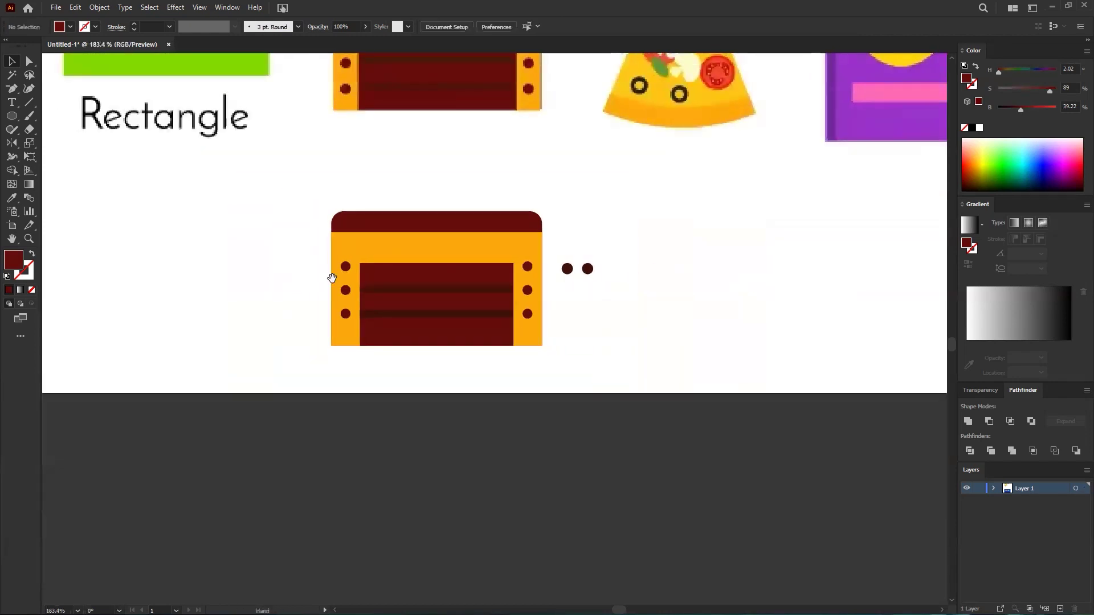
- Draw a dark red keyhole circle centred in the yellow area above the panel and enlarge it to about 8.5 px wide
scroll(354, 265, up, 3)
drag(416, 116, 439, 125)
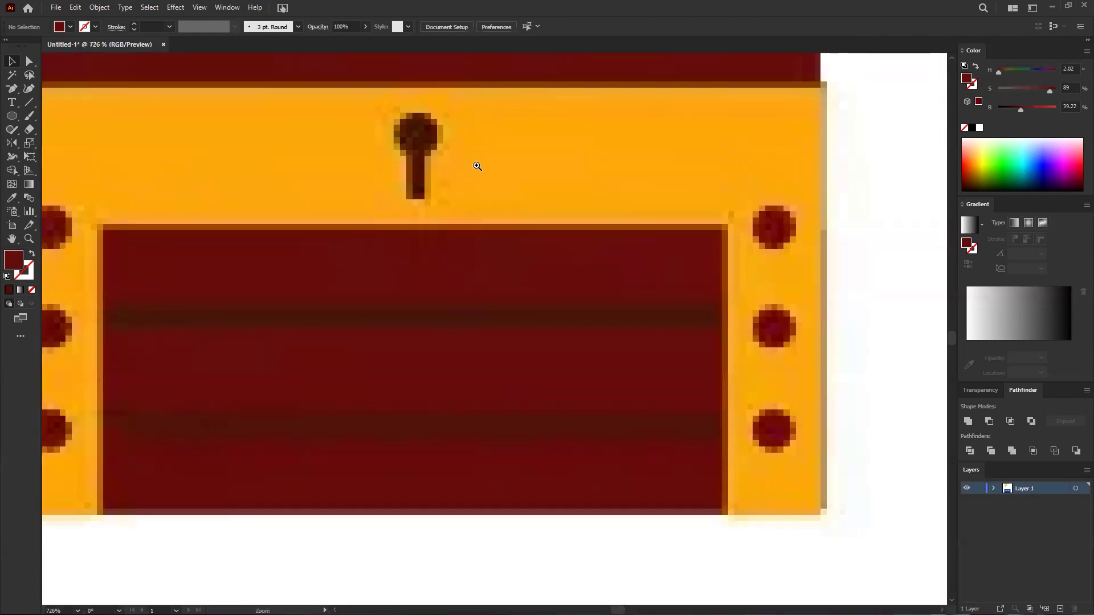
drag(477, 166, 442, 171)
drag(467, 411, 438, 139)
drag(427, 342, 447, 344)
drag(394, 418, 413, 285)
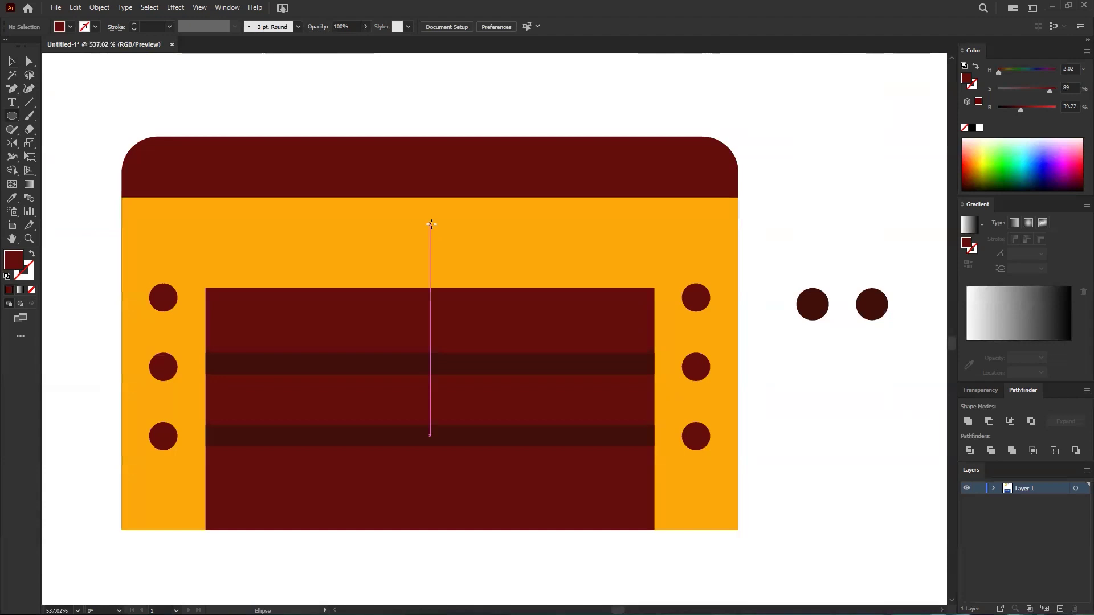
drag(434, 236, 444, 246)
scroll(442, 245, up, 4)
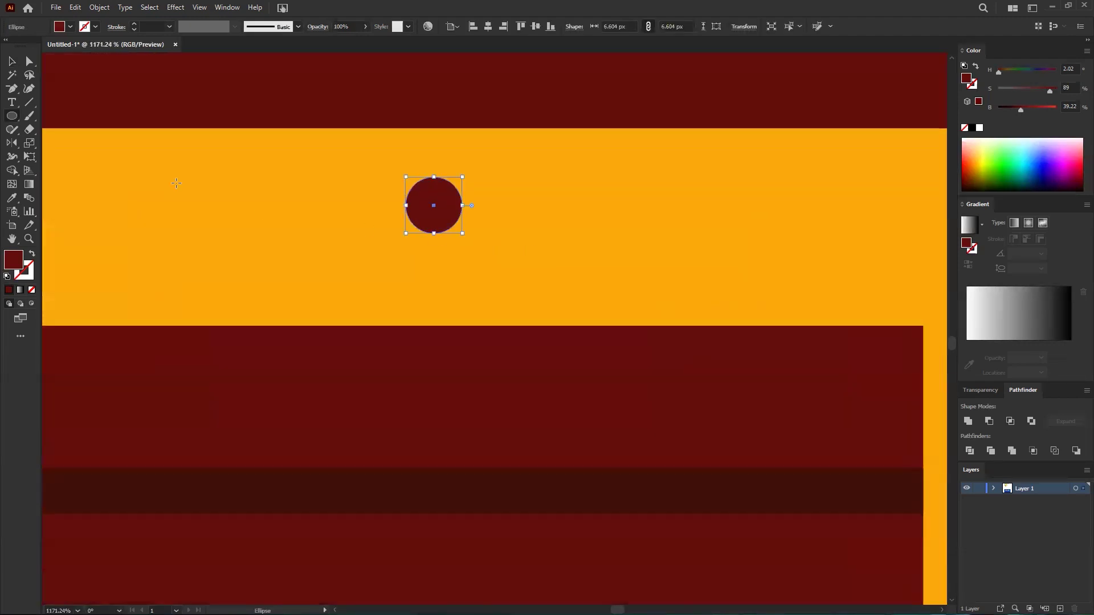
drag(434, 177, 434, 170)
drag(525, 171, 488, 193)
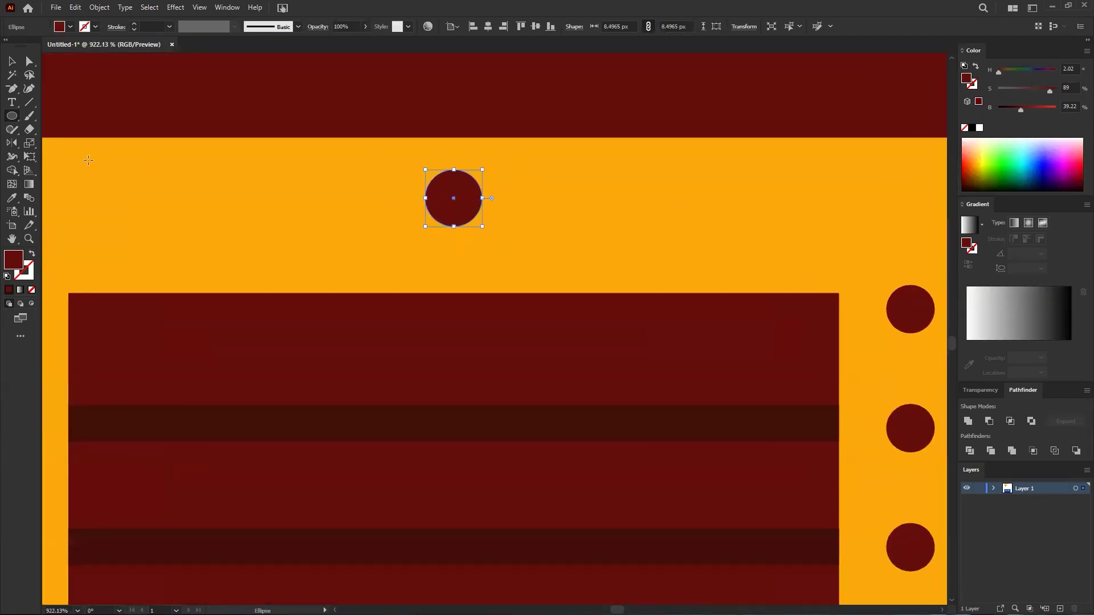
- Draw a narrow dark red rectangle about 3.06 × 6.59 px centred beneath the keyhole circle to form its stem
click(12, 118)
click(64, 116)
drag(442, 211, 441, 272)
scroll(468, 225, up, 3)
drag(550, 214, 213, 293)
click(215, 292)
drag(517, 142, 379, 411)
mouse_move(382, 238)
mouse_down()
mouse_move(479, 210)
mouse_move(388, 250)
mouse_up()
drag(421, 302, 448, 43)
drag(425, 230, 428, 257)
drag(518, 233, 245, 303)
drag(429, 184, 357, 348)
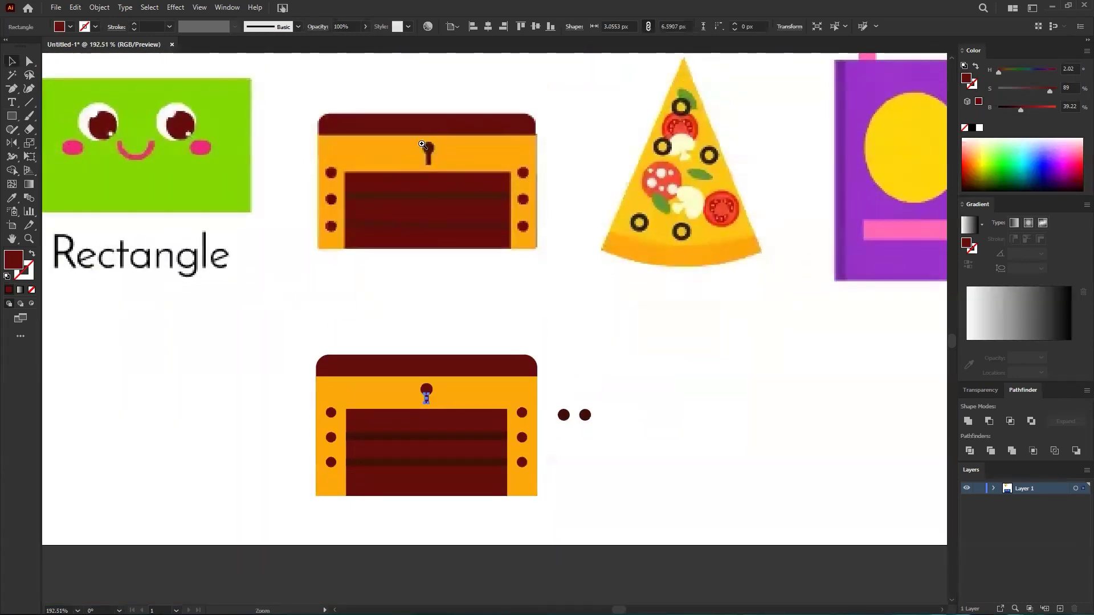
- Recolour the keyhole's circle and stem with the darker brown sampled from the chest's panel stripes
scroll(421, 145, up, 2)
scroll(399, 169, down, 3)
scroll(435, 342, up, 7)
shift+click(429, 390)
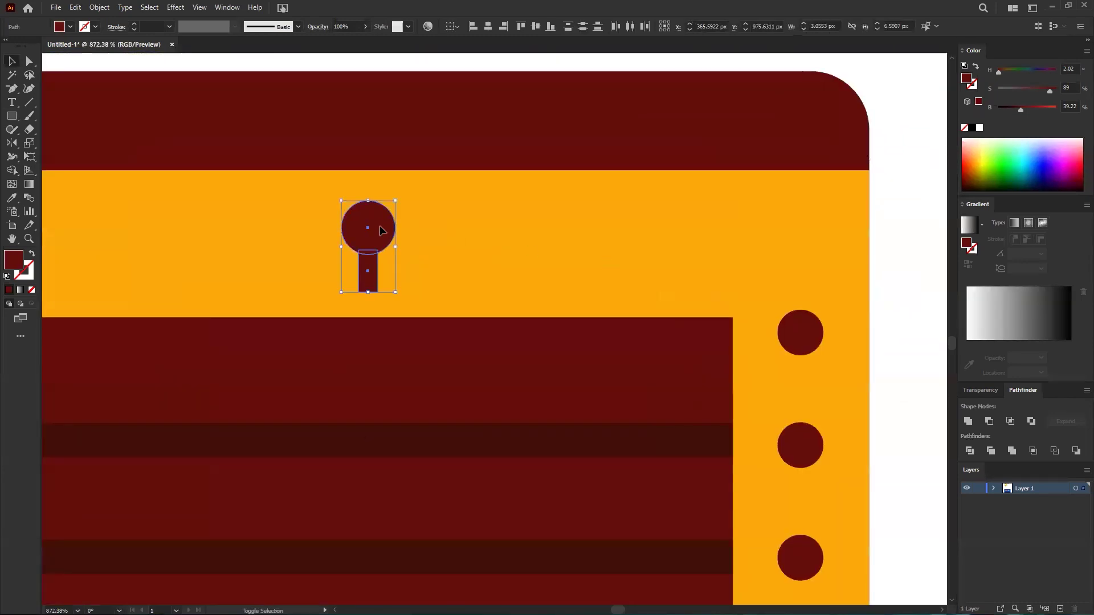
key(i)
click(347, 440)
drag(412, 291, 151, 335)
key(a)
click(227, 352)
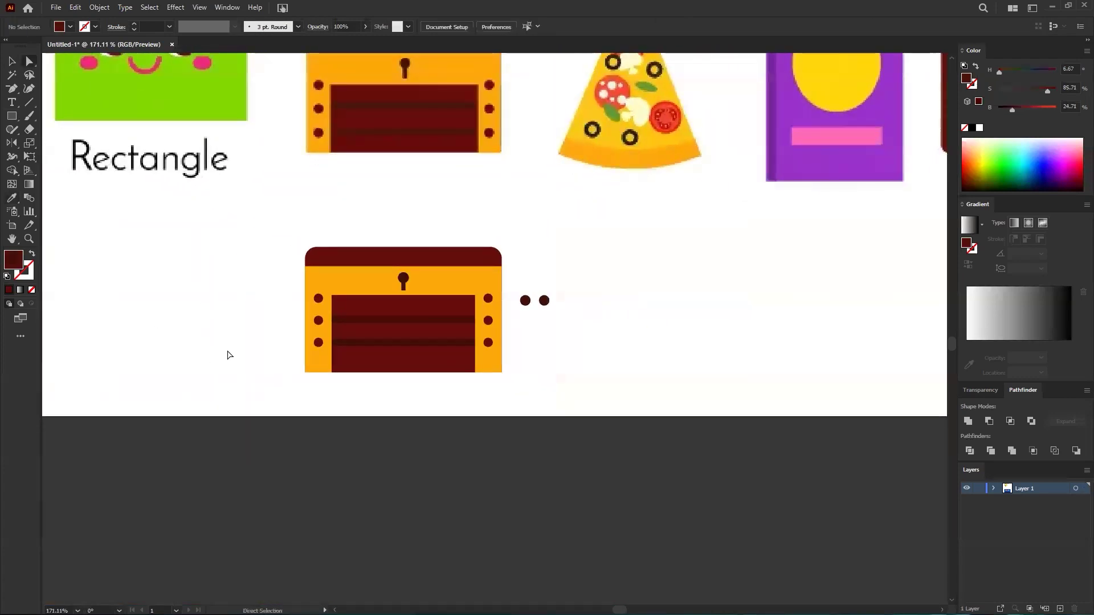
- Narrow the keyhole's stem rectangle to about 2.53 px wide, keeping it centred beneath the circle
drag(420, 292, 677, 259)
drag(289, 233, 491, 284)
key(v)
click(476, 284)
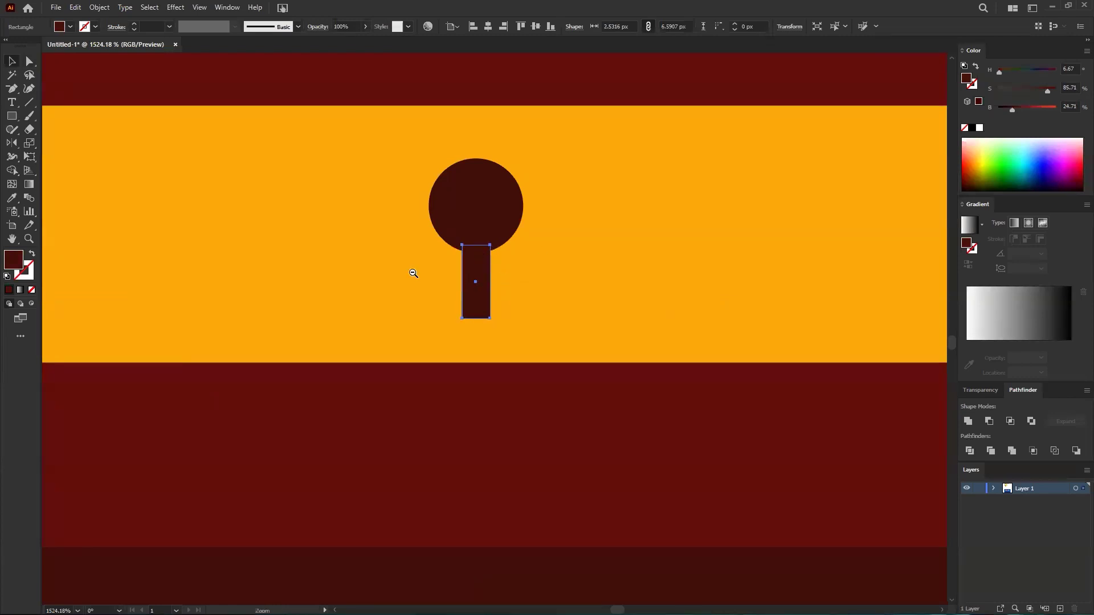
scroll(203, 317, down, 10)
click(246, 344)
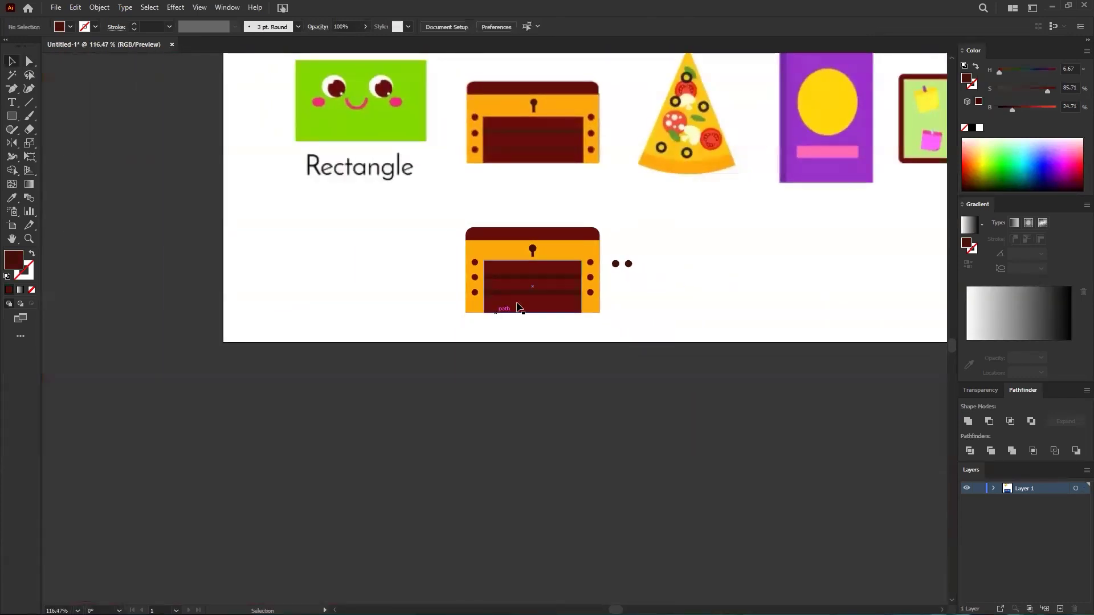
- Select the keyhole's circle and stem and scale them down together slightly about their centre
drag(531, 244, 738, 282)
click(542, 302)
shift+click(541, 280)
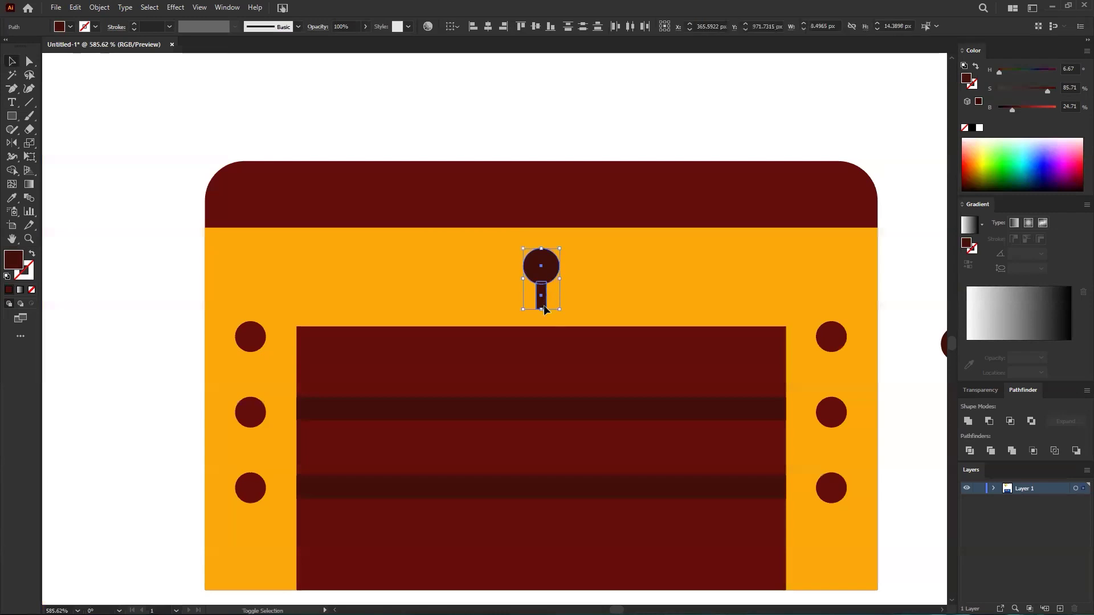
click(167, 306)
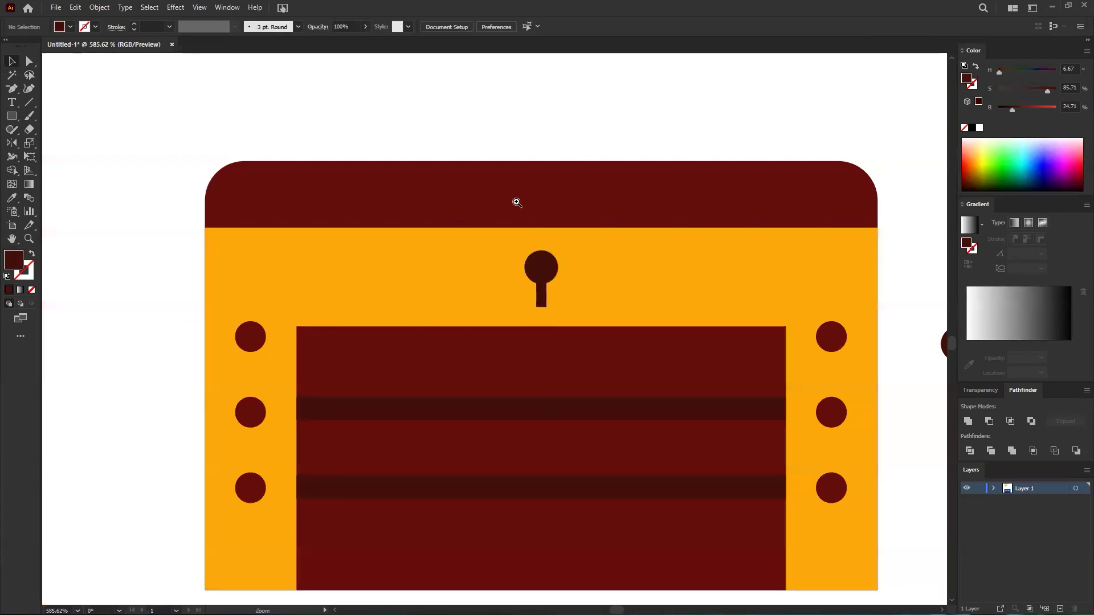
- Round the two lower corners of the chest's yellow body to a radius of about 3.99 px
scroll(516, 203, down, 5)
drag(590, 225, 394, 289)
drag(323, 326, 412, 323)
drag(406, 388, 522, 367)
drag(385, 412, 499, 369)
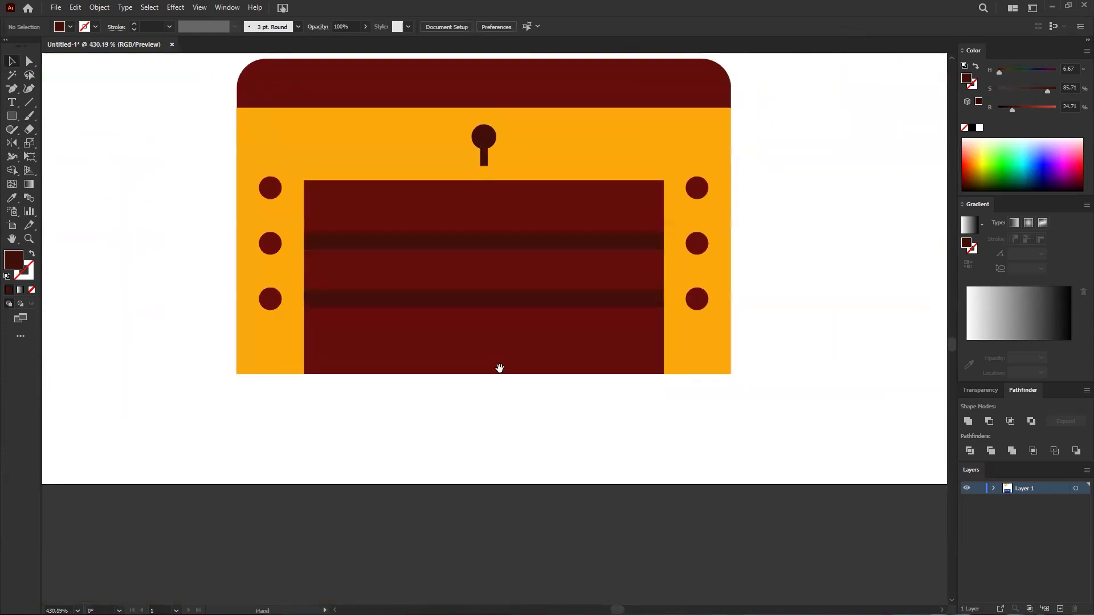
click(271, 374)
key(a)
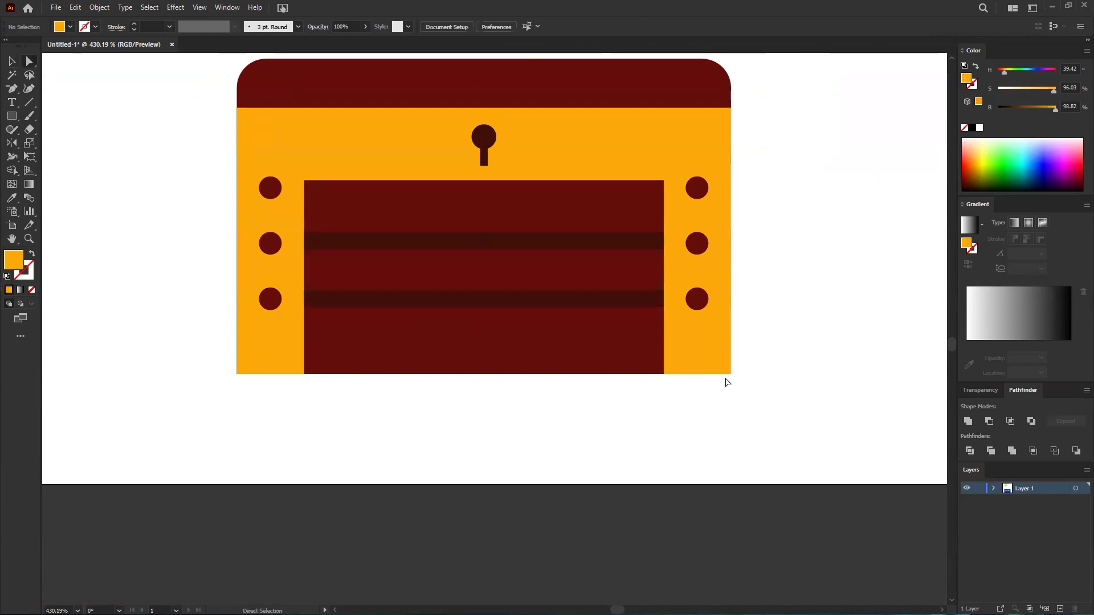
click(731, 375)
shift+click(237, 375)
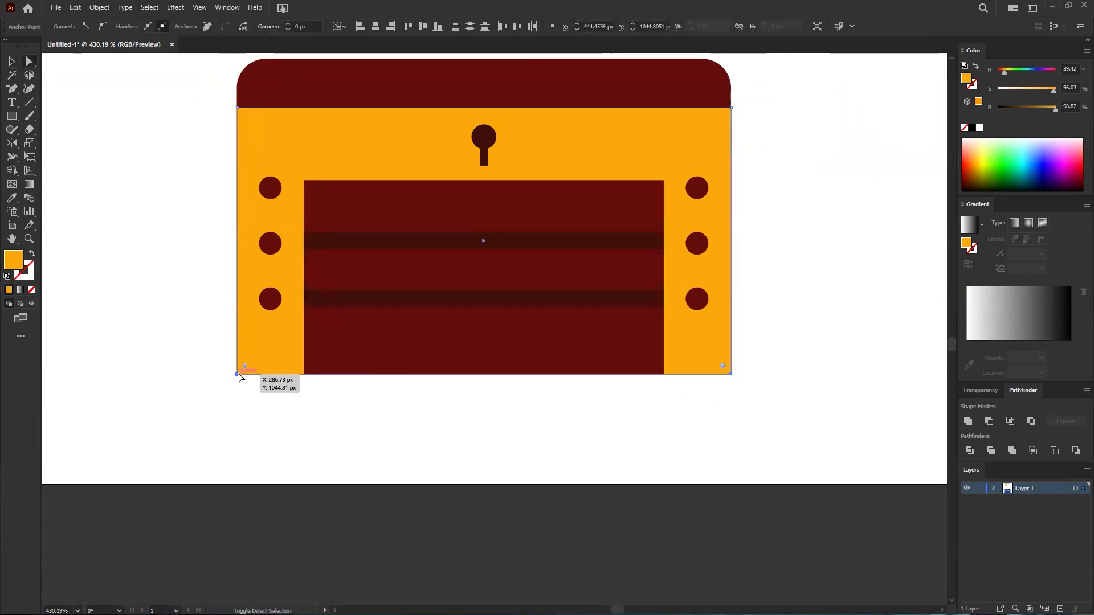
drag(246, 366, 250, 366)
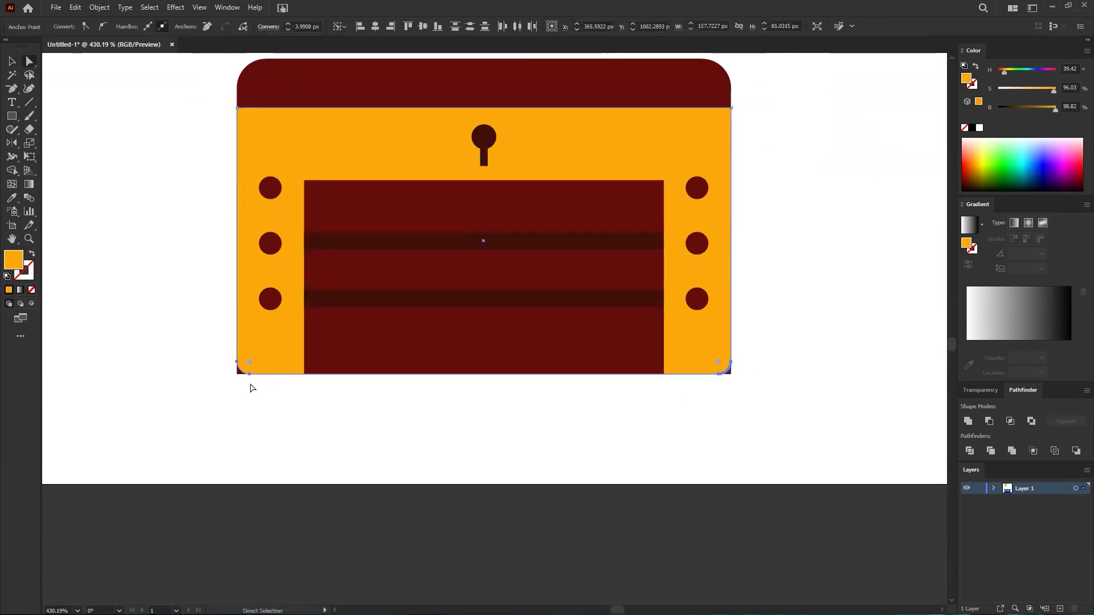
- Remove the dark red backing that shows behind the yellow body's rounded lower corners
click(238, 373)
drag(722, 370, 615, 311)
click(572, 459)
drag(513, 306, 329, 349)
- Increase the radius of the yellow body's two lower corners to about 7.02 px
click(274, 362)
key(v)
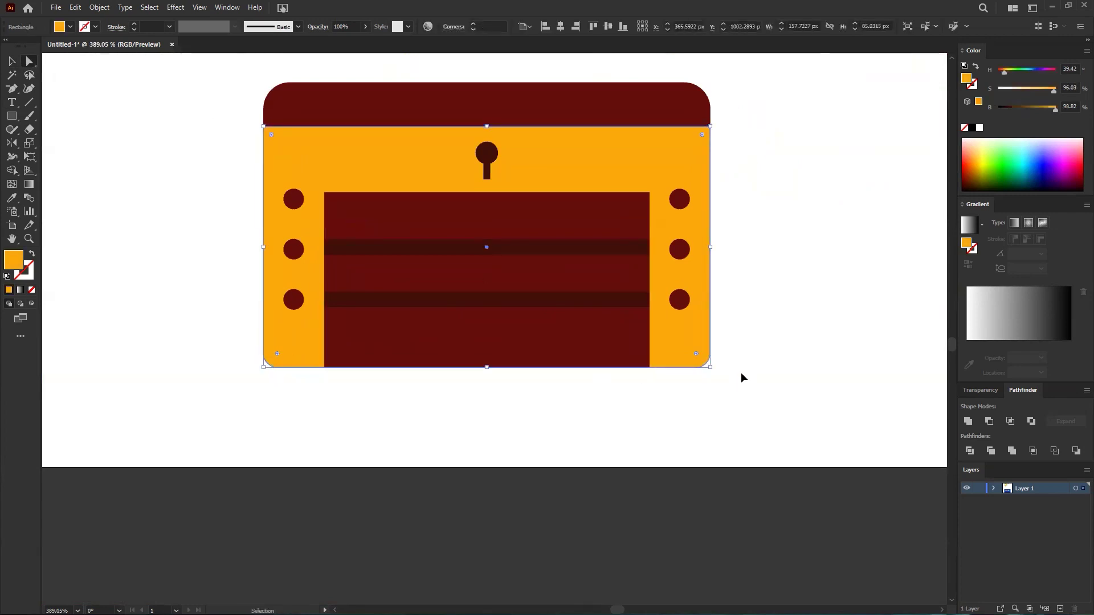
click(710, 357)
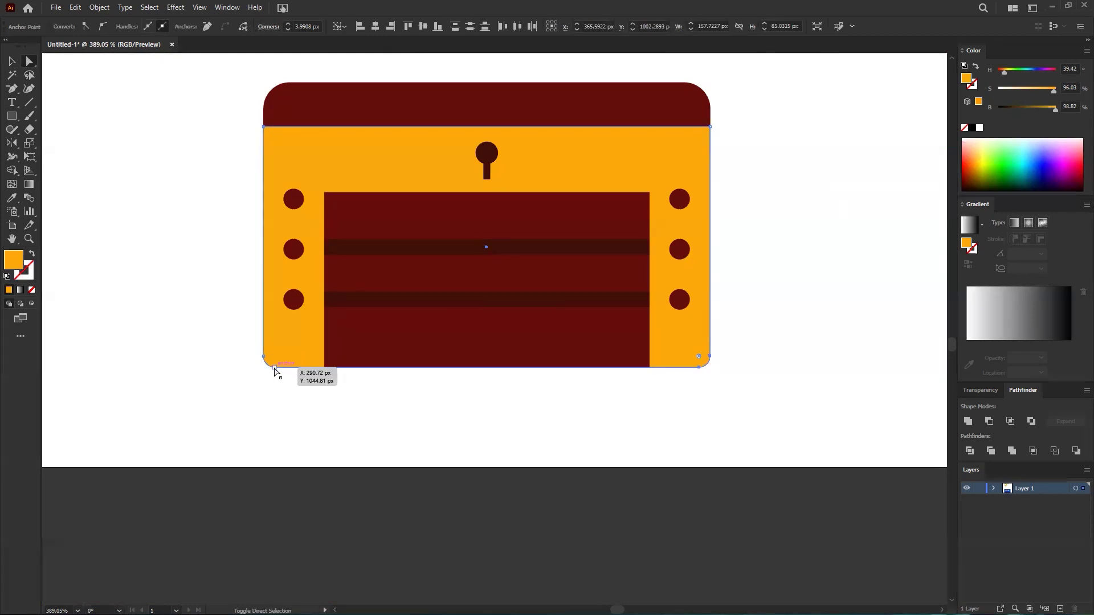
drag(277, 361, 288, 355)
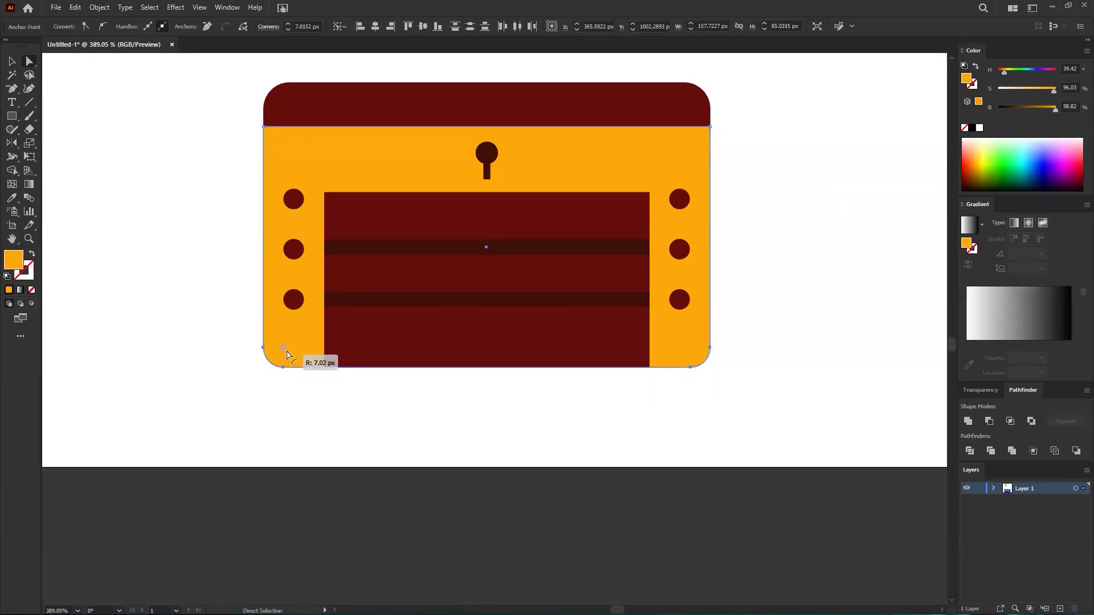
- Select all parts of the finished chest and group them
click(285, 425)
drag(410, 341, 259, 395)
drag(341, 308, 252, 338)
drag(502, 262, 195, 428)
key(ctrl+g)
- Move the grouped chest to the blank area beside the reference sheet, next to the green stool
drag(419, 311, 221, 383)
drag(485, 326, 447, 355)
drag(447, 354, 283, 459)
drag(269, 423, 336, 411)
drag(260, 432, 540, 251)
click(486, 346)
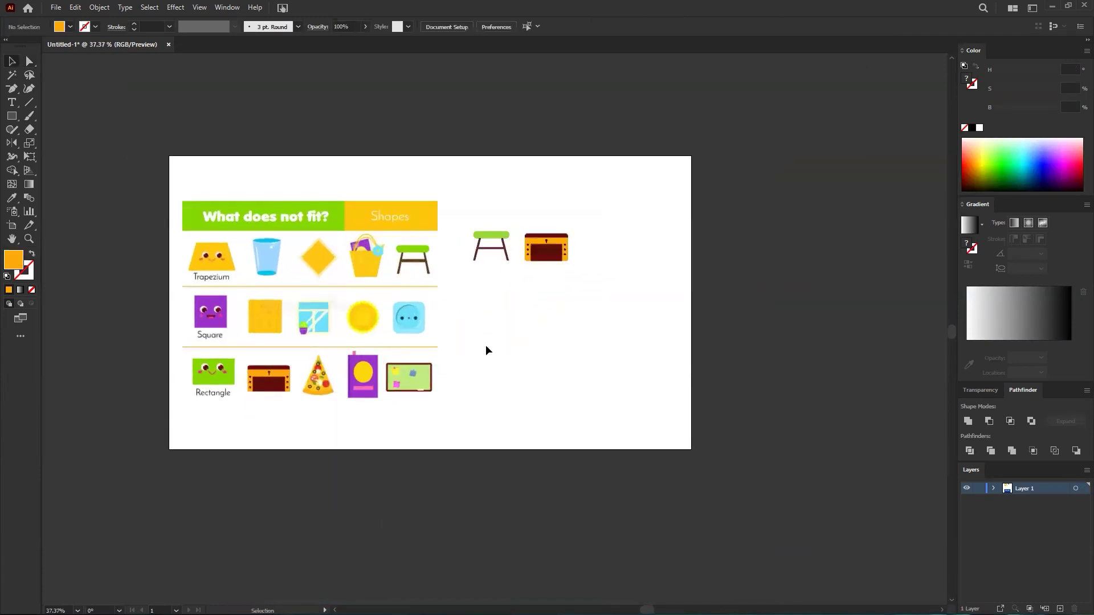
- Move the reference sheet to the artboard's right side and shift the stool and chest toward its left side
drag(274, 405, 682, 397)
drag(556, 281, 556, 280)
drag(498, 251, 340, 259)
drag(439, 273, 495, 258)
click(471, 346)
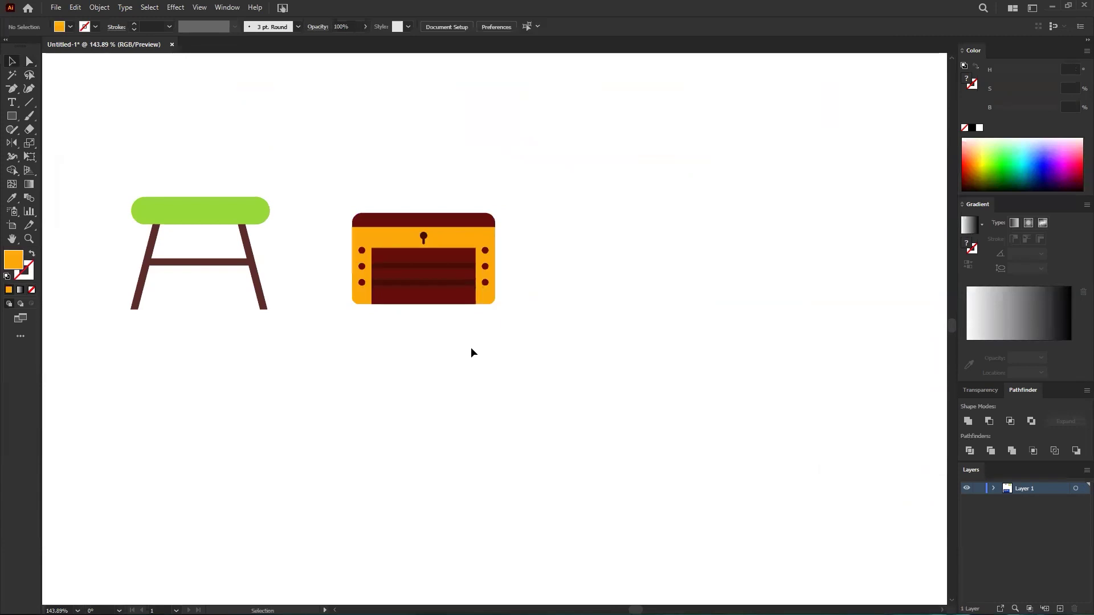
- Nudge the chest level with the stool and move the reference sheet a little closer to them
scroll(523, 376, down, 5)
scroll(366, 234, up, 3)
drag(385, 266, 386, 268)
drag(363, 217, 365, 213)
click(416, 287)
scroll(413, 278, down, 3)
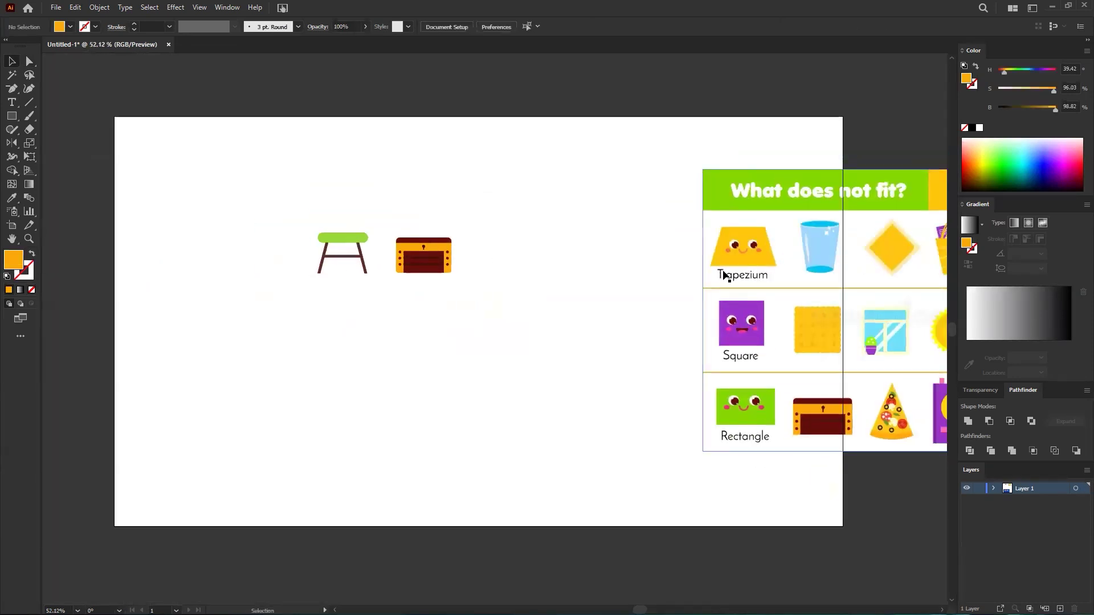
drag(723, 275, 626, 277)
click(559, 322)
- Draw a rectangle about 157.3 × 101.6 px beside the reference trapezium and fill it with the trapezium's sampled yellow
scroll(655, 250, up, 6)
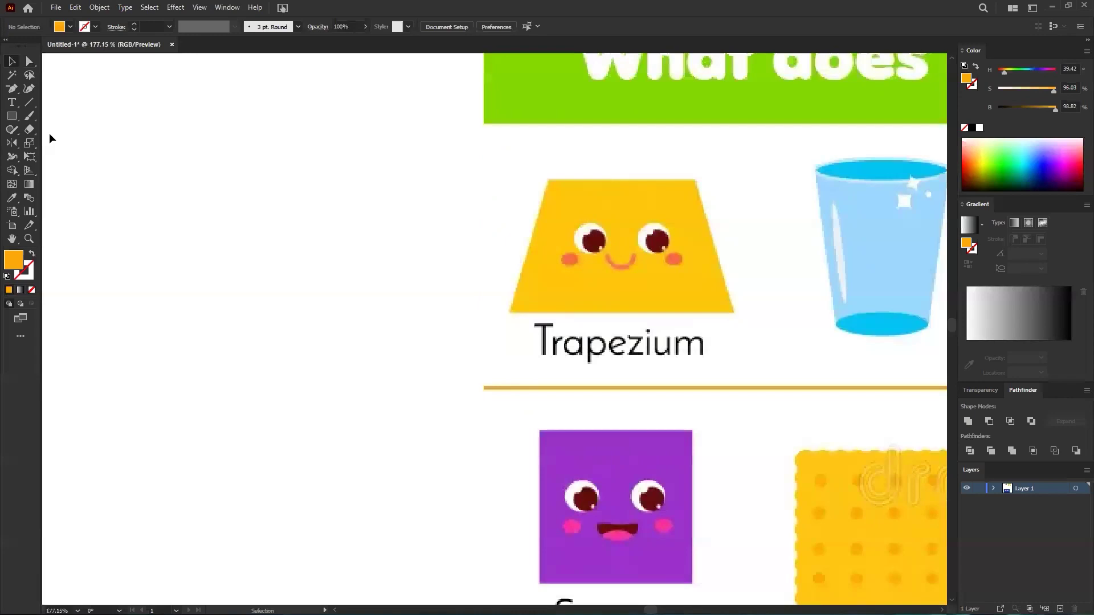
drag(163, 198, 366, 329)
key(i)
click(613, 199)
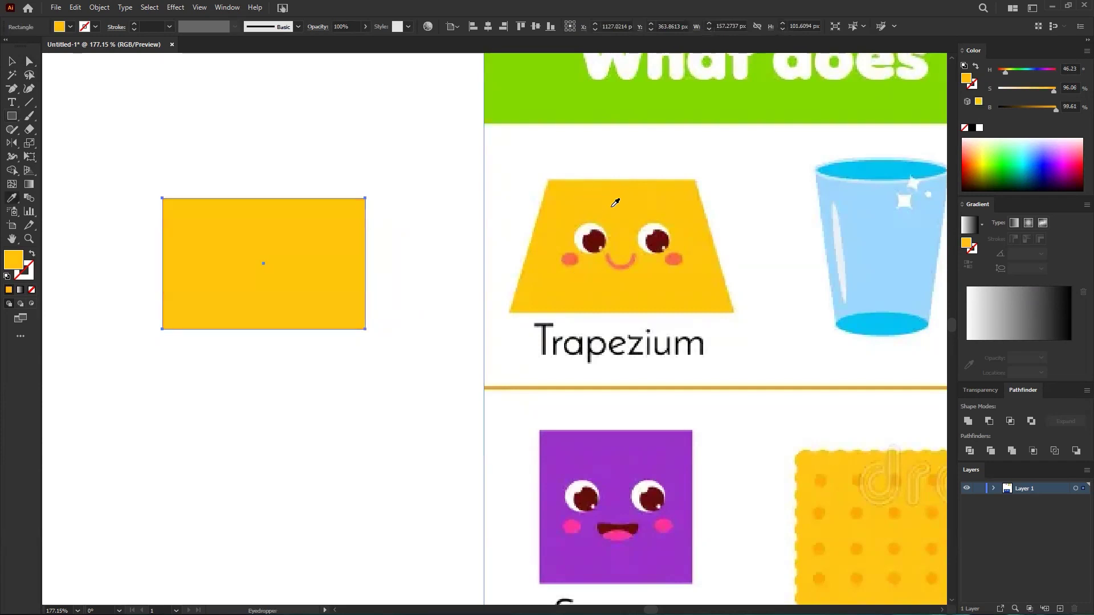
- Try to taper the yellow rectangle by moving its two upper corner points inward separately, and undo the changes
key(a)
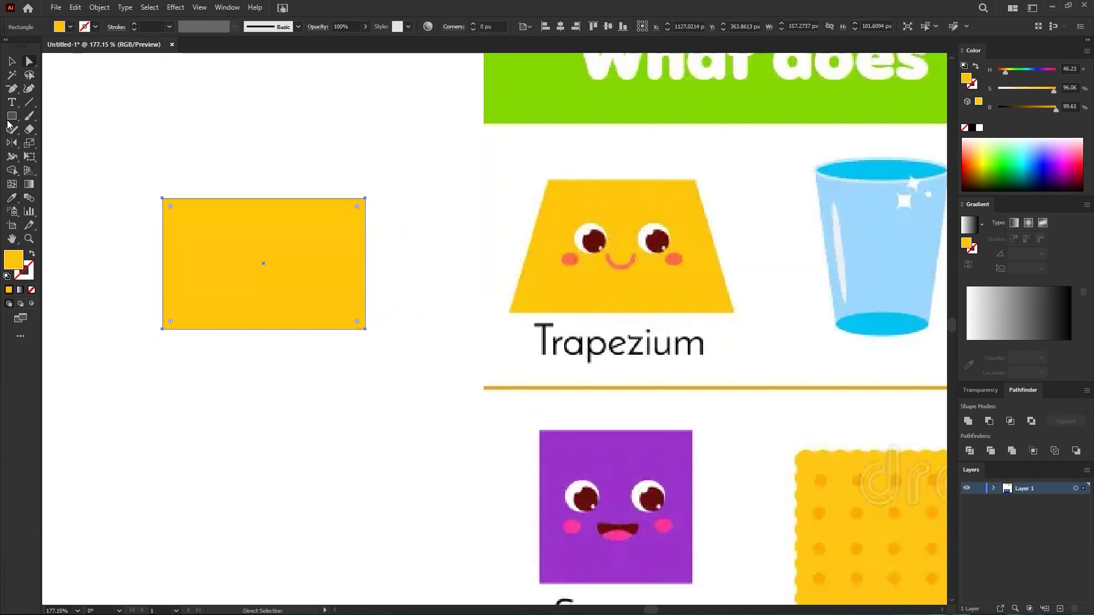
drag(365, 198, 321, 198)
key(ctrl+z)
click(365, 198)
drag(163, 198, 205, 198)
key(ctrl+z)
key(ctrl+z)
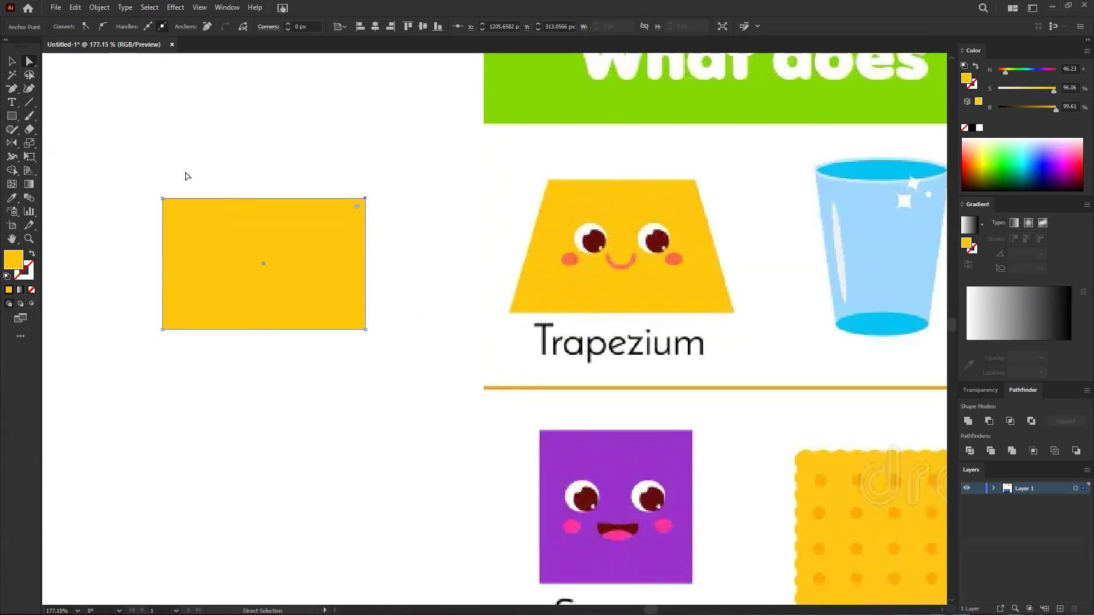
click(12, 61)
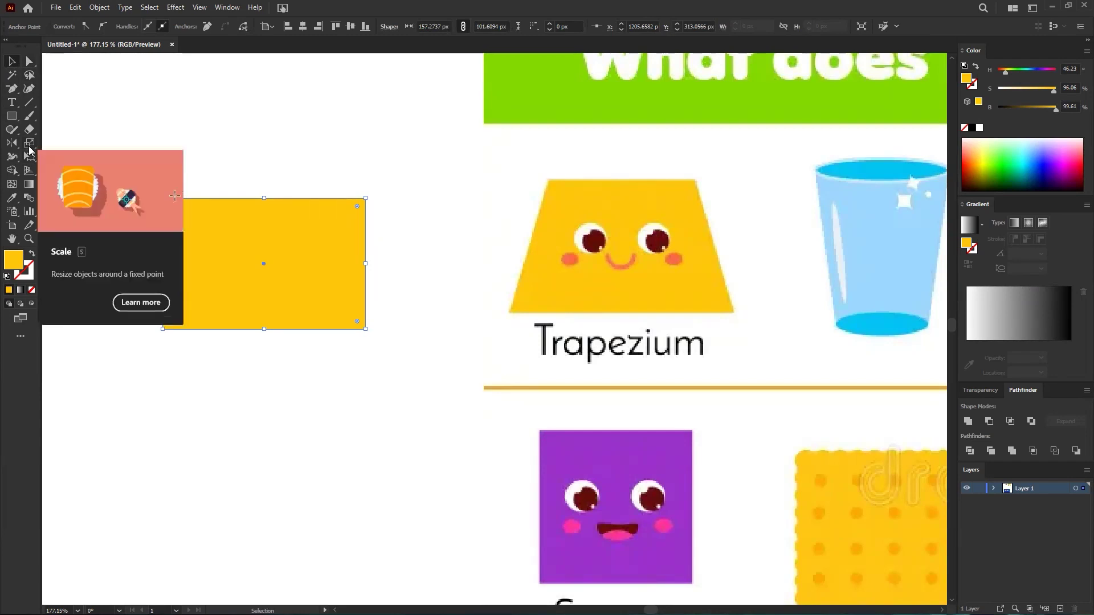
click(255, 262)
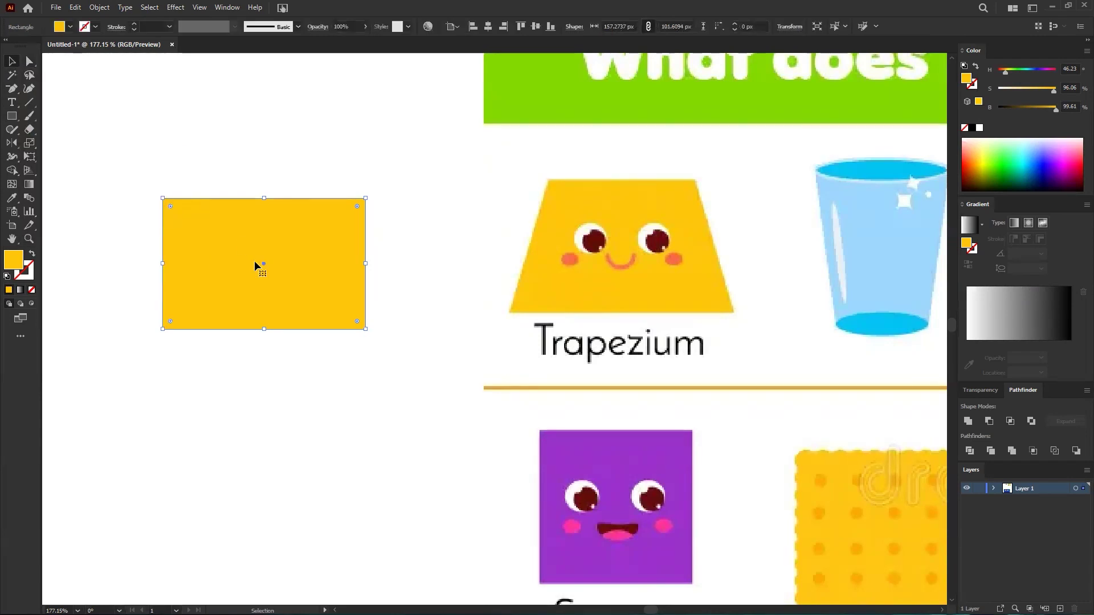
click(29, 147)
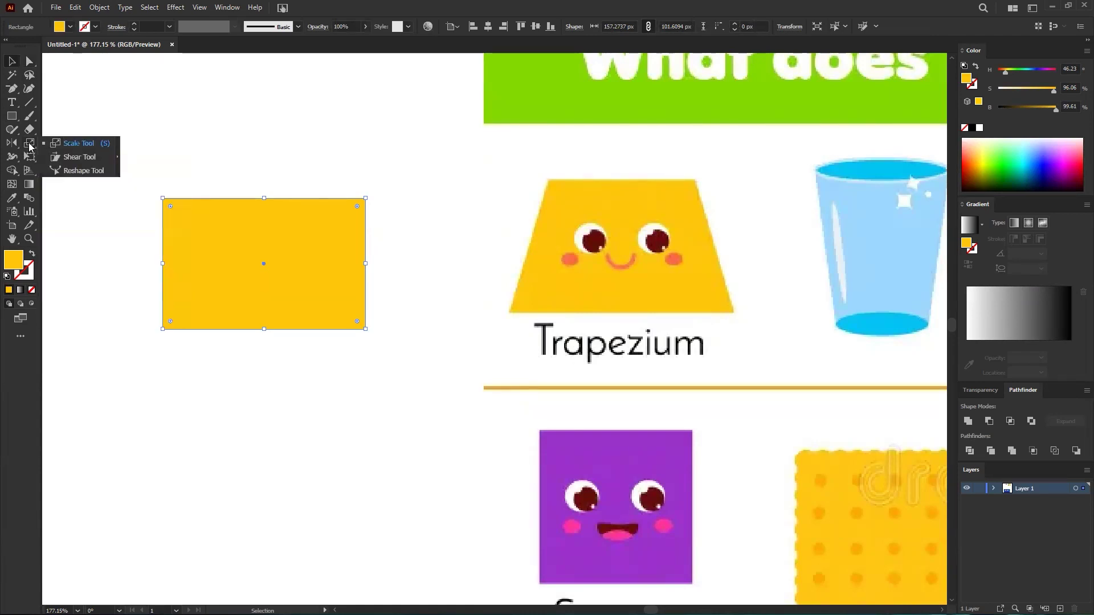
click(31, 159)
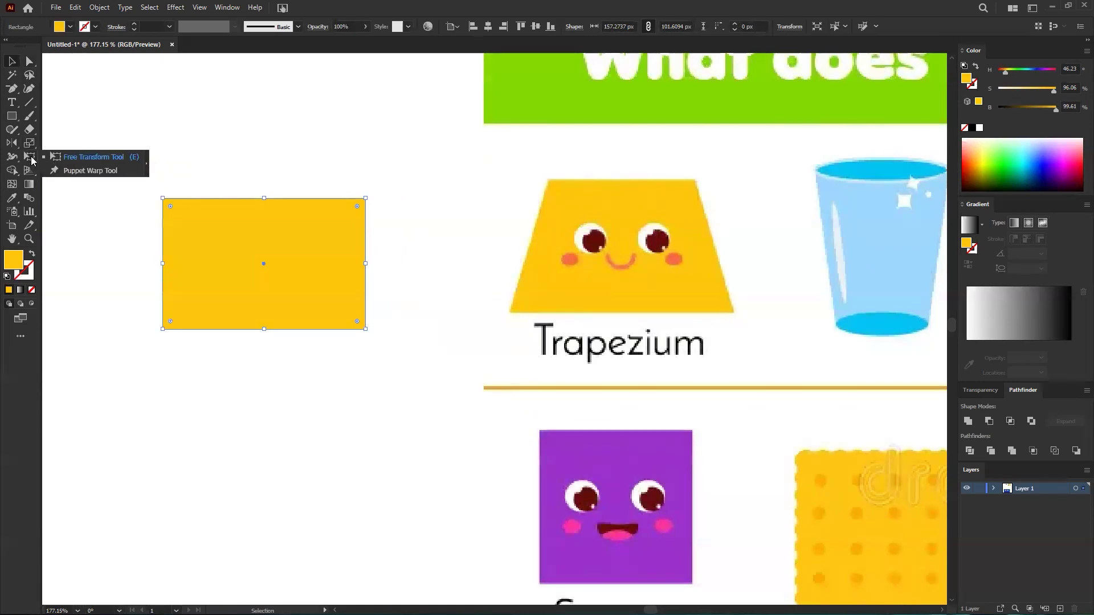
click(7, 63)
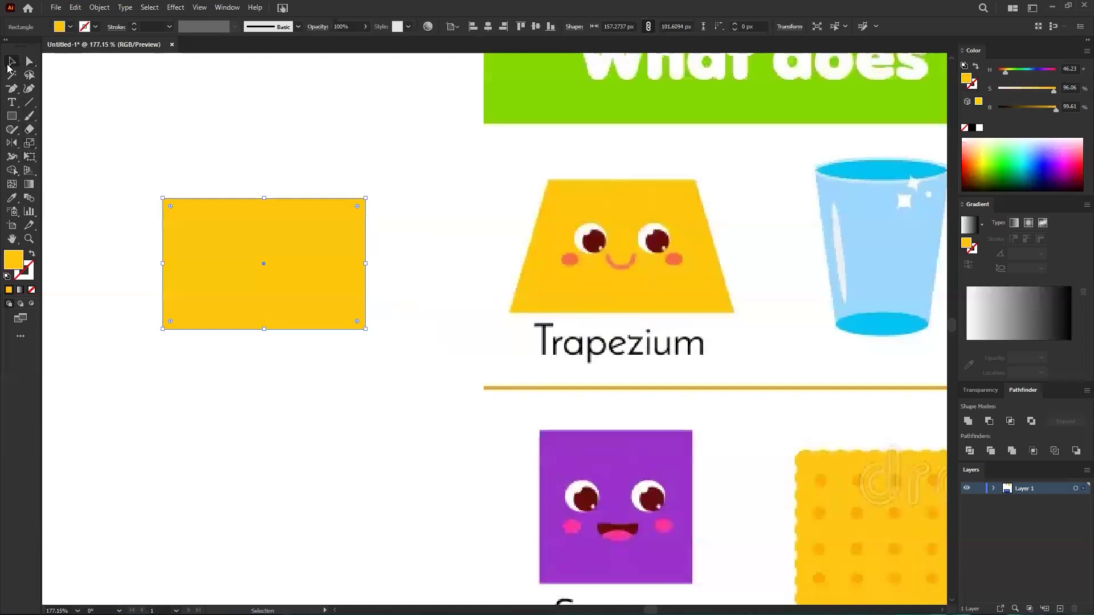
click(31, 160)
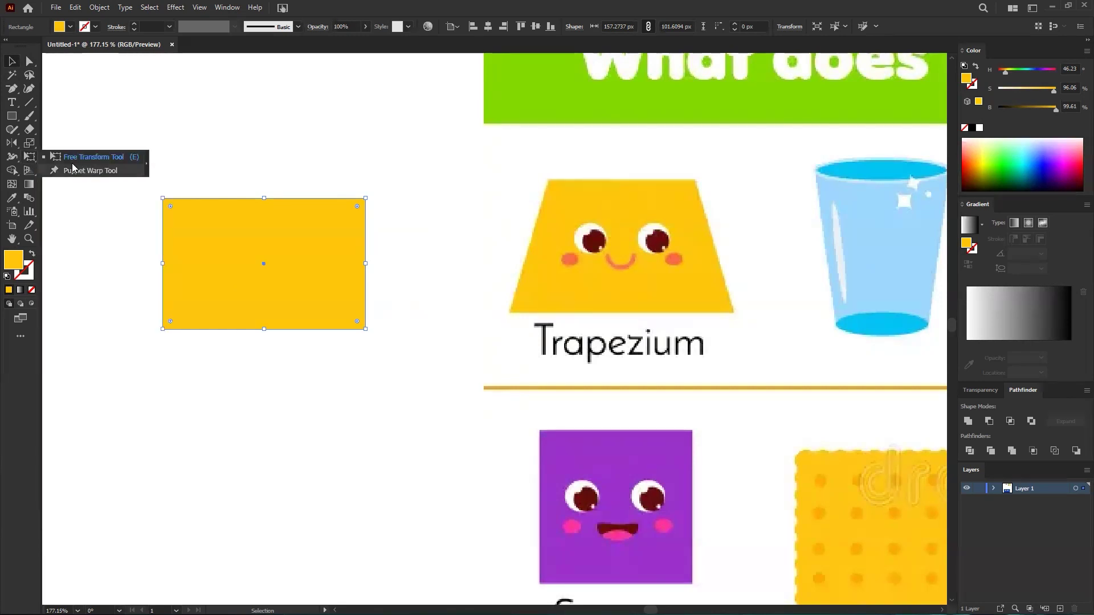
click(72, 169)
click(30, 159)
click(82, 157)
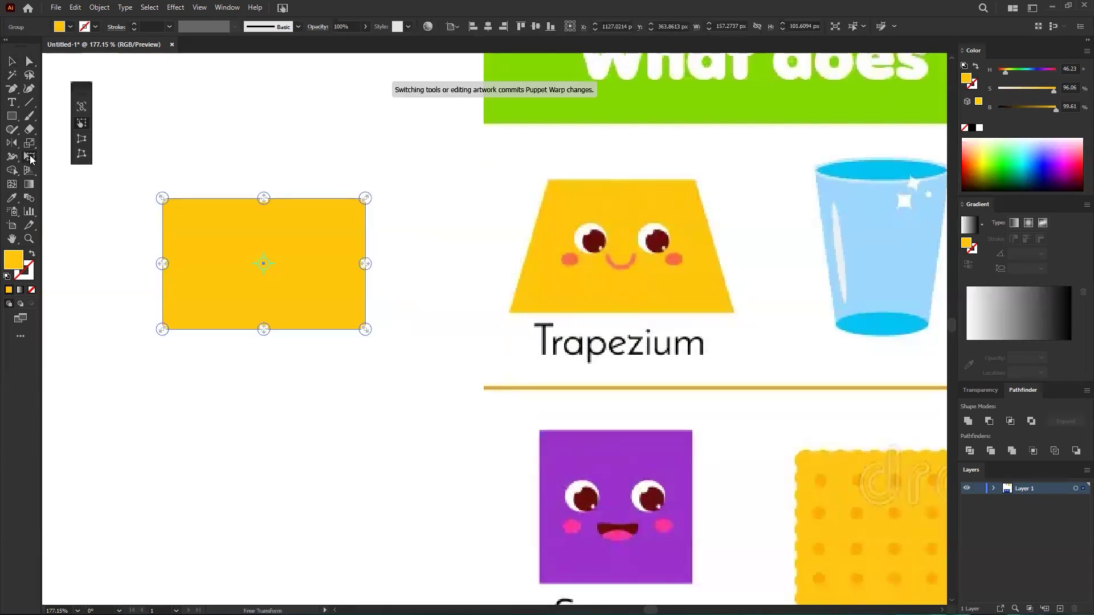
click(11, 61)
click(250, 148)
- Taper the yellow rectangle's upper edge symmetrically inward with Free Transform's Perspective Distort, and lower that edge slightly to shorten the trapezium
click(261, 268)
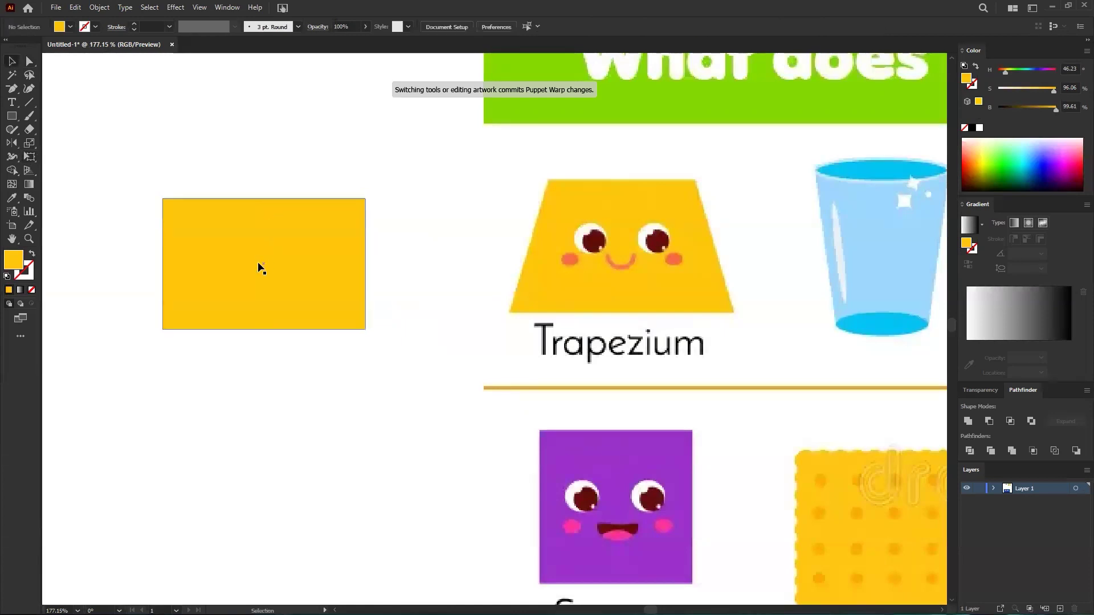
click(32, 160)
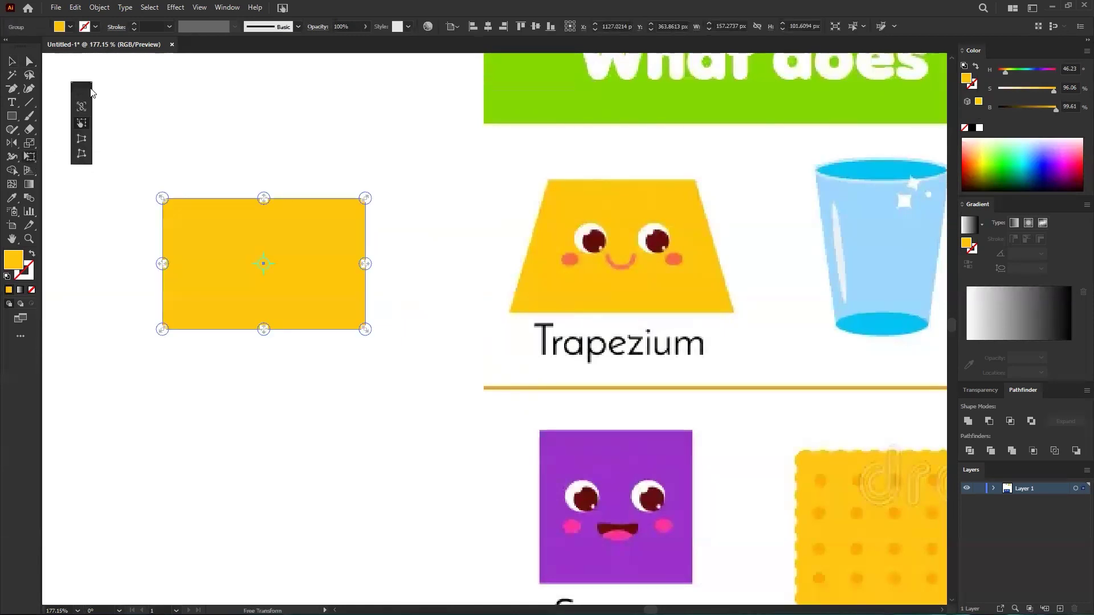
click(81, 139)
drag(163, 198, 188, 198)
click(12, 62)
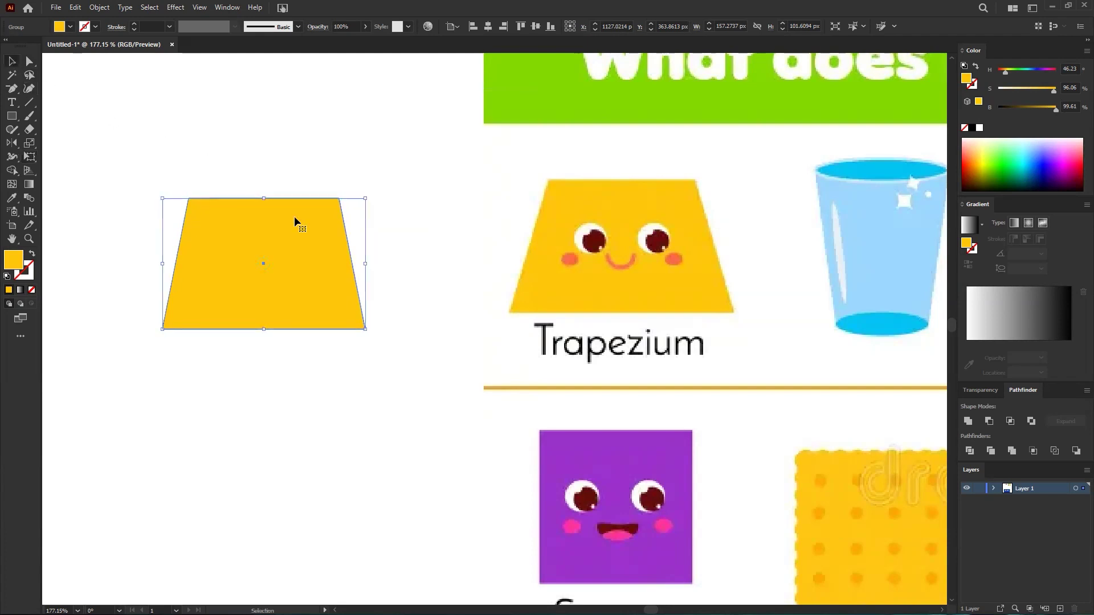
drag(263, 199, 262, 208)
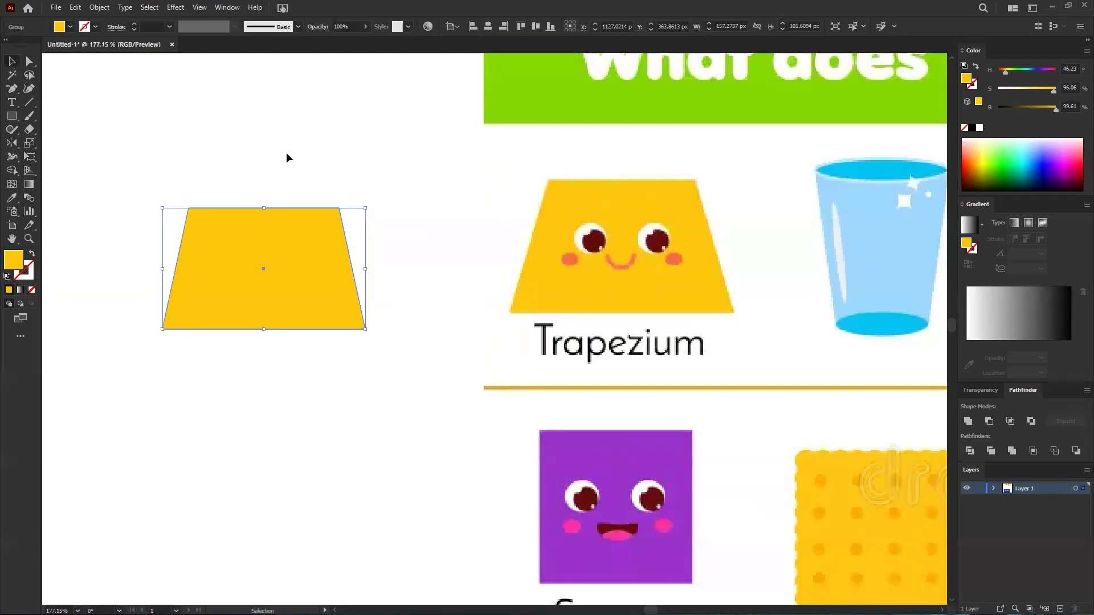
click(286, 152)
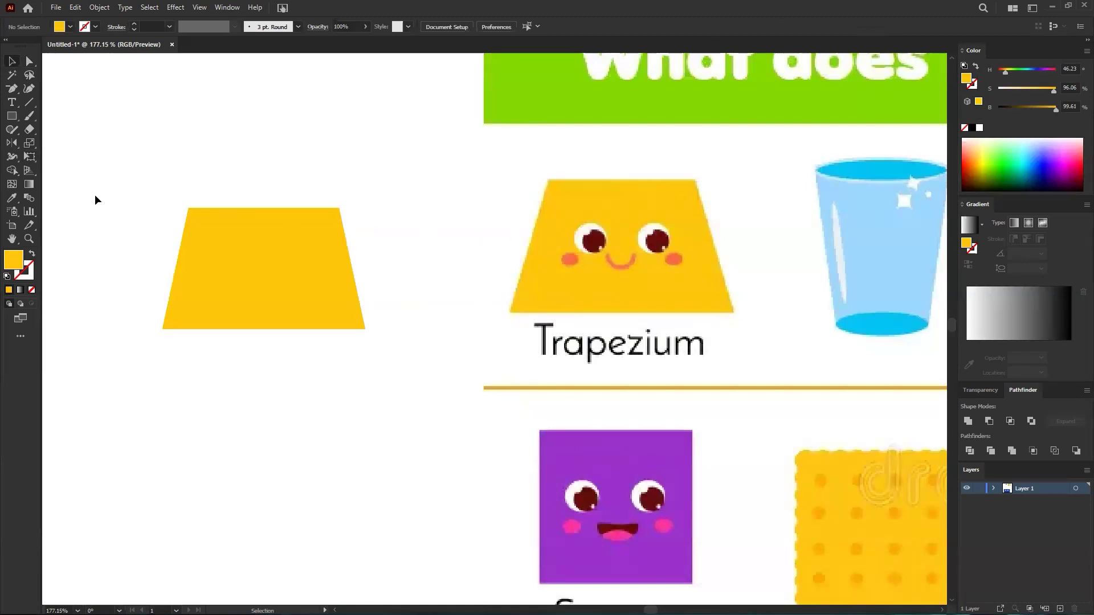
- Draw a small circle for the left eye on the yellow trapezium and fill it with sampled white
click(12, 117)
click(64, 143)
scroll(250, 259, up, 2)
drag(223, 255, 242, 274)
key(i)
click(296, 157)
key(v)
click(385, 200)
scroll(212, 262, up, 2)
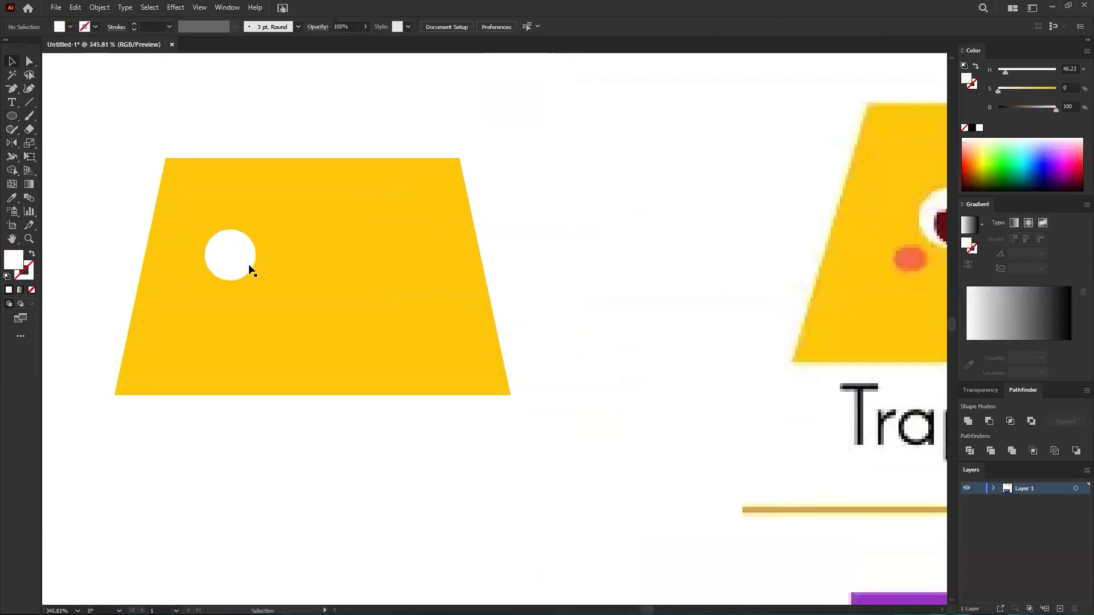
- Enlarge the white eye circle slightly to match the proportions of the reference trapezium's eye
click(249, 266)
drag(255, 281, 229, 319)
click(238, 423)
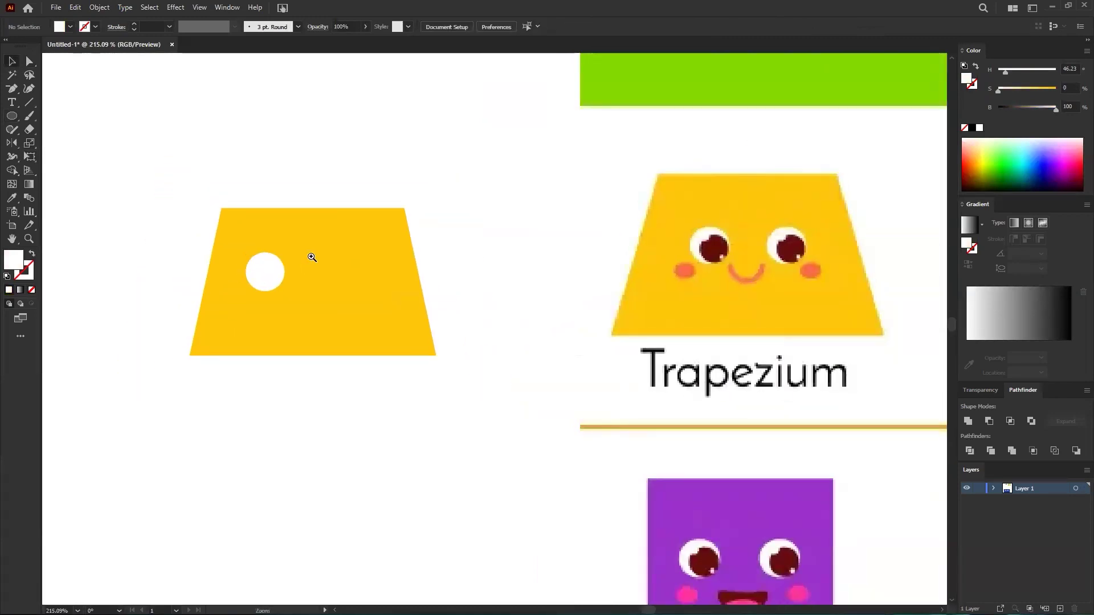
scroll(272, 272, up, 4)
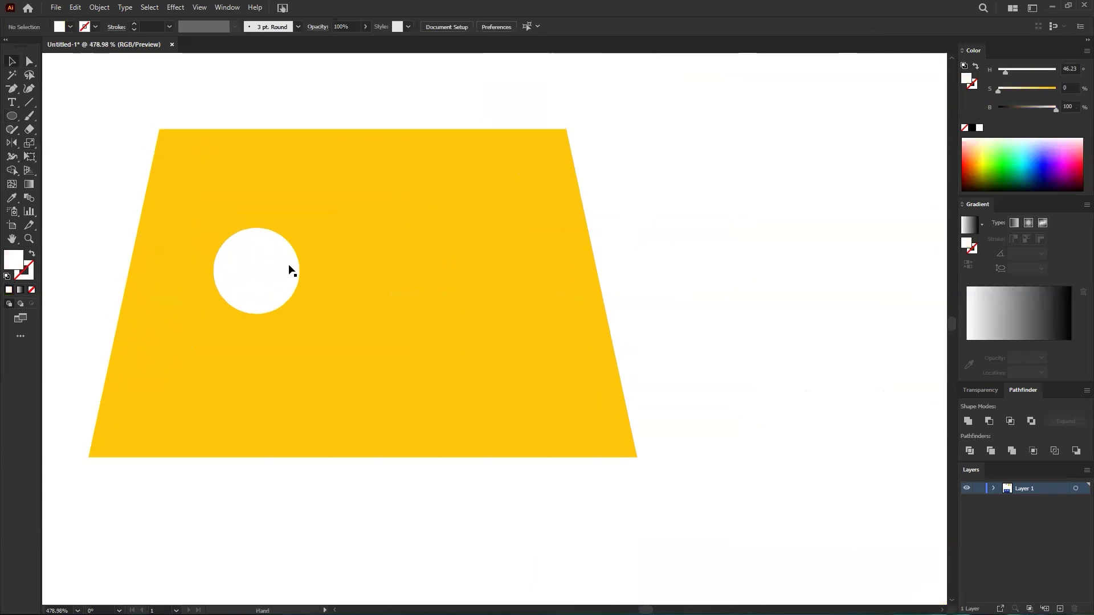
- Create a circular pupil about 19 px wide inside the white eye circle and fill it with dark red sampled from the reference eye
click(256, 271)
key(a)
key(v)
drag(214, 228, 231, 249)
scroll(414, 255, down, 3)
drag(428, 278, 219, 304)
key(i)
click(672, 259)
scroll(330, 263, up, 5)
key(v)
drag(266, 331, 257, 322)
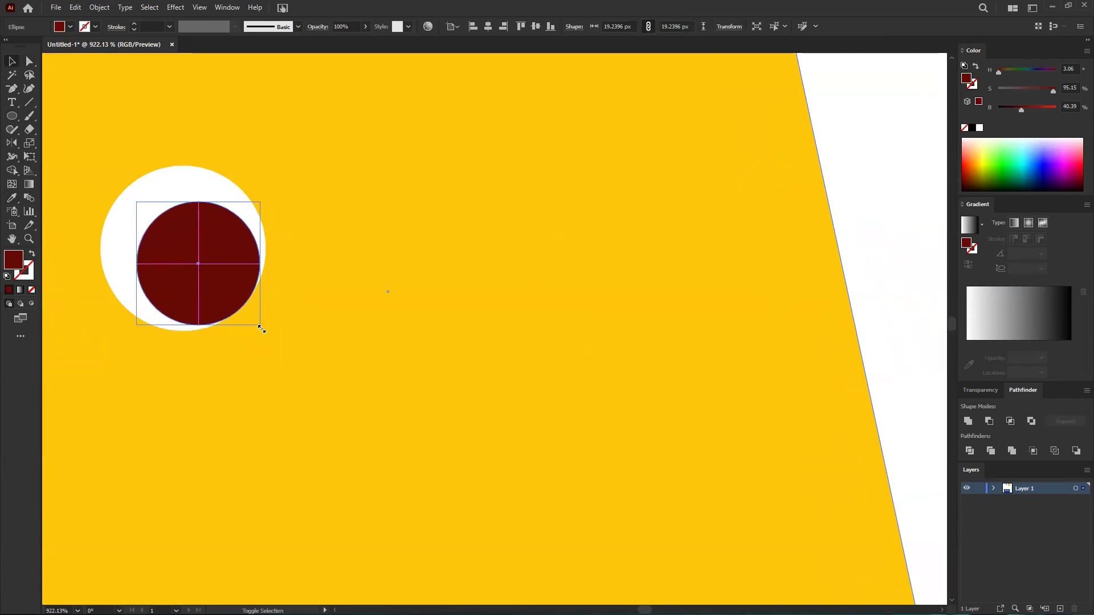
- Draw a highlight circle about 3.5 px wide on the pupil's upper-left edge and fill it with white sampled from the eye
scroll(258, 323, down, 5)
click(238, 347)
drag(440, 229, 250, 261)
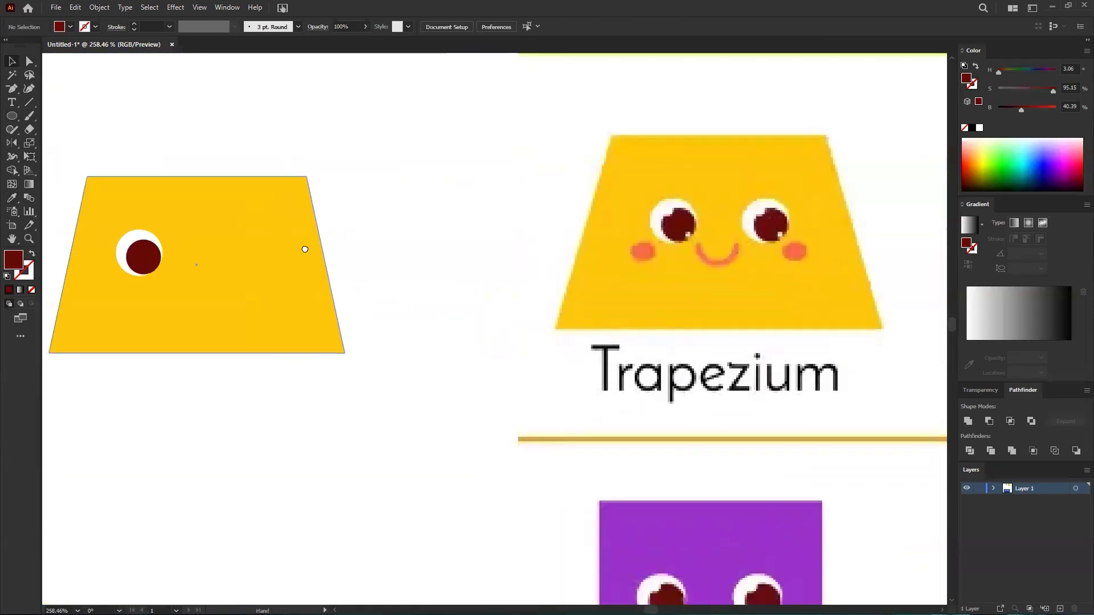
drag(131, 256, 257, 230)
drag(164, 235, 274, 219)
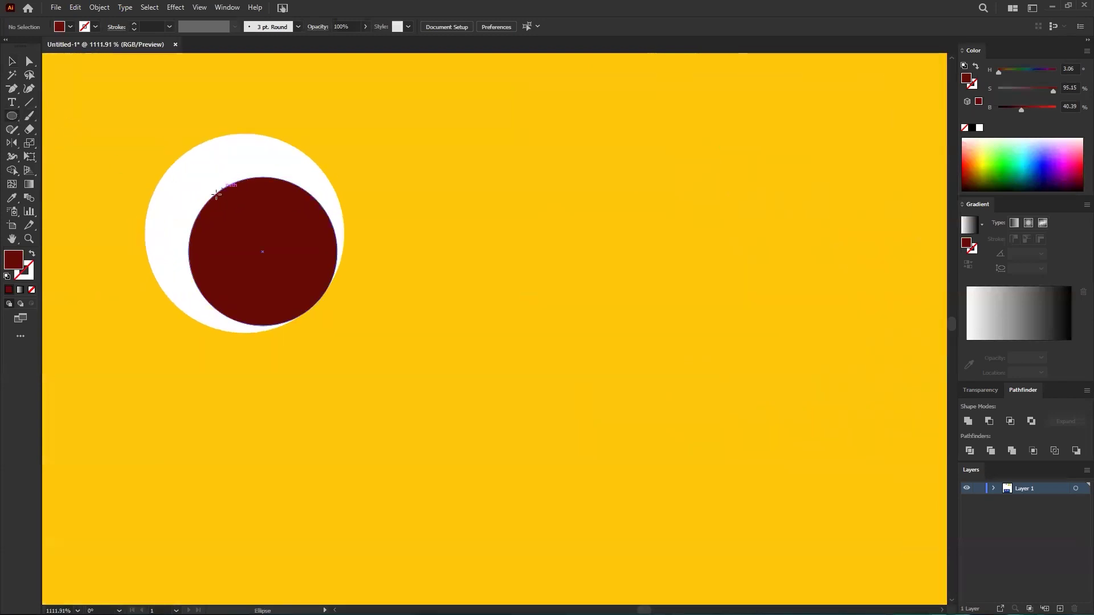
drag(198, 184, 226, 211)
key(i)
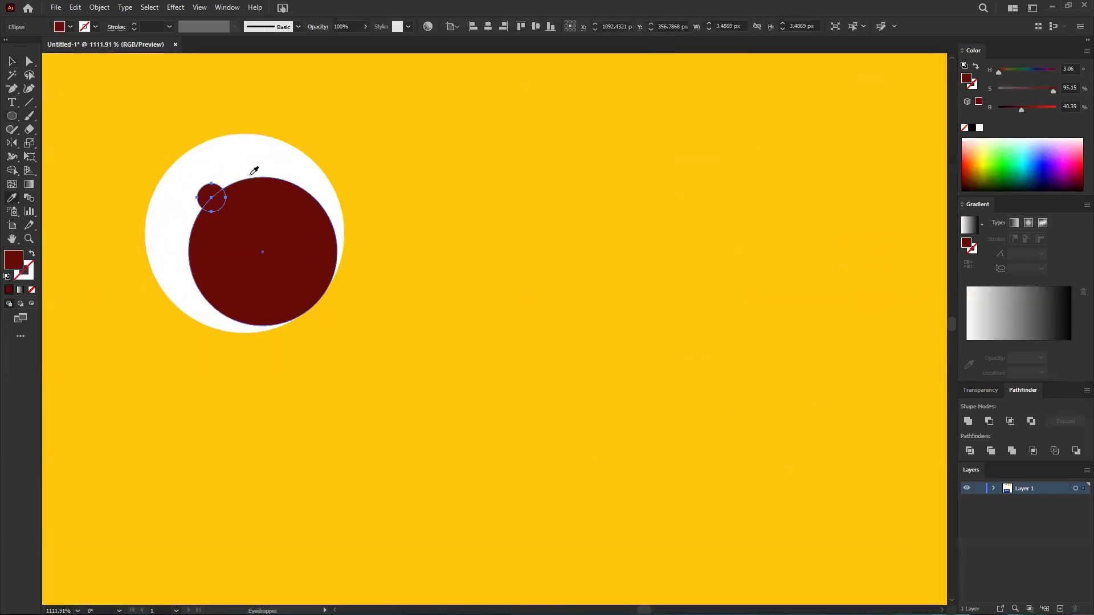
click(254, 167)
scroll(234, 241, down, 5)
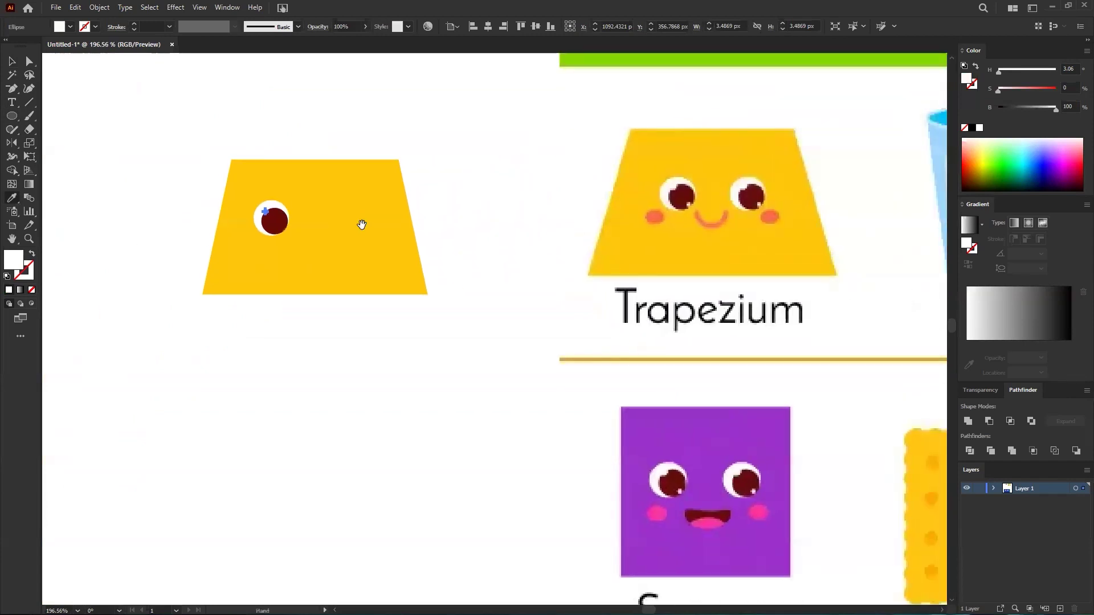
- Copy the white highlight to the pupil's lower-right area and shrink the copy to a smaller dot
scroll(285, 233, up, 5)
drag(284, 233, 296, 231)
key(v)
drag(228, 231, 352, 351)
drag(428, 296, 117, 359)
click(117, 358)
drag(368, 302, 721, 303)
click(494, 309)
drag(509, 322, 509, 324)
drag(540, 262, 204, 309)
click(204, 309)
drag(574, 249, 160, 217)
drag(383, 221, 369, 225)
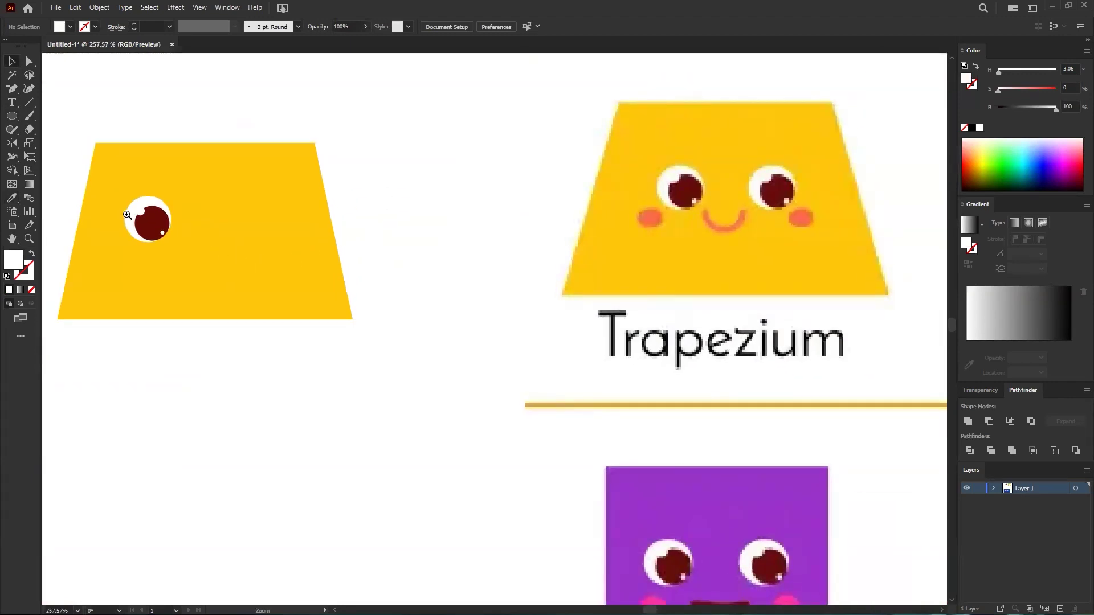
- Select all parts of the eye, flatten them slightly to about 24 px high, and group them
drag(127, 215, 185, 222)
click(168, 209)
shift+click(220, 180)
shift+click(228, 266)
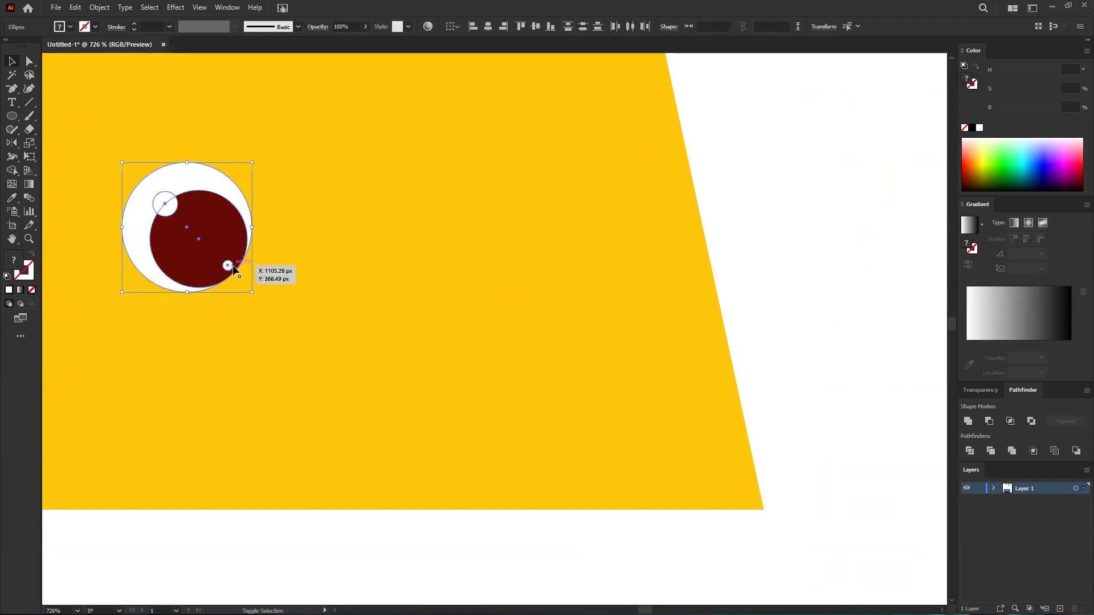
drag(192, 292, 192, 286)
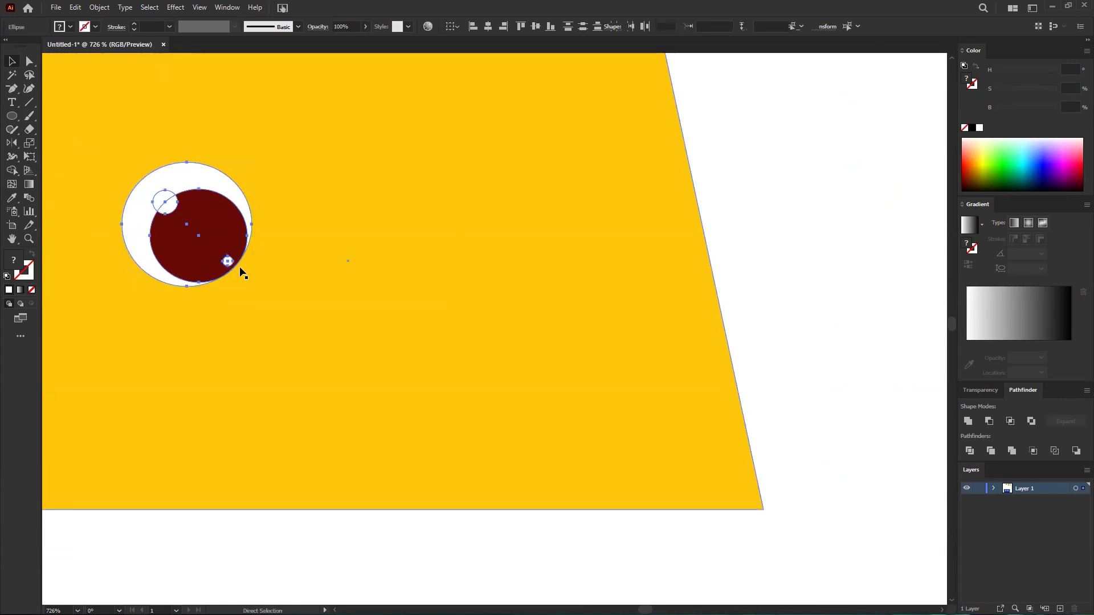
key(ctrl+g)
- Duplicate the grouped eye to the right at the same height to form the second eye
scroll(274, 236, down, 3)
drag(250, 229, 391, 230)
scroll(325, 258, down, 5)
scroll(428, 232, up, 5)
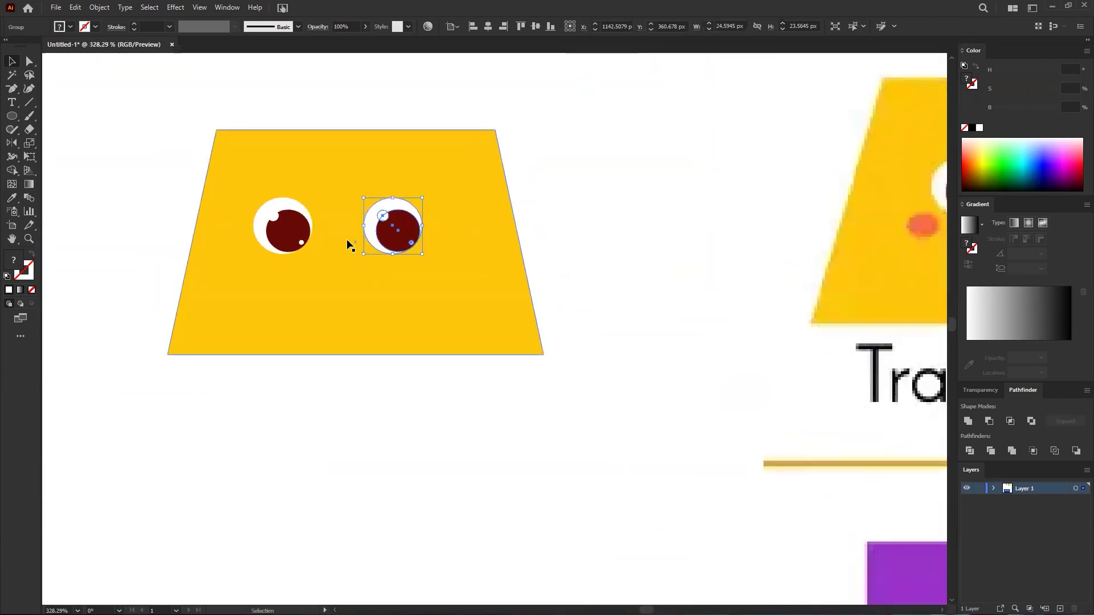
drag(391, 236, 434, 230)
- Centre both eyes together horizontally on the yellow trapezium and lower them slightly
scroll(335, 251, down, 5)
scroll(315, 242, up, 4)
shift+click(327, 236)
key(ctrl+space)
alt+click(537, 240)
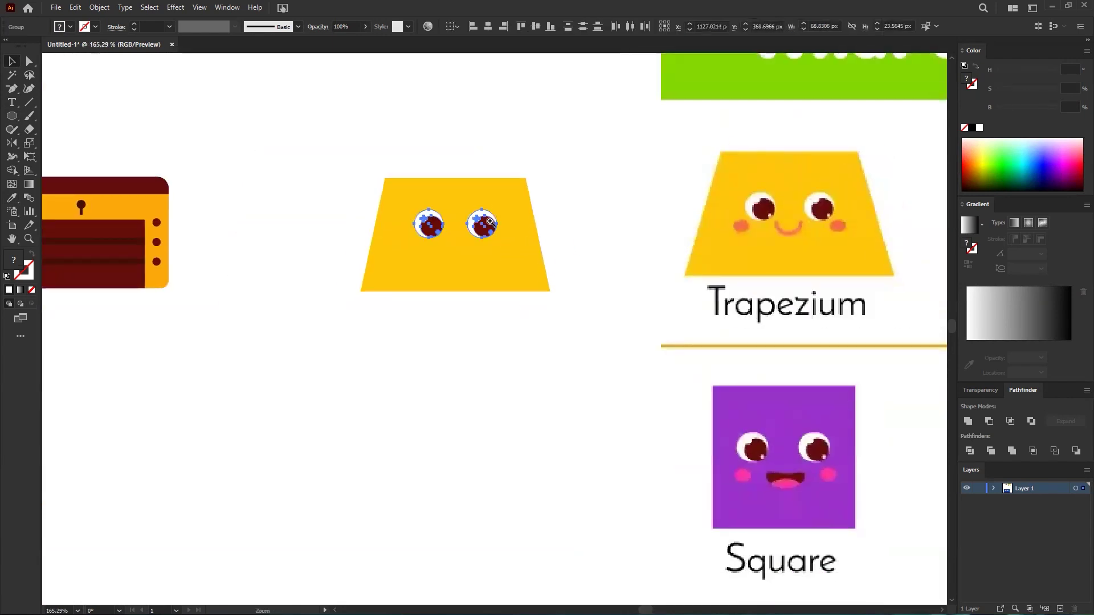
click(427, 222)
drag(551, 239, 550, 237)
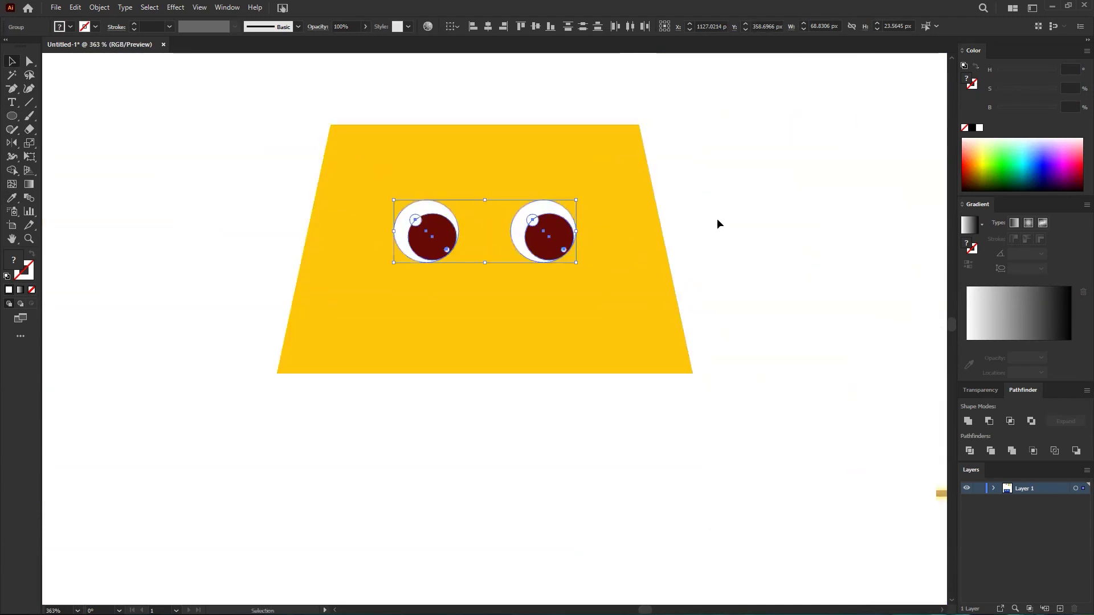
- Draw a small oval cheek below and outside the right eye and fill it with coral sampled from the reference face
click(716, 219)
key(space)
drag(719, 221, 316, 228)
drag(654, 256, 510, 256)
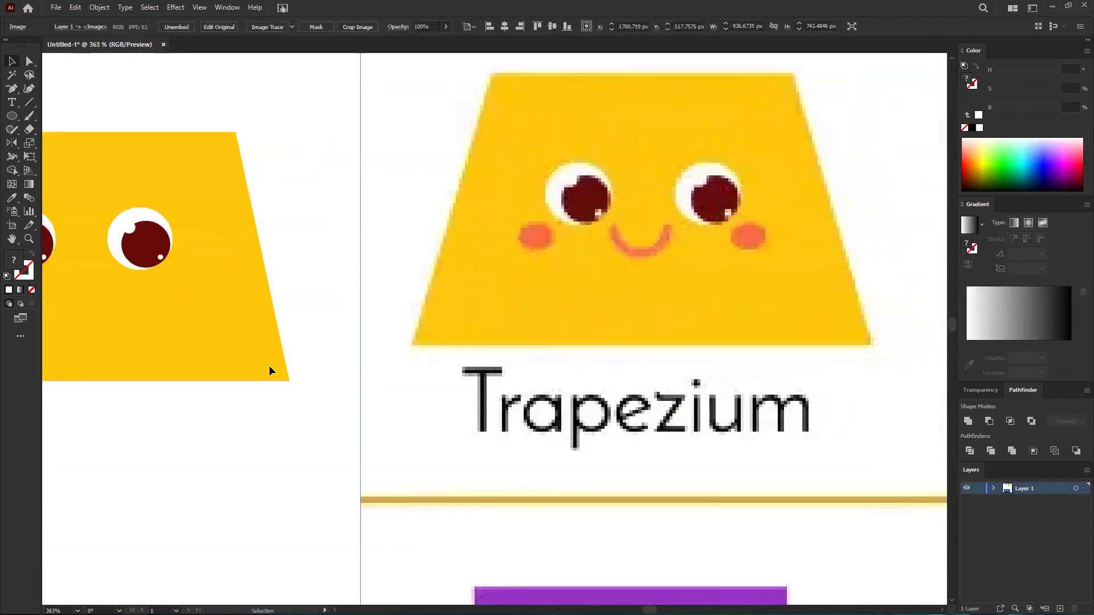
click(252, 364)
click(222, 430)
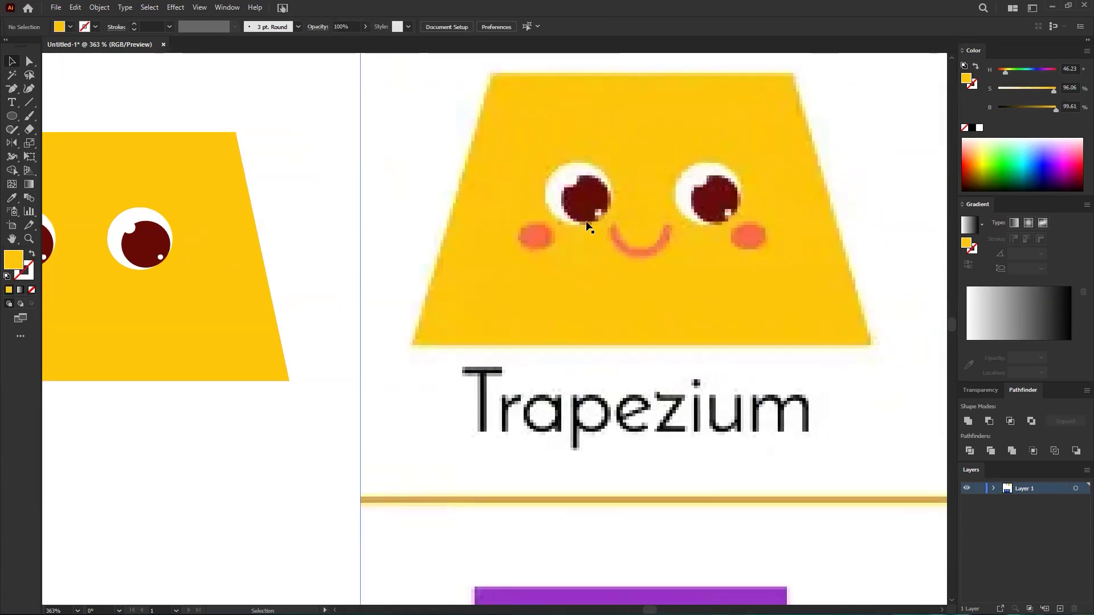
mouse_move(216, 282)
mouse_down()
mouse_move(309, 277)
mouse_move(293, 294)
mouse_up()
key(i)
click(627, 229)
- Copy the coral cheek to the matching spot below and outside the left eye
key(a)
click(272, 400)
scroll(403, 342, left, 3)
drag(454, 277, 226, 274)
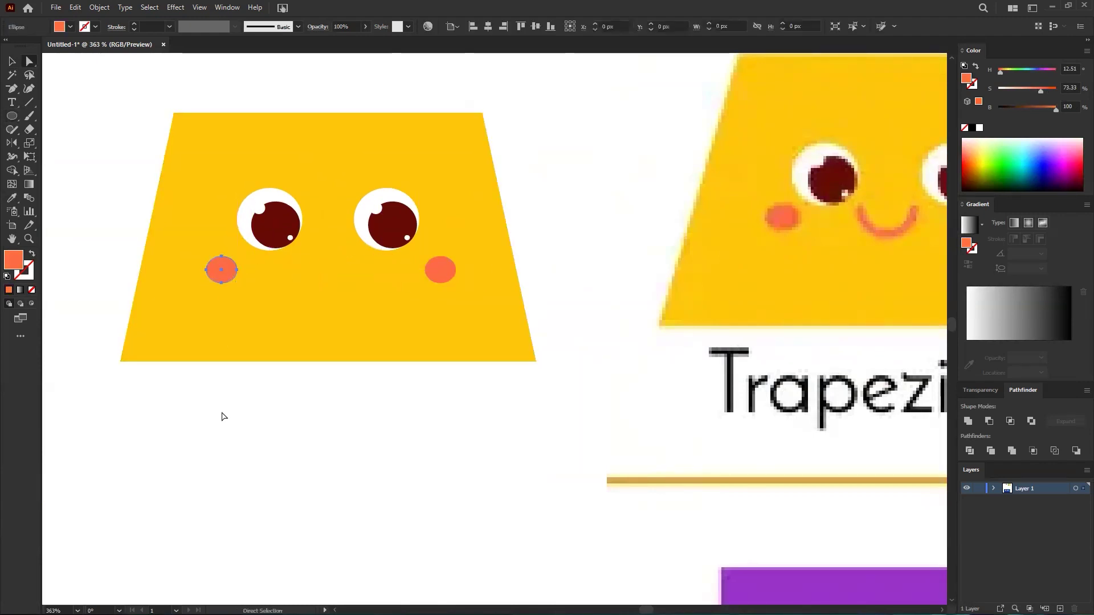
- Draw a coral circle about 20 px wide centred between the eyes as the base for the mouth
scroll(300, 317, down, 4)
scroll(288, 306, up, 1)
drag(614, 289, 426, 284)
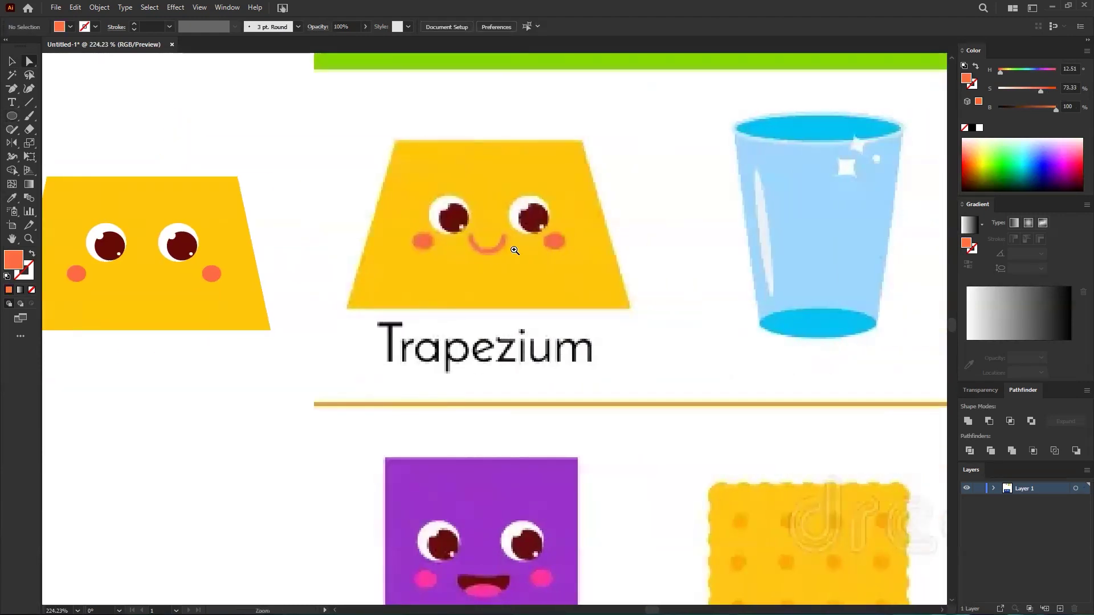
scroll(506, 243, up, 2)
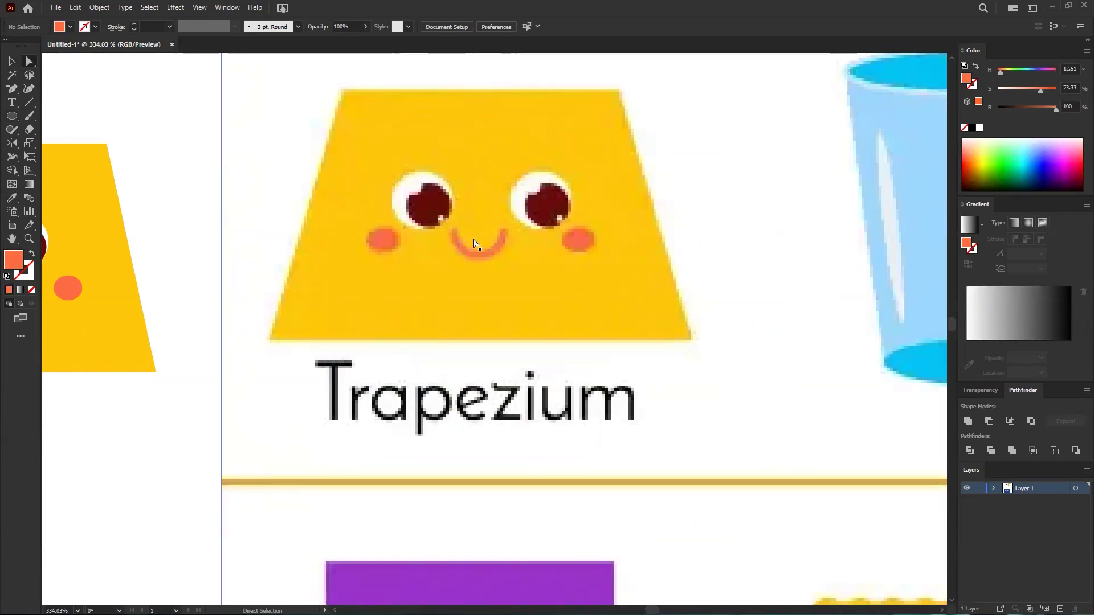
scroll(476, 244, down, 3)
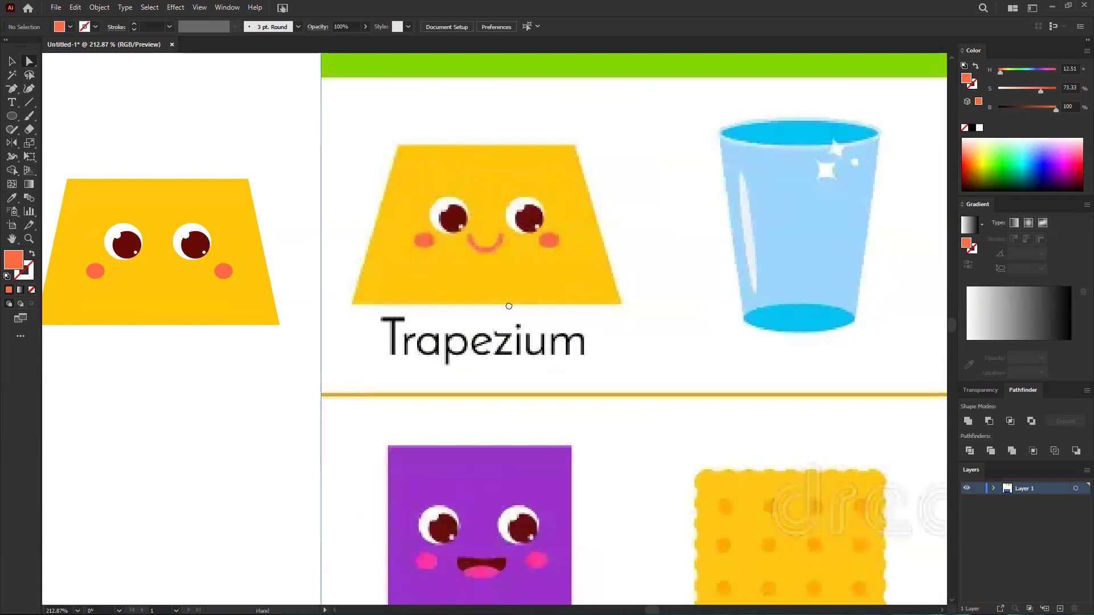
drag(508, 306, 418, 226)
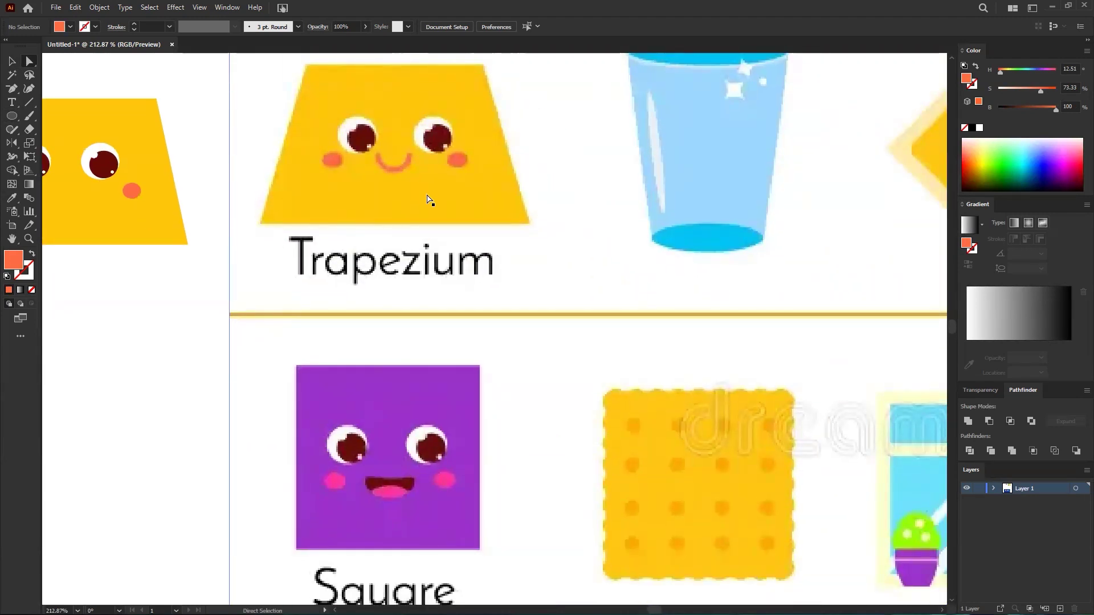
drag(242, 213, 366, 297)
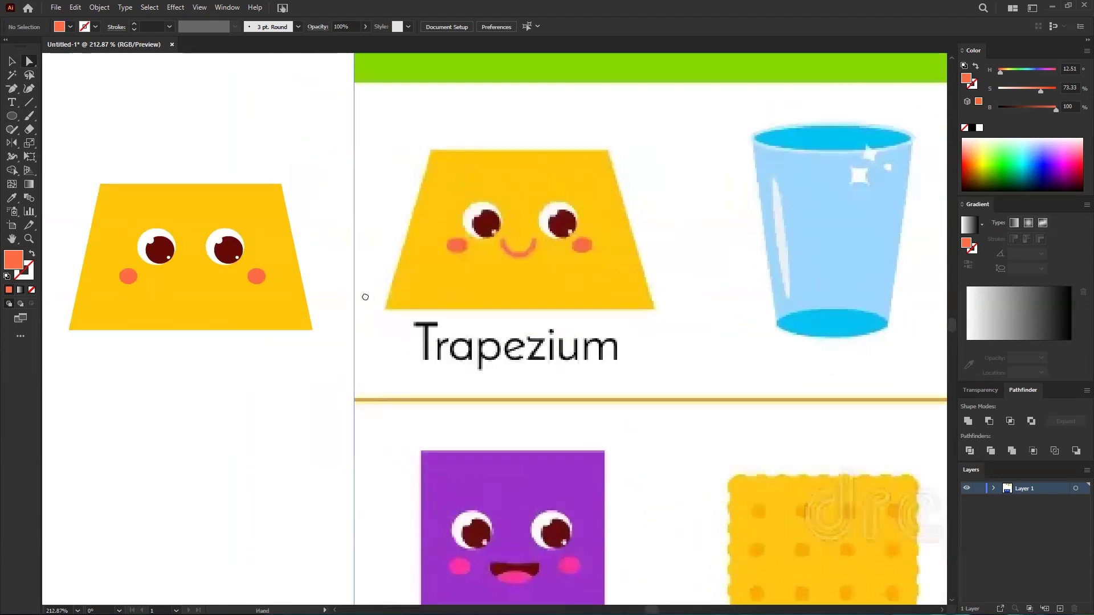
scroll(282, 287, up, 3)
drag(11, 116, 63, 146)
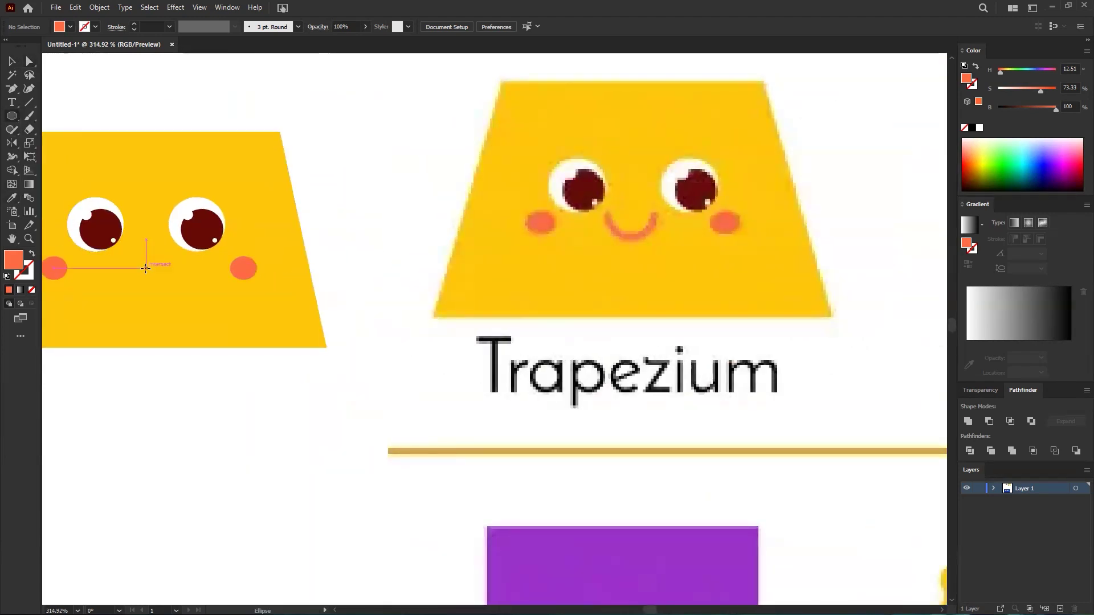
drag(144, 255, 228, 262)
drag(228, 262, 409, 265)
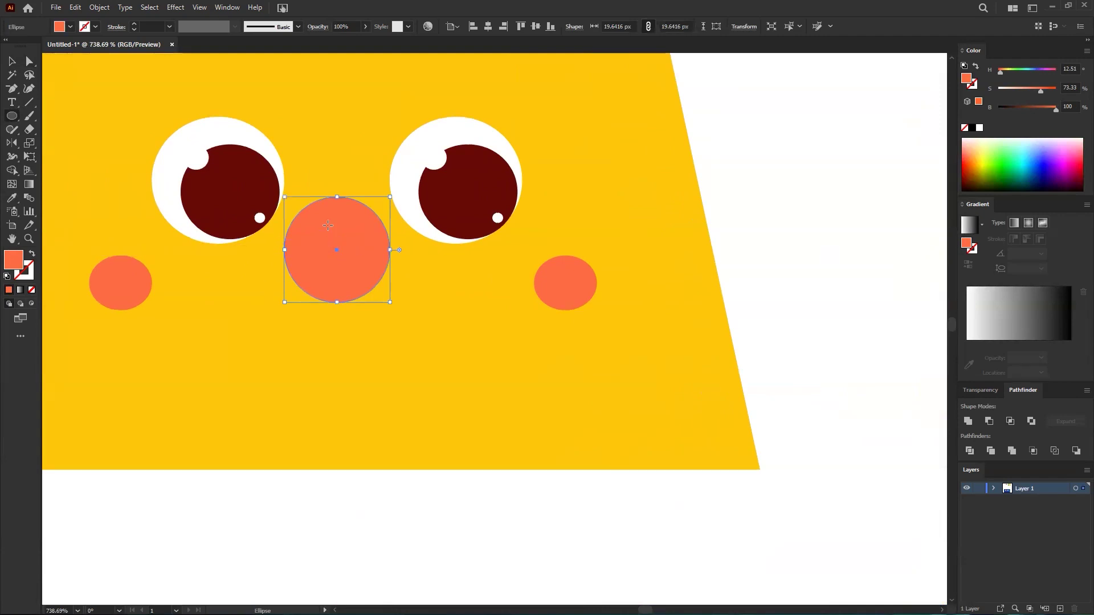
- Swap the mouth circle's fill and stroke to leave only a coral outline, and set its stroke weight to 2 pt
click(32, 256)
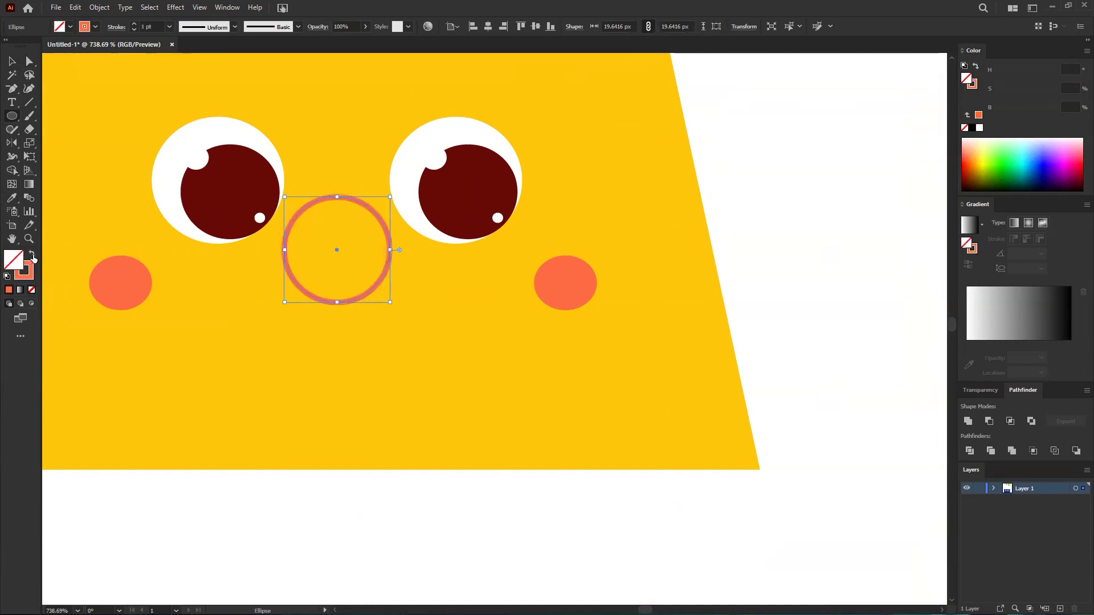
click(135, 25)
drag(481, 119, 302, 156)
drag(444, 151, 659, 163)
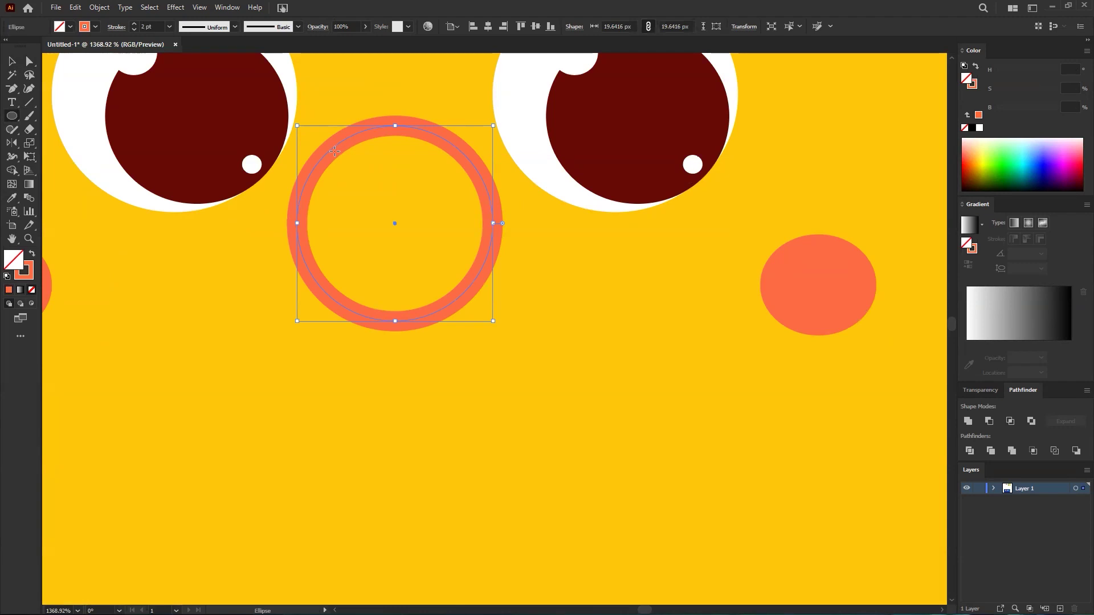
- Cut the mouth circle at its left and right anchor points with the Scissors tool and delete the upper half
click(32, 136)
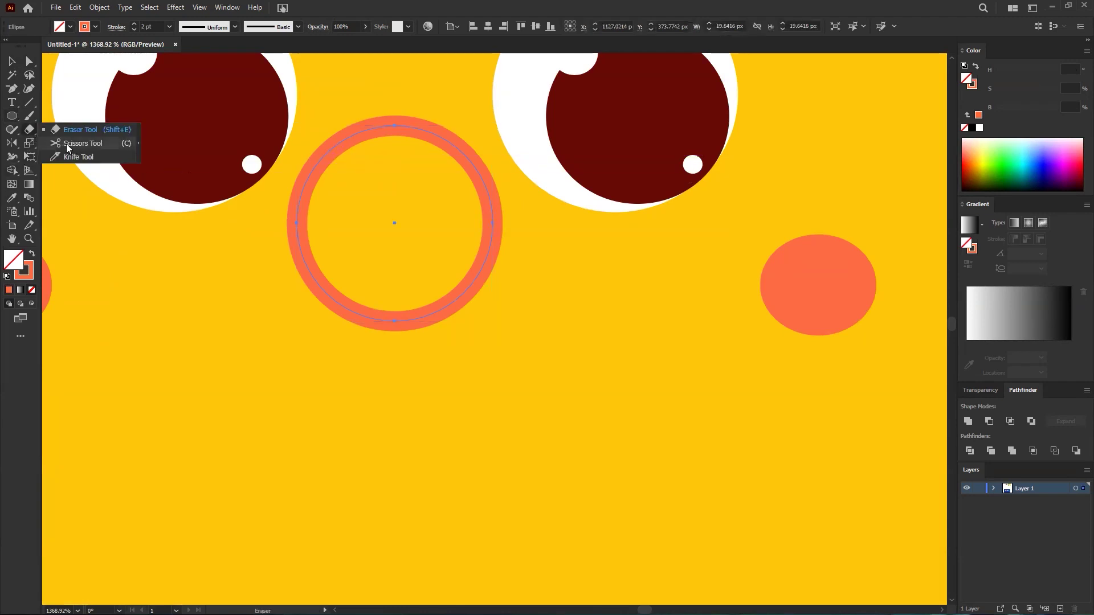
click(67, 148)
click(296, 222)
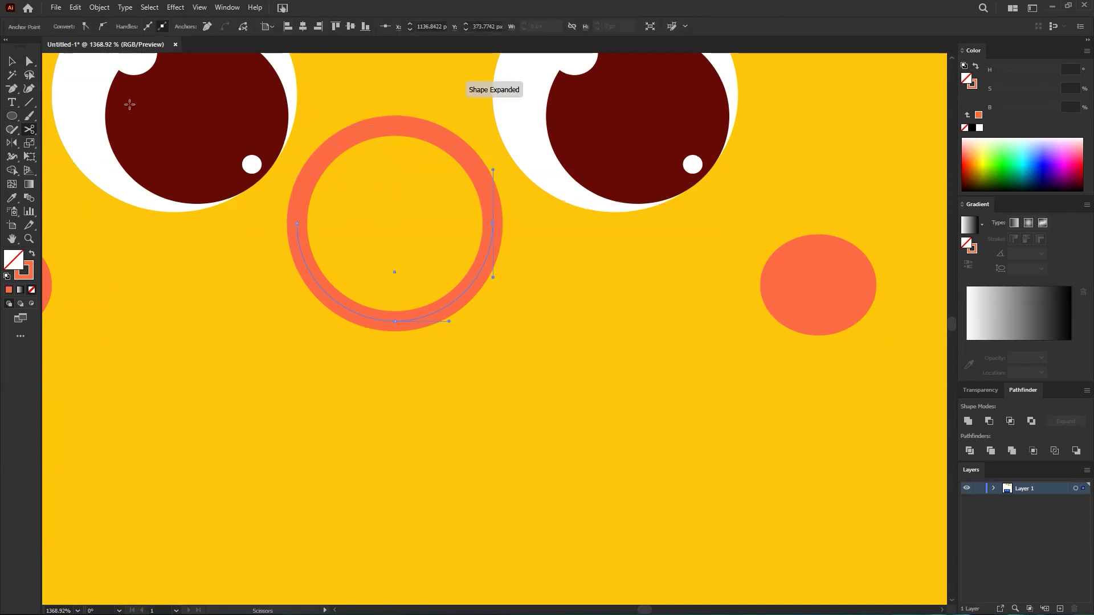
key(v)
click(398, 126)
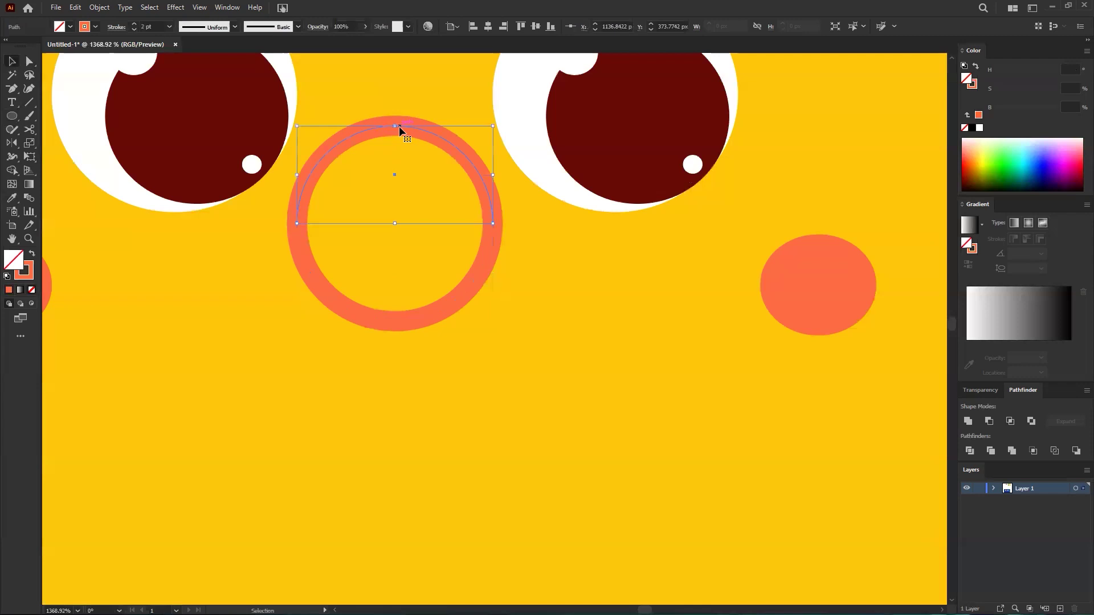
key(Delete)
- Move the smile arc down slightly between the cheeks and compare it with the reference trapezium
drag(456, 176, 319, 256)
drag(279, 327, 280, 334)
drag(381, 255, 147, 300)
scroll(148, 300, down, 3)
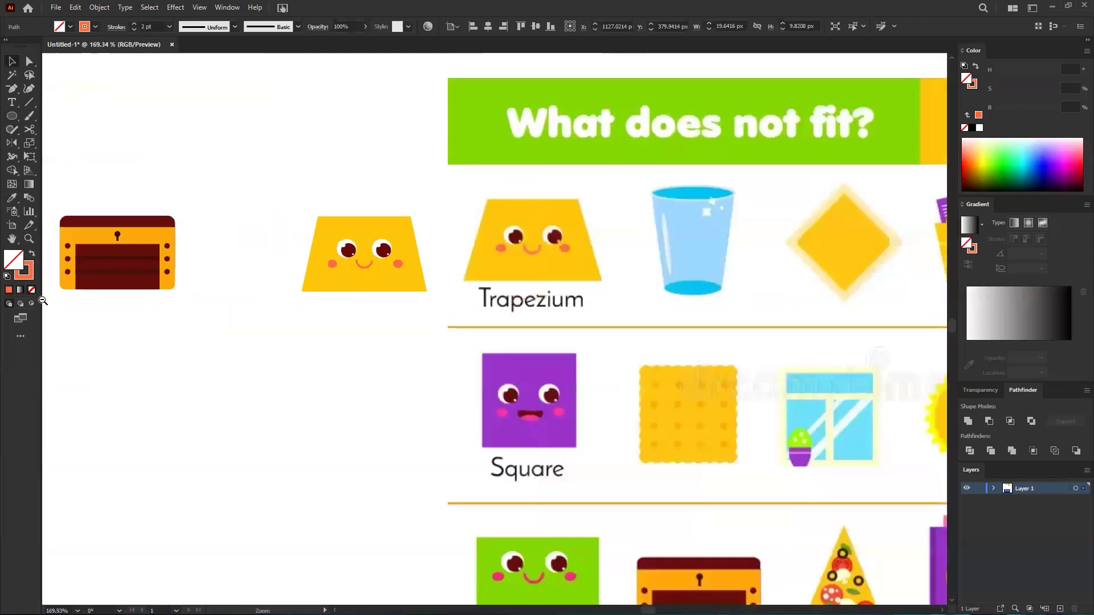
scroll(213, 261, up, 5)
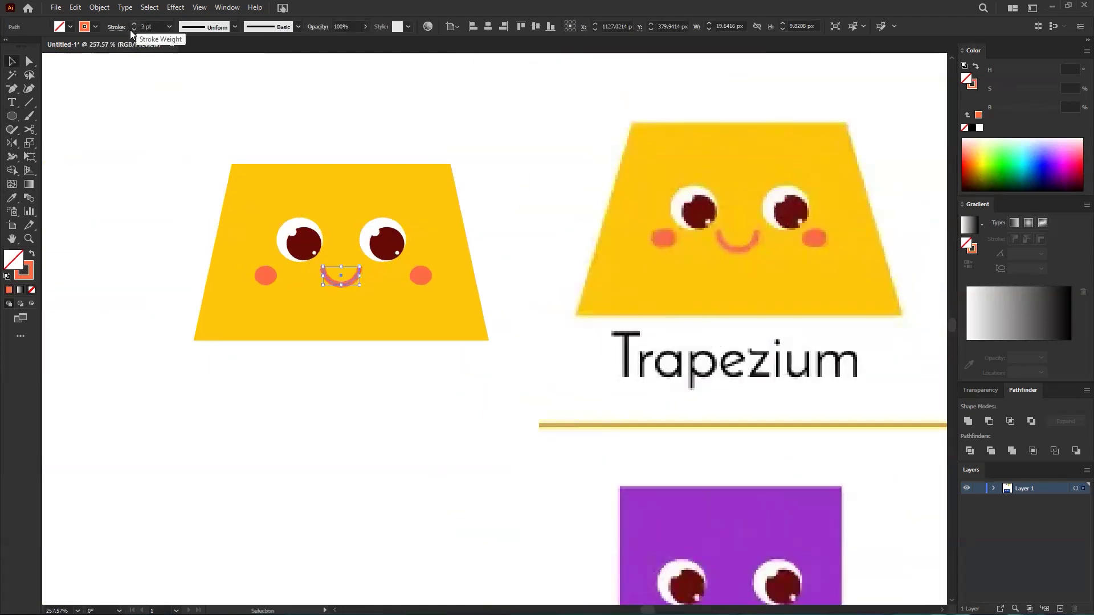
- Enlarge the smile to about 23 by 12 px with a 2 pt stroke and adjust its height between the cheeks
click(176, 203)
scroll(202, 312, down, 5)
drag(216, 308, 456, 293)
click(312, 285)
drag(311, 283, 311, 287)
scroll(144, 344, down, 5)
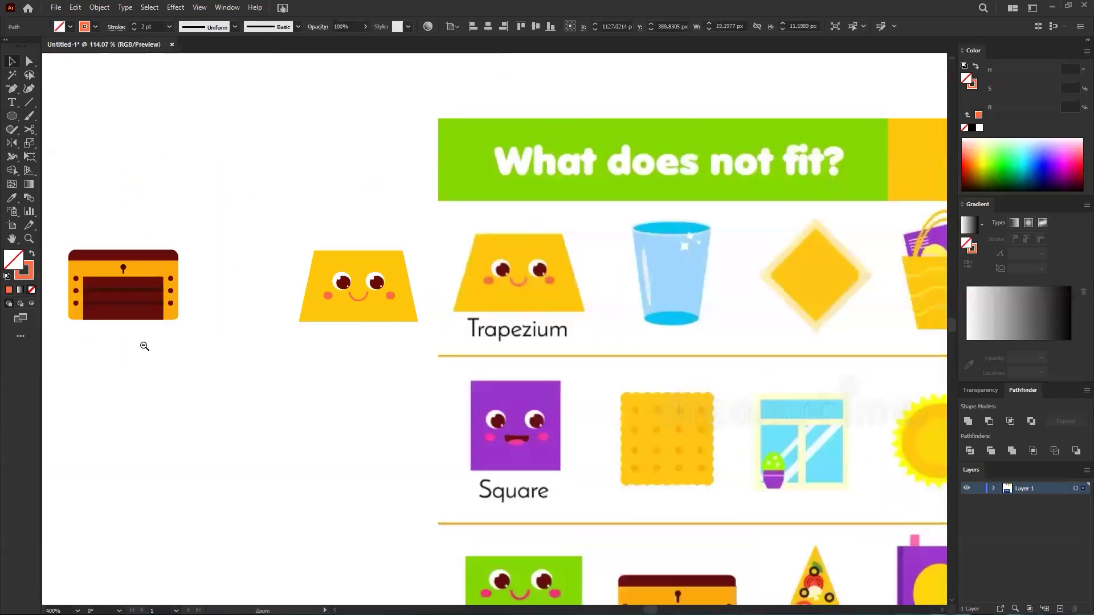
scroll(135, 347, up, 1)
scroll(391, 286, up, 7)
drag(311, 241, 312, 246)
drag(395, 259, 143, 309)
click(276, 315)
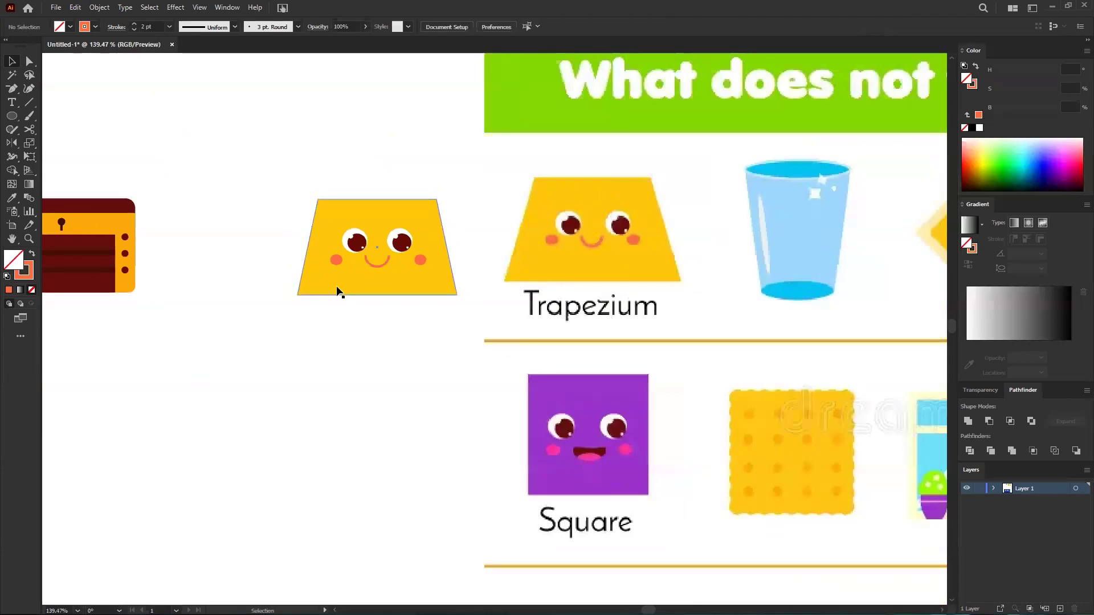
- Narrow the yellow trapezium's upper edge symmetrically a little more with Free Transform's Perspective Distort
drag(234, 194, 420, 270)
click(323, 220)
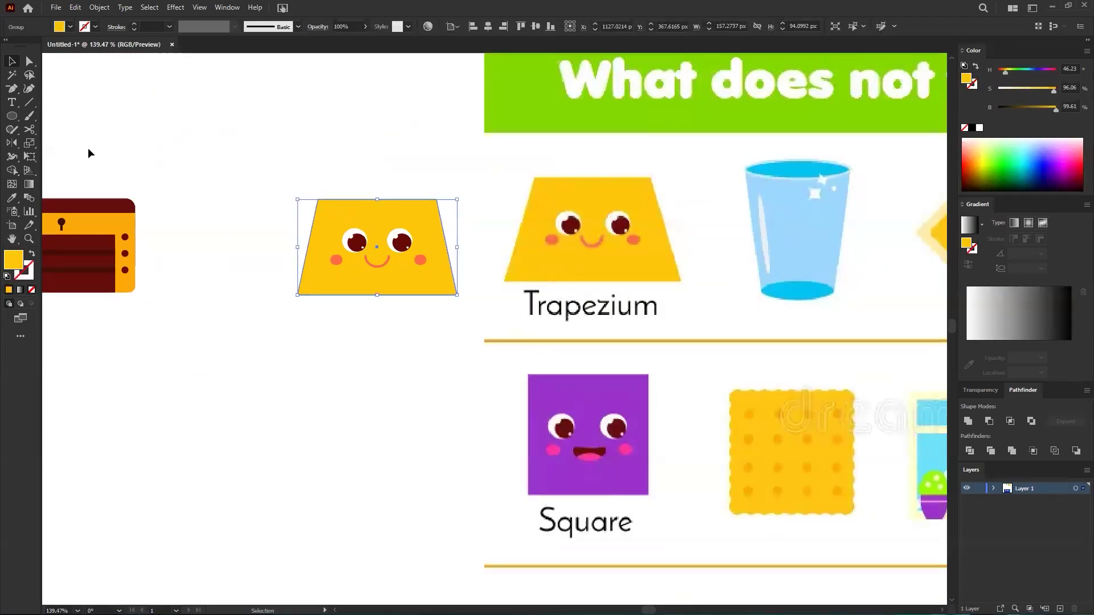
click(29, 155)
click(82, 140)
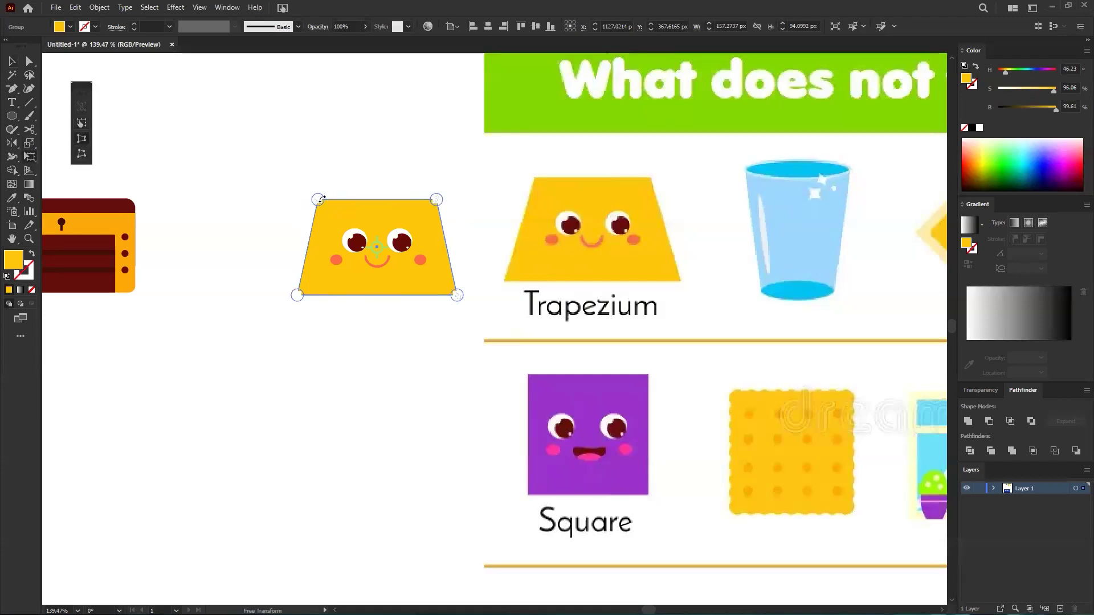
drag(318, 199, 324, 201)
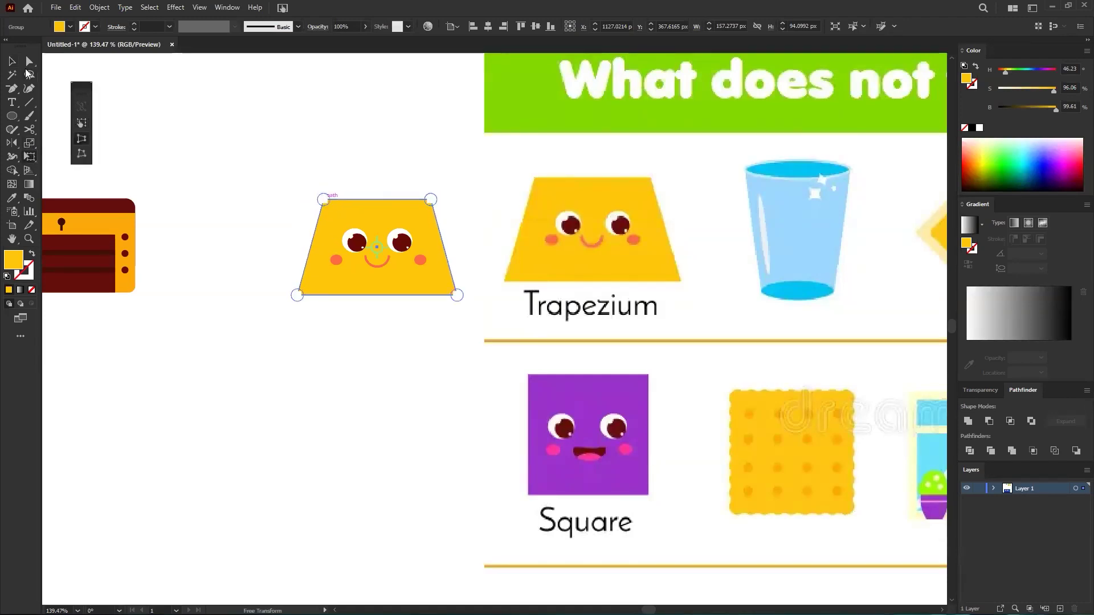
click(13, 65)
click(316, 170)
- Round all four corners of the yellow trapezium with its live corner handles
click(335, 214)
key(a)
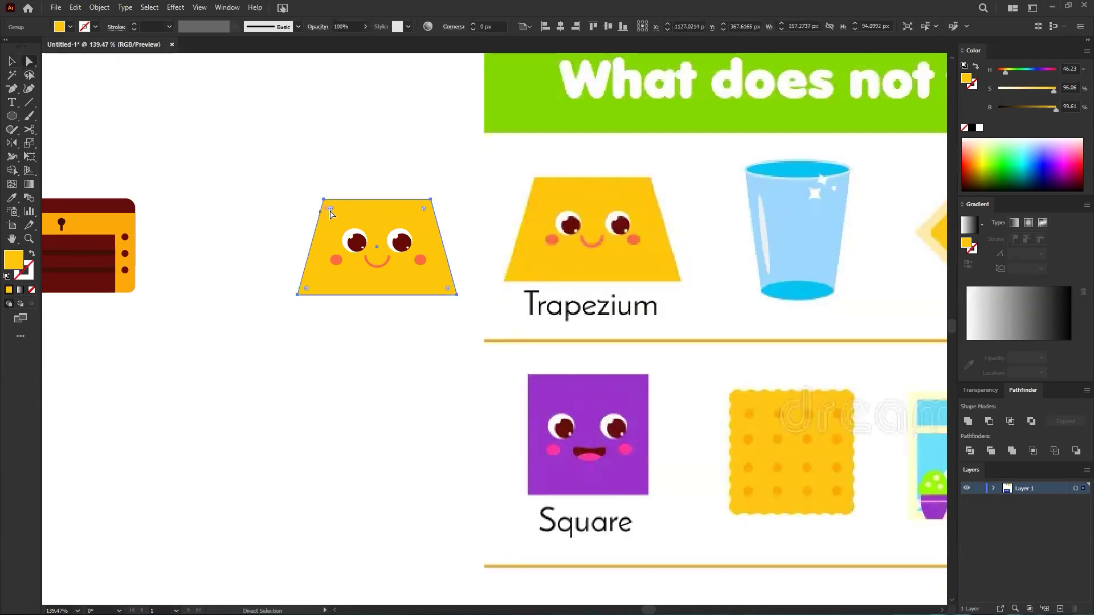
drag(331, 208, 290, 225)
click(290, 225)
mouse_move(382, 224)
mouse_down()
mouse_move(169, 263)
mouse_move(362, 237)
mouse_move(371, 220)
mouse_up()
- Group the whole trapezium character and place it in the row directly right of the treasure chest
key(v)
drag(295, 175, 437, 294)
key(ctrl+g)
click(317, 330)
drag(366, 291, 552, 227)
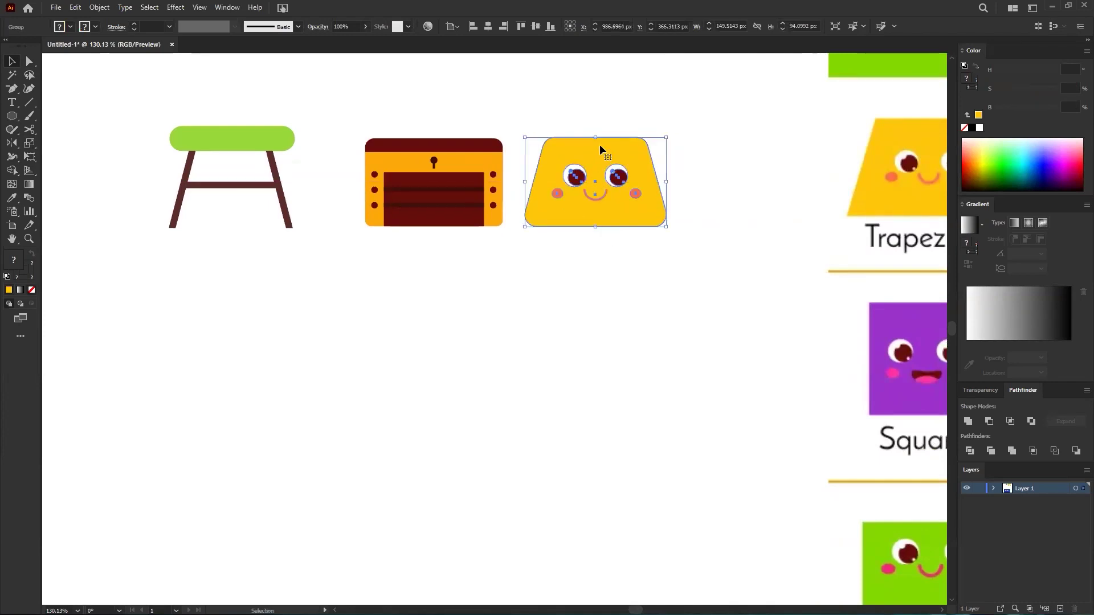
- Move the treasure chest closer to the green stool and place the trapezium character directly left of the stool
scroll(530, 211, down, 2)
drag(493, 206, 482, 206)
drag(606, 187, 183, 187)
scroll(313, 262, down, 5)
drag(601, 233, 414, 221)
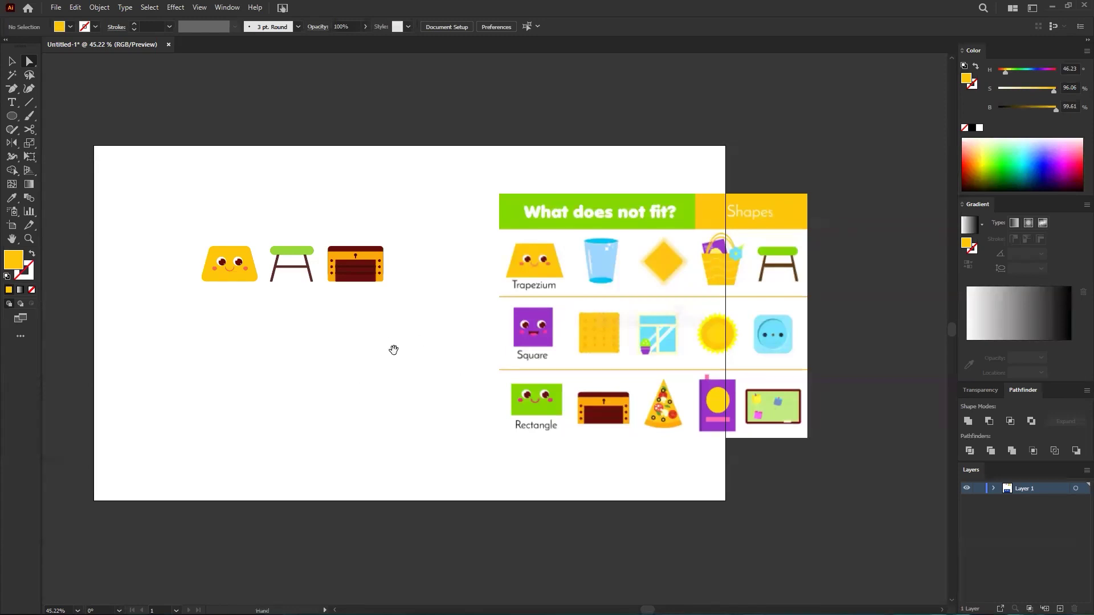
drag(393, 350, 476, 343)
- Move the reference sheet left and down so its first row sits close to the drawn illustrations
drag(663, 373, 594, 377)
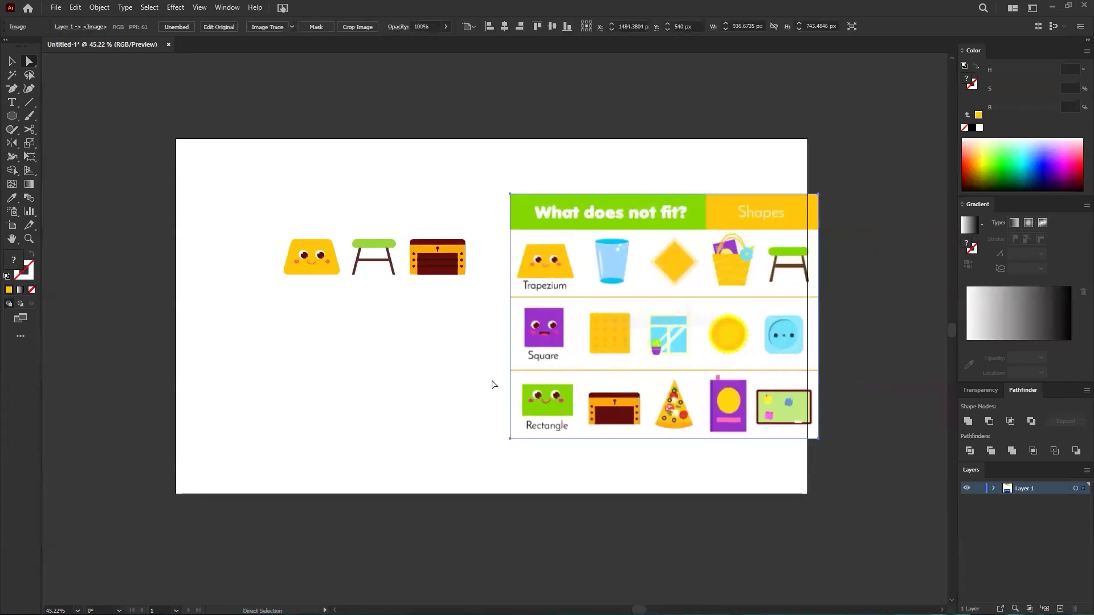
drag(587, 258, 681, 259)
drag(719, 268, 595, 399)
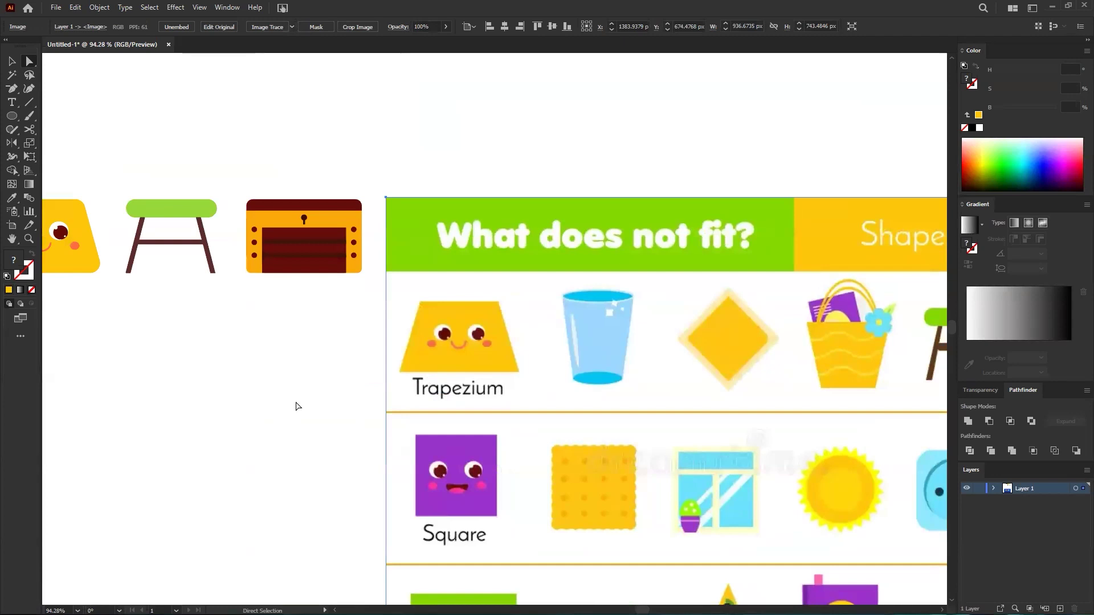
click(296, 407)
scroll(346, 386, up, 2)
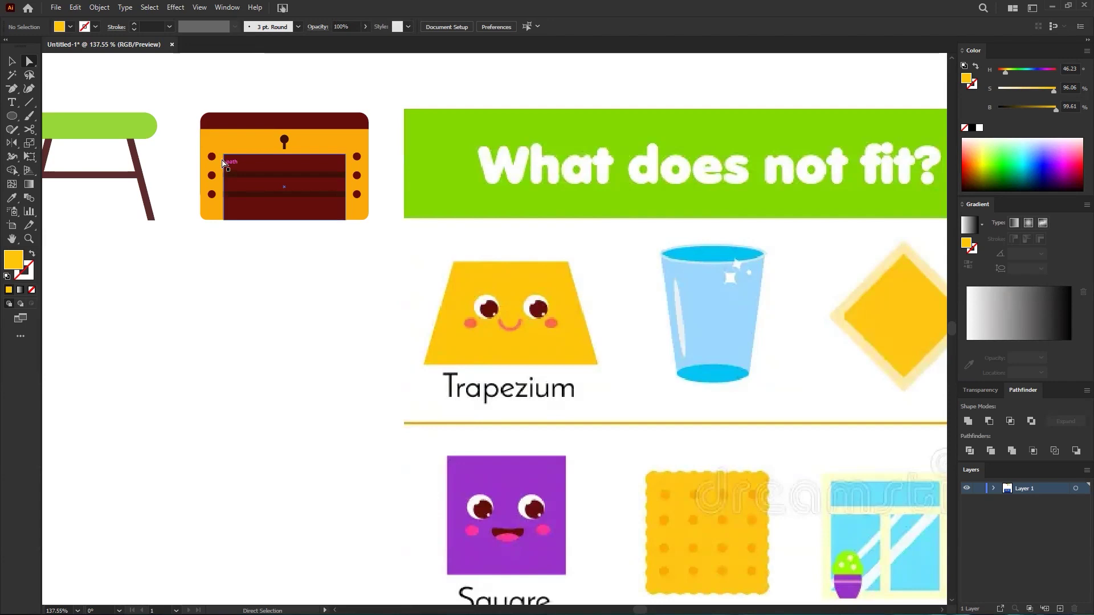
- Draw a small square about 29 px wide below the treasure chest and place a copy directly beside it
click(10, 67)
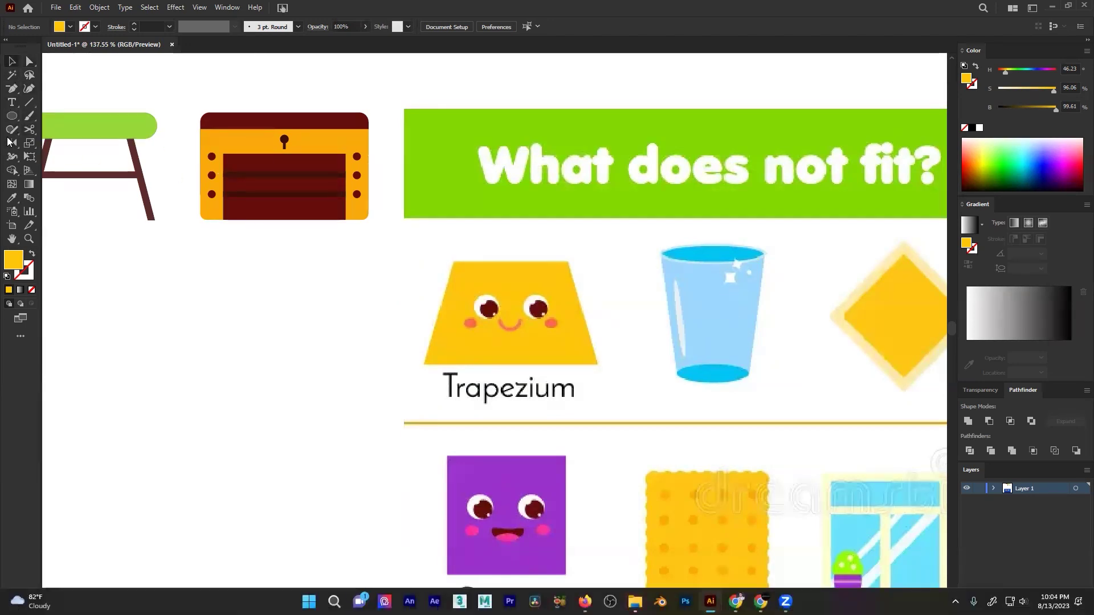
drag(13, 117, 54, 114)
mouse_move(369, 256)
mouse_down()
mouse_move(339, 287)
mouse_move(324, 278)
mouse_move(336, 276)
mouse_up()
key(v)
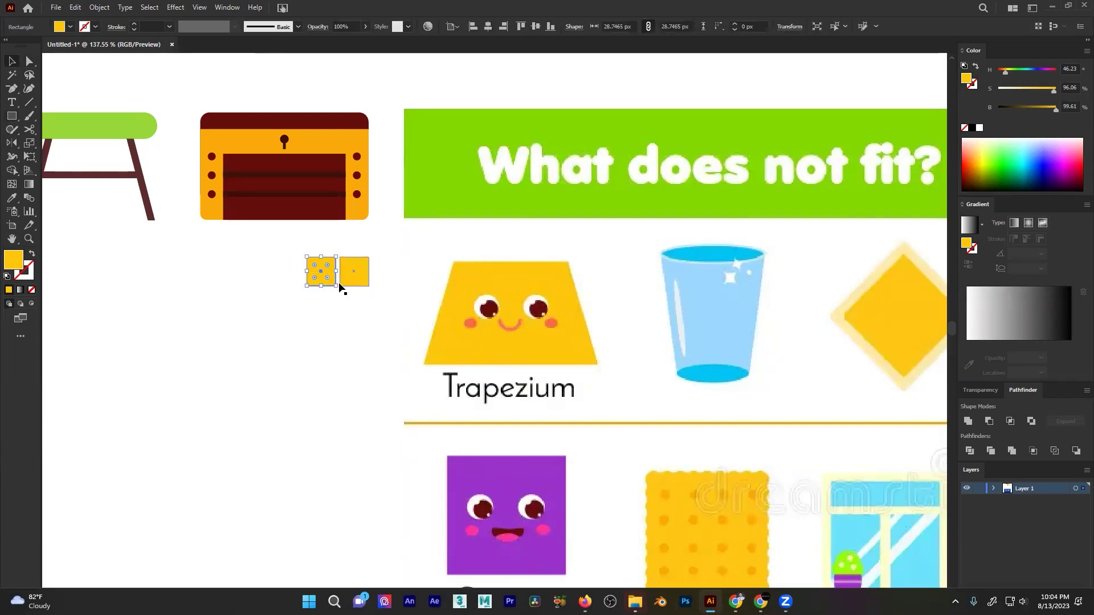
- Colour the left square with the reference glass's light blue and the right square with its rim's bright blue
key(i)
click(708, 290)
key(a)
click(352, 279)
key(i)
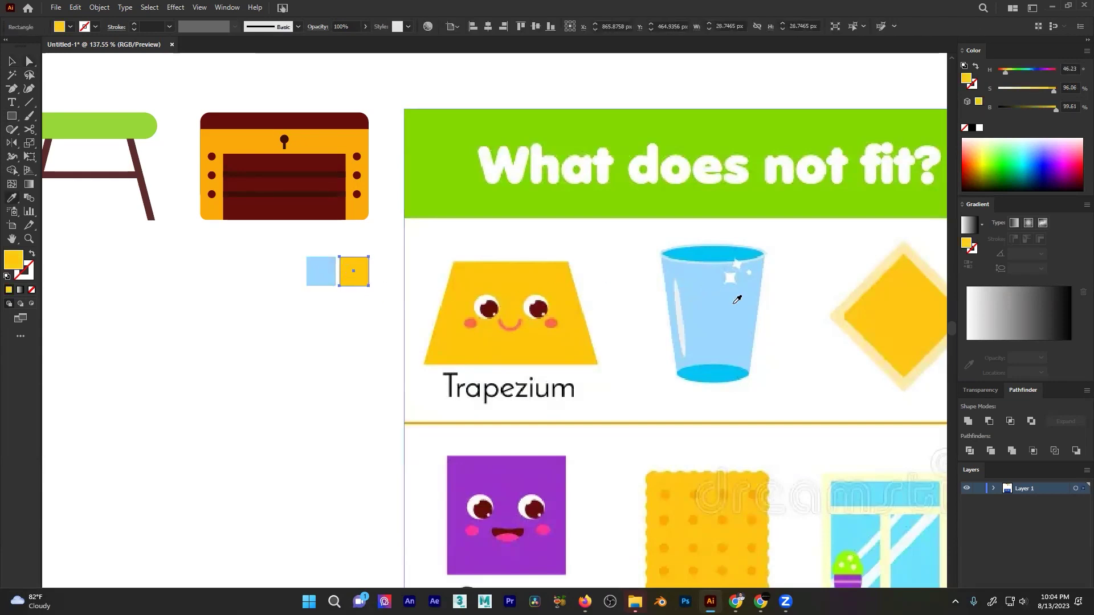
click(709, 250)
key(a)
click(370, 320)
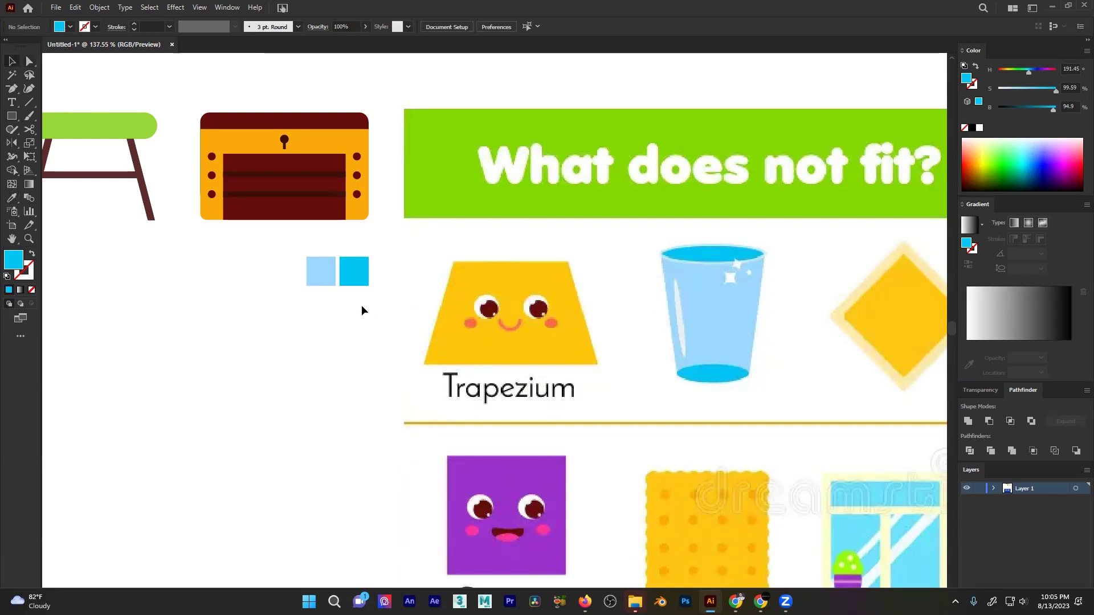
- Draw an upright rectangle about 117 by 191 px below the stool and fill it with the light blue sample
drag(278, 370, 337, 356)
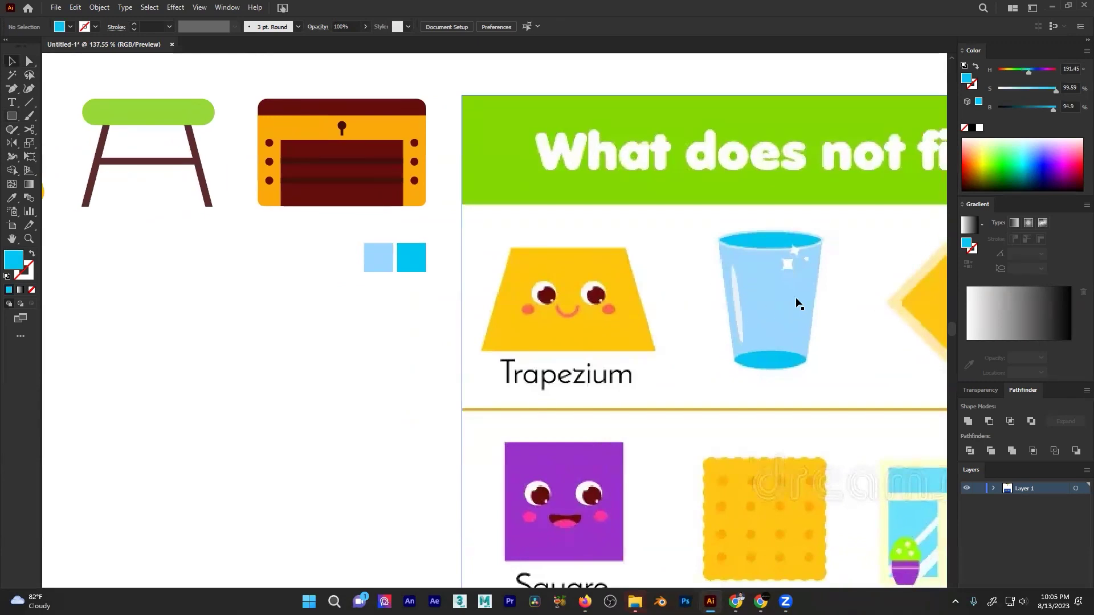
click(14, 116)
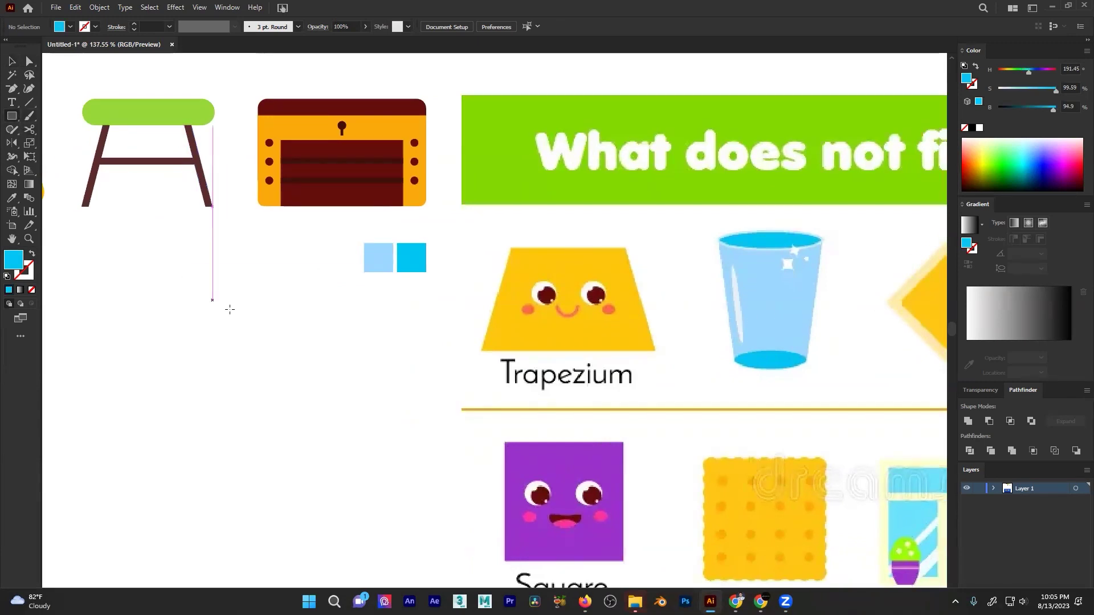
mouse_move(196, 276)
mouse_down()
mouse_move(302, 479)
mouse_move(324, 478)
mouse_move(314, 467)
mouse_up()
key(v)
drag(254, 370, 254, 397)
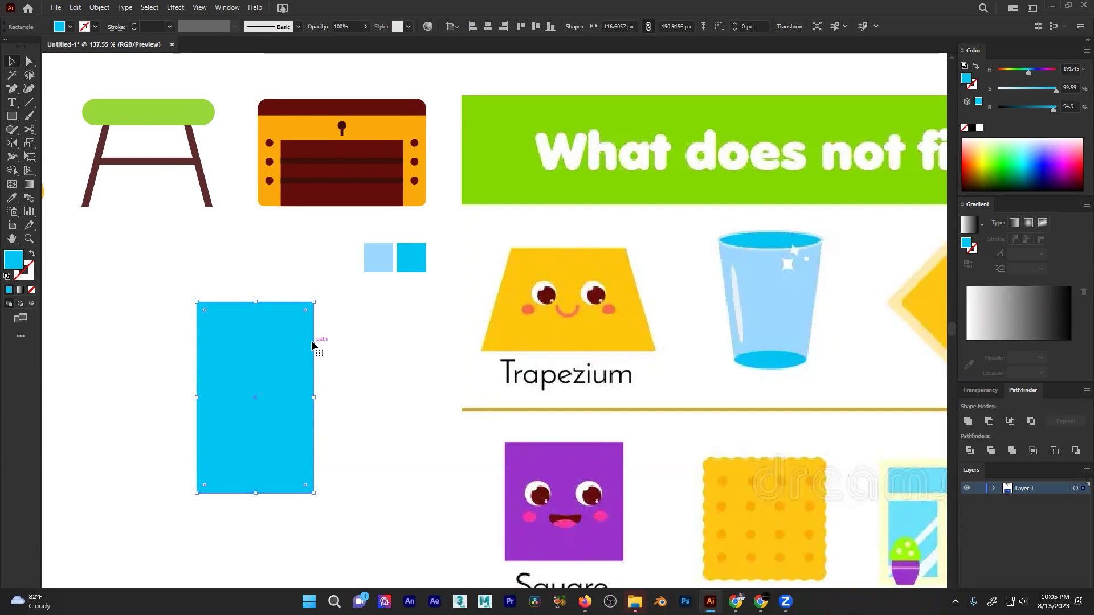
key(i)
click(376, 258)
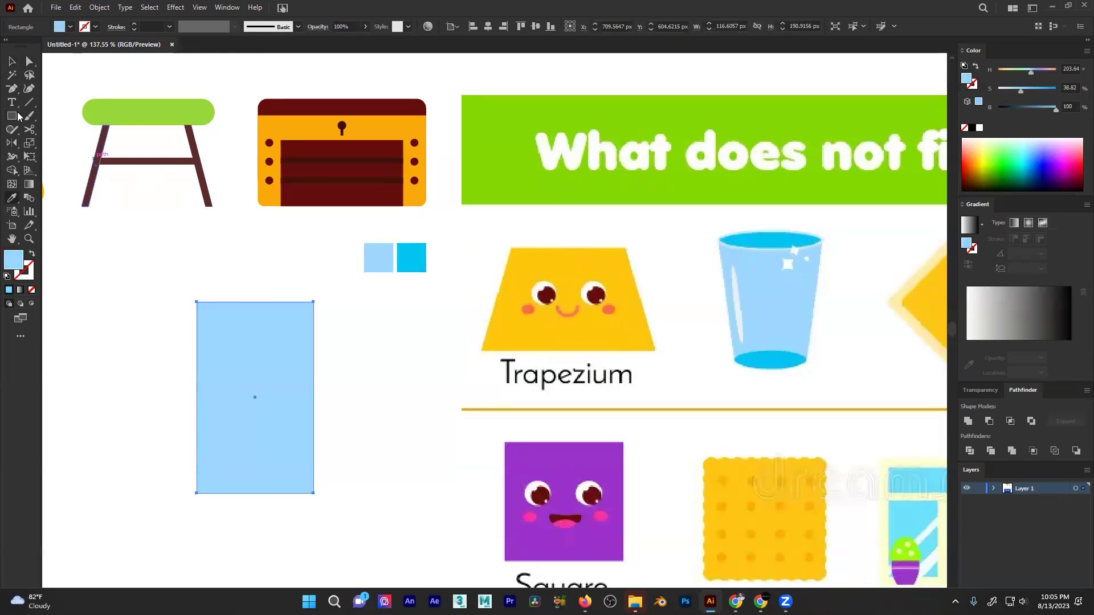
- Narrow the rectangle's lower edge symmetrically into a glass shape with Free Transform's Perspective Distort
click(12, 62)
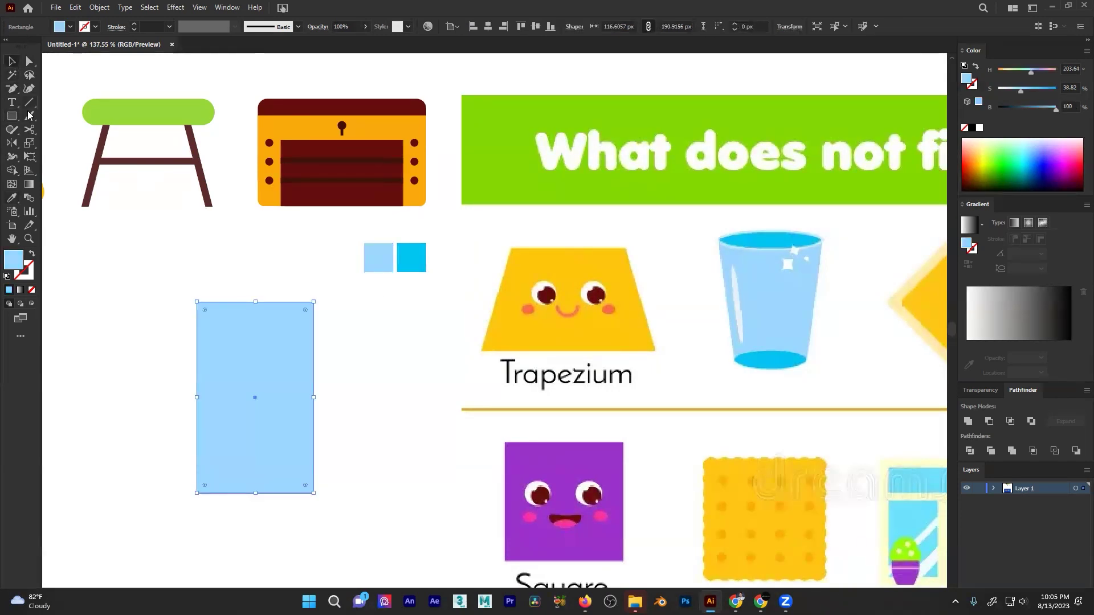
click(30, 158)
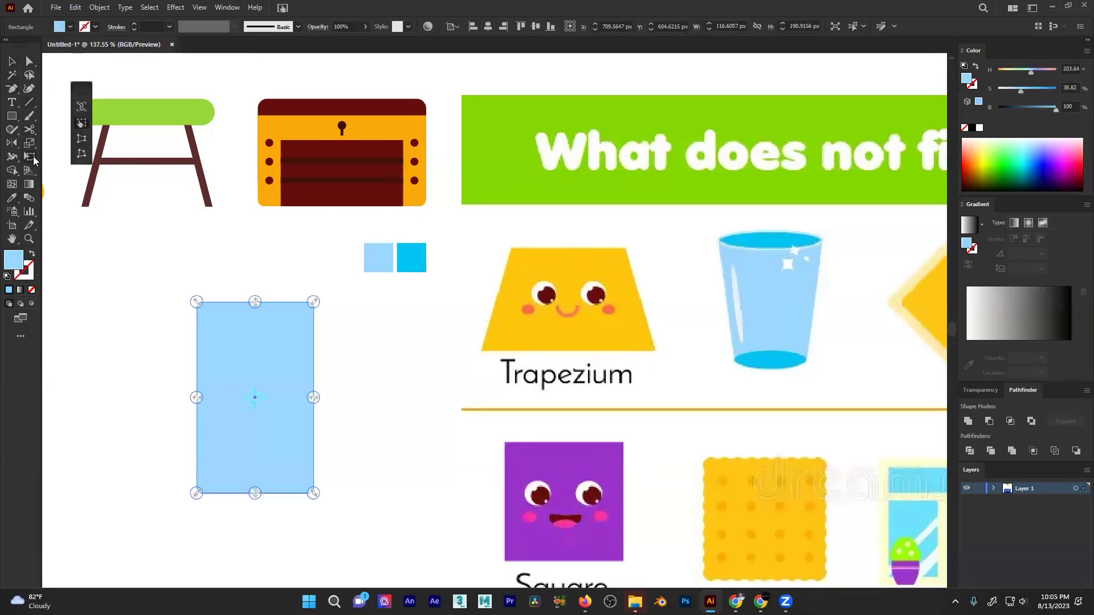
click(82, 140)
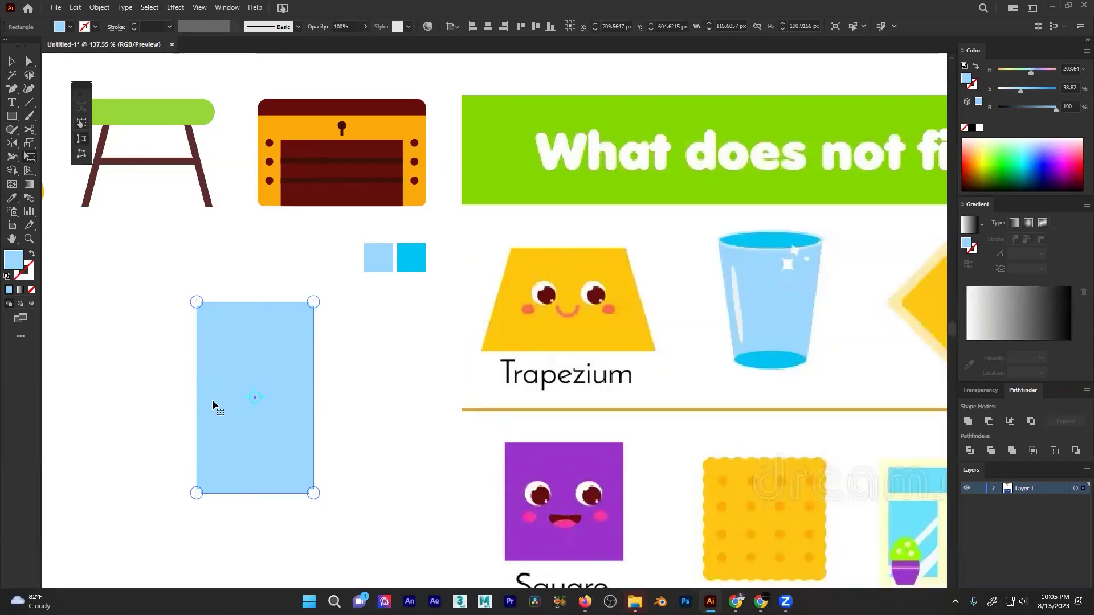
drag(201, 492, 220, 498)
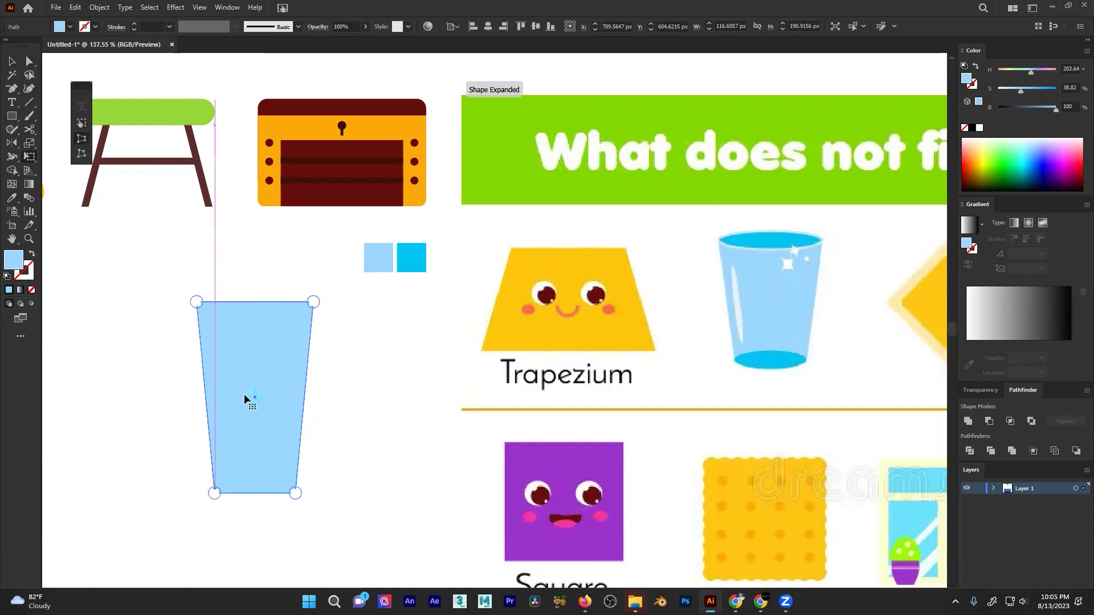
- Shorten the glass from its upper edge to about 170 px high and narrow its base a little further
click(82, 124)
mouse_move(255, 302)
mouse_down()
mouse_move(254, 333)
mouse_move(254, 323)
mouse_up()
click(89, 153)
drag(215, 493, 221, 497)
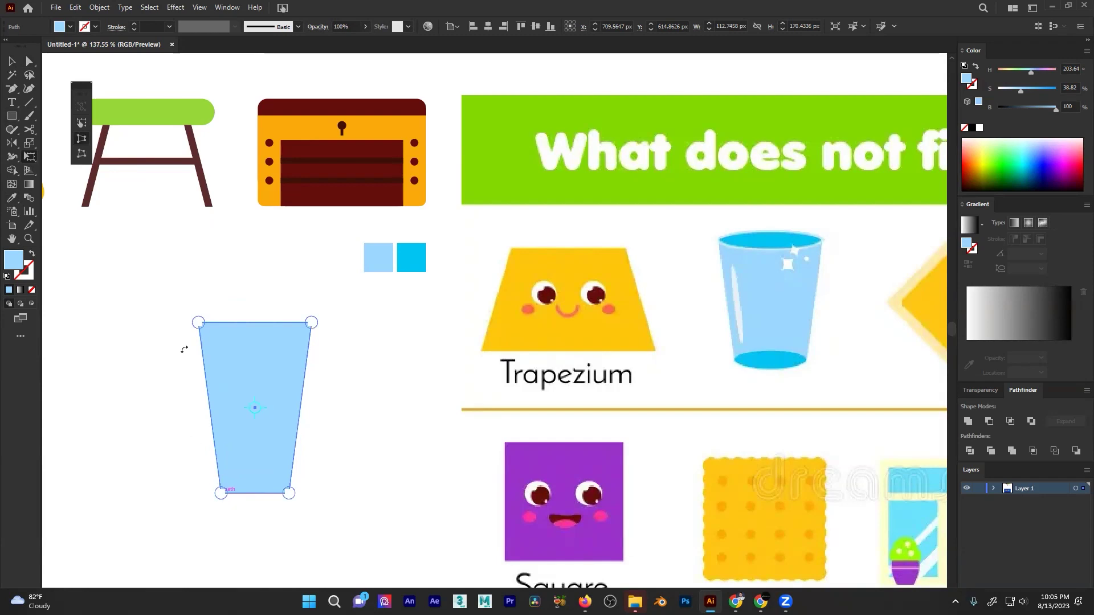
- Shorten the glass from its base to about 145 px high and move it up slightly
click(82, 122)
drag(255, 494, 255, 468)
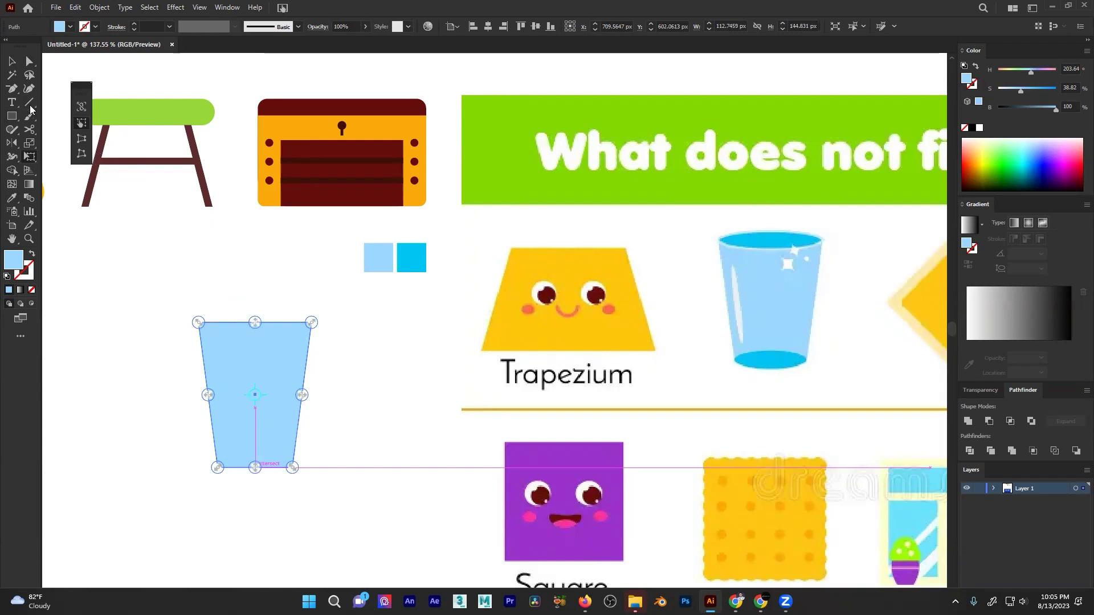
key(v)
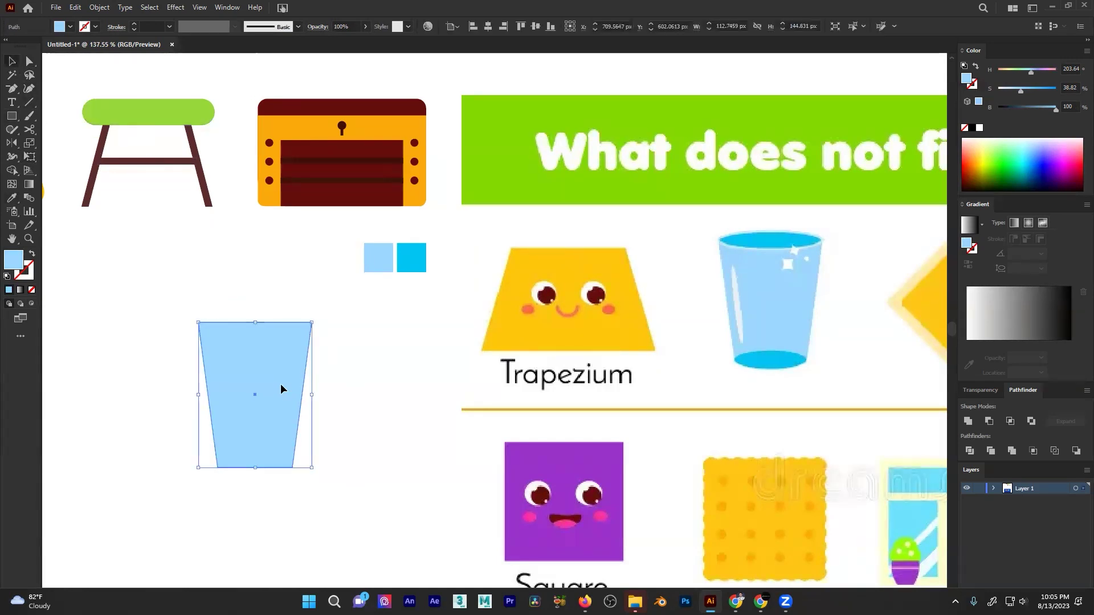
drag(281, 389, 283, 376)
click(371, 366)
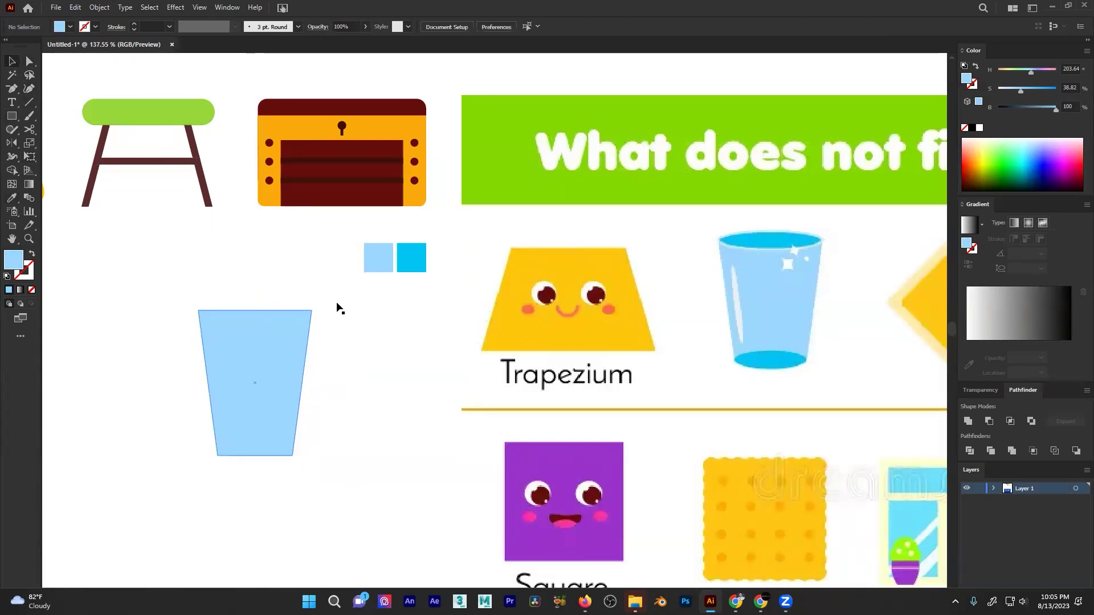
- Draw an ellipse about 113 by 28 px, fill it with the bright blue sample and centre it on the glass's upper edge
scroll(302, 293, up, 1)
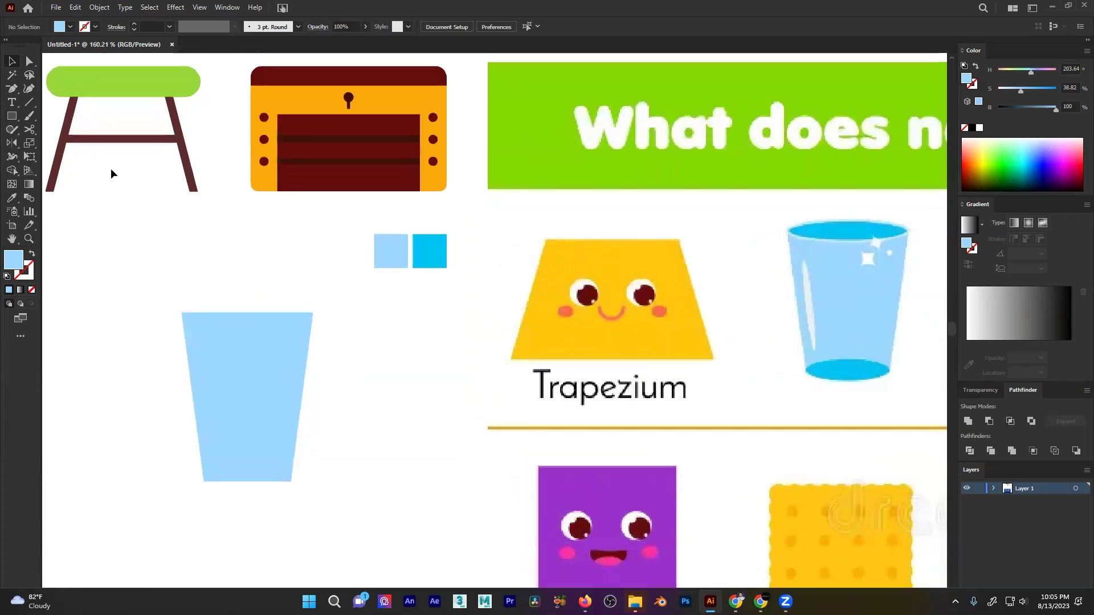
right_click(11, 116)
click(63, 141)
drag(182, 312, 313, 345)
key(i)
click(422, 251)
key(v)
drag(270, 339, 270, 323)
- Fine-tune the ellipse's horizontal position so both its ends line up with the sides of the glass
drag(158, 315, 463, 308)
mouse_move(383, 293)
mouse_down()
mouse_move(401, 299)
mouse_move(379, 292)
mouse_up()
drag(287, 307, 347, 305)
scroll(285, 303, up, 4)
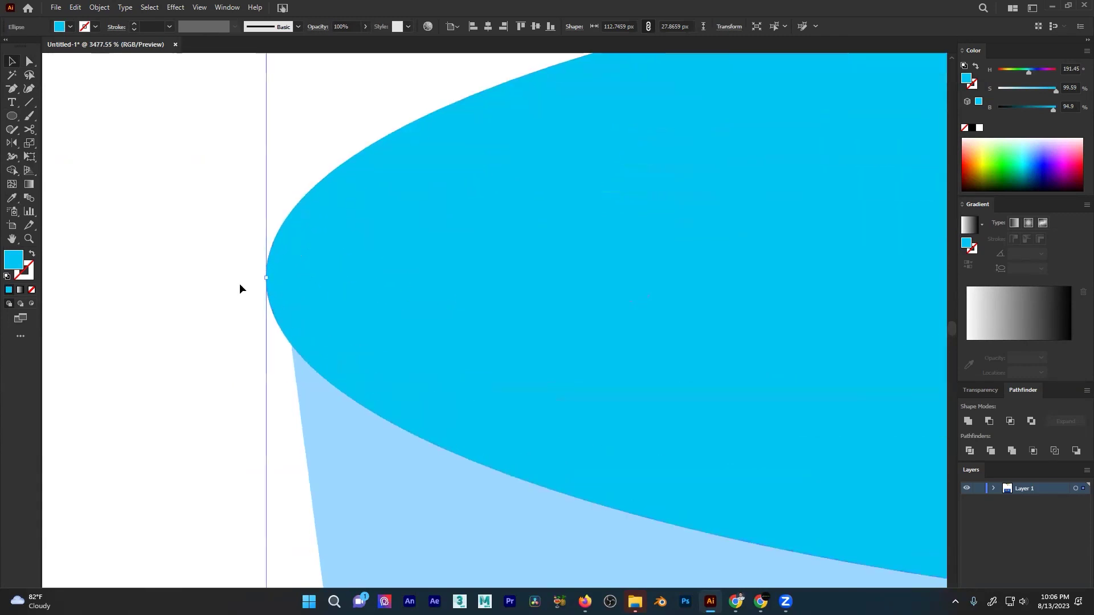
drag(269, 281, 292, 283)
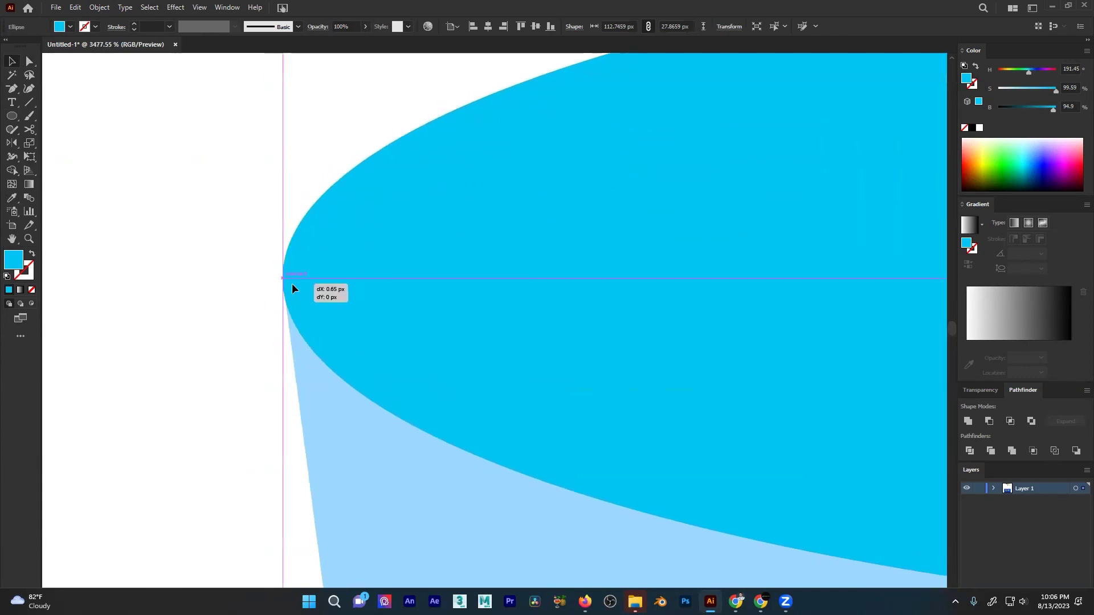
scroll(206, 304, down, 3)
drag(206, 305, 174, 306)
drag(587, 281, 153, 244)
drag(545, 239, 649, 228)
drag(508, 225, 188, 297)
click(527, 223)
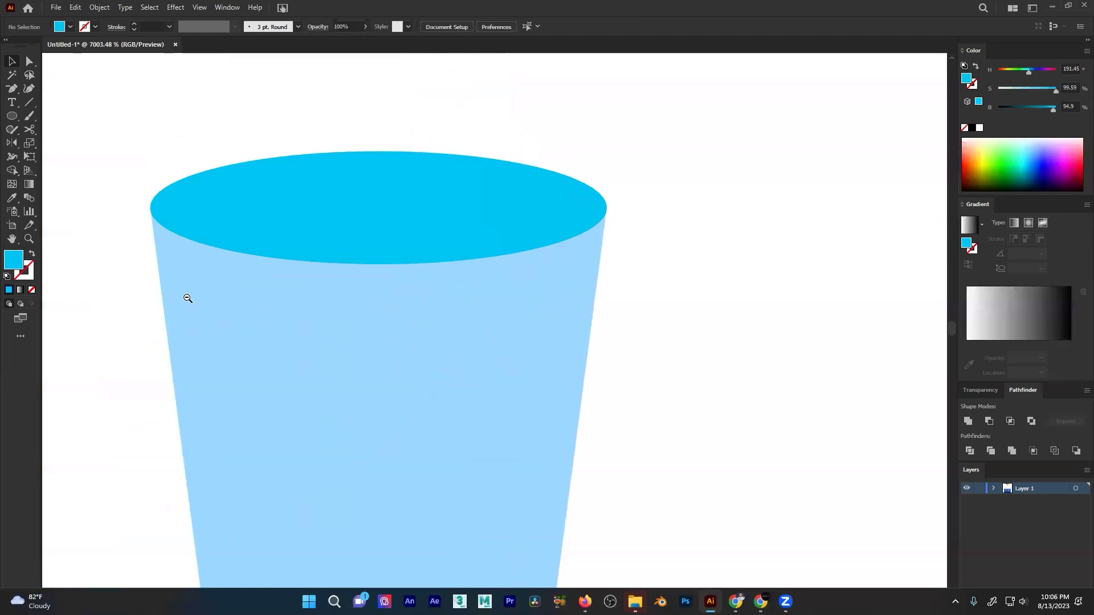
drag(467, 236, 289, 296)
drag(490, 215, 336, 238)
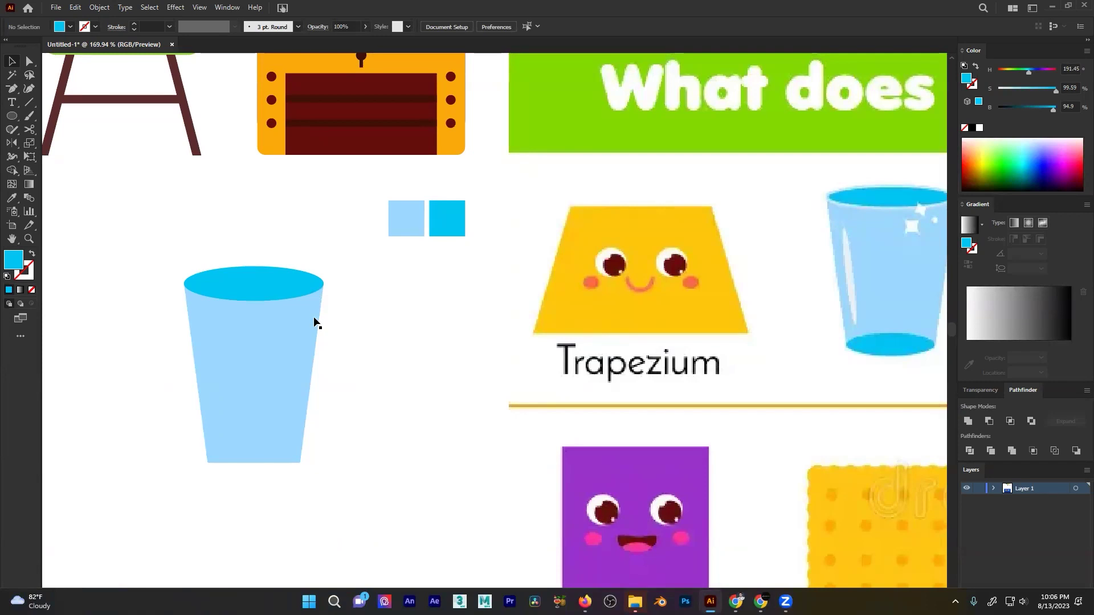
- Give the rim ellipse a stroke in the light blue sampled from the left colour square, 9cd8ff
click(322, 284)
click(371, 271)
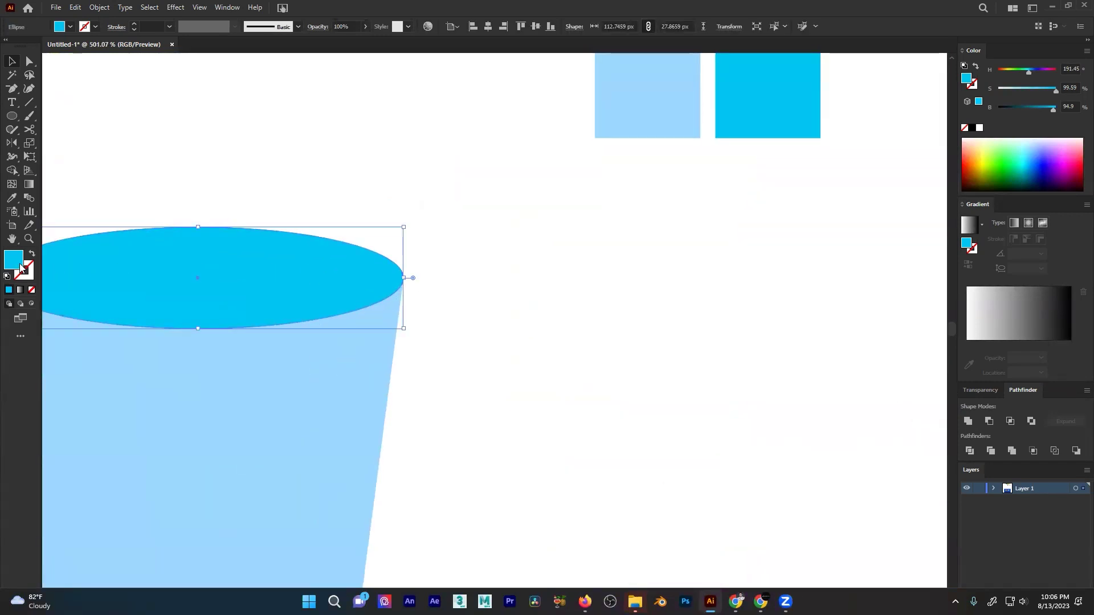
scroll(393, 274, down, 3)
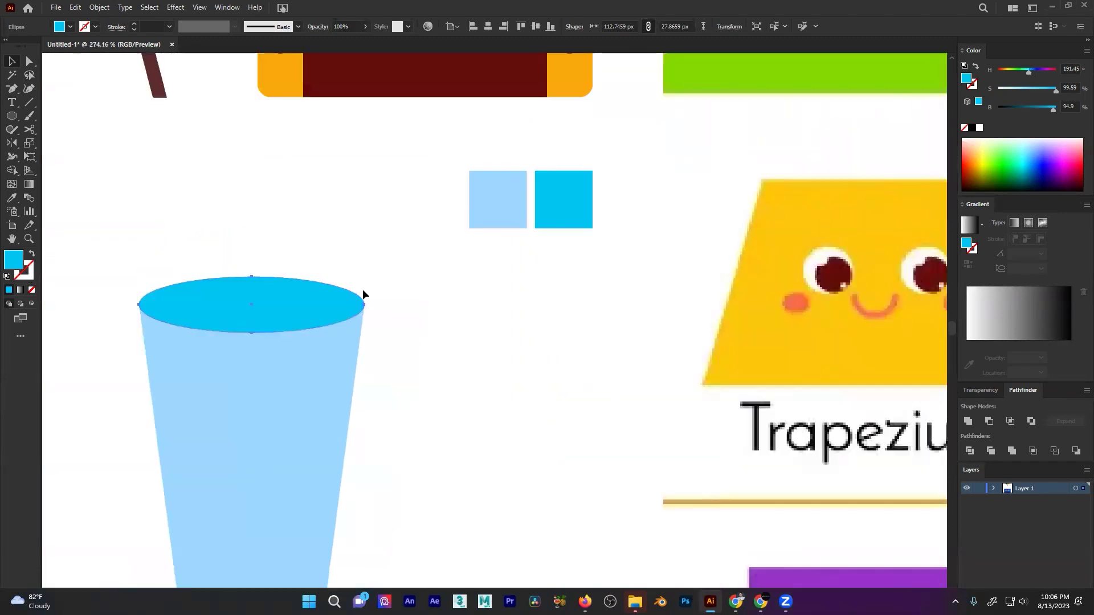
click(98, 295)
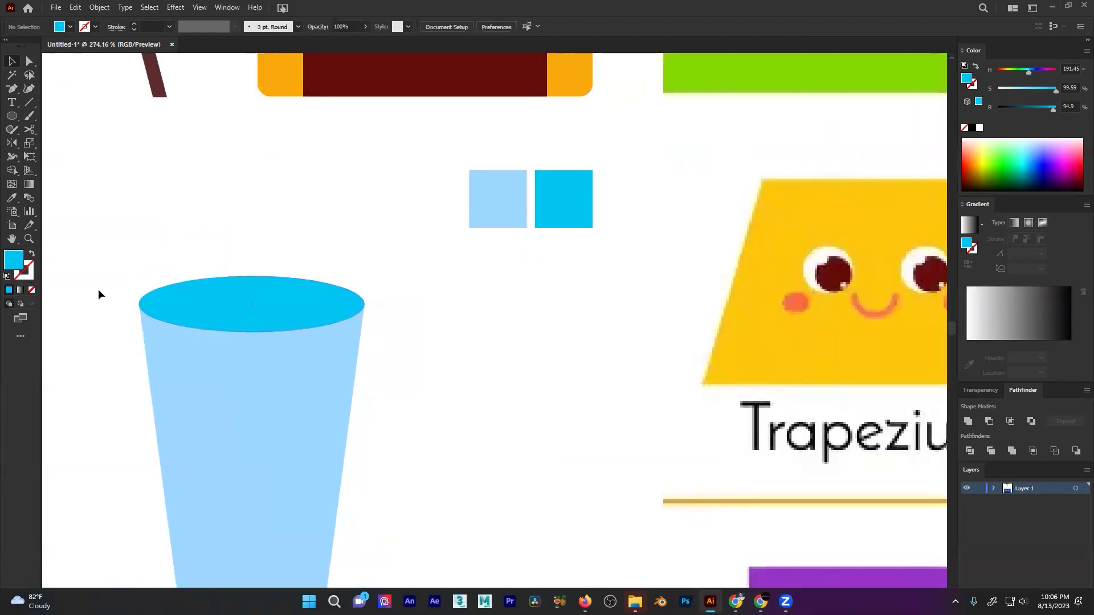
click(188, 302)
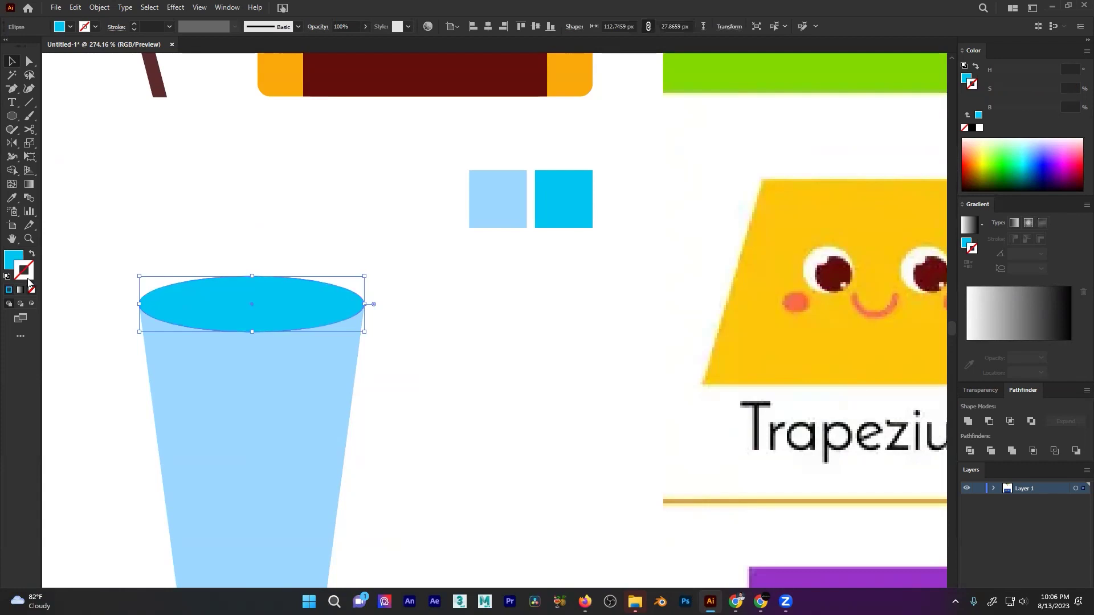
double_click(31, 277)
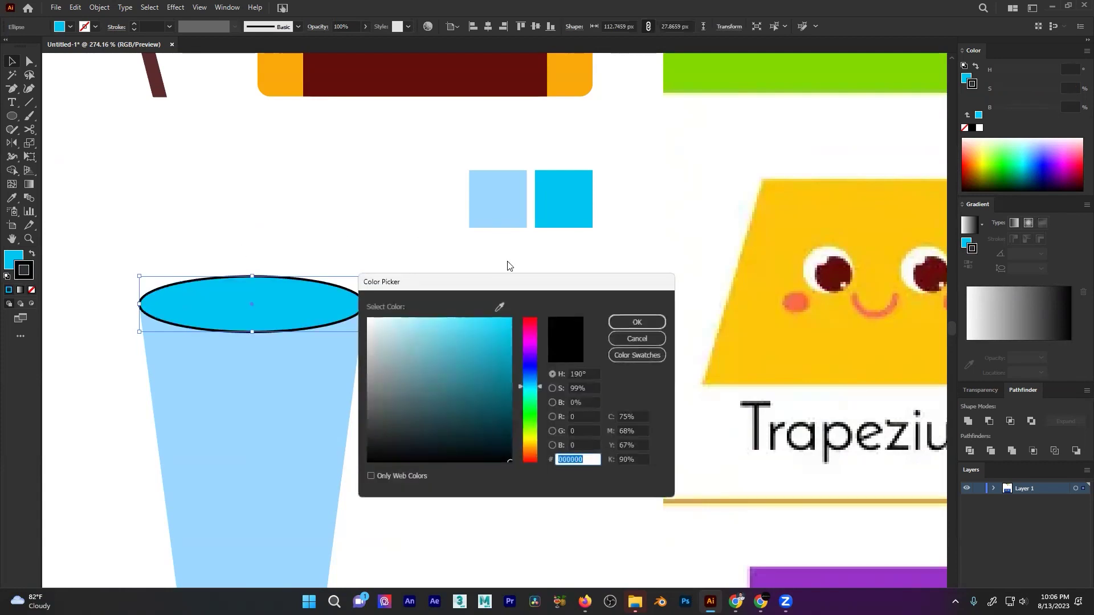
click(497, 309)
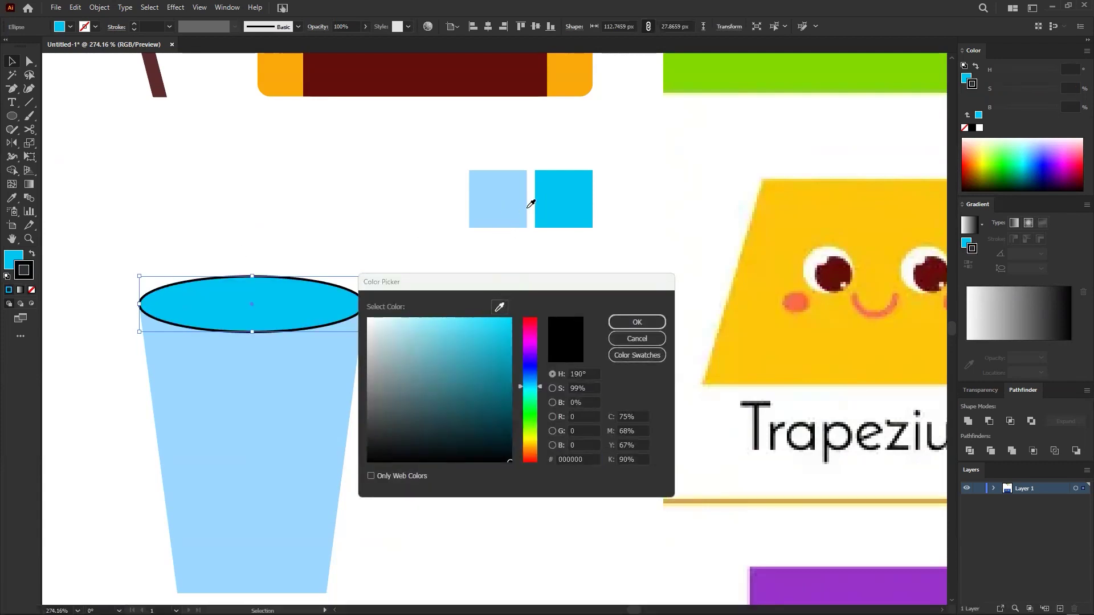
click(509, 199)
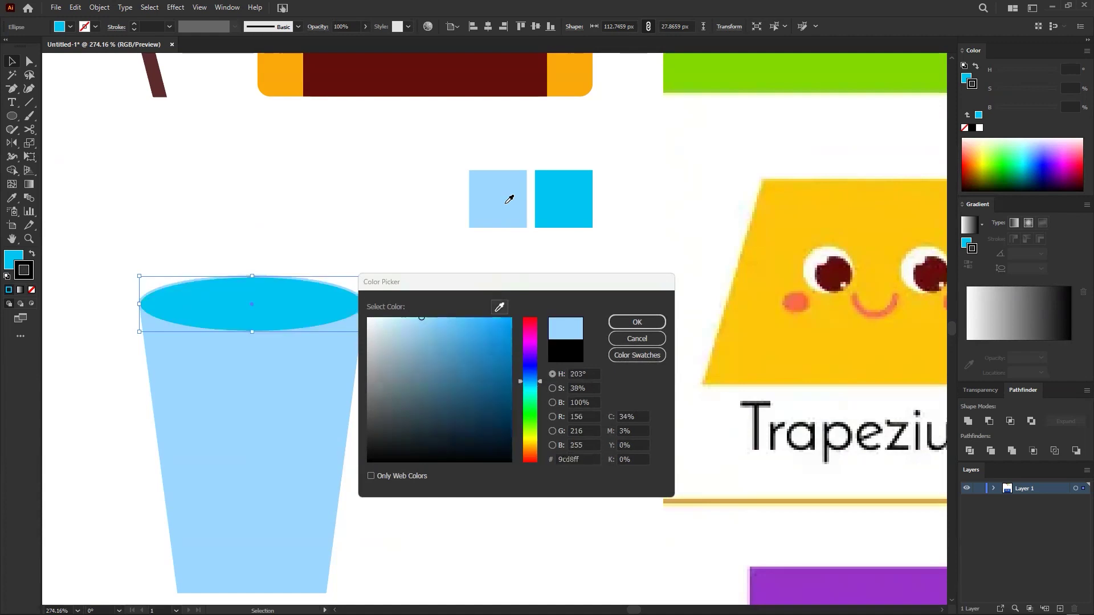
click(627, 323)
- Lighten the rim ellipse's stroke to a paler blue and set its weight to 3 pt
mouse_move(443, 287)
mouse_down()
mouse_move(399, 323)
mouse_move(321, 333)
mouse_move(313, 317)
mouse_move(507, 288)
mouse_move(359, 308)
mouse_move(65, 260)
mouse_up()
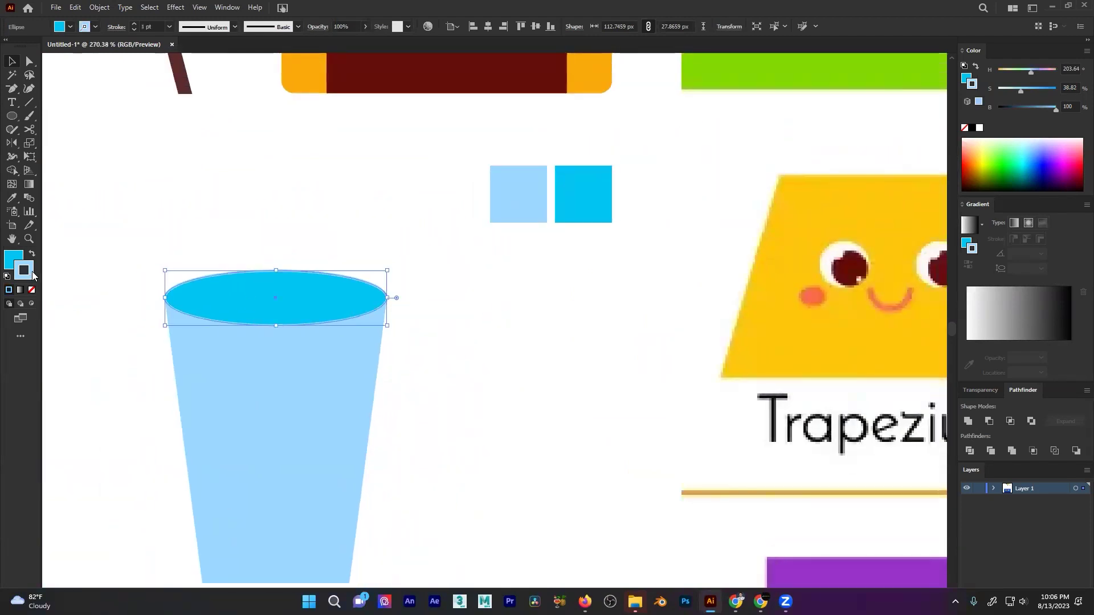
double_click(31, 274)
mouse_move(425, 321)
mouse_down()
mouse_move(394, 307)
mouse_move(527, 298)
mouse_move(306, 327)
mouse_up()
click(618, 322)
scroll(454, 317, up, 5)
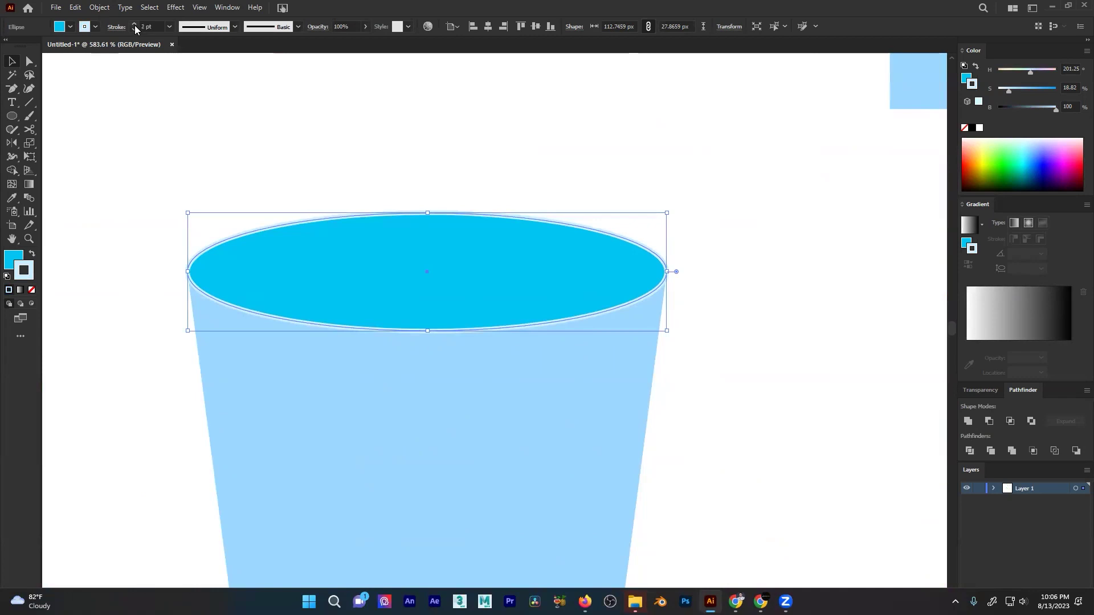
click(120, 130)
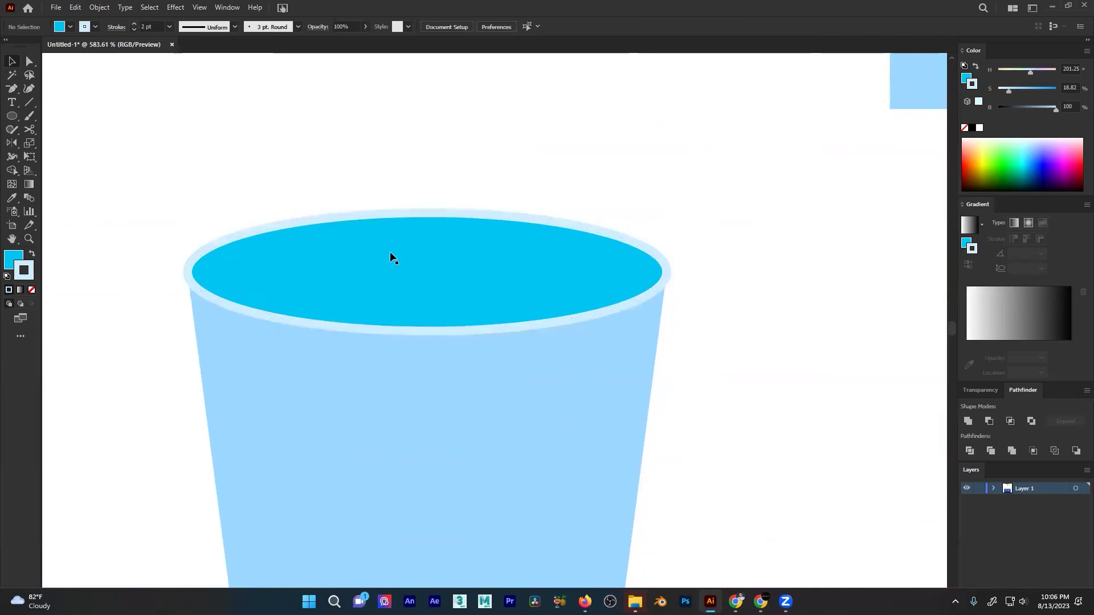
- Narrow the rim ellipse to about 111 px so both its ends line up with the sides of the glass
drag(170, 269, 296, 281)
click(254, 292)
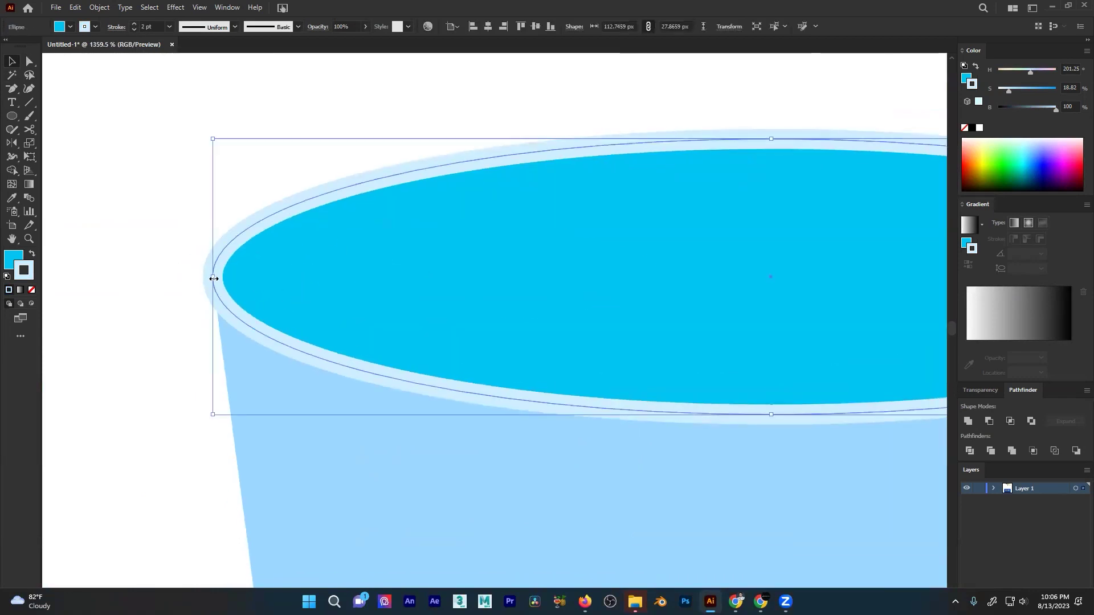
drag(216, 278, 223, 278)
drag(327, 257, 197, 285)
drag(720, 271, 712, 179)
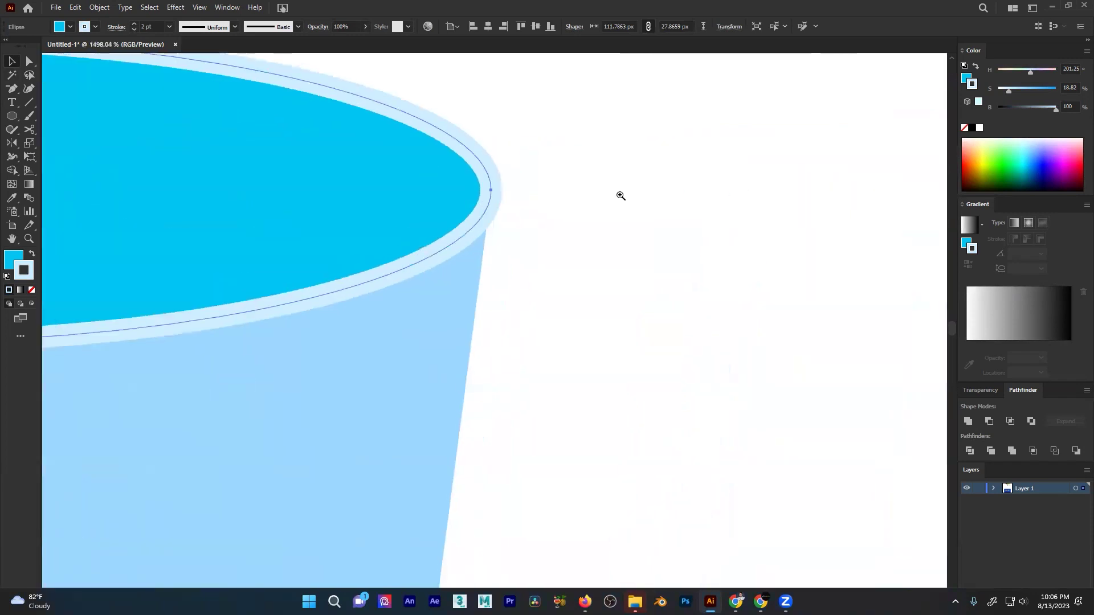
mouse_move(490, 191)
mouse_down()
mouse_move(476, 191)
mouse_move(486, 183)
mouse_up()
scroll(486, 183, up, 5)
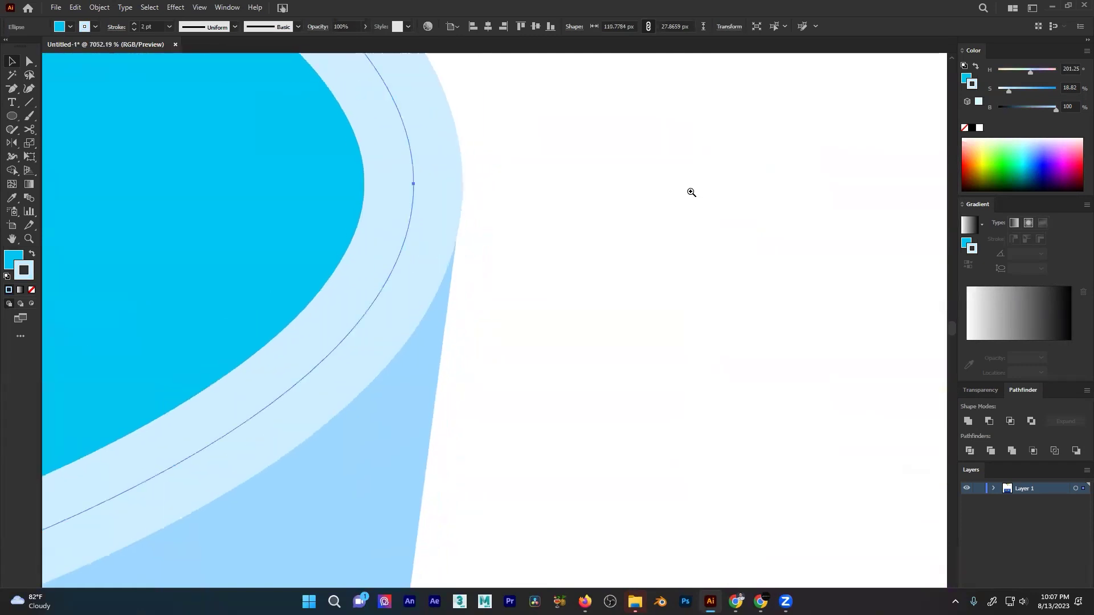
- Adjust the glass body's upper-right corner so its side meets the outer edge of the rim ellipse's stroke
drag(417, 185, 461, 183)
click(534, 213)
click(493, 199)
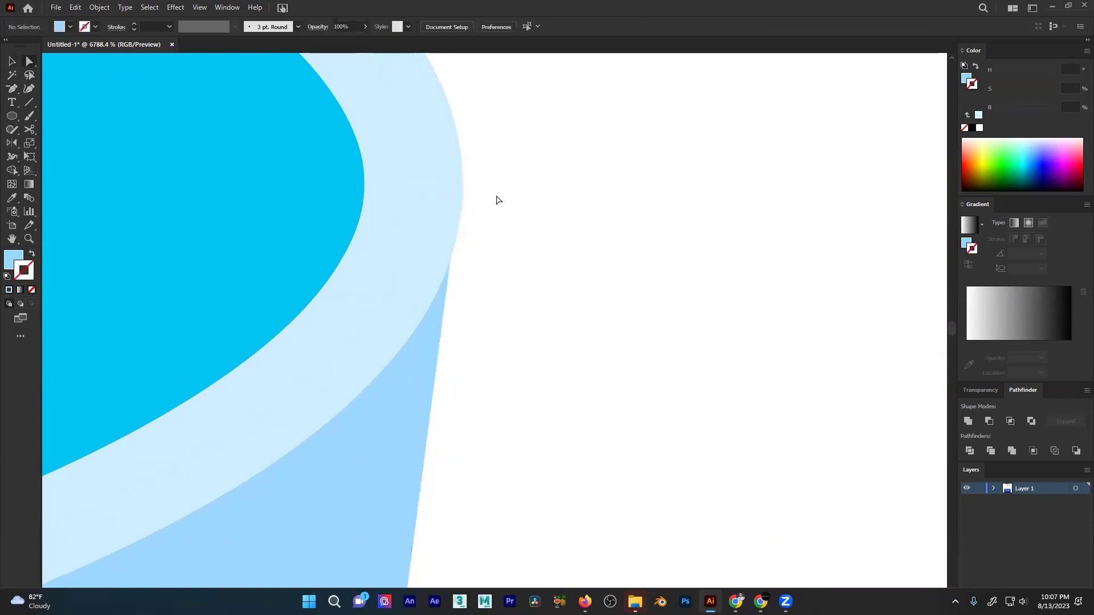
scroll(200, 227, down, 10)
drag(441, 247, 349, 253)
- Duplicate the rim ellipse onto the glass's bottom edge and scale the copy to about 72 by 18 px, fitting the base width
key(v)
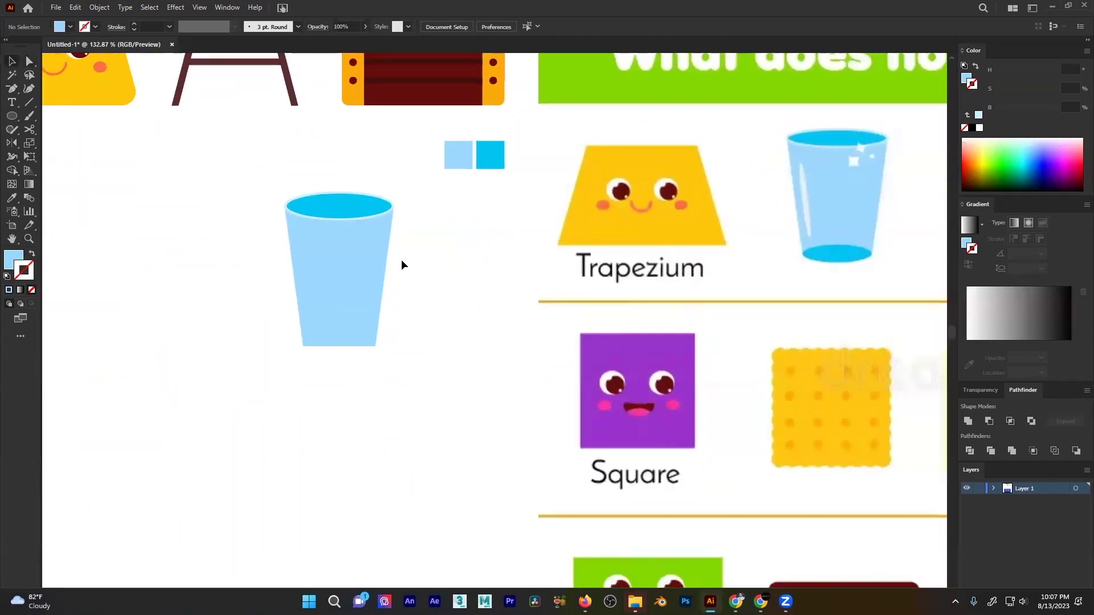
click(350, 206)
drag(337, 204, 342, 345)
scroll(344, 349, up, 5)
drag(521, 327, 454, 329)
mouse_move(348, 328)
mouse_down()
mouse_move(176, 374)
mouse_move(362, 336)
mouse_up()
drag(177, 343, 365, 312)
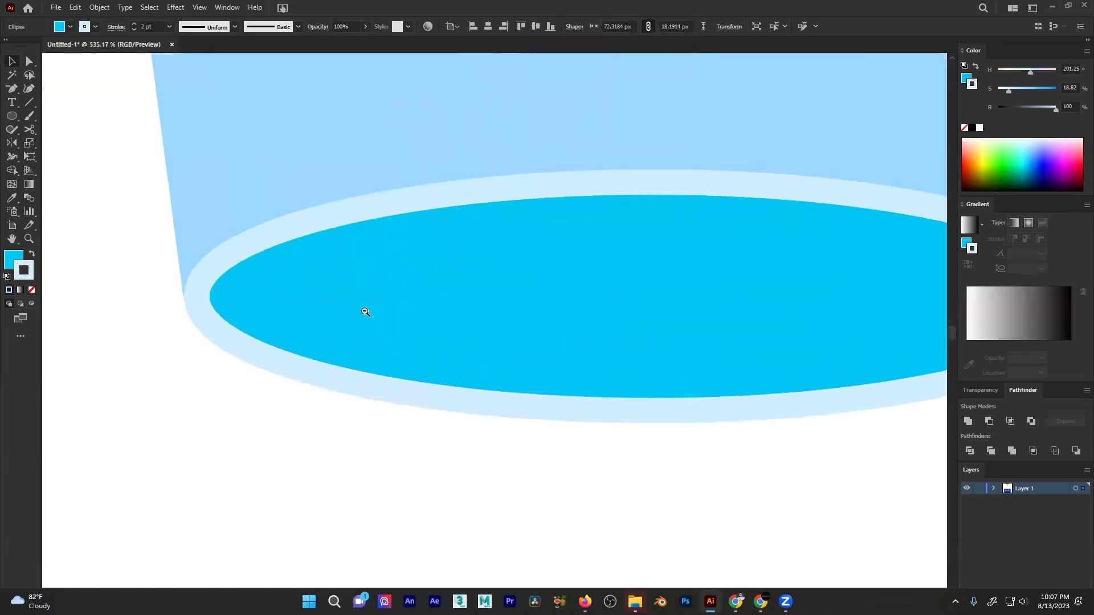
drag(197, 298, 196, 298)
drag(504, 286, 98, 335)
drag(466, 257, 300, 307)
scroll(343, 343, up, 6)
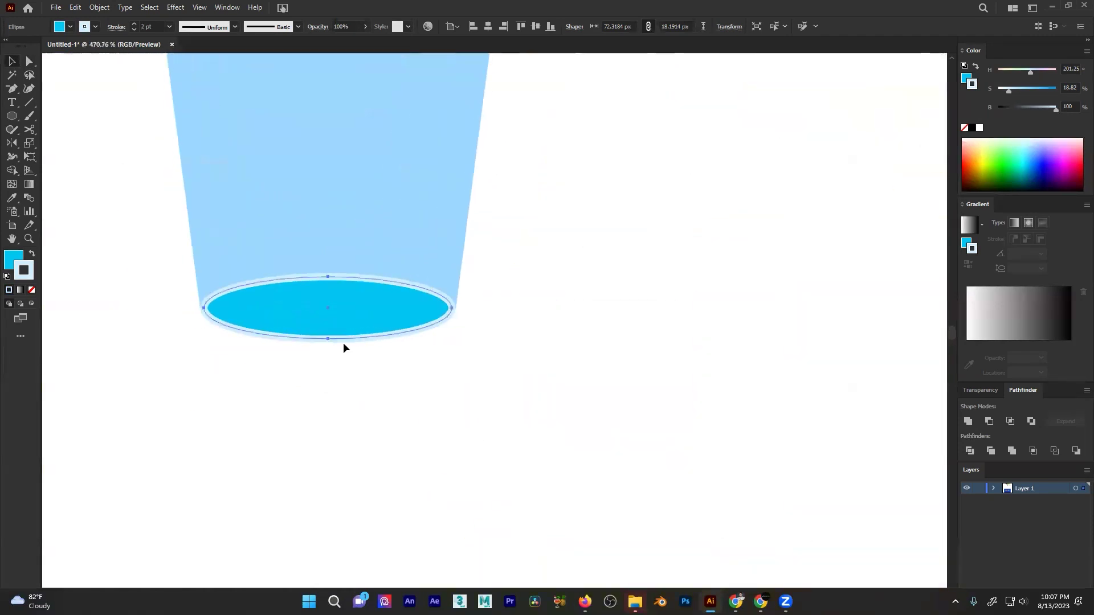
- Try to flatten the base ellipse by raising its lower edge
drag(329, 340, 329, 335)
click(466, 312)
drag(443, 312, 142, 380)
scroll(148, 376, up, 5)
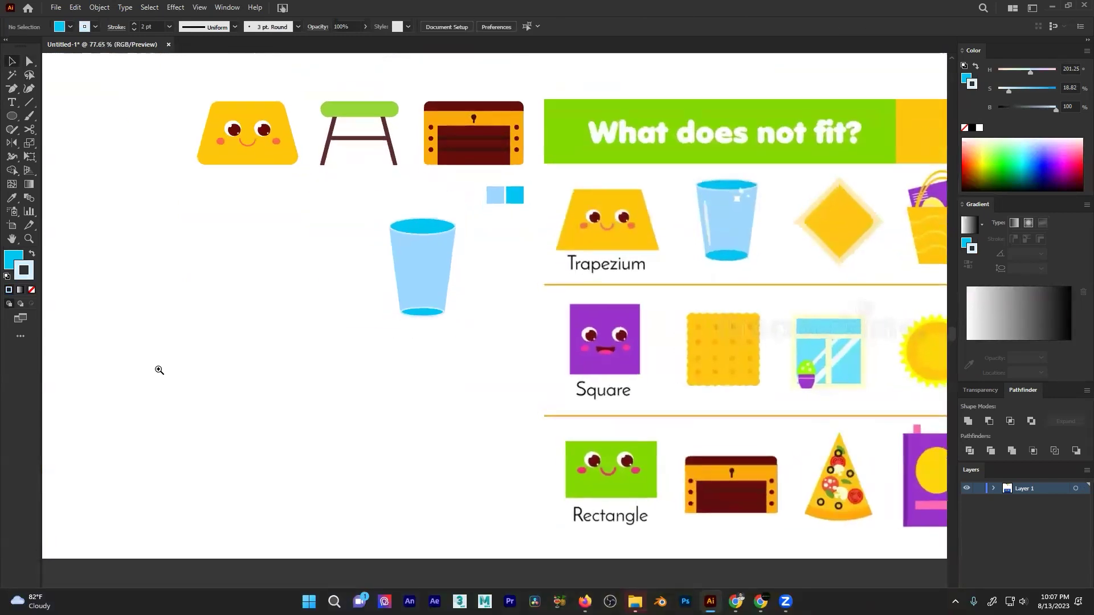
scroll(398, 359, up, 2)
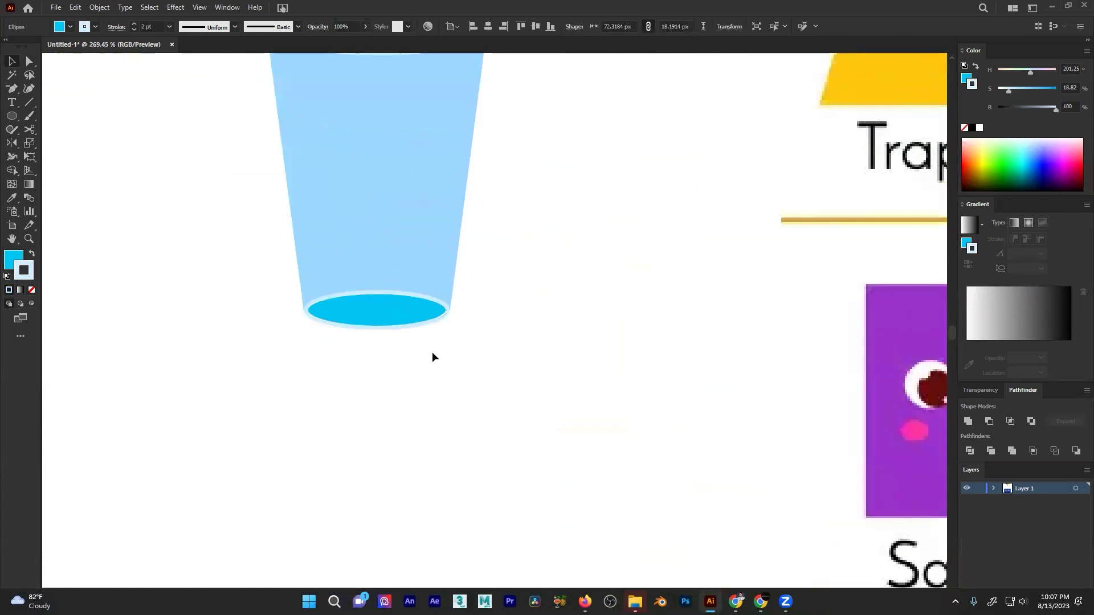
- Align the glass body's lower-left corner with the outer edge of the base ellipse's stroke
scroll(432, 356, down, 5)
drag(420, 326, 346, 343)
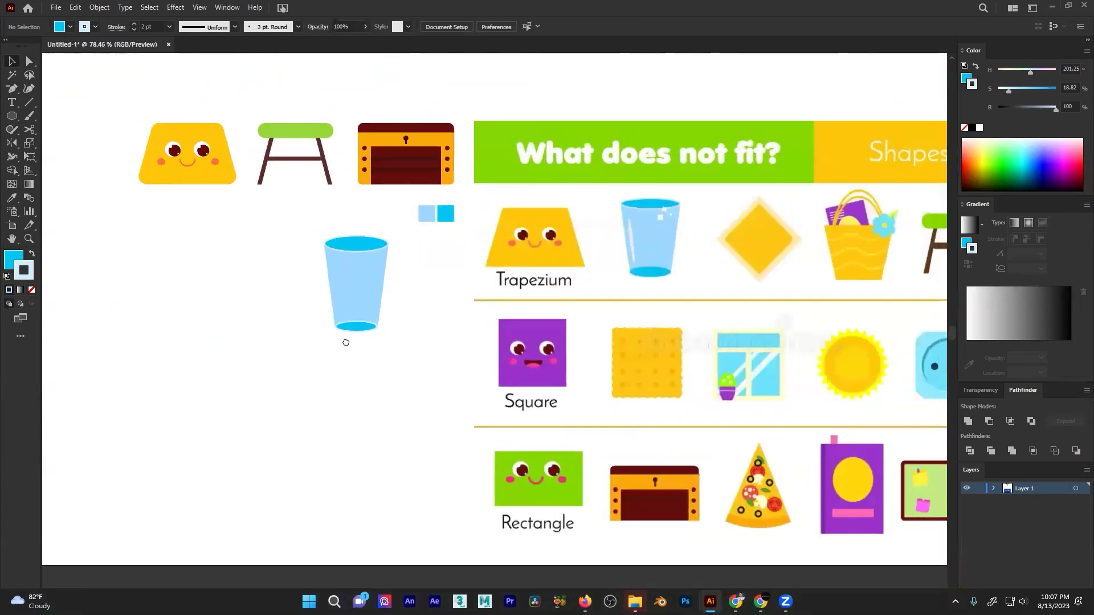
scroll(343, 325, up, 10)
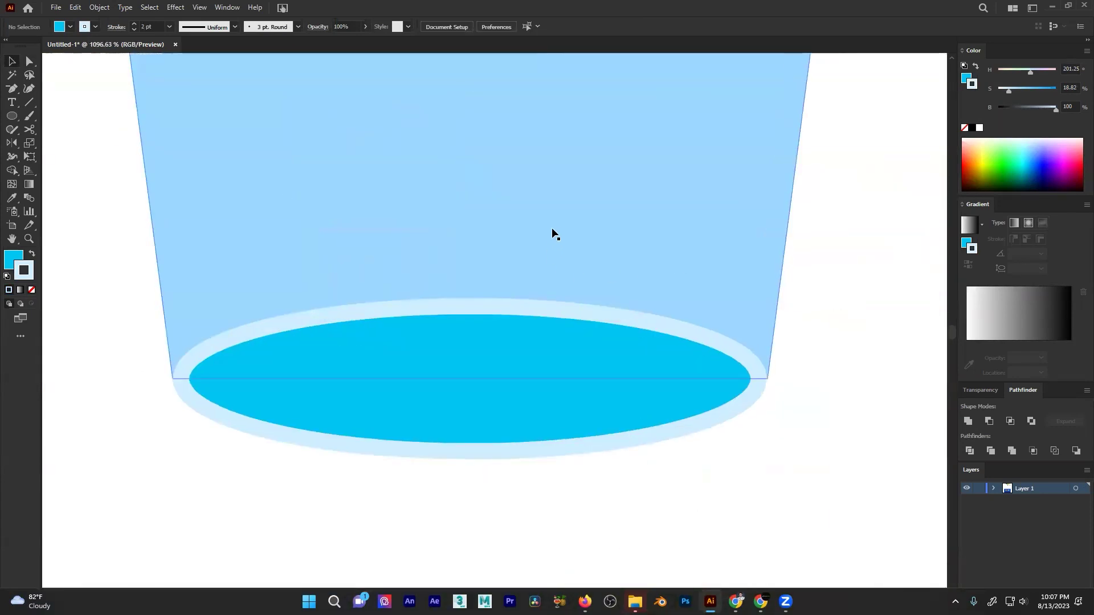
scroll(127, 366, up, 10)
key(a)
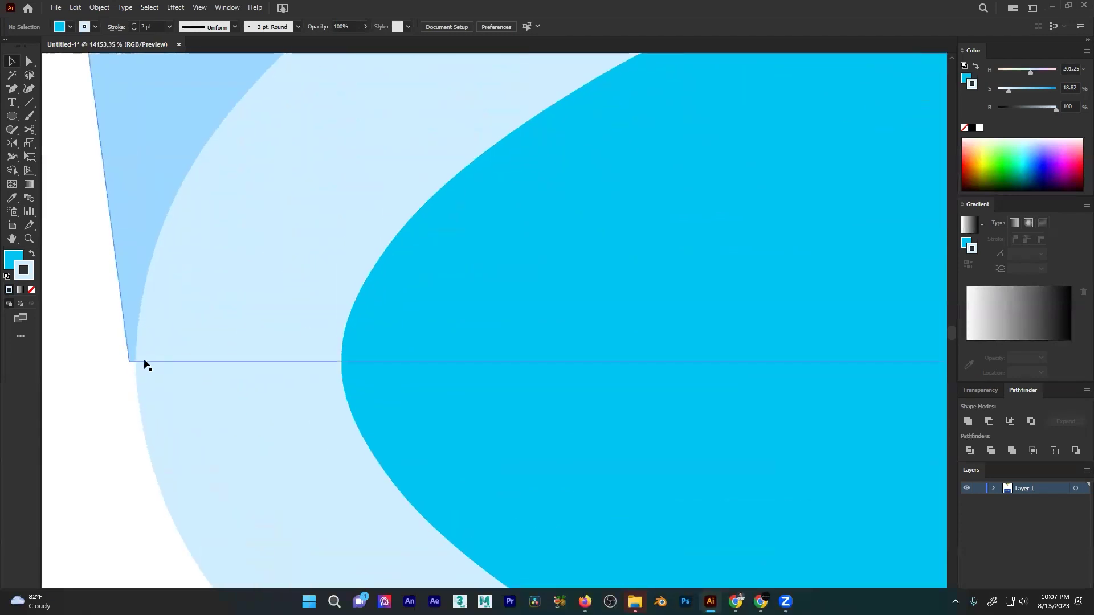
click(130, 364)
scroll(171, 356, down, 10)
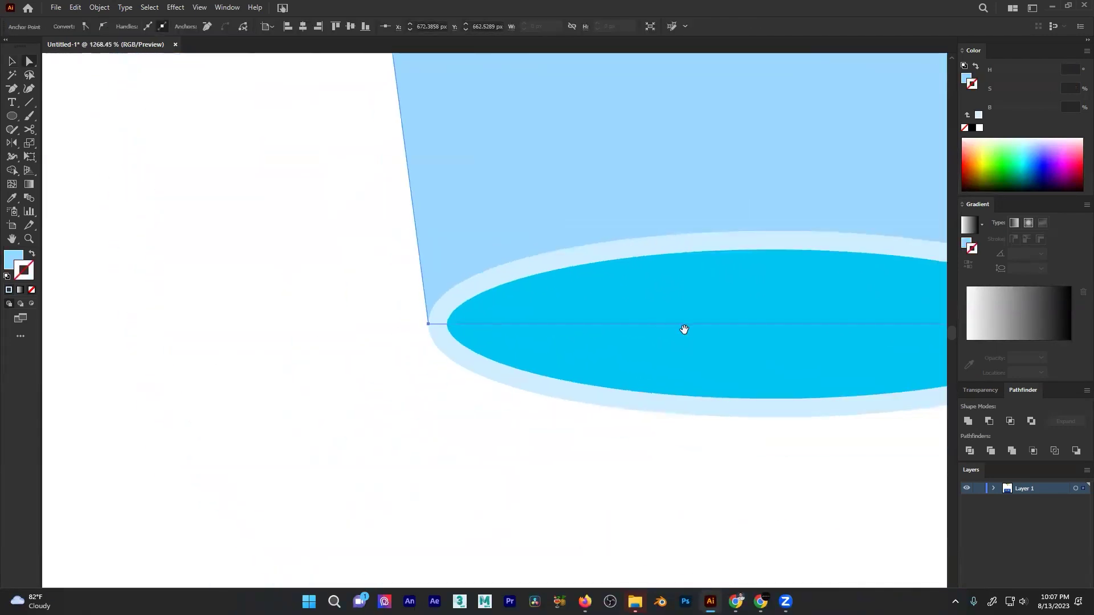
- Move the glass body's lower-right corner horizontally onto the outer edge of the base ellipse's stroke
drag(852, 306, 463, 320)
drag(566, 330, 747, 381)
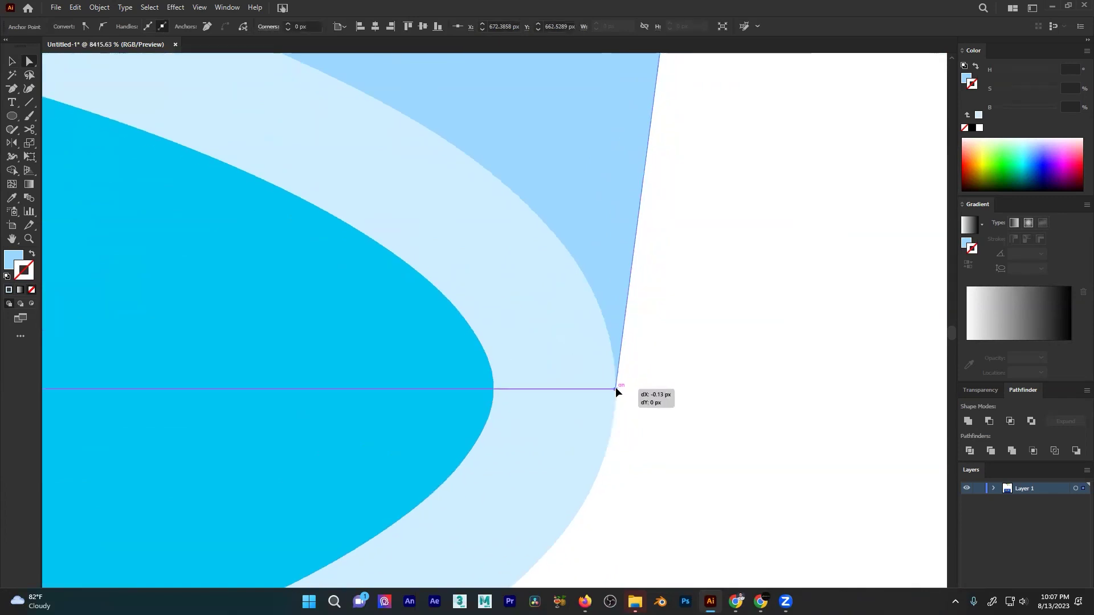
click(725, 306)
scroll(283, 380, down, 8)
scroll(283, 380, down, 10)
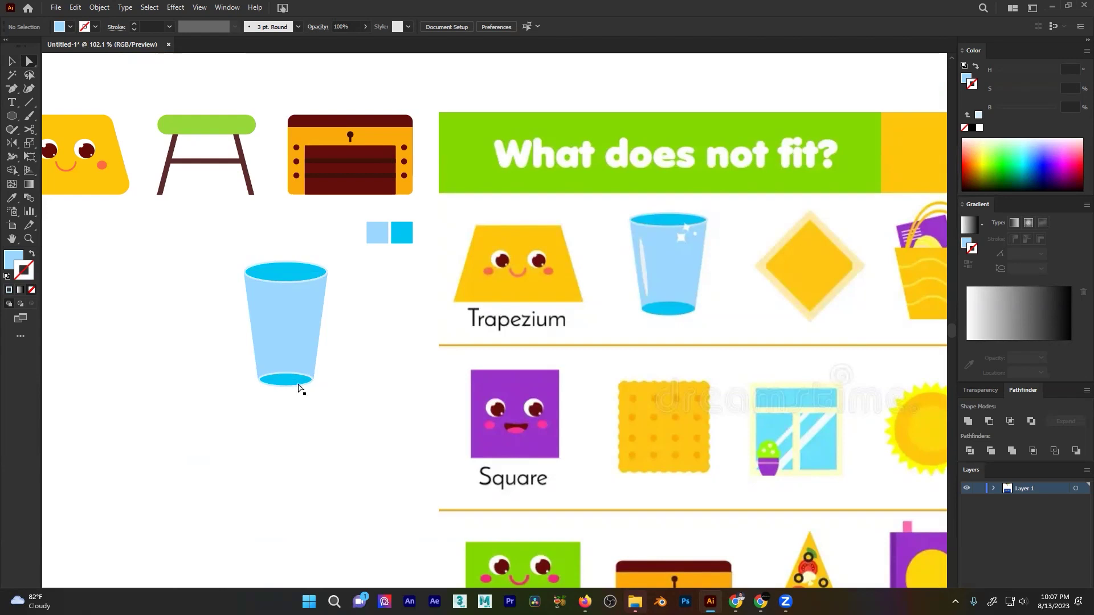
- Reduce the base ellipse's stroke weight to 1 pt
scroll(301, 383, up, 6)
key(v)
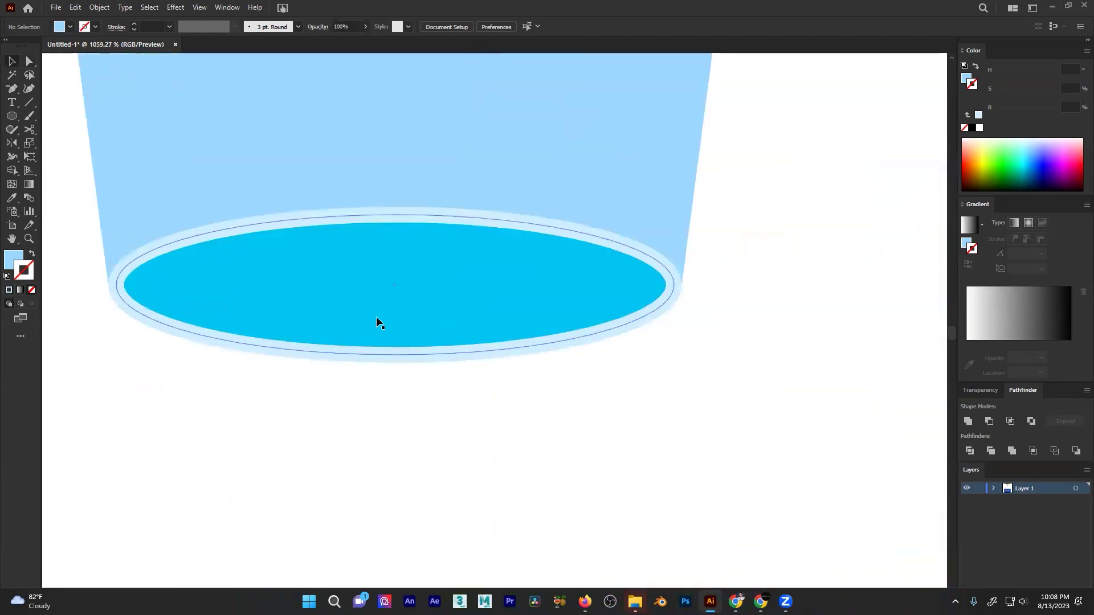
click(376, 316)
click(170, 27)
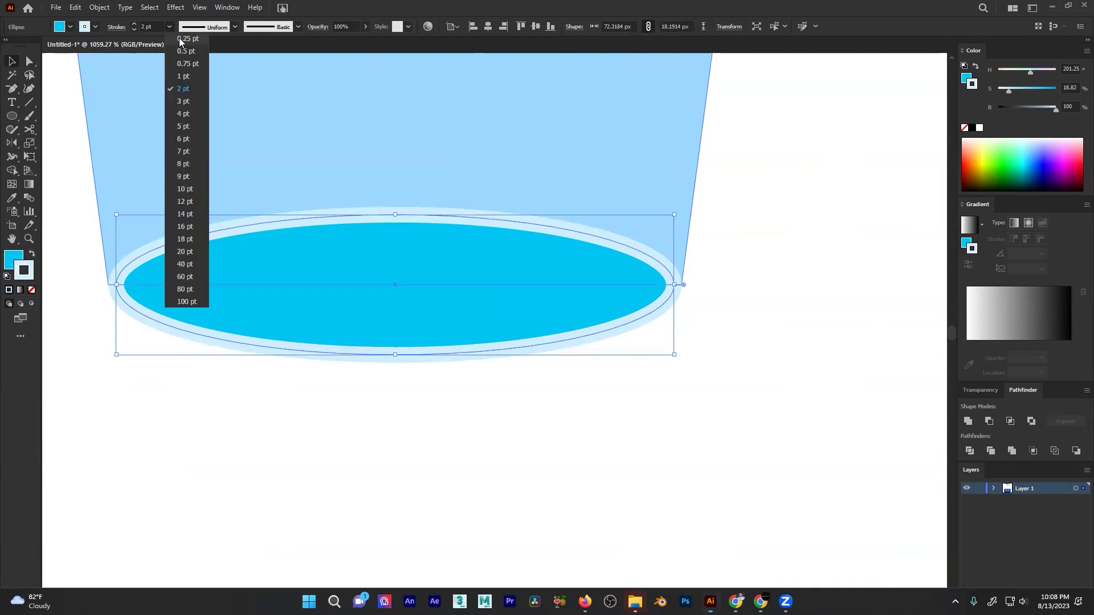
click(191, 77)
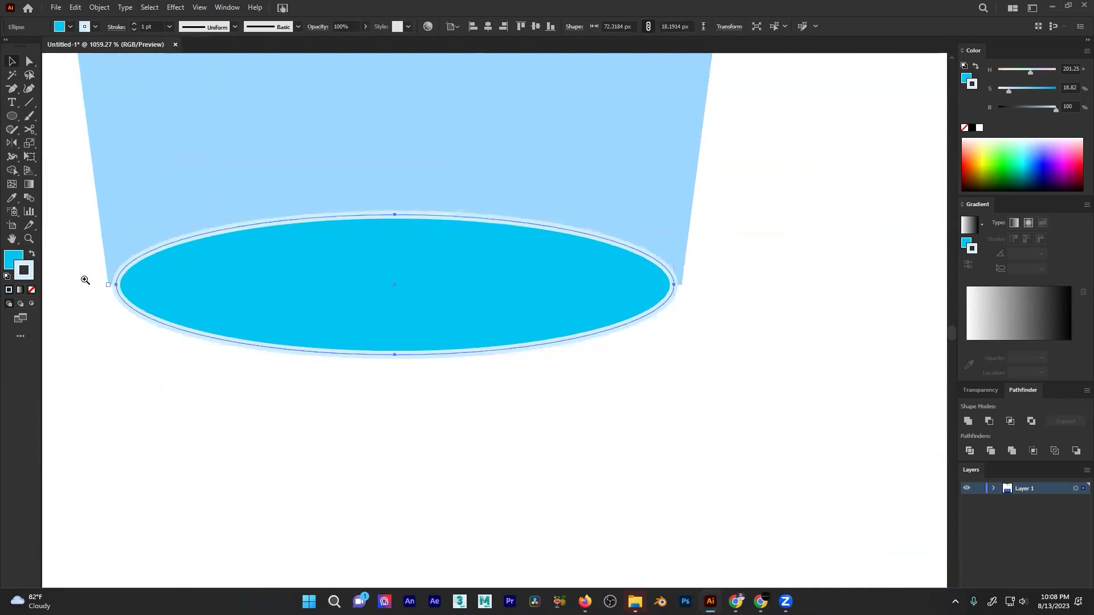
- Extend the left end of the base ellipse to the glass's left side, making it about 72.8 px wide
scroll(83, 275, up, 1)
scroll(222, 288, up, 5)
drag(152, 288, 130, 285)
scroll(245, 274, up, 7)
drag(245, 269, 257, 269)
scroll(156, 275, down, 7)
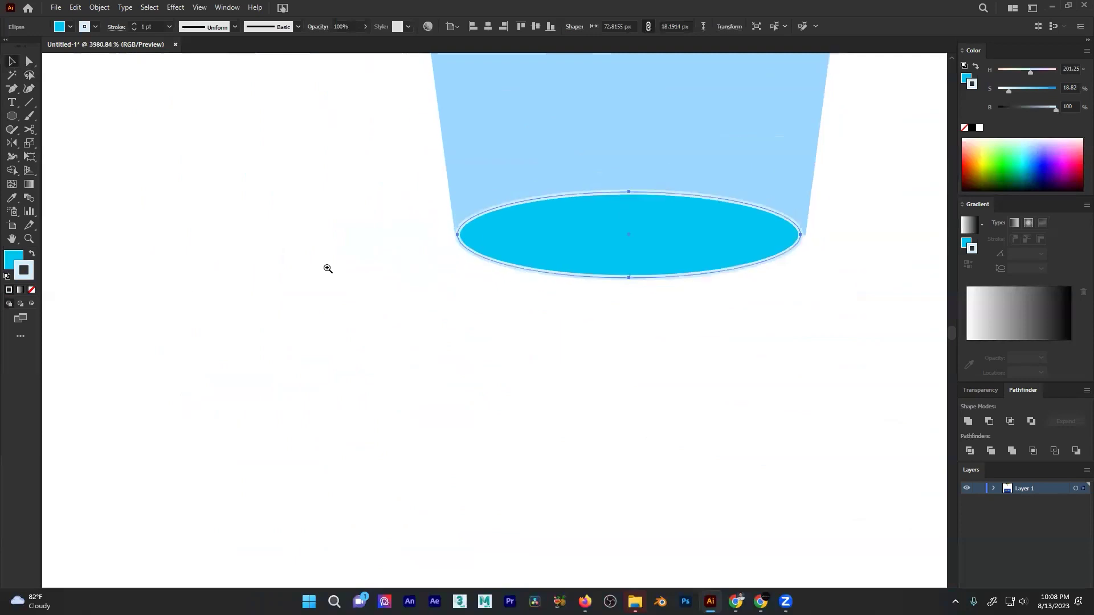
- Extend the right end of the base ellipse to the glass's right side, making it about 73.3 px wide
scroll(325, 271, right, 3)
scroll(666, 256, up, 3)
drag(393, 275, 363, 264)
scroll(444, 277, up, 8)
scroll(328, 288, down, 8)
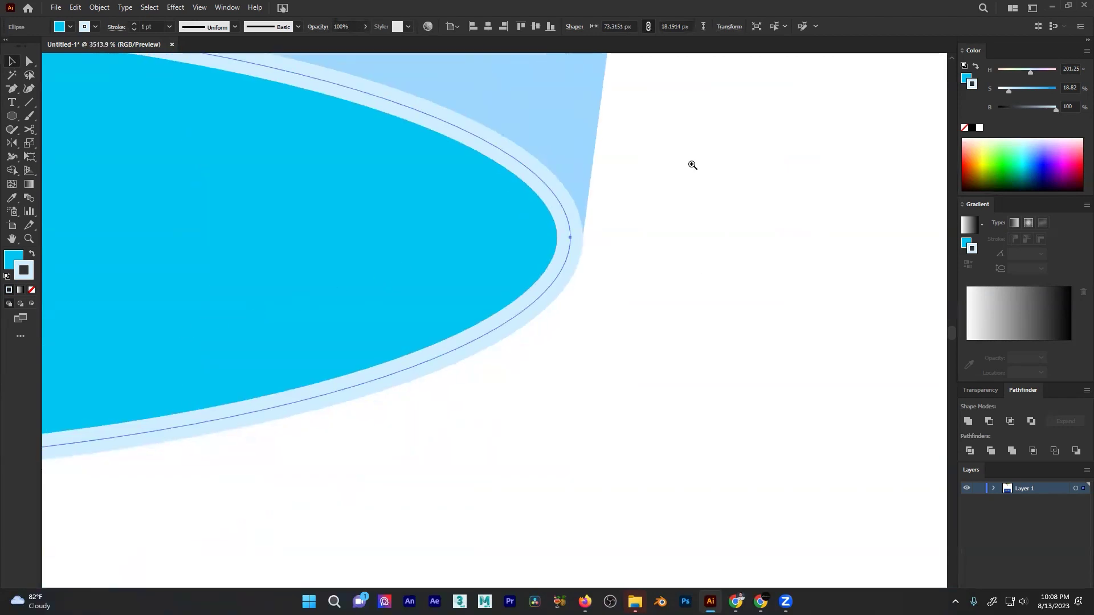
drag(693, 165, 357, 262)
click(411, 236)
drag(603, 170, 287, 421)
scroll(405, 272, down, 2)
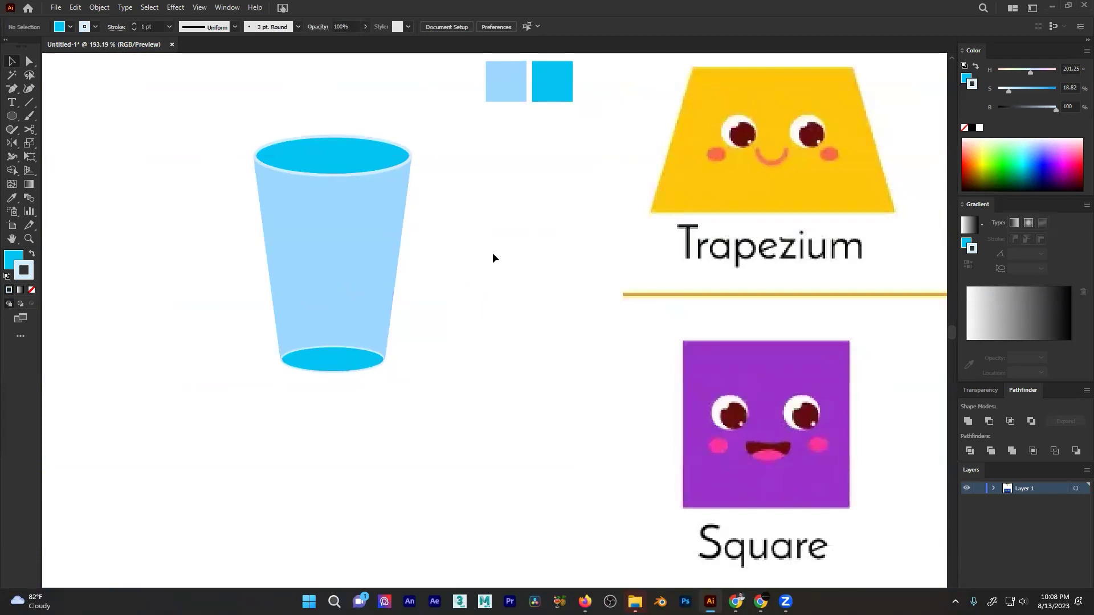
- Sample white without a stroke and draw a thin vertical ellipse about 7 by 92 px on the glass body as a highlight
scroll(530, 234, down, 3)
scroll(770, 186, up, 3)
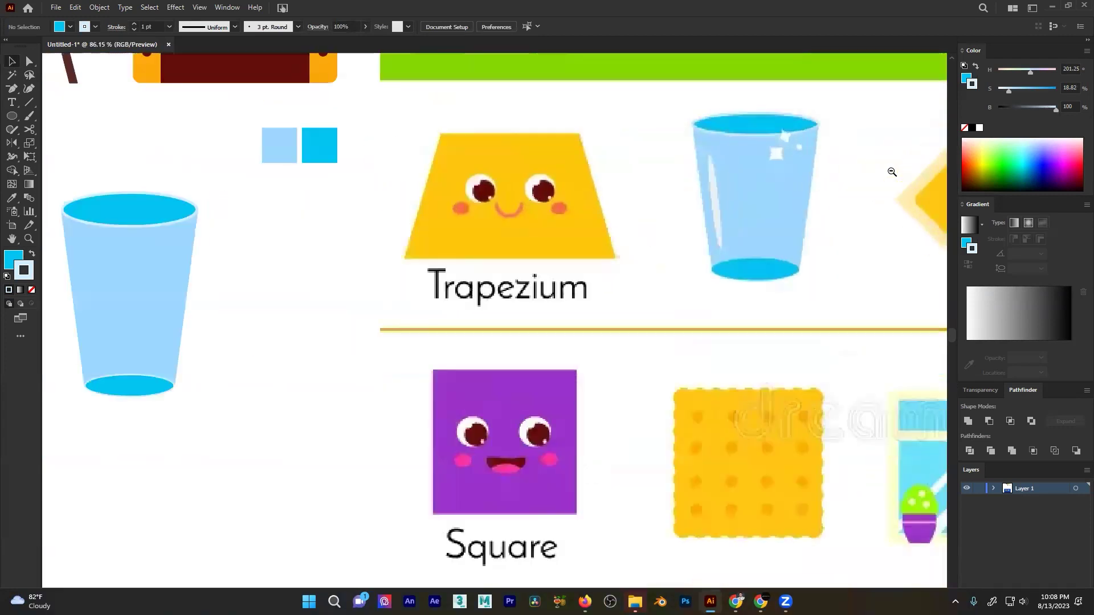
drag(131, 293, 195, 281)
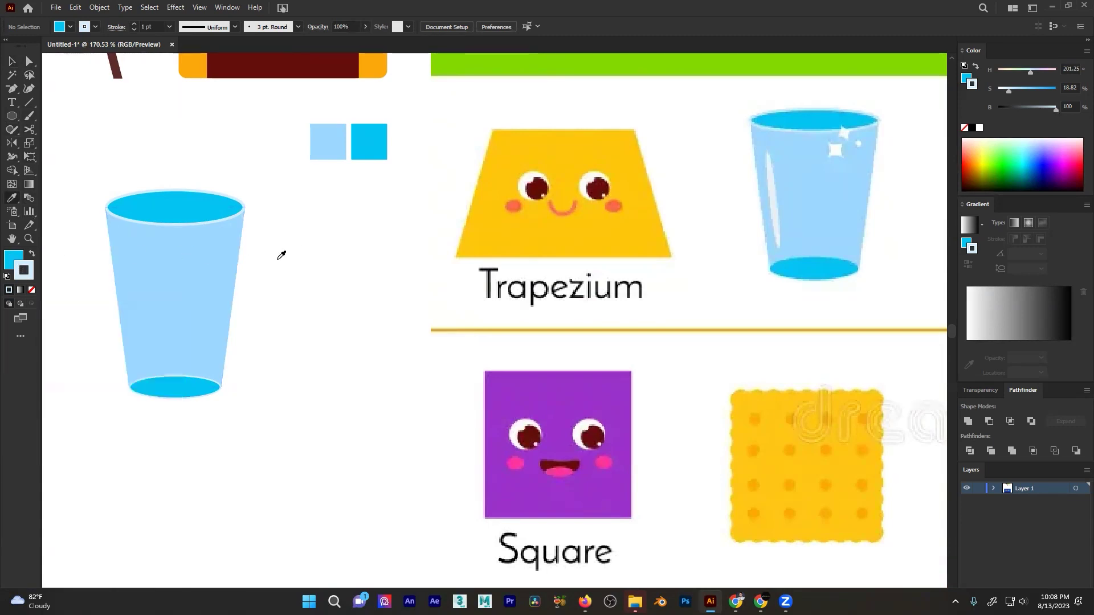
click(277, 257)
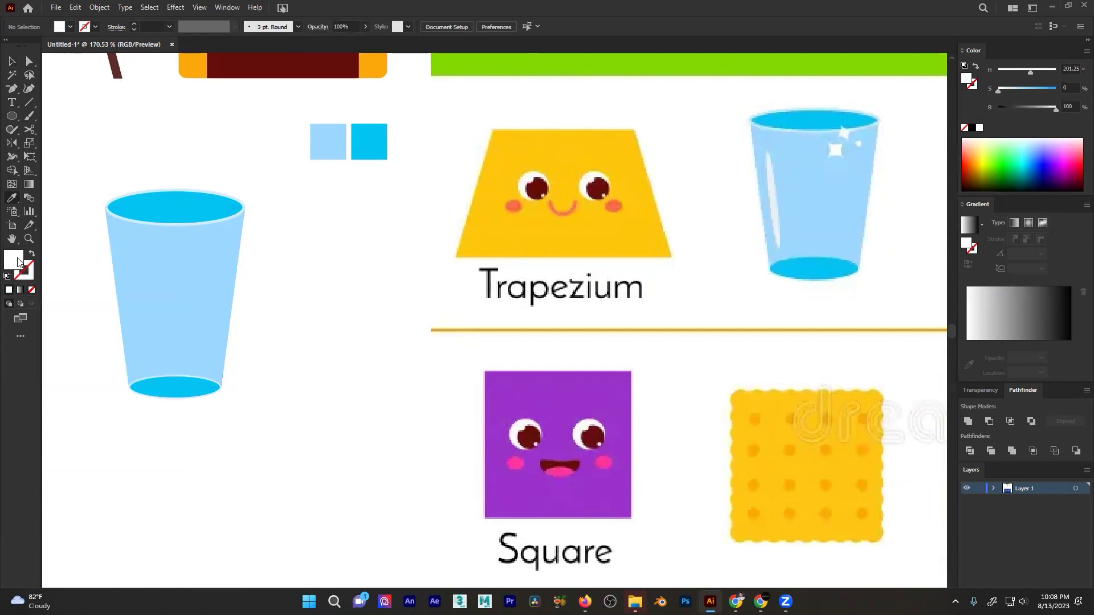
click(15, 117)
drag(162, 244, 169, 357)
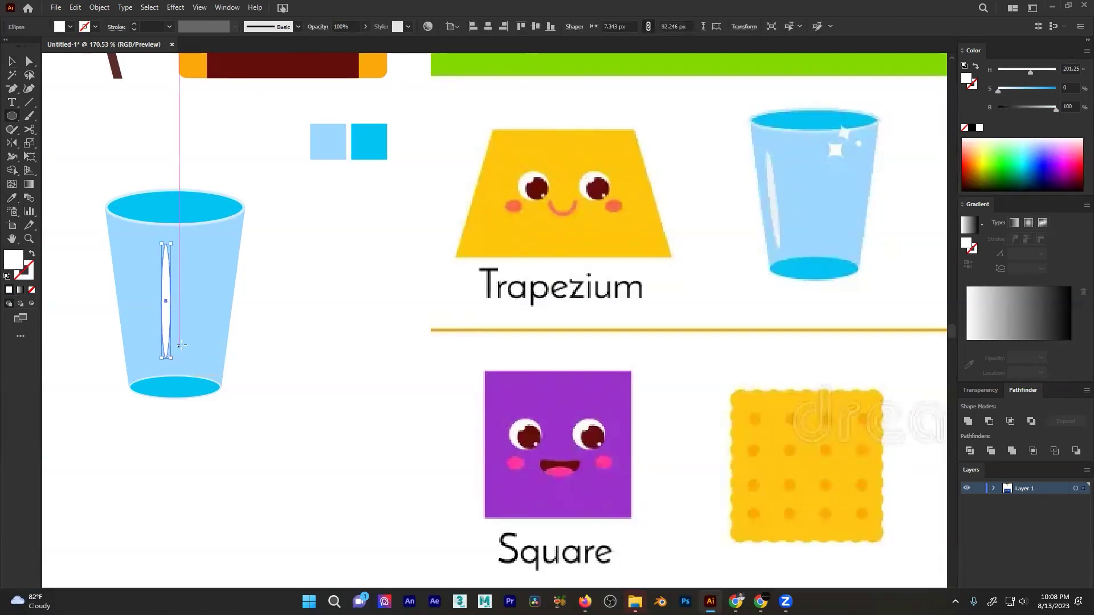
- Rotate the white highlight to match the slant of the glass's left side and move it close to that side
scroll(171, 362, up, 5)
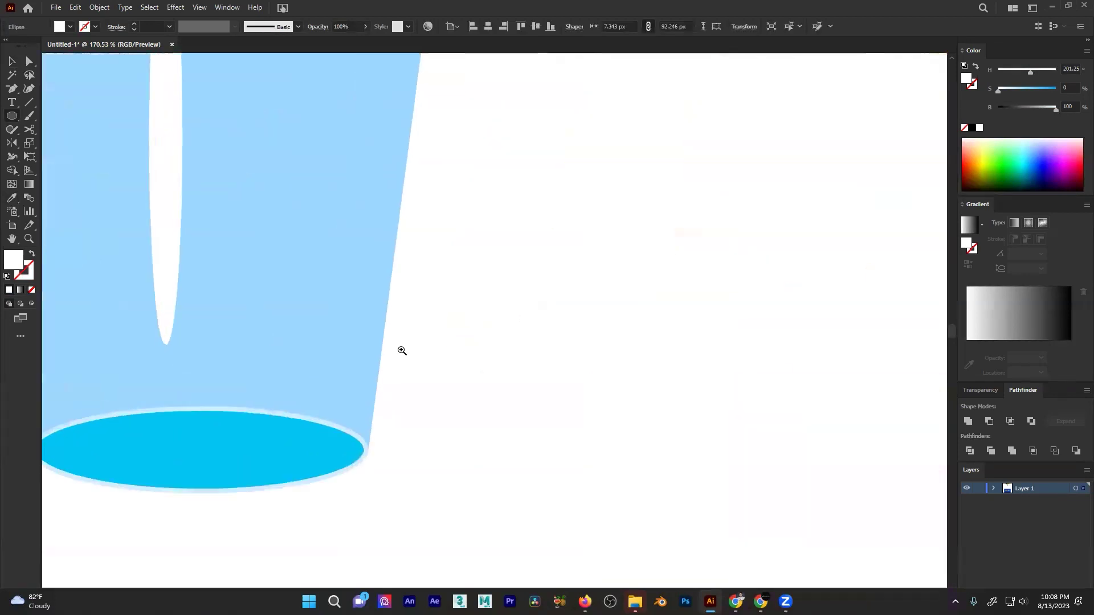
drag(190, 347, 223, 349)
scroll(256, 314, down, 3)
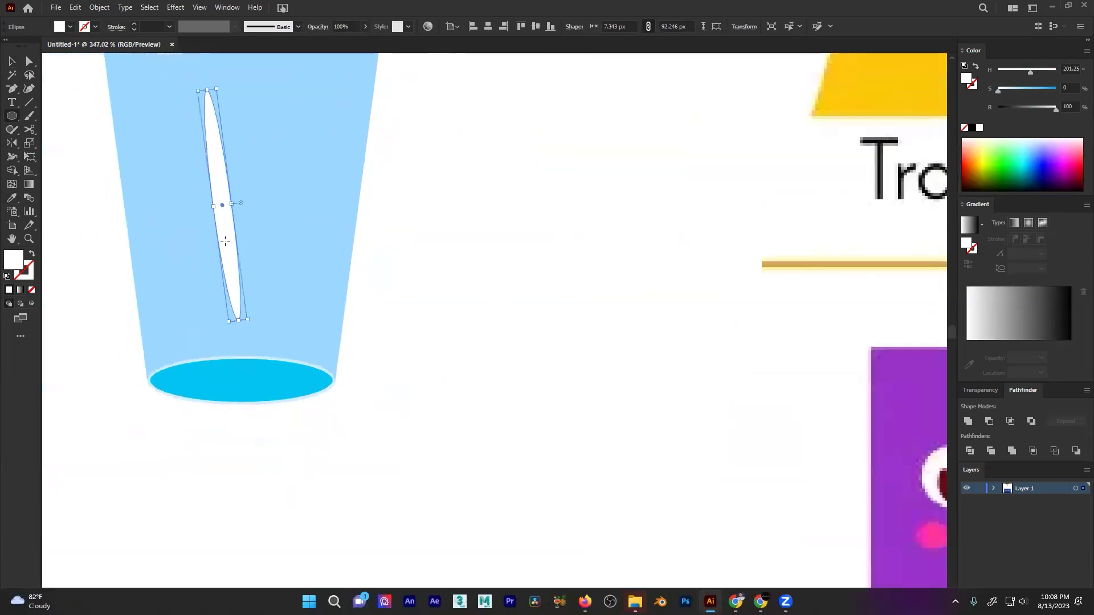
key(v)
drag(225, 255, 157, 227)
scroll(199, 244, down, 5)
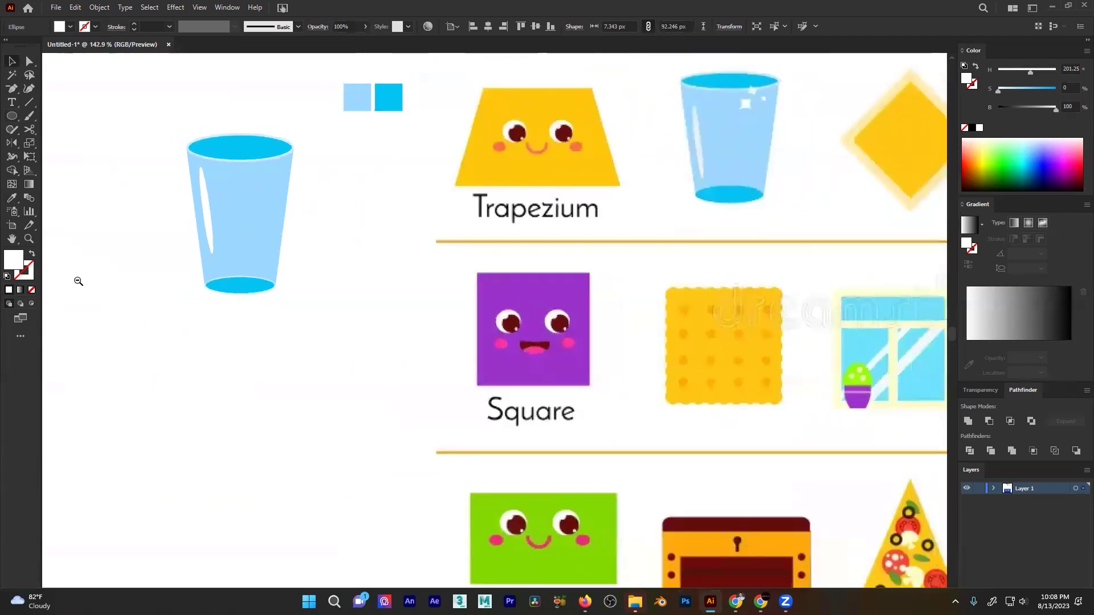
- Slim the white highlight to about 5.7 by 87 px and fine-tune its placement along the glass's left side
scroll(307, 179, up, 6)
drag(262, 281, 255, 280)
drag(211, 83, 227, 232)
scroll(174, 283, down, 3)
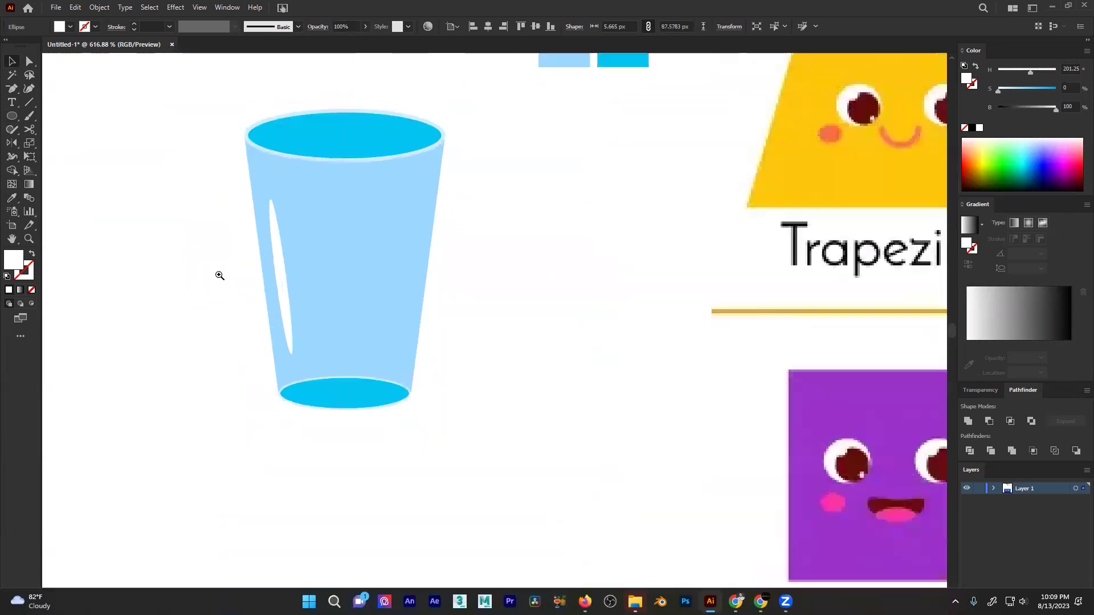
scroll(217, 274, up, 2)
drag(292, 453, 285, 454)
mouse_move(267, 373)
mouse_down()
mouse_move(269, 348)
mouse_move(267, 359)
mouse_up()
click(177, 319)
drag(334, 285, 133, 305)
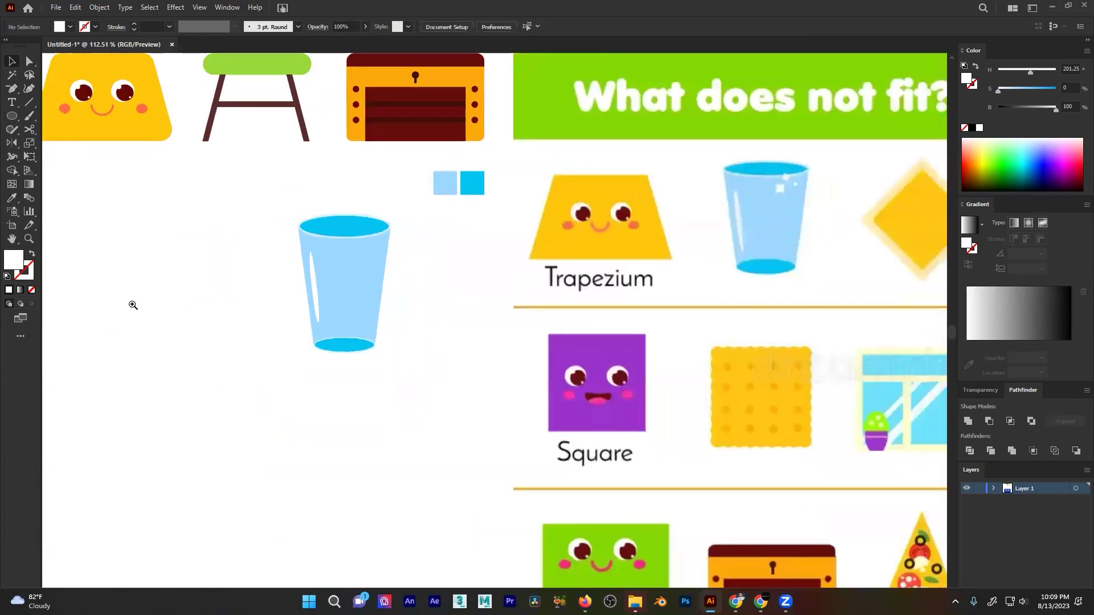
- Draw a white square of about 24 px in the upper right area of the glass body for the sparkle
drag(713, 220, 535, 232)
drag(612, 200, 495, 230)
drag(274, 296, 347, 286)
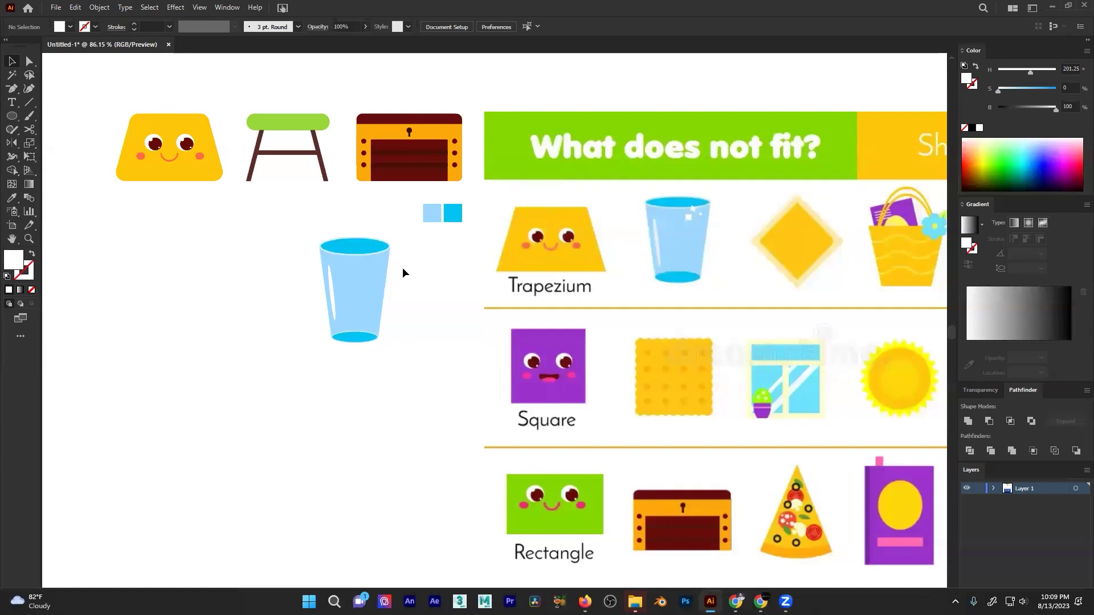
scroll(402, 267, up, 3)
scroll(511, 249, right, 2)
drag(12, 116, 57, 116)
drag(290, 263, 335, 308)
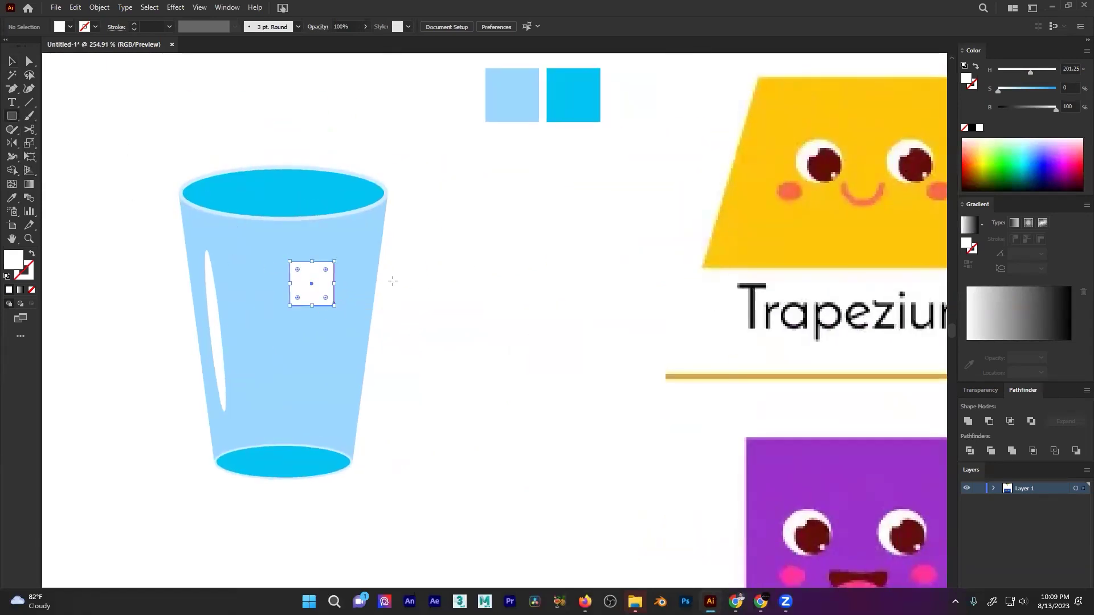
- Add anchor points at the midpoints of all four sides of the white square on the glass
scroll(359, 244, right, 4)
scroll(642, 193, down, 3)
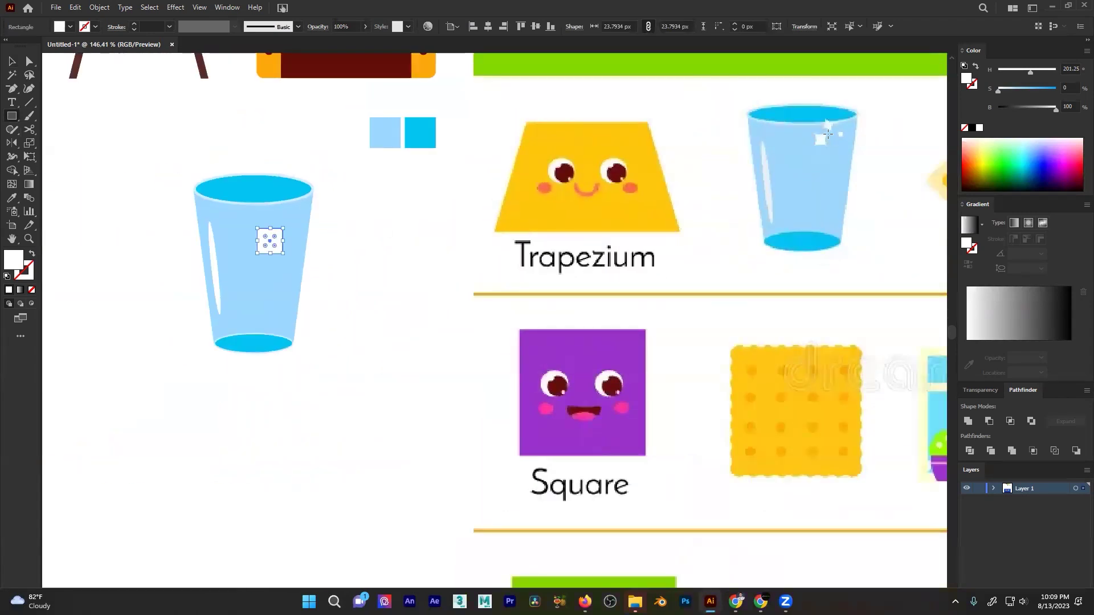
scroll(269, 237, up, 5)
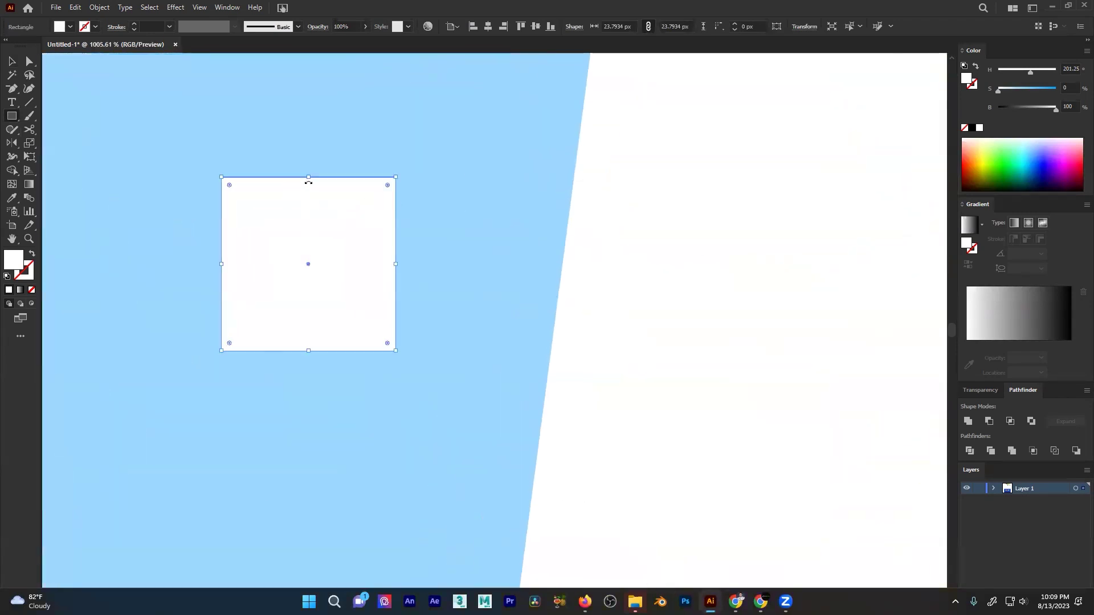
key(a)
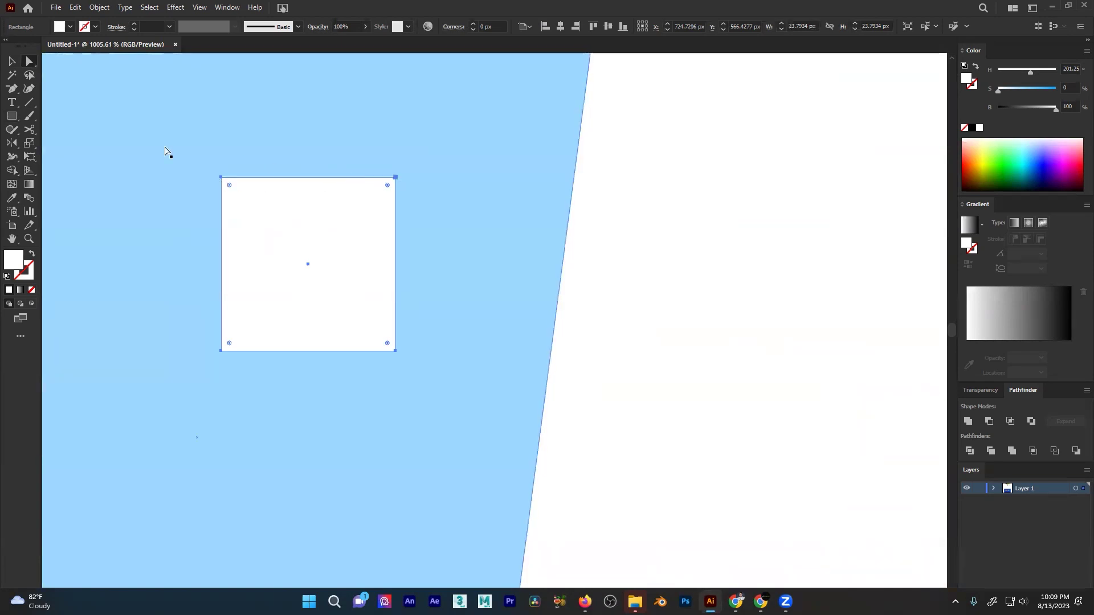
click(11, 89)
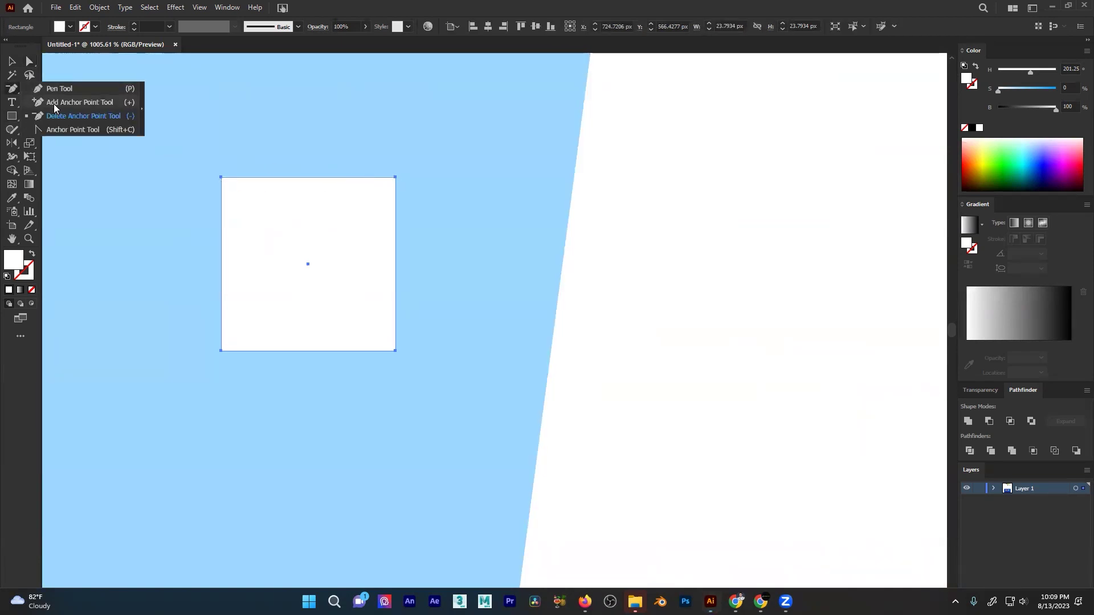
click(54, 103)
click(307, 177)
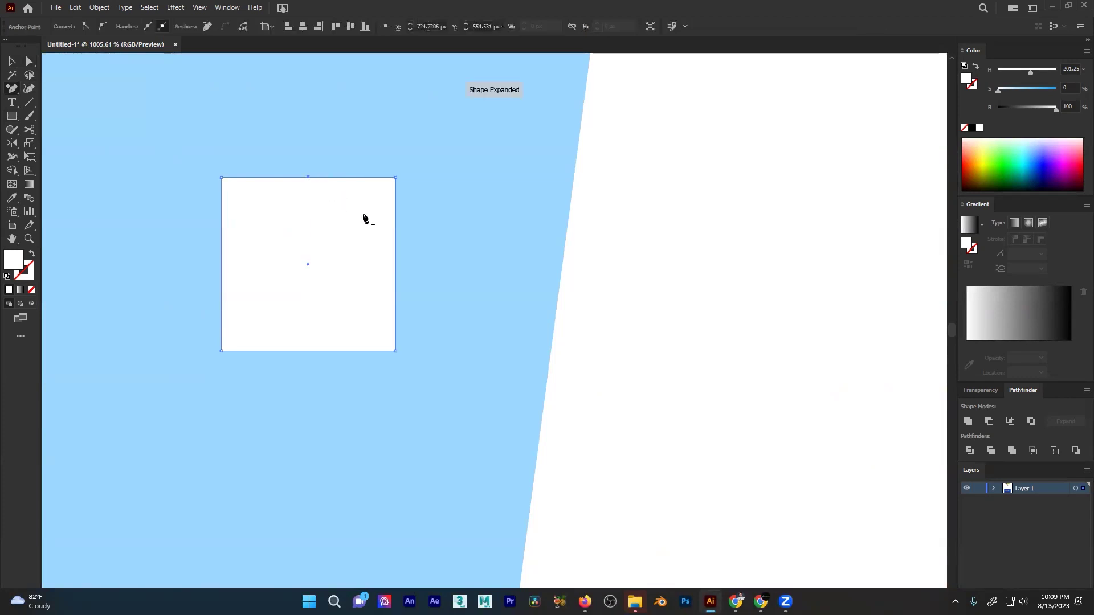
click(308, 351)
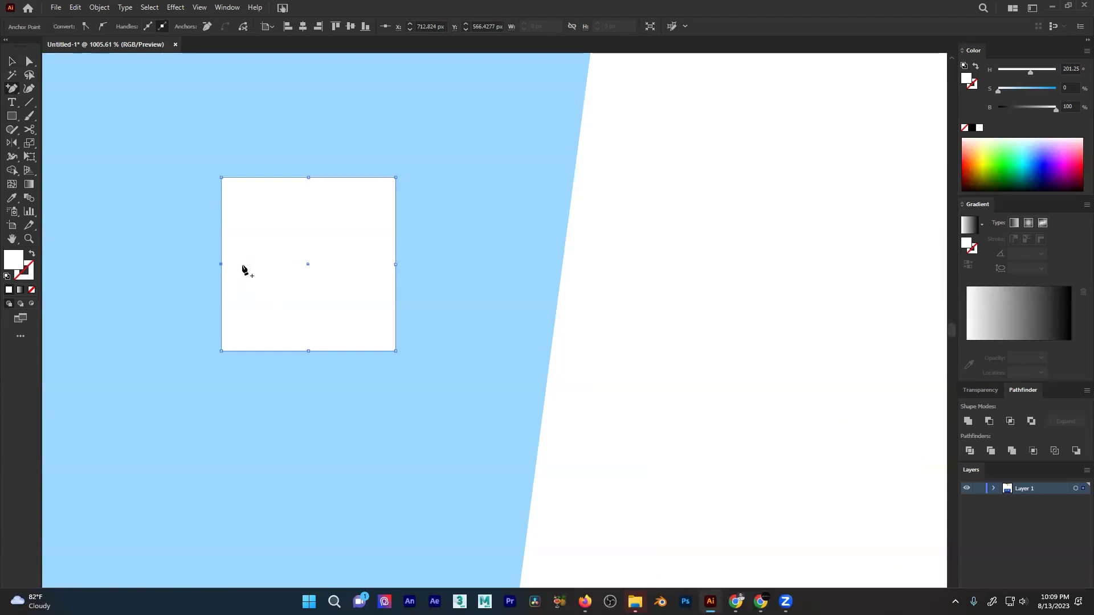
- Pull the four side midpoints of the white square inward to form a straight-edged four-pointed star
click(31, 62)
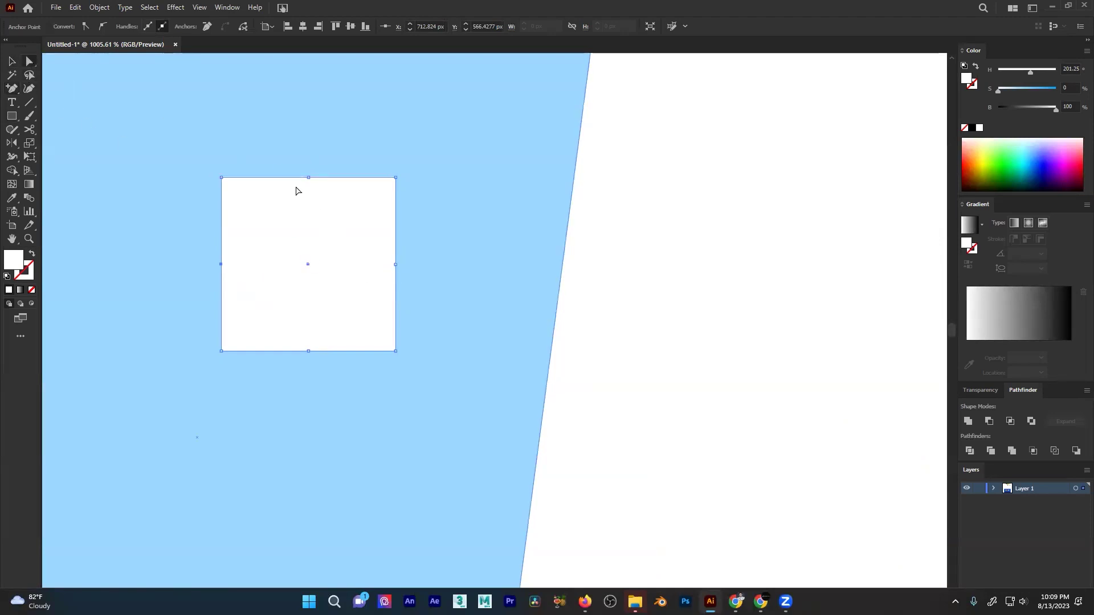
drag(308, 177, 307, 231)
drag(396, 265, 337, 264)
drag(308, 351, 309, 294)
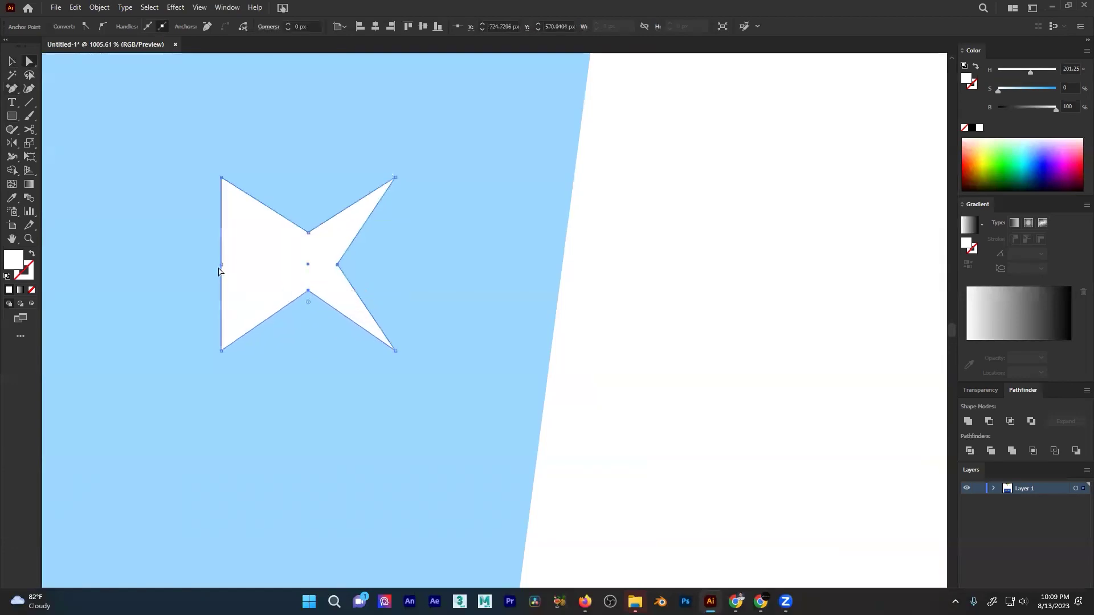
drag(223, 265, 284, 264)
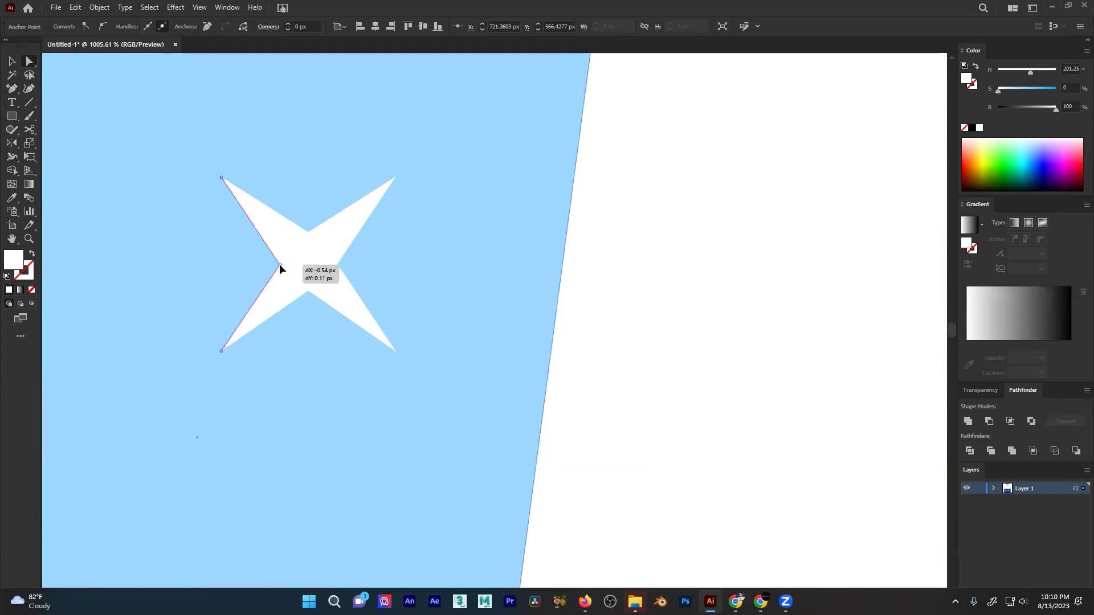
- Round the four inner corners of the white star and compare it with the sparkle on the reference glass
shift+click(337, 264)
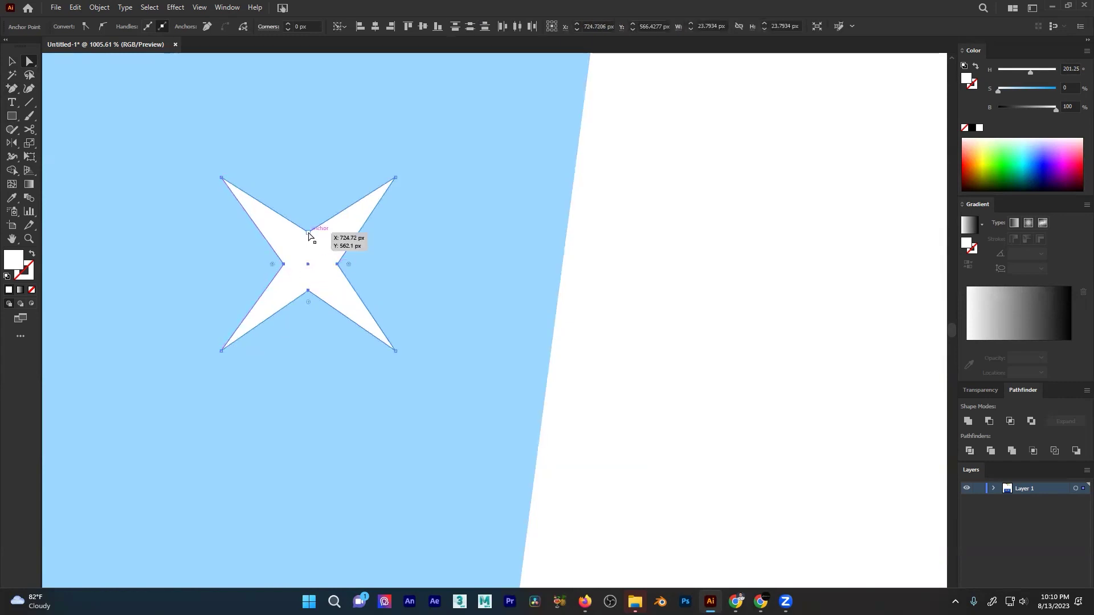
drag(350, 265, 437, 280)
click(679, 280)
mouse_move(519, 263)
mouse_down()
mouse_move(293, 296)
mouse_move(425, 268)
mouse_move(537, 261)
mouse_up()
drag(466, 229, 268, 284)
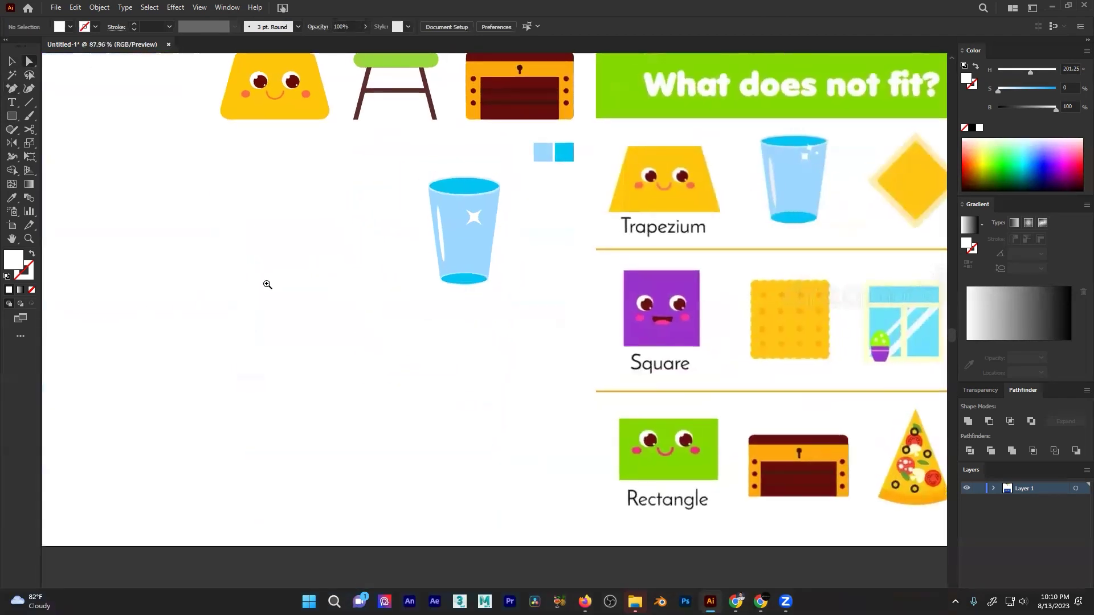
drag(479, 214, 730, 172)
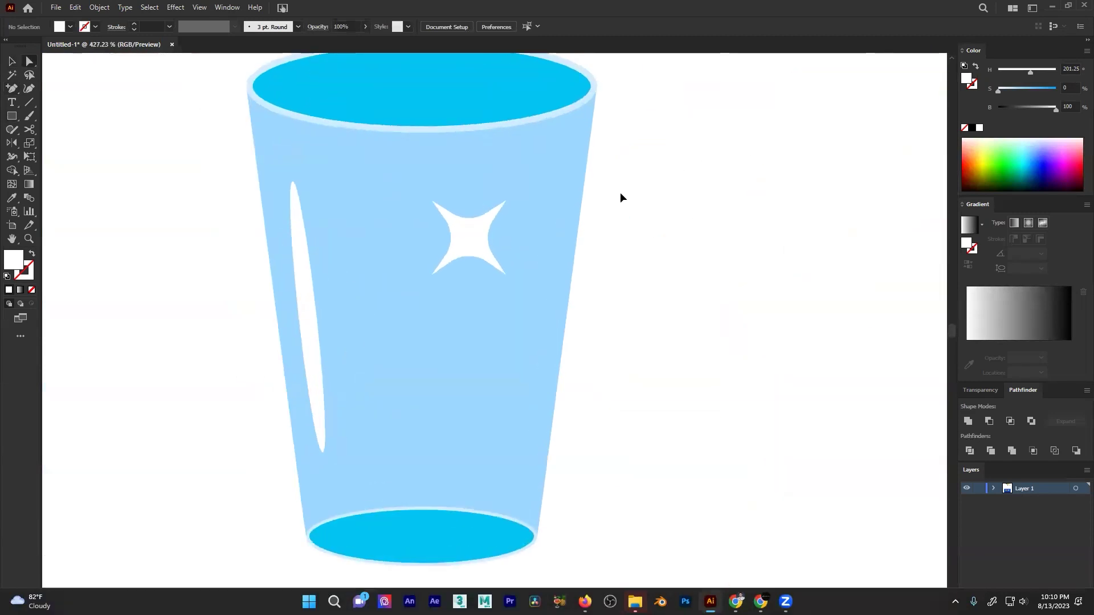
- Undo the star shaping and the added anchor points, back to the plain white square
key(ctrl+z)
key(ctrl+z)
key(ctrl+z)
key(ctrl+z)
key(ctrl+z)
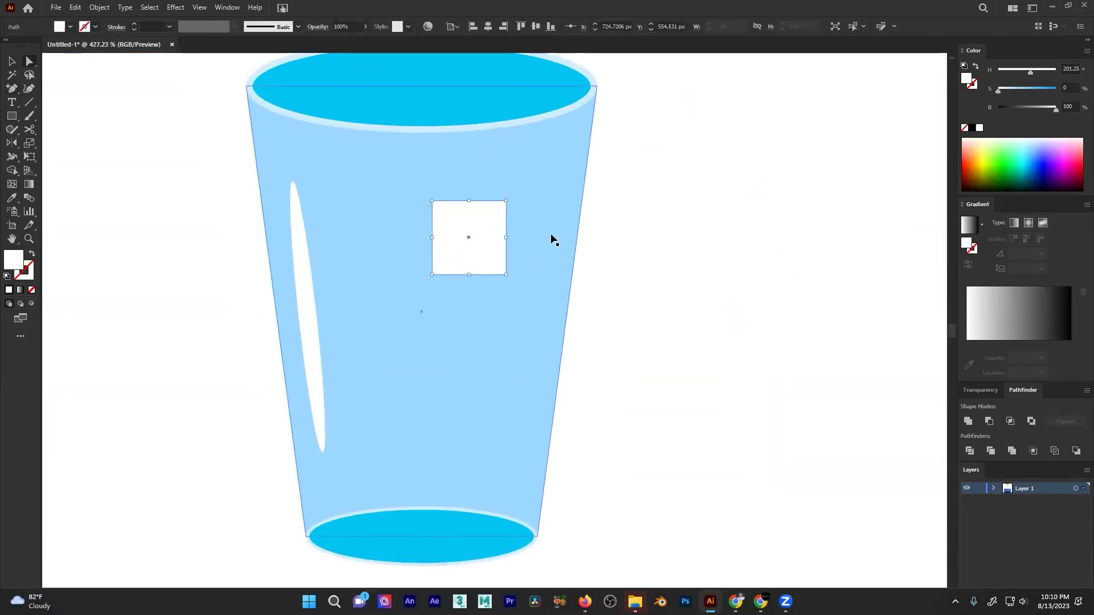
key(ctrl+z)
key(ctrl+shift+z)
- Add midpoints to all four sides of the white square with the Reshape tool
drag(534, 221, 712, 222)
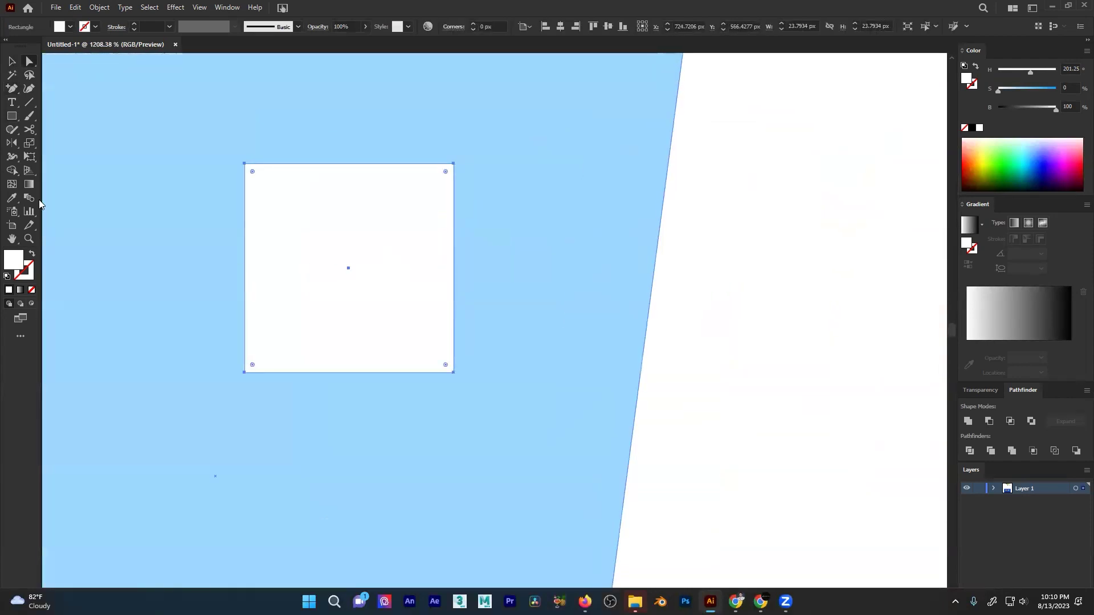
click(31, 159)
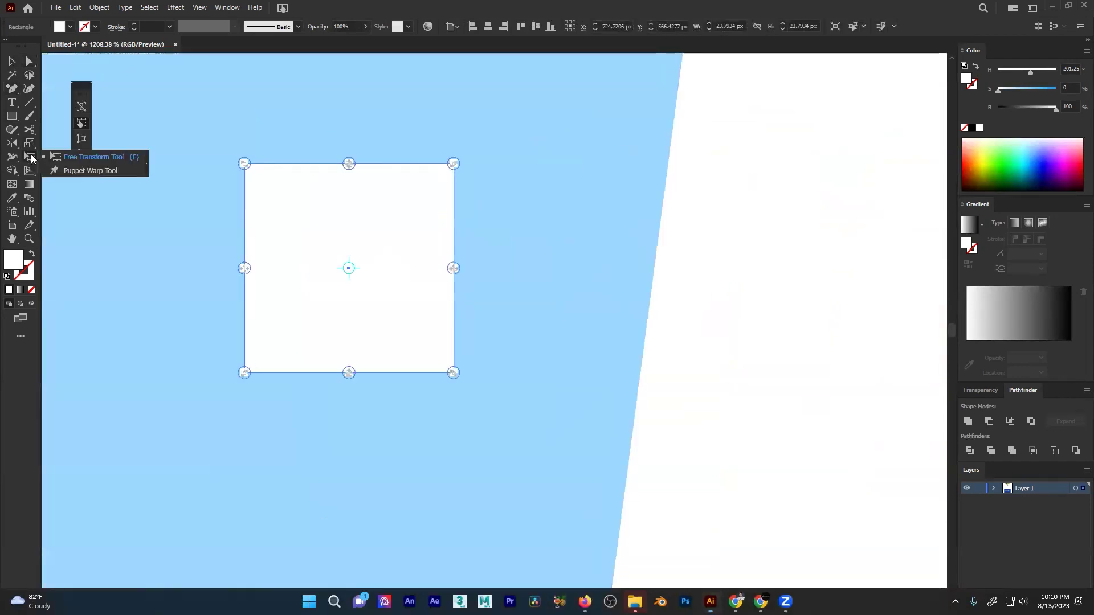
click(30, 143)
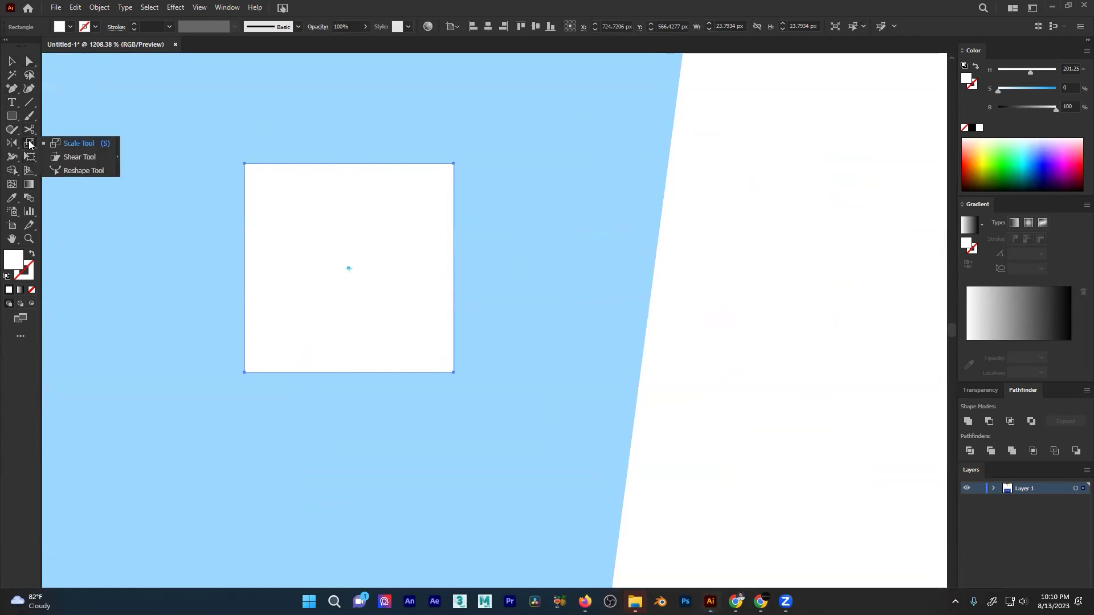
click(29, 147)
click(73, 170)
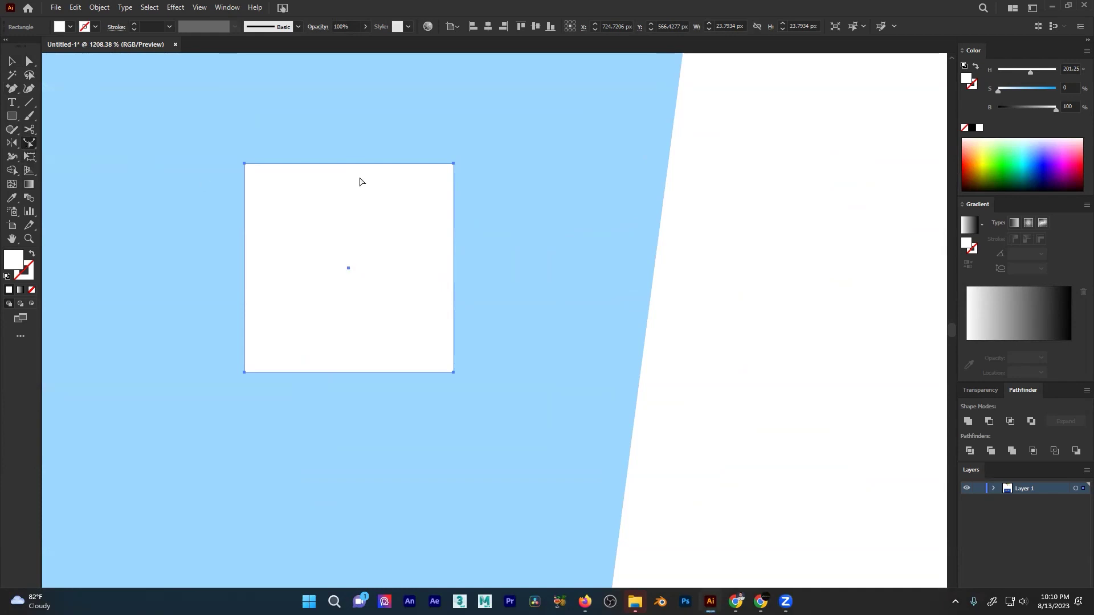
click(345, 164)
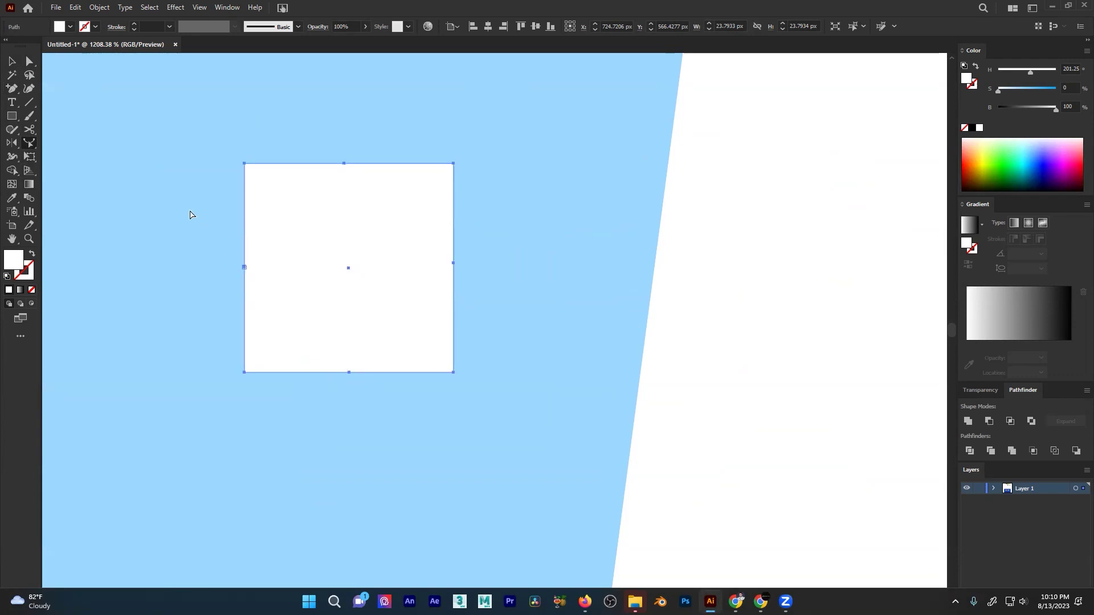
- Pull the four side midpoints of the white square inward to form a four-pointed sparkle with curved sides
click(29, 61)
click(345, 164)
drag(345, 167, 346, 210)
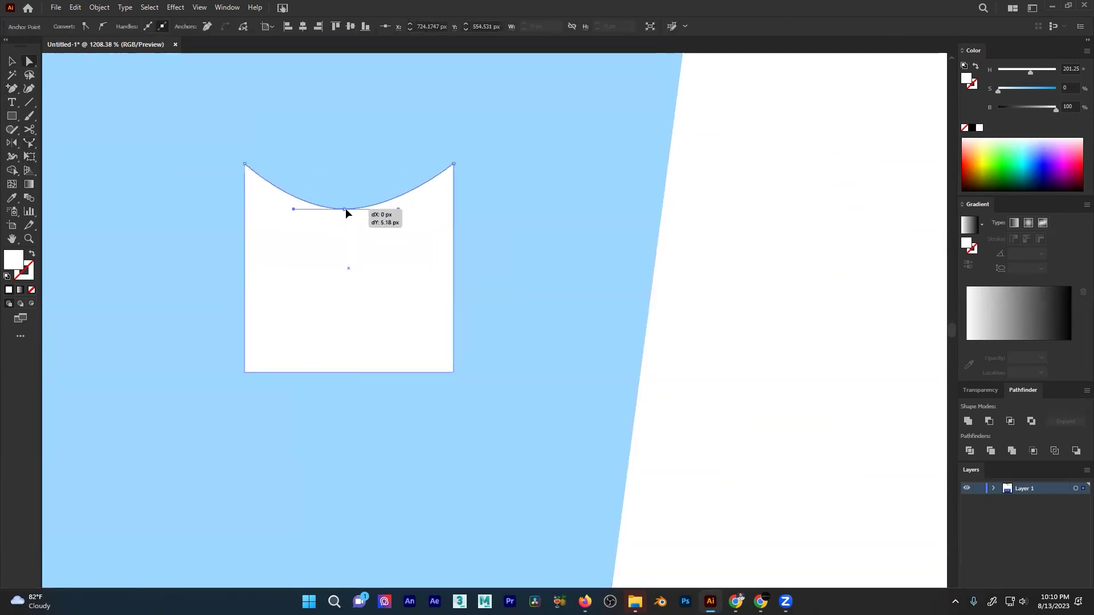
drag(454, 265, 396, 267)
drag(348, 372, 348, 329)
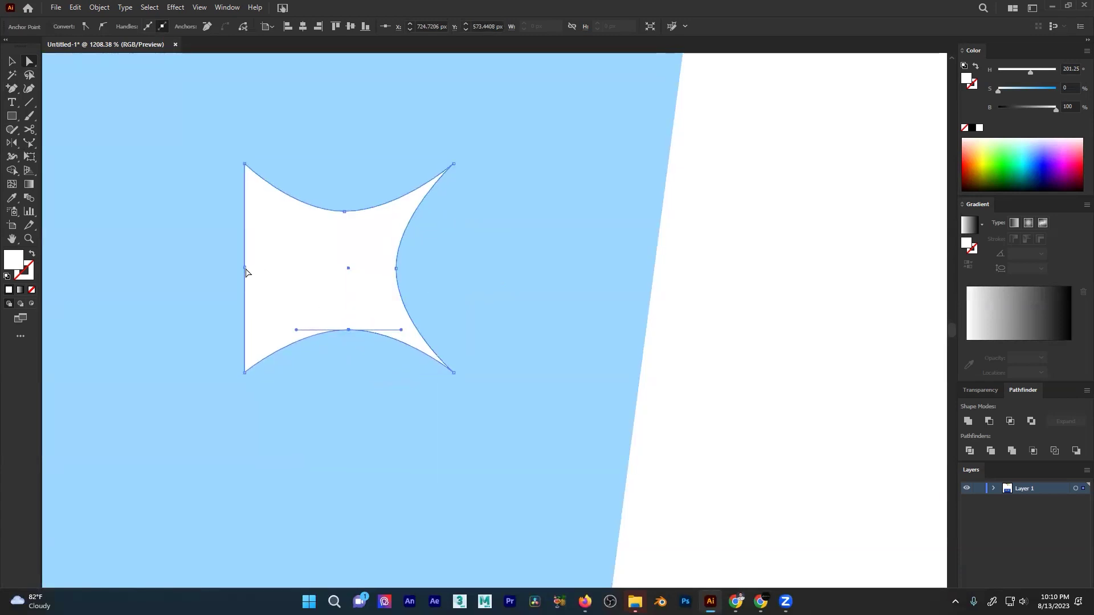
drag(257, 268, 293, 267)
mouse_move(398, 254)
mouse_down()
mouse_move(117, 317)
mouse_move(243, 275)
mouse_move(391, 247)
mouse_up()
- Rotate the sparkle so its points face up, down and sideways, and place a copy up and to its right over the glass rim
key(v)
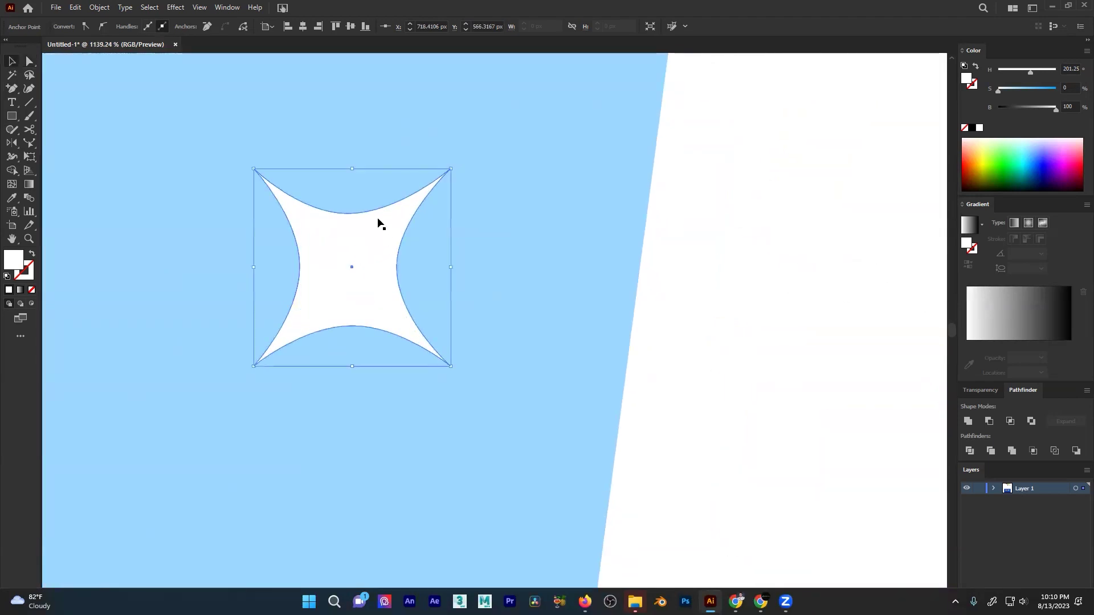
drag(353, 167, 351, 188)
drag(415, 234, 130, 305)
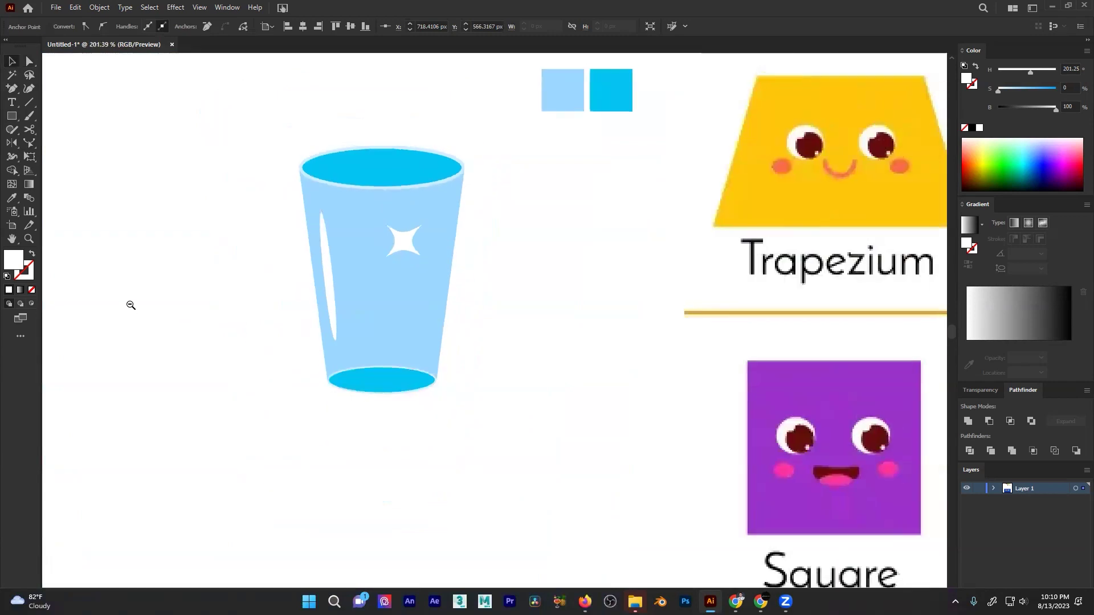
drag(519, 252, 410, 249)
drag(410, 249, 305, 290)
drag(308, 253, 256, 282)
click(304, 321)
drag(253, 274, 523, 234)
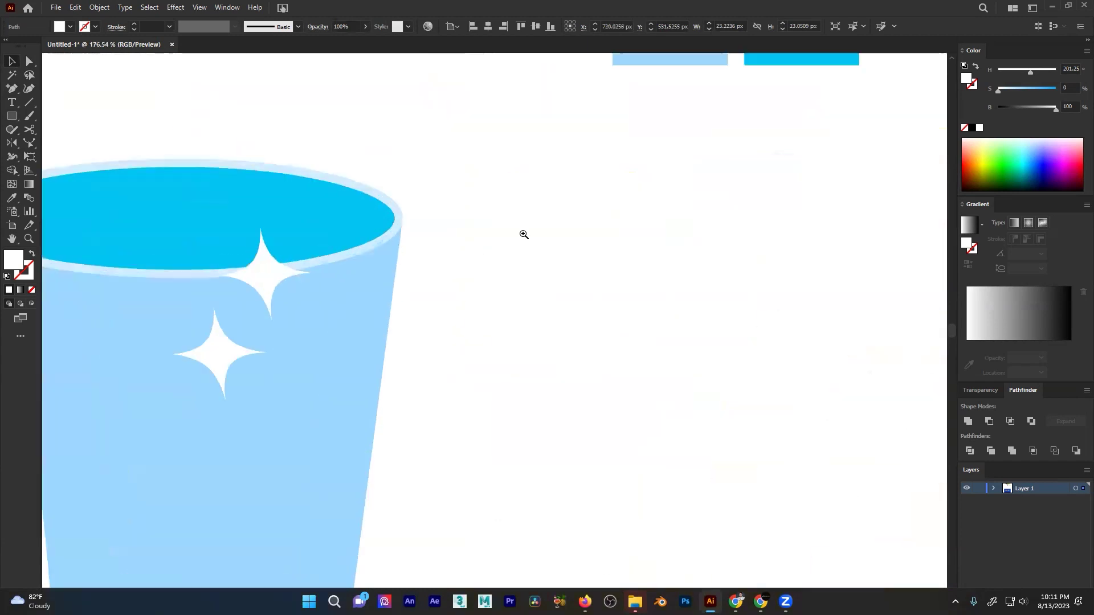
- Shrink the copied sparkle at the glass rim to about 16 px
click(290, 284)
drag(315, 250, 309, 306)
drag(336, 290, 69, 324)
drag(535, 267, 254, 298)
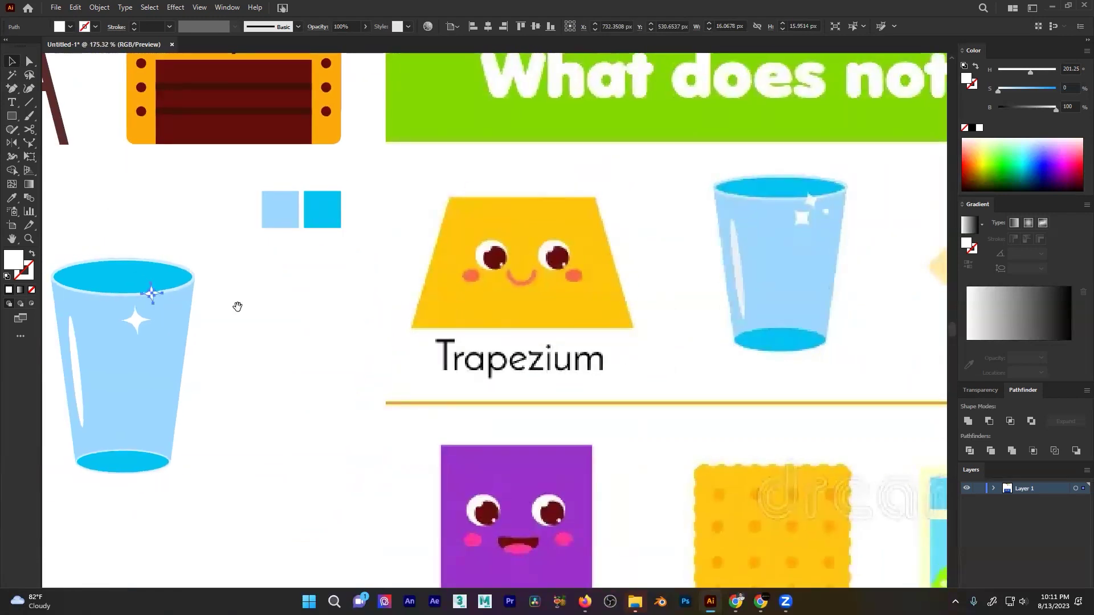
- Enlarge and tilt the main sparkle, and make the sparkle at the rim smaller and turn it, matching the reference arrangement
drag(165, 306, 327, 271)
drag(123, 301, 146, 294)
drag(262, 269, 98, 314)
drag(291, 257, 410, 259)
click(410, 259)
drag(446, 227, 219, 338)
click(345, 301)
drag(600, 233, 249, 263)
drag(483, 244, 343, 238)
drag(343, 239, 354, 215)
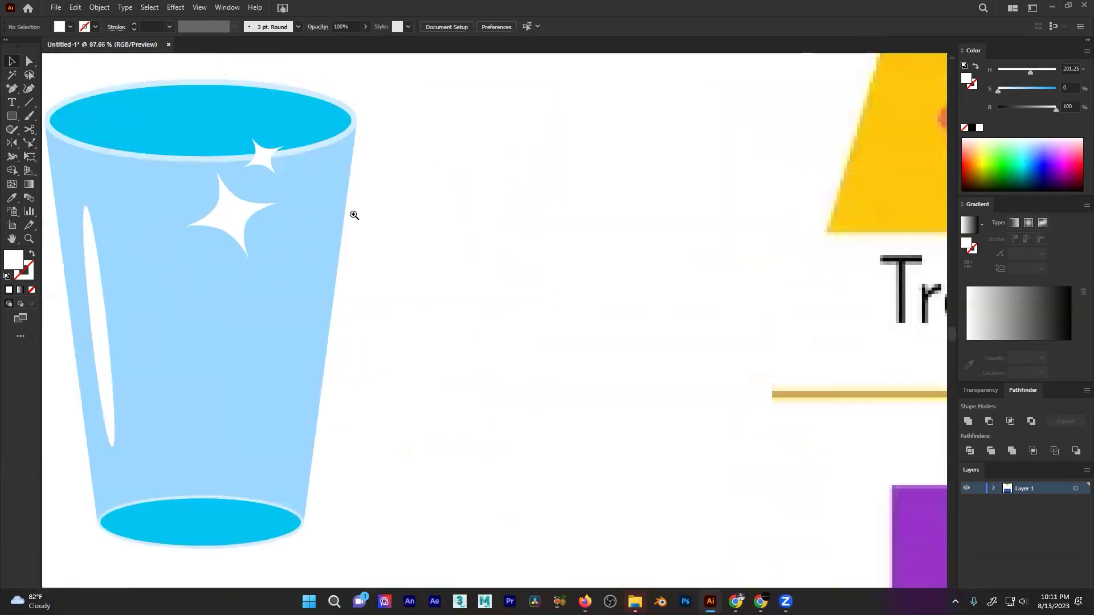
- Draw a small white circle with the Ellipse tool to the right of the sparkles
click(7, 121)
click(39, 139)
drag(281, 188, 320, 211)
key(v)
- Fine-tune the placement of the small white circle beside the two sparkles and compare the glass with the reference
click(475, 190)
mouse_move(473, 191)
mouse_down()
mouse_move(447, 195)
mouse_move(476, 197)
mouse_up()
mouse_move(256, 202)
mouse_down()
mouse_move(343, 204)
mouse_move(258, 200)
mouse_up()
click(275, 203)
click(595, 183)
drag(591, 185, 464, 223)
click(472, 194)
drag(576, 226, 310, 235)
click(266, 276)
scroll(361, 229, up, 2)
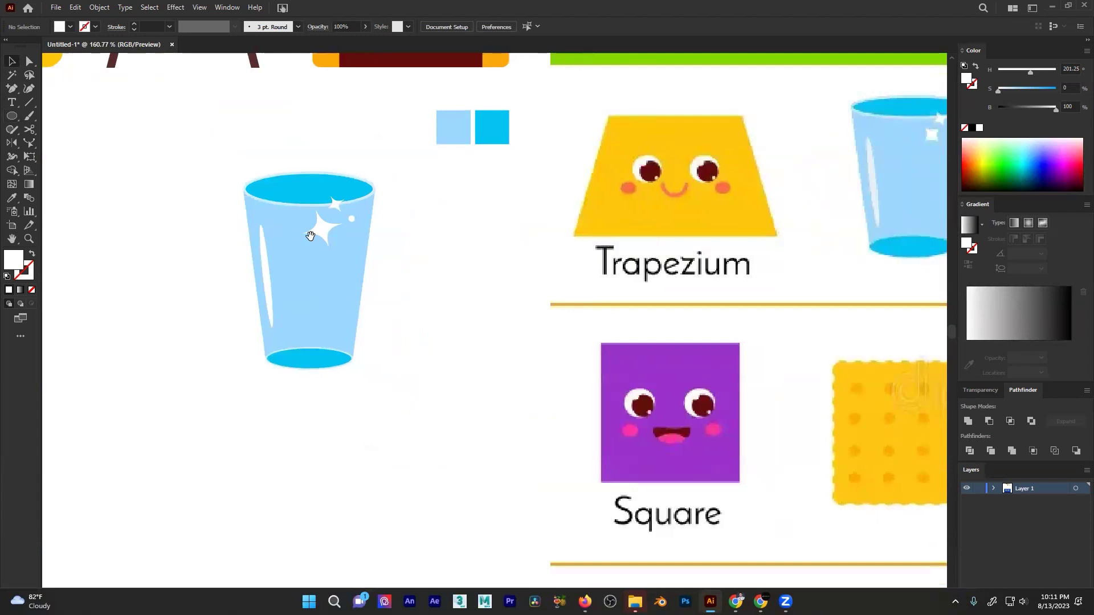
- Widen the white highlight on the glass's left side to about 17.7 px
drag(225, 164, 409, 392)
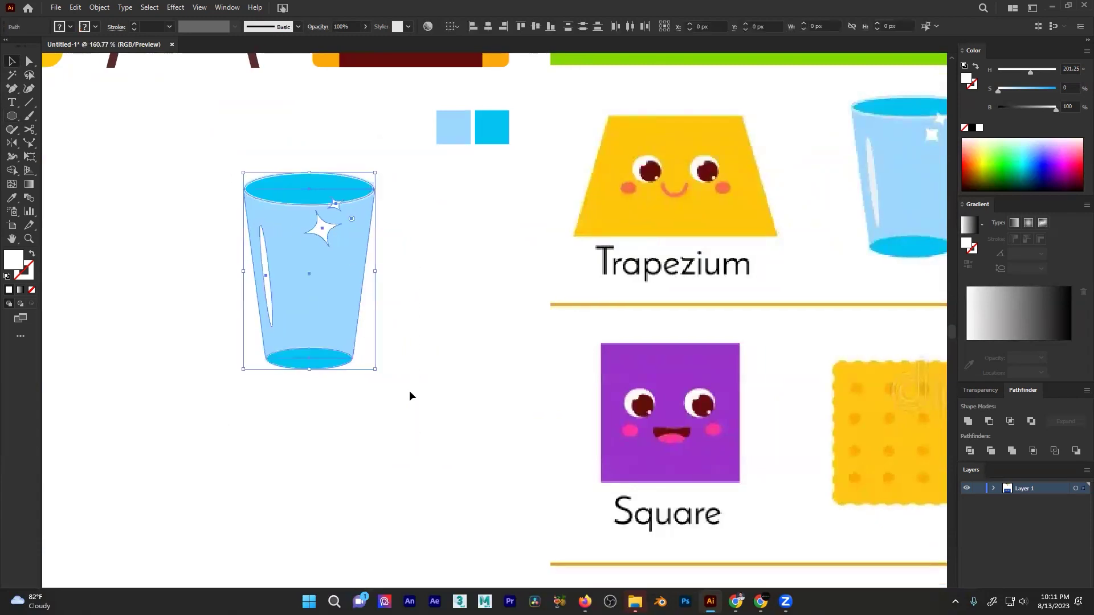
click(357, 384)
click(265, 296)
drag(268, 292, 320, 295)
mouse_move(303, 291)
mouse_down()
mouse_move(312, 296)
mouse_move(300, 297)
mouse_up()
- Lower the white highlight's opacity to 75% and bring the ellipse back to its slim width
click(365, 27)
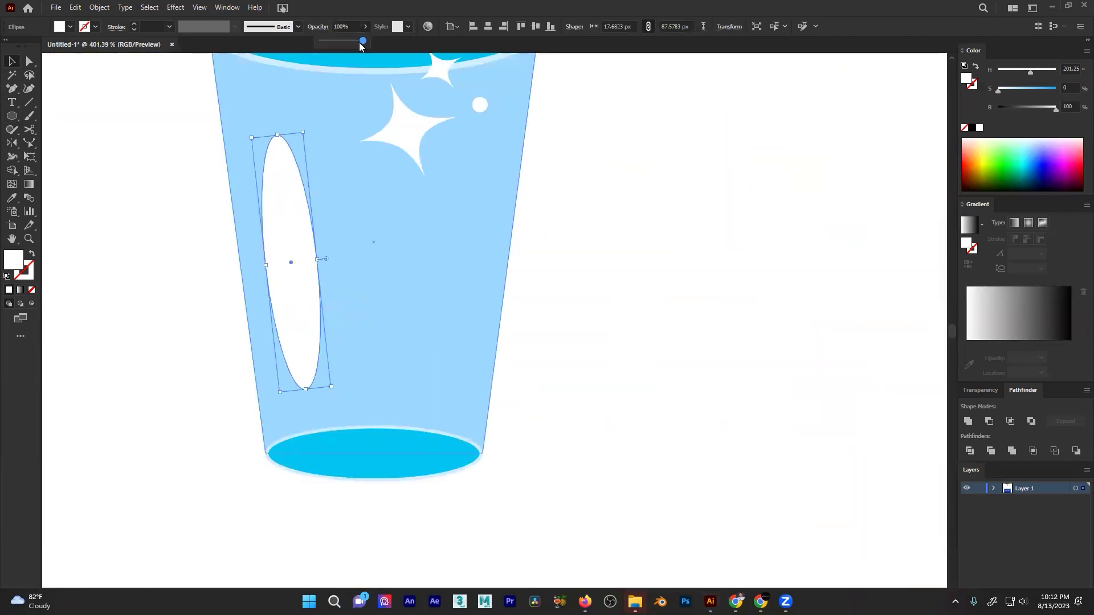
drag(362, 41, 357, 41)
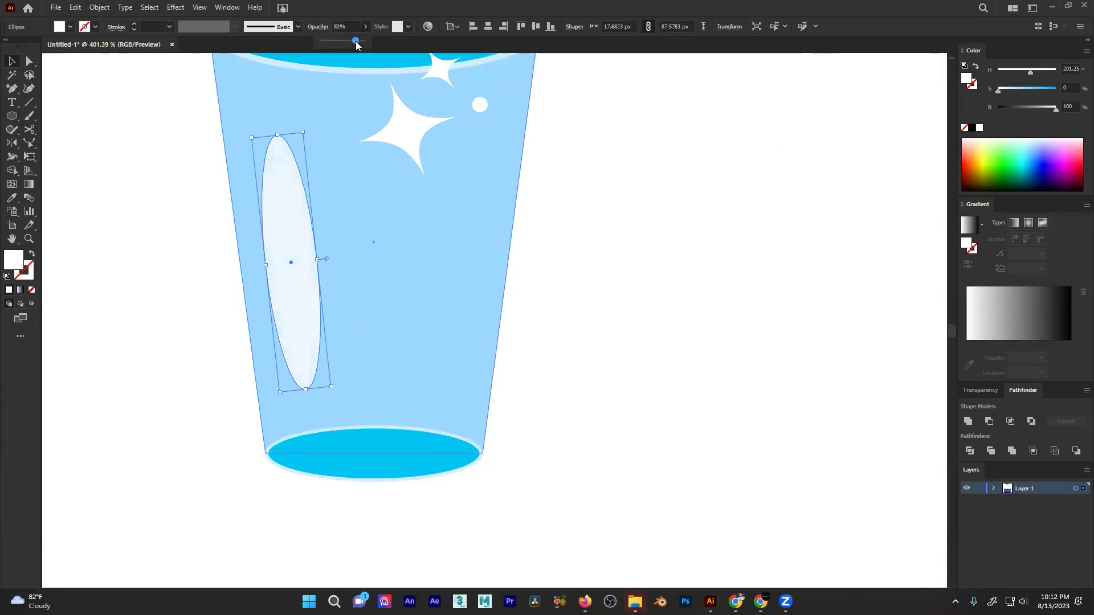
click(162, 199)
drag(340, 211, 274, 270)
scroll(114, 275, down, 5)
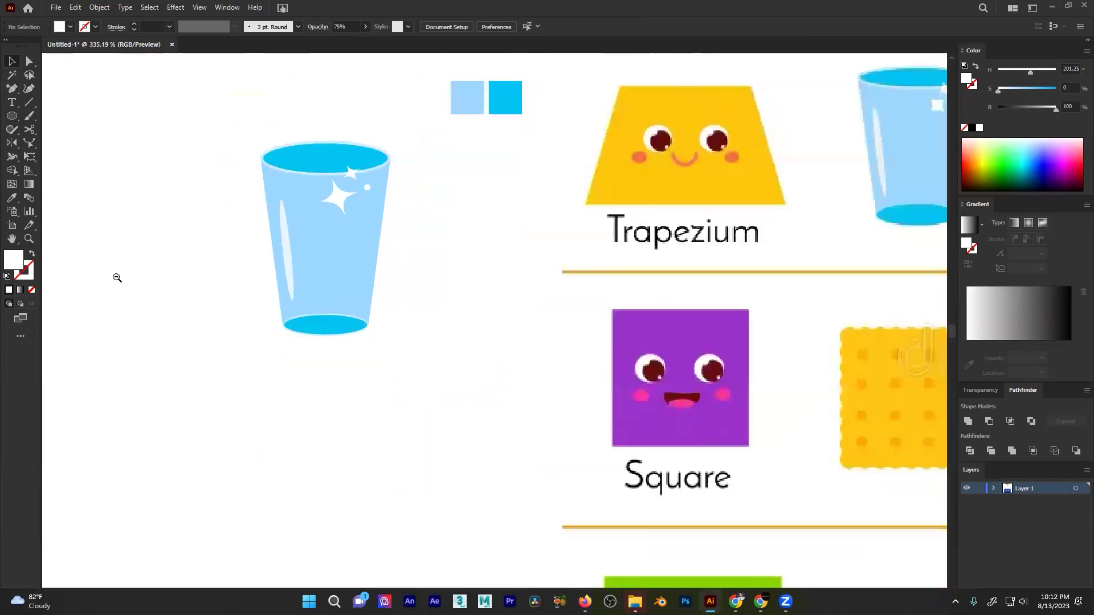
- Group all parts of the glass and move the group directly below the yellow trapezium
drag(391, 164, 95, 429)
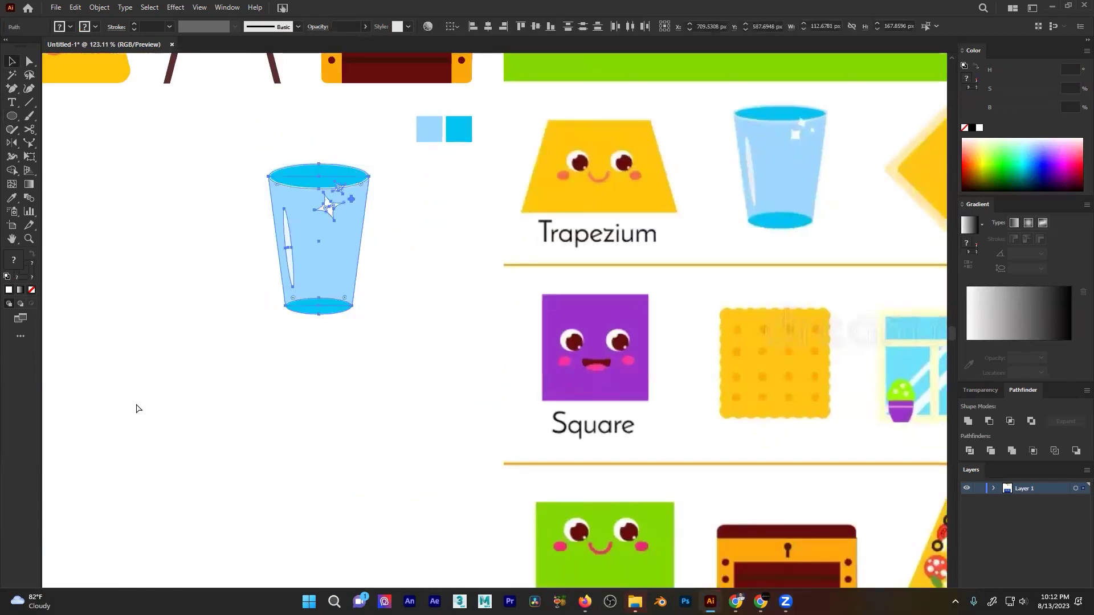
key(ctrl+g)
scroll(389, 282, down, 3)
drag(398, 342, 287, 321)
drag(464, 289, 494, 572)
scroll(476, 297, up, 5)
drag(562, 298, 281, 302)
key(a)
drag(344, 292, 170, 337)
key(v)
key(a)
click(356, 313)
drag(331, 311, 400, 314)
drag(338, 293, 339, 294)
key(Return)
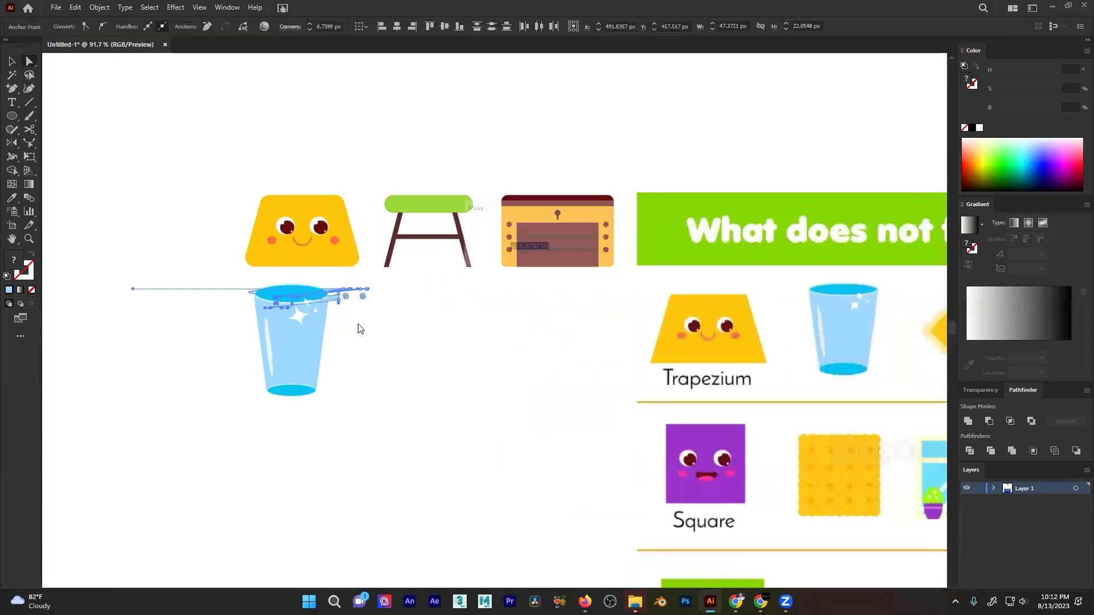
click(613, 406)
click(433, 325)
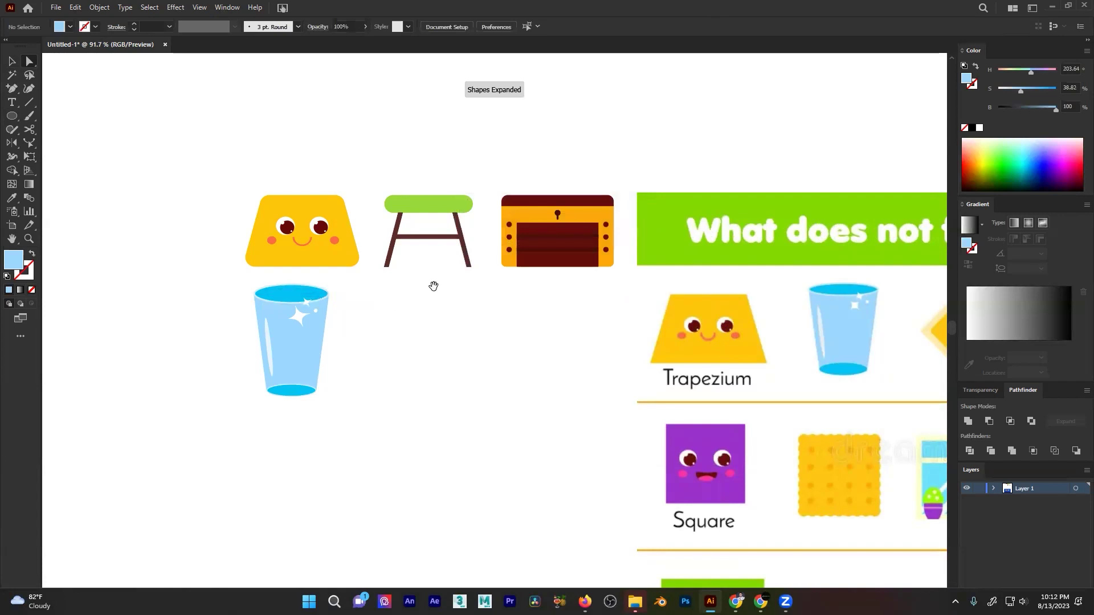
drag(456, 284, 296, 299)
drag(422, 305, 411, 276)
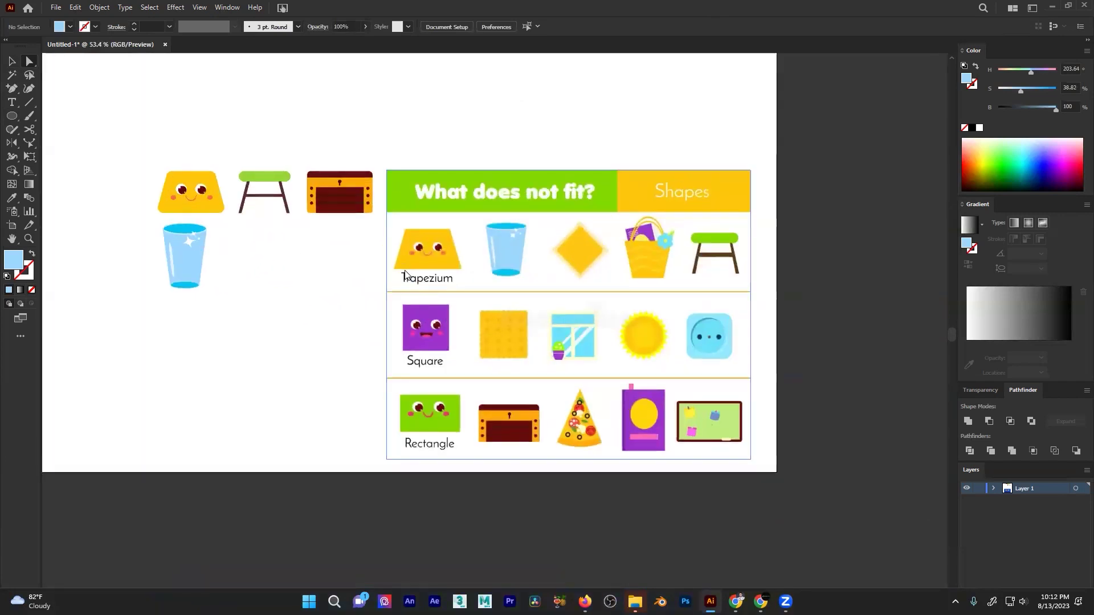
key(ctrl+s)
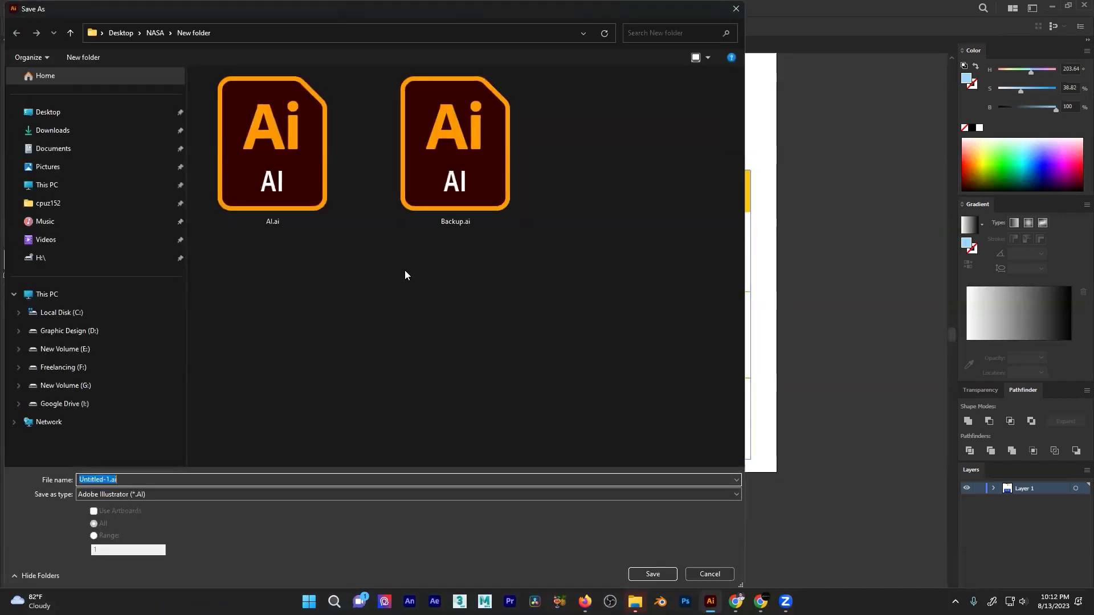
click(724, 573)
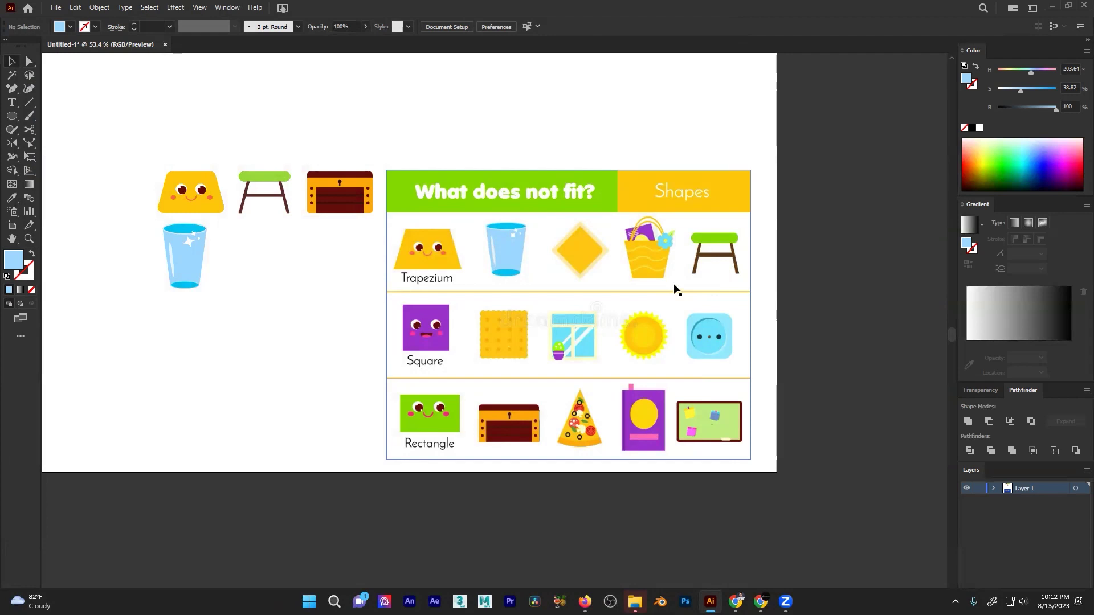
- Draw a rectangle about 135.5 by 131.9 px beside the reference sheet and fill it with the reference basket's yellow
drag(625, 286, 431, 244)
scroll(420, 241, up, 6)
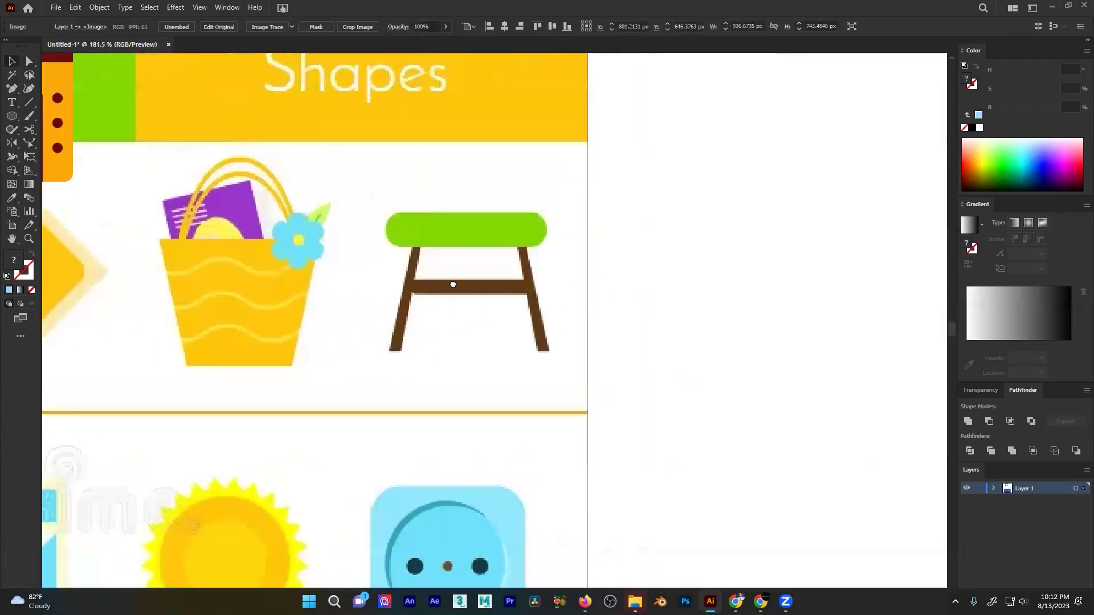
click(641, 269)
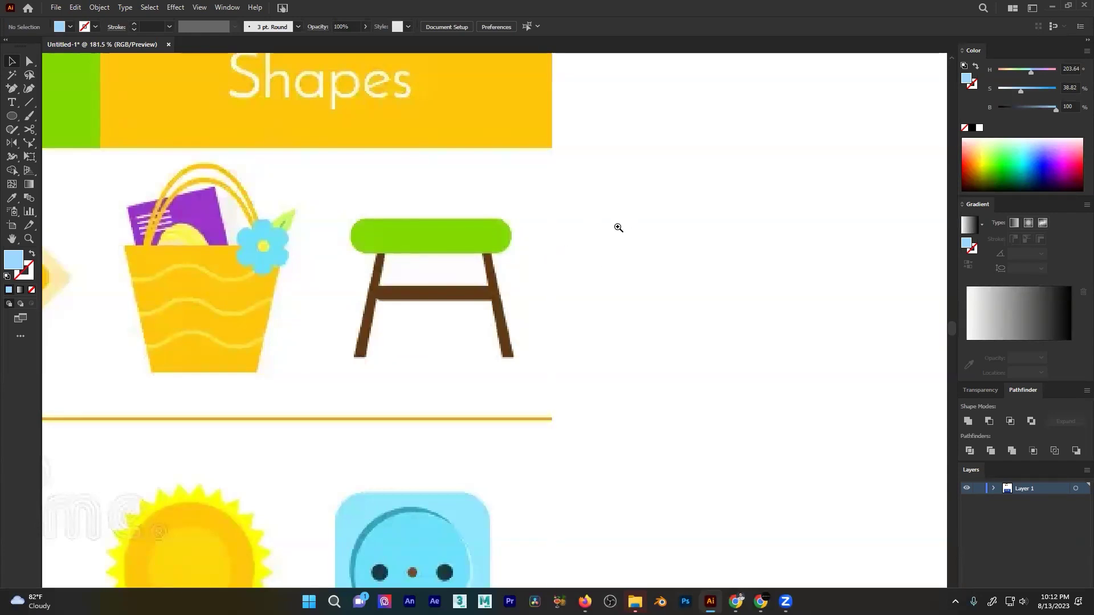
scroll(617, 227, down, 2)
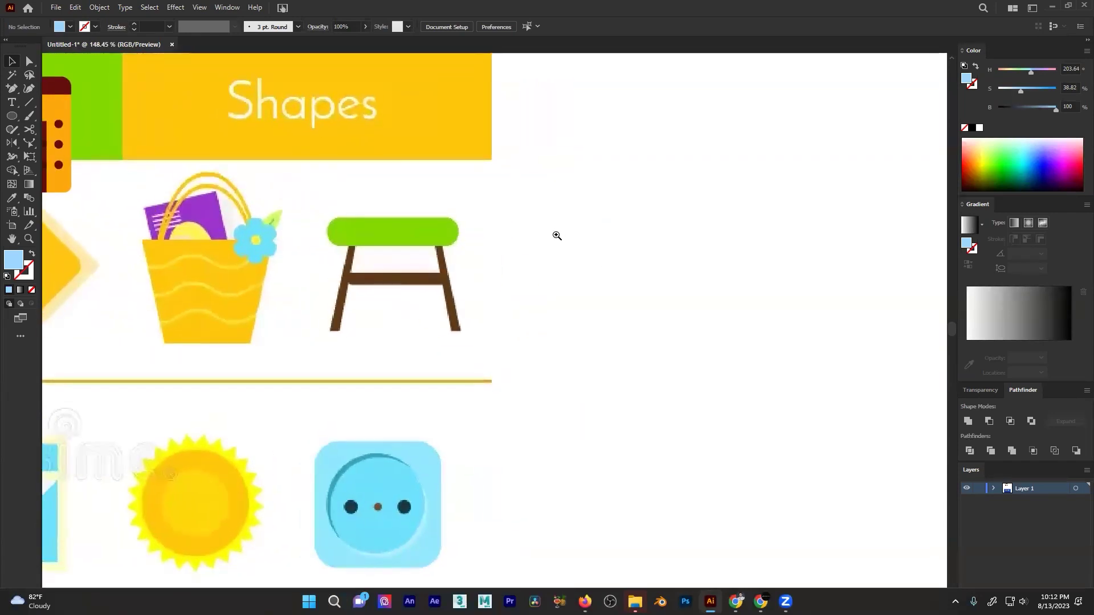
scroll(557, 237, up, 1)
scroll(305, 233, down, 1)
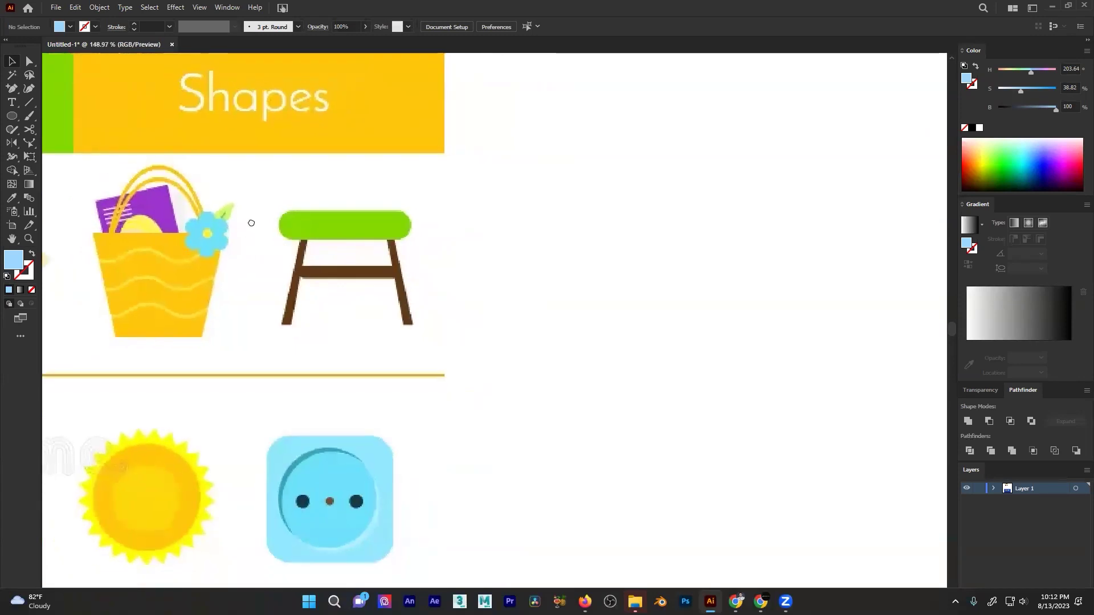
drag(250, 223, 258, 190)
click(16, 121)
click(54, 114)
drag(568, 220, 715, 363)
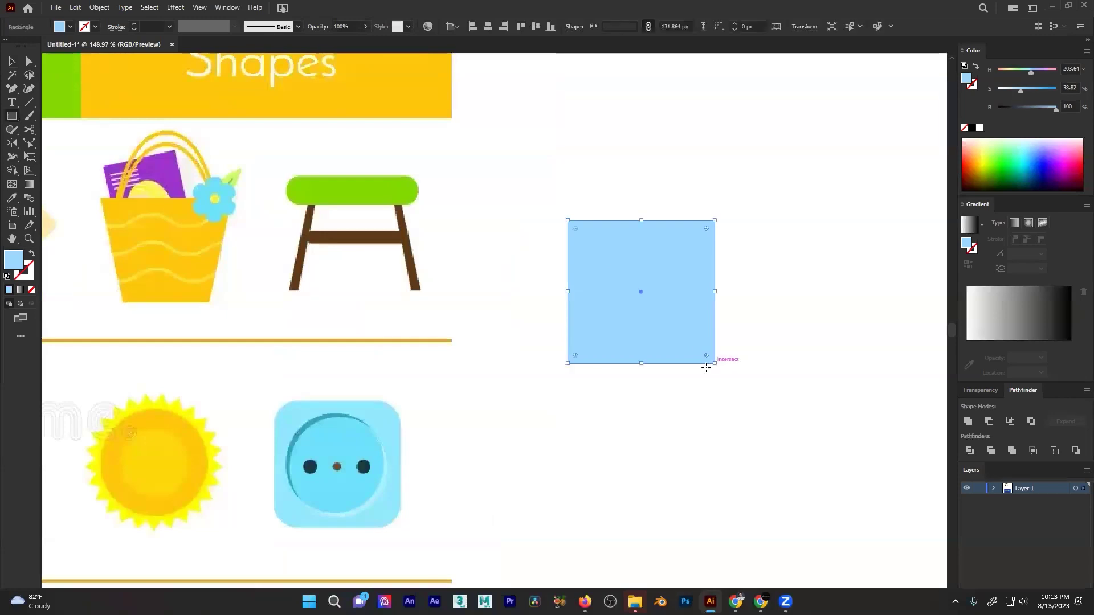
key(i)
click(176, 227)
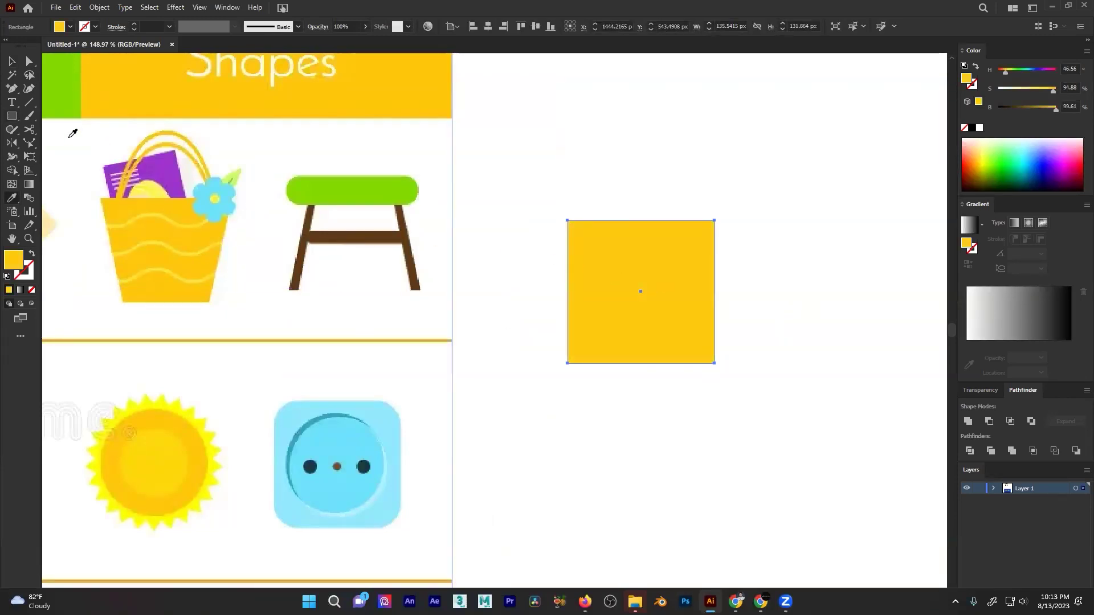
- Taper the yellow rectangle symmetrically toward its lower edge with Perspective Distort to form the basket body
click(32, 159)
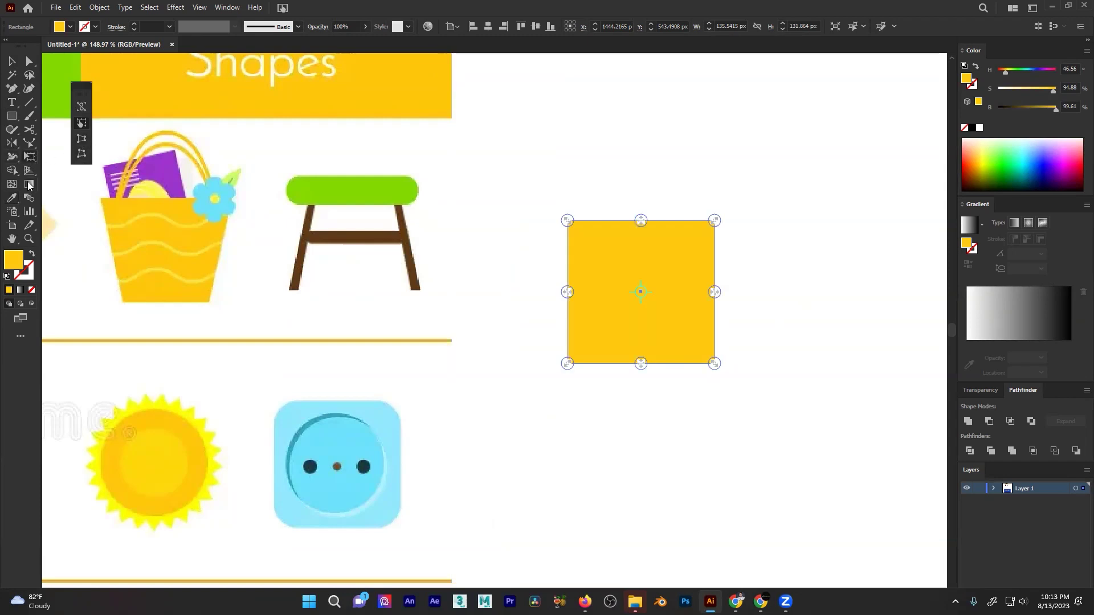
click(82, 139)
drag(714, 363, 687, 363)
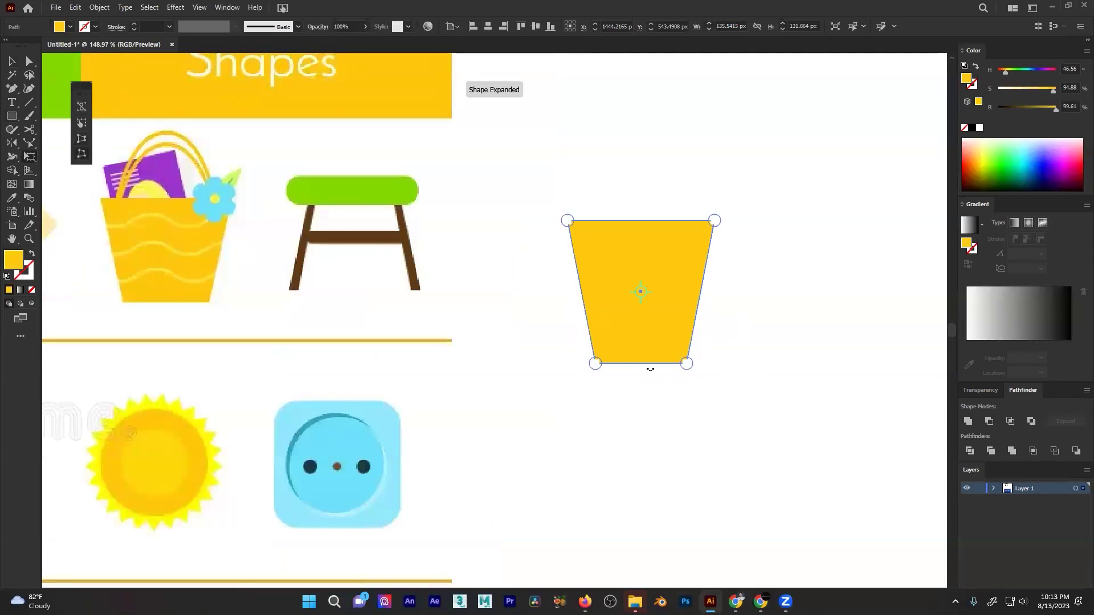
- Shorten the tapered basket body to about 106.7 px high, keeping its full width along the upper edge
click(80, 125)
drag(640, 364, 690, 339)
key(ctrl+z)
click(82, 139)
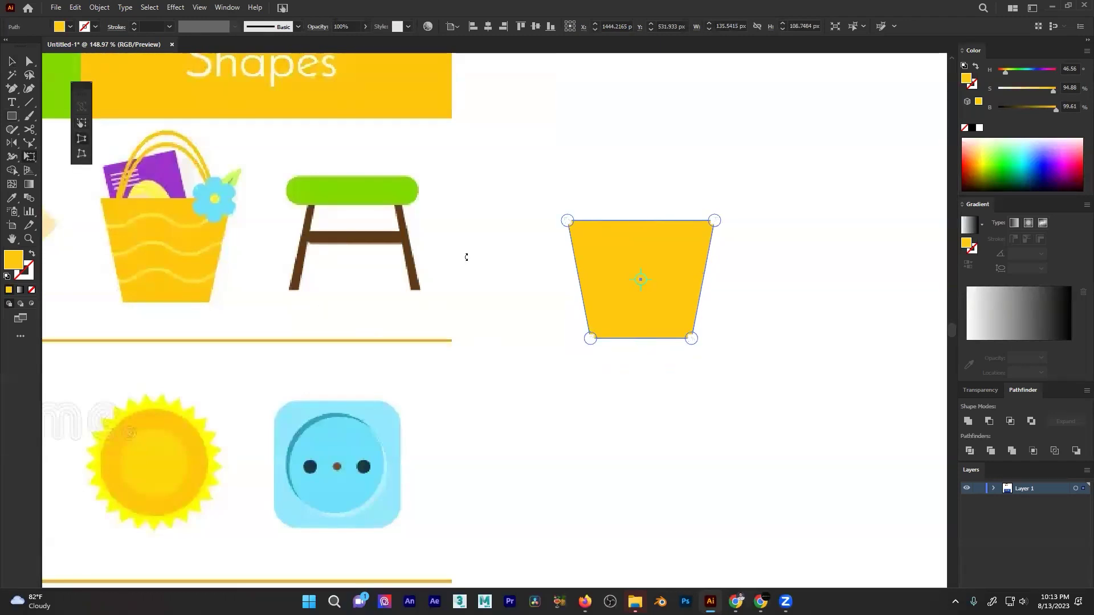
mouse_move(592, 339)
mouse_down()
mouse_move(599, 347)
mouse_move(593, 340)
mouse_up()
- Resample the basket body's fill from the reference basket and move the body slightly down and closer to the reference sheet
key(i)
click(168, 233)
key(a)
click(675, 195)
drag(669, 271, 616, 306)
click(741, 294)
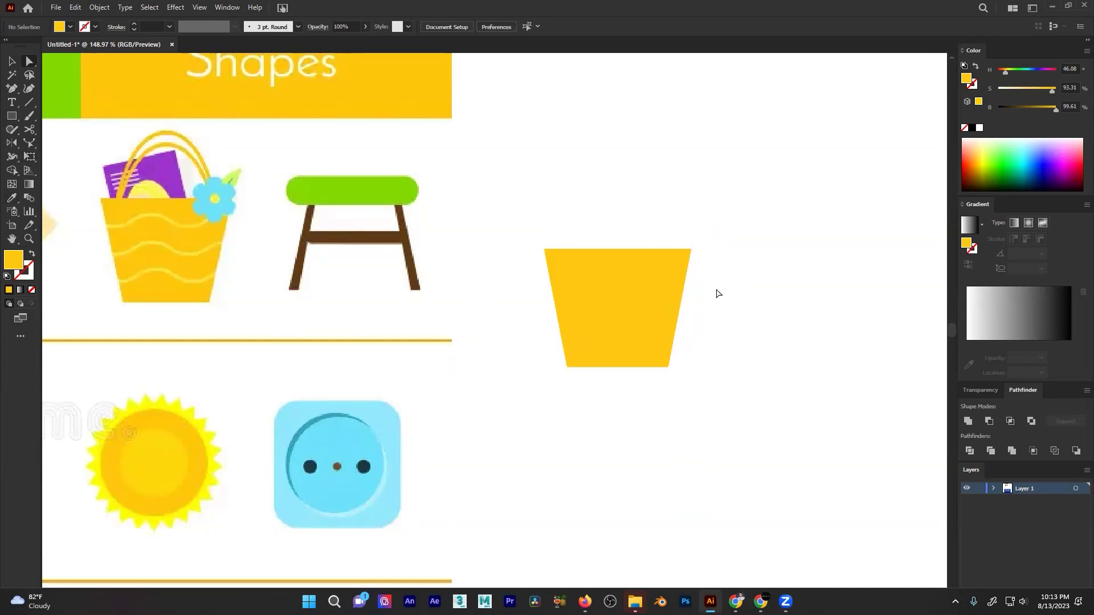
- Draw a horizontal line about 258 px long across the upper part of the basket body, extending past both sides
scroll(159, 234, up, 3)
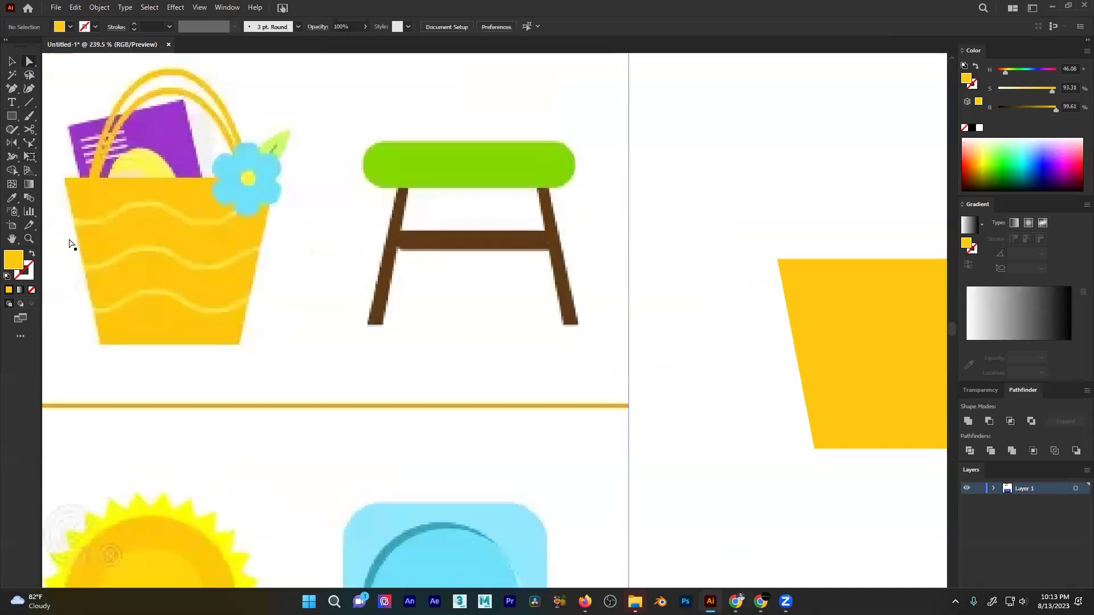
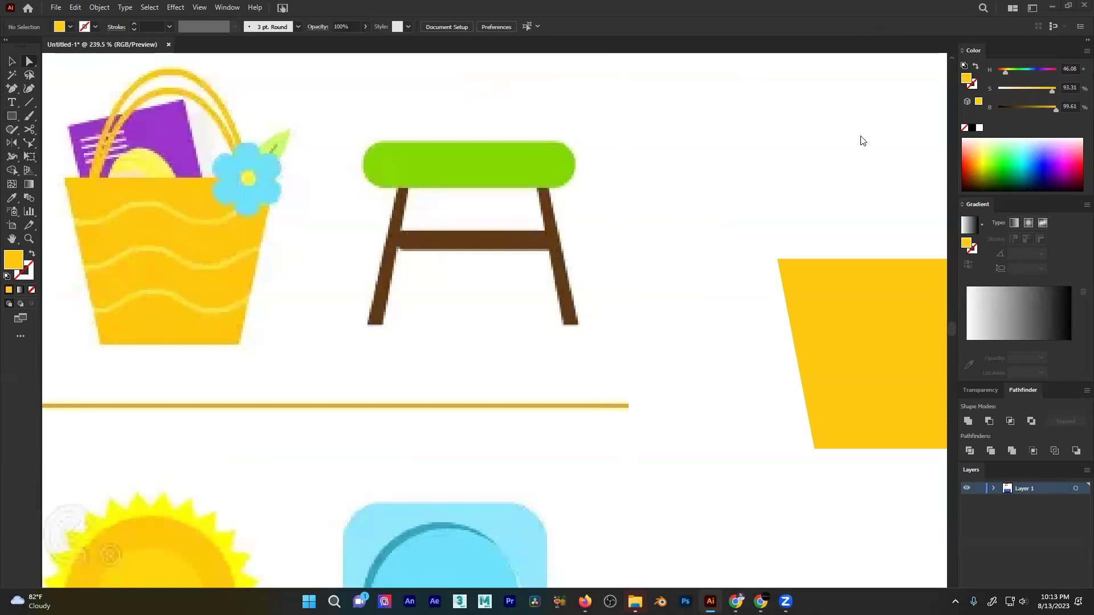
scroll(246, 210, down, 3)
scroll(313, 210, up, 2)
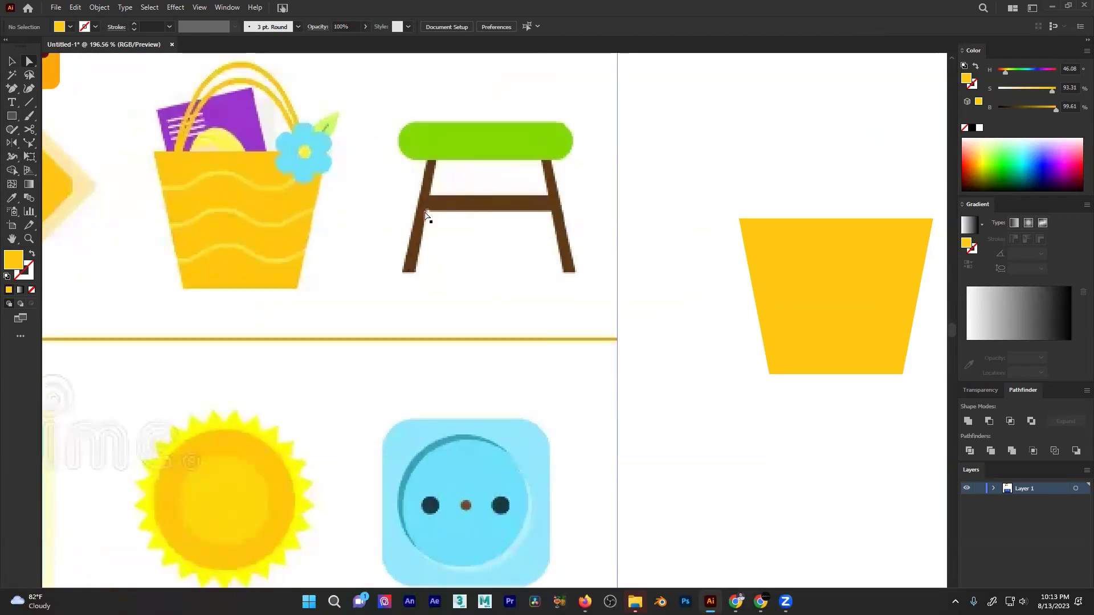
drag(733, 238, 650, 225)
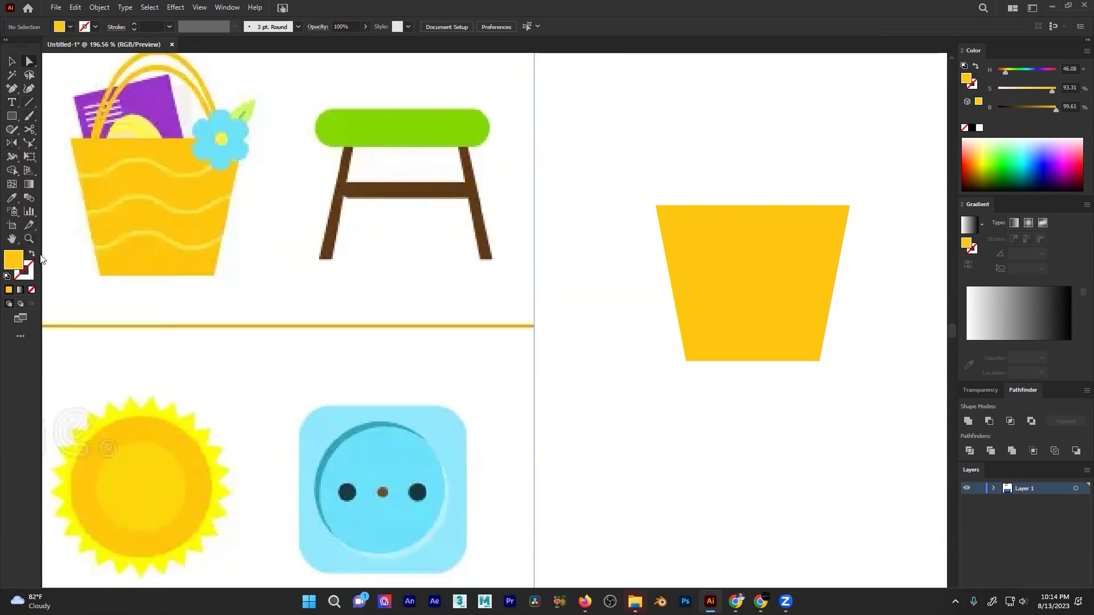
click(30, 104)
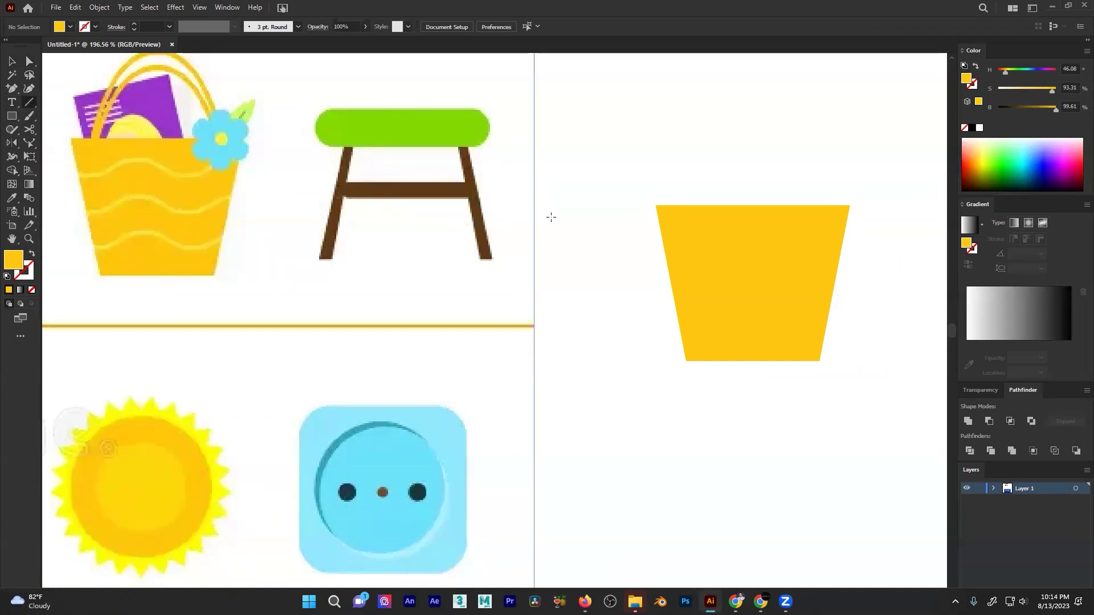
drag(566, 244, 750, 247)
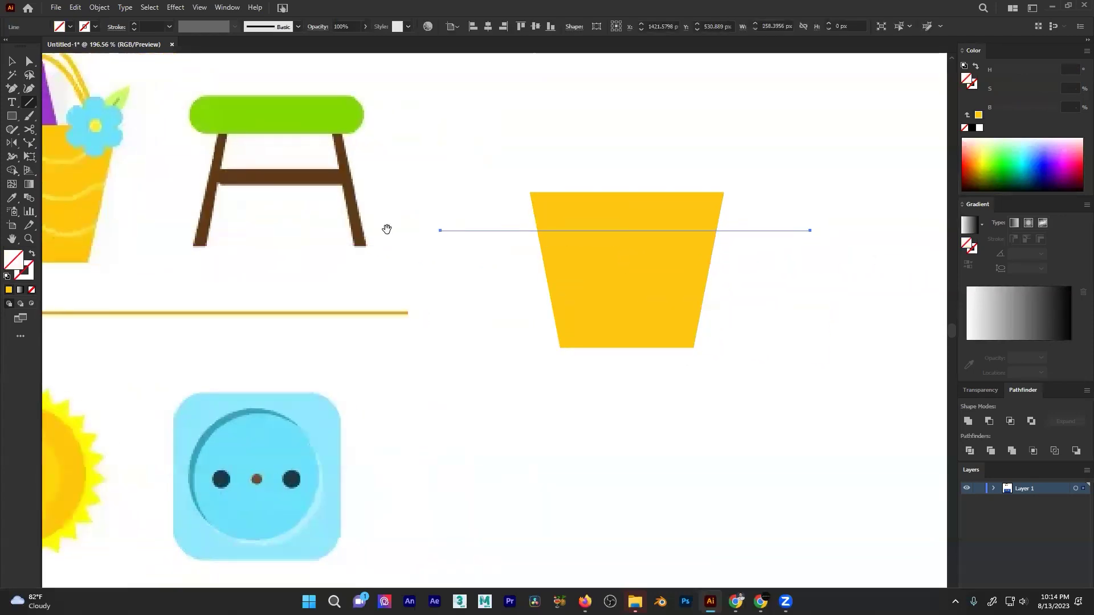
- Sample the pale yellow of the reference basket's waves and apply it as the line's stroke with no fill
drag(371, 231, 500, 238)
key(i)
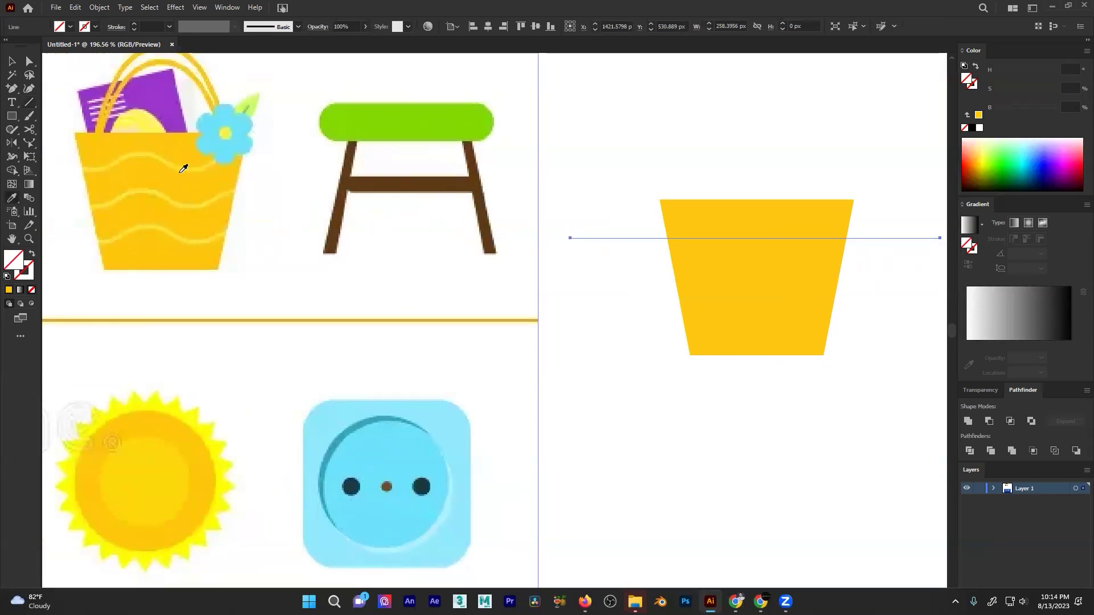
click(180, 166)
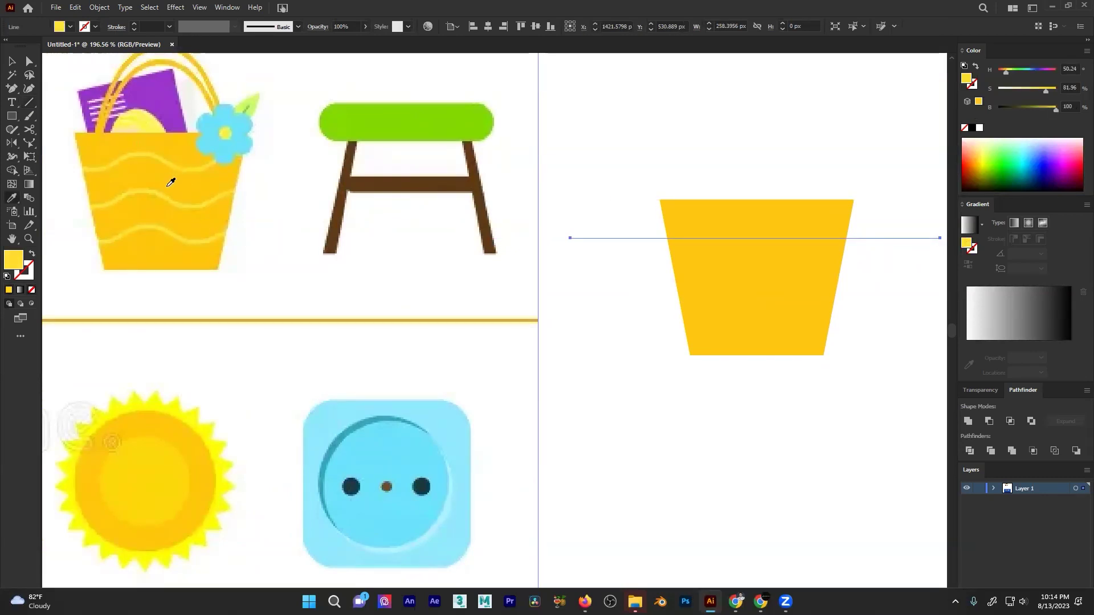
click(32, 255)
- Set the pale yellow line's stroke weight to 3 pt
mouse_move(598, 233)
mouse_down()
mouse_move(608, 230)
mouse_move(210, 213)
mouse_up()
drag(338, 201, 483, 181)
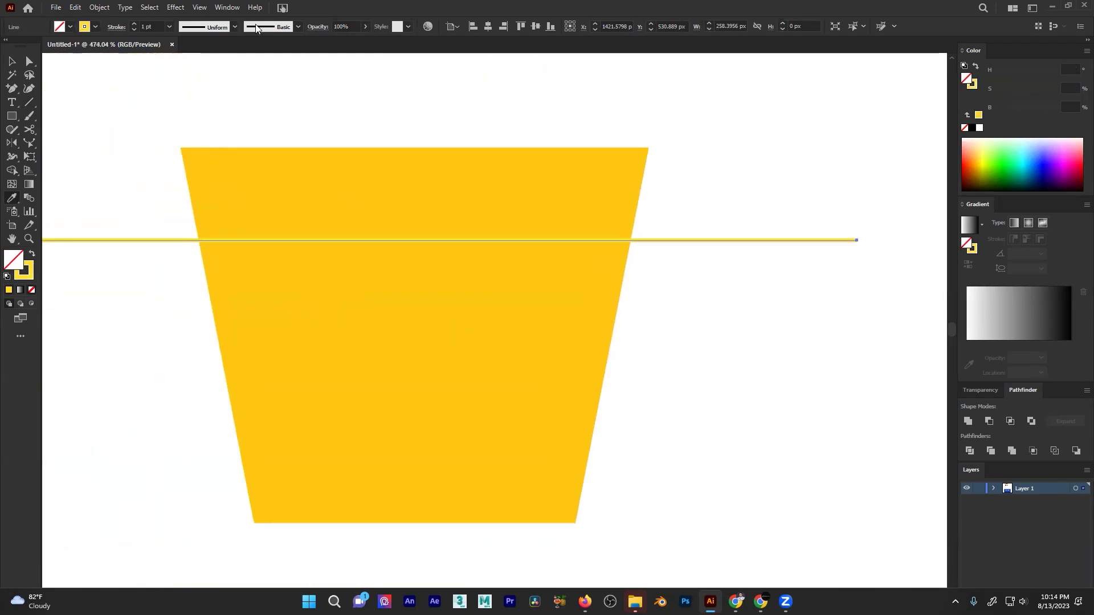
click(133, 26)
scroll(313, 98, down, 5)
scroll(249, 108, up, 3)
click(134, 24)
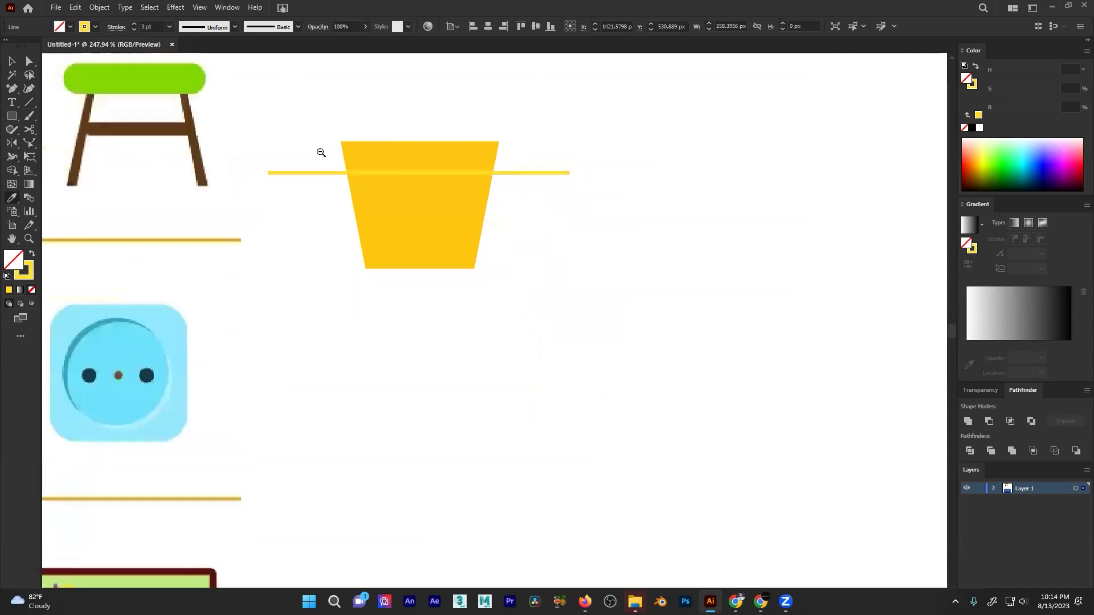
- Duplicate the pale yellow line twice downward at equal spacing to make three parallel stripes across the basket
scroll(319, 152, down, 5)
key(a)
click(454, 224)
drag(378, 149, 490, 241)
drag(575, 218, 602, 216)
key(v)
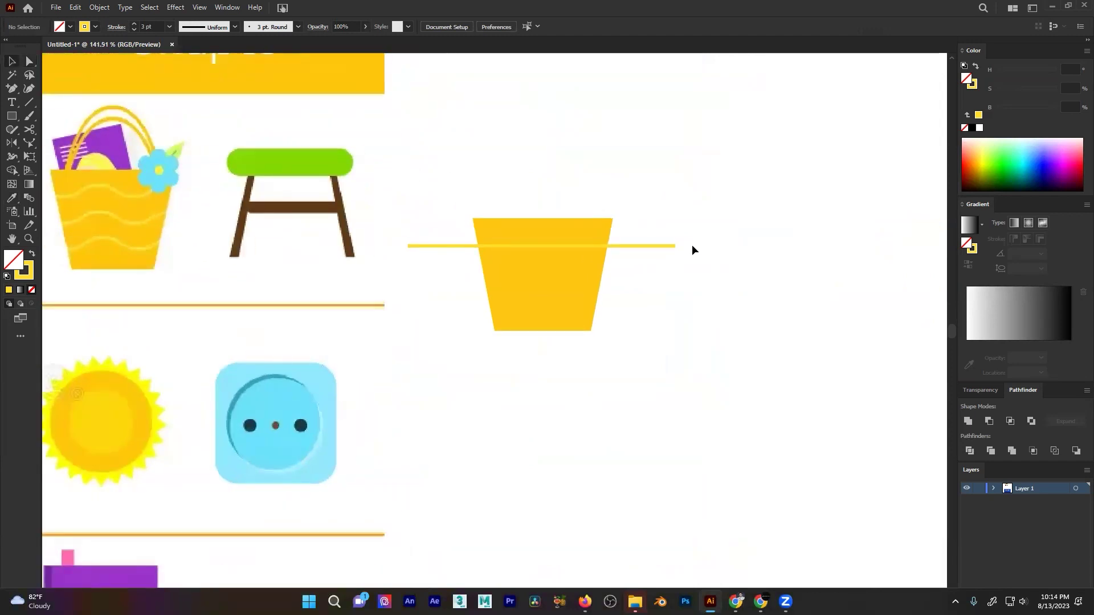
drag(672, 245, 665, 272)
key(ctrl+d)
click(675, 337)
- Set the stroke weight of all three stripes to 2.5 pt
drag(668, 315, 611, 234)
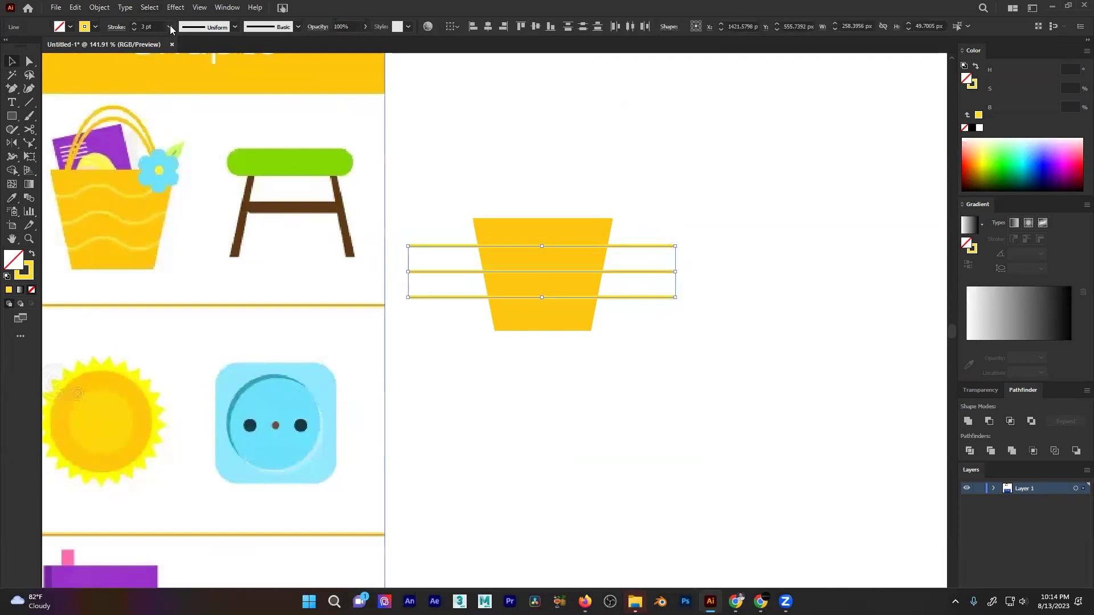
click(147, 26)
text(2)
click(607, 142)
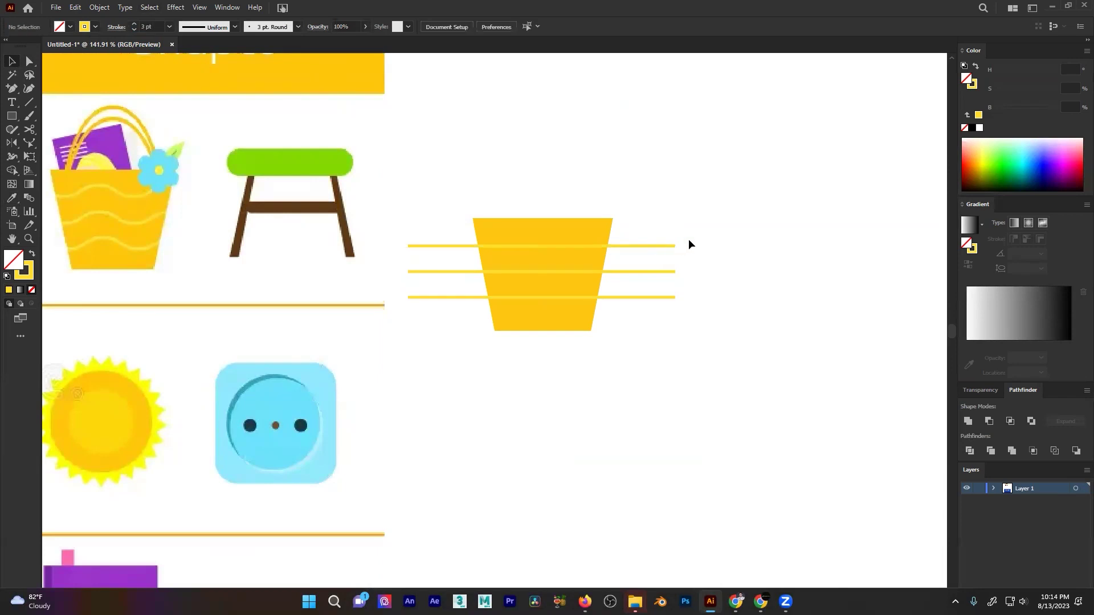
drag(688, 244, 615, 371)
click(573, 253)
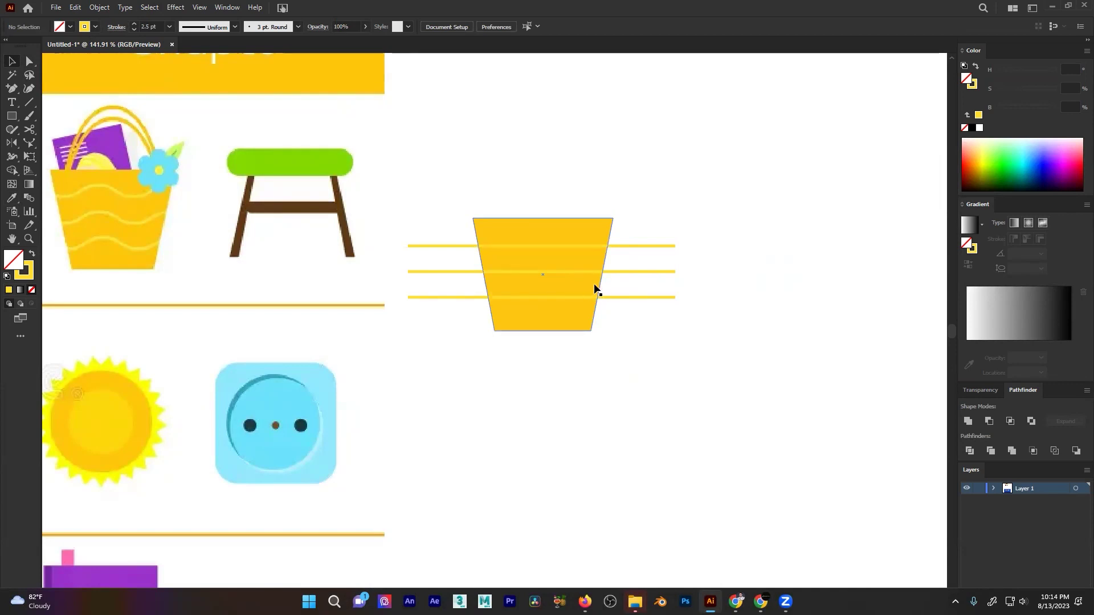
- Select the three stripes and look through the available Warp effects
scroll(656, 245, up, 3)
drag(762, 193, 655, 374)
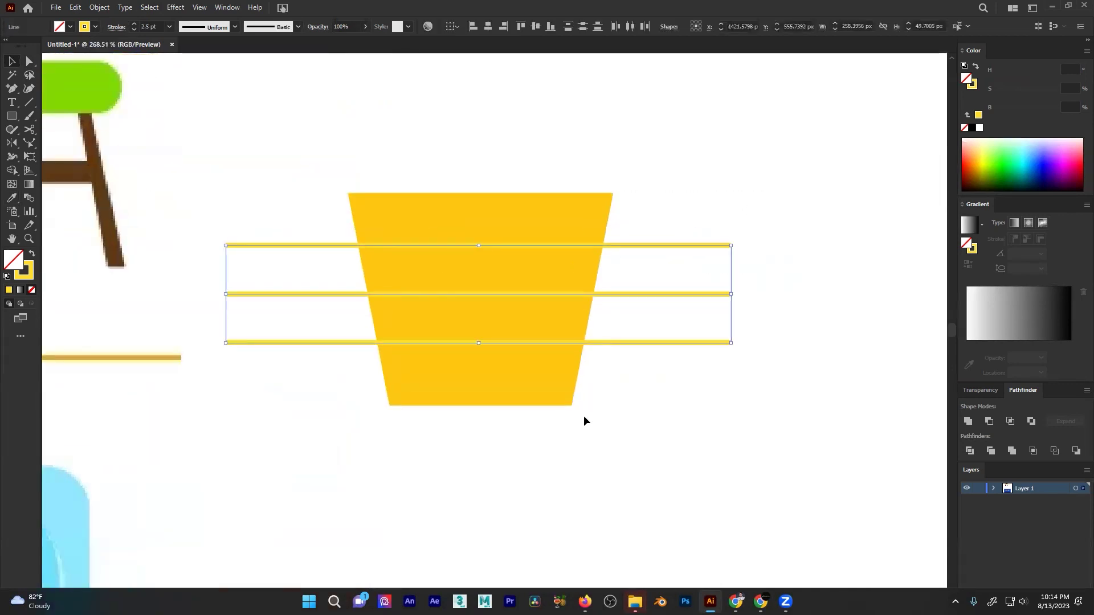
click(178, 7)
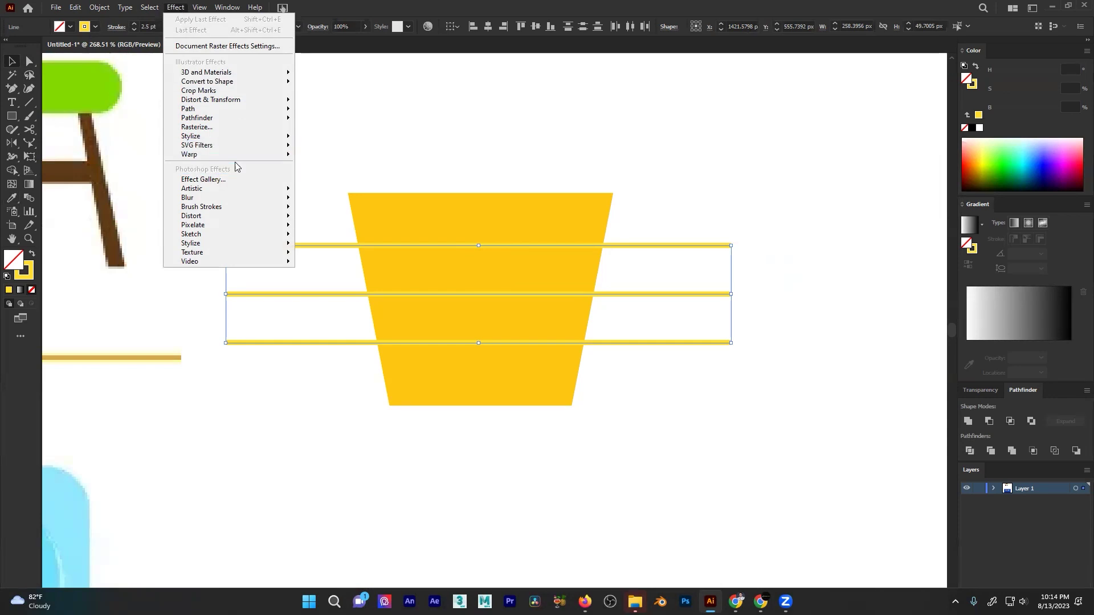
mouse_move(238, 159)
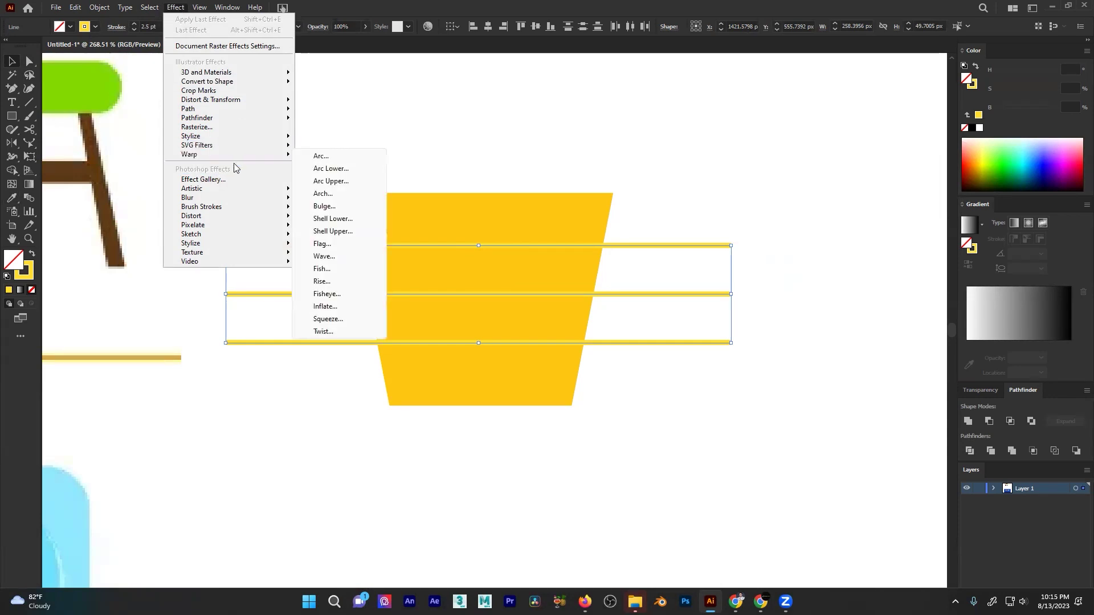
mouse_move(114, 8)
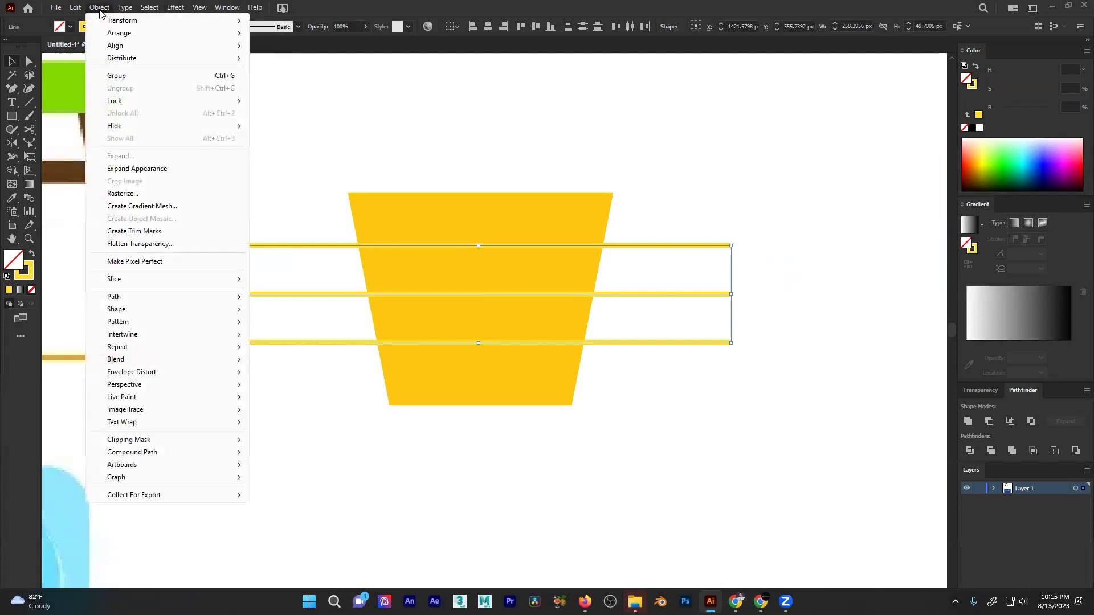
mouse_move(149, 8)
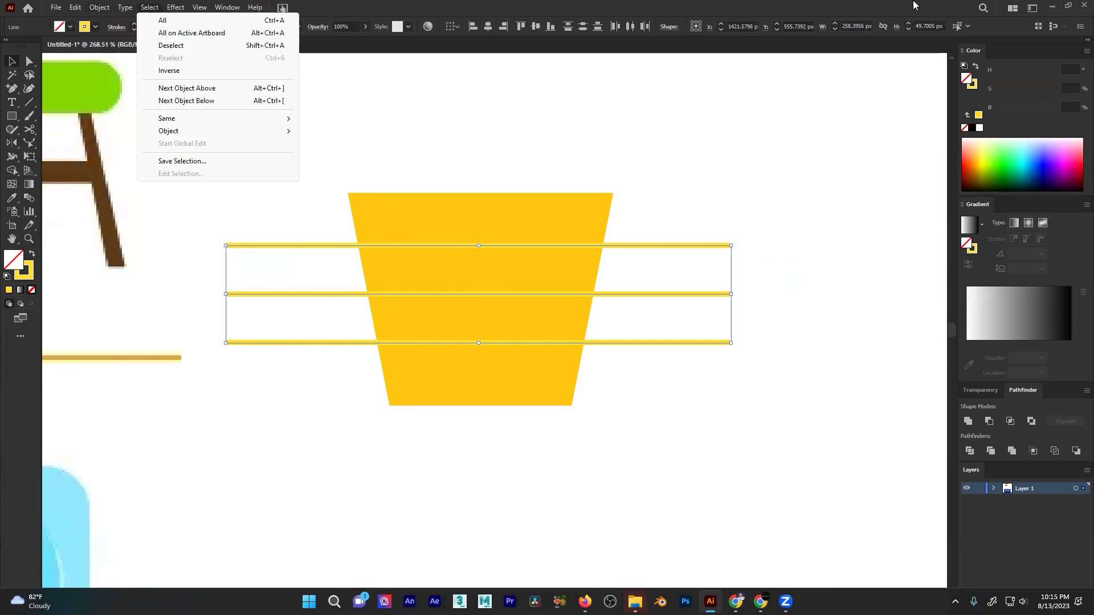
click(804, 84)
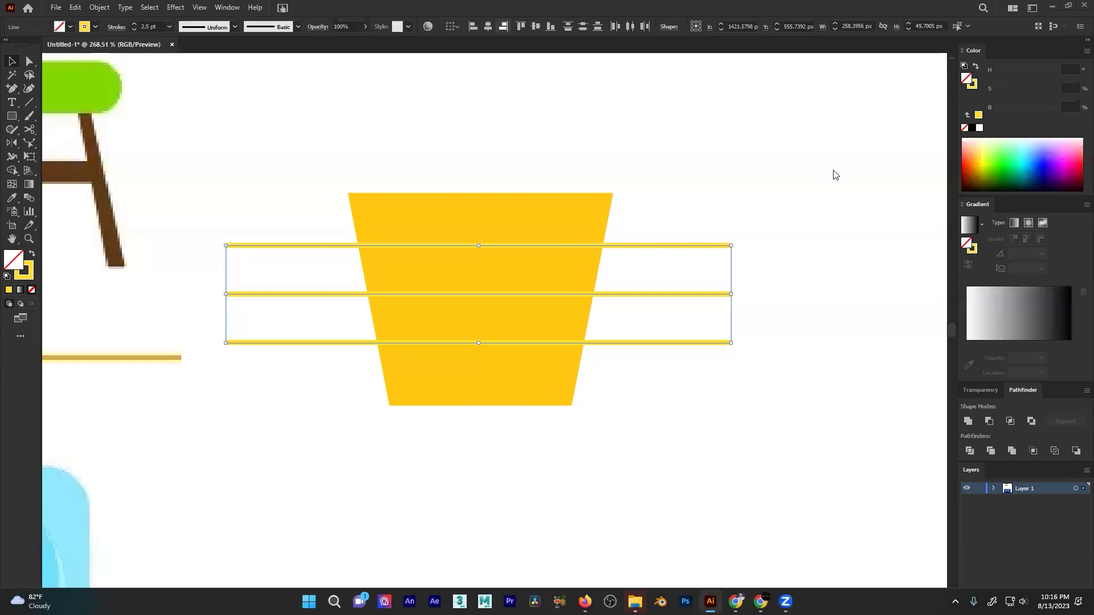
- Reduce the spread of the three stripes to about 45.2 px high and shorten them symmetrically to about 185.6 px wide
drag(480, 342, 490, 334)
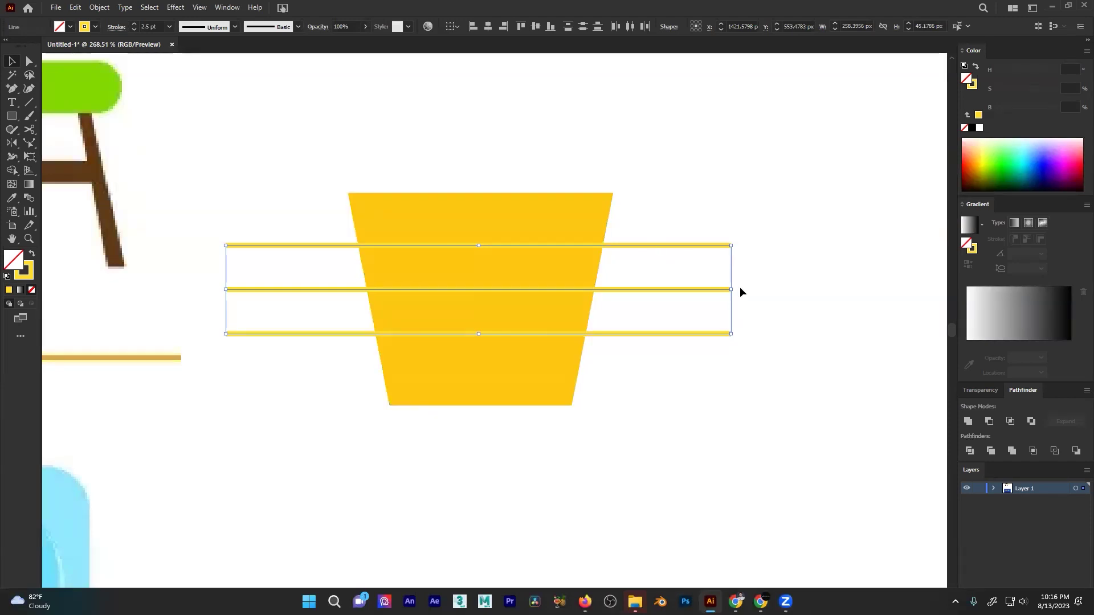
drag(733, 287, 661, 290)
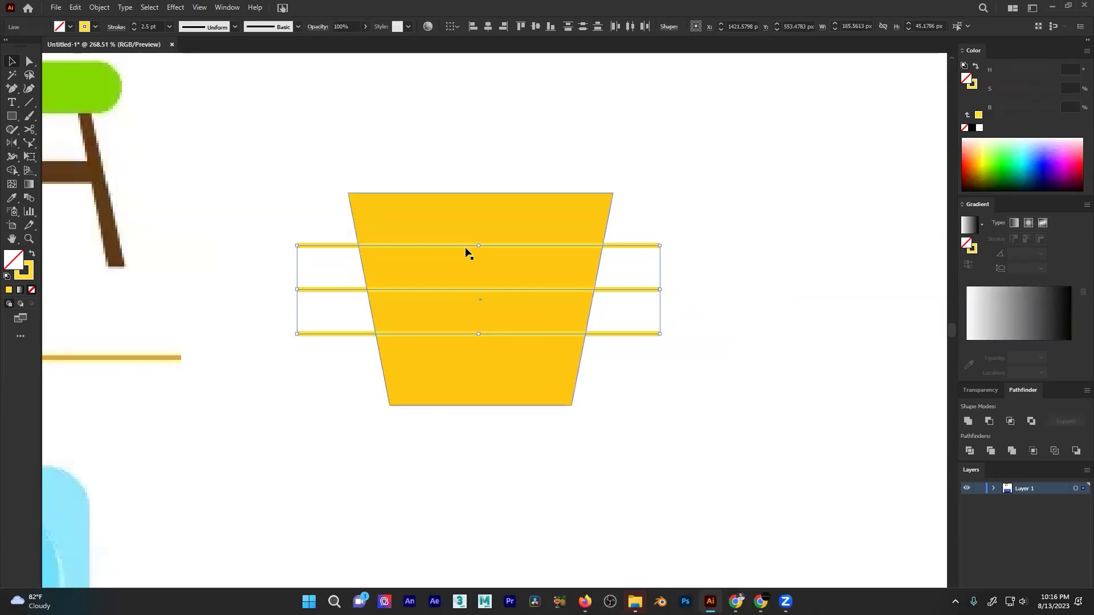
- Apply a Zig Zag effect with smooth points to the three selected stripes
click(172, 7)
mouse_move(196, 100)
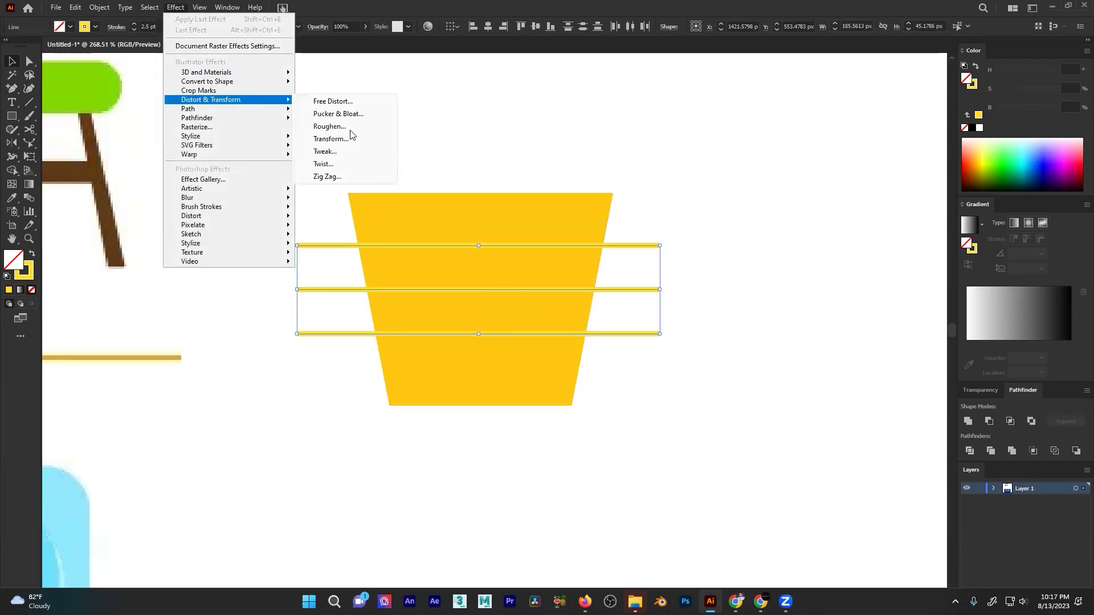
click(342, 176)
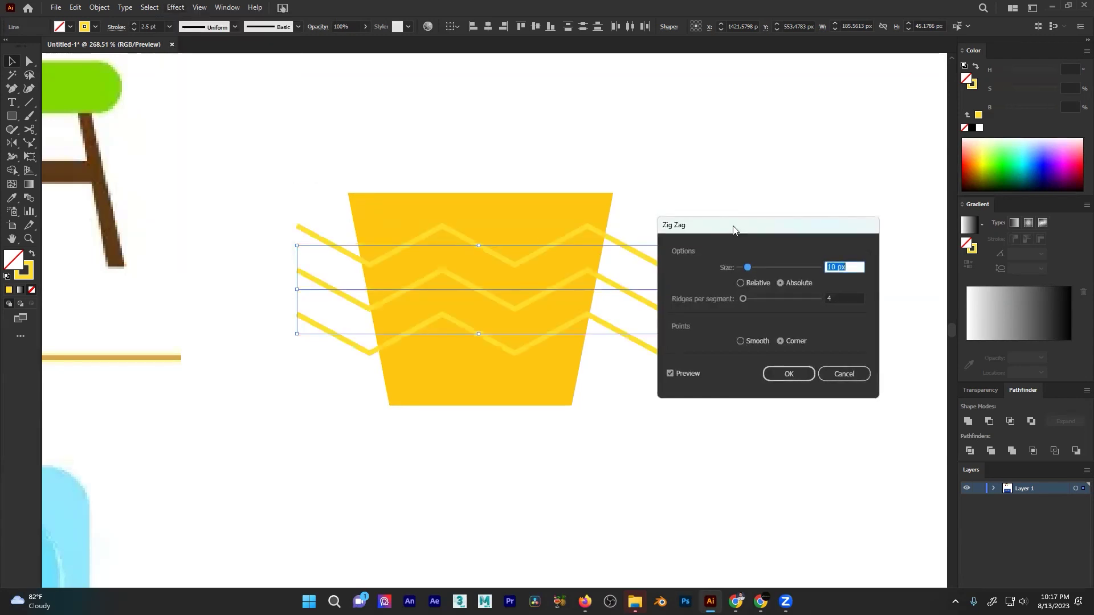
drag(729, 228, 789, 205)
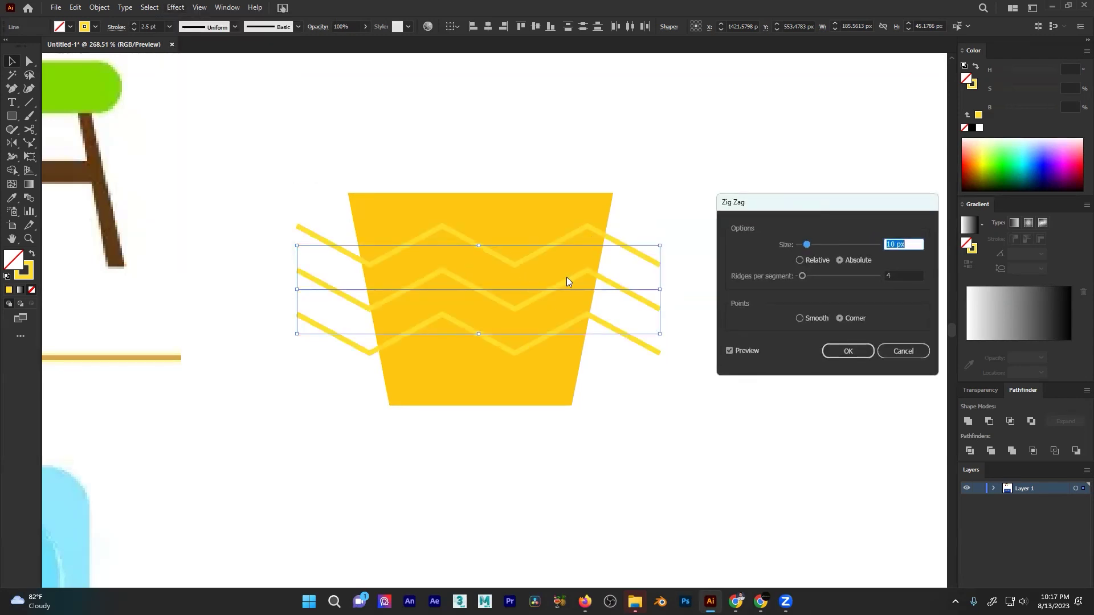
click(813, 321)
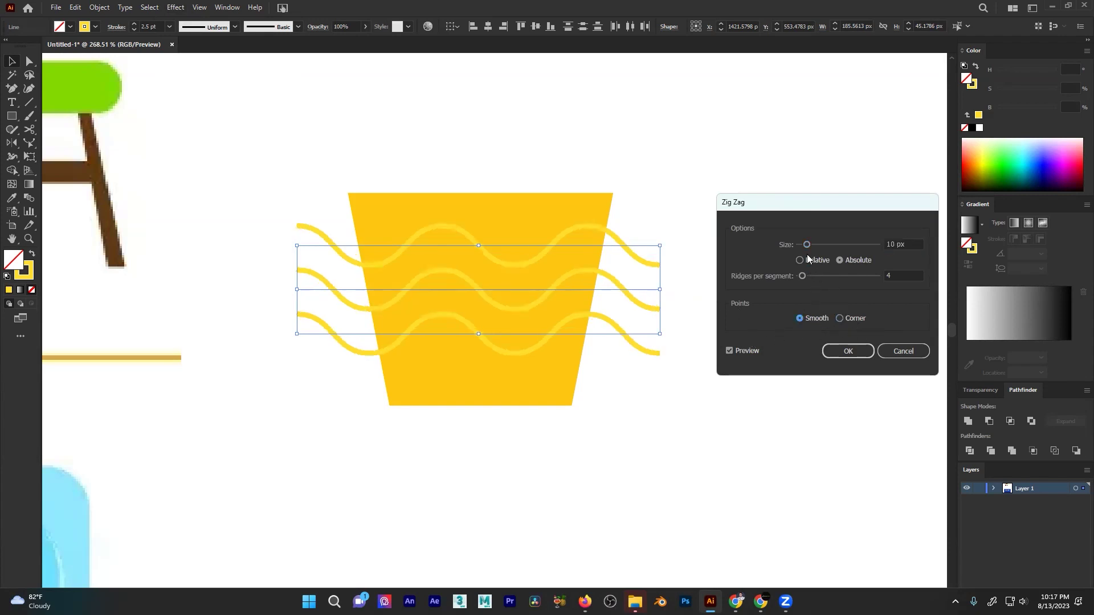
- Set the Zig Zag size to 6 px absolute with 4 ridges per segment and accept the effect
drag(807, 245, 804, 249)
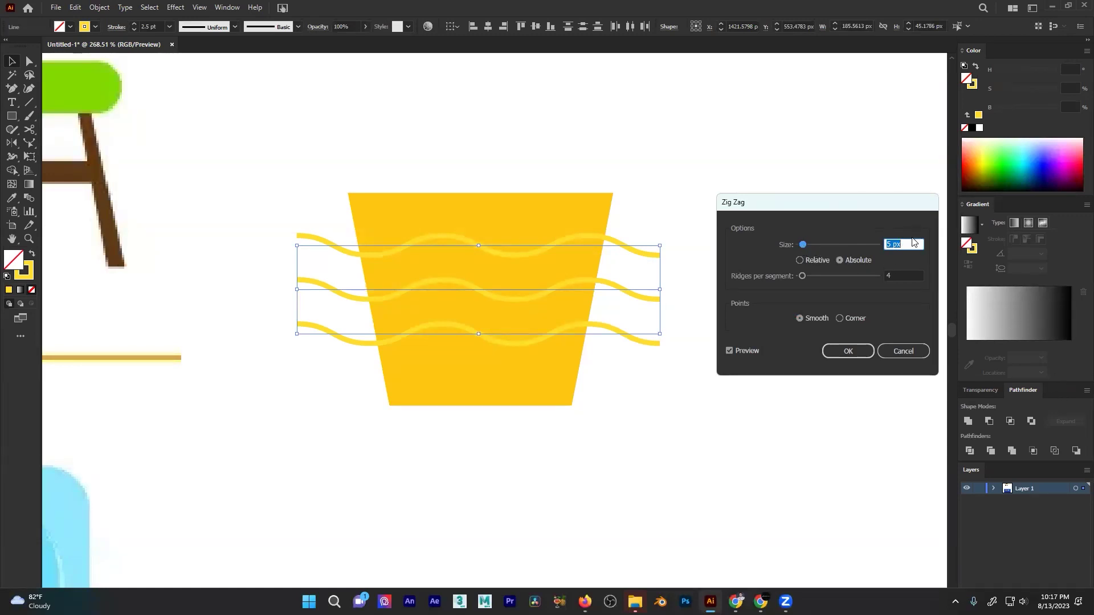
key(Up)
key(Up)
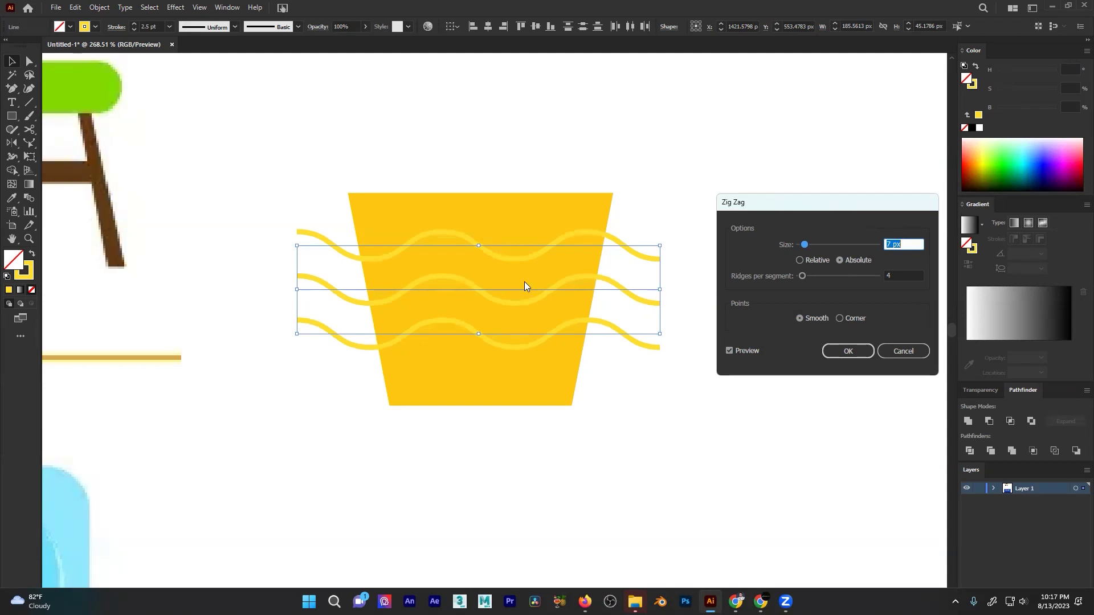
key(Menu)
key(Escape)
key(Down)
click(863, 351)
- Nudge the three wavy stripes 2 px down and 3 px to the right across the basket
scroll(395, 349, down, 6)
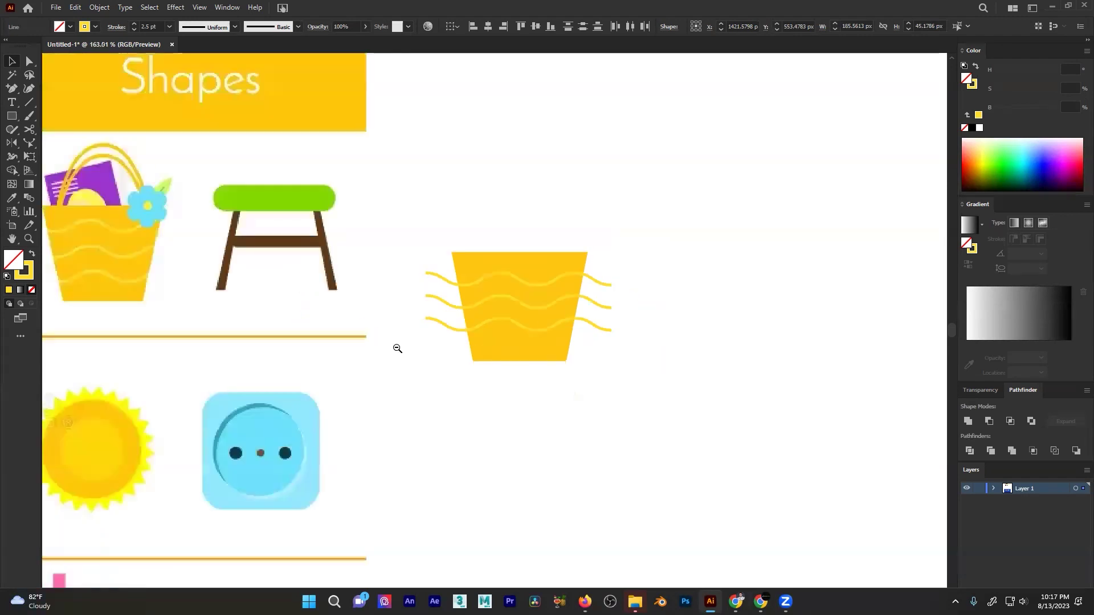
scroll(365, 308, up, 3)
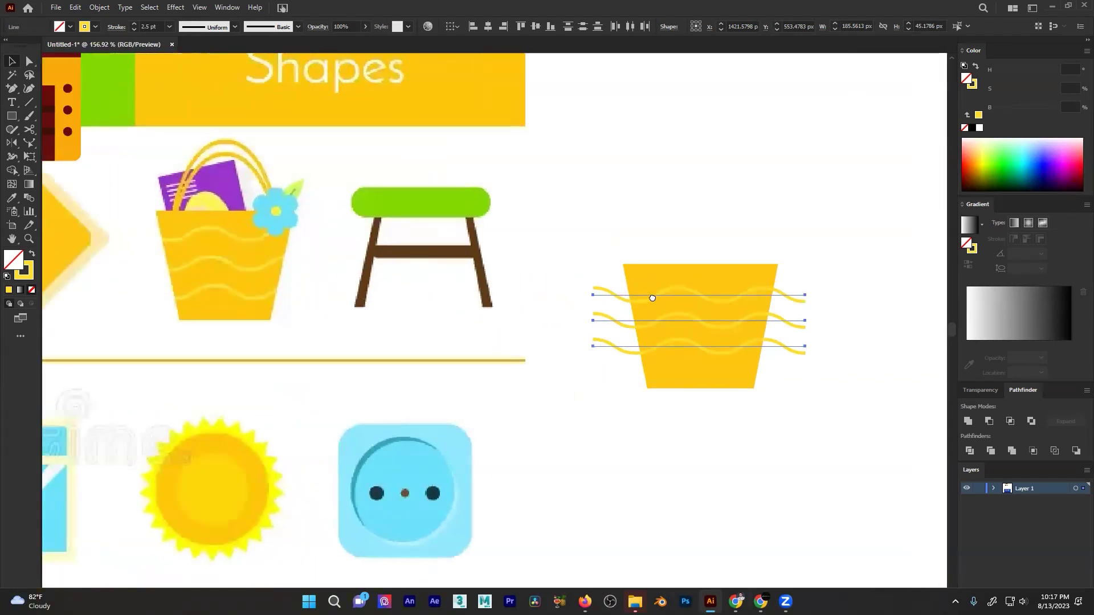
key(Down)
key(Down)
key(Left)
key(Left)
key(Left)
key(Left)
key(Left)
key(Left)
key(Left)
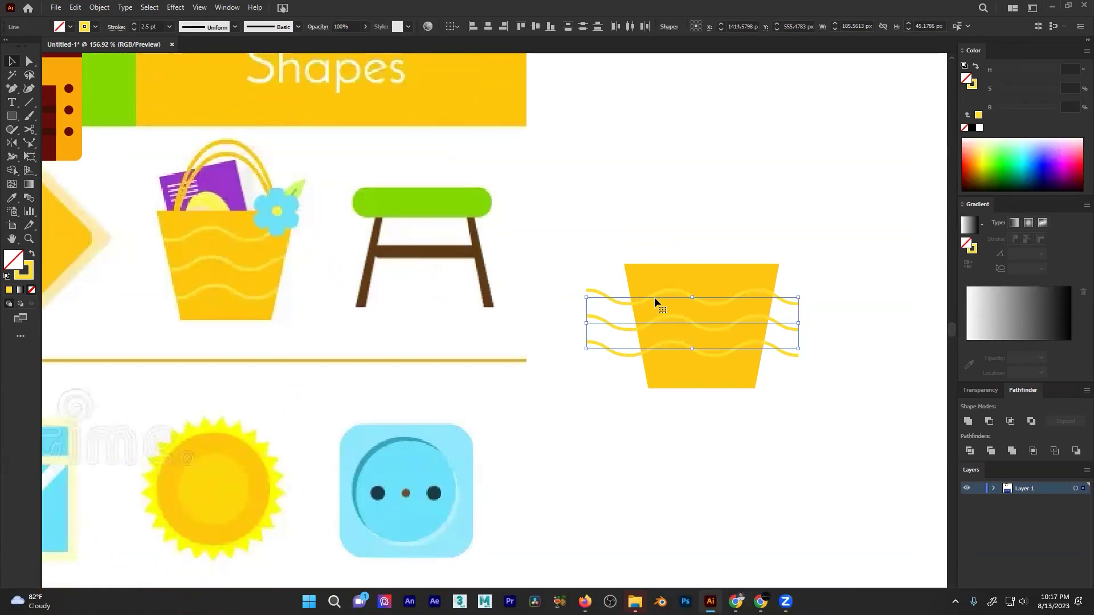
key(Right)
key(Right)
key(Right)
key(Right)
key(Right)
key(Right)
key(Right)
key(Right)
key(Right)
key(Right)
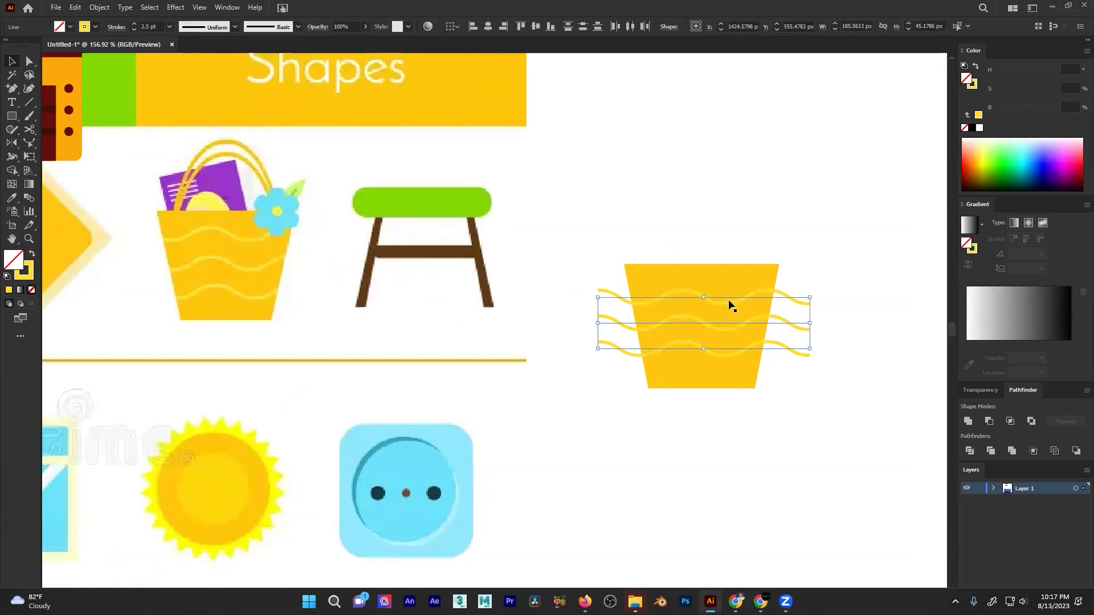
- Widen the three wavy stripes on their right side to about 189.9 px and deselect them
mouse_move(810, 323)
mouse_down()
mouse_move(824, 322)
mouse_move(814, 323)
mouse_up()
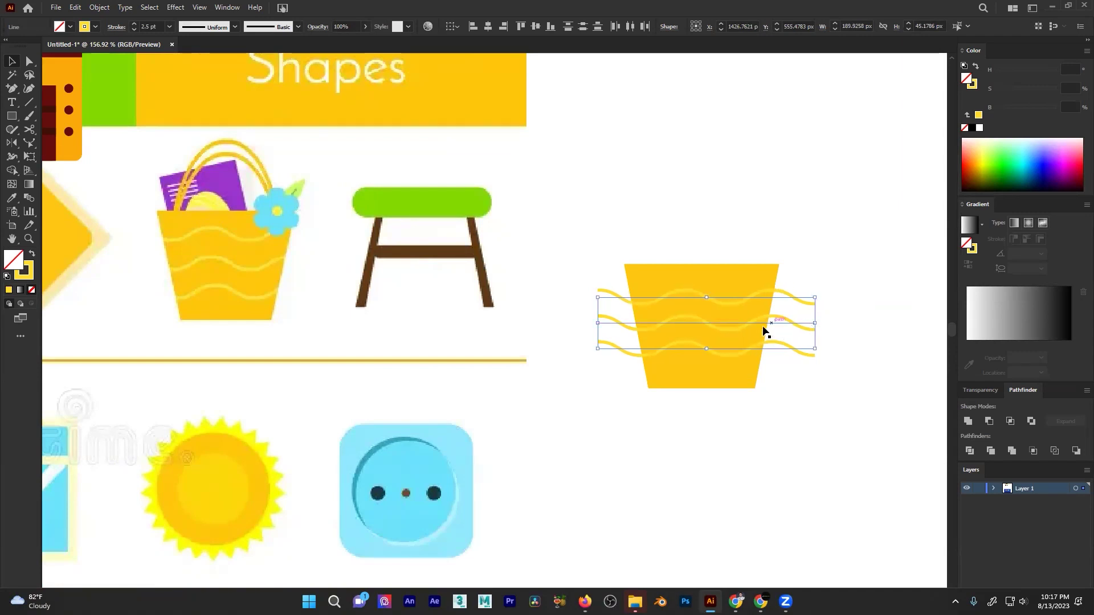
click(864, 347)
drag(864, 347, 583, 341)
- Try expanding the appearance and strokes of the three wavy stripes, and undo the expansion
scroll(491, 288, up, 3)
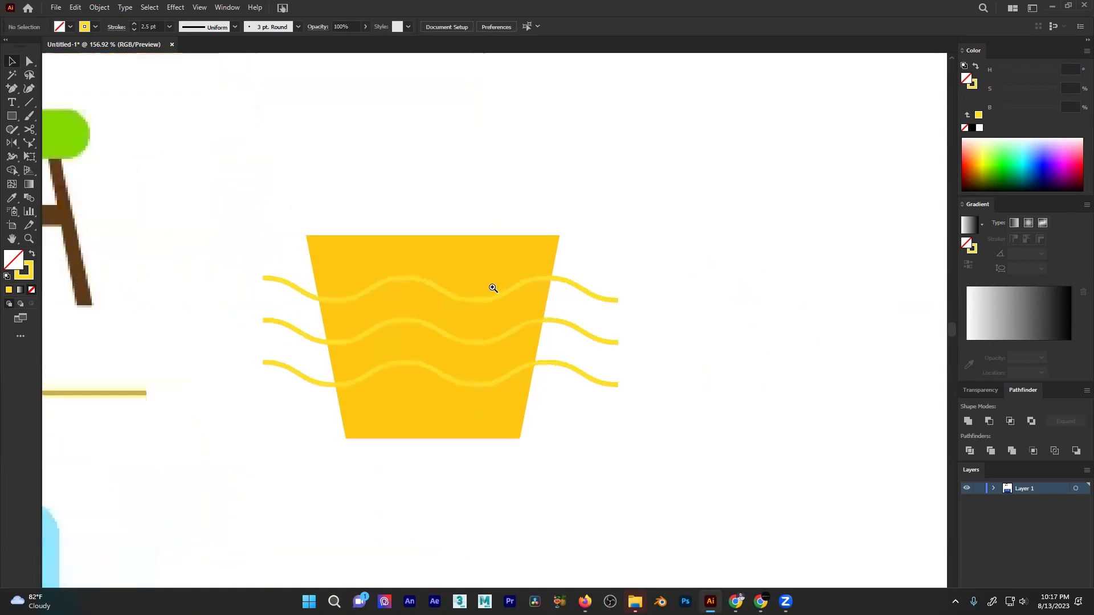
scroll(609, 276, up, 4)
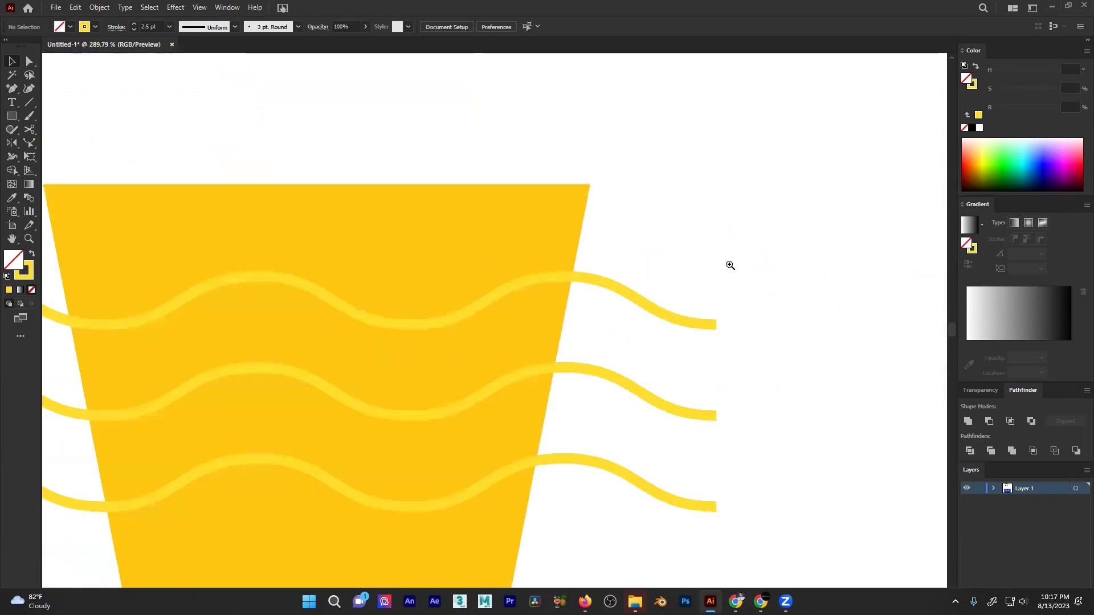
scroll(524, 259, down, 1)
scroll(525, 259, down, 5)
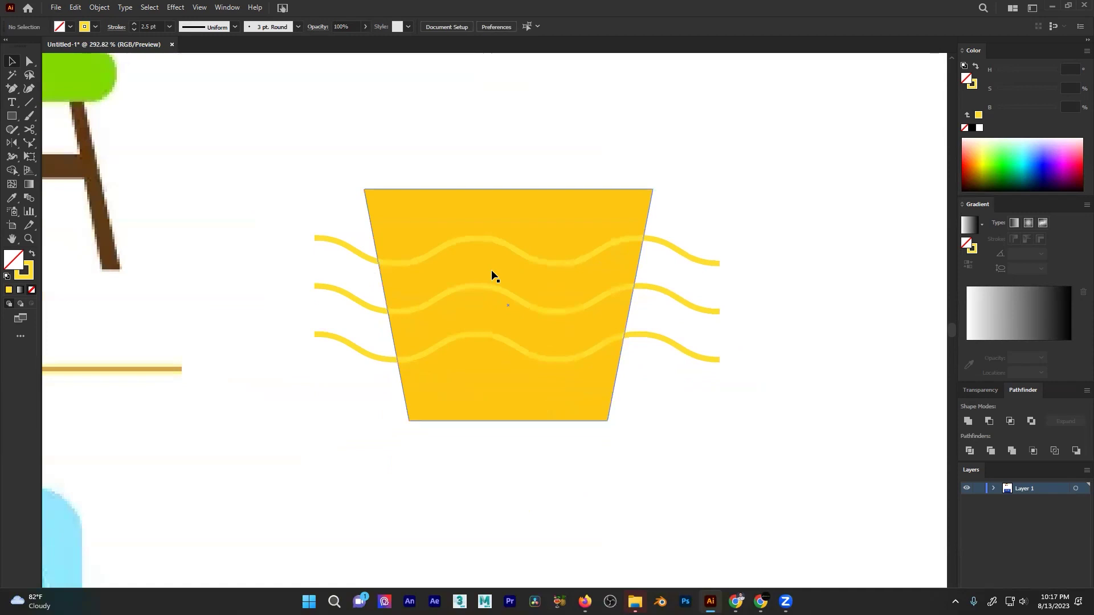
mouse_move(762, 231)
mouse_down()
mouse_move(655, 403)
mouse_move(653, 390)
mouse_up()
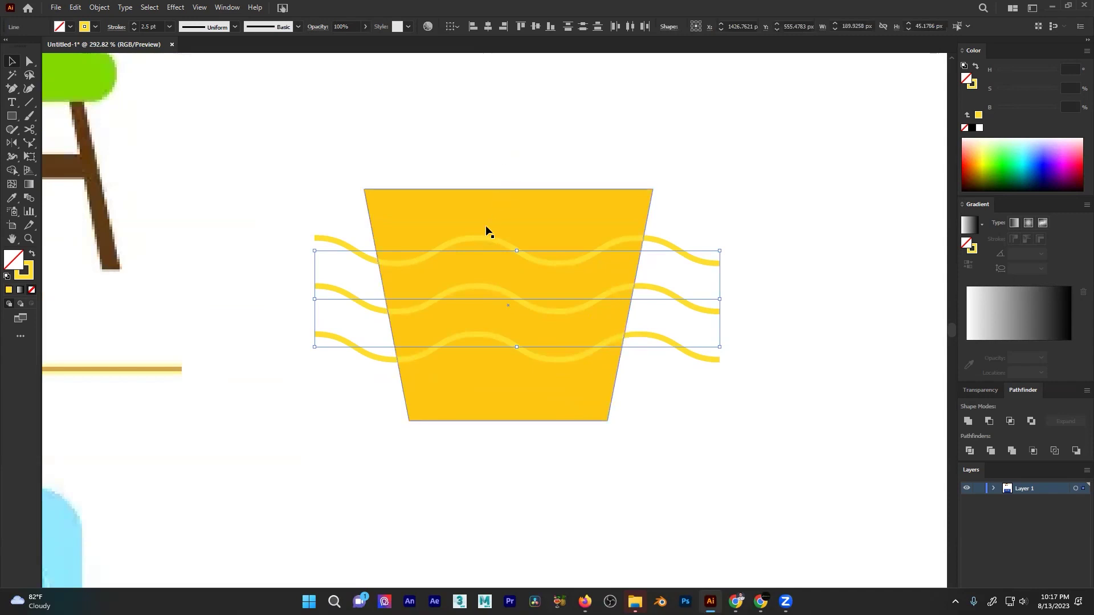
click(101, 9)
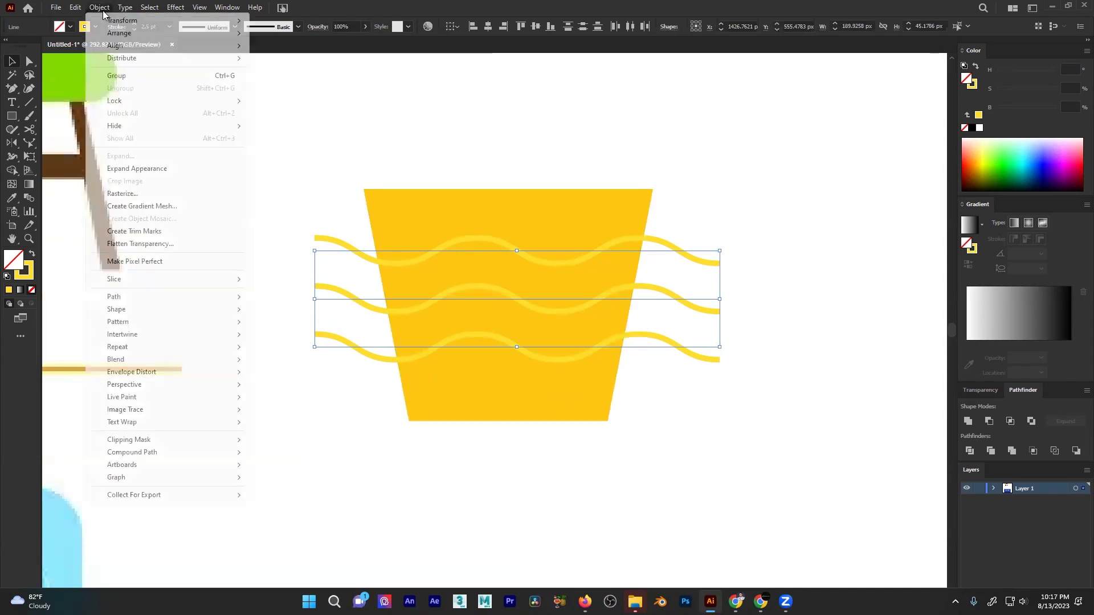
click(146, 169)
click(120, 156)
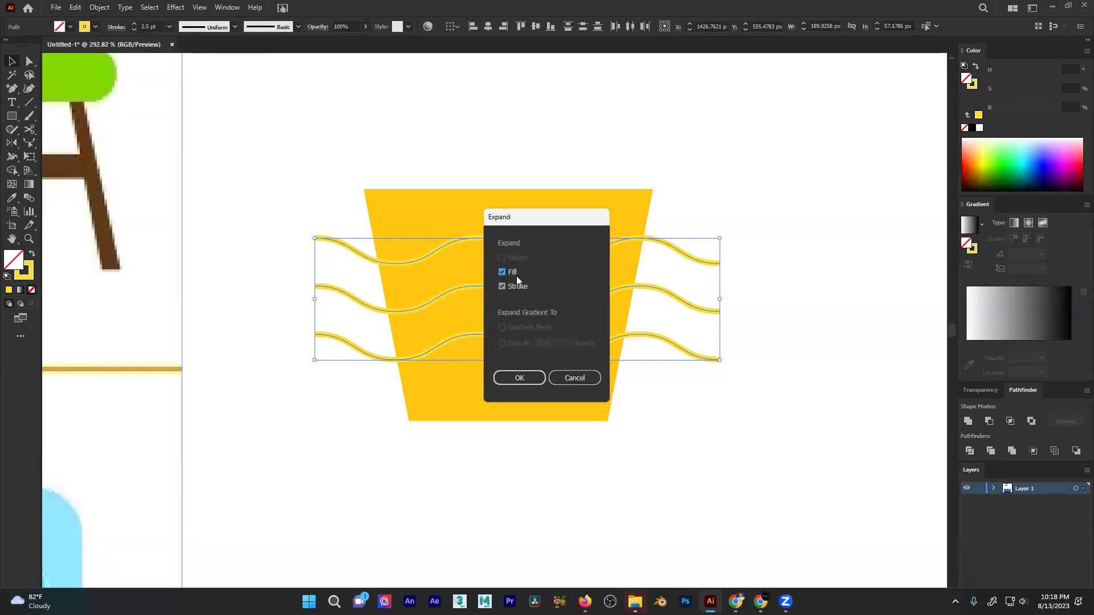
click(515, 376)
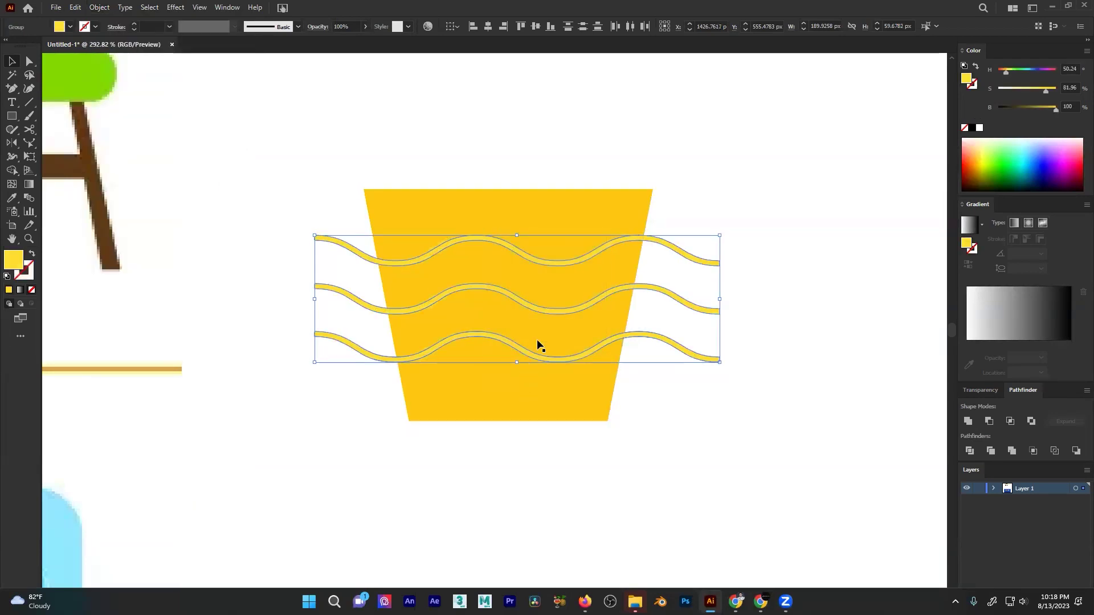
click(708, 183)
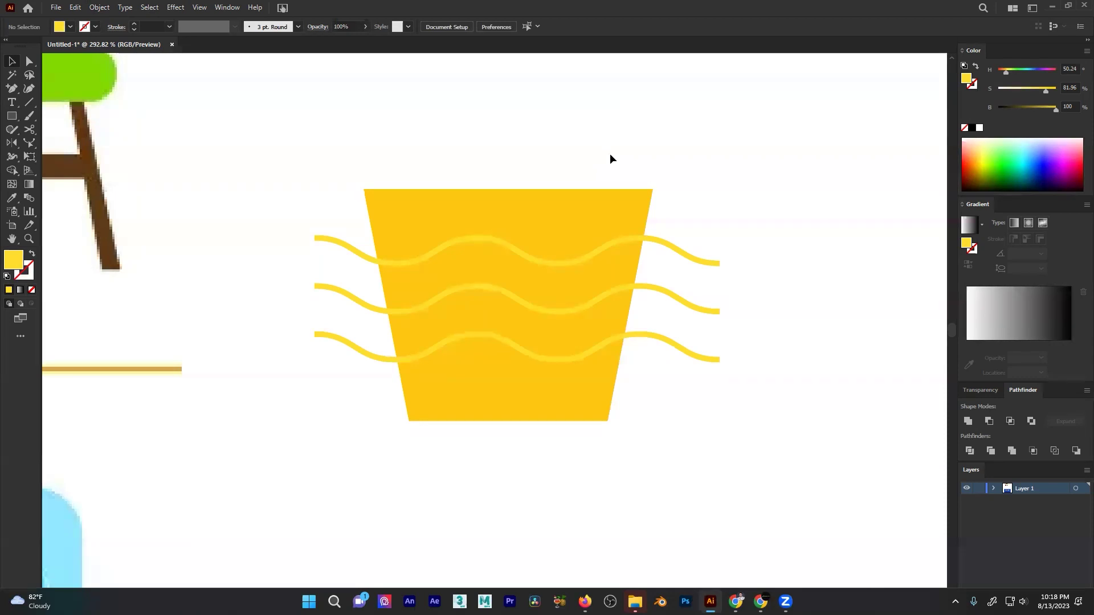
key(ctrl+z)
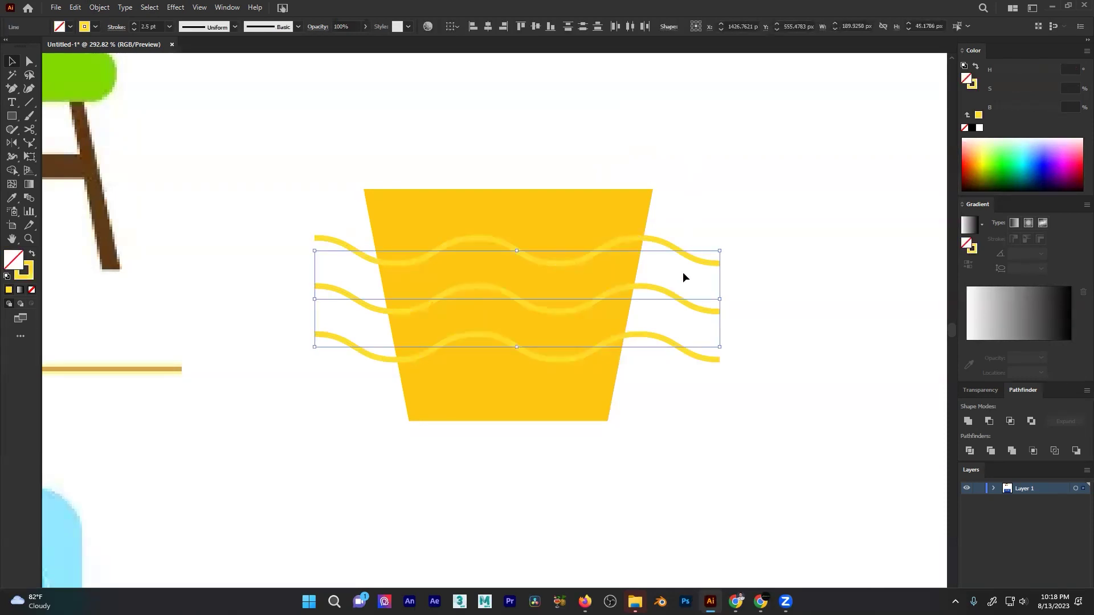
- Expand the appearance of the three wavy stripes and convert their fill and stroke into filled shapes
click(104, 9)
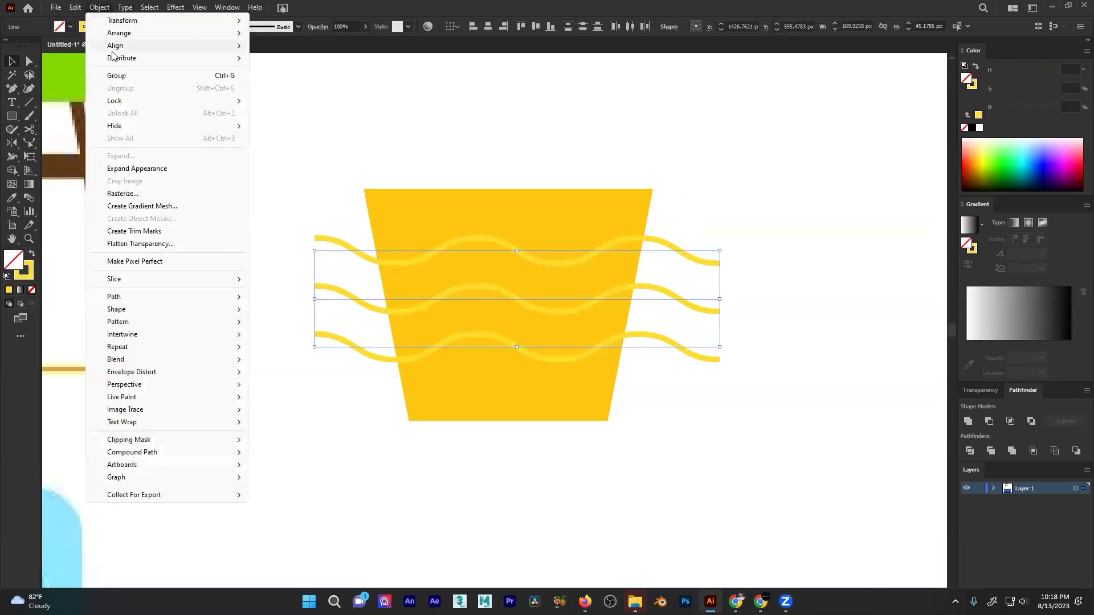
click(129, 168)
click(101, 8)
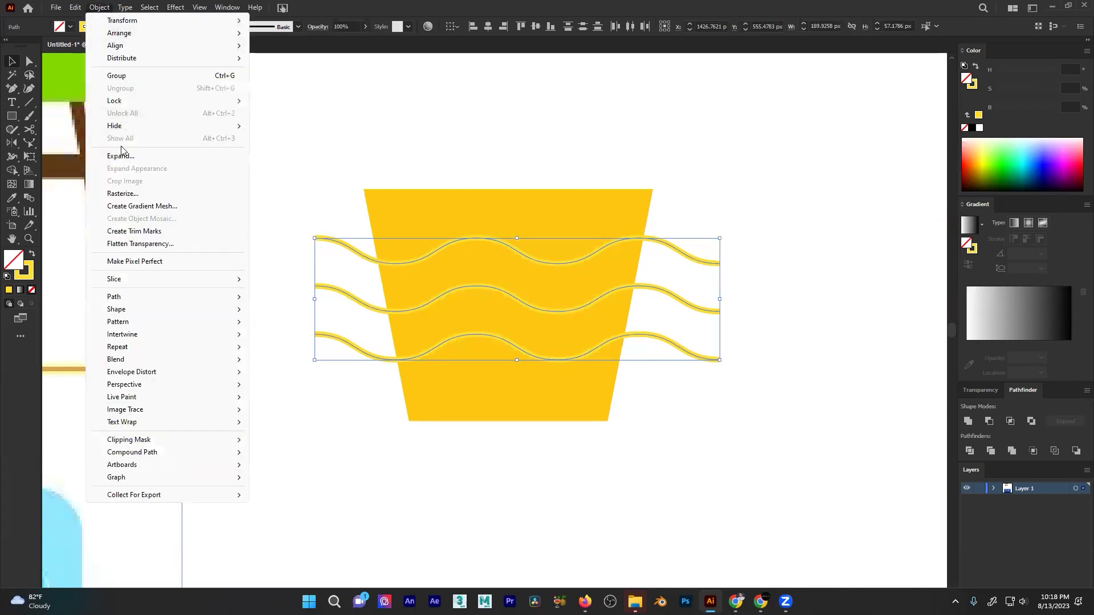
click(121, 156)
click(519, 377)
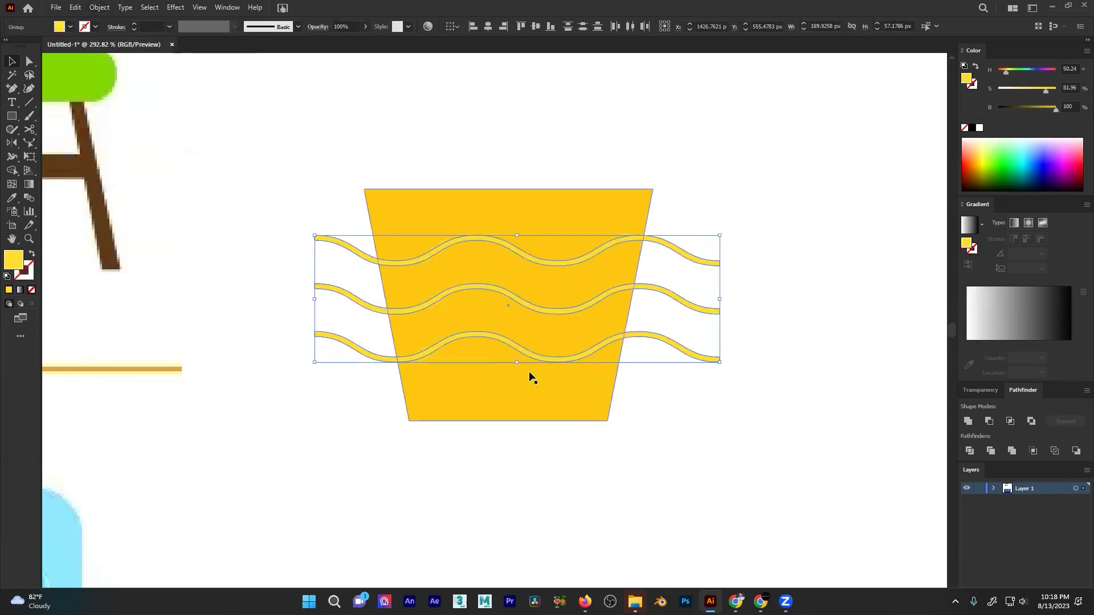
- Try trimming the stripe ends outside the basket with the Shape Builder tool, and undo the trimming
drag(704, 136, 373, 493)
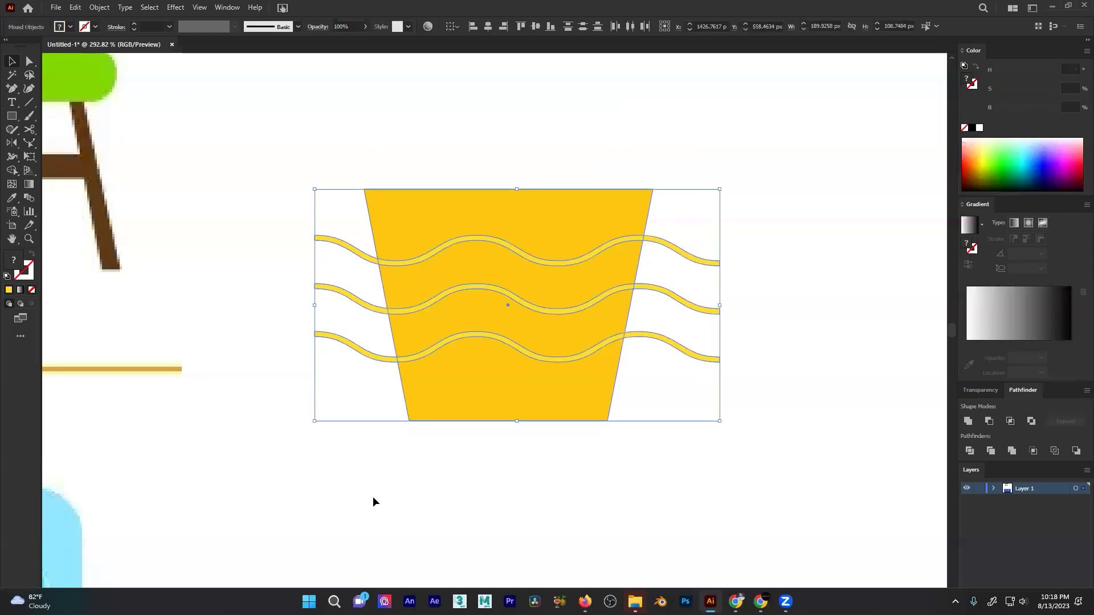
click(13, 172)
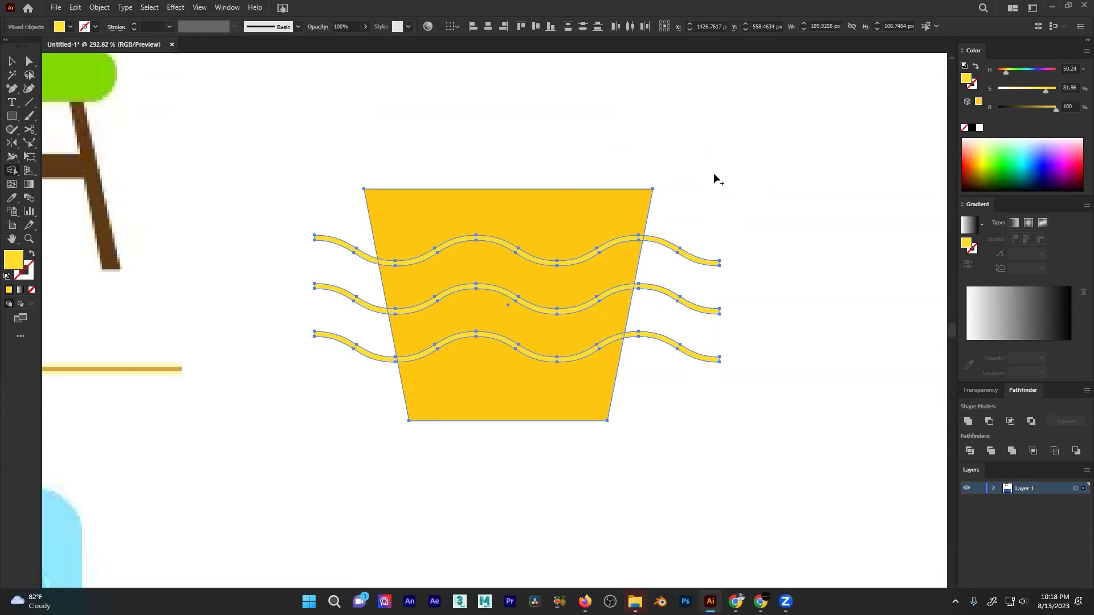
click(9, 61)
drag(361, 136, 676, 471)
click(16, 173)
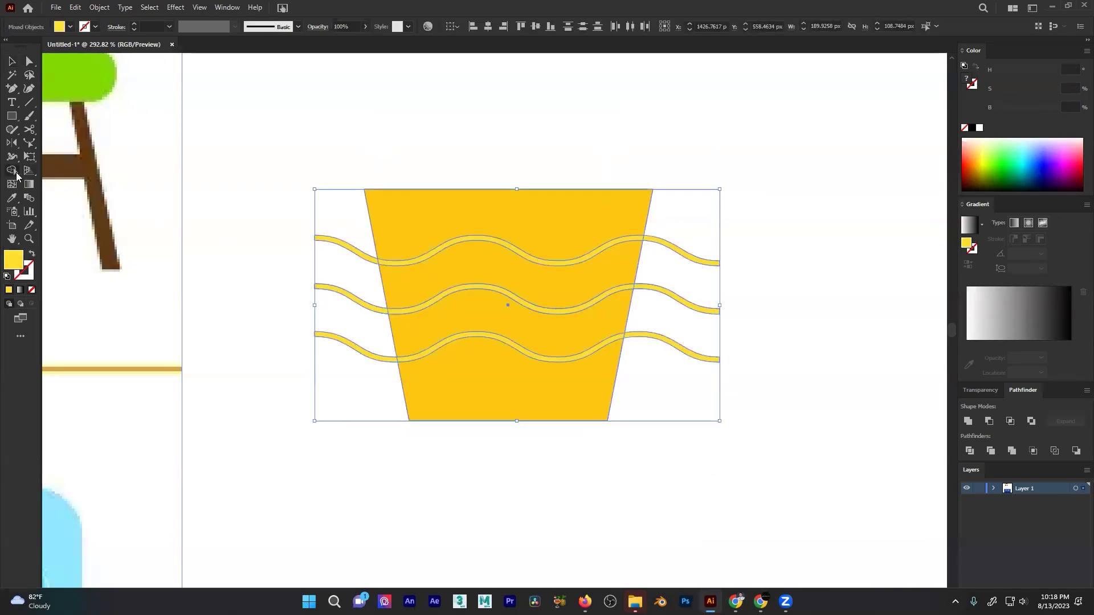
click(13, 171)
drag(695, 234, 662, 404)
mouse_move(342, 214)
mouse_down()
mouse_move(365, 341)
mouse_move(367, 459)
mouse_up()
key(a)
click(727, 399)
mouse_move(694, 346)
mouse_down()
mouse_move(544, 428)
mouse_move(500, 436)
mouse_up()
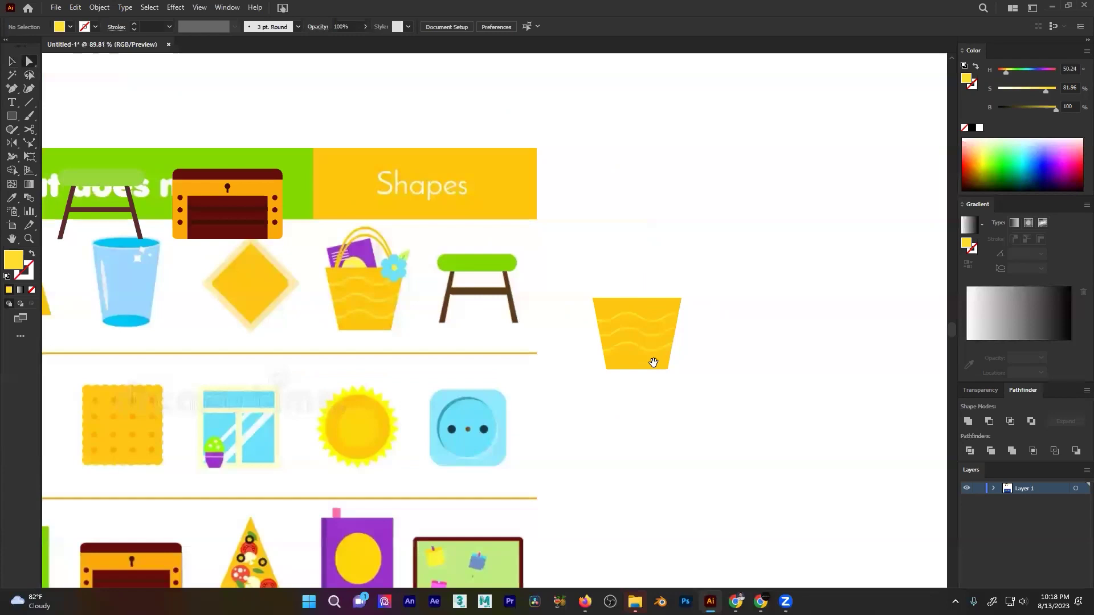
drag(695, 360, 774, 354)
scroll(774, 353, up, 3)
key(ctrl+a)
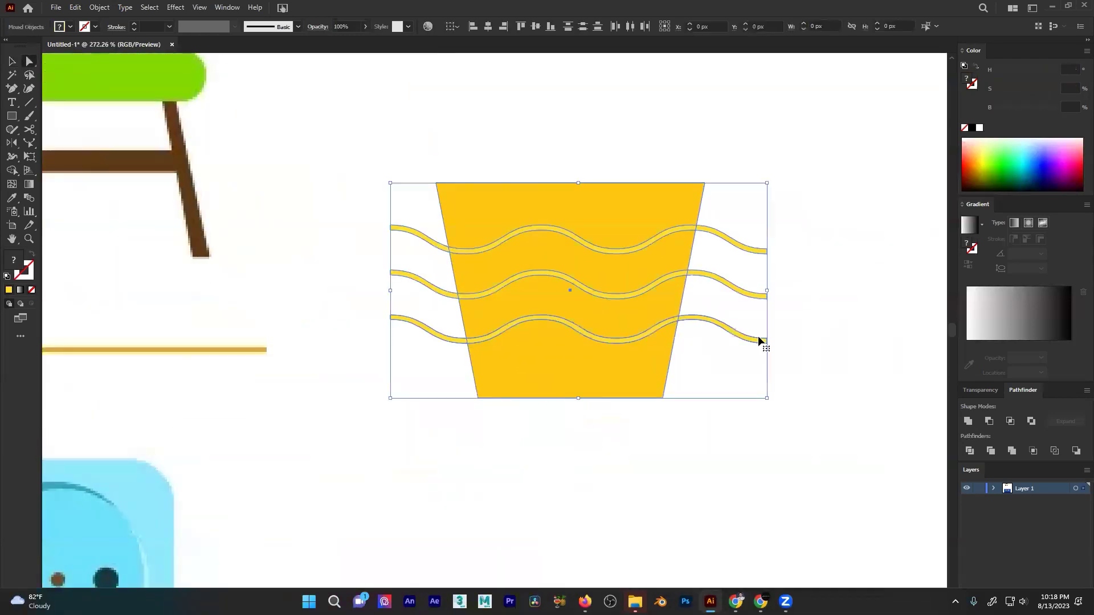
- Move the wavy stripe group about 7 px left and 7 px down to match the reference basket
key(v)
click(807, 220)
drag(741, 297, 707, 282)
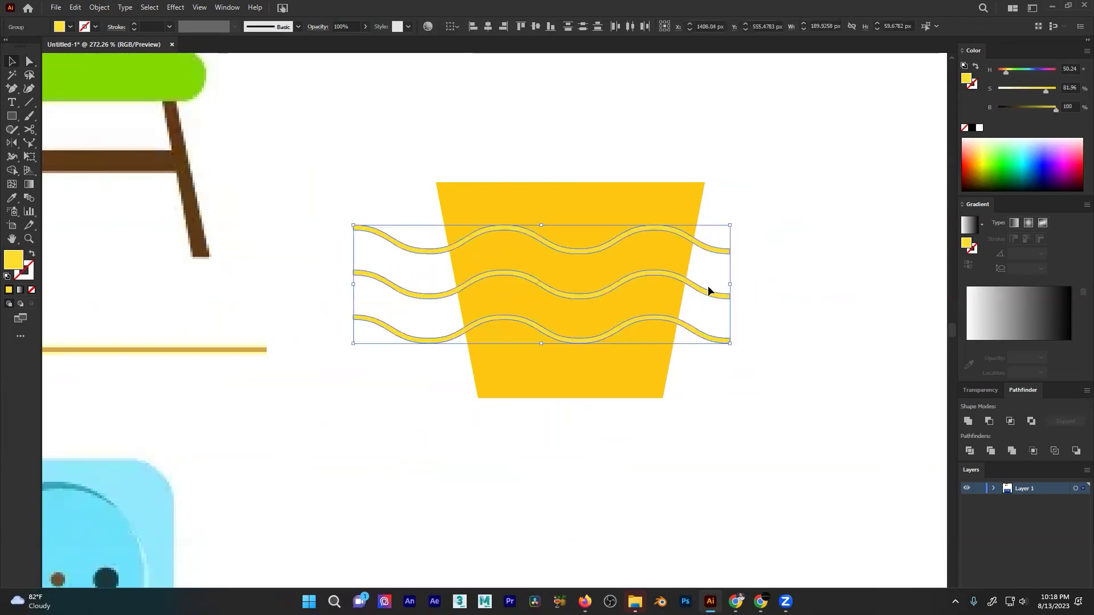
scroll(724, 288, down, 2)
scroll(753, 293, up, 3)
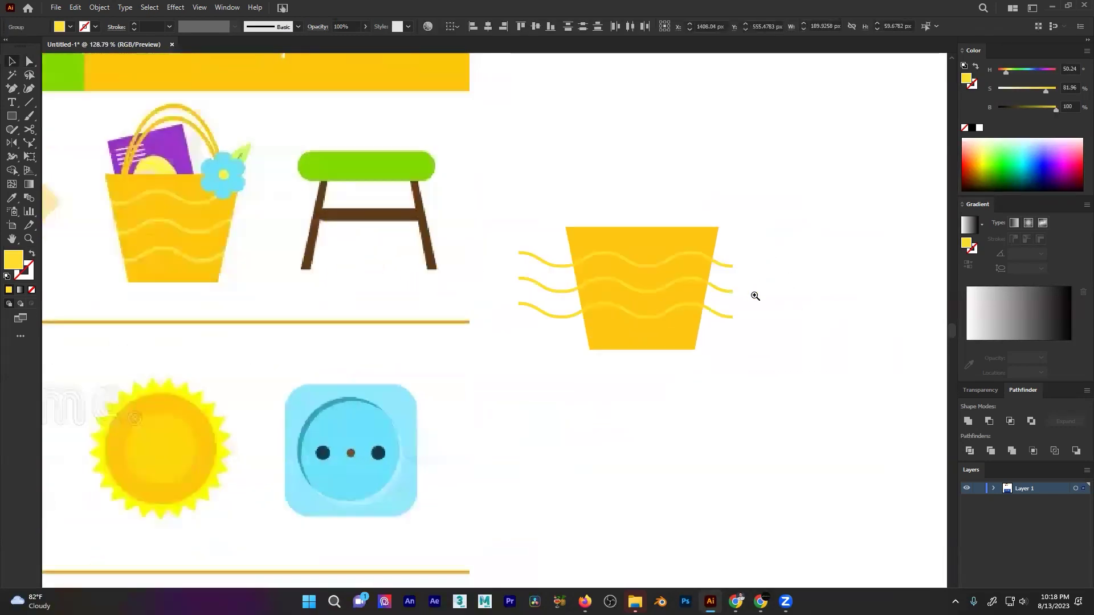
- Select the basket and stripes and remove the stripe ends outside both basket sides with the Shape Builder tool
drag(731, 278, 512, 404)
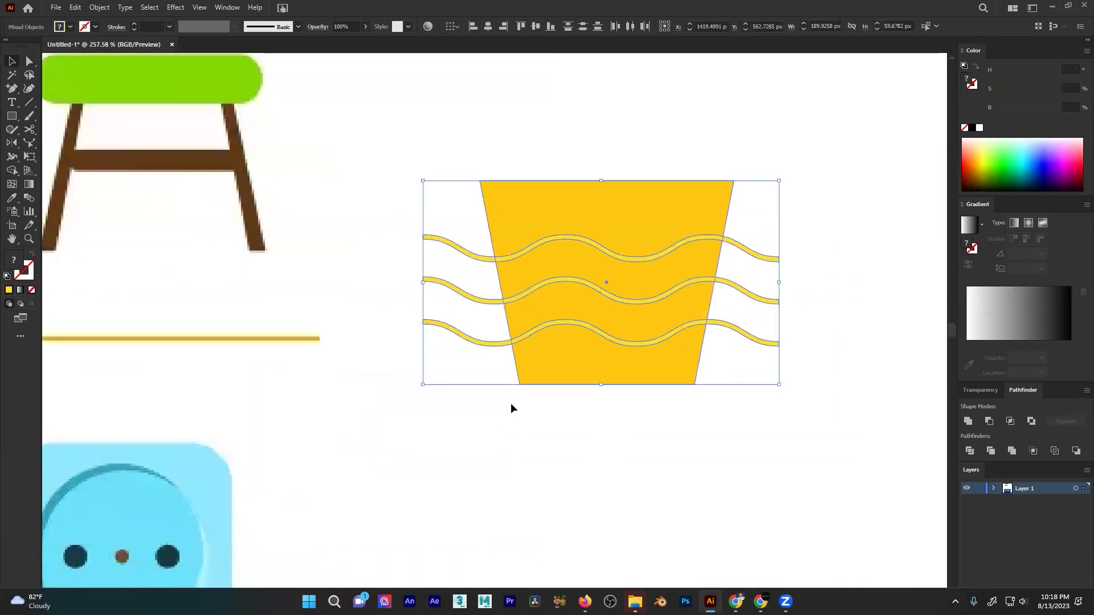
key(shift+m)
alt+drag(764, 254, 696, 392)
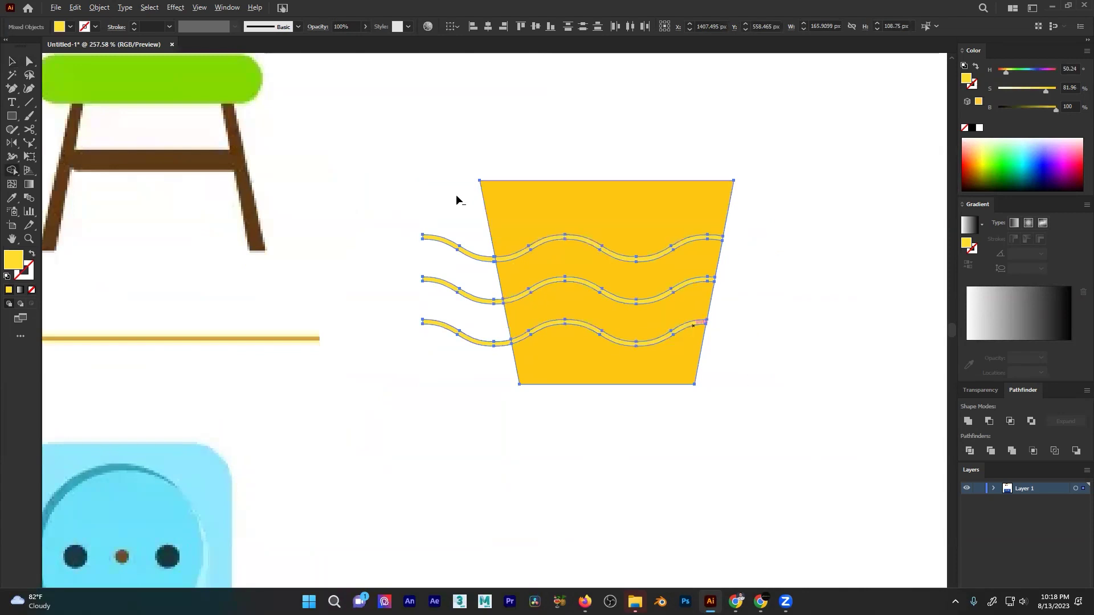
alt+drag(456, 196, 480, 474)
key(a)
click(483, 460)
ctrl+drag(667, 348, 393, 345)
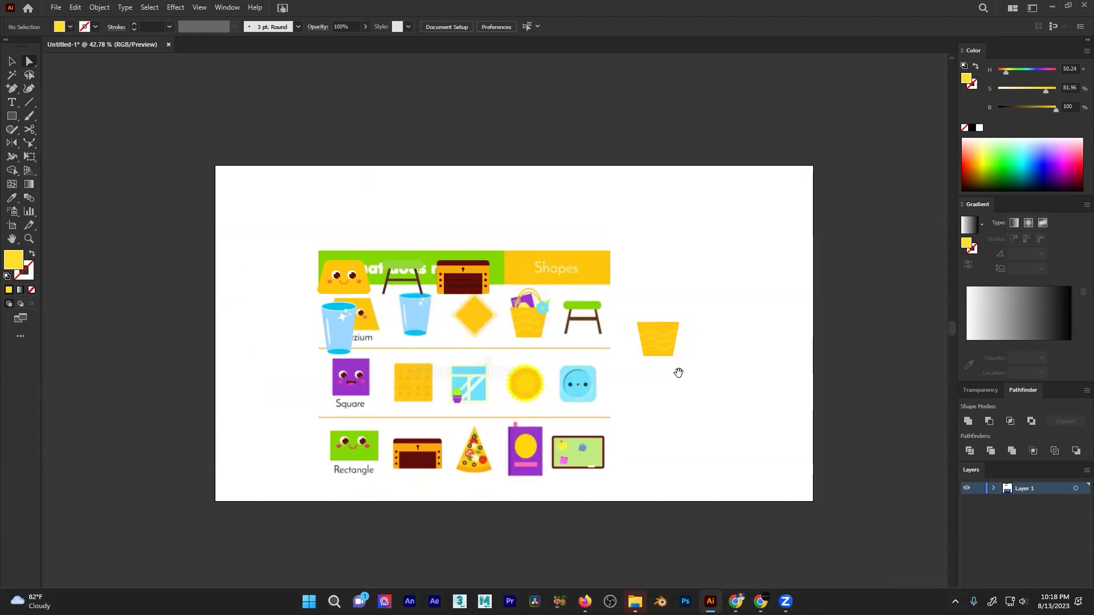
- Pick up the basket's yellow and set it as a 2 pt stroke with no fill for new shapes
scroll(671, 347, up, 12)
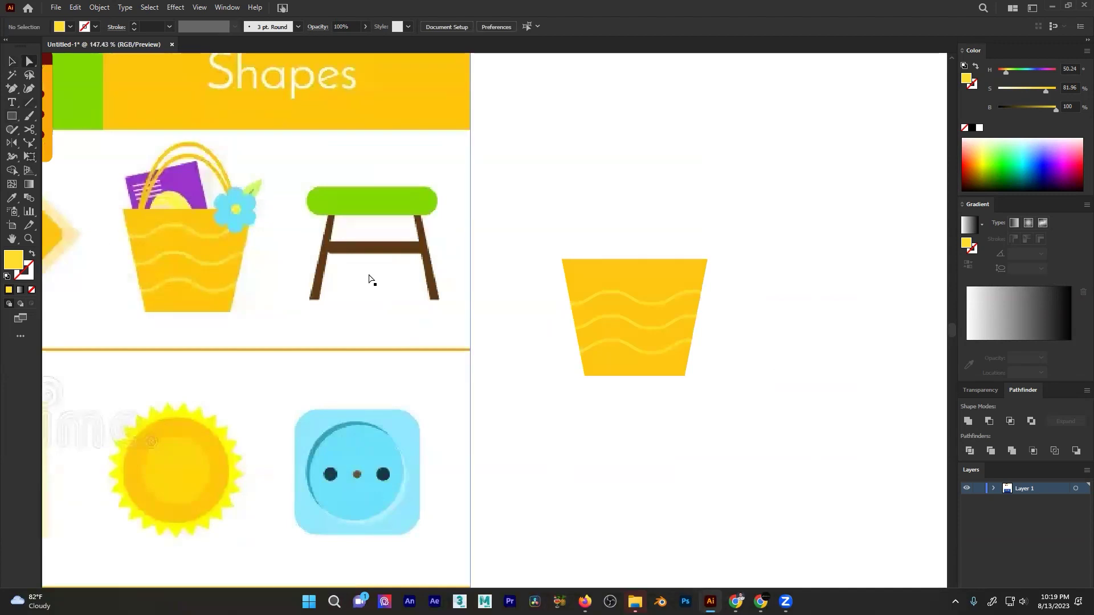
click(582, 291)
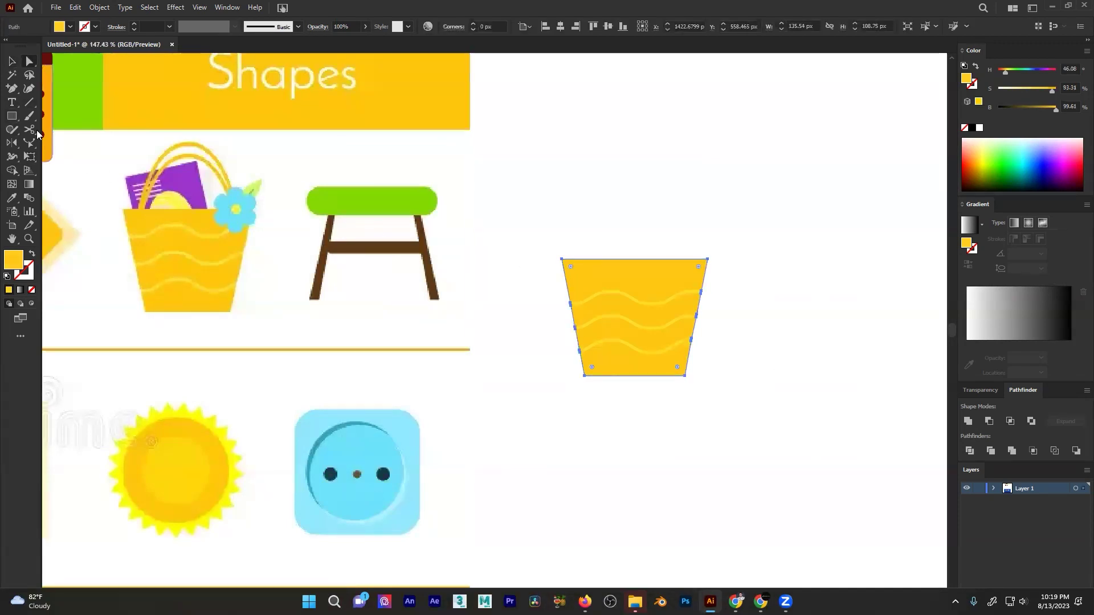
drag(15, 120, 56, 143)
click(32, 256)
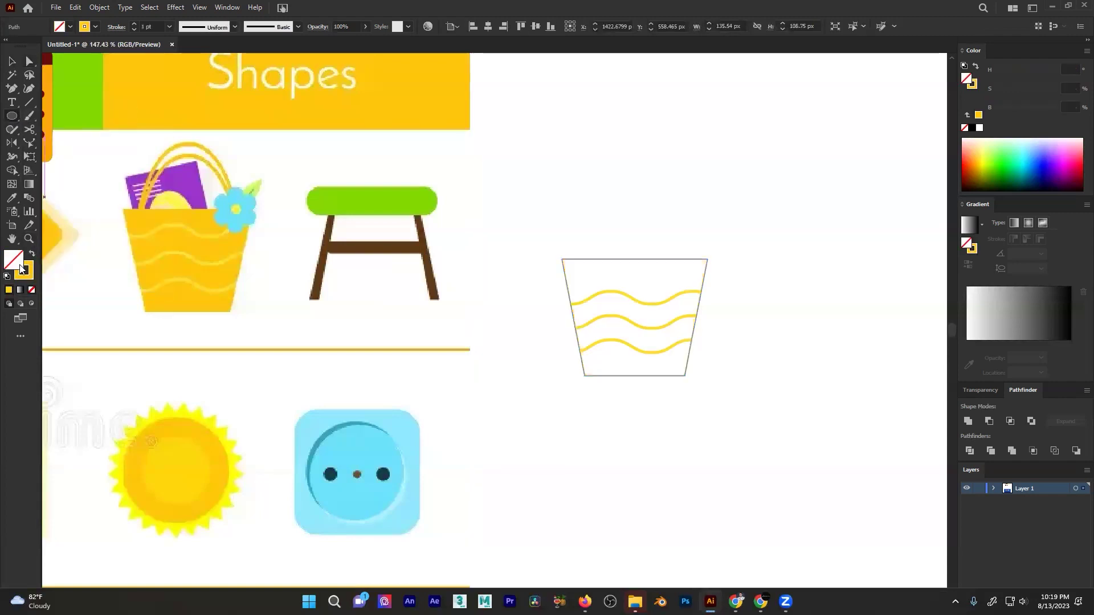
key(ctrl+z)
key(a)
click(655, 223)
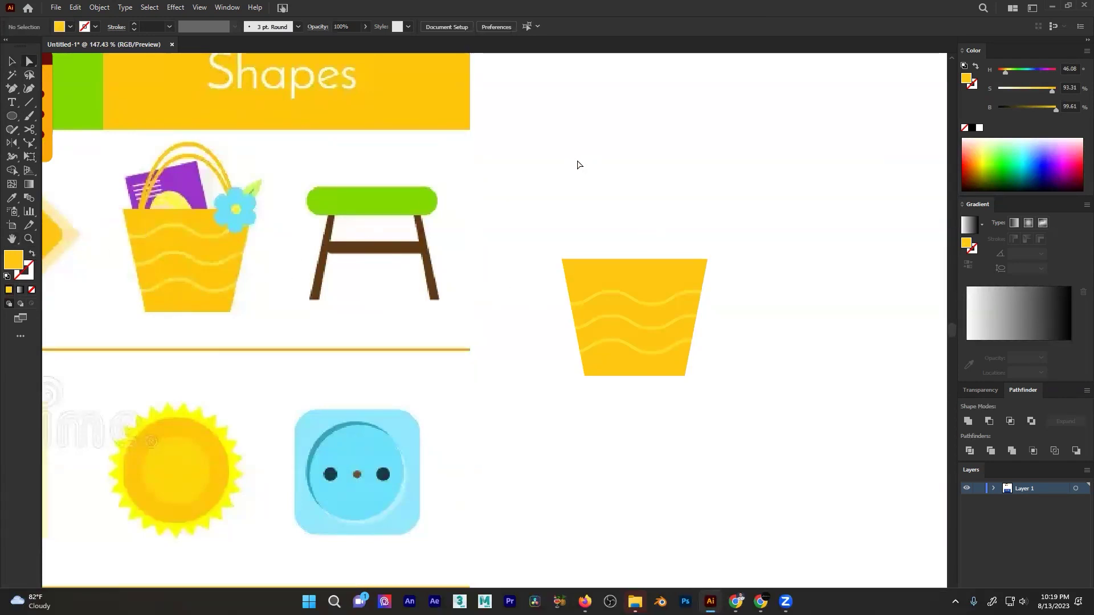
click(31, 256)
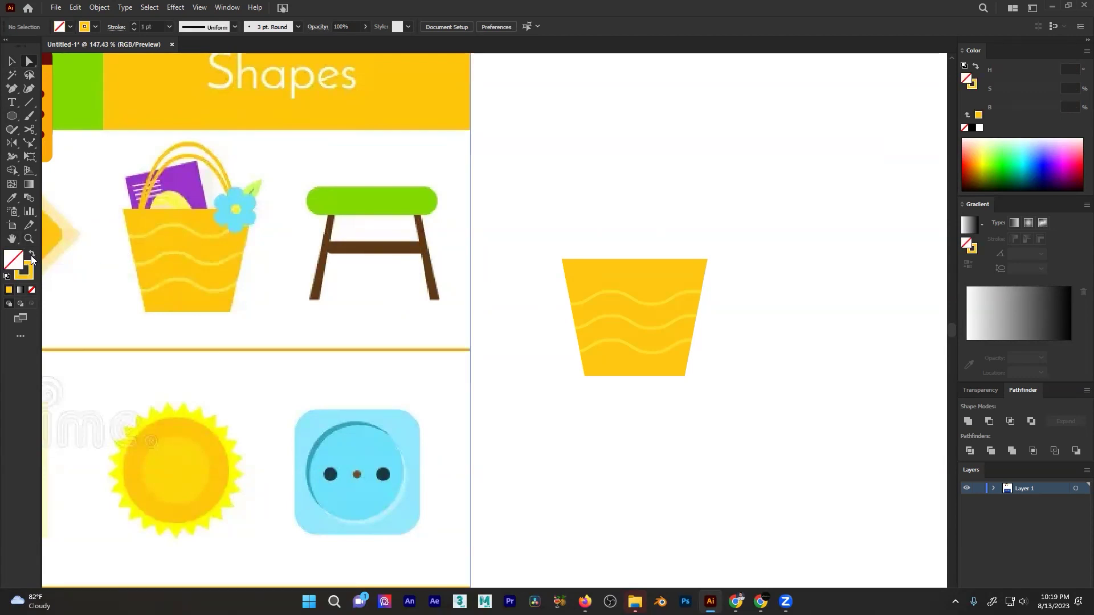
click(134, 23)
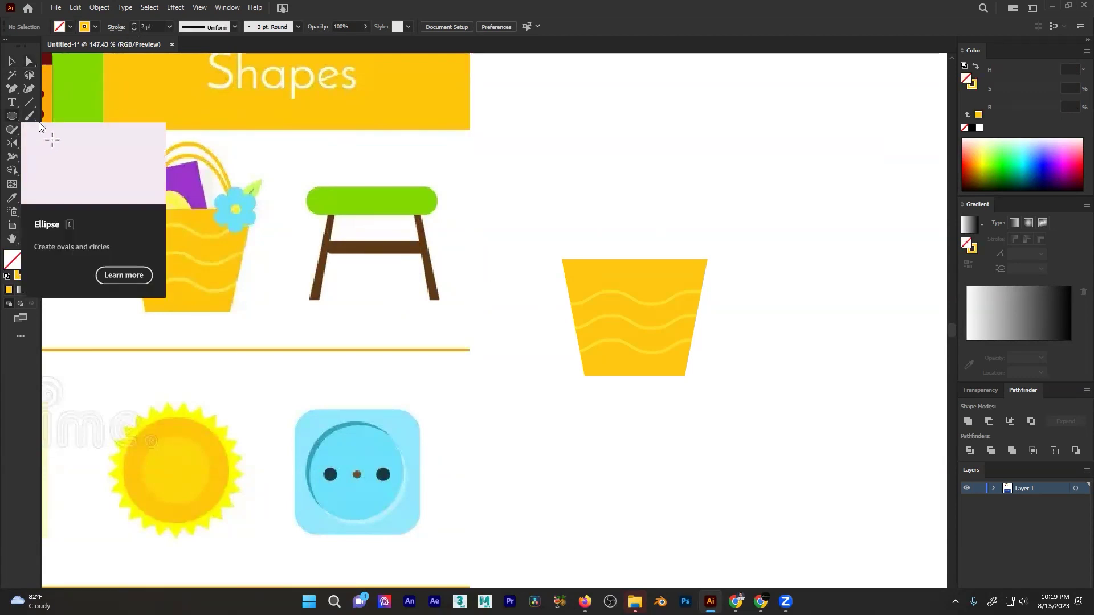
- Draw an ellipse about 101 px by 117 px over the basket's upper half as the handle, with a 4 pt stroke
drag(587, 328, 680, 241)
key(v)
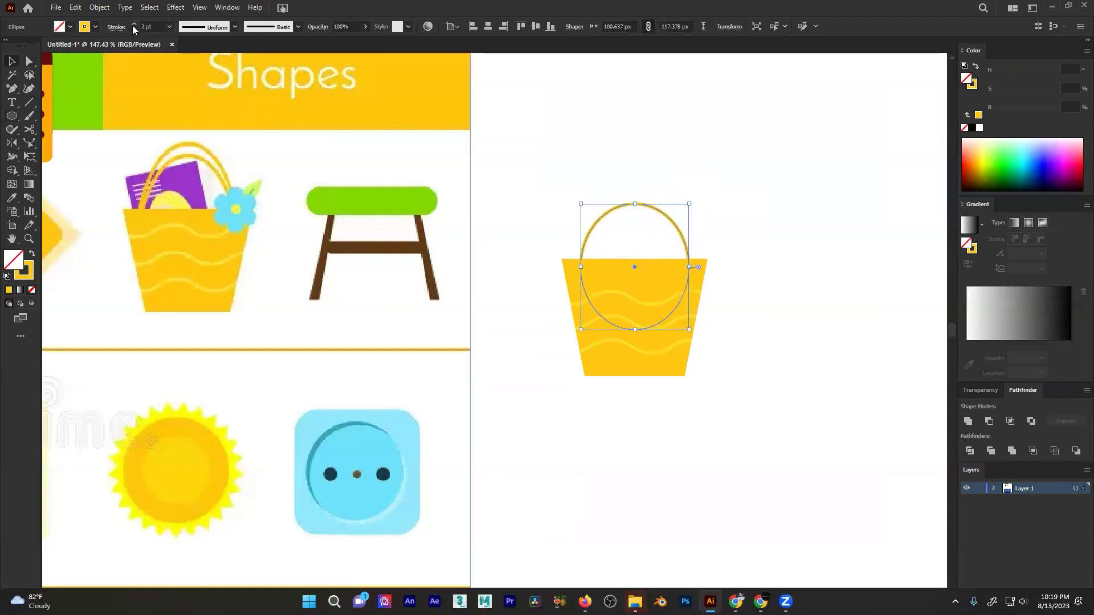
click(134, 24)
- Narrow the handle ellipse and lower its top edge to about 88 px by 107 px
drag(581, 267, 589, 269)
click(736, 190)
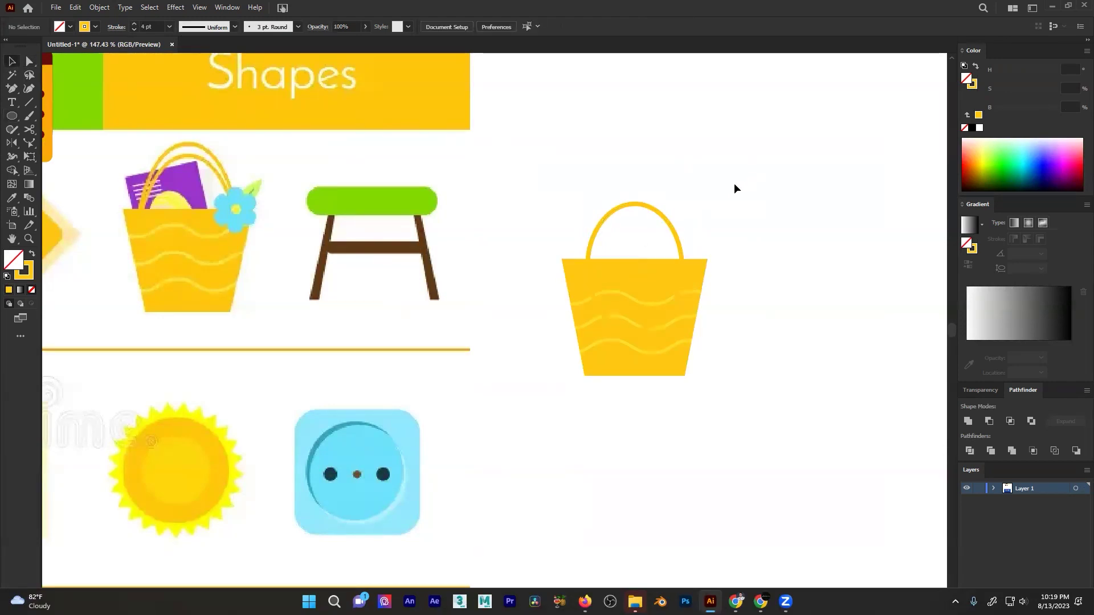
drag(677, 235, 680, 243)
drag(636, 204, 636, 214)
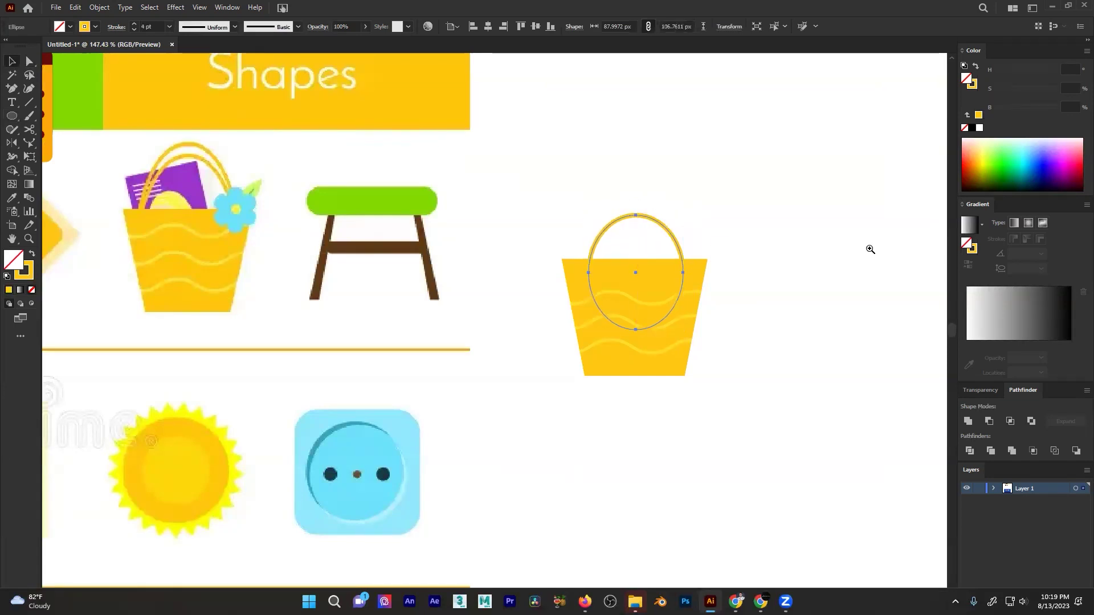
- Move the handle ellipse slightly down over the basket for a shallower arc above the rim, and select the basket body
drag(687, 303, 870, 248)
drag(661, 288, 747, 254)
scroll(659, 258, down, 6)
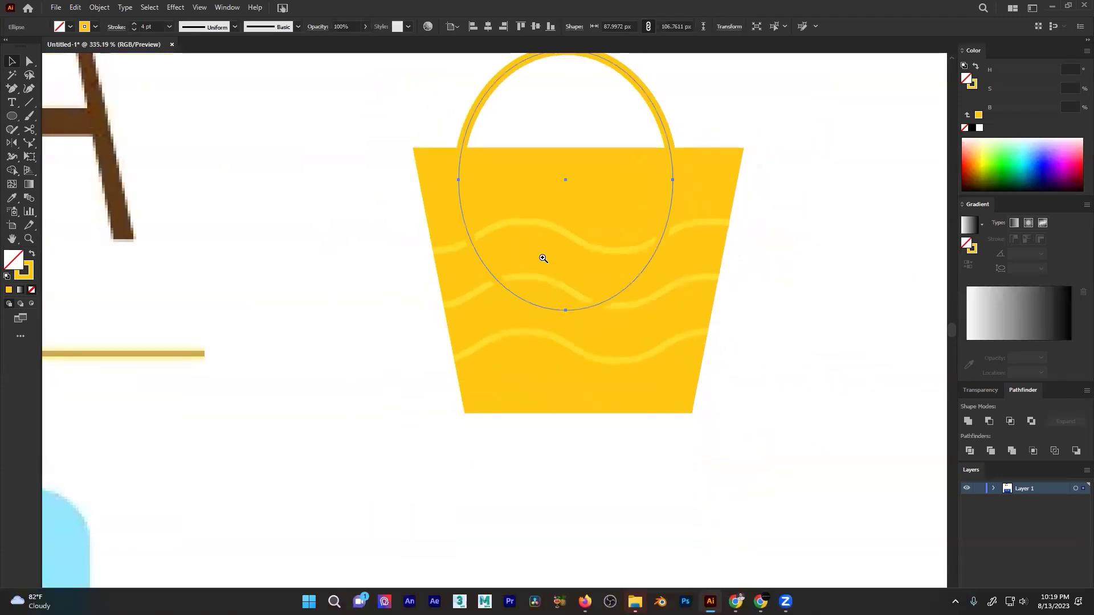
drag(682, 151, 568, 233)
click(568, 200)
click(600, 202)
click(630, 237)
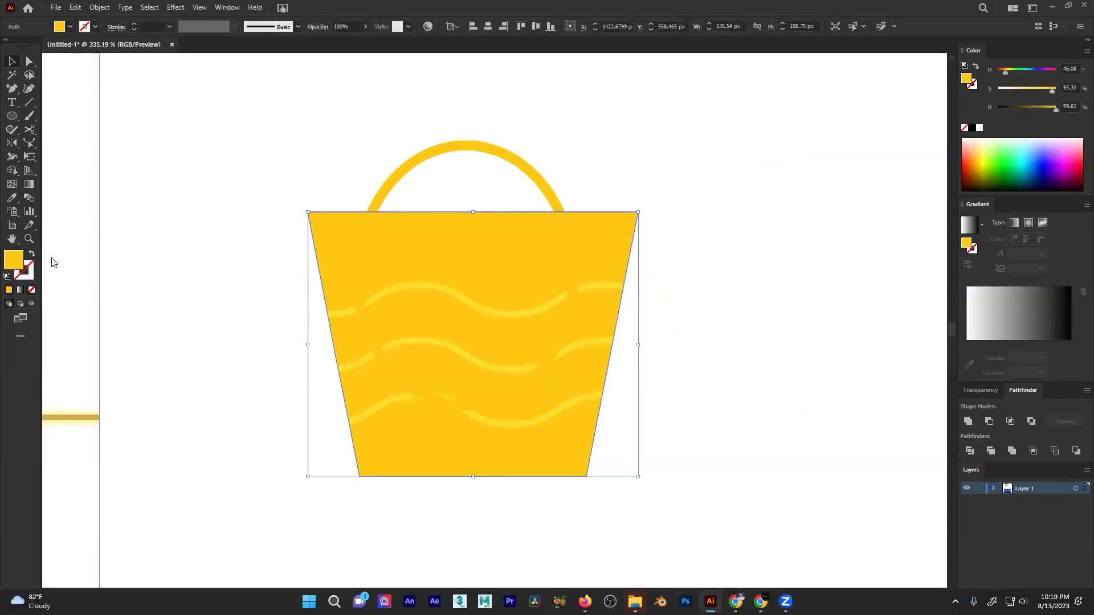
- Fill the bag's body with a blue-violet colour
double_click(17, 261)
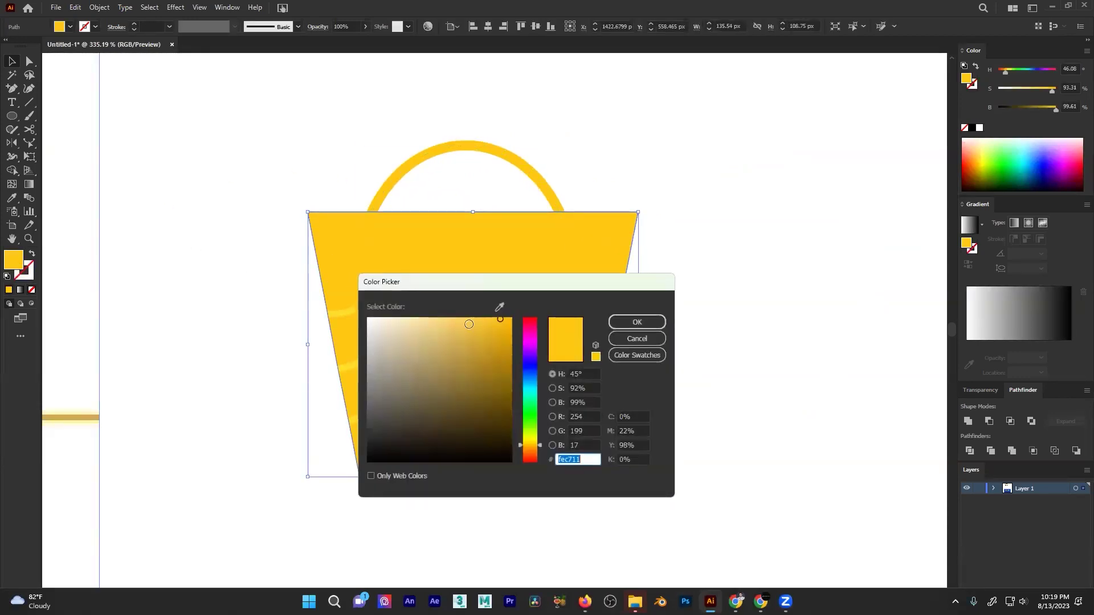
click(531, 361)
click(490, 351)
click(615, 325)
click(716, 289)
- Move the handle ellipse up so it rises above the bag, and send it behind the bag's body
drag(572, 254, 602, 295)
click(669, 302)
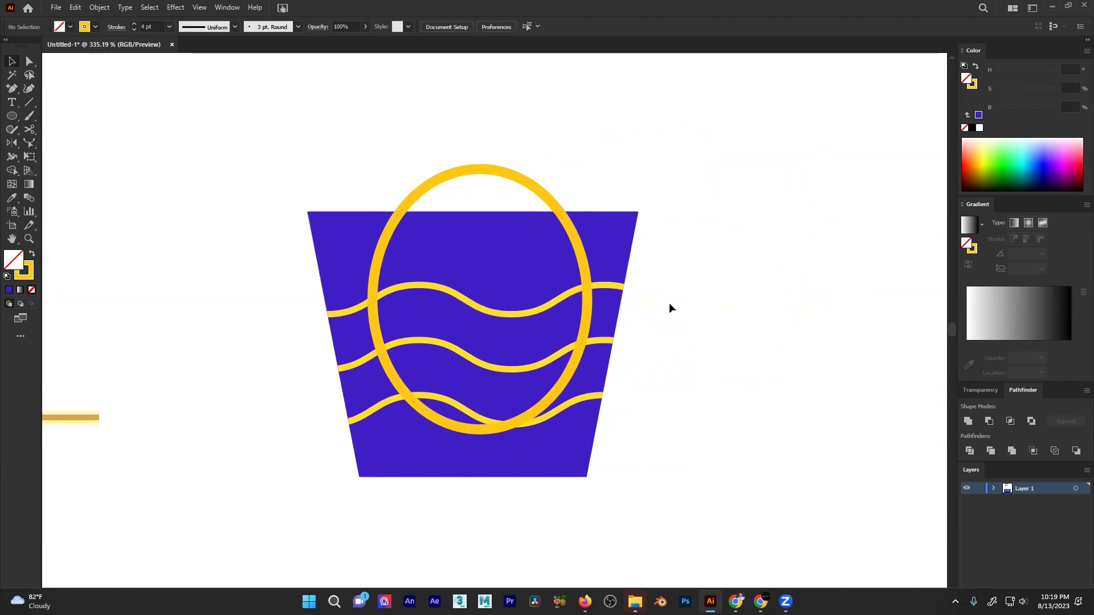
drag(582, 265, 573, 188)
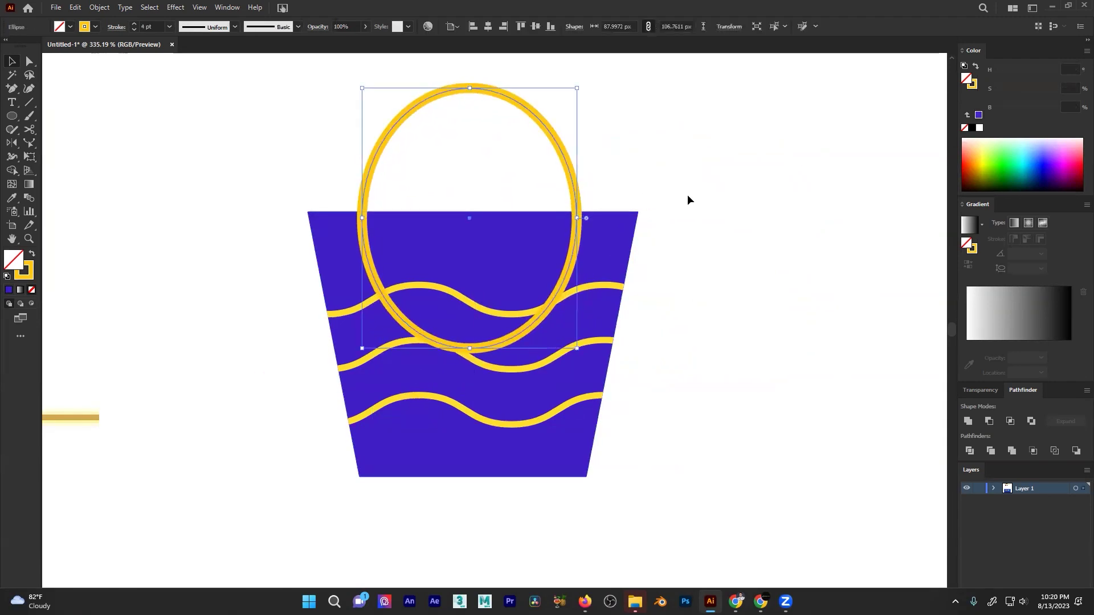
key(ctrl+shift+b)
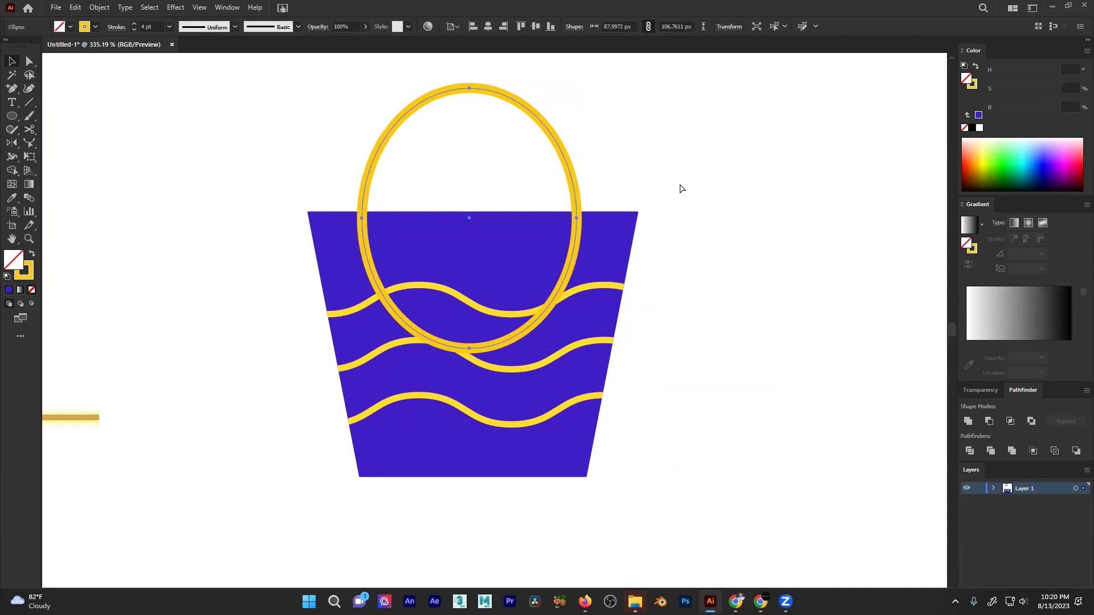
key(ctrl+shift+bracketleft)
key(ctrl+shift+b)
click(682, 178)
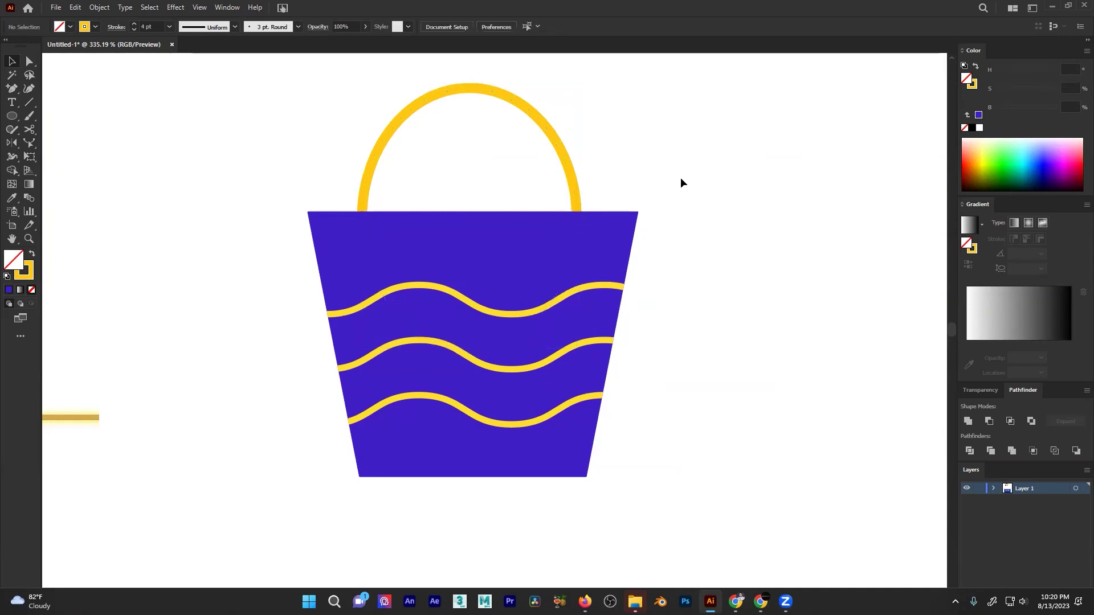
- Try bringing the handle ellipse to the front of the bag, and undo the last move and arrangement changes
drag(638, 147, 482, 196)
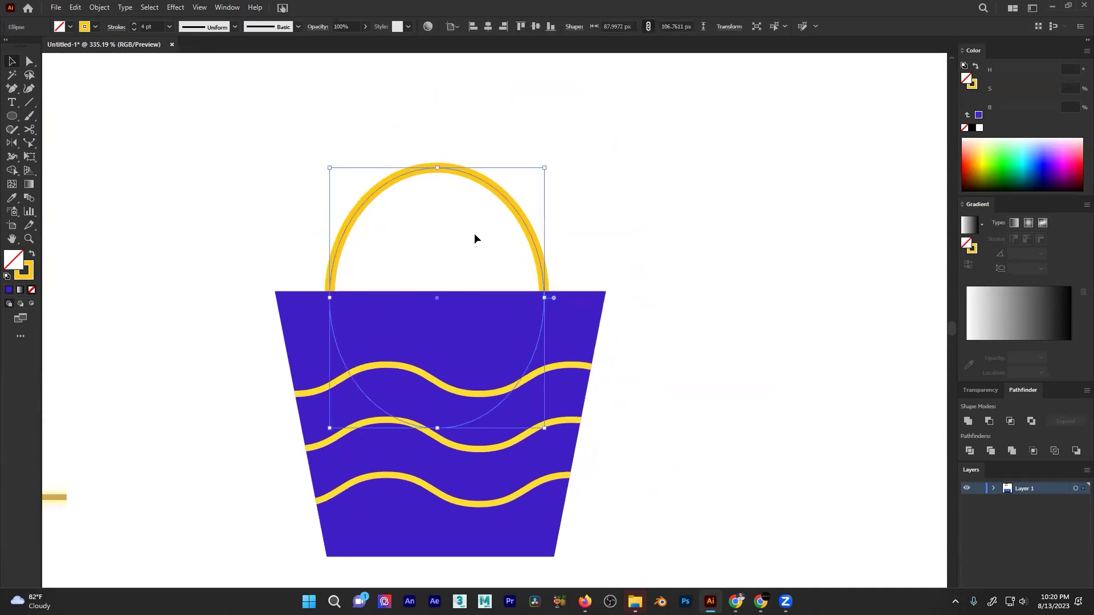
key(ctrl+shift+bracketright)
key(ctrl+shift+b)
key(ctrl+shift+b)
key(ctrl+z)
key(ctrl+z)
key(ctrl+z)
key(ctrl+z)
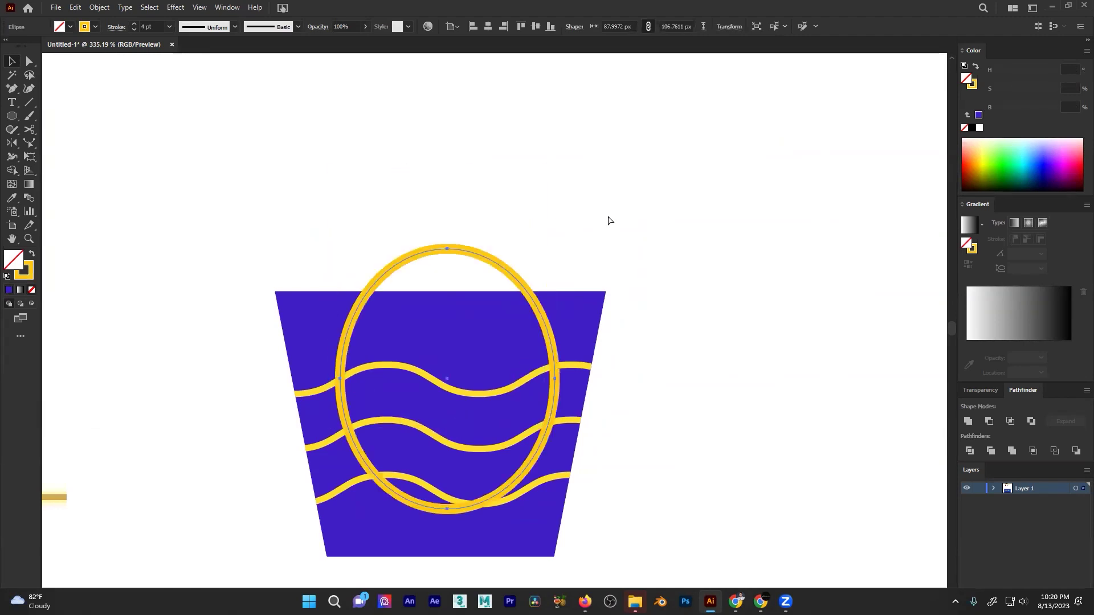
- Redo the undone move and arrangement changes on the handle ellipse
key(ctrl+shift+z)
key(ctrl+shift+z)
key(ctrl+shift+z)
key(ctrl+shift+z)
key(ctrl+shift+z)
- Narrow the bag's handle ellipse to about 82 px wide and set its stroke to 3 pt
drag(662, 212, 549, 472)
drag(591, 310, 657, 212)
drag(696, 350, 693, 349)
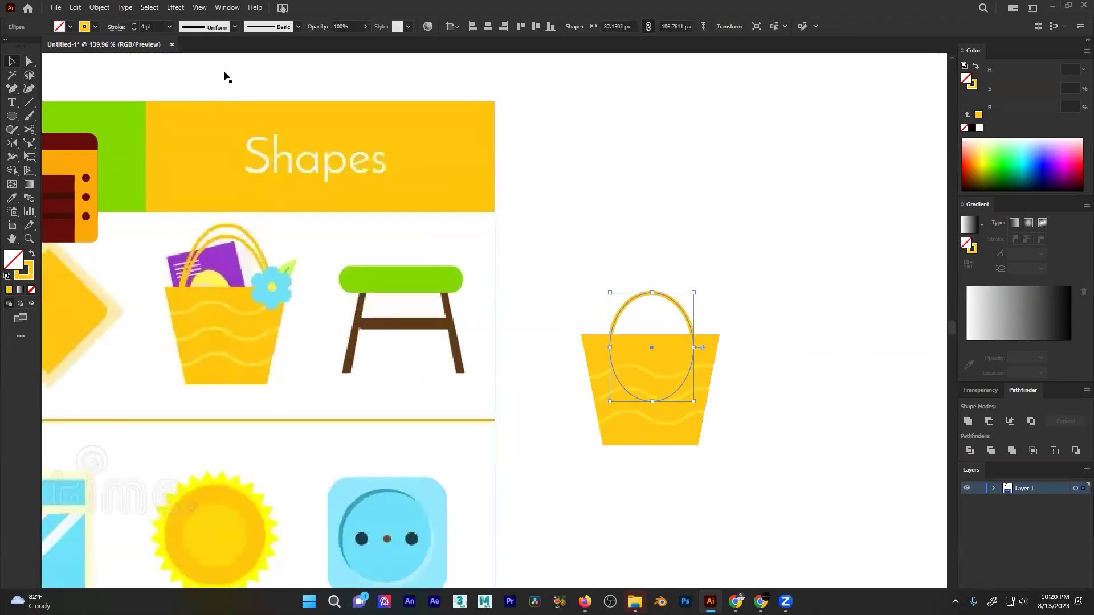
click(664, 193)
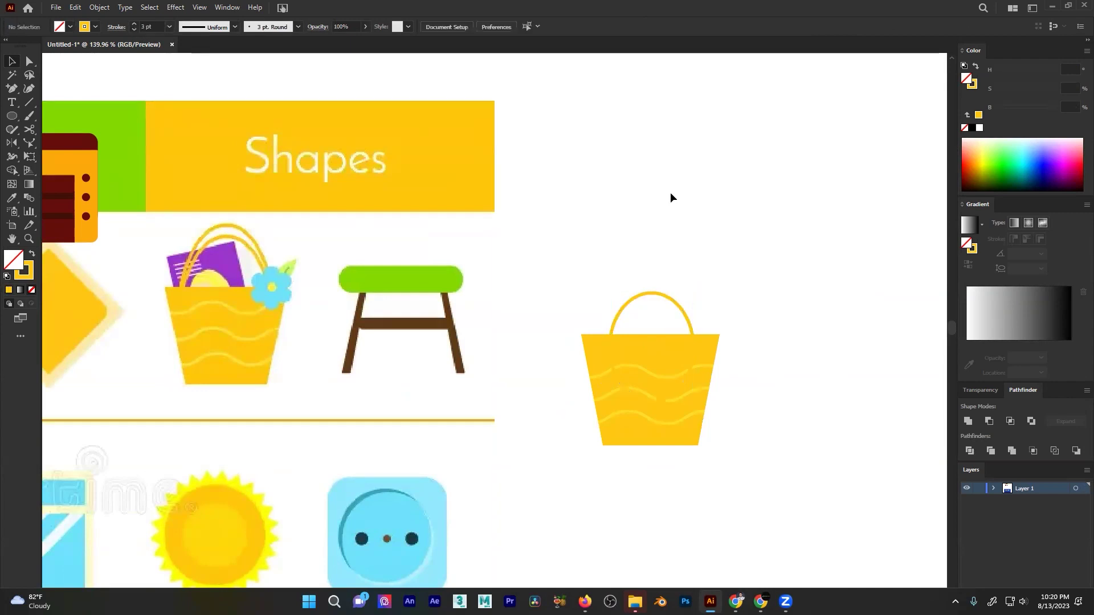
- Move the handle ellipse slightly up and send it to the back, behind the bag's body
drag(676, 304, 678, 302)
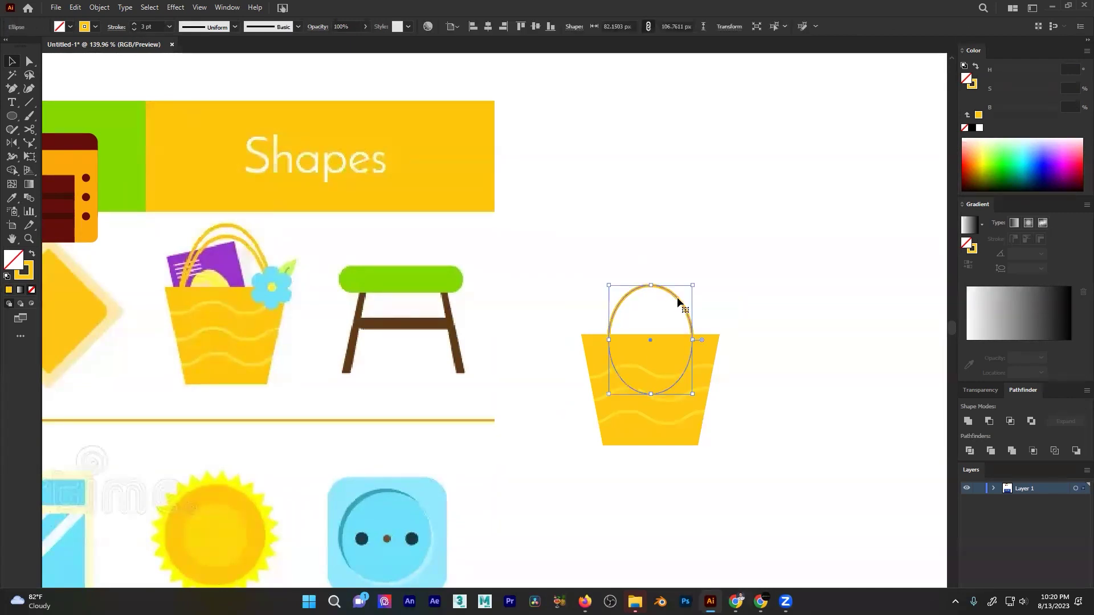
key(ctrl+shift+bracketleft)
click(795, 306)
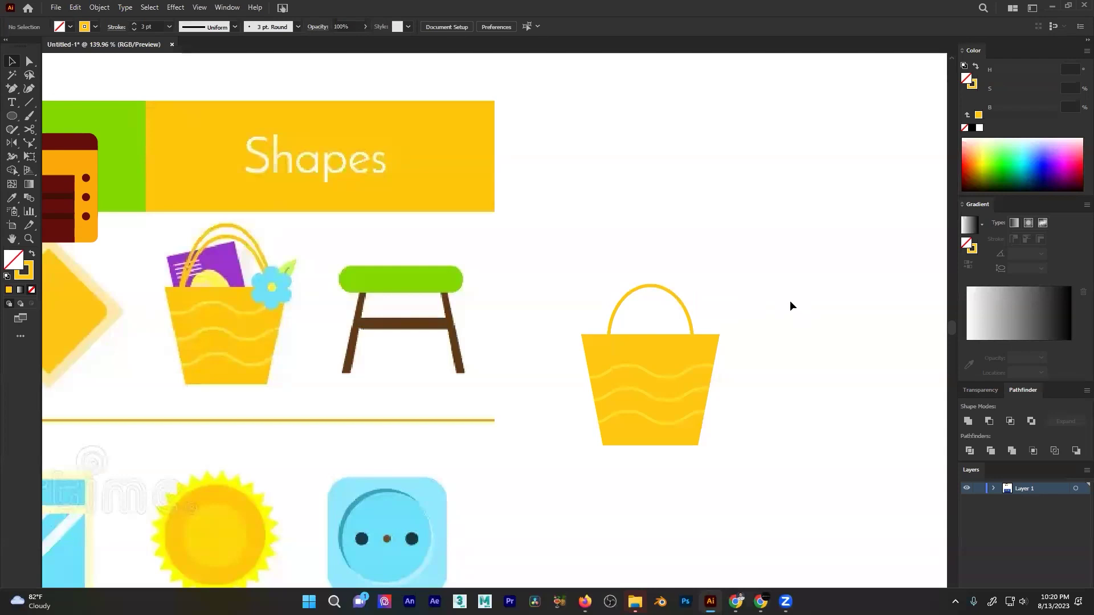
- Copy the handle ellipse and paste the copy in place behind the original
click(673, 293)
drag(678, 299, 678, 299)
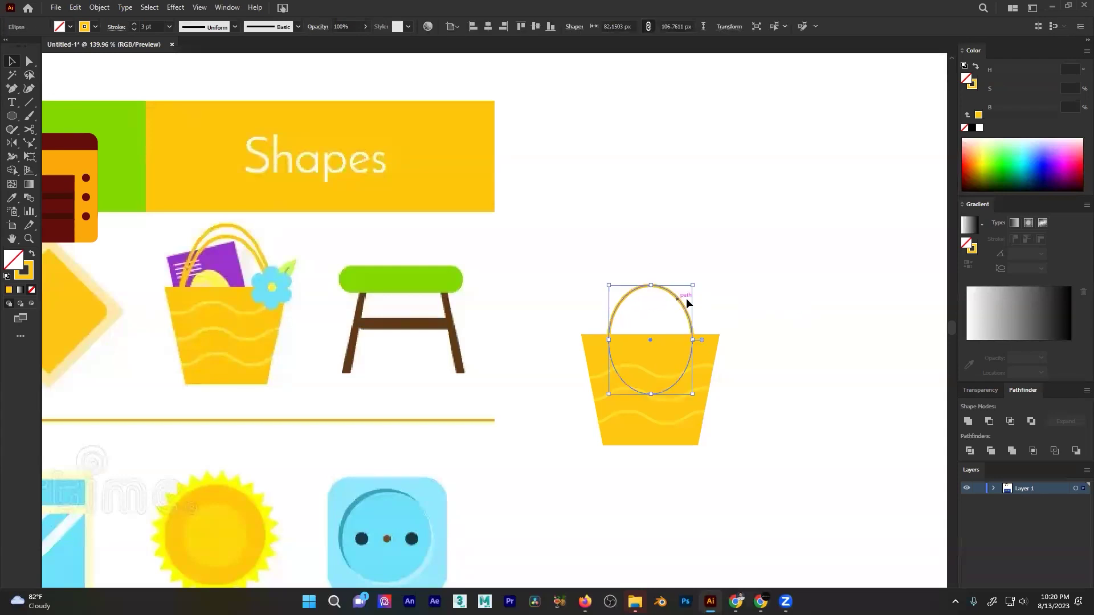
click(710, 289)
click(677, 297)
key(ctrl+c)
key(ctrl+shift+b)
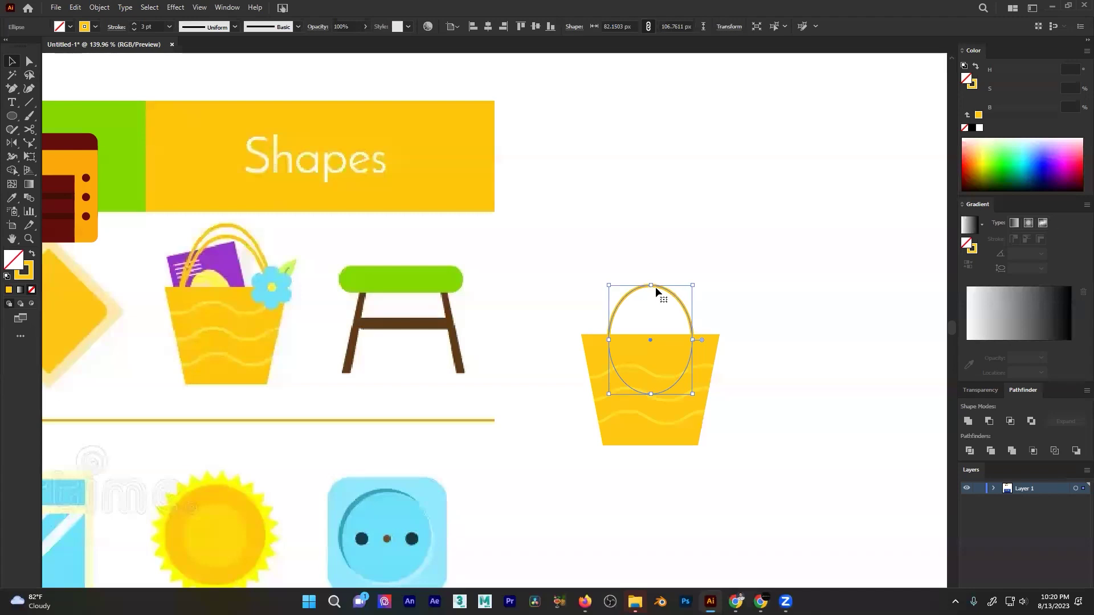
- Enlarge one of the two handle ellipses into a taller outer handle arching above the other
drag(651, 285, 731, 284)
click(769, 278)
click(669, 255)
drag(623, 486, 623, 497)
click(819, 446)
drag(738, 407, 572, 443)
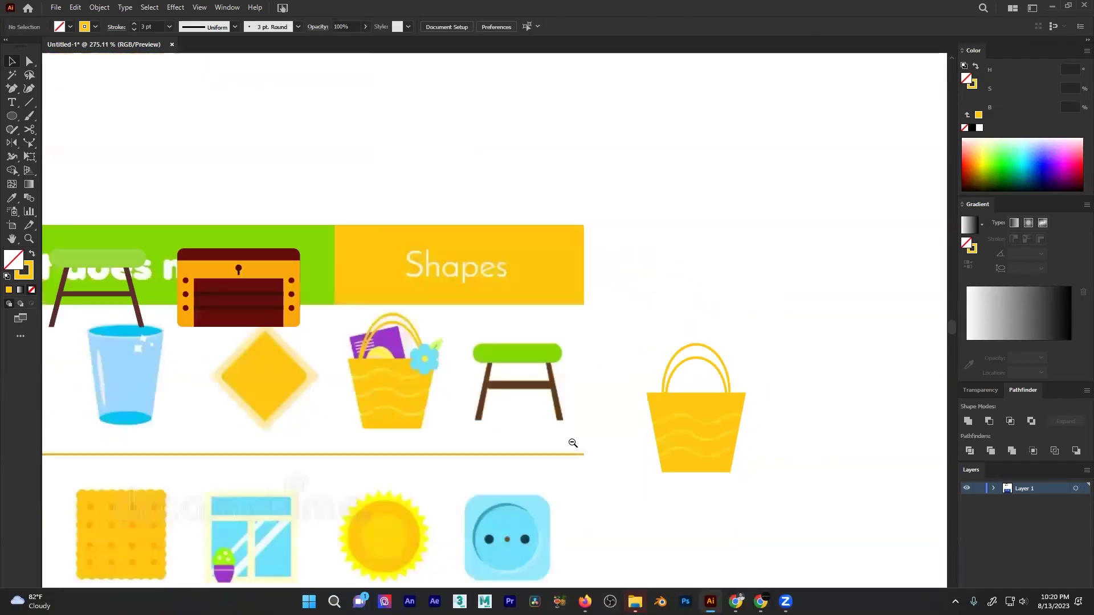
- Adjust the outer handle ellipse's height so the ellipse is about 85 by 121 px
drag(704, 390, 781, 336)
click(769, 326)
drag(678, 541, 678, 520)
click(781, 262)
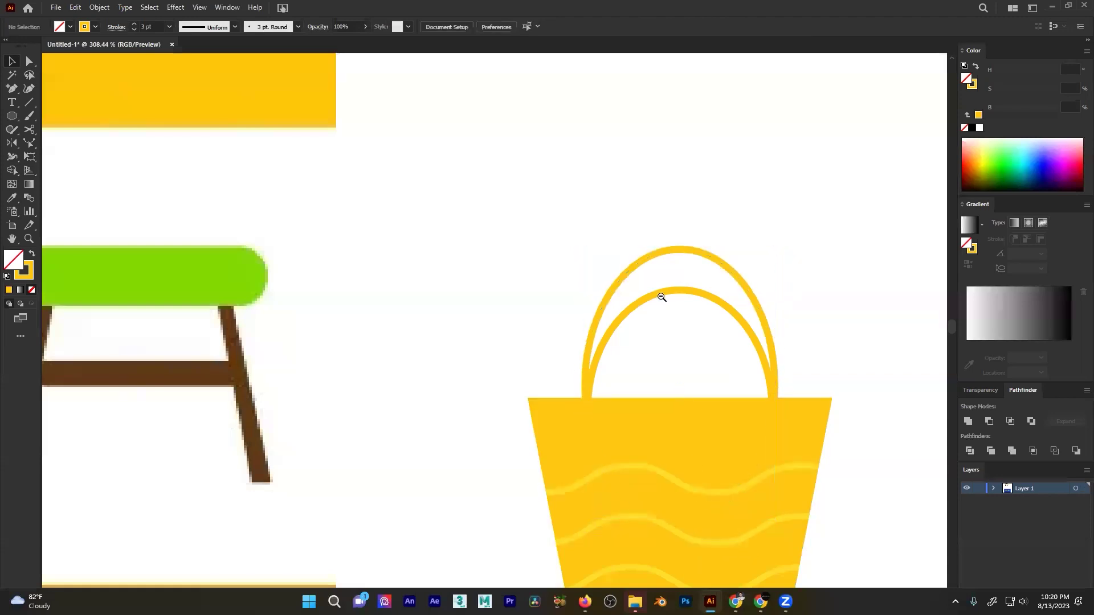
ctrl+alt+click(662, 297)
ctrl+click(753, 265)
click(692, 269)
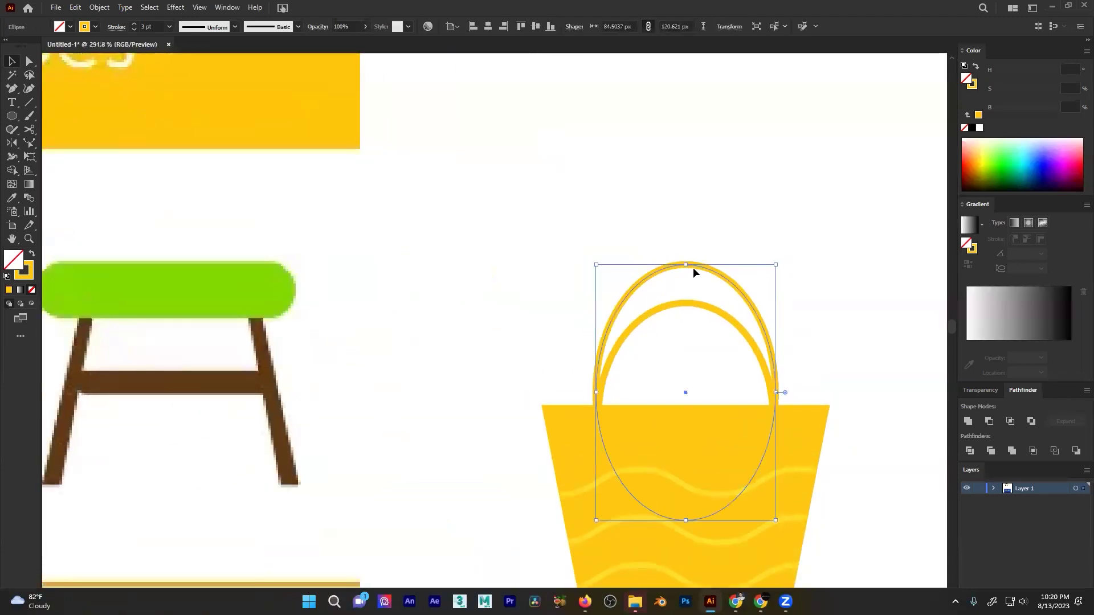
click(729, 250)
- Move both handle ellipses slightly down so the arcs sit lower above the bag's rim
drag(778, 241, 616, 299)
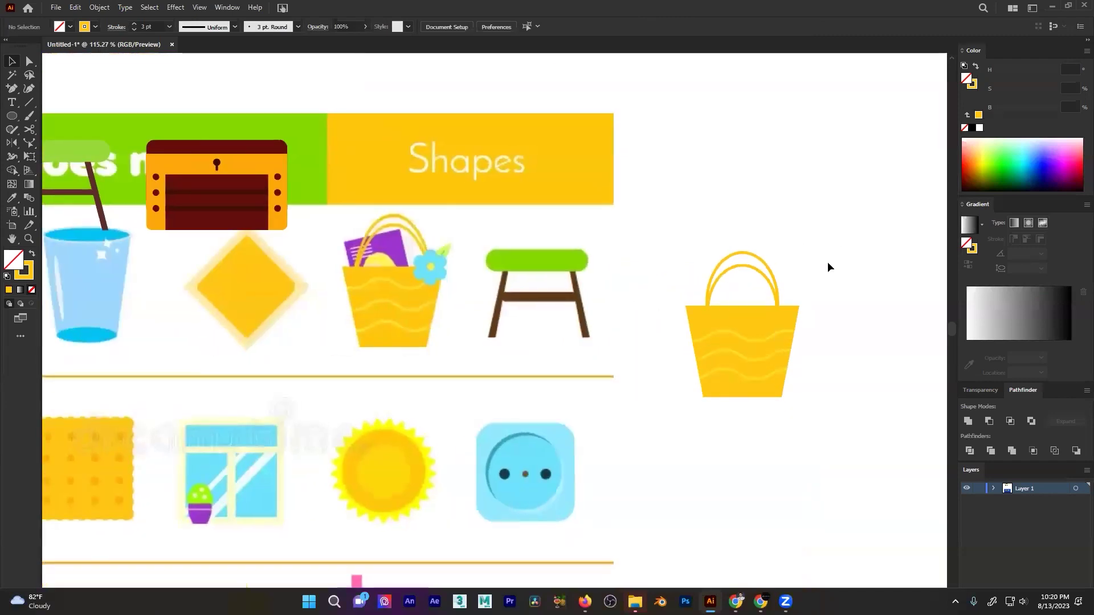
scroll(635, 251, up, 3)
drag(646, 243, 643, 255)
click(777, 251)
scroll(777, 253, down, 5)
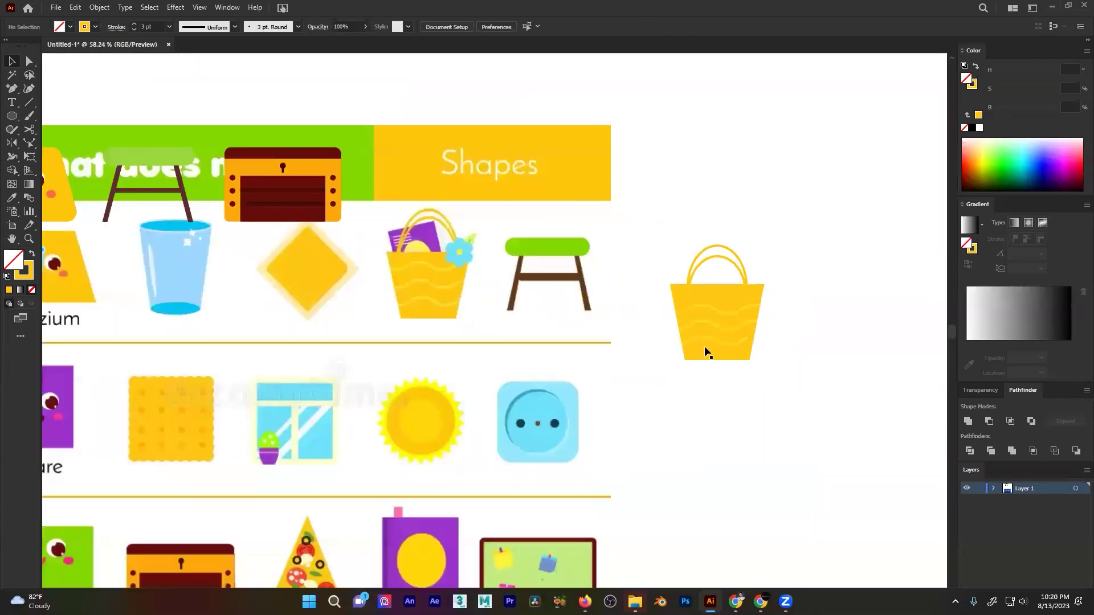
- Group the three wavy stripes on the bag's body
scroll(723, 324, up, 4)
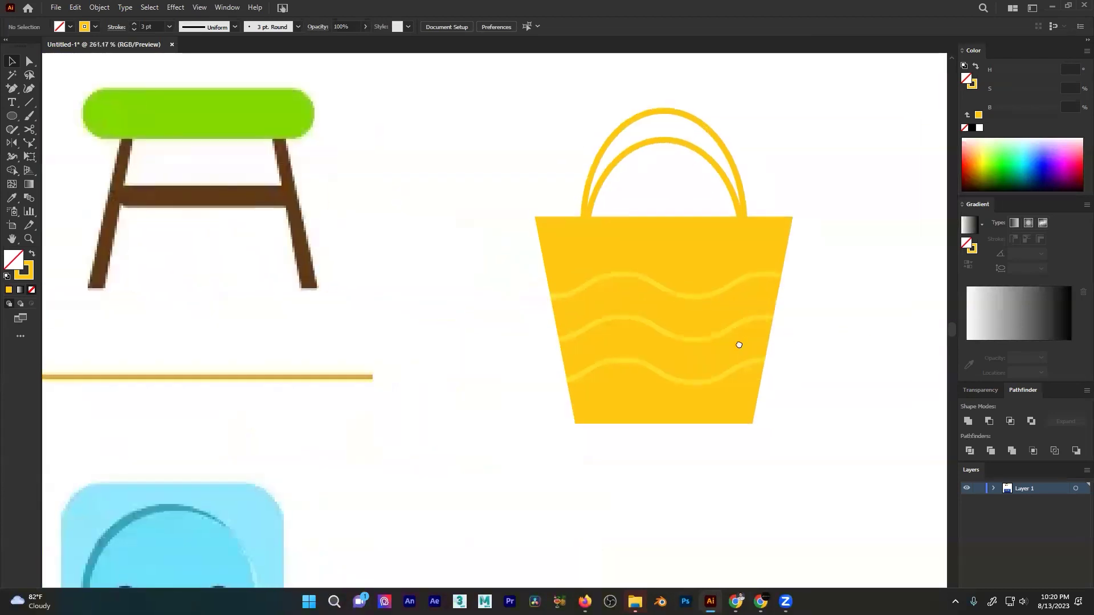
click(626, 310)
shift+click(608, 349)
shift+click(598, 392)
key(ctrl+g)
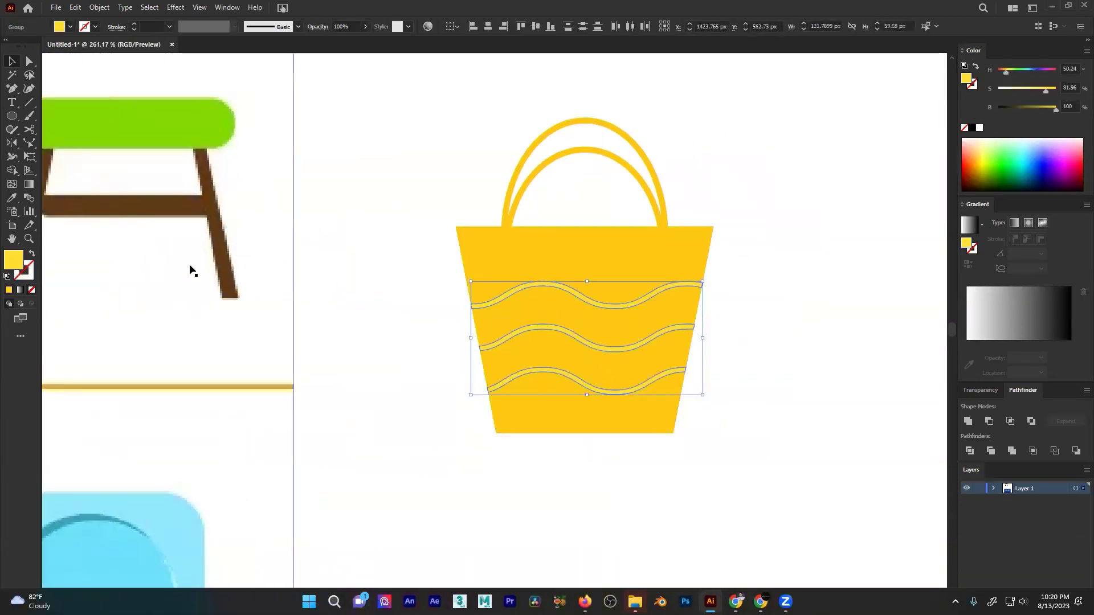
- Fill the grouped wavy stripes with the lighter yellow ffe05c
double_click(14, 261)
drag(480, 327, 473, 310)
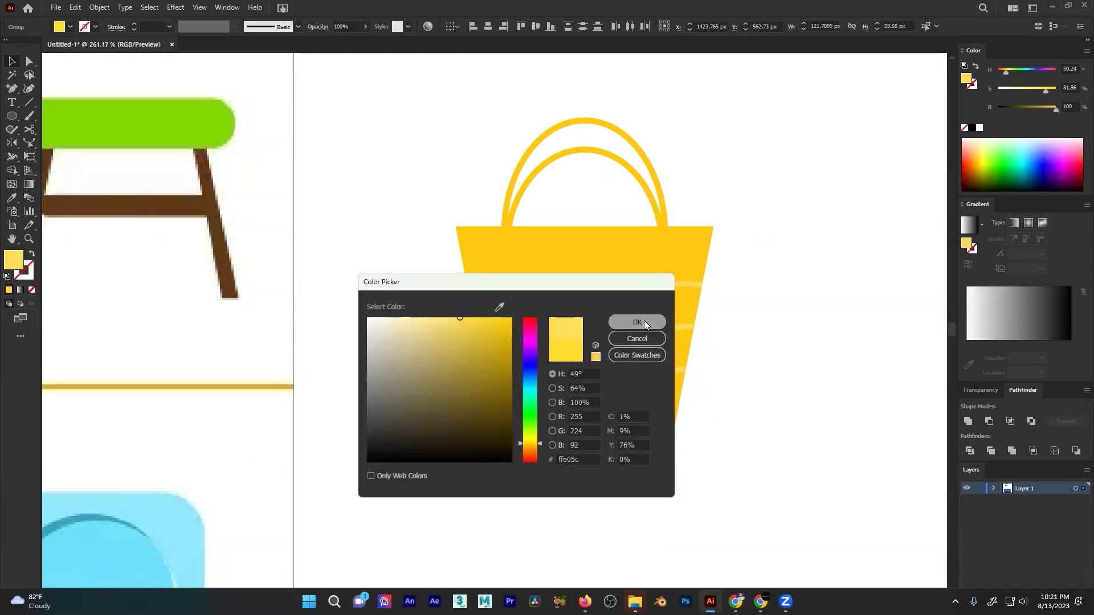
click(644, 322)
click(758, 345)
- Draw a rectangle about 66 by 78 px above the bag for the book, filled with purple sampled from the reference book
drag(627, 328, 441, 364)
scroll(441, 364, up, 4)
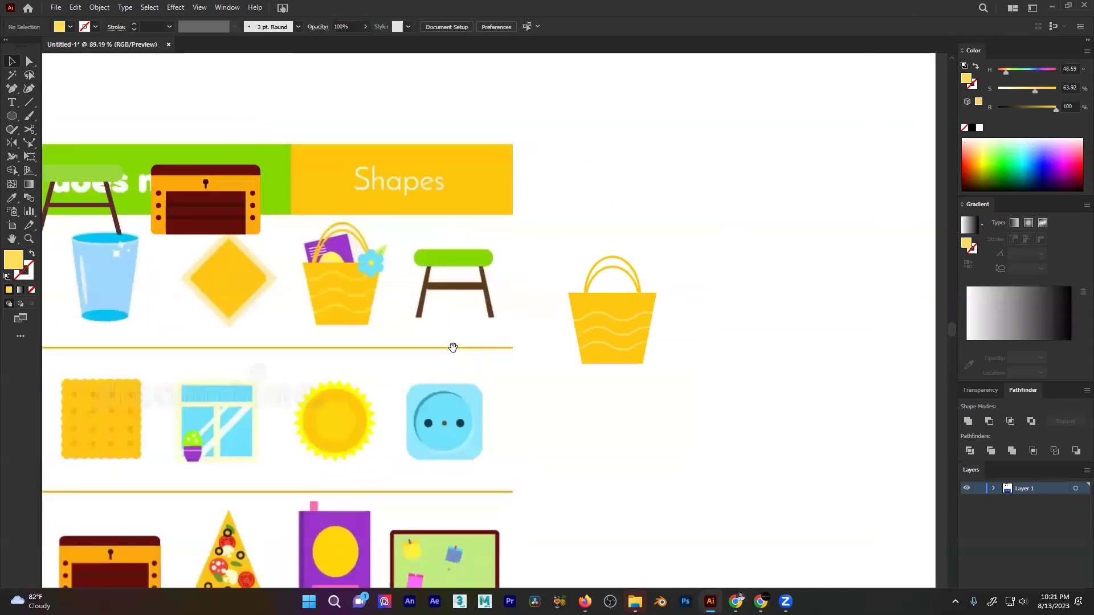
drag(418, 284, 334, 270)
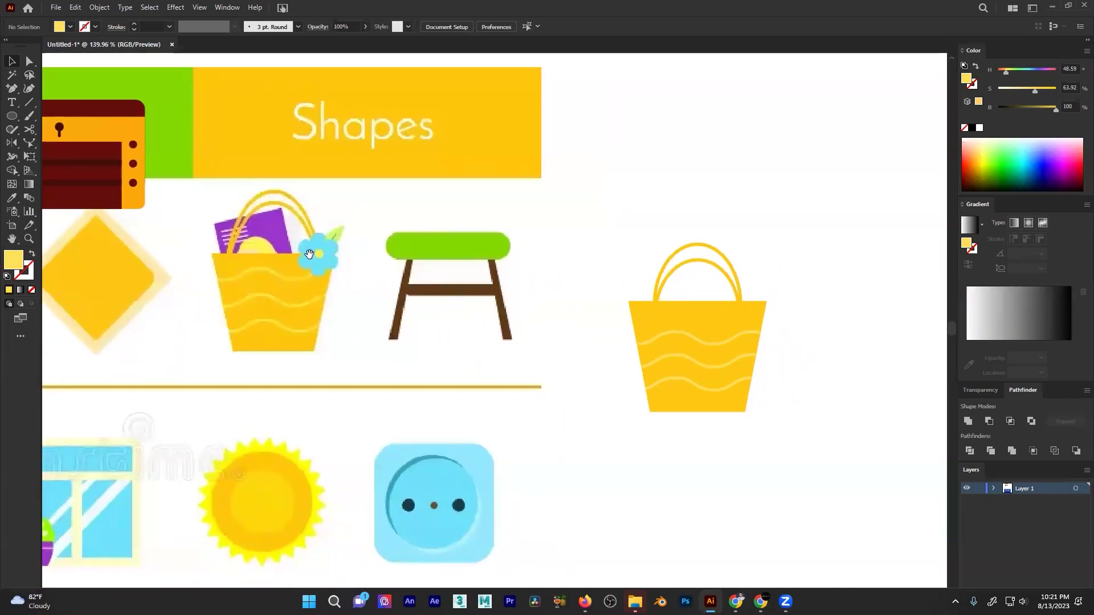
scroll(319, 260, up, 1)
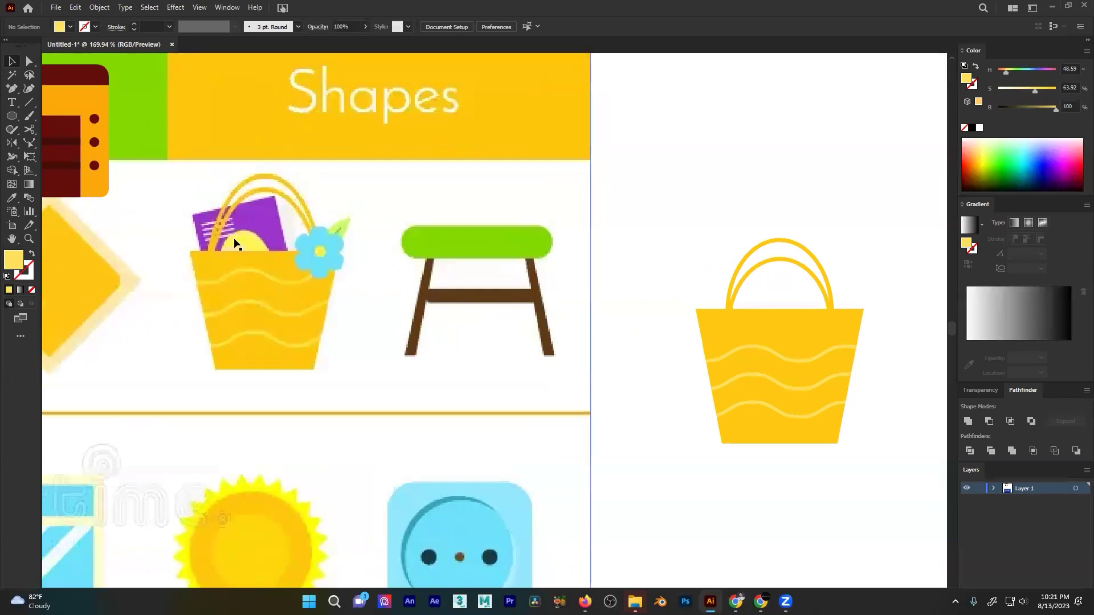
drag(12, 116, 50, 116)
drag(636, 170, 716, 267)
key(i)
click(264, 219)
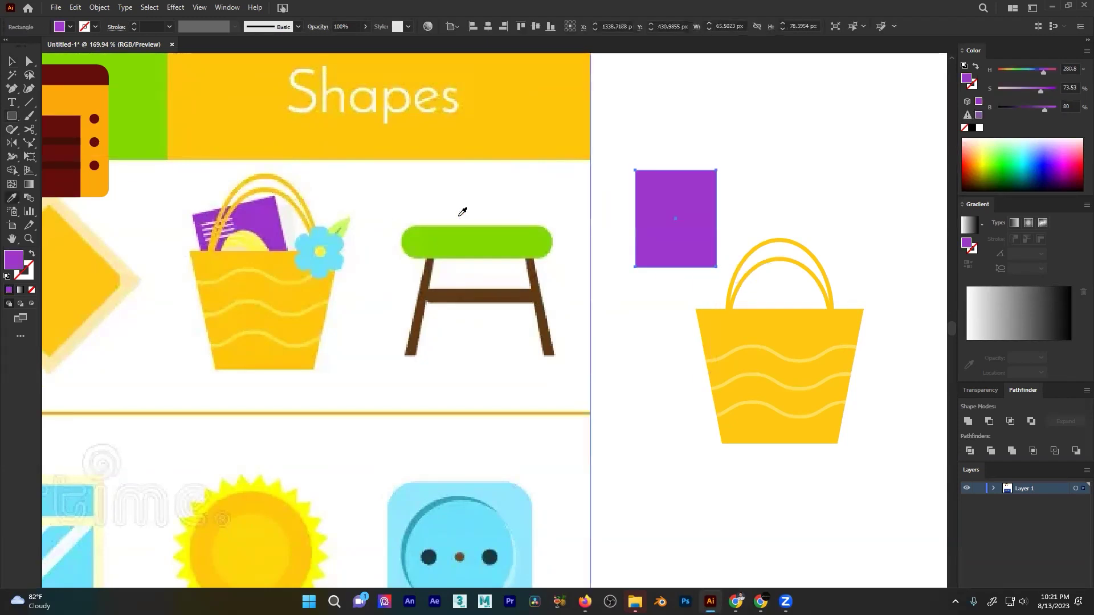
- Extend the purple rectangle's lower edge slightly downward
key(v)
drag(676, 272, 676, 273)
click(686, 275)
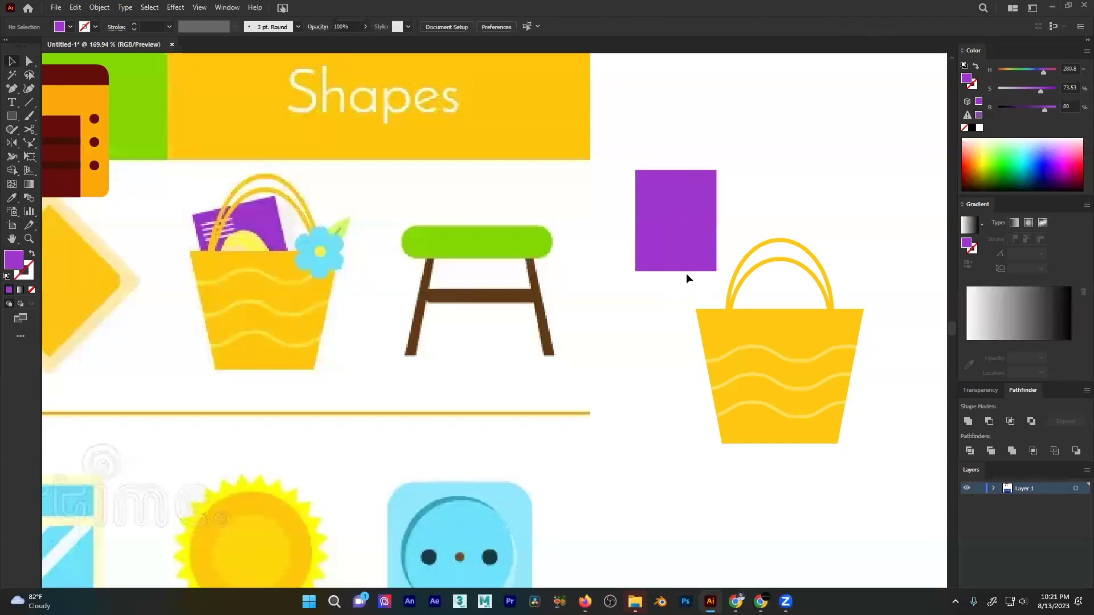
- Draw a thin white bar about 27 by 2 px near the purple book's upper-left corner as a text line
scroll(674, 201, up, 4)
drag(674, 202, 620, 193)
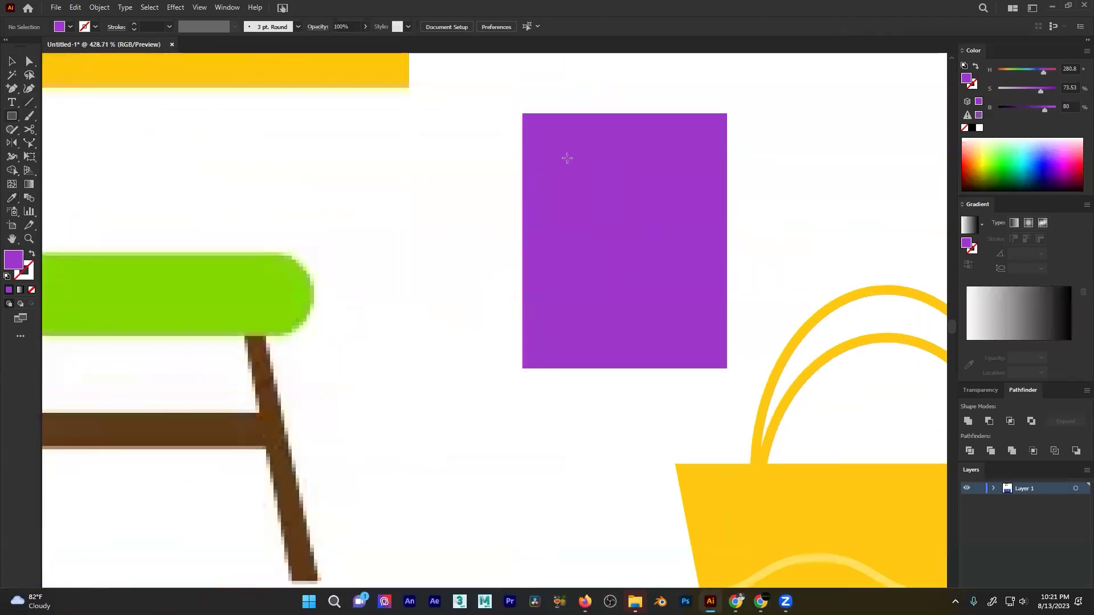
drag(537, 143, 604, 176)
key(i)
click(444, 175)
key(v)
click(504, 194)
- Try repeating the white bar downward as evenly spaced text lines, and undo the duplicates
alt+scroll(598, 153, up, 3)
key(ctrl+d)
key(ctrl+d)
key(ctrl+d)
alt+scroll(450, 220, down, 6)
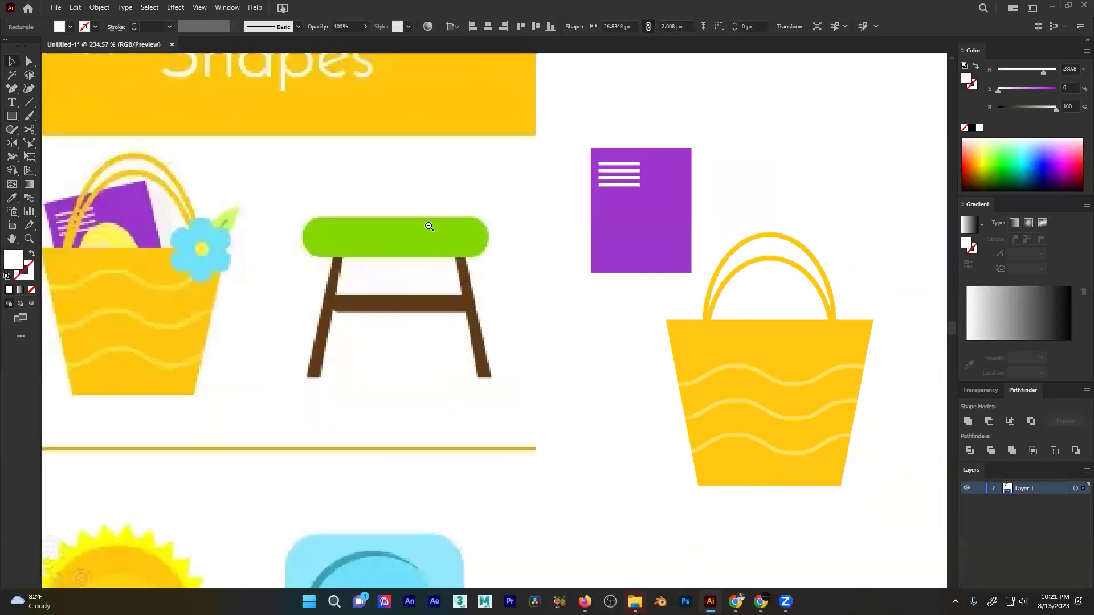
alt+scroll(643, 177, up, 8)
key(ctrl+z)
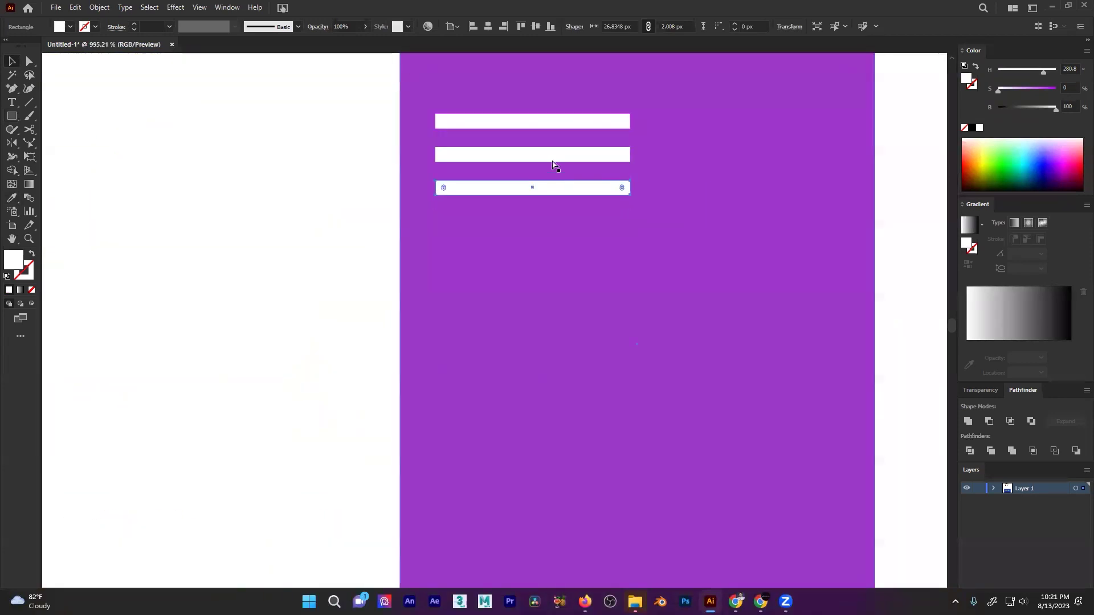
key(ctrl+z)
key(ctrl+z)
- Thin the white bar to about 1.7 px high and repeat it downward to make four evenly spaced lines
mouse_move(530, 124)
ctrl+mouse_down()
mouse_move(626, 129)
mouse_move(543, 128)
ctrl+mouse_up()
ctrl+drag(571, 117, 393, 215)
key(ctrl+d)
key(ctrl+d)
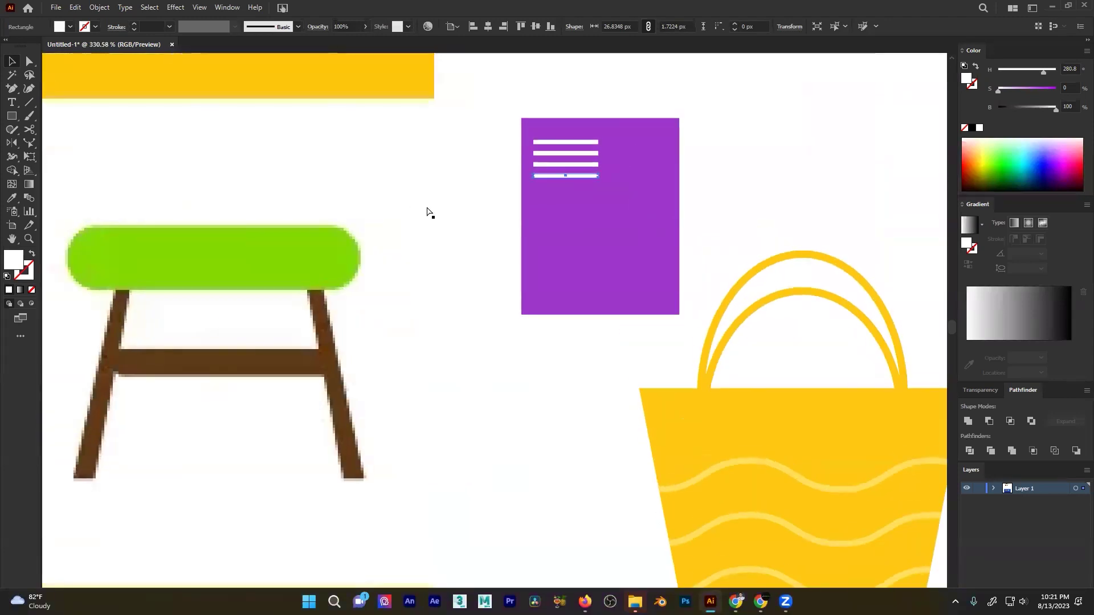
click(436, 214)
- Draw a vertical ellipse about 41 by 59 px on the purple book and adjust its placement
ctrl+drag(535, 188, 380, 208)
ctrl+drag(254, 220, 439, 193)
drag(654, 193, 257, 145)
drag(666, 137, 421, 284)
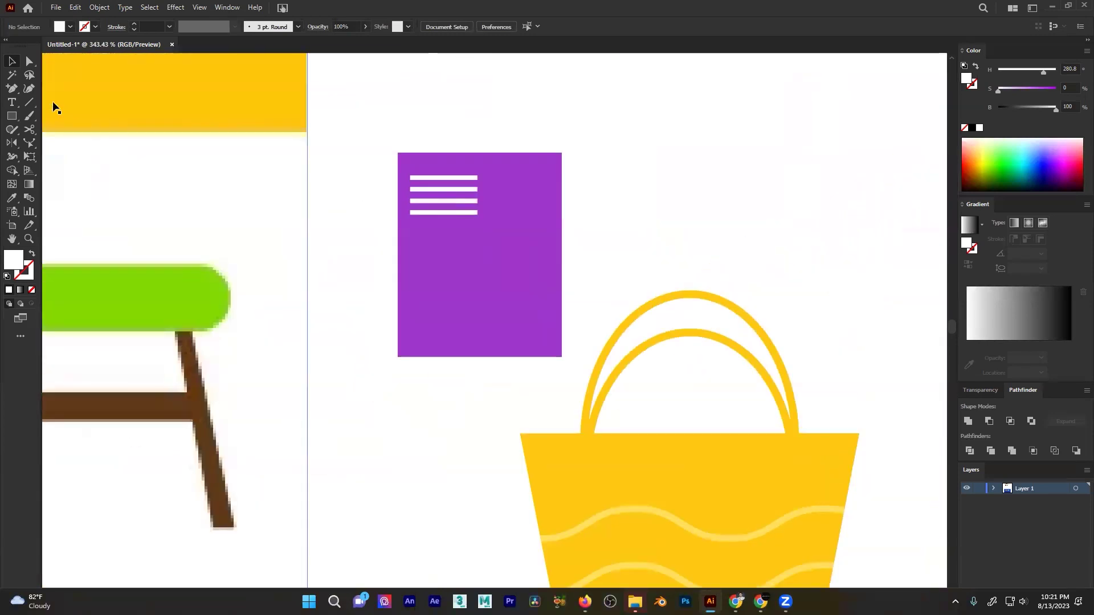
click(11, 116)
click(82, 148)
drag(439, 184, 540, 333)
key(v)
drag(518, 288, 512, 296)
- Fill the ellipse with the pale yellow sampled from the reference book, and shift it to the book's horizontal centre
ctrl+drag(550, 283, 591, 292)
key(i)
click(244, 271)
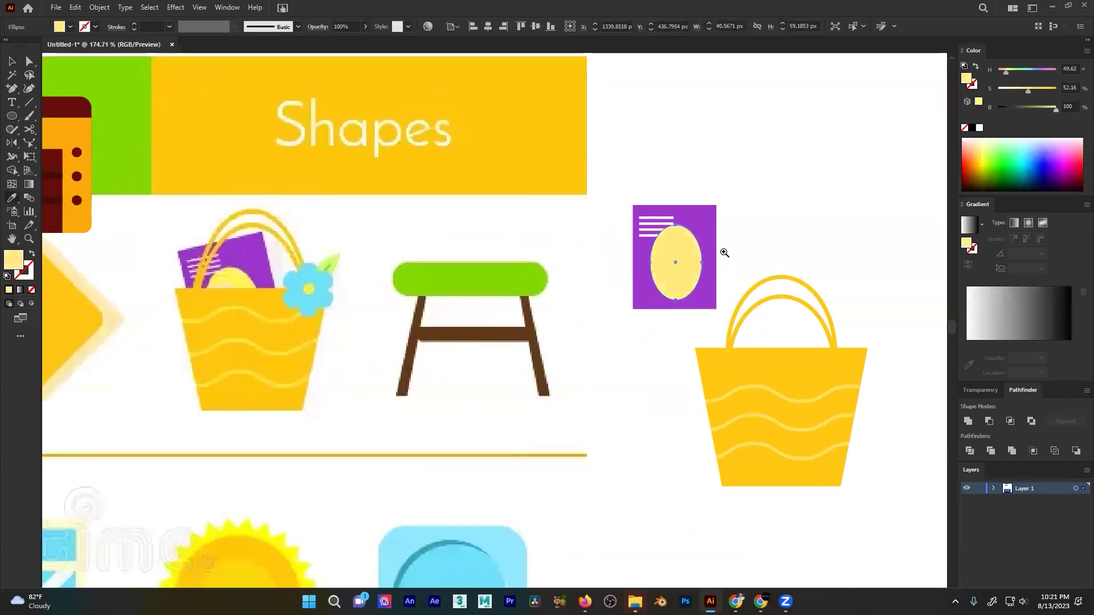
drag(723, 215, 825, 231)
key(i)
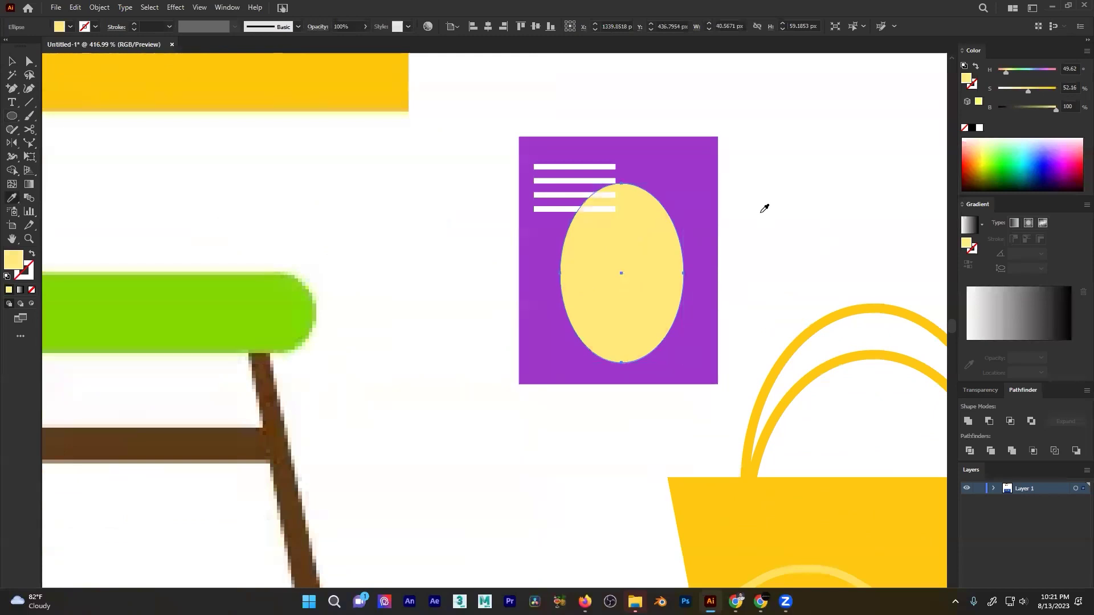
key(v)
drag(652, 265, 648, 266)
click(733, 260)
- Group the purple book with its four white lines and pale yellow ellipse
drag(693, 192, 609, 229)
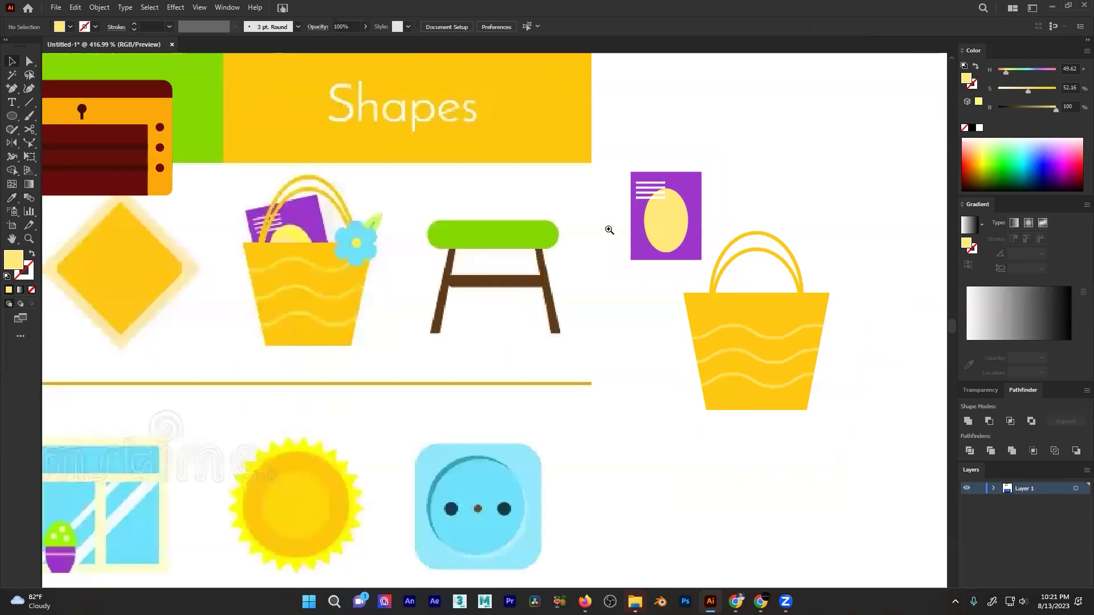
scroll(679, 217, up, 3)
click(653, 212)
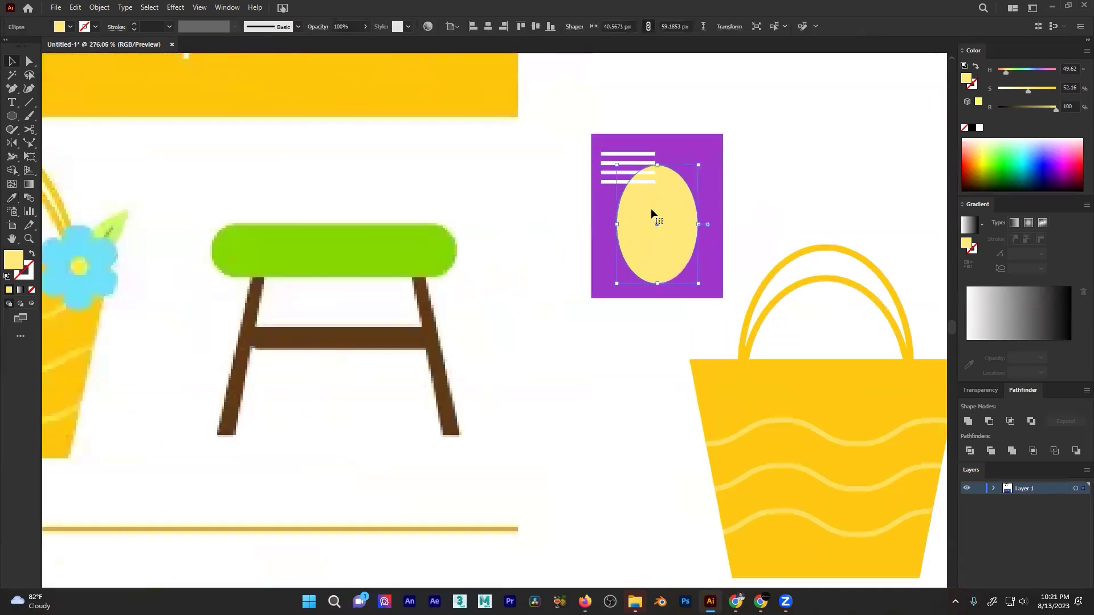
key(a)
click(765, 210)
key(v)
drag(686, 109, 584, 304)
key(ctrl+g)
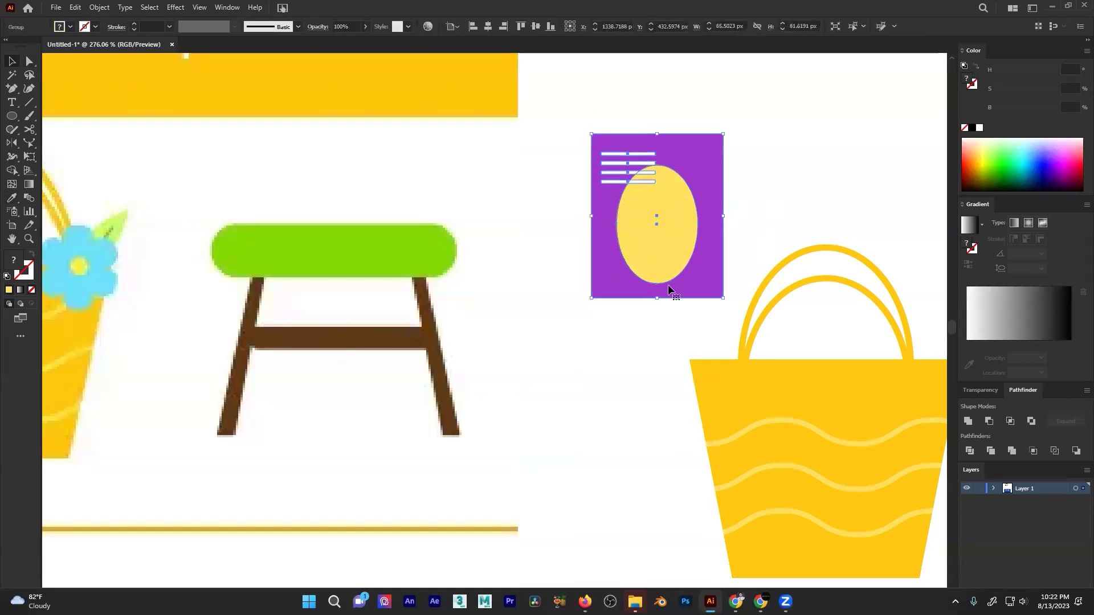
- Move the grouped book onto the upper-left part of the vector bag
scroll(719, 261, down, 4)
drag(640, 276, 573, 279)
drag(653, 253, 714, 310)
alt+scroll(720, 344, up, 4)
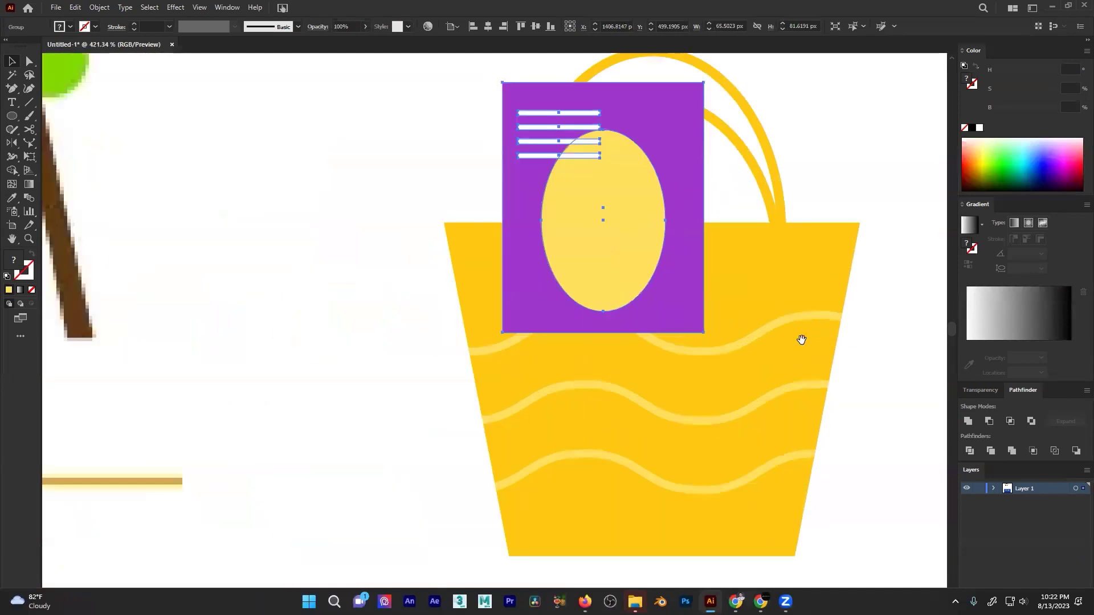
- Tilt the book counter-clockwise and send it behind the bag and its handles
drag(710, 335, 665, 257)
key(ctrl+[)
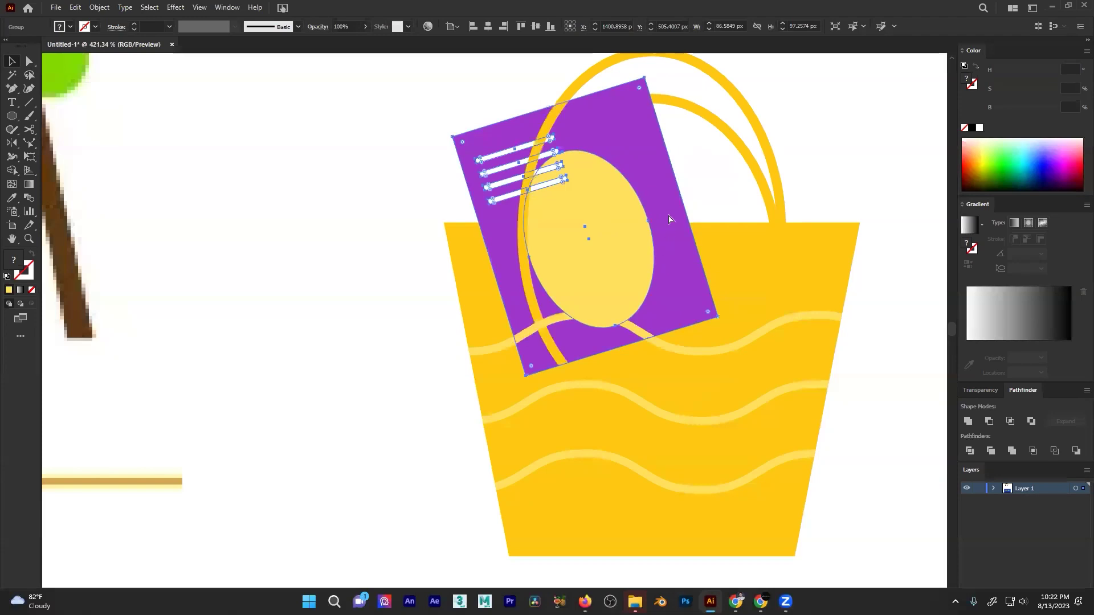
key(ctrl+[)
click(715, 187)
alt+scroll(706, 173, down, 5)
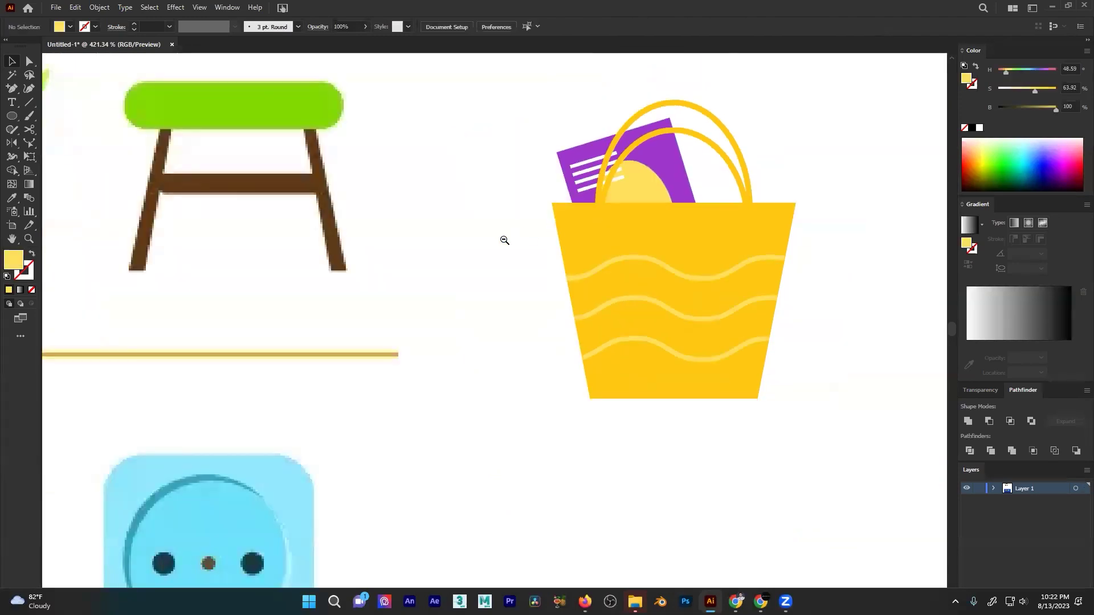
- Nudge the tilted book slightly down and to the left inside the bag
alt+scroll(673, 169, up, 2)
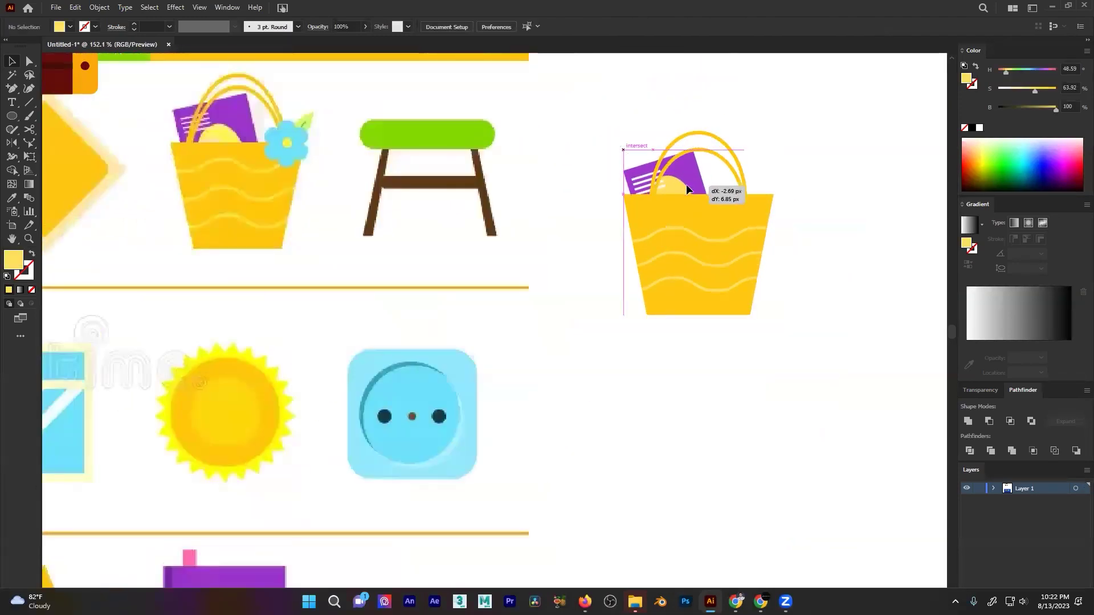
drag(684, 184, 683, 184)
click(569, 198)
- Draw a light blue circle about 21.6 px across in the empty area above the vector bag
drag(559, 226, 590, 316)
mouse_move(303, 229)
ctrl+mouse_down()
mouse_move(425, 211)
mouse_move(317, 228)
ctrl+mouse_up()
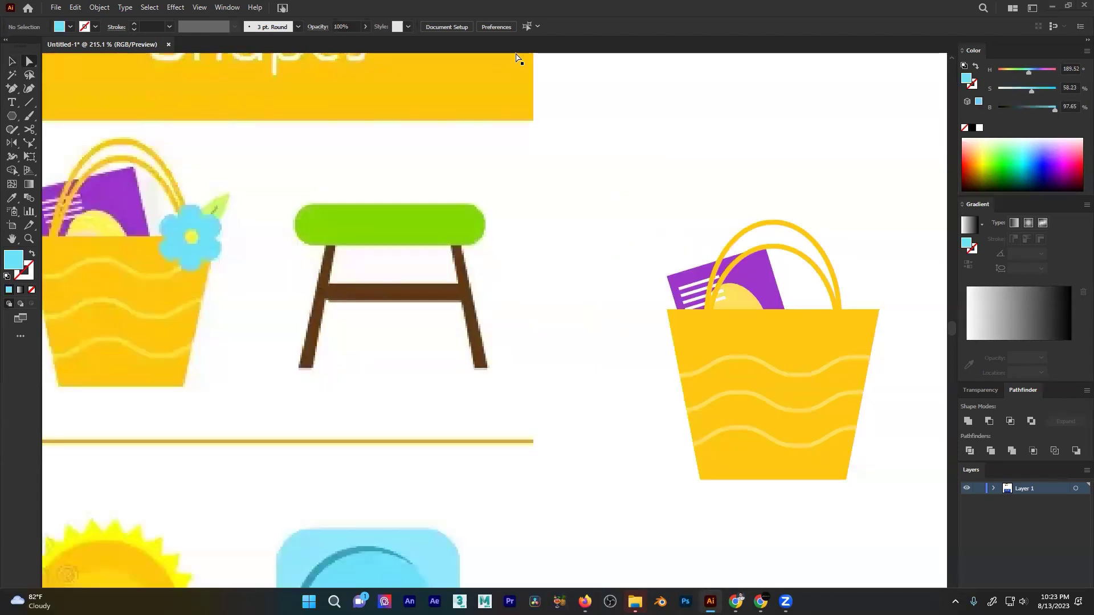
drag(264, 227, 359, 223)
drag(280, 229, 306, 236)
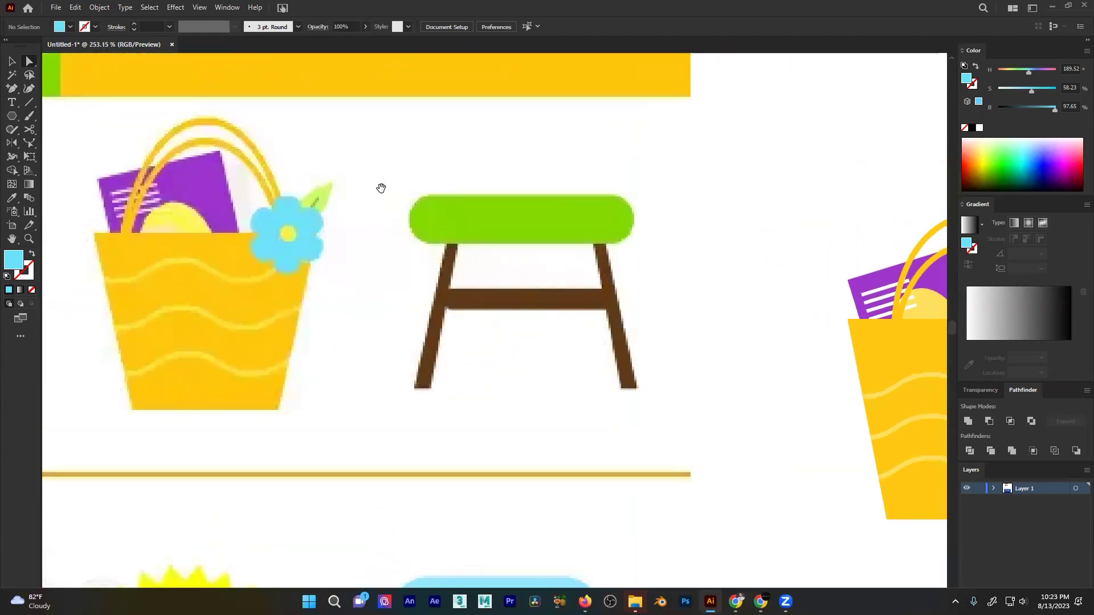
drag(378, 186, 217, 171)
click(12, 116)
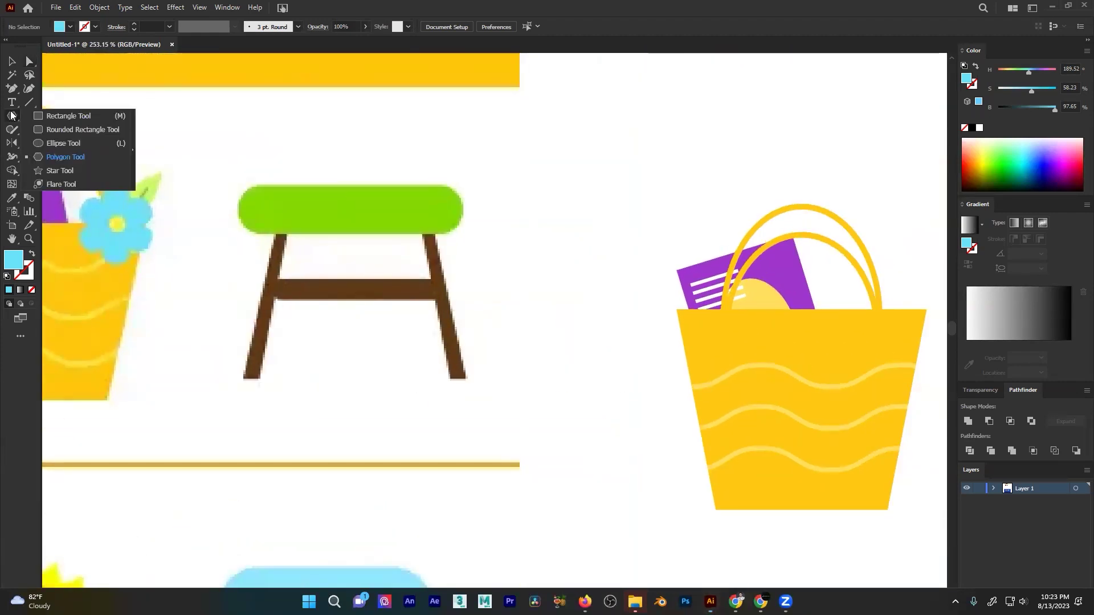
click(64, 144)
drag(635, 125, 607, 164)
- Arrange light blue circle copies around a larger centre circle as flower petals
key(v)
drag(610, 117, 605, 152)
click(689, 157)
click(606, 168)
drag(604, 191, 679, 203)
scroll(600, 149, up, 5)
scroll(655, 163, down, 1)
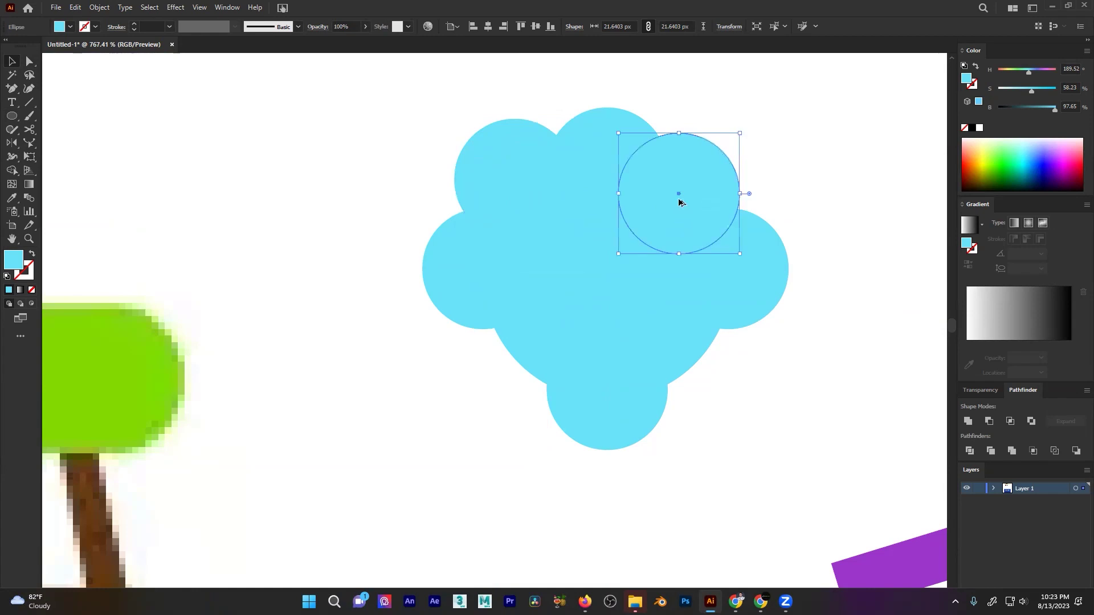
- Complete the ring with eight blue petals and even out their spacing around the flower's centre
drag(637, 240, 605, 258)
drag(621, 190, 621, 184)
drag(696, 196, 701, 194)
drag(729, 266, 736, 266)
drag(712, 268, 539, 307)
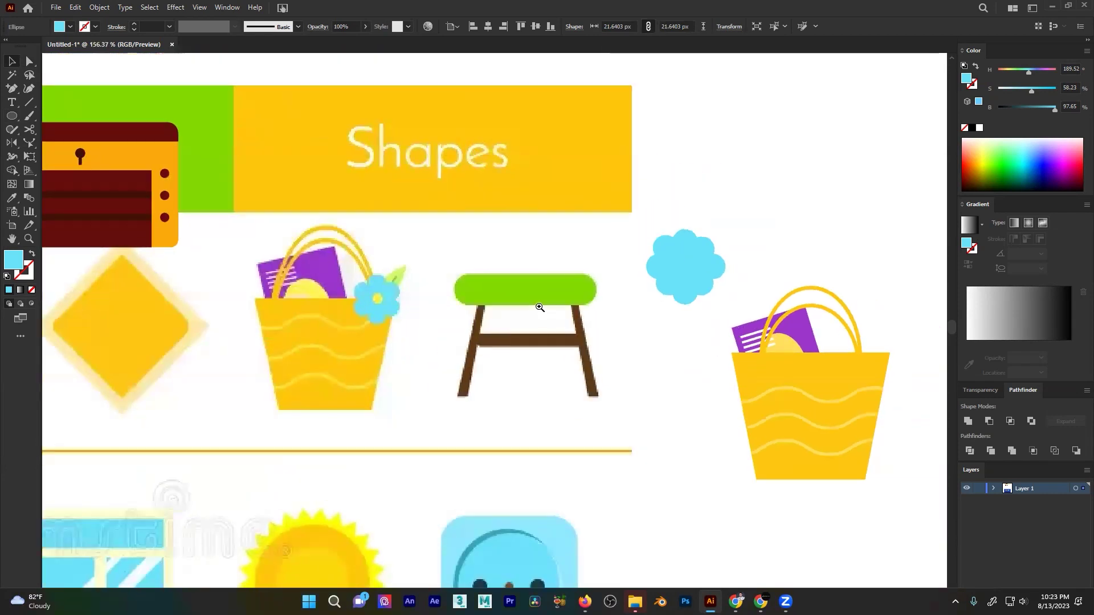
scroll(684, 285, up, 2)
drag(713, 266, 711, 266)
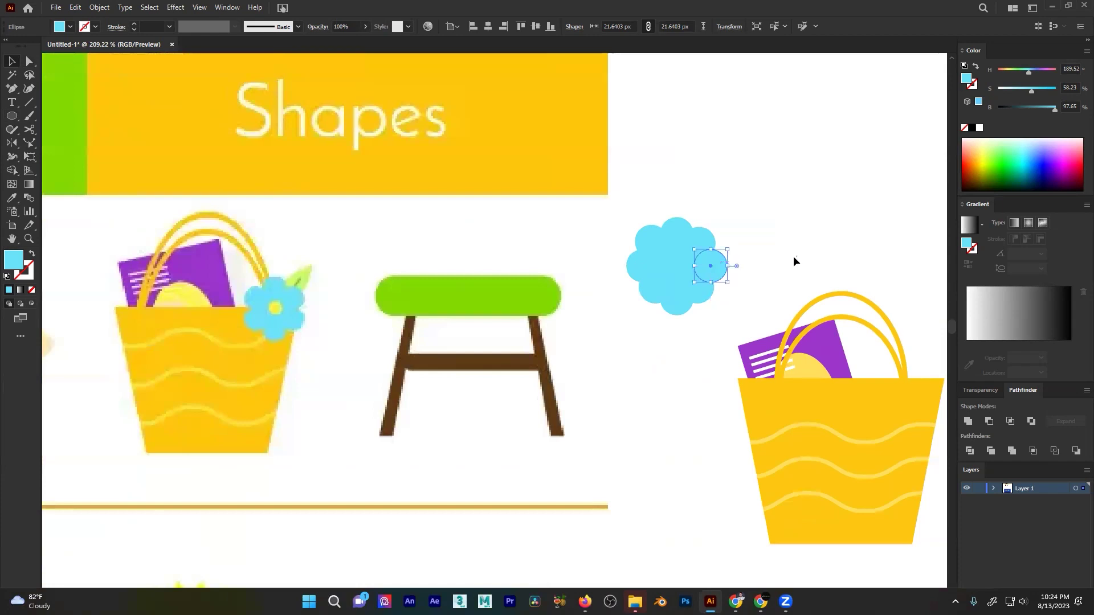
click(793, 256)
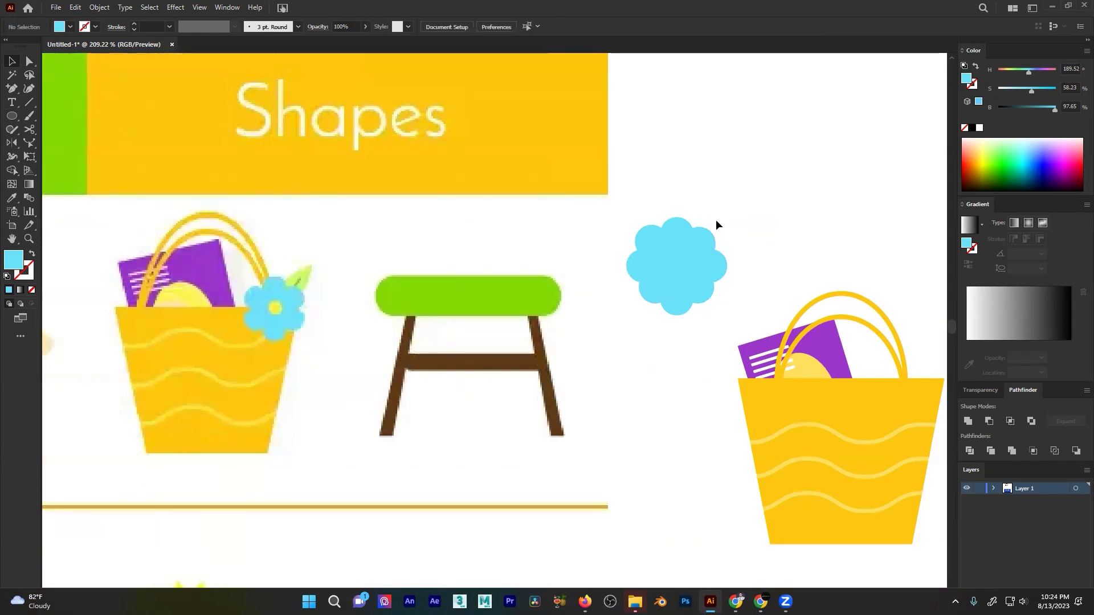
- Move the whole blue flower up and to the right, clear of the working area
drag(739, 231, 621, 317)
drag(675, 265, 876, 120)
click(781, 209)
- Draw a circle about 10.8 px across and fill it with the yellow sampled from the reference flower's centre
click(11, 116)
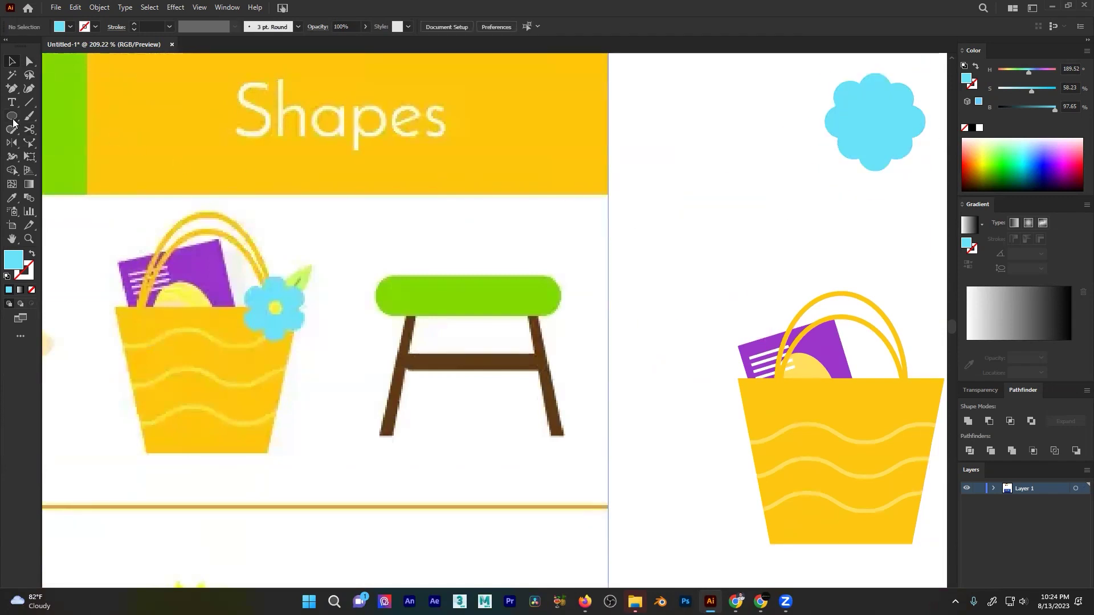
drag(706, 269, 689, 255)
key(i)
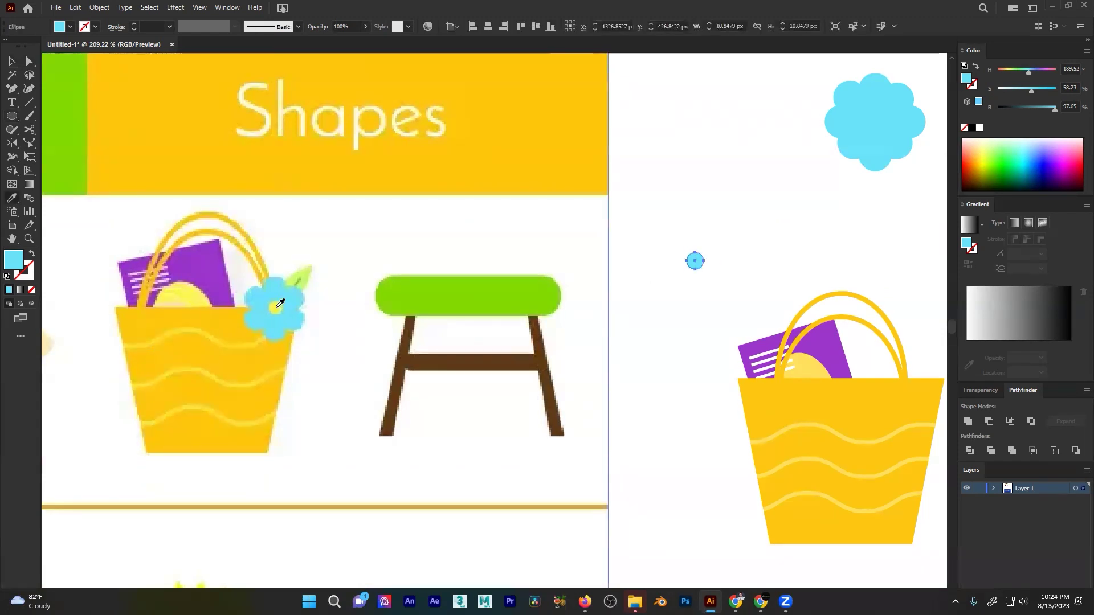
click(279, 306)
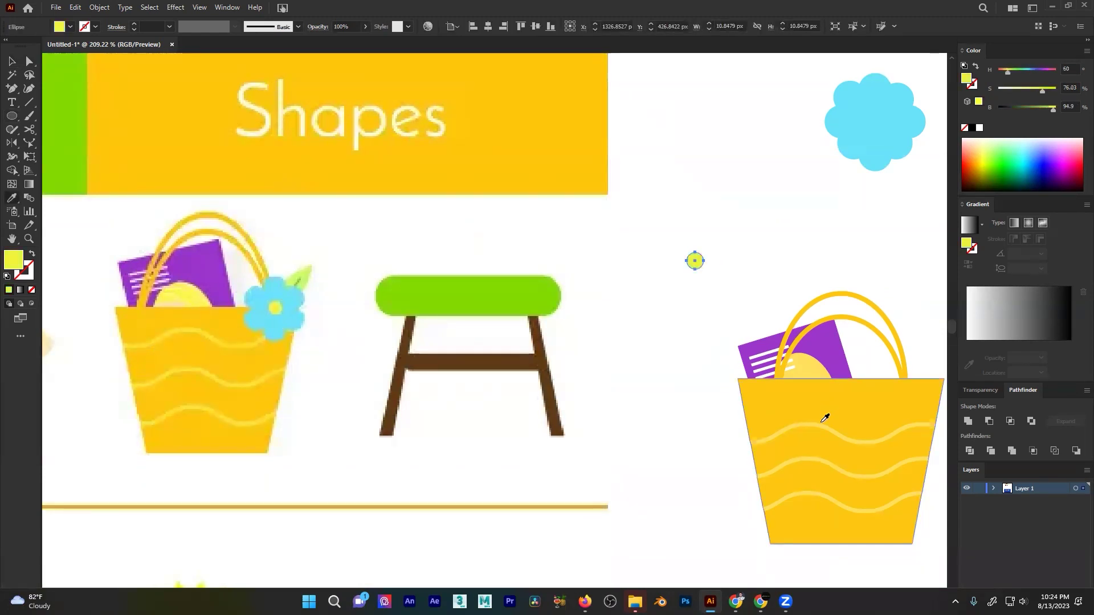
- Soften the small circle's yellow fill to about 64% saturation
drag(275, 304, 350, 296)
drag(828, 243, 497, 313)
ctrl+click(681, 344)
drag(686, 325, 612, 340)
scroll(643, 311, up, 5)
click(684, 311)
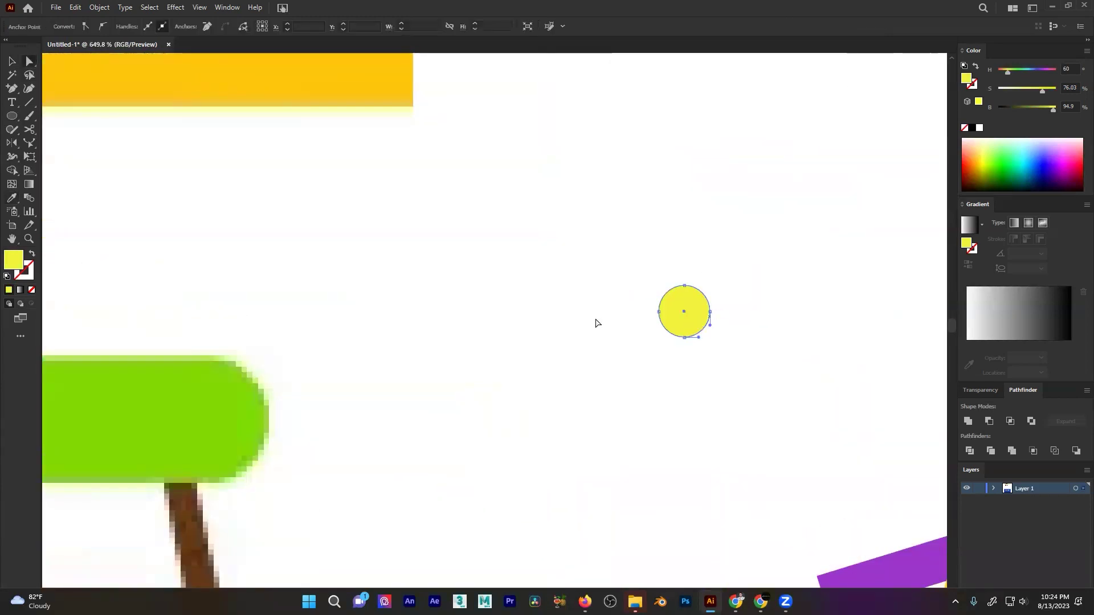
double_click(16, 264)
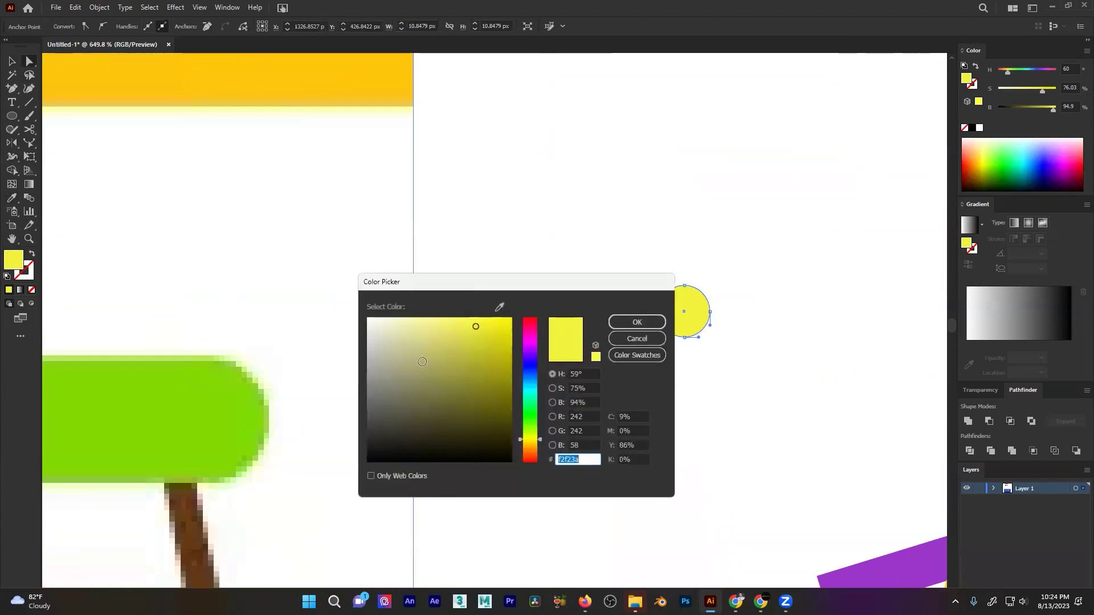
drag(480, 328, 467, 323)
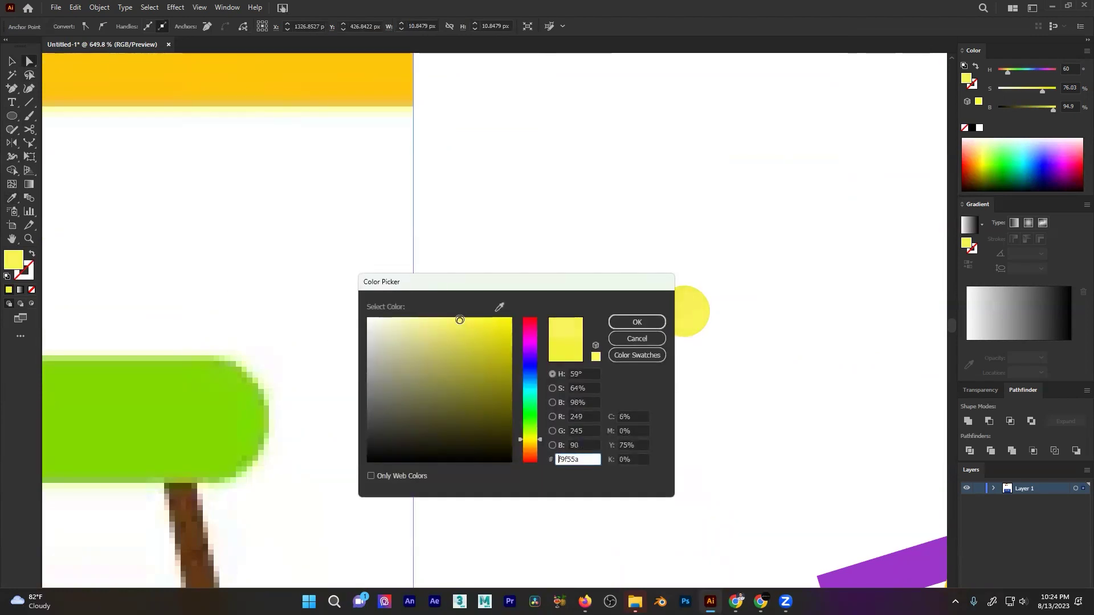
click(645, 326)
click(712, 359)
- Move the yellow circle down and to the left, closer to the reference stool
drag(655, 344, 494, 377)
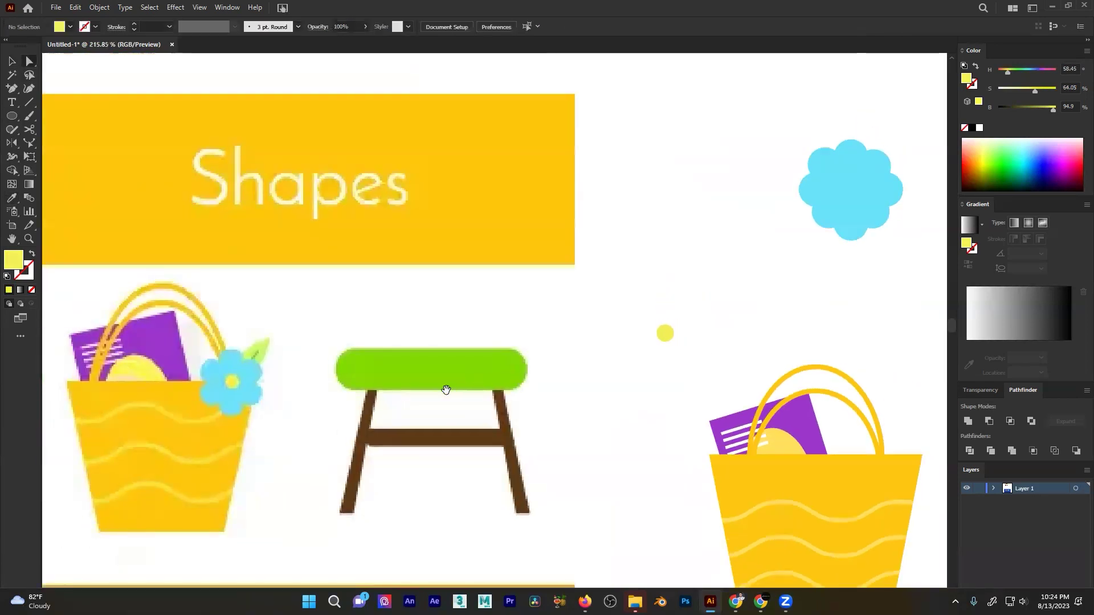
drag(713, 363, 516, 331)
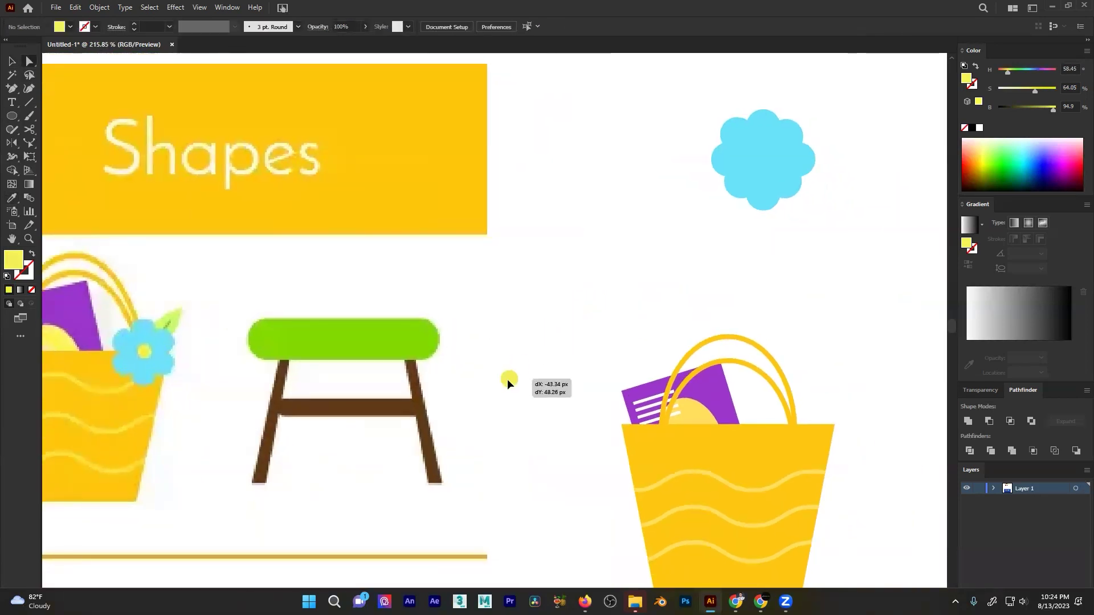
drag(465, 409, 586, 362)
scroll(562, 347, up, 2)
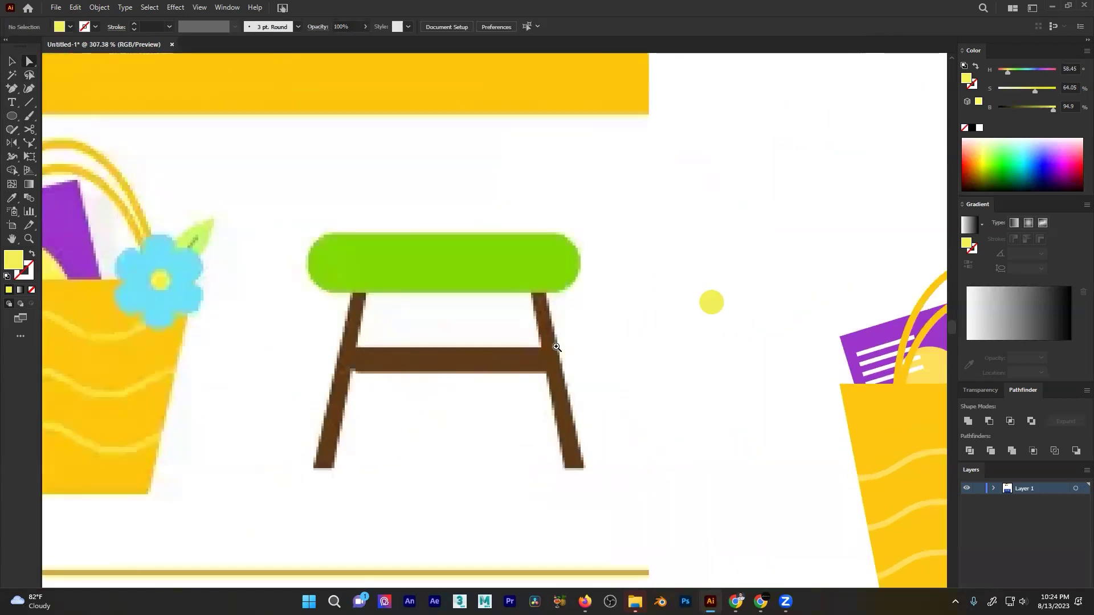
- Cover the reference stool with an ellipse about 202 by 147 px filled with the background white, and extend its upper edge
key(l)
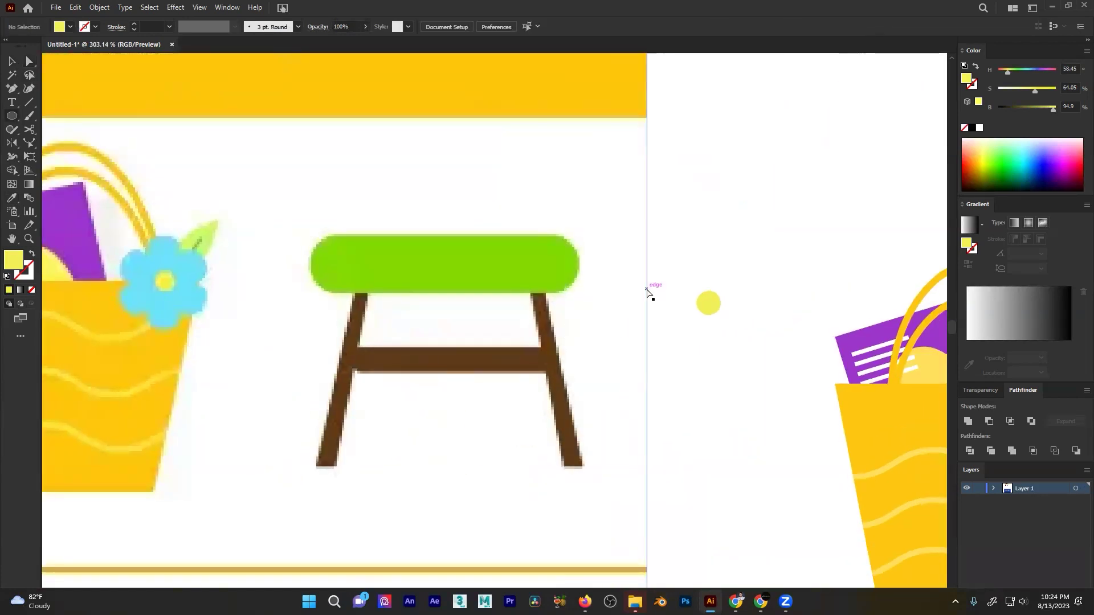
drag(680, 203, 233, 526)
key(i)
click(749, 205)
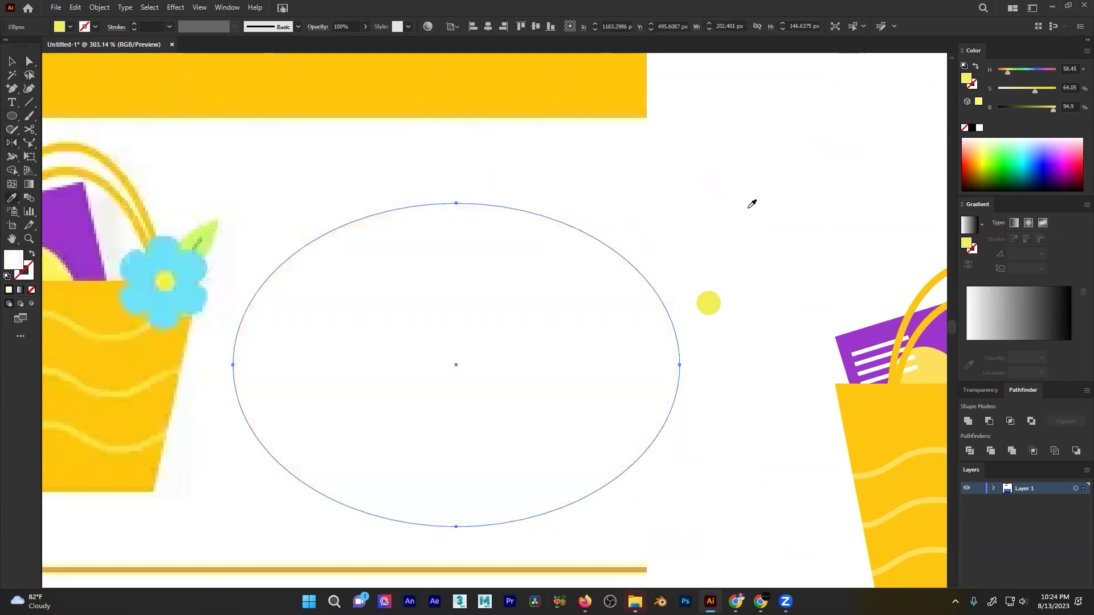
key(v)
drag(456, 203, 456, 186)
click(677, 272)
- Move the yellow circle onto the cleared area beside the reference bag's flower
drag(708, 303, 410, 334)
drag(753, 255, 631, 280)
scroll(454, 332, up, 2)
drag(555, 308, 619, 298)
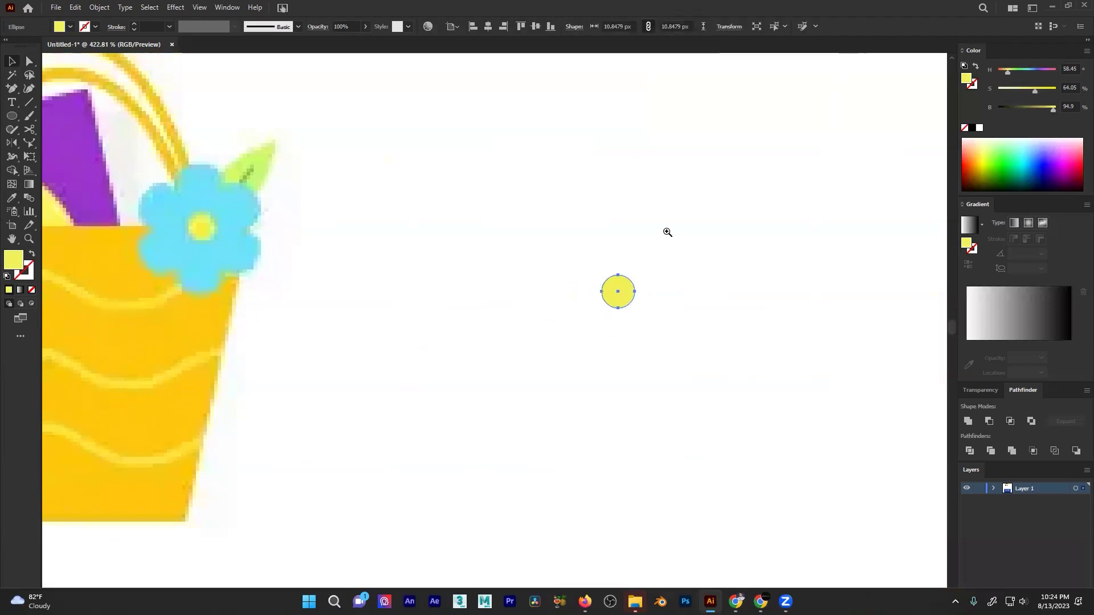
drag(652, 234, 520, 244)
drag(598, 230, 520, 251)
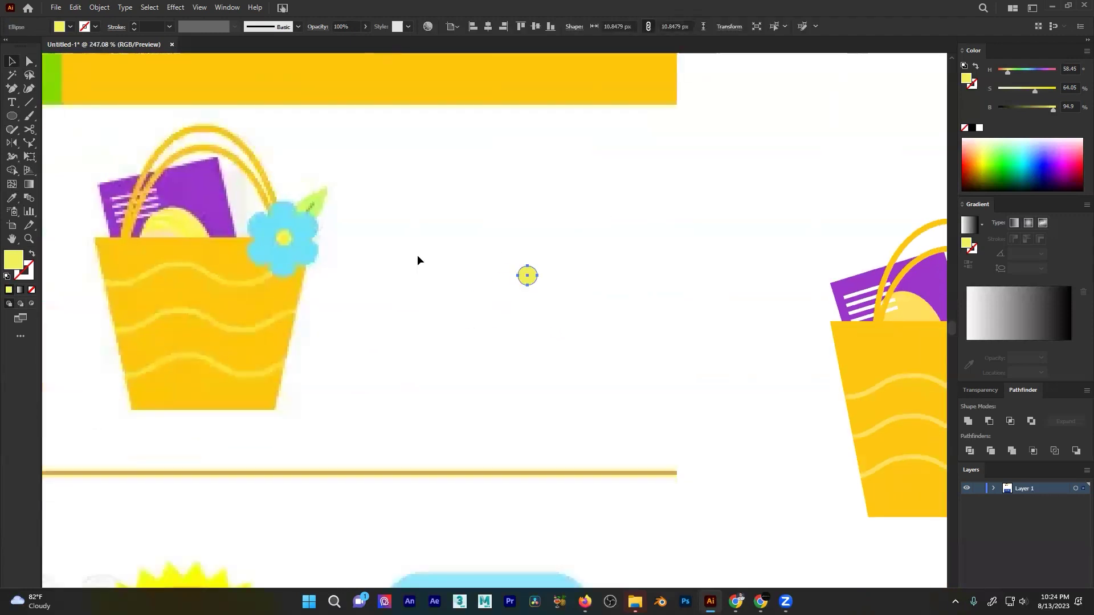
drag(258, 230, 338, 216)
click(298, 199)
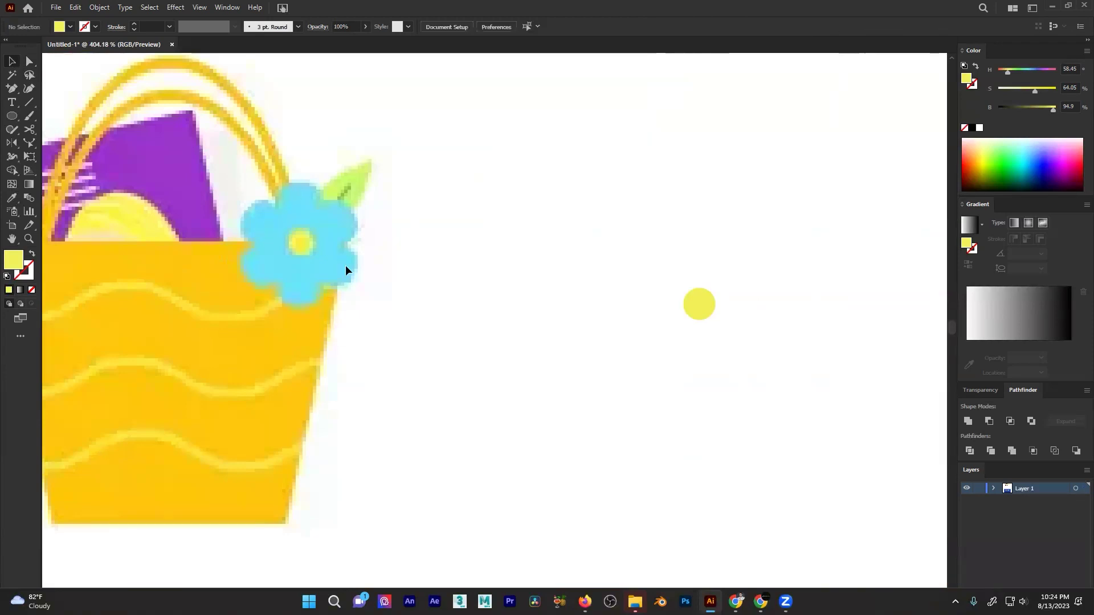
- Move the blue flower's lowest petal circle behind the yellow circle, sharing its centre
scroll(491, 281, down, 2)
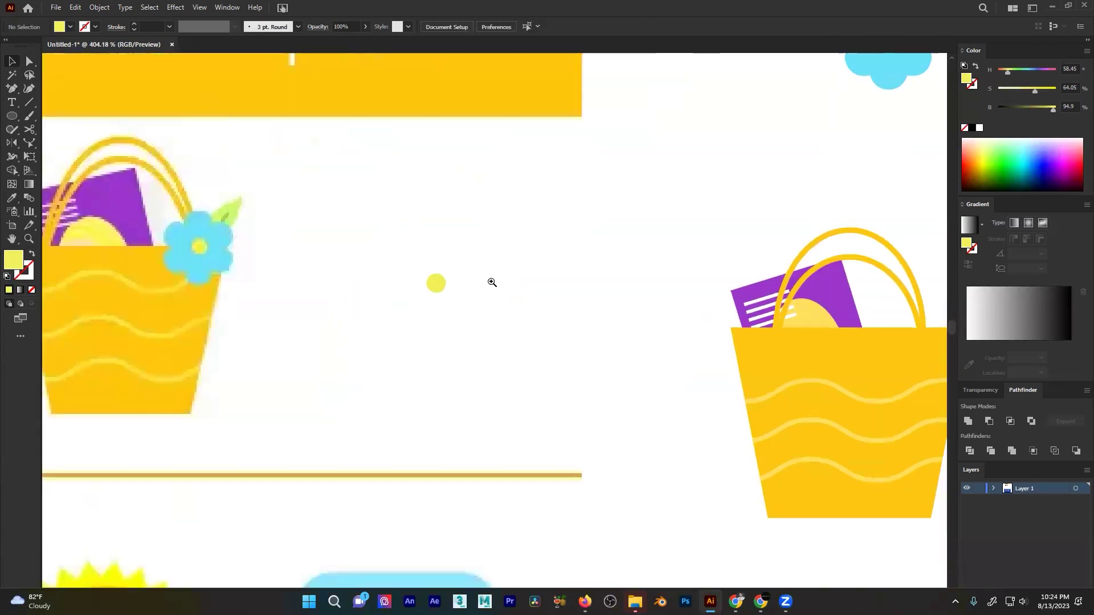
click(889, 83)
drag(888, 83, 448, 280)
click(689, 205)
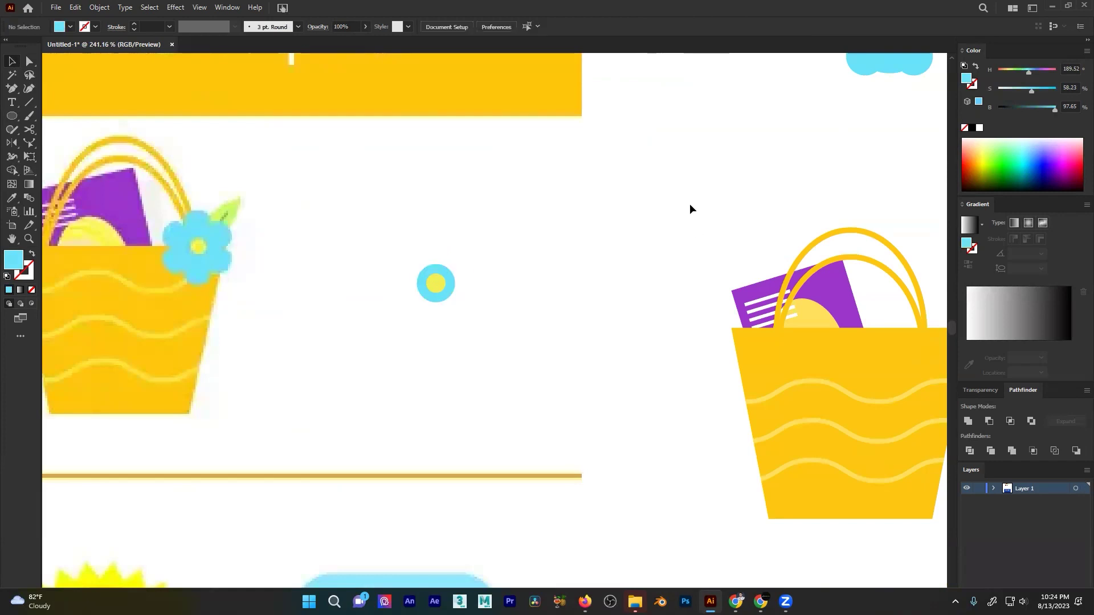
- Stretch the blue circle upward into an ellipse about 21.6 by 32.9 px, with its base level with the yellow circle's
drag(352, 308, 730, 316)
drag(726, 239, 725, 194)
drag(707, 261, 581, 229)
scroll(604, 268, up, 5)
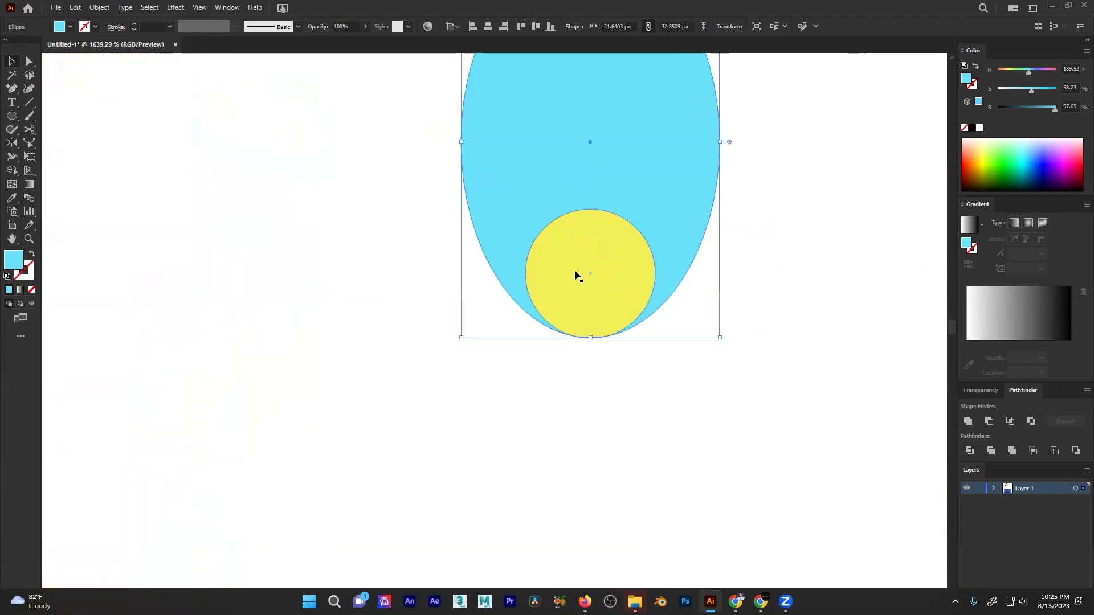
scroll(594, 279, down, 5)
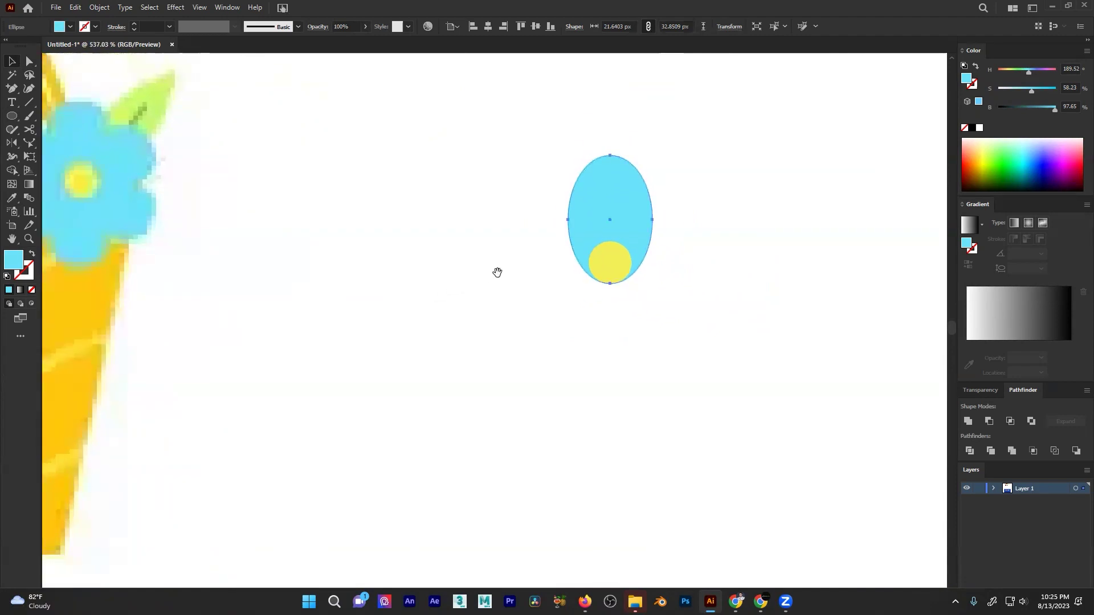
drag(496, 272, 564, 268)
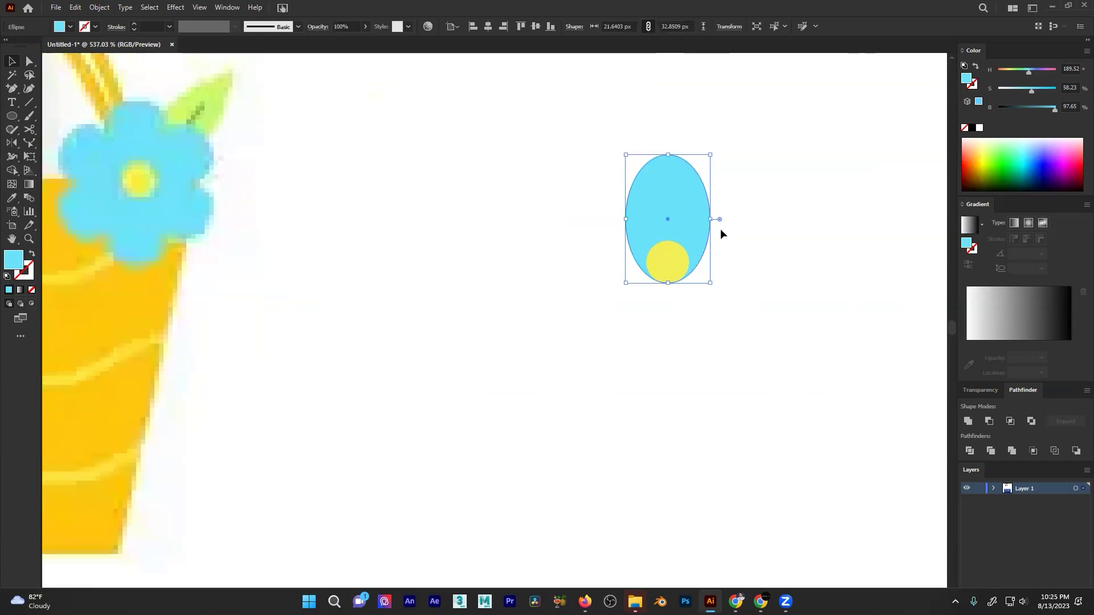
- Lengthen the blue petal ellipse to about 33.4 px high and activate direct selection for its anchor points
drag(739, 218, 553, 239)
drag(556, 228, 698, 224)
drag(411, 118, 410, 118)
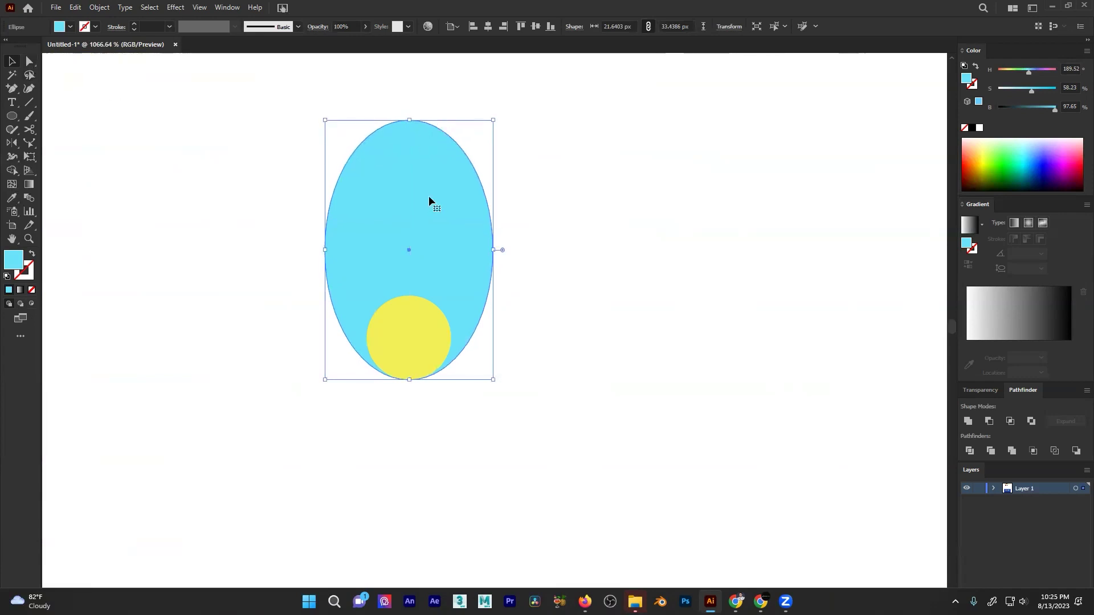
click(29, 62)
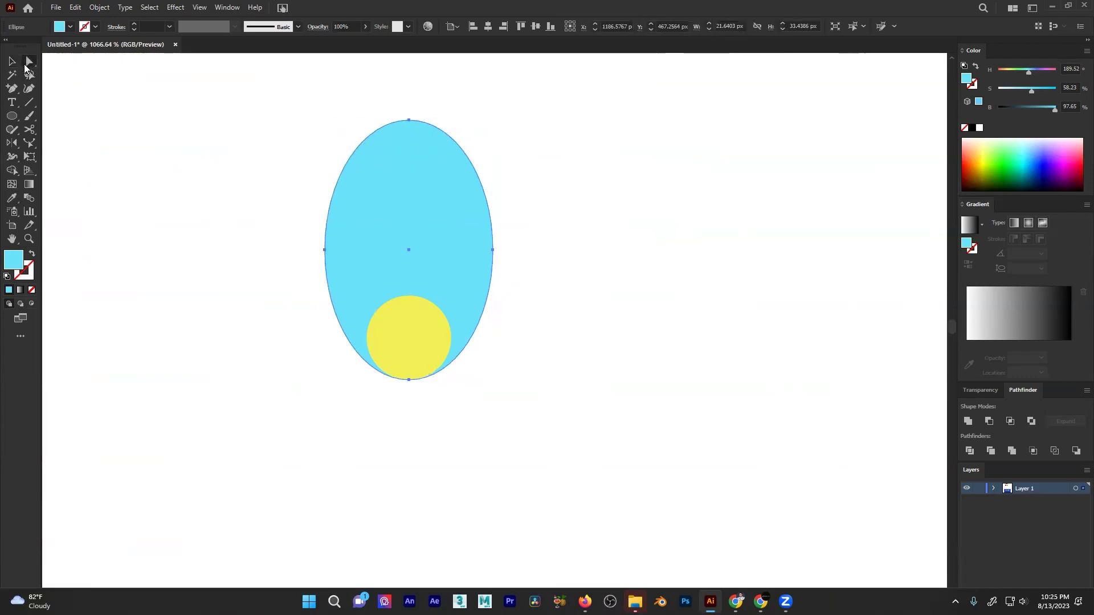
- Try to convert the blue petal ellipse's bottom anchor to a corner point
click(408, 380)
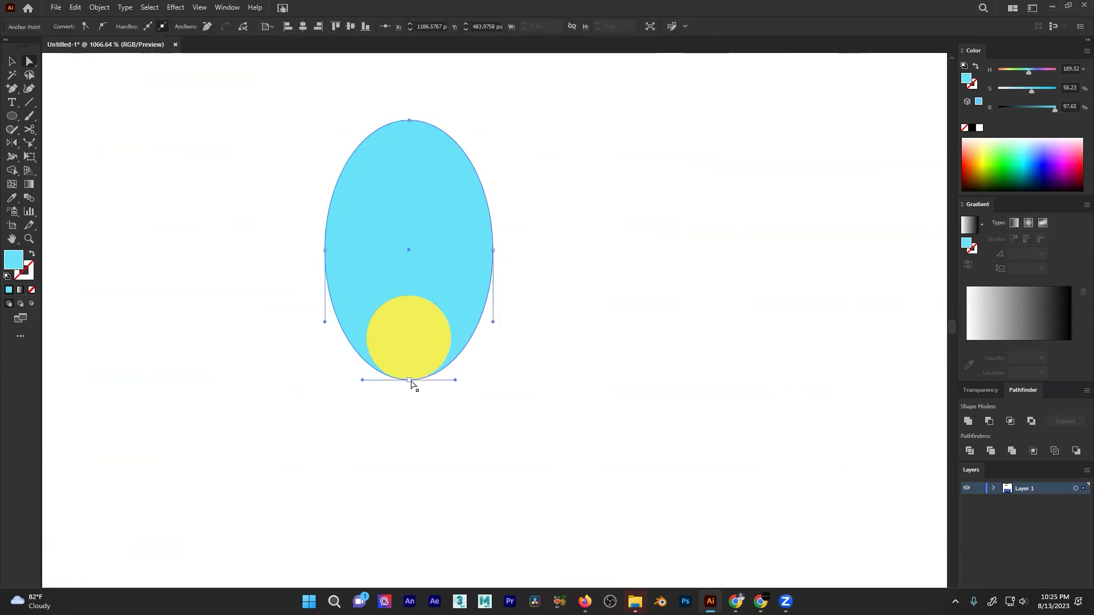
click(85, 26)
scroll(219, 276, down, 3)
drag(220, 276, 431, 242)
- Undo the blue petal's recent edits back to its plain circle
key(ctrl+z)
key(ctrl+z)
key(ctrl+z)
key(ctrl+z)
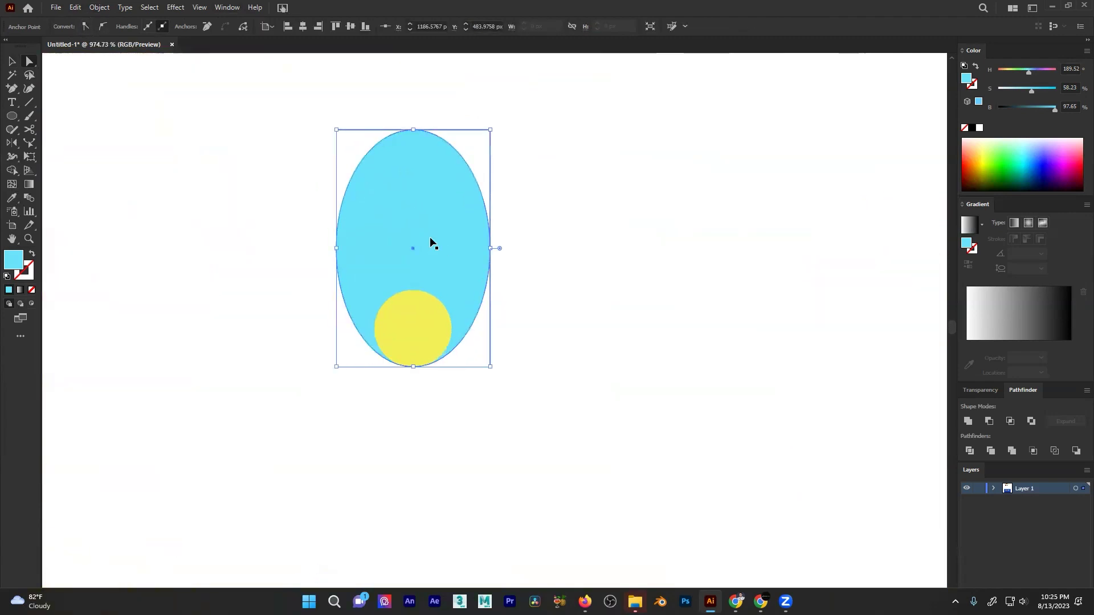
- Stretch the blue circle upward to about 33.2 px high and move it clear of the yellow circle, to its right
key(v)
scroll(420, 254, up, 2)
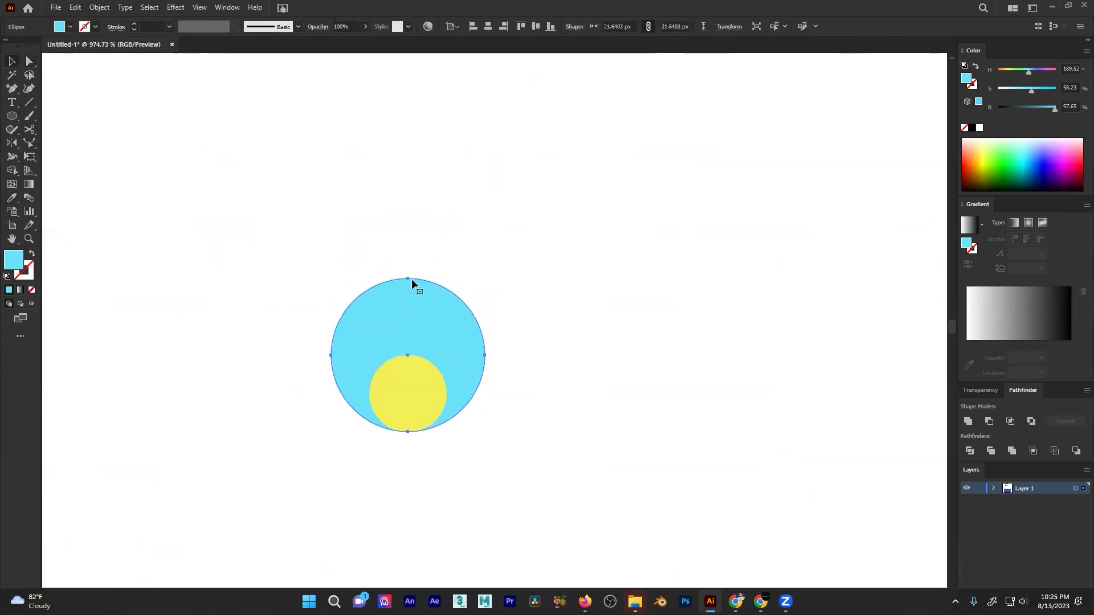
drag(408, 279, 556, 219)
drag(552, 340, 571, 281)
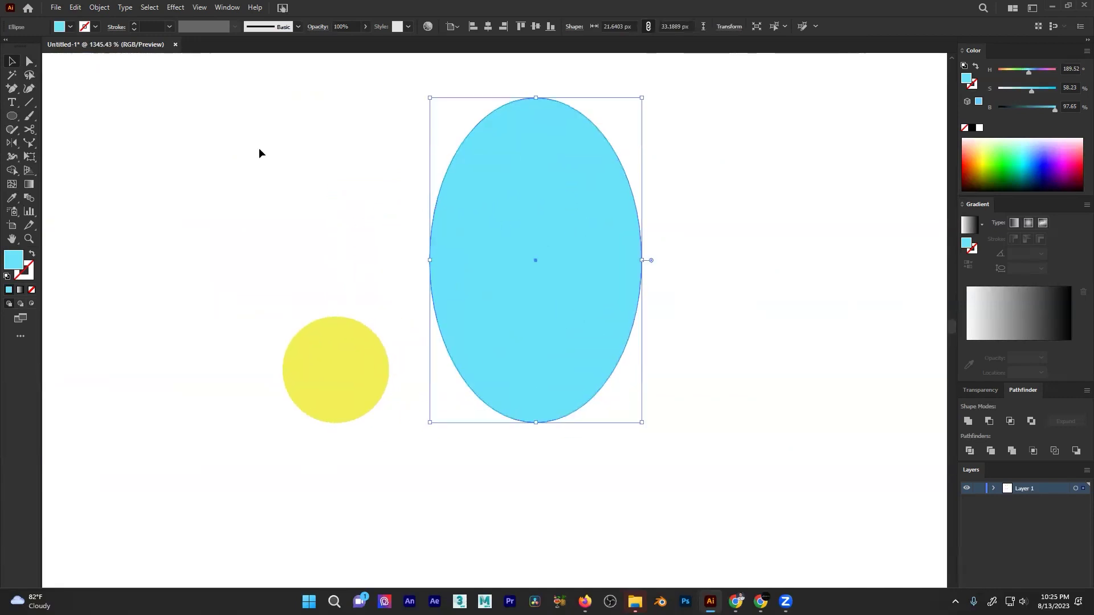
- Convert the blue ellipse's bottom anchor to a corner point and move the petal back behind the yellow circle, bases aligned
click(30, 63)
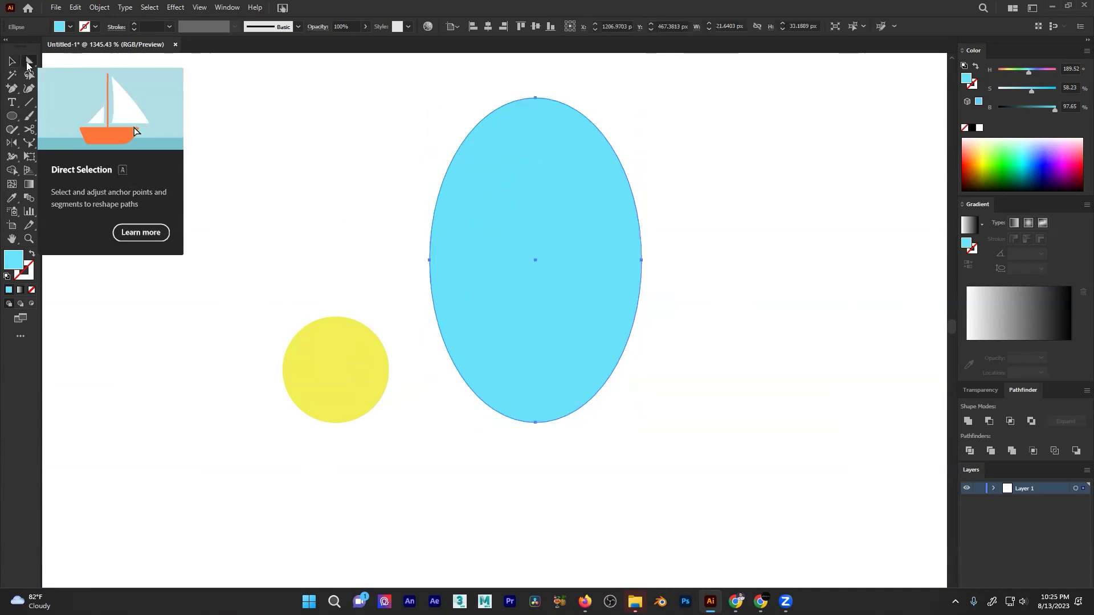
click(535, 422)
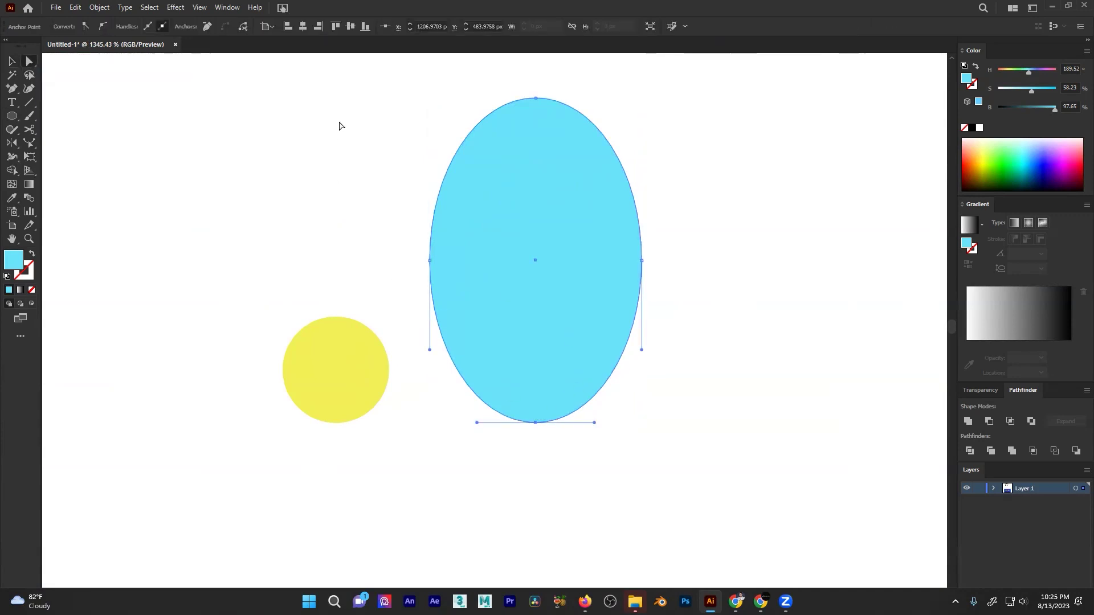
click(86, 26)
key(v)
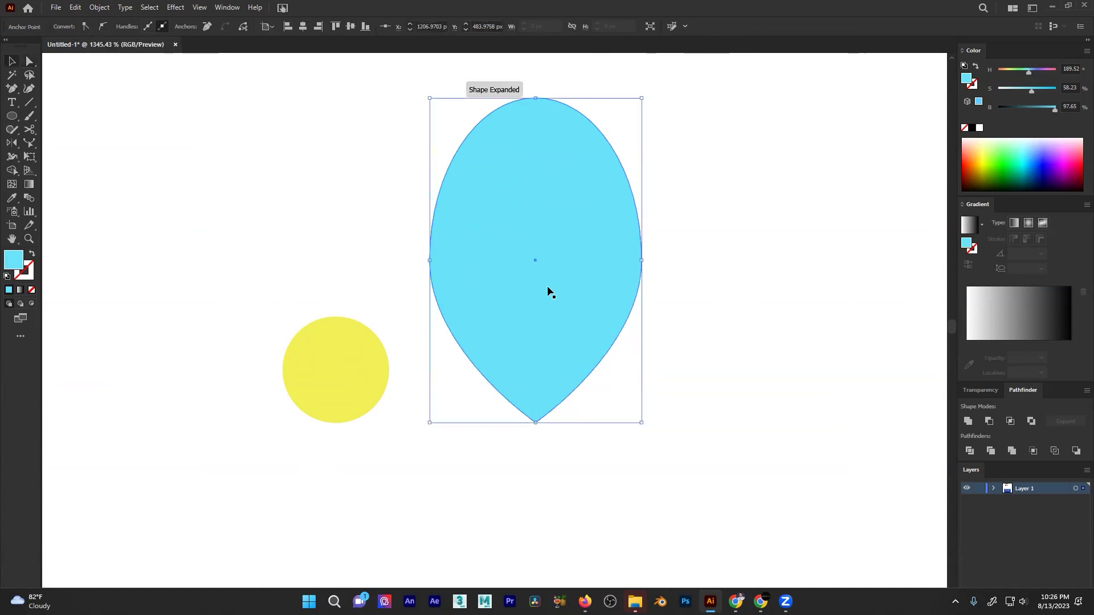
drag(567, 354, 371, 333)
drag(576, 258, 323, 307)
scroll(323, 306, down, 2)
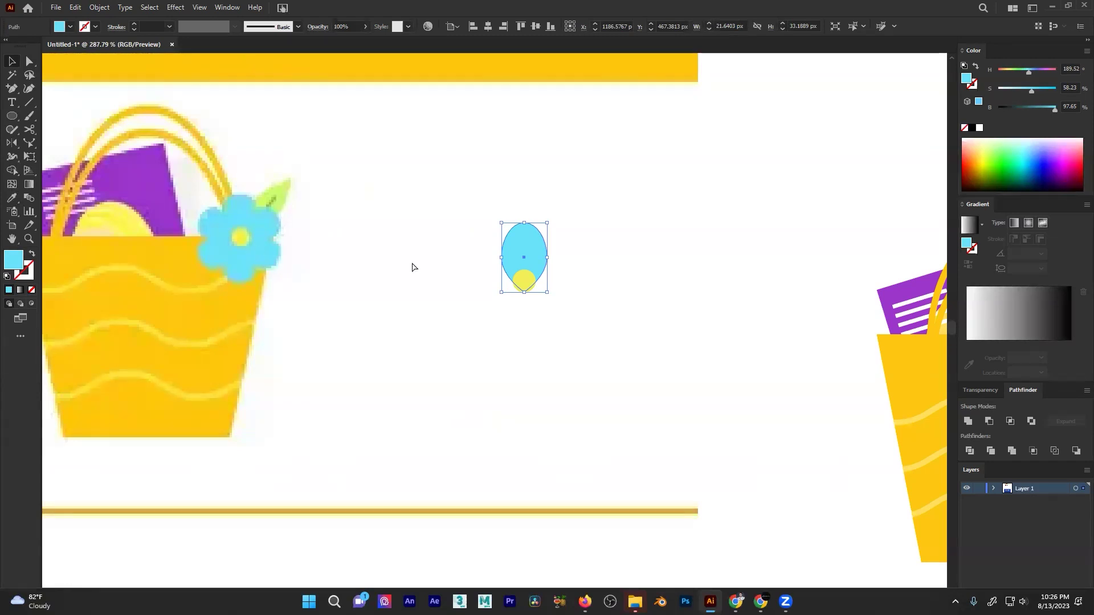
scroll(581, 268, up, 6)
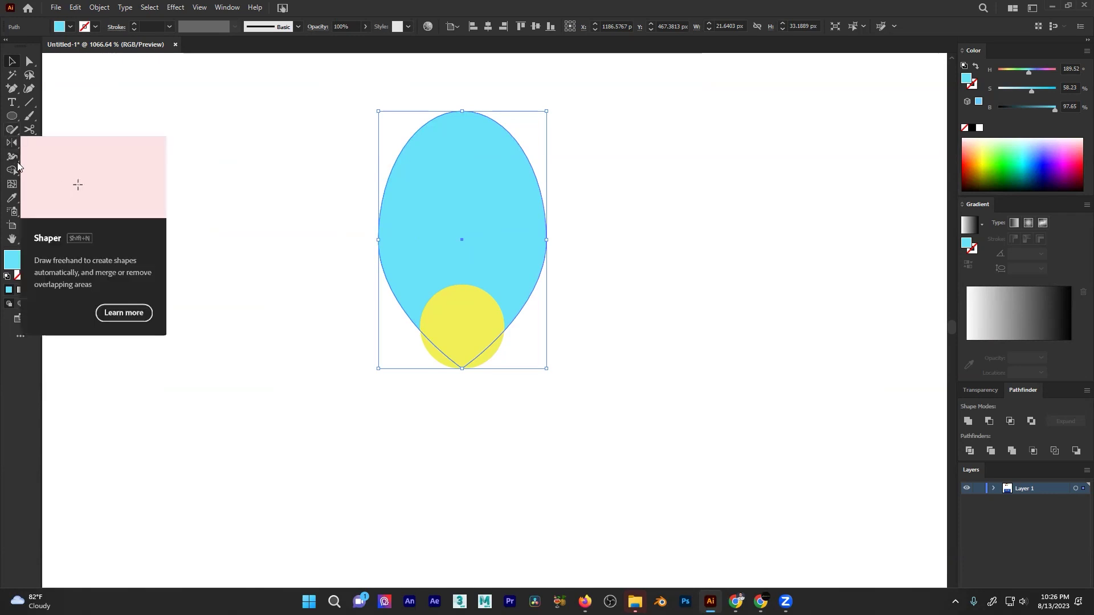
drag(12, 143, 59, 145)
click(461, 367)
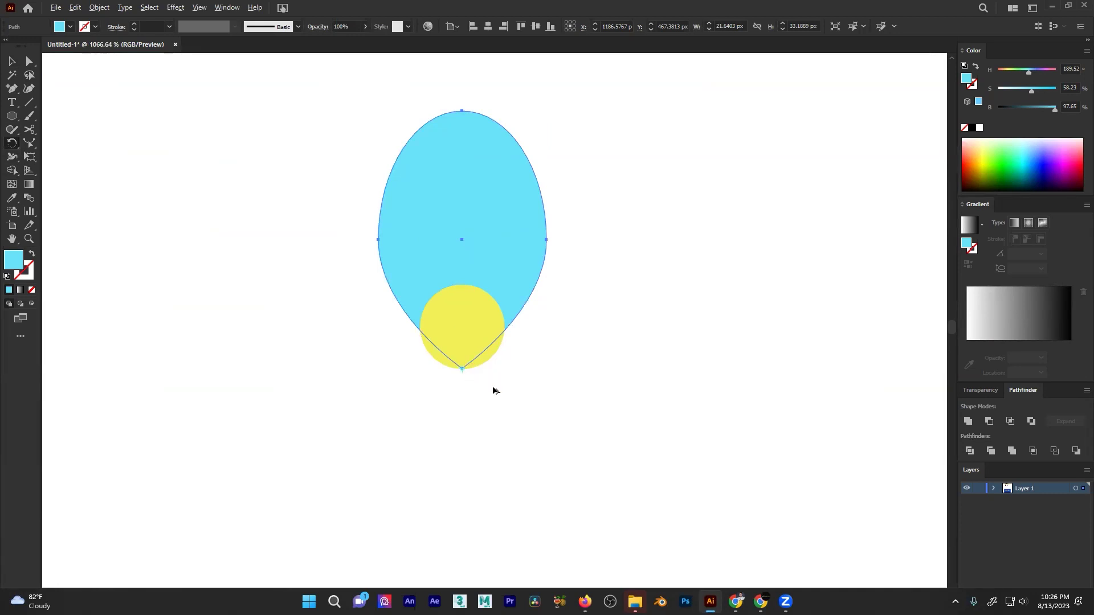
alt+click(462, 368)
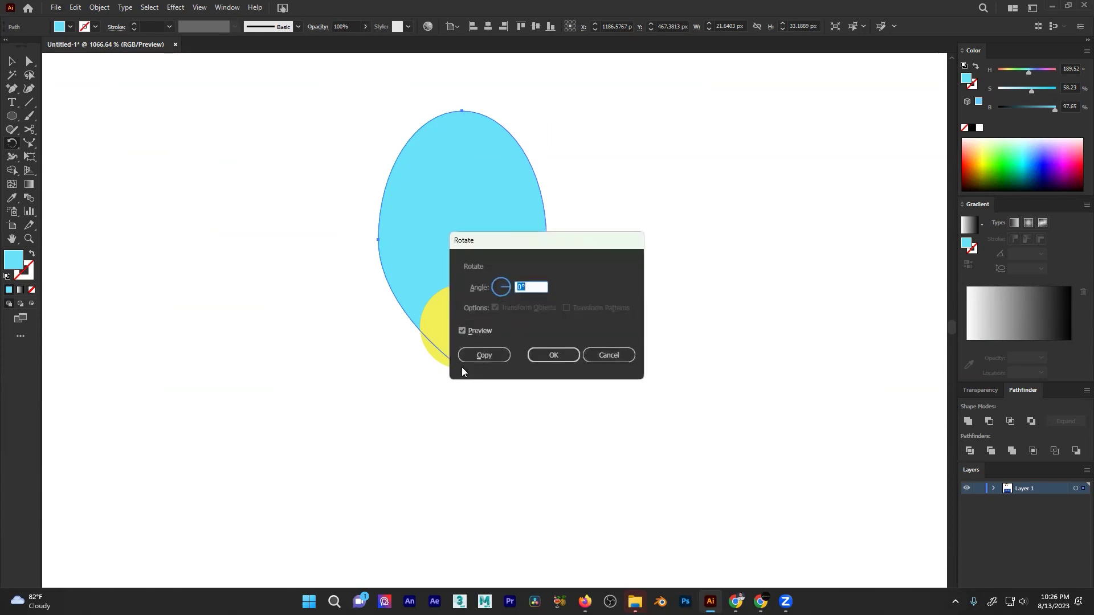
click(608, 353)
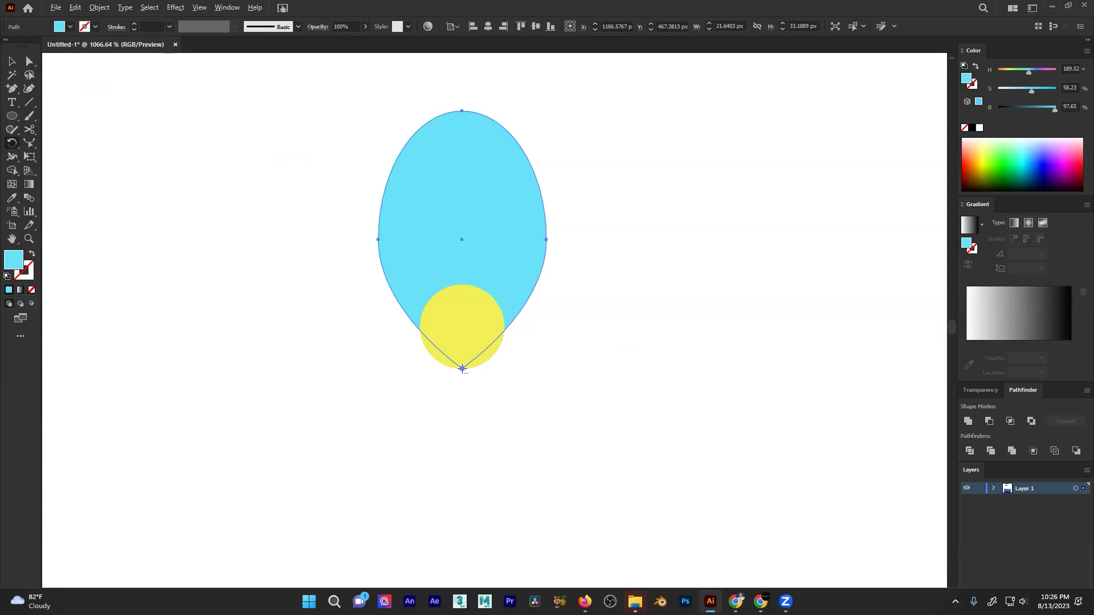
alt+click(462, 369)
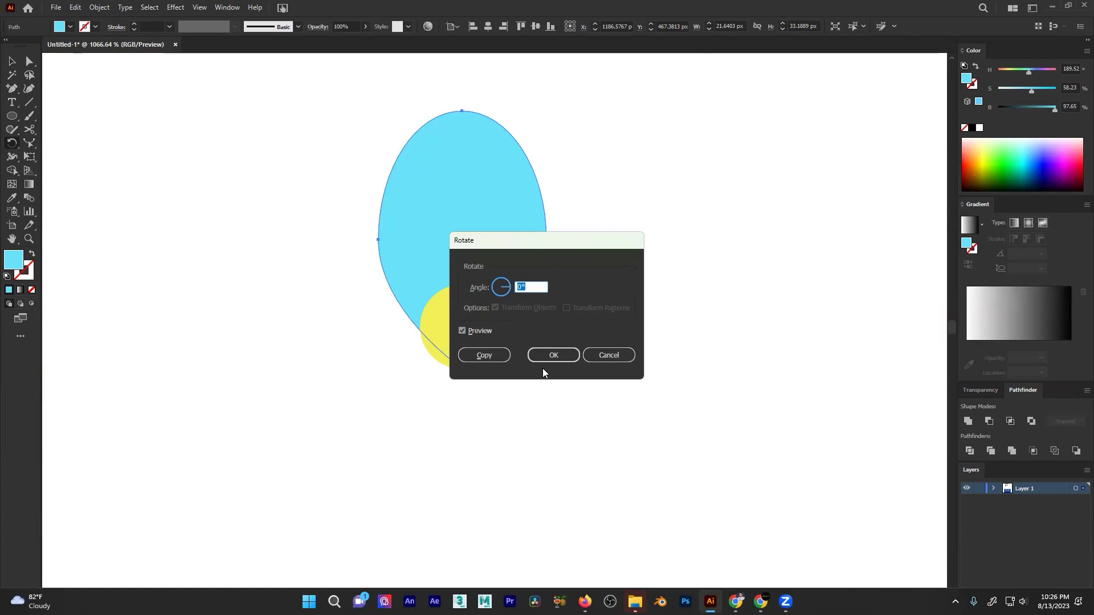
click(603, 351)
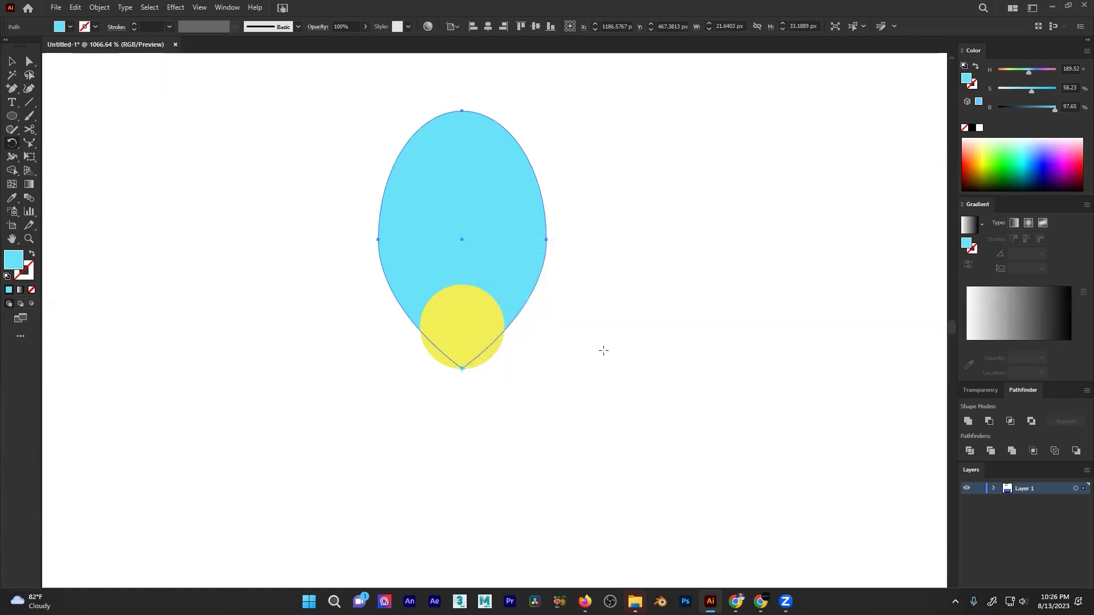
click(12, 61)
click(308, 185)
click(468, 235)
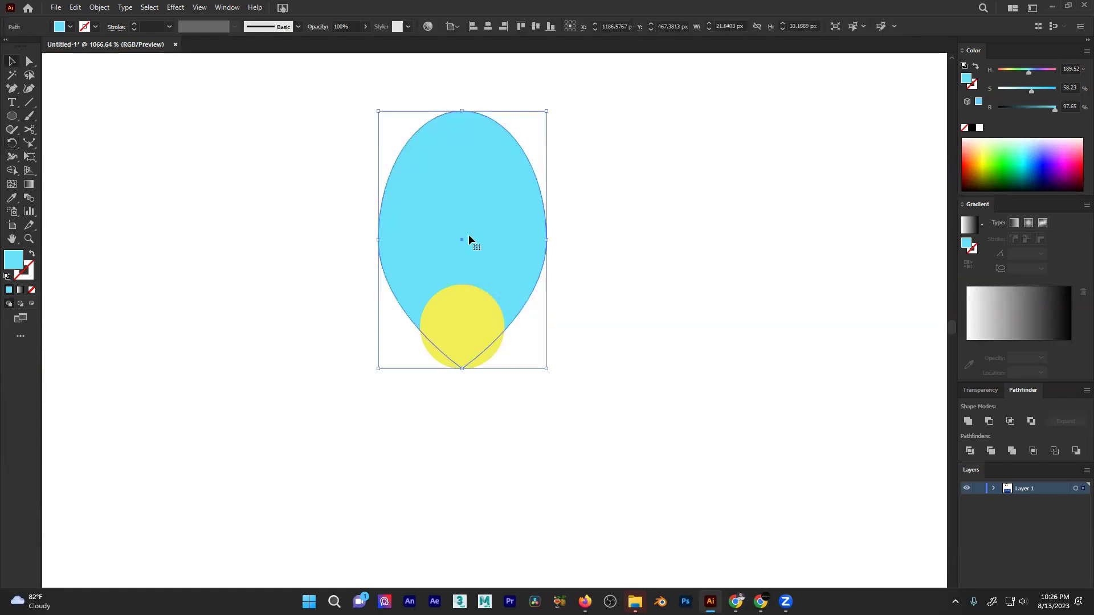
- Create a rotated copy of the pointed petal about its bottom tip, at an angle of 360/6
click(11, 143)
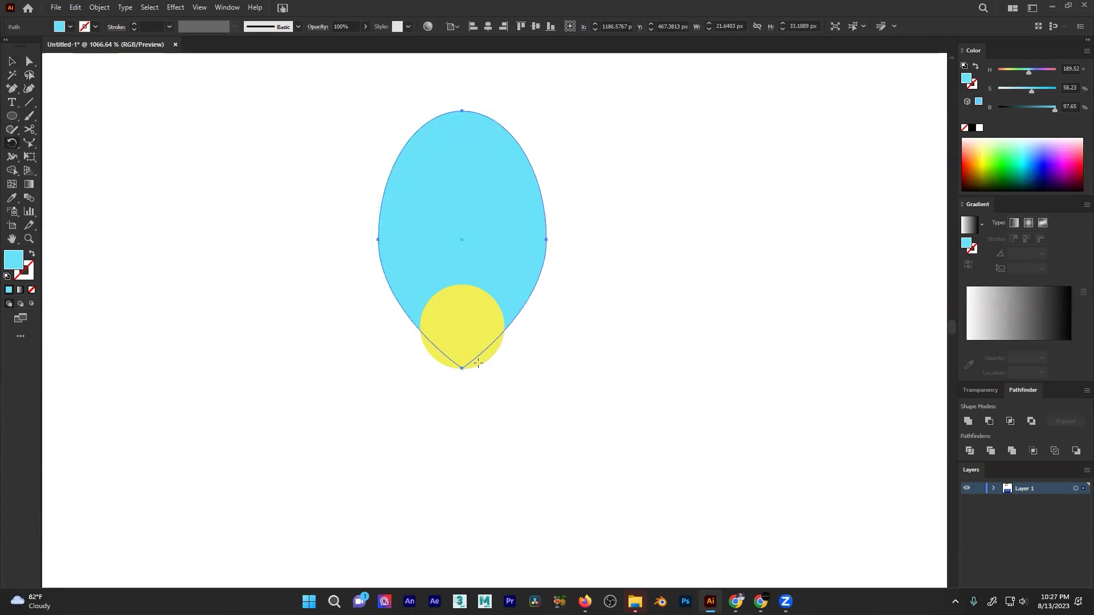
click(460, 366)
alt+click(462, 368)
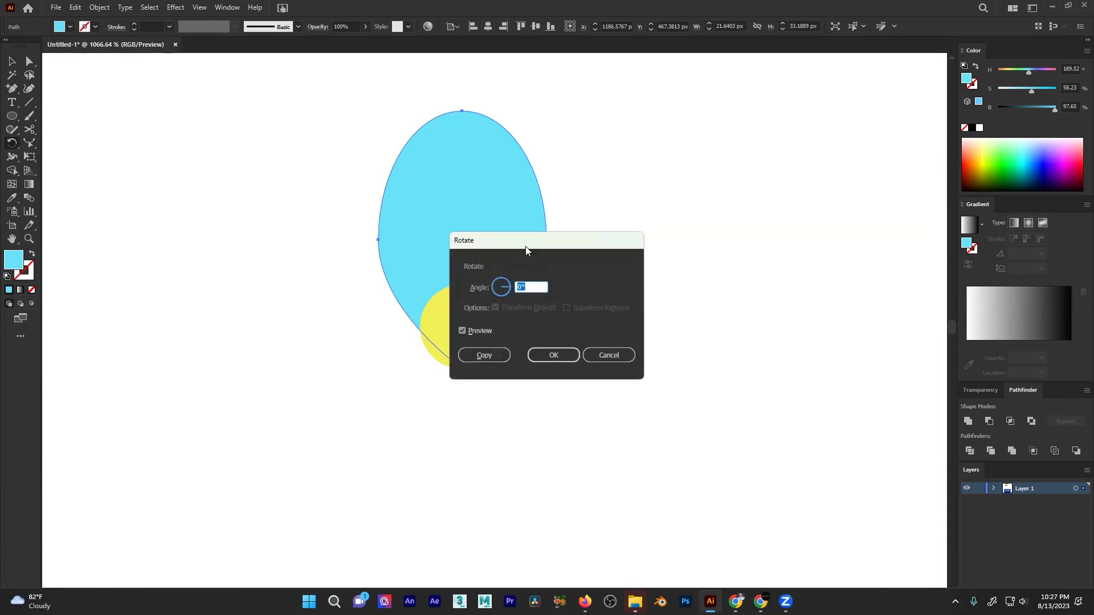
drag(528, 247, 654, 230)
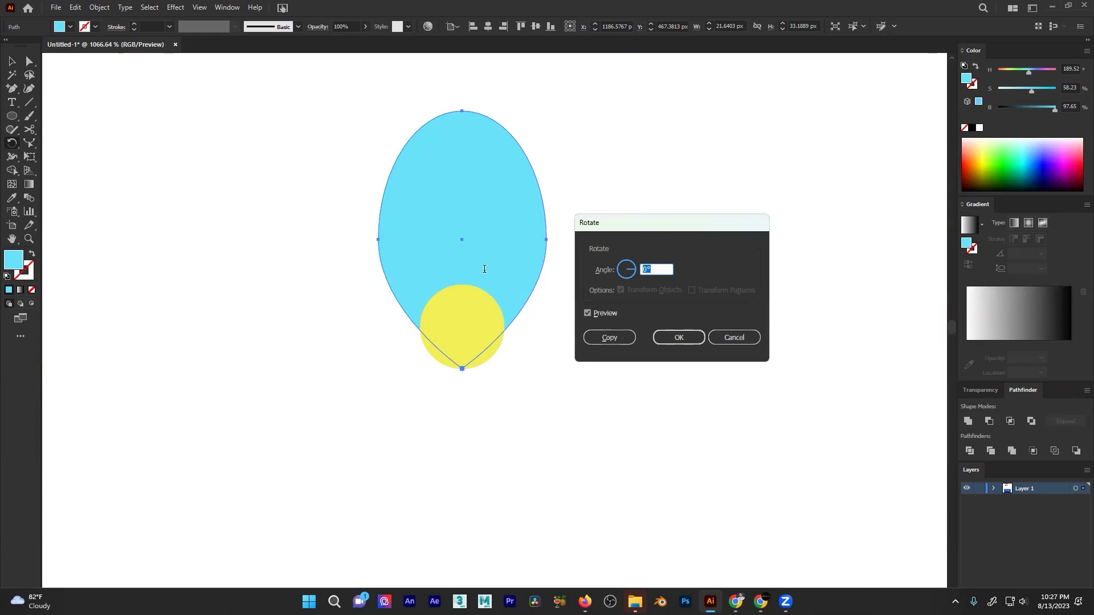
text(360)
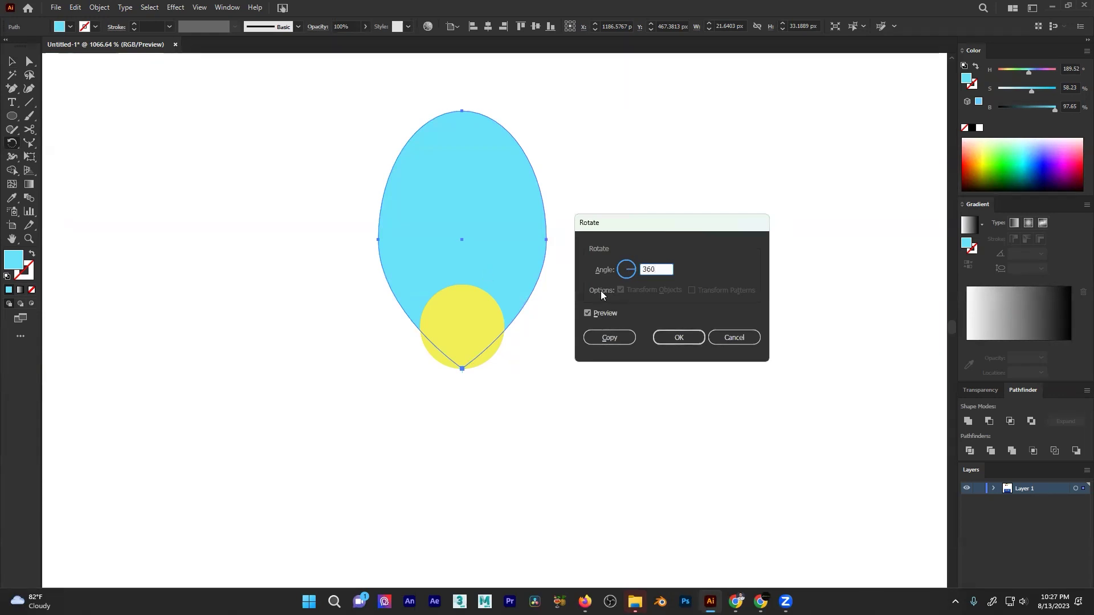
text(/)
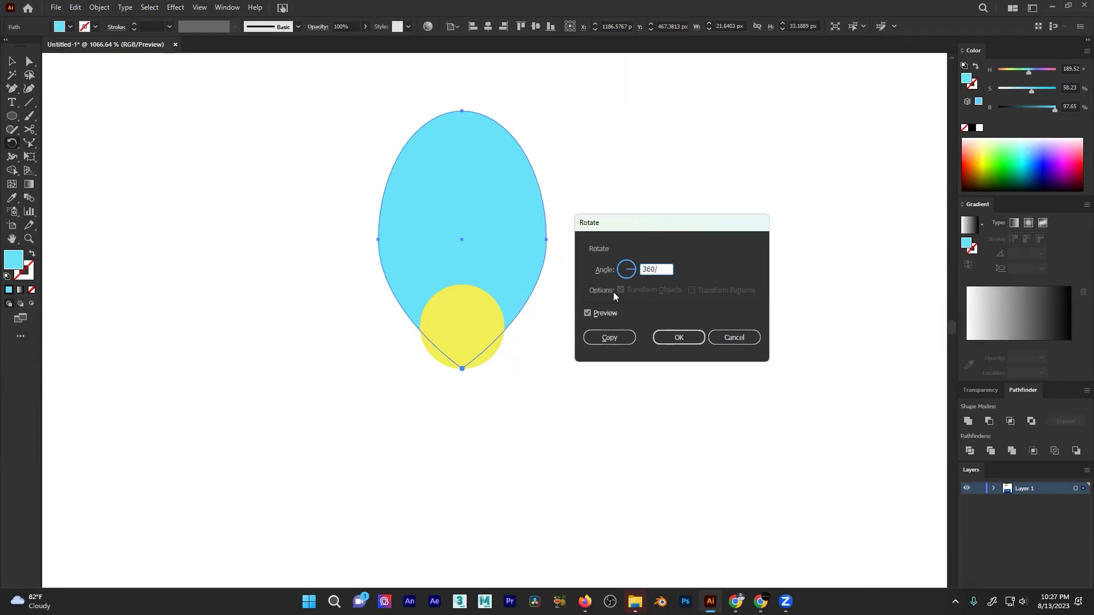
text(6)
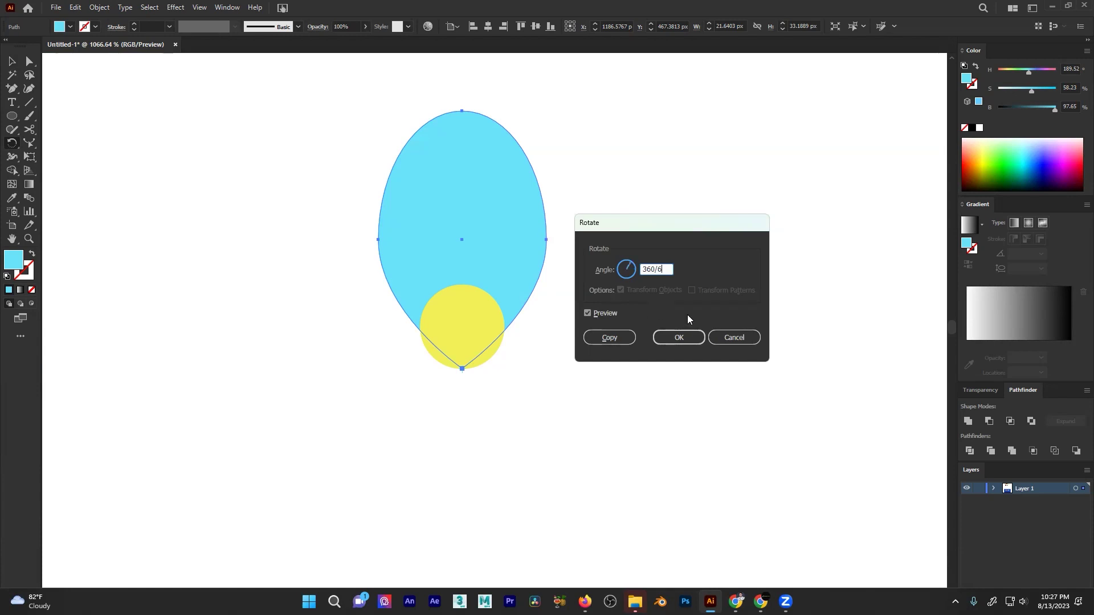
click(605, 313)
click(605, 313)
click(605, 313)
click(605, 313)
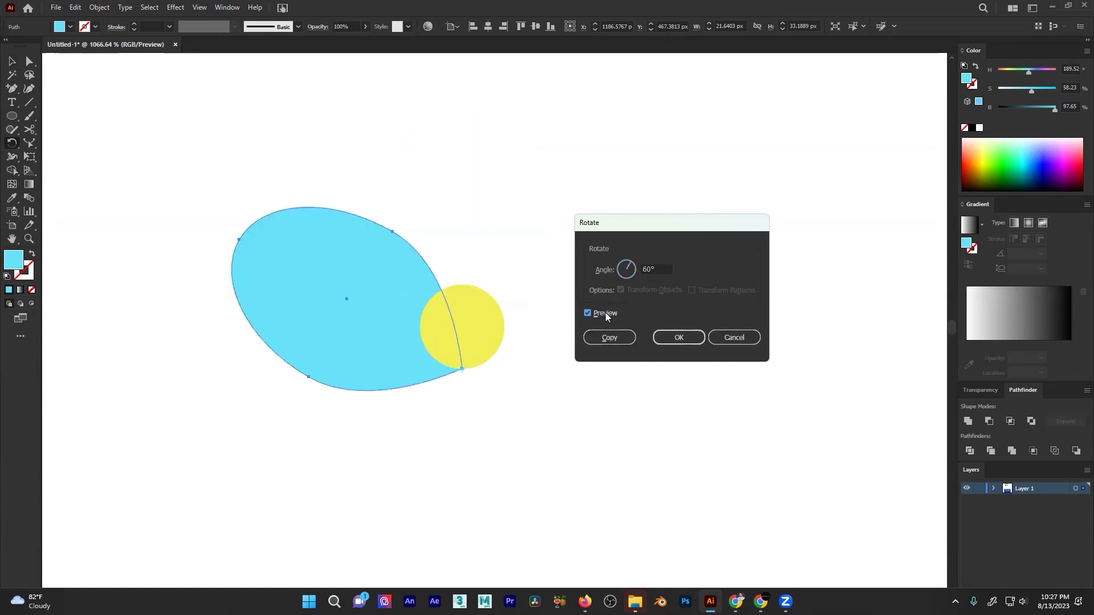
click(605, 312)
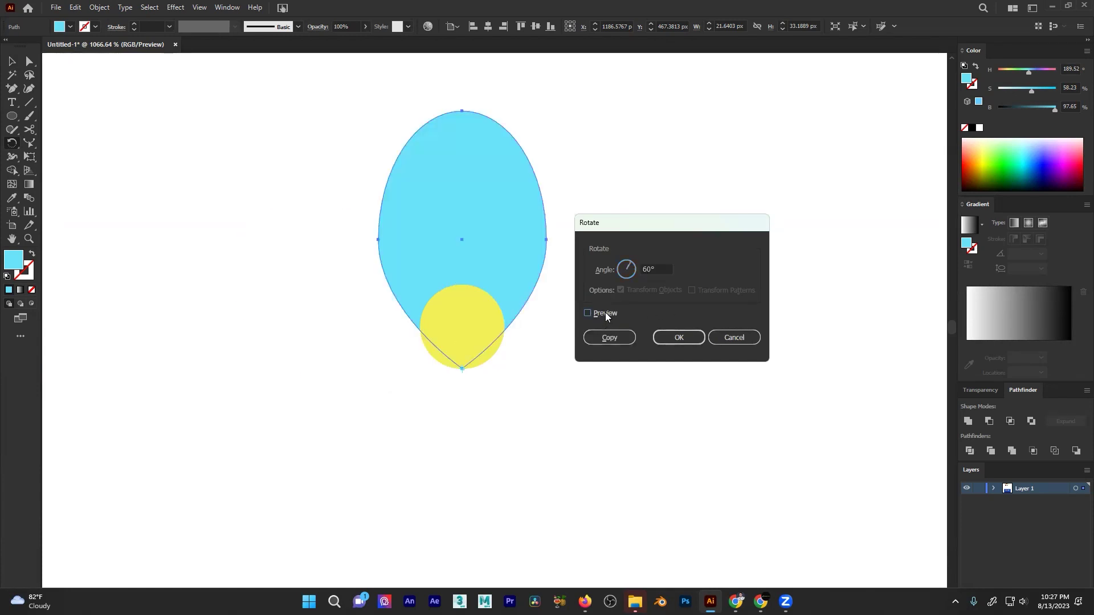
click(623, 338)
- Repeat the rotated copy around the petal's tip to complete a six-petal flower
key(ctrl+d)
key(ctrl+d)
key(ctrl+d)
key(ctrl+d)
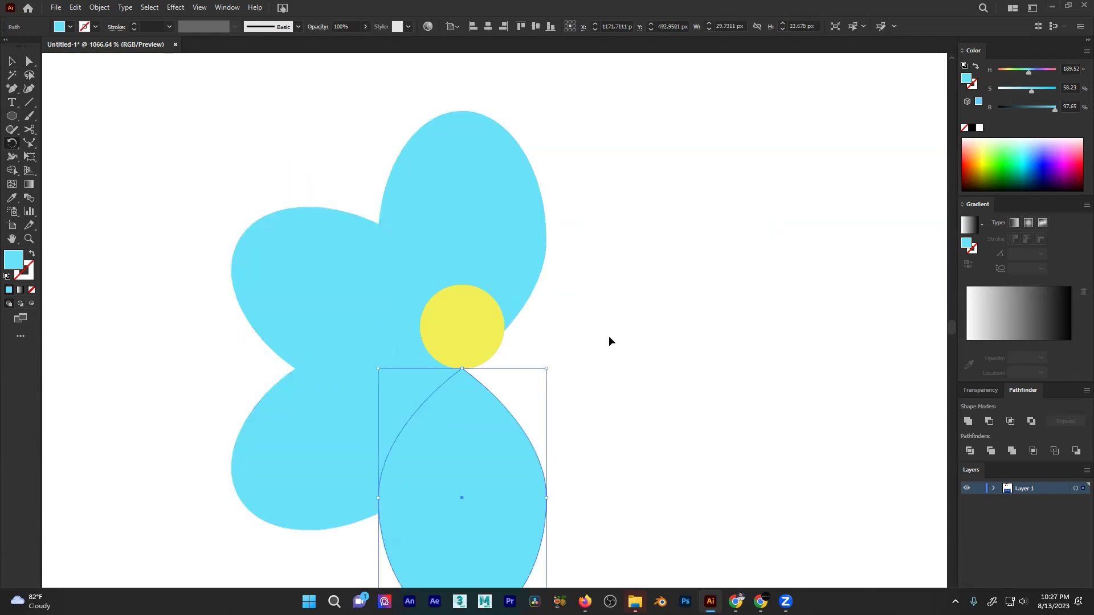
drag(521, 288, 280, 359)
scroll(282, 360, down, 6)
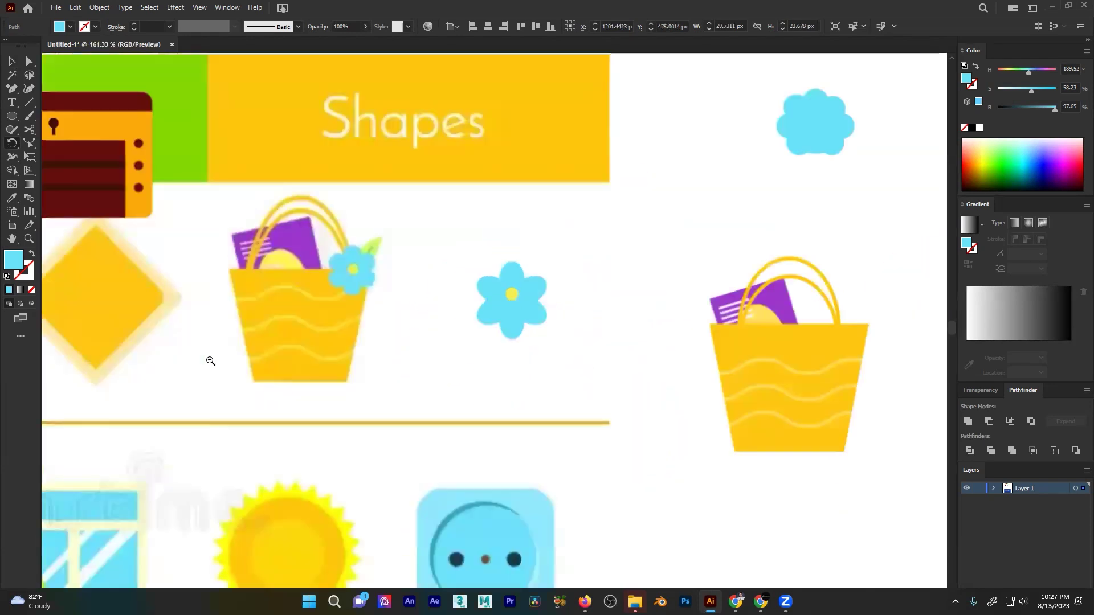
- Undo the repeated petal rotations back to the first rotated copy
key(a)
click(612, 295)
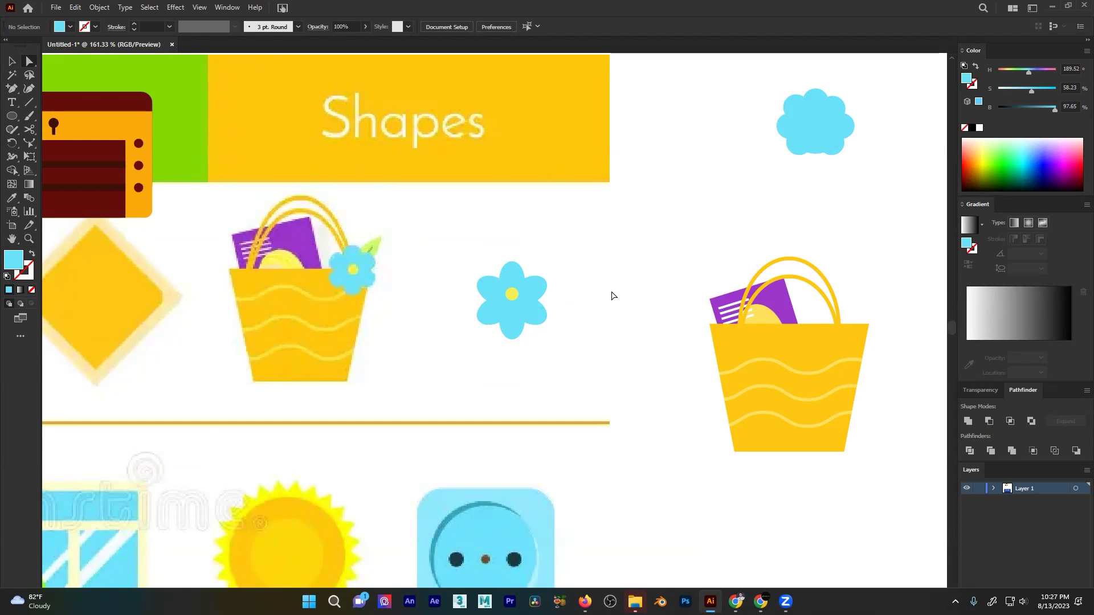
scroll(473, 282, up, 5)
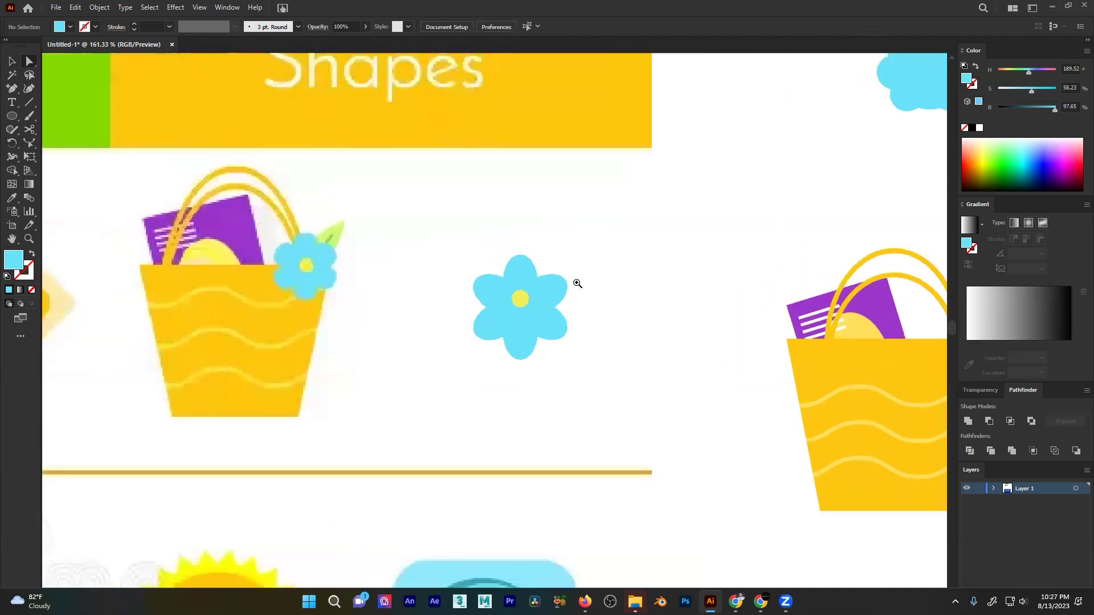
key(ctrl+z)
key(ctrl+z)
key(ctrl+z)
key(ctrl+z)
key(ctrl+z)
key(ctrl+z)
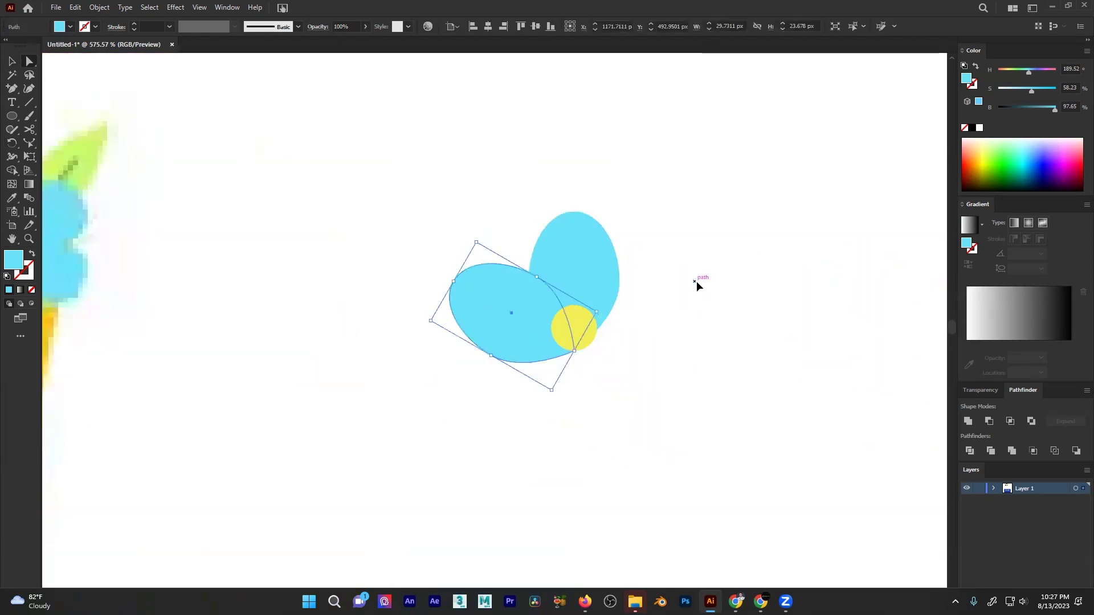
- Undo the remaining petal copy, move and corner conversion back to the plain blue ellipse beside the yellow circle
key(v)
drag(574, 212, 570, 245)
key(ctrl+z)
scroll(627, 312, up, 3)
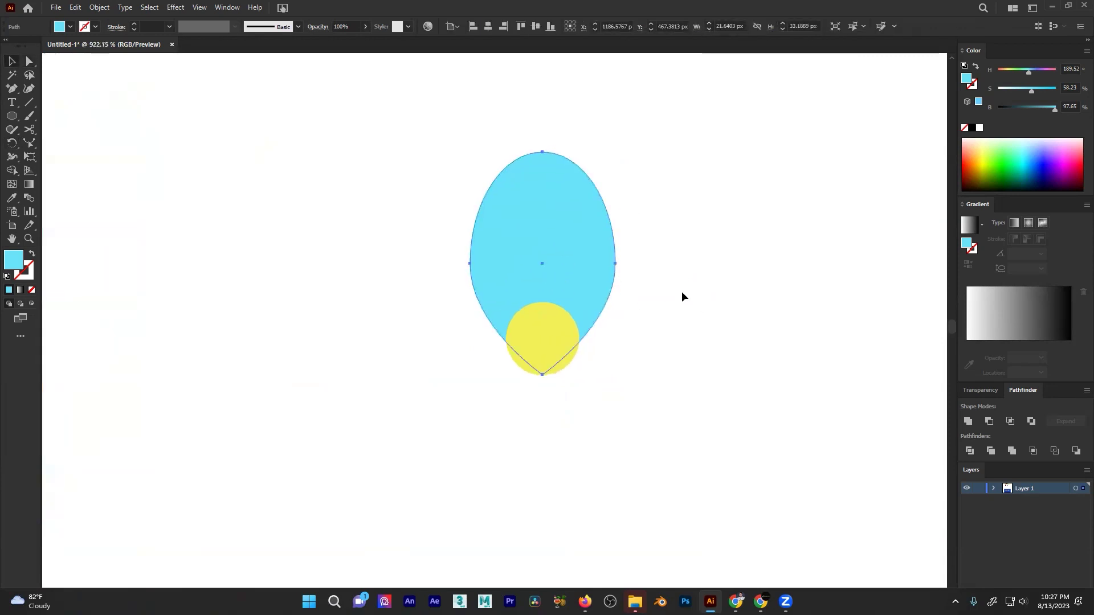
key(ctrl+z)
key(ctrl+z)
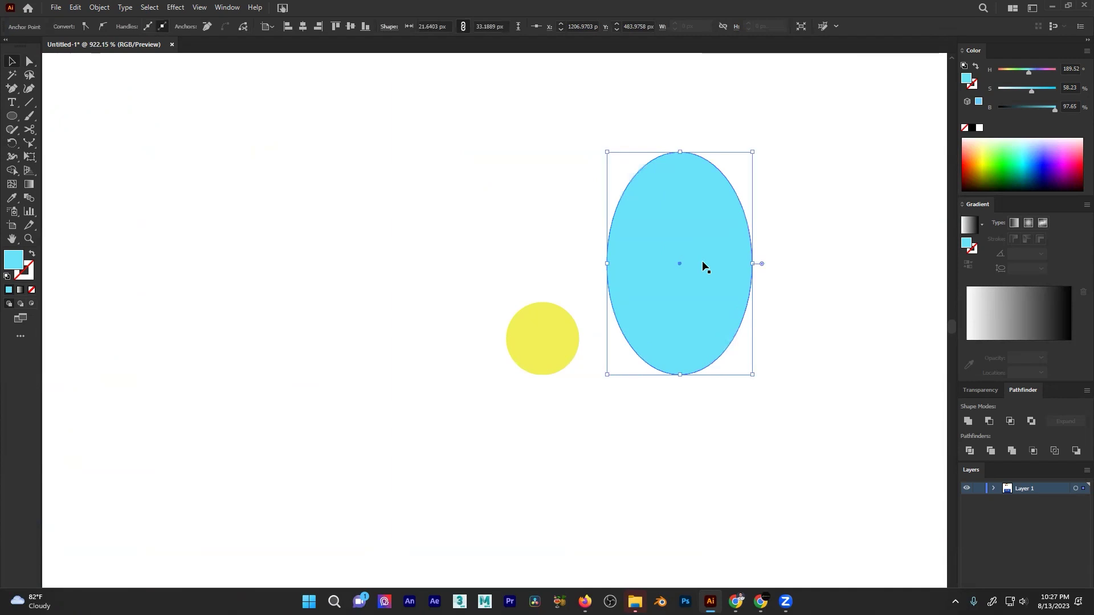
- Move the blue ellipse back behind the yellow circle with bases aligned and shorten it from above to about 27.4 px high
drag(708, 266, 566, 251)
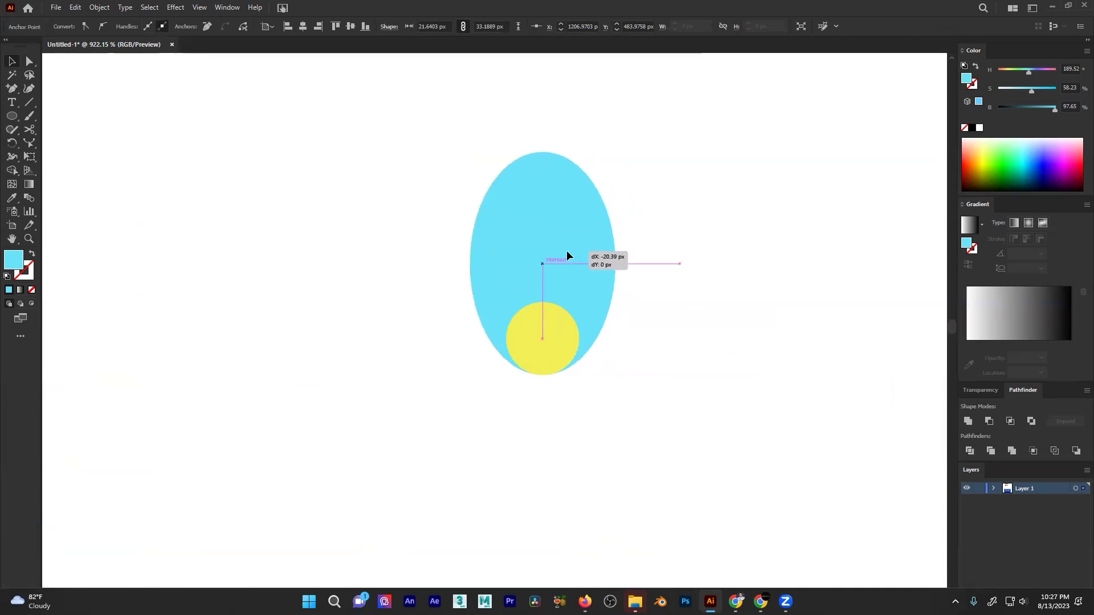
drag(542, 152, 541, 191)
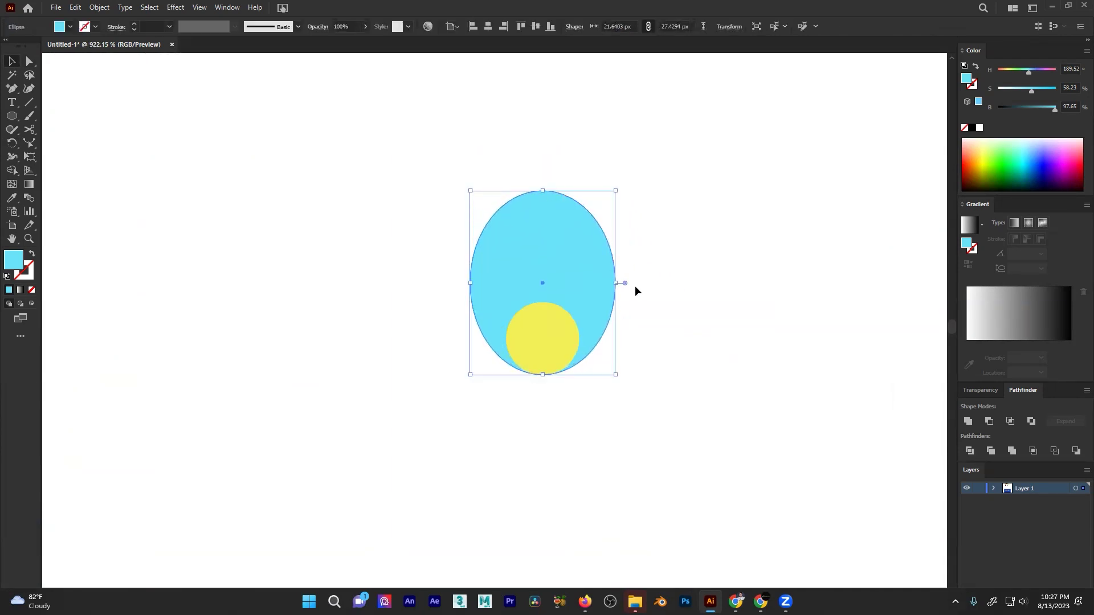
scroll(630, 314, up, 2)
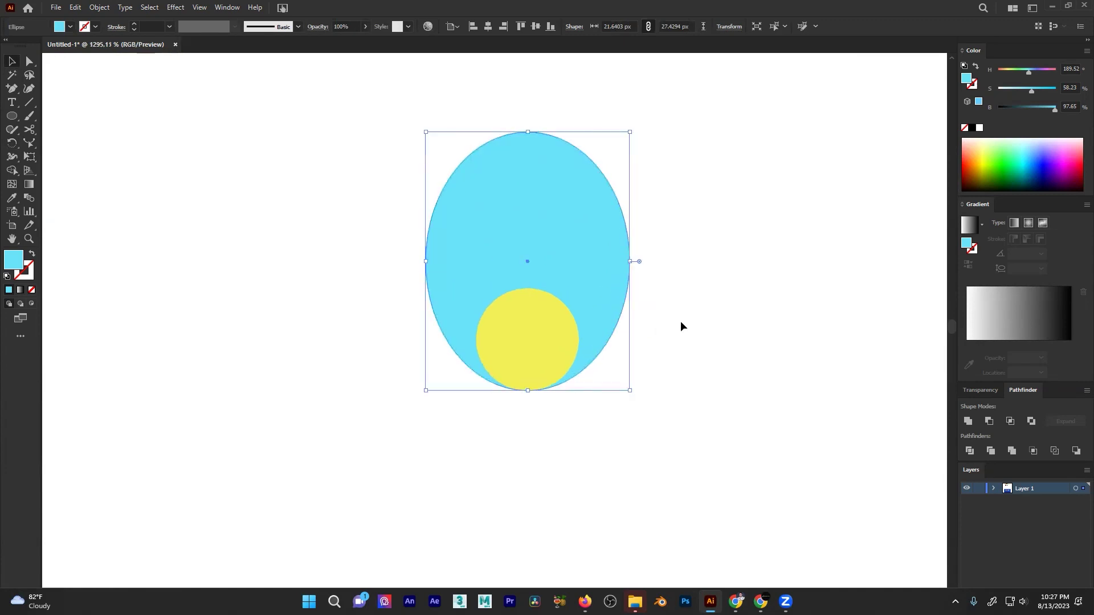
- Lower the yellow circle so its centre sits near the blue ellipse's base, keep it in front, and select the ellipse
click(659, 306)
drag(542, 371, 540, 399)
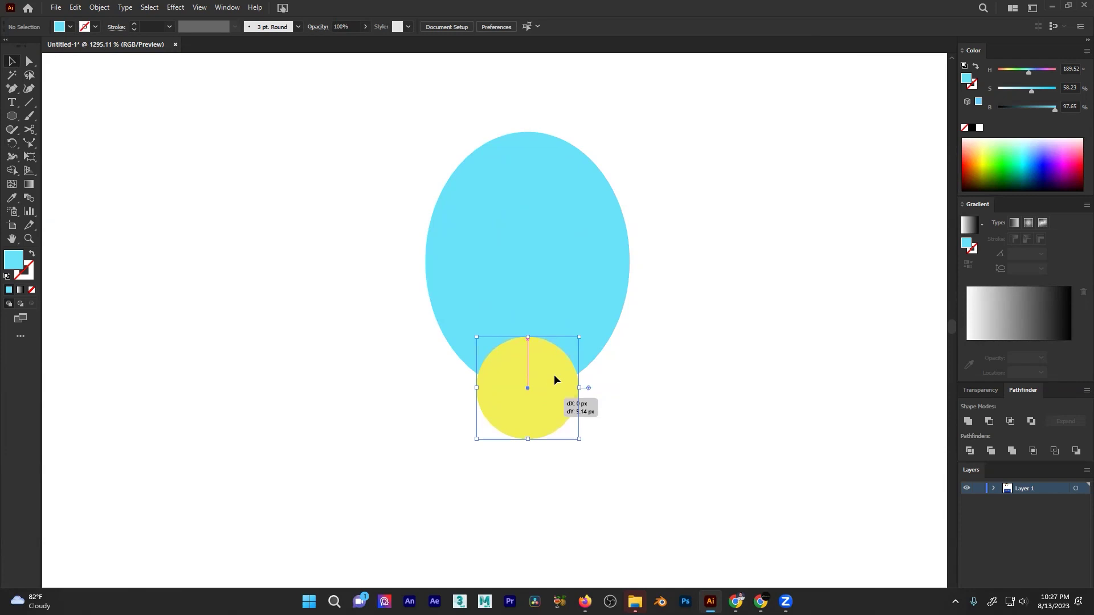
drag(600, 313, 580, 358)
drag(525, 389, 544, 319)
key(ctrl+bracketleft)
click(651, 392)
click(532, 271)
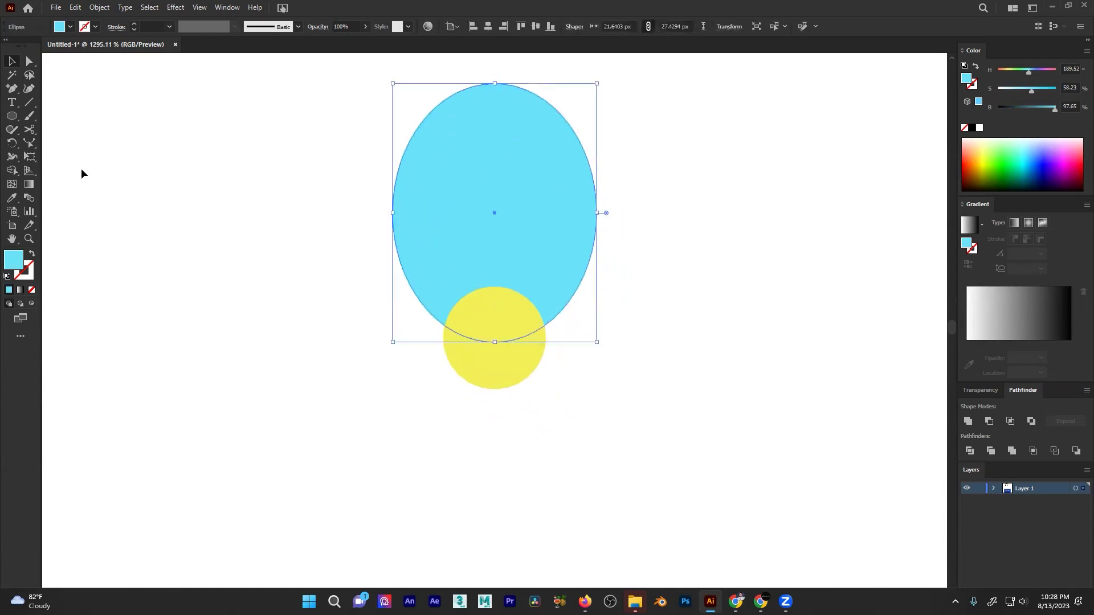
- Rotate a copy of the blue ellipse by 360/6 degrees about its base anchor and repeat it to complete six petals
right_click(8, 134)
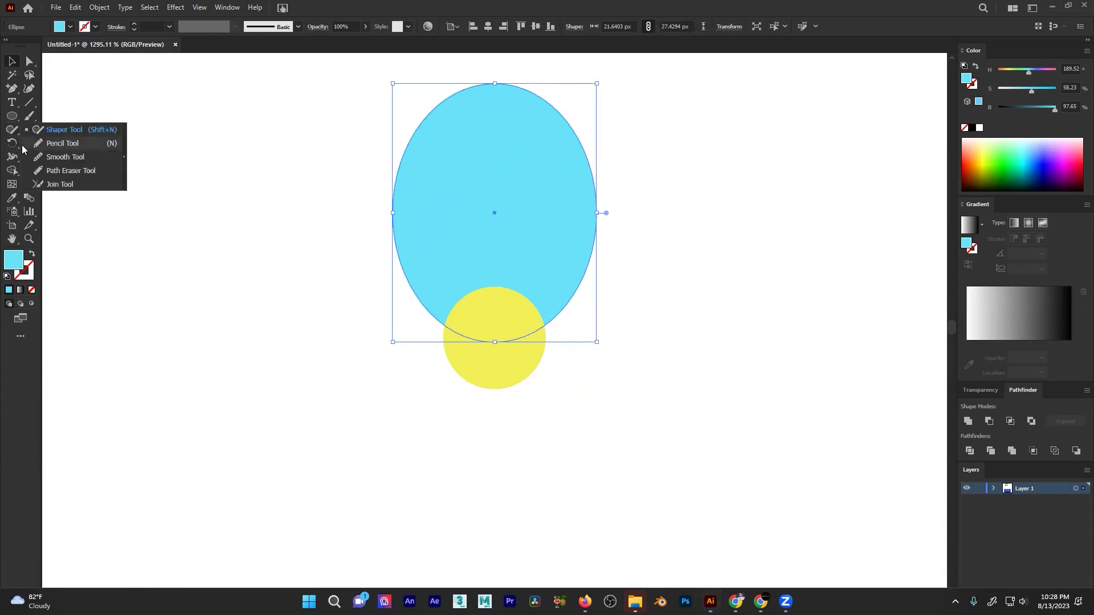
click(14, 143)
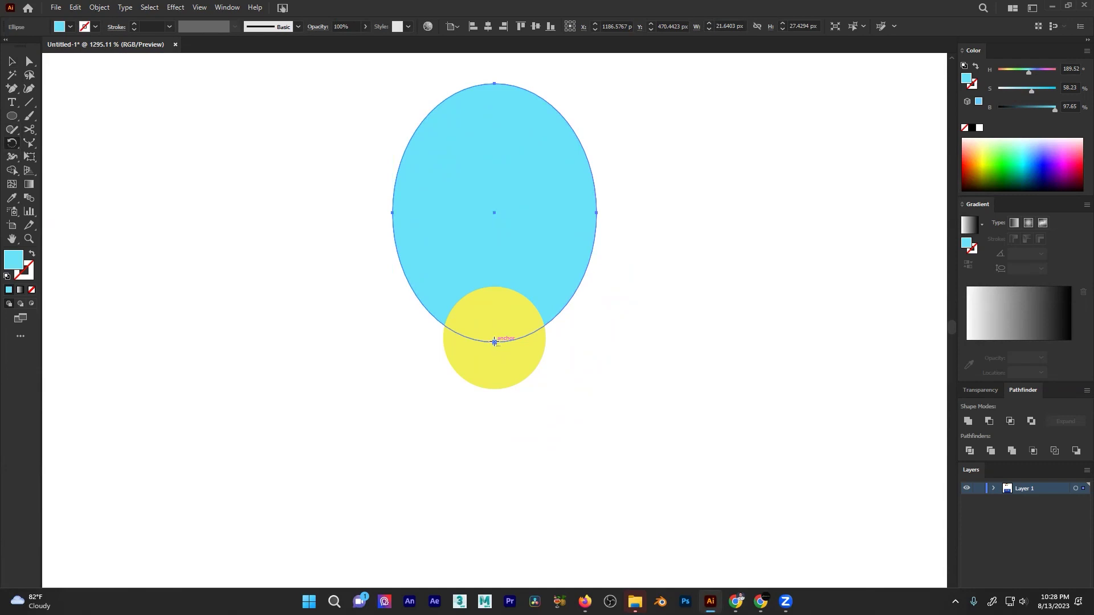
alt+click(495, 342)
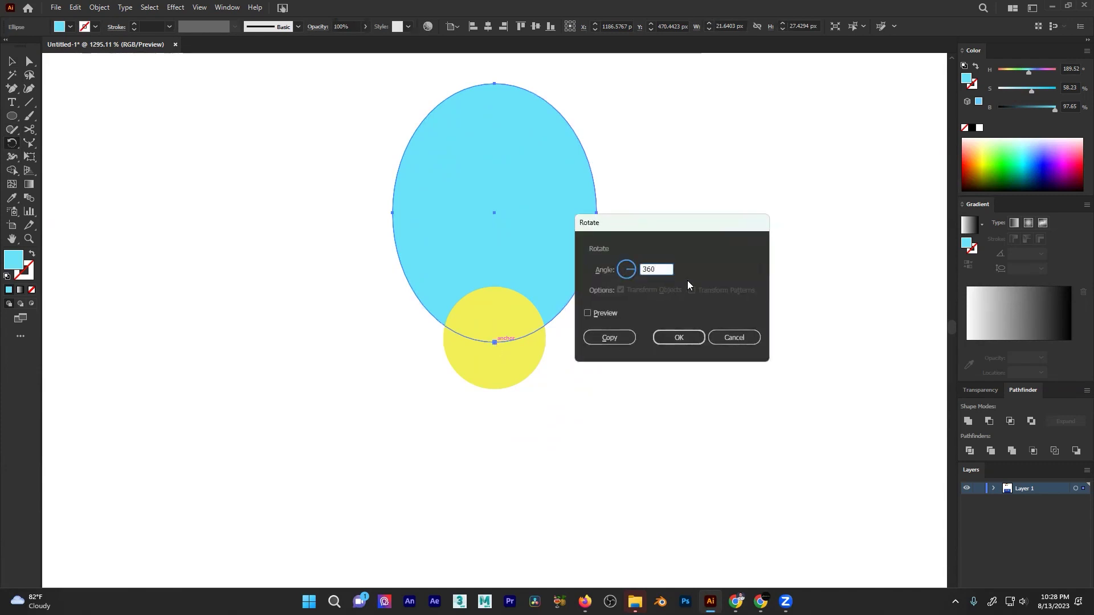
text(/6)
click(602, 332)
key(ctrl+d)
key(ctrl+d)
key(ctrl+d)
key(ctrl+d)
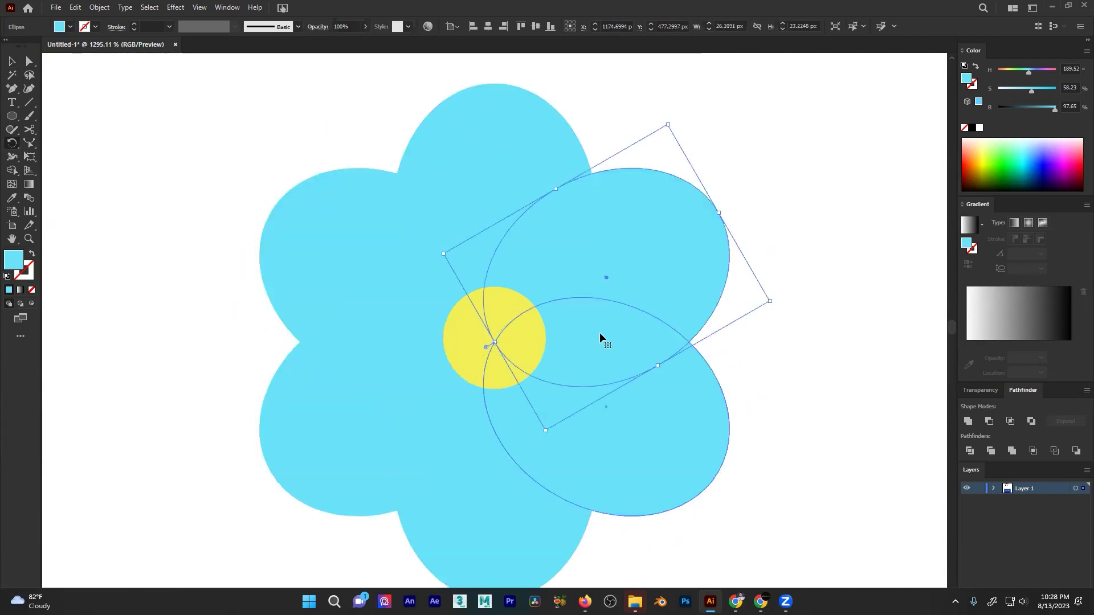
key(ctrl+0)
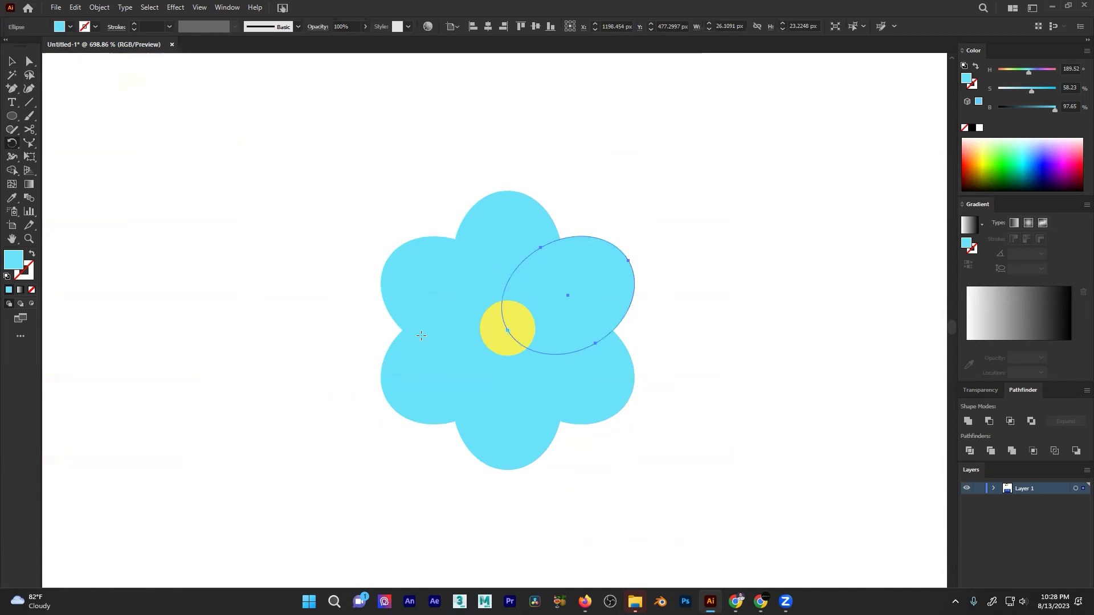
key(v)
click(724, 312)
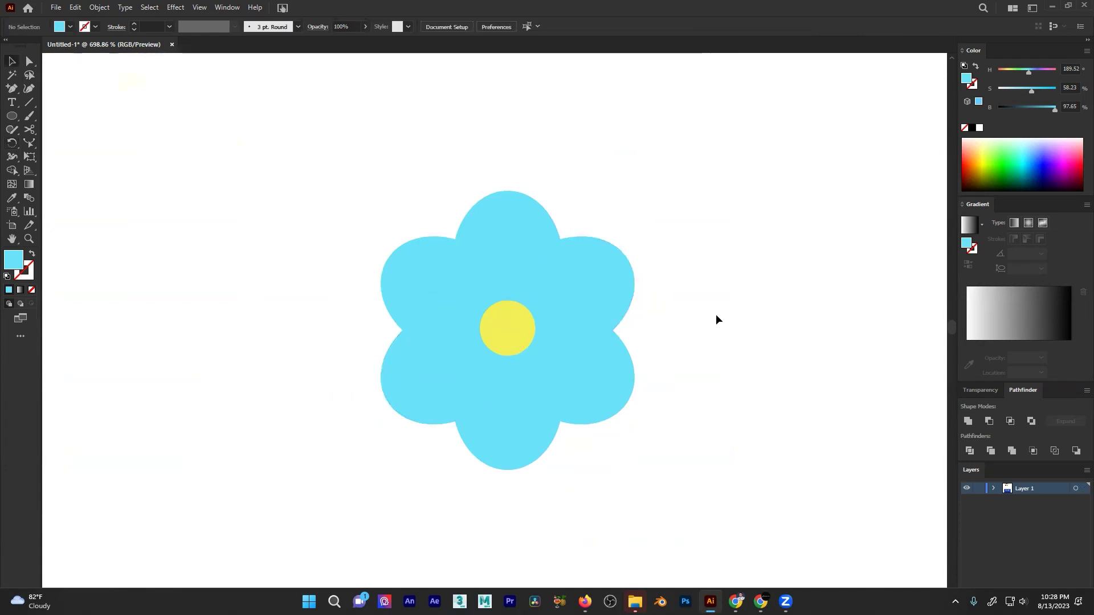
- Enlarge the yellow circle at the flower's centre to about 13.4 px in diameter
ctrl+alt+click(689, 205)
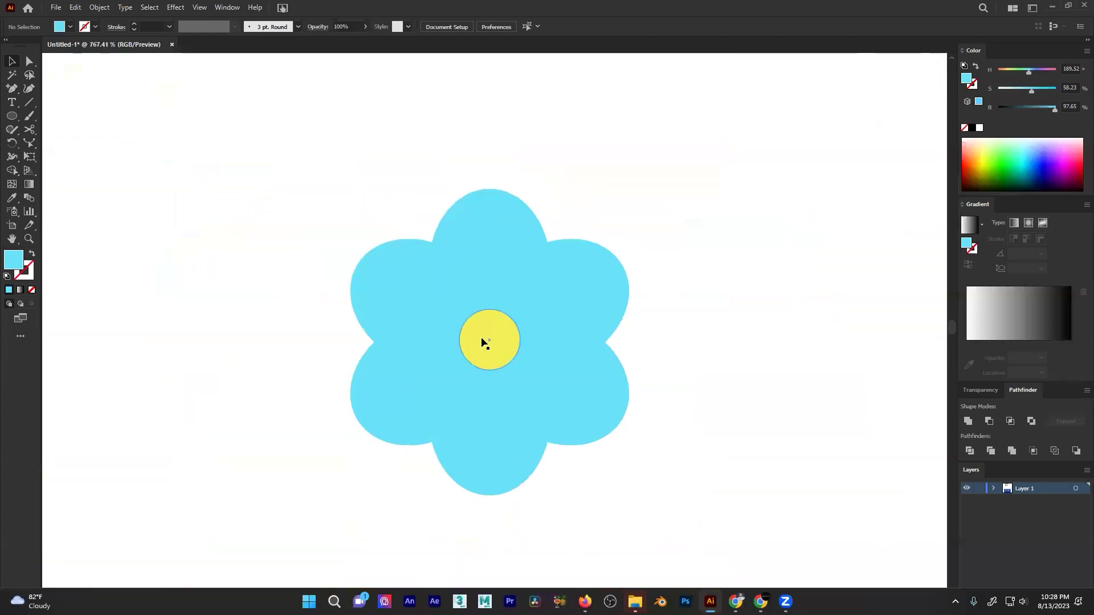
click(481, 338)
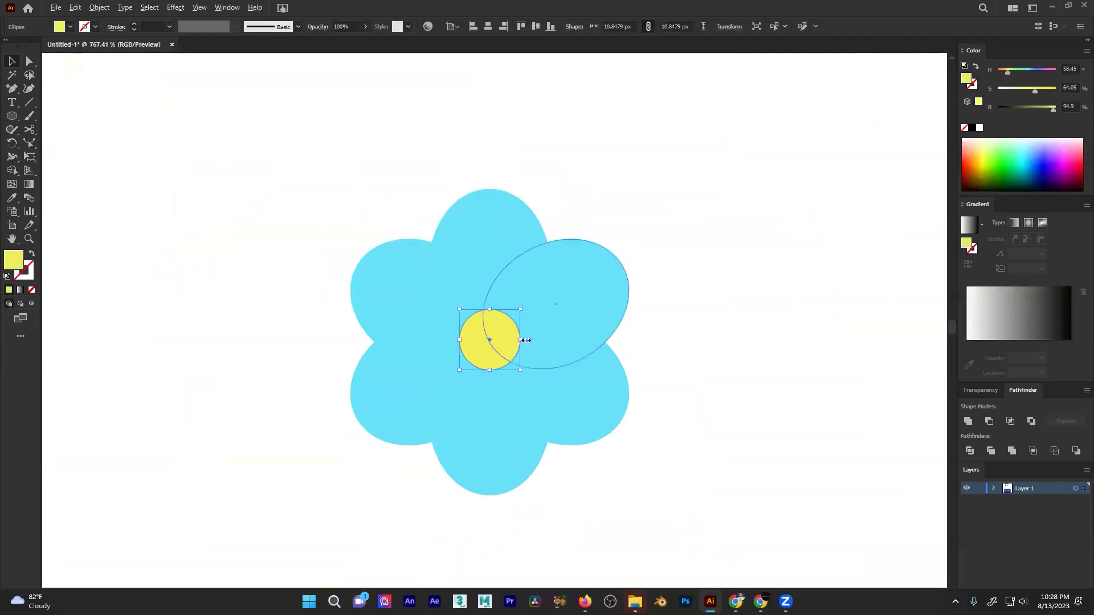
drag(520, 340, 528, 340)
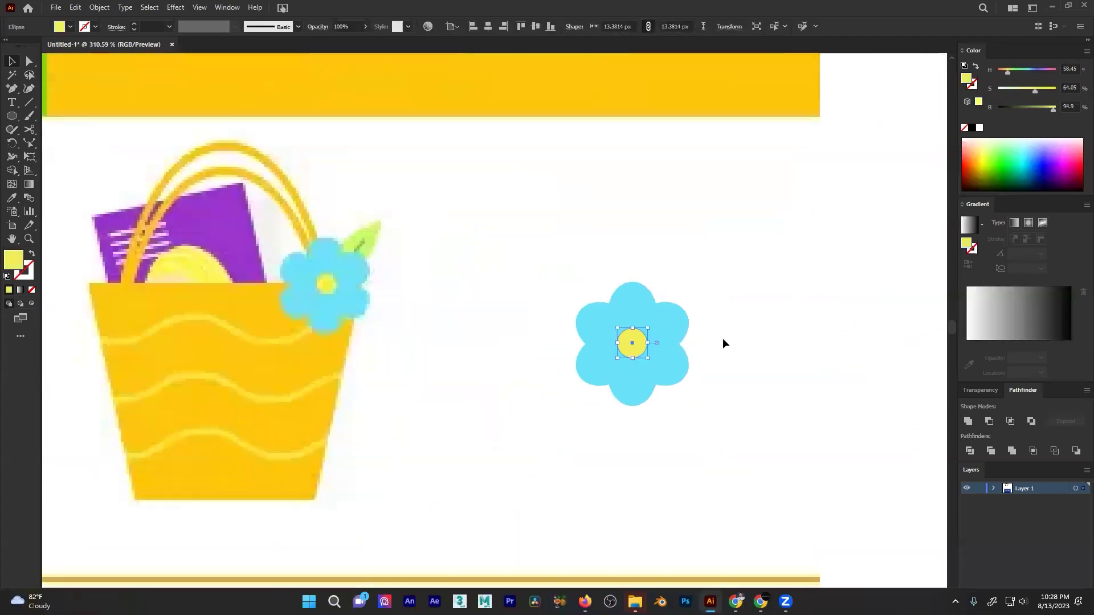
- Group the petals with the yellow centre and move the flower onto the drawn bag's upper right corner
drag(723, 337, 489, 429)
key(ctrl+g)
drag(630, 393, 518, 393)
drag(693, 391, 587, 369)
drag(297, 344, 719, 390)
scroll(724, 394, up, 5)
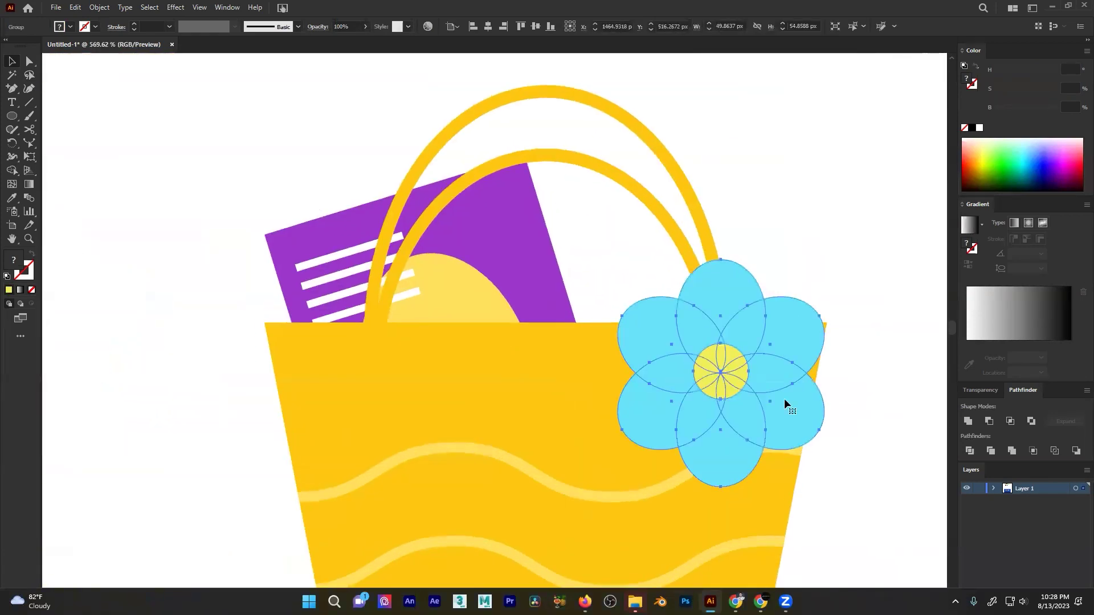
- Scale the flower group down and reposition it over the right ends of the bag handles
drag(810, 377, 776, 351)
click(825, 382)
drag(825, 381, 784, 382)
drag(759, 377, 747, 368)
drag(772, 382, 597, 422)
drag(688, 403, 747, 343)
- Brighten the flower centre's yellow fill to about H 57°, S 67%, B 99%
key(a)
click(845, 280)
click(713, 317)
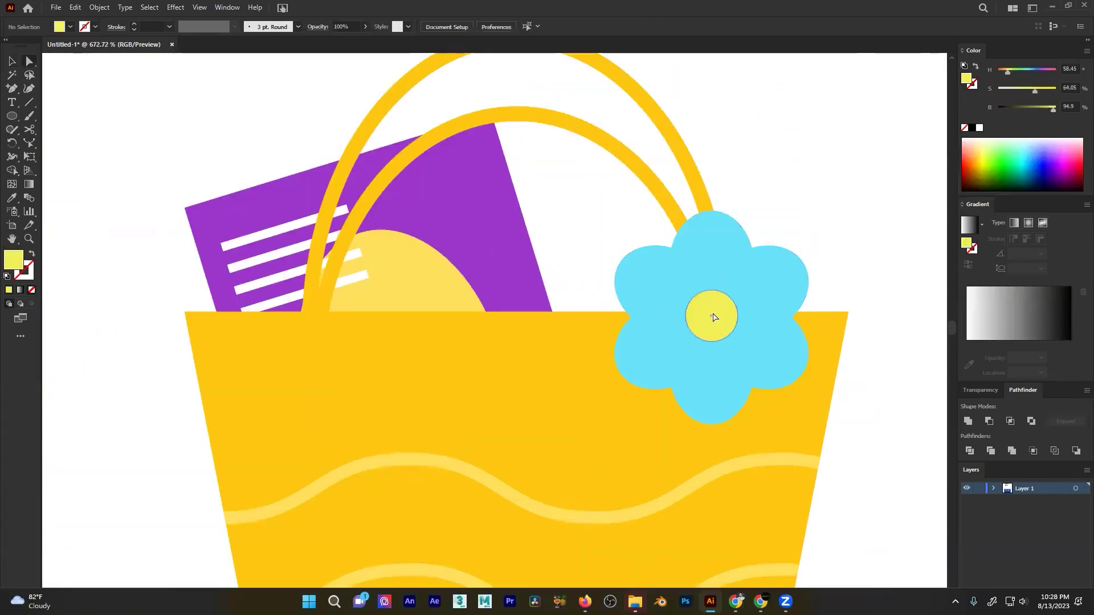
double_click(11, 262)
click(464, 319)
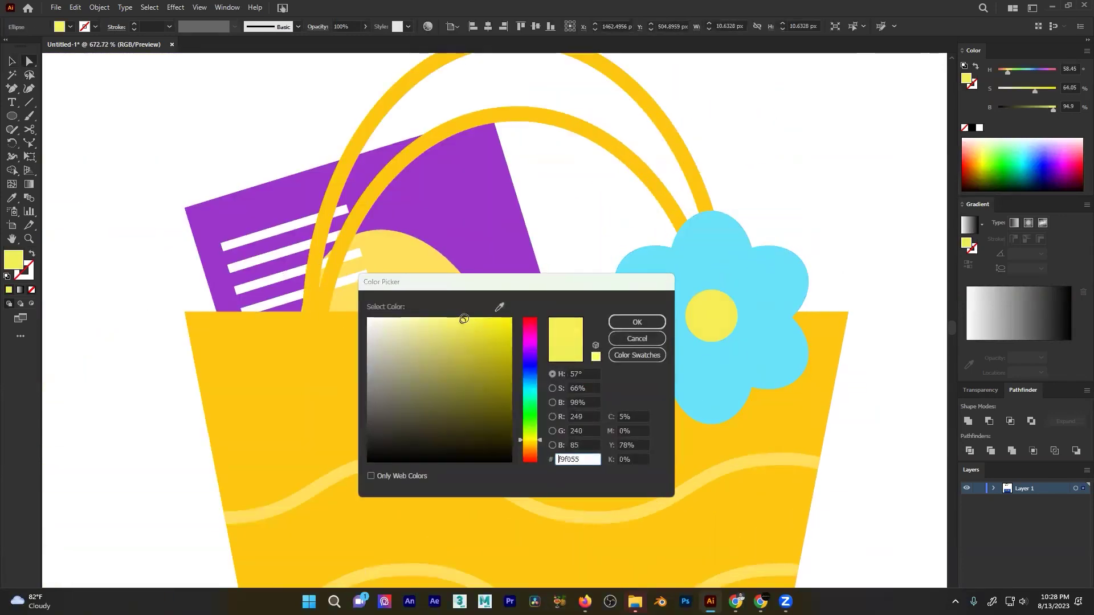
click(624, 319)
click(615, 249)
- Draw an upright ellipse about 32.4 × 77.1 px in the empty area beside the reference bag
drag(404, 286, 174, 309)
drag(207, 255, 376, 344)
drag(265, 300, 487, 299)
drag(373, 307, 327, 235)
scroll(326, 236, down, 3)
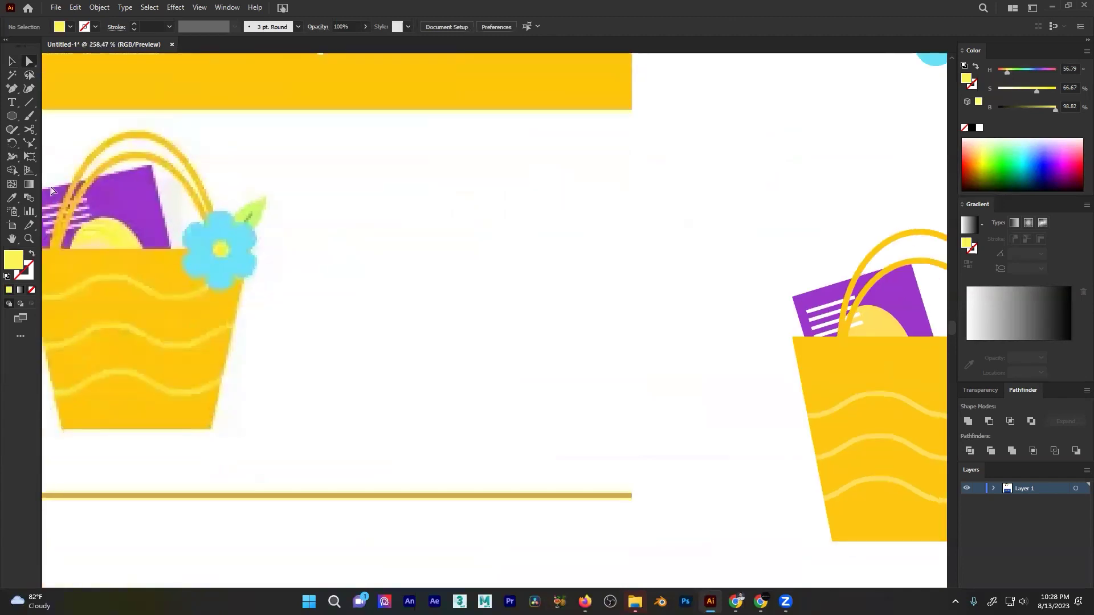
mouse_move(397, 197)
mouse_down()
mouse_move(443, 342)
mouse_move(459, 342)
mouse_up()
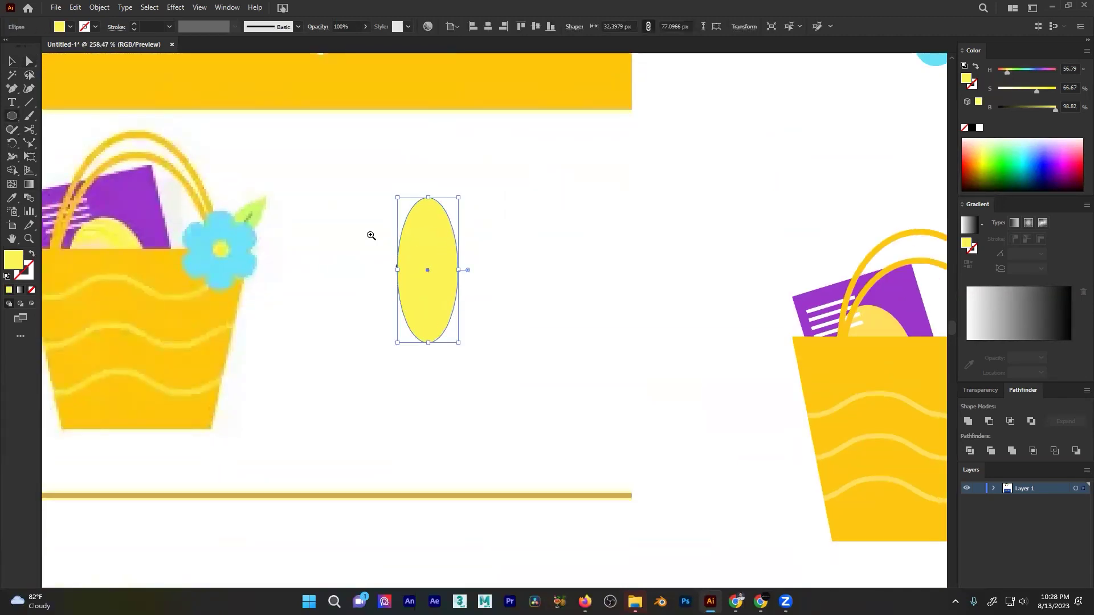
- Convert the ellipse's top and bottom anchors to corners and fill the shape with the reference leaf's light green
scroll(365, 233, up, 2)
click(30, 65)
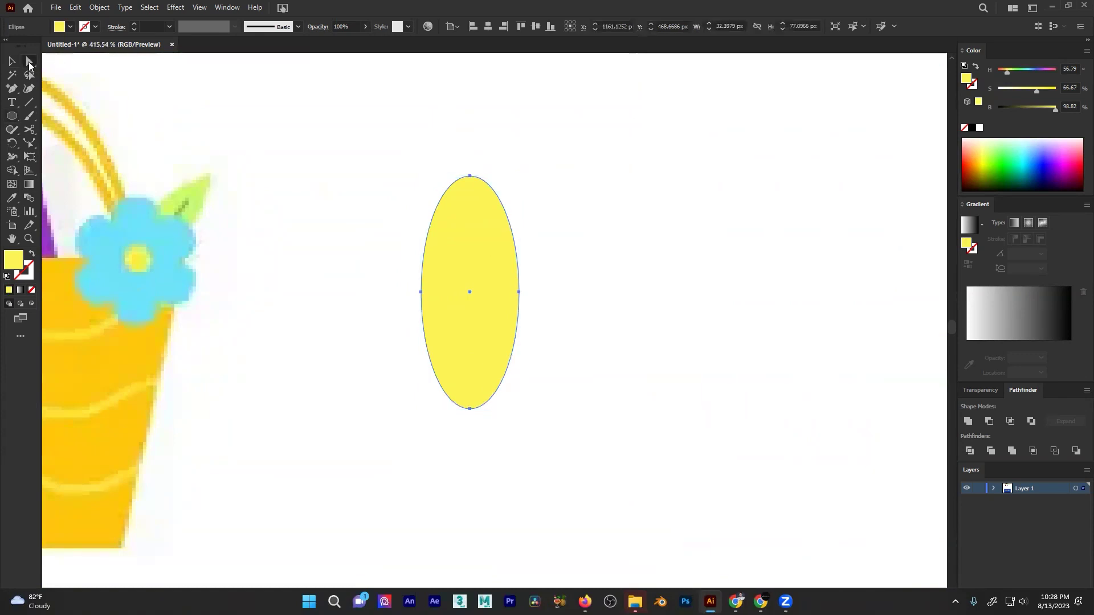
drag(454, 185, 453, 218)
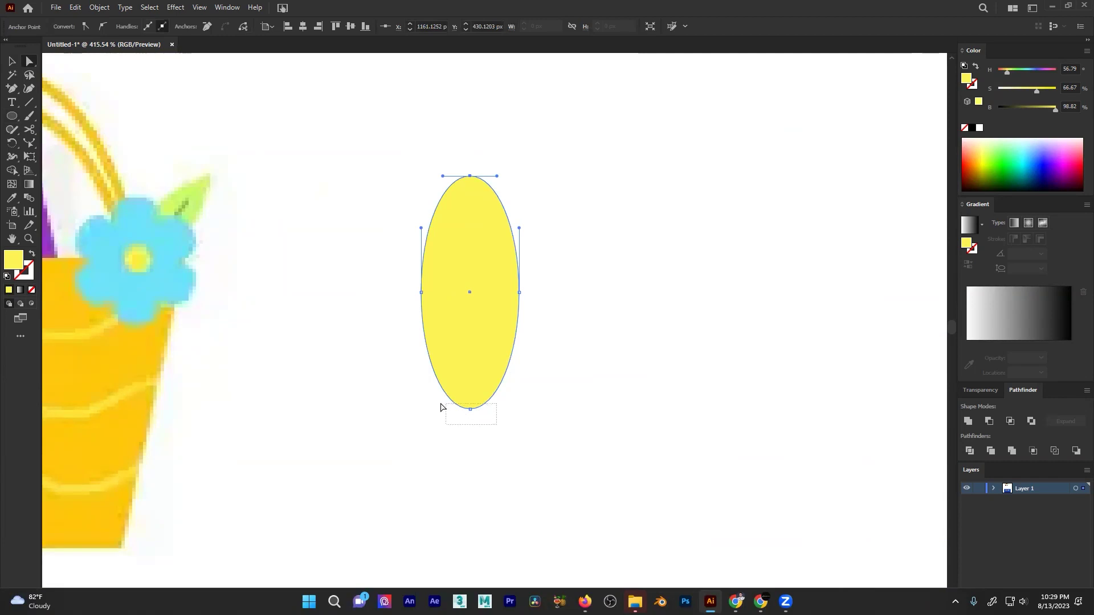
drag(440, 407, 407, 417)
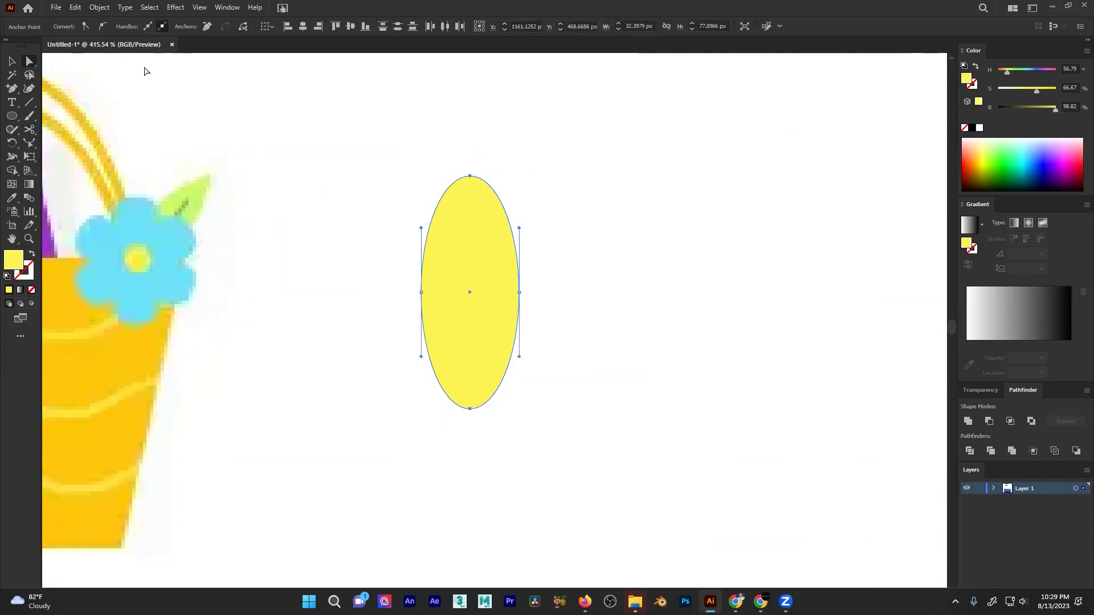
click(84, 26)
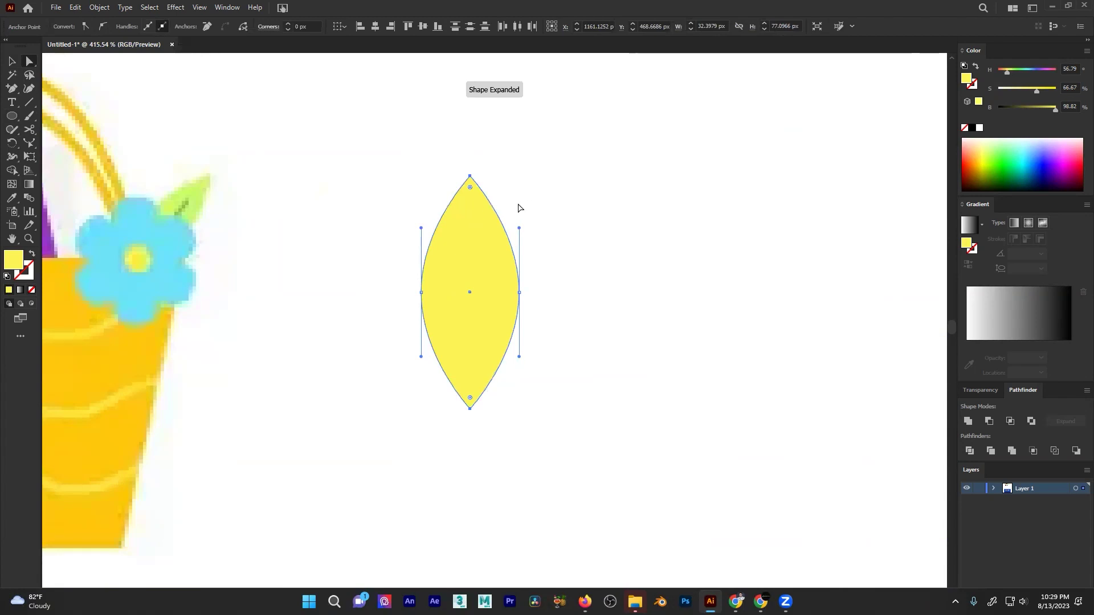
key(i)
click(199, 187)
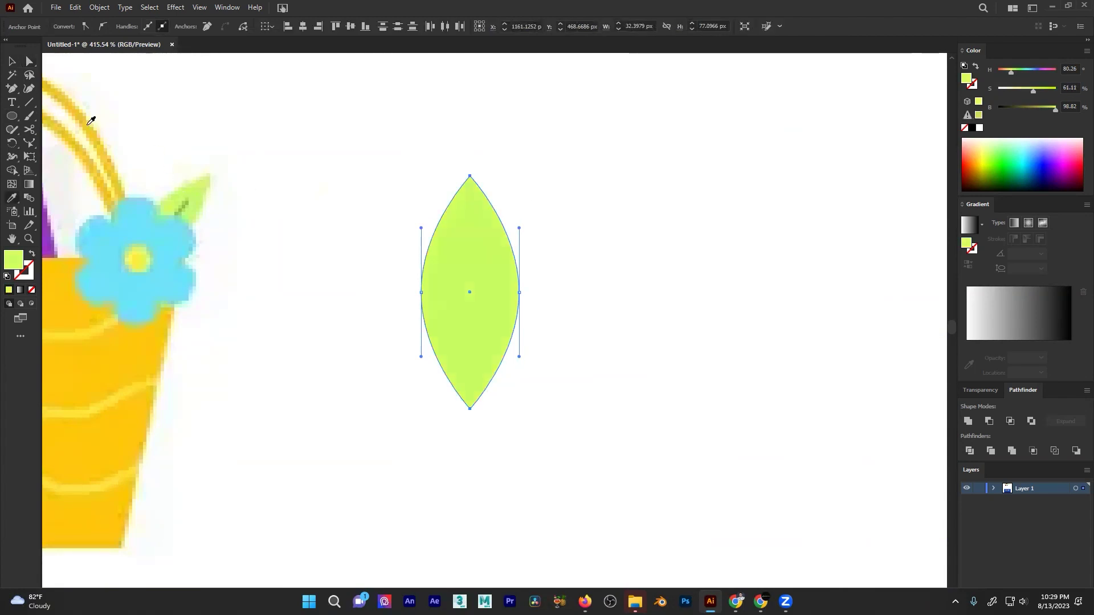
click(370, 188)
- Draw a vertical midrib line about 63.3 px long up from the leaf's bottom tip and sample the reference leaf's green for it
click(30, 103)
drag(470, 408, 478, 227)
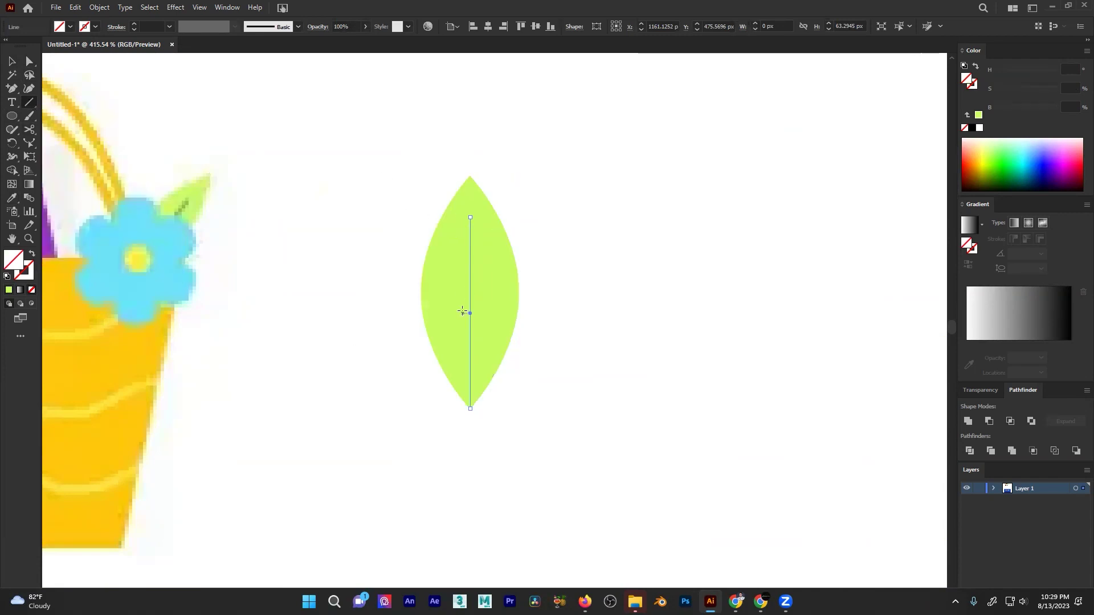
key(i)
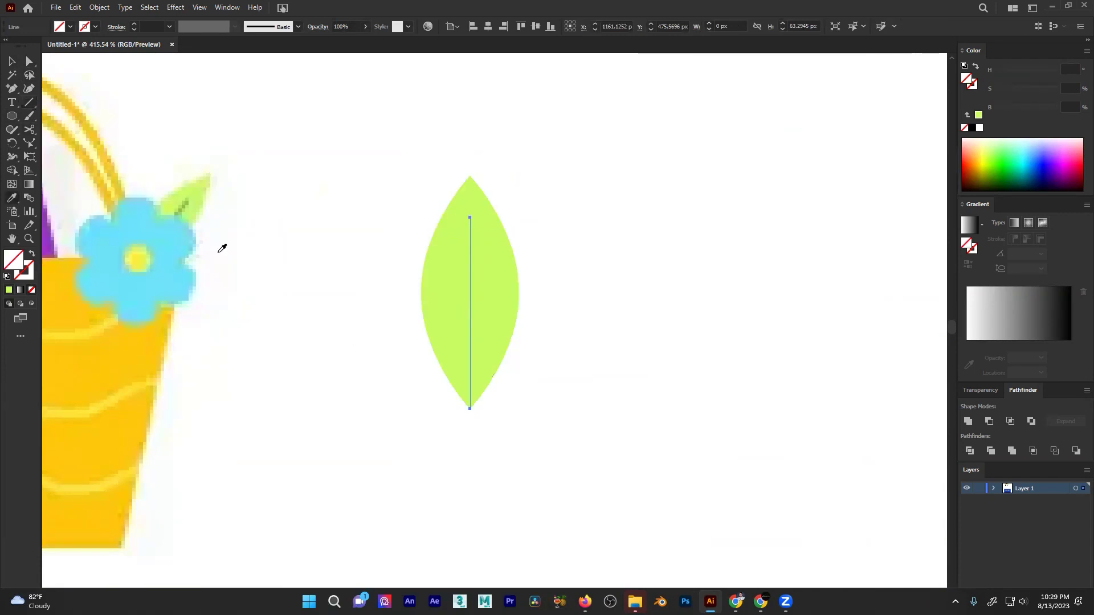
click(187, 203)
click(190, 198)
click(515, 261)
- Change the midrib's colour to dark green 6f9335 and swap it from fill to stroke
double_click(16, 264)
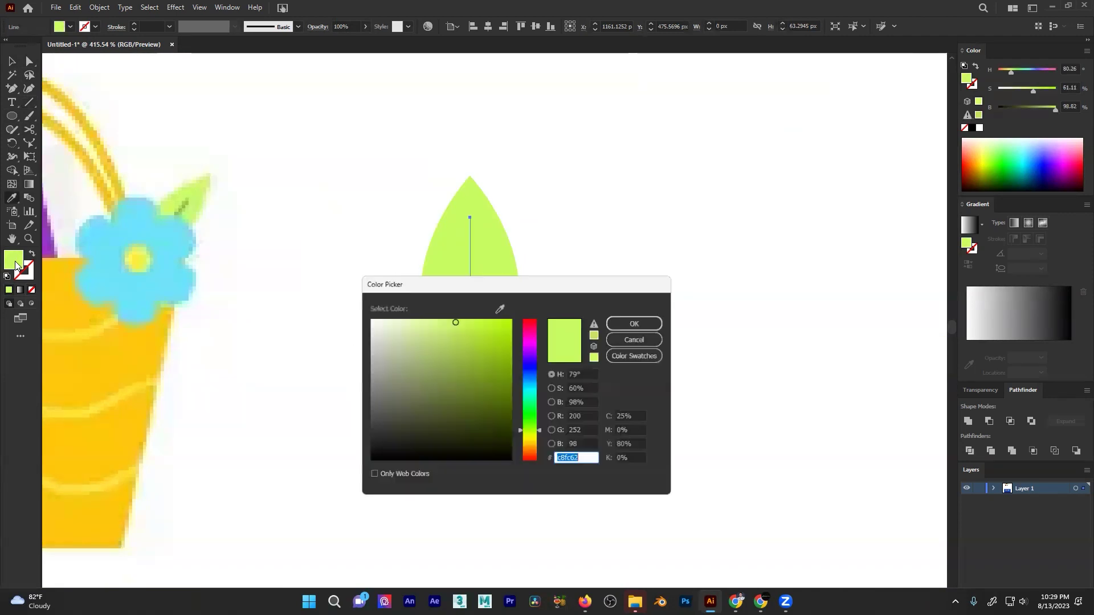
click(461, 377)
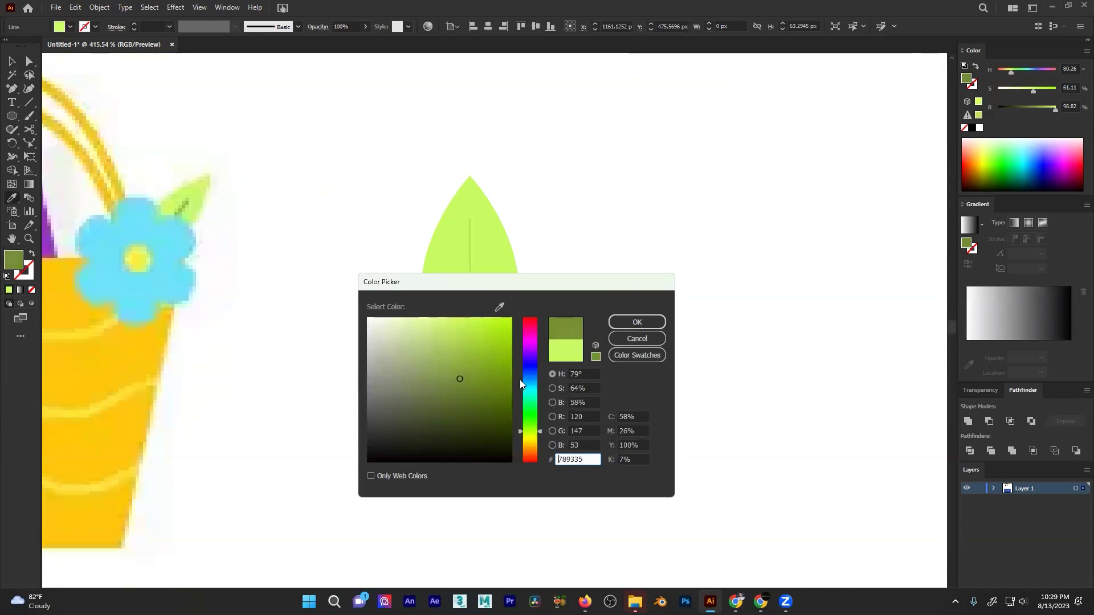
click(633, 324)
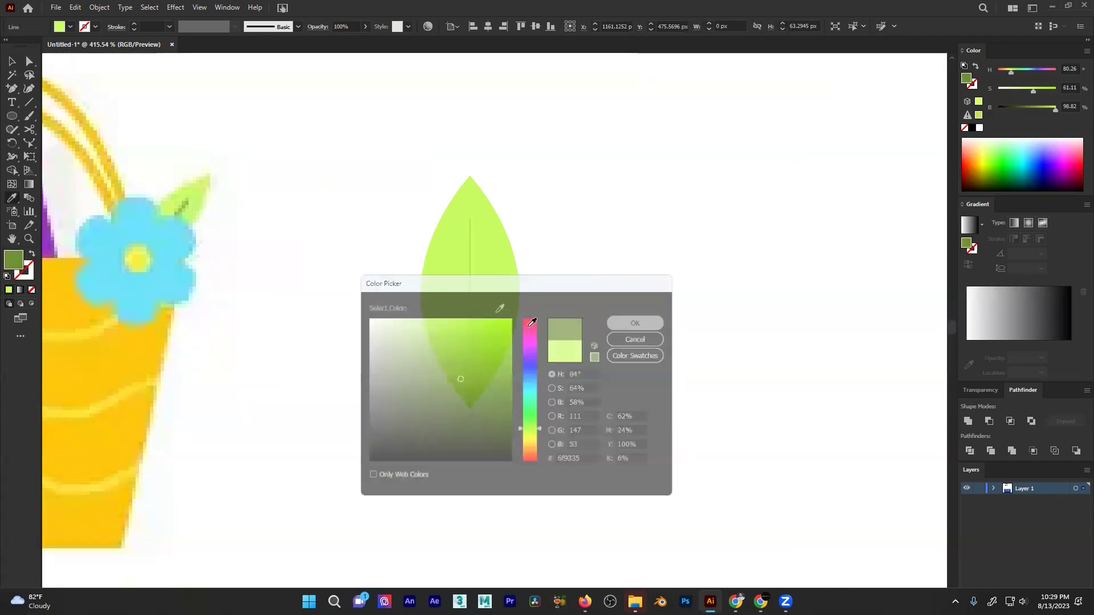
click(33, 255)
- Shorten the midrib from its lower end to about 61.2 px and return its stroke weight to 1 pt after trying 2 pt
mouse_move(462, 333)
mouse_down()
mouse_move(722, 314)
mouse_move(537, 361)
mouse_up()
key(v)
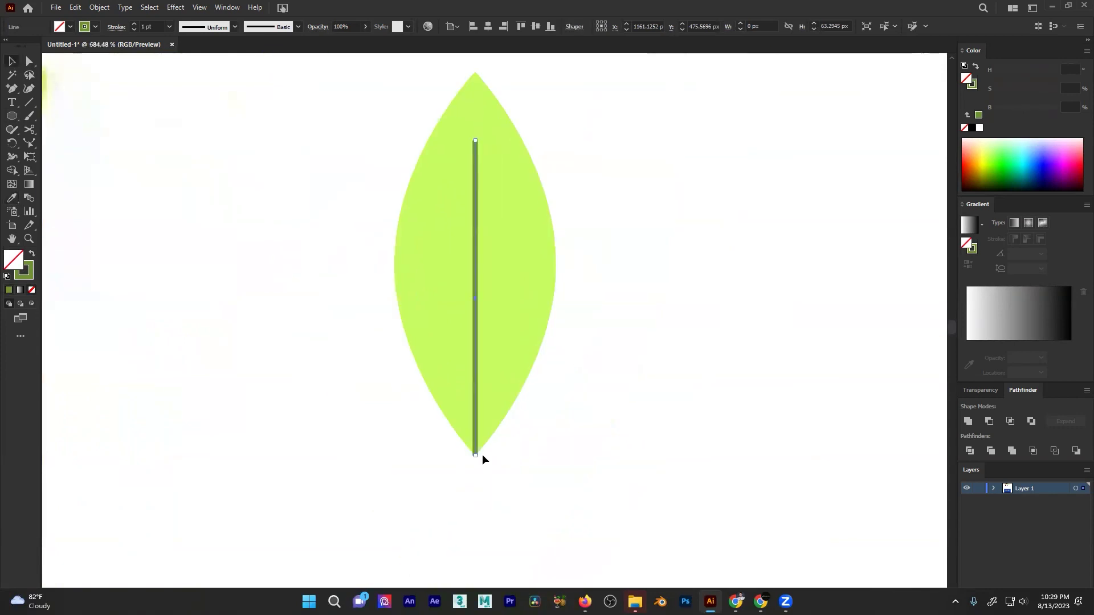
mouse_move(573, 393)
mouse_down()
mouse_move(335, 447)
mouse_move(564, 394)
mouse_up()
click(134, 24)
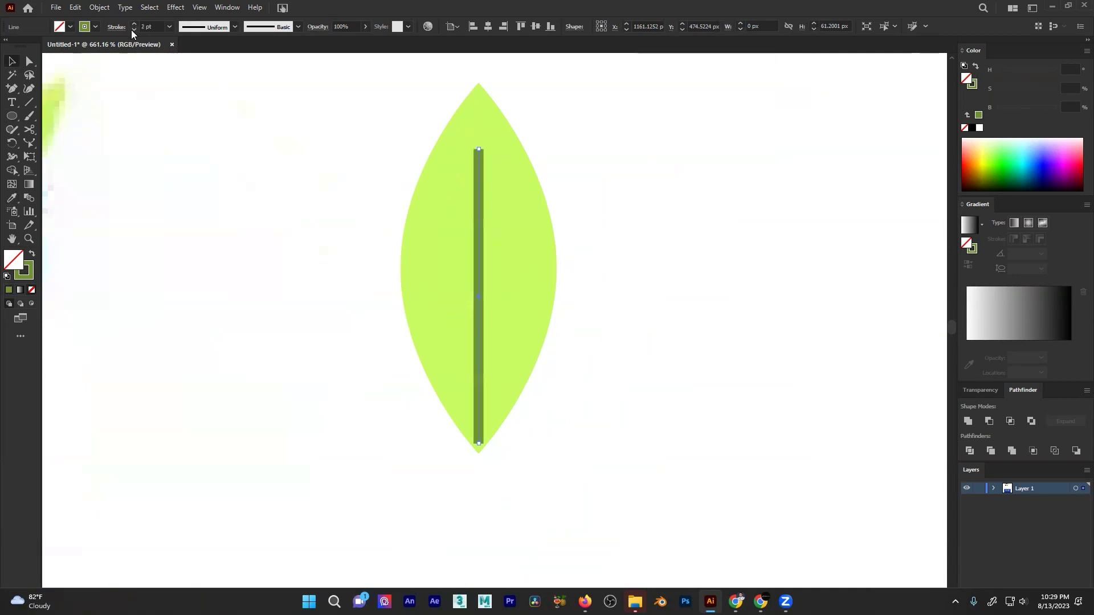
click(135, 29)
- Set the midrib's stroke colour to the lighter green 83a83b
click(32, 268)
double_click(32, 269)
click(462, 368)
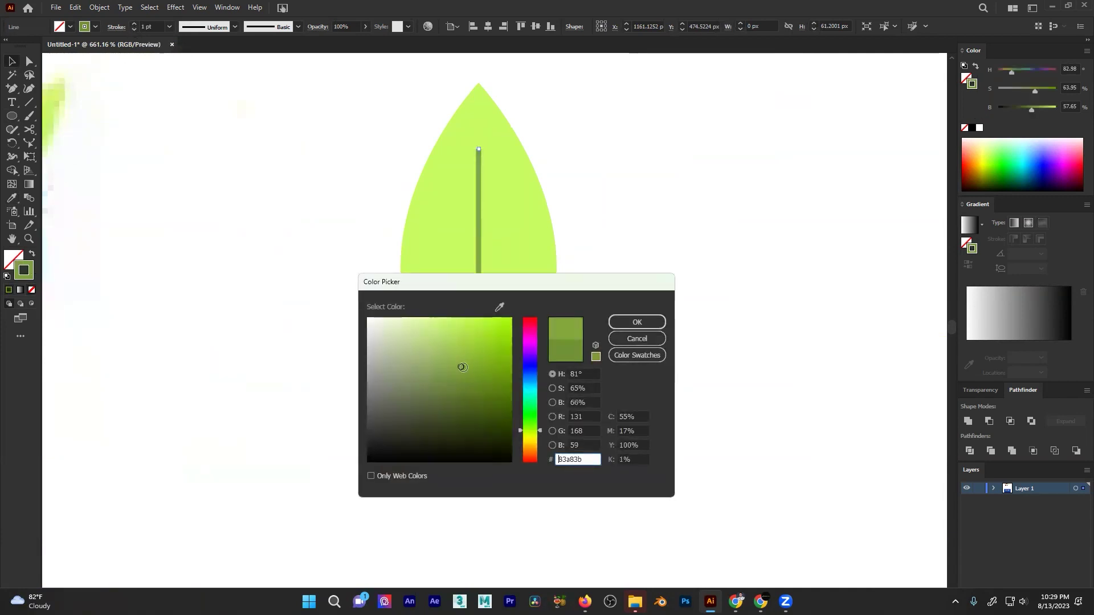
click(637, 322)
click(557, 190)
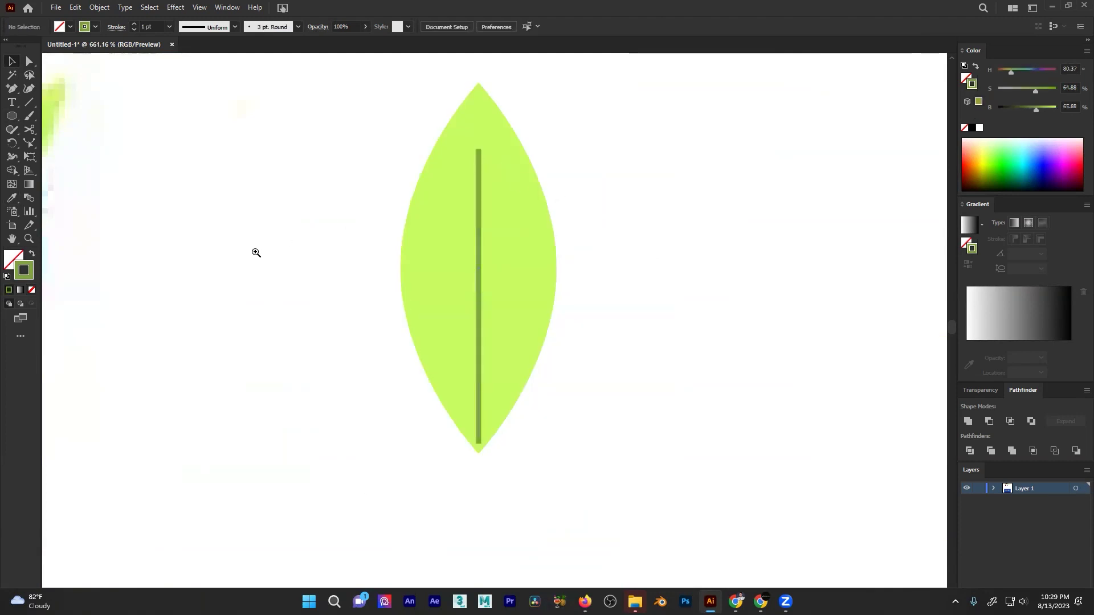
- Compare the leaf with the reference and set the midrib's stroke weight to 1.5 pt
drag(482, 173, 239, 258)
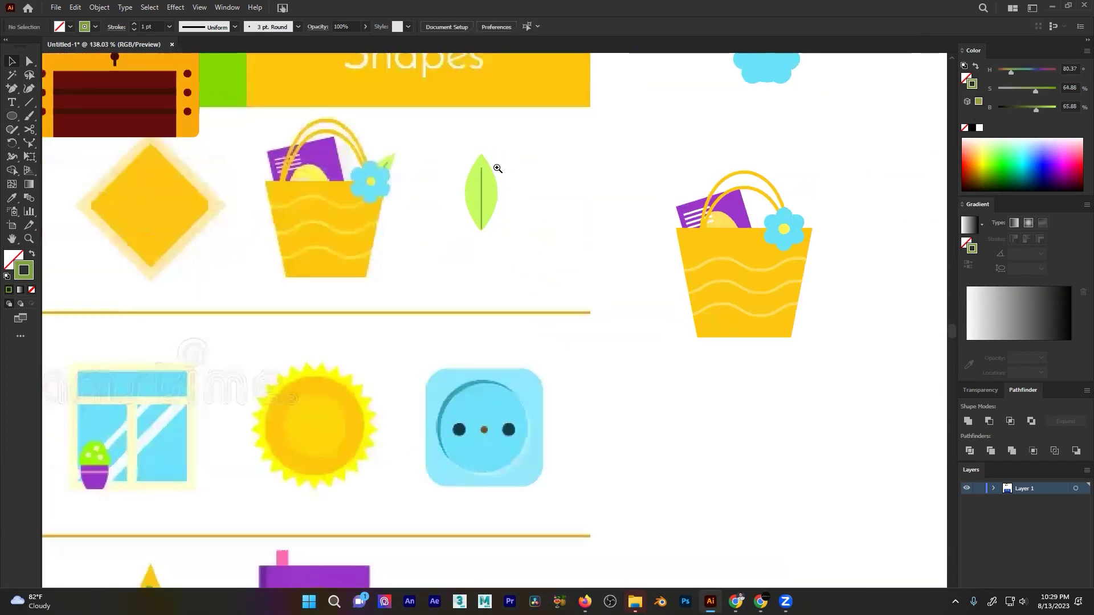
drag(478, 168, 759, 188)
drag(676, 187, 505, 271)
mouse_move(434, 265)
mouse_down()
mouse_move(595, 273)
mouse_move(235, 260)
mouse_up()
click(429, 276)
text(1.5)
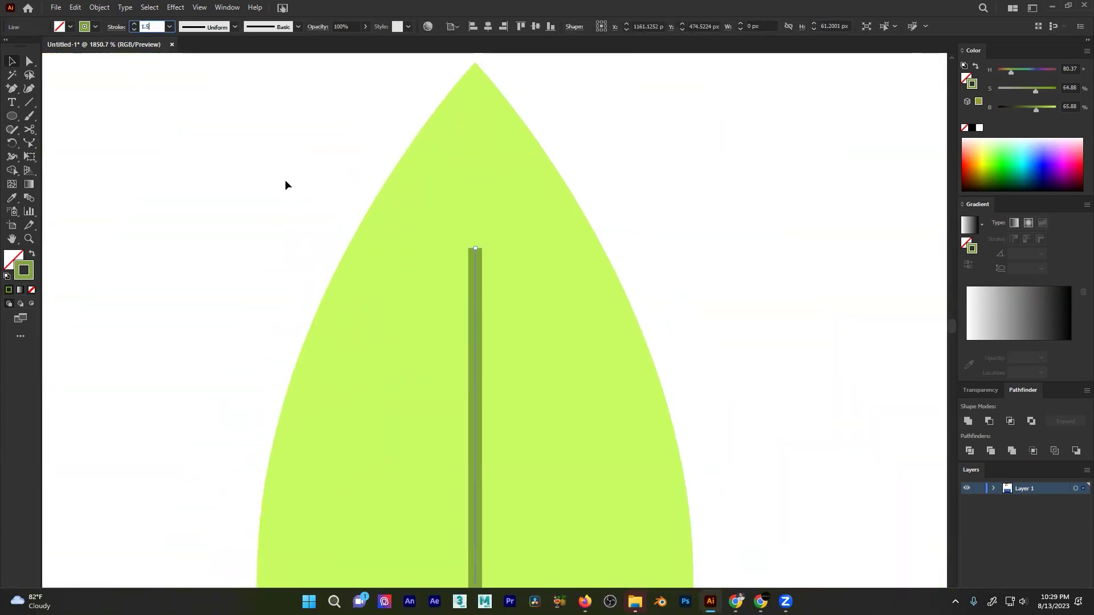
click(313, 164)
scroll(511, 283, up, 2)
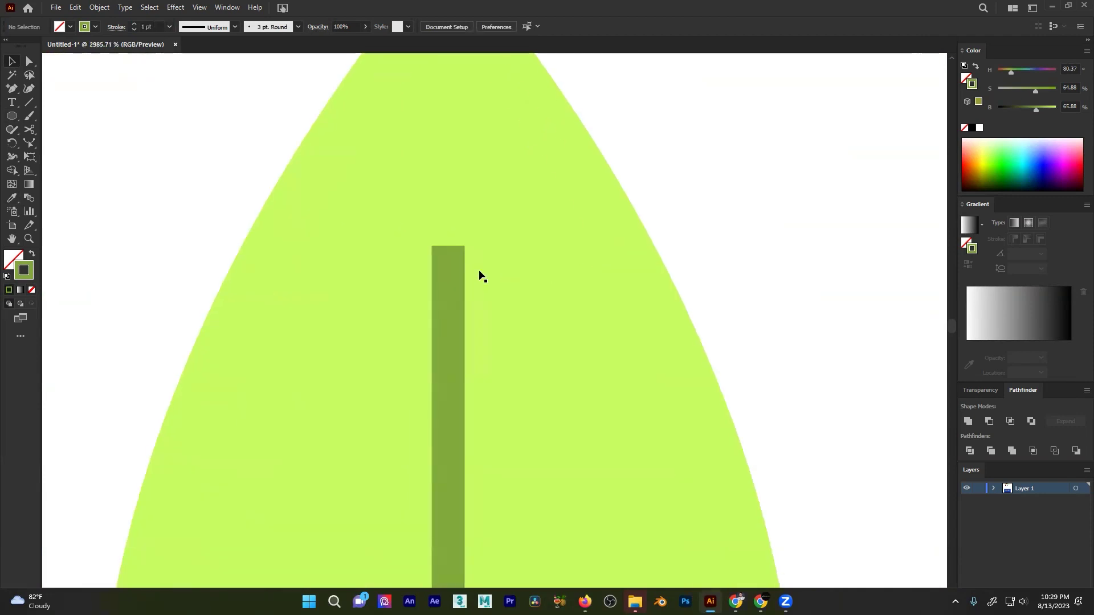
- Give the leaf's midrib line round stroke caps
click(449, 260)
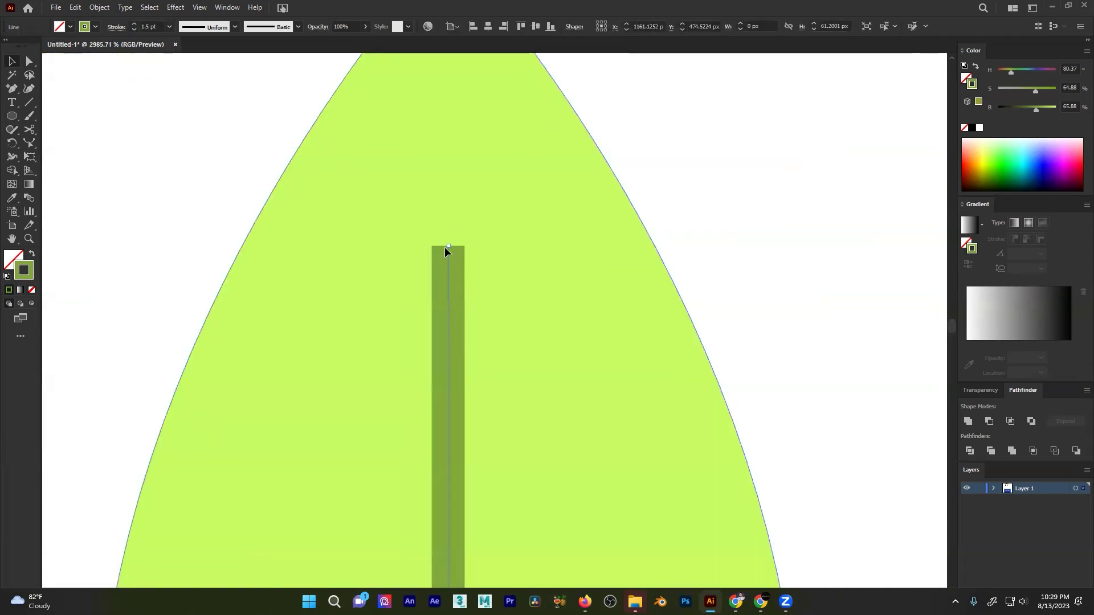
click(117, 28)
click(113, 29)
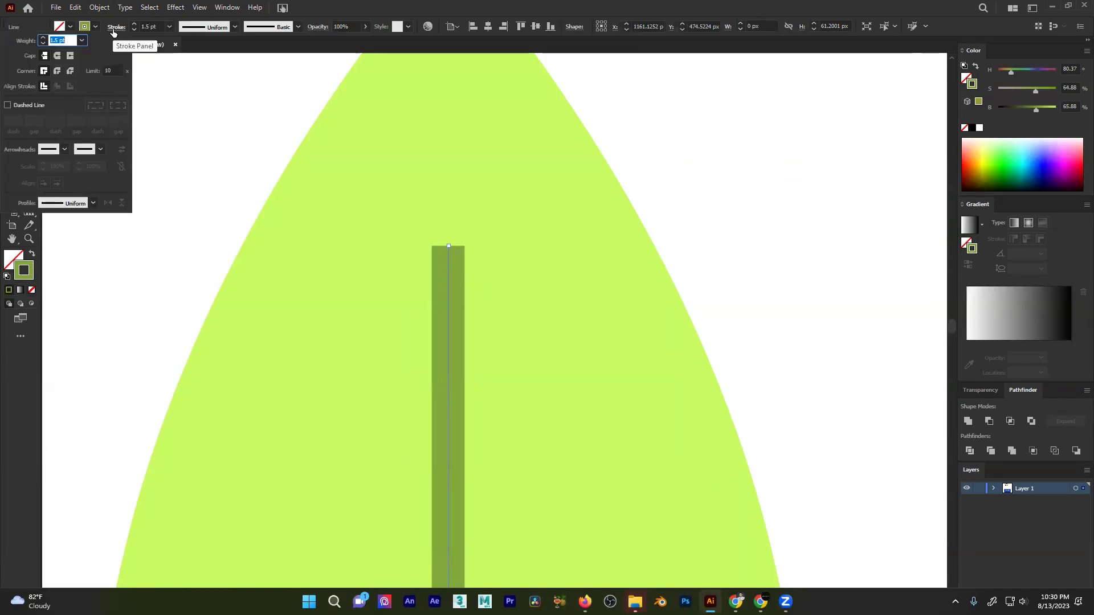
click(57, 57)
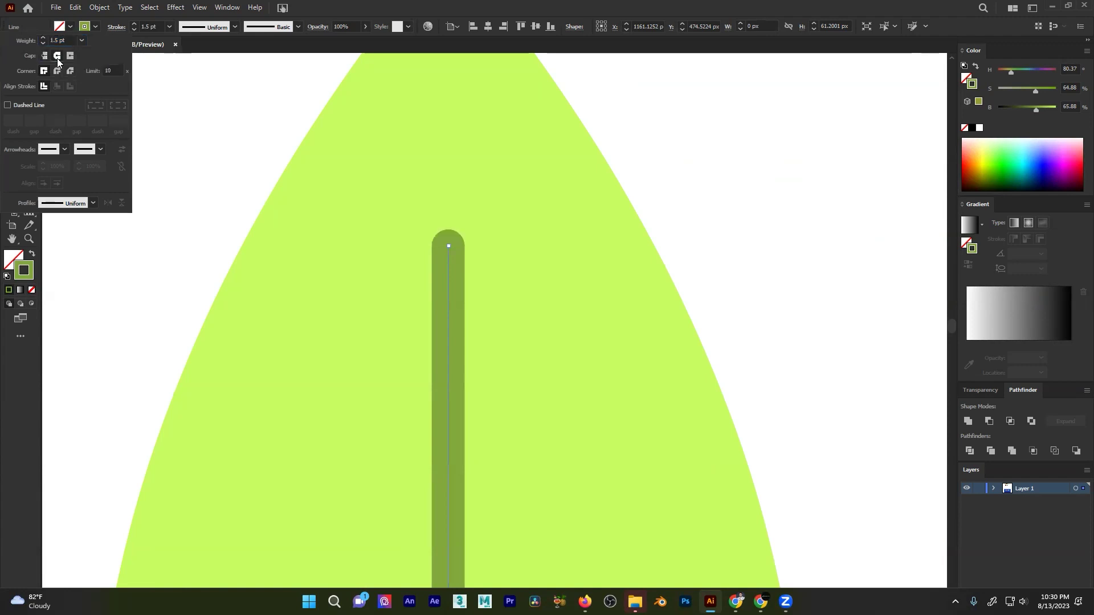
click(236, 140)
drag(443, 213, 126, 308)
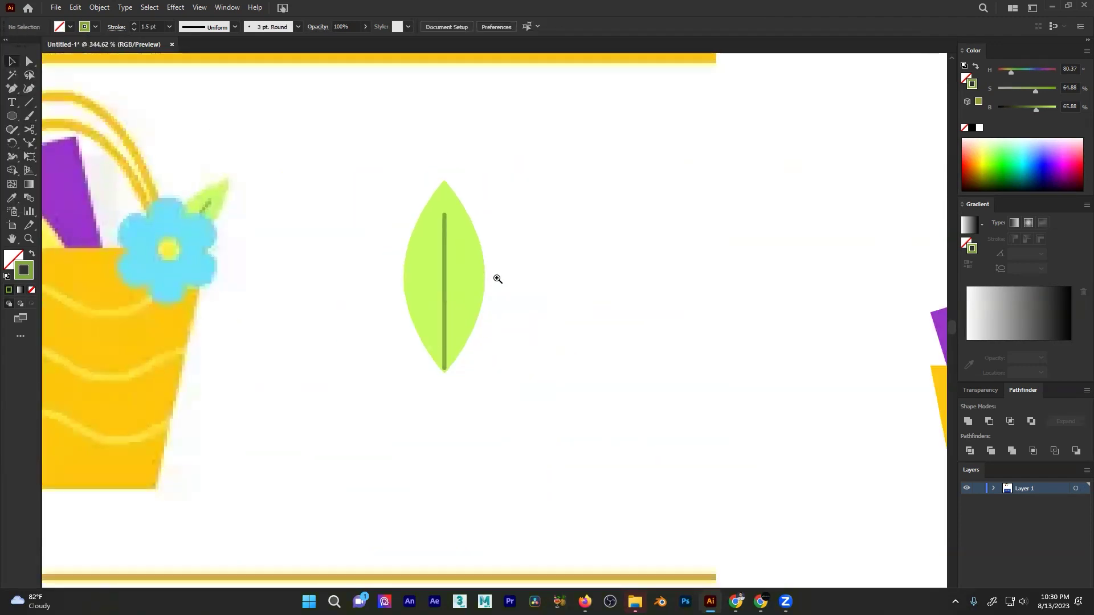
- Extend the midrib's lower end past the leaf's bottom tip, to a length of about 64.6 px
scroll(488, 268, up, 5)
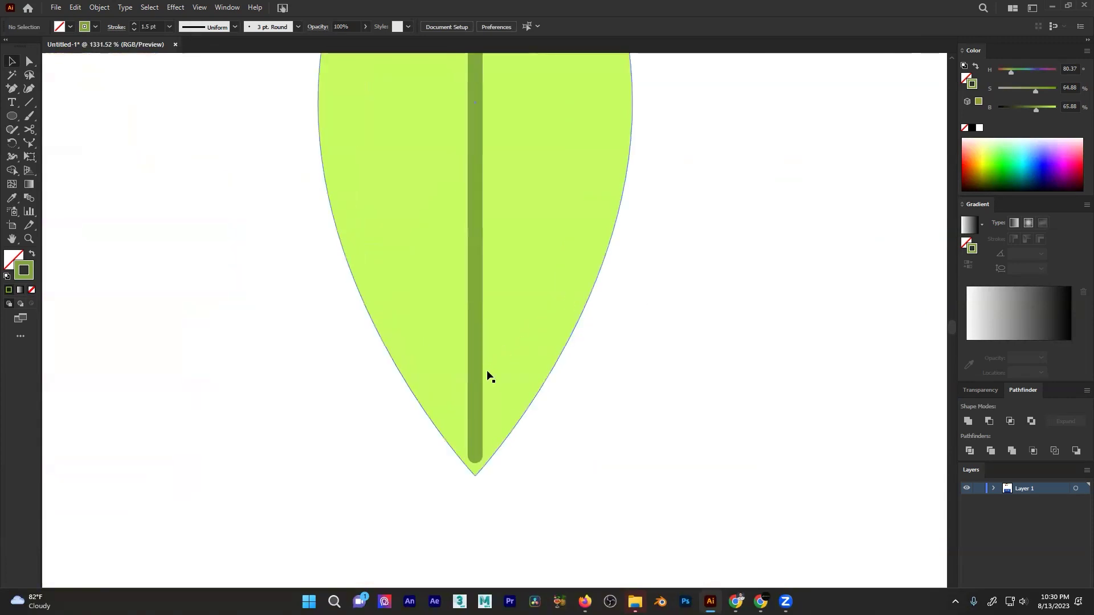
scroll(496, 330, down, 3)
scroll(445, 325, up, 3)
click(446, 322)
drag(444, 344, 444, 398)
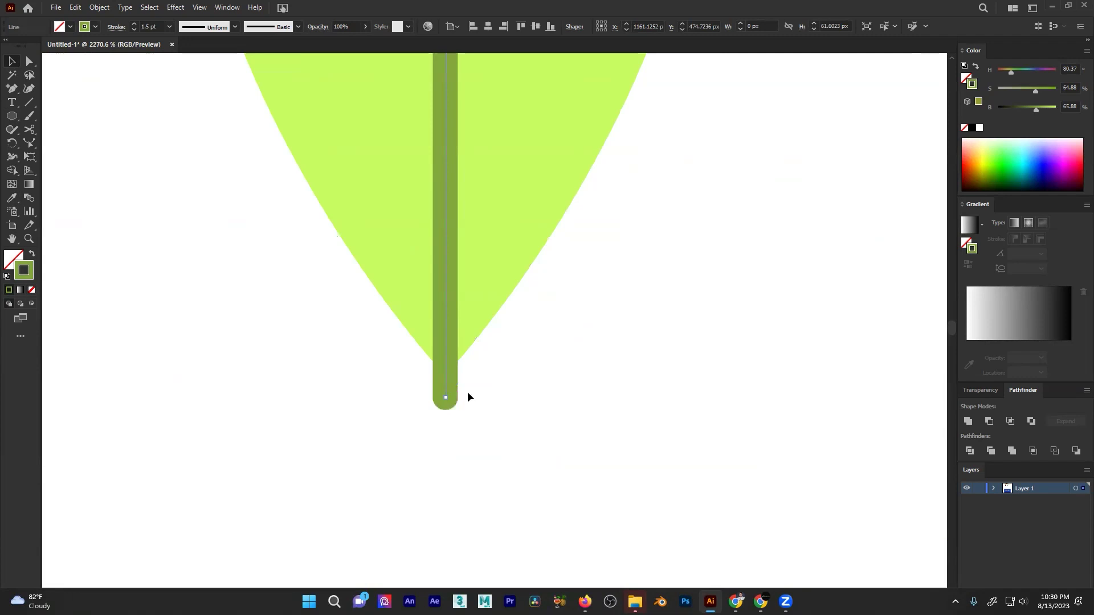
- Expand the midrib's stroke into a filled outline shape
click(105, 8)
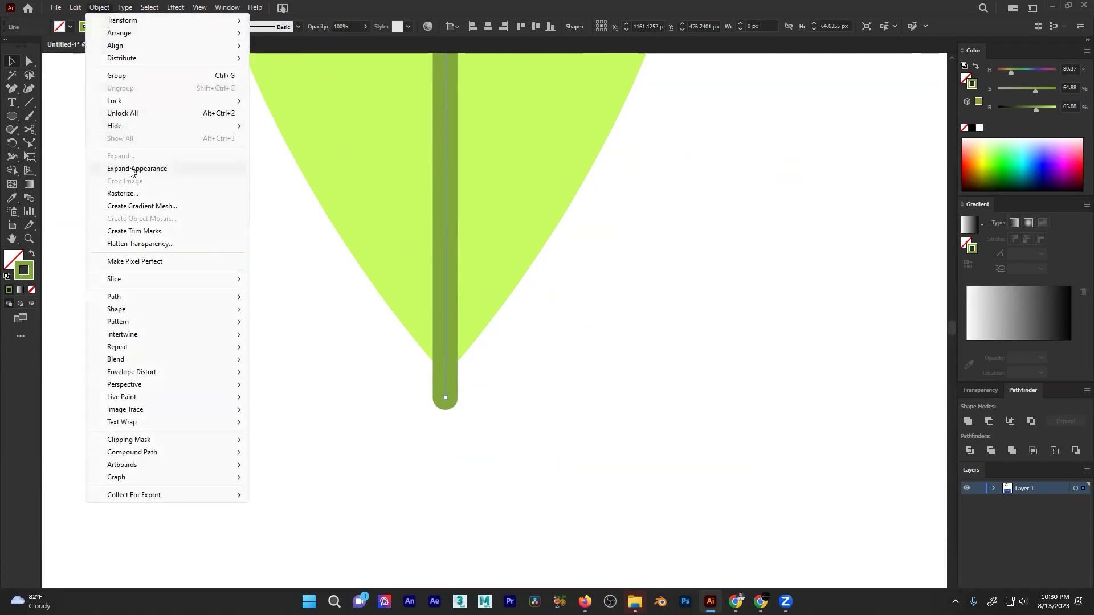
click(137, 166)
click(99, 7)
click(126, 155)
click(526, 378)
click(559, 360)
- Trim off the midrib end that sticks out below the leaf's tip with the Shape Builder
drag(360, 258, 409, 264)
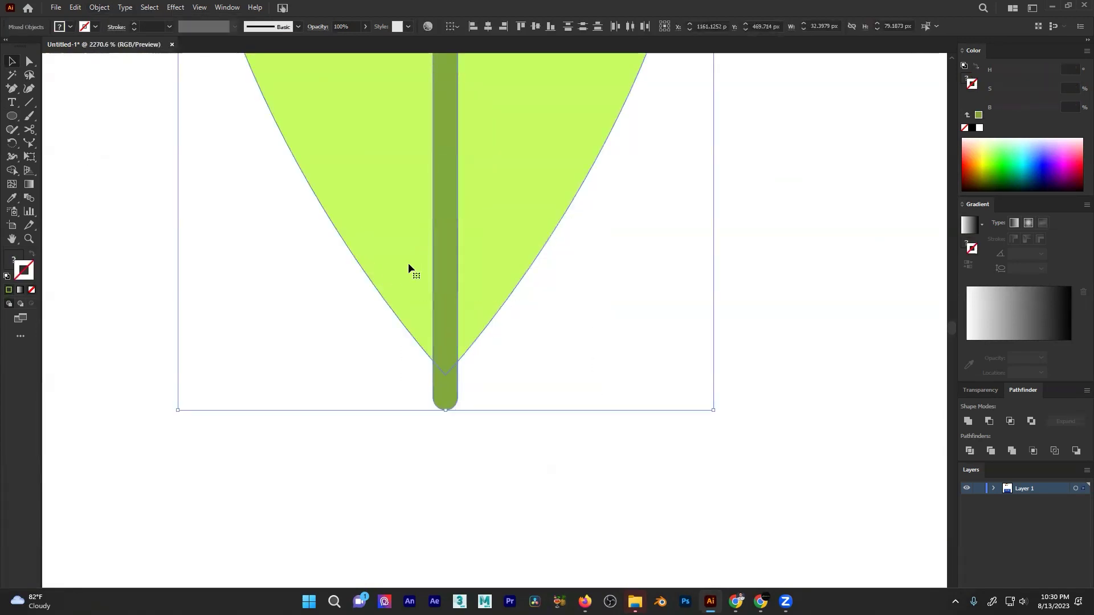
click(16, 170)
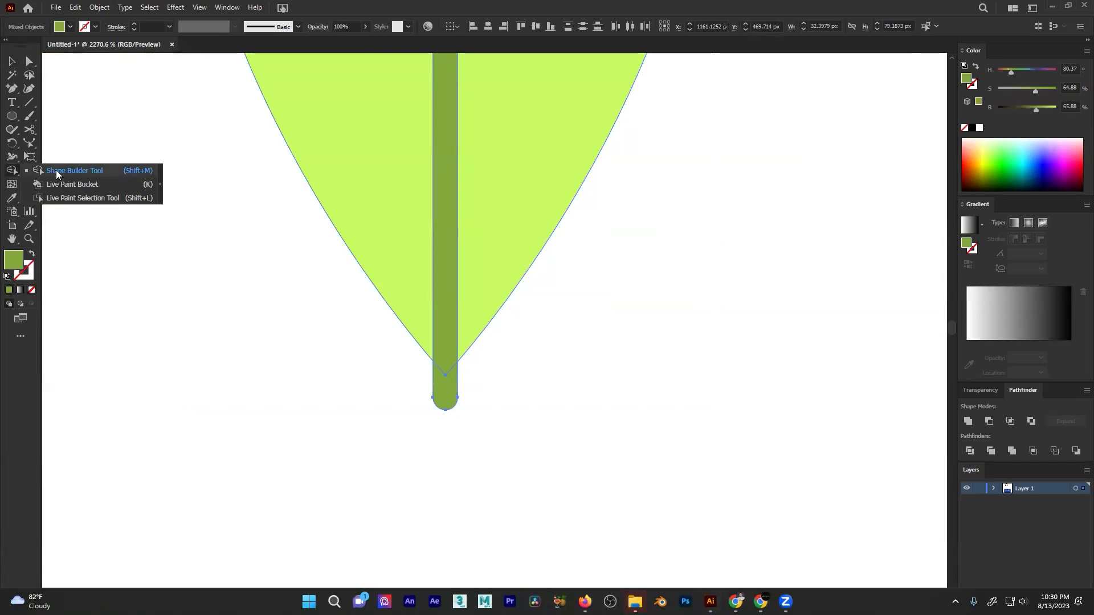
click(58, 172)
drag(486, 384, 424, 411)
mouse_move(574, 277)
mouse_down()
mouse_move(249, 363)
mouse_move(177, 359)
mouse_up()
drag(509, 265, 423, 304)
key(v)
drag(559, 245, 363, 354)
click(405, 341)
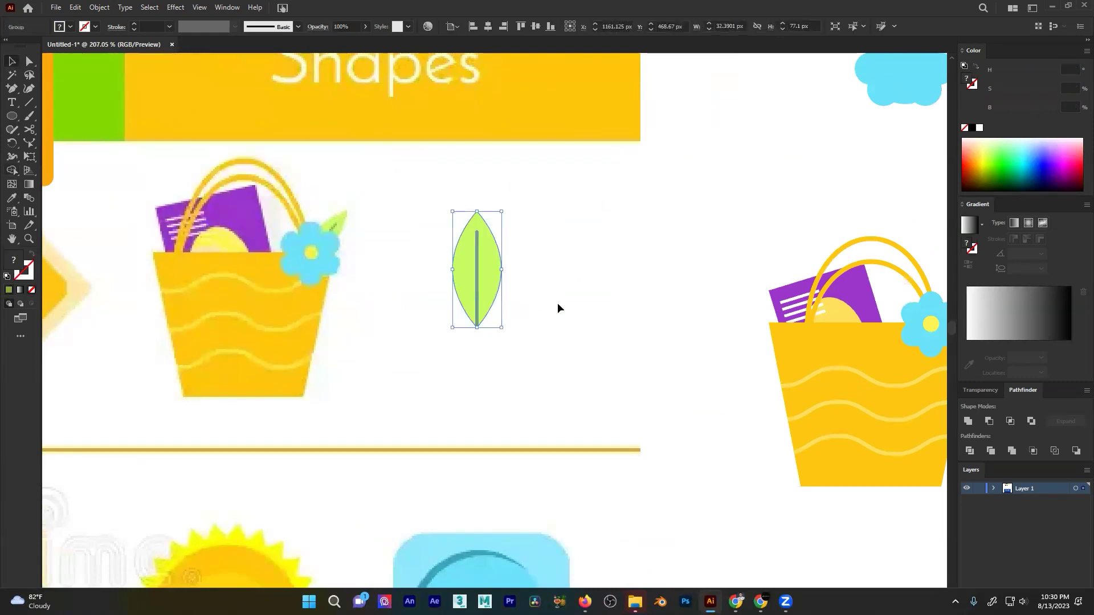
- Lighten the midrib's fill to a green of about H 77, S 67, B 73
scroll(415, 305, up, 6)
key(a)
click(401, 280)
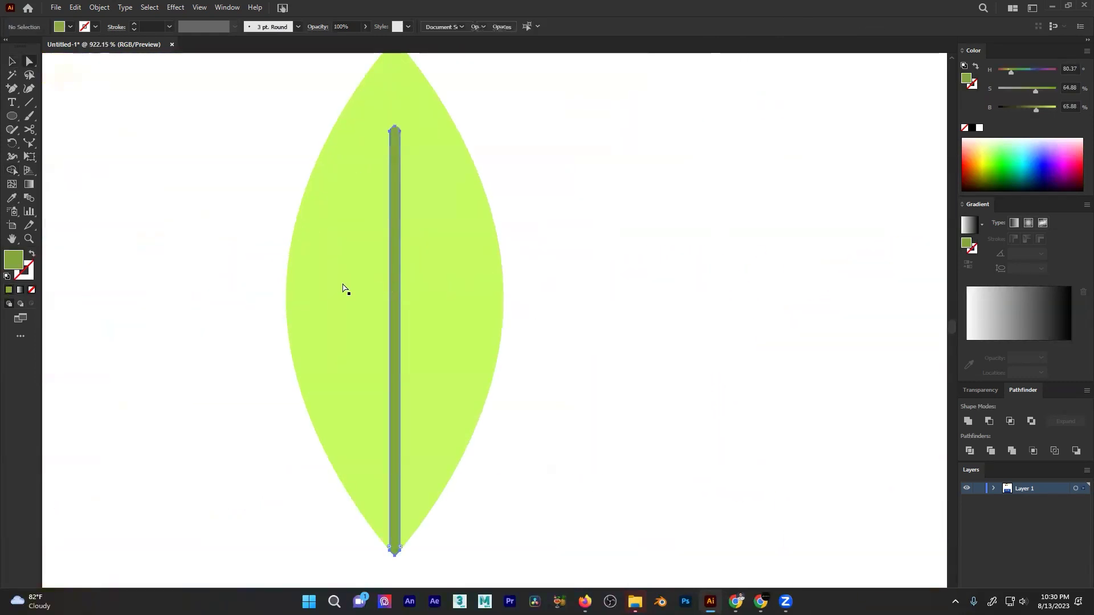
double_click(13, 265)
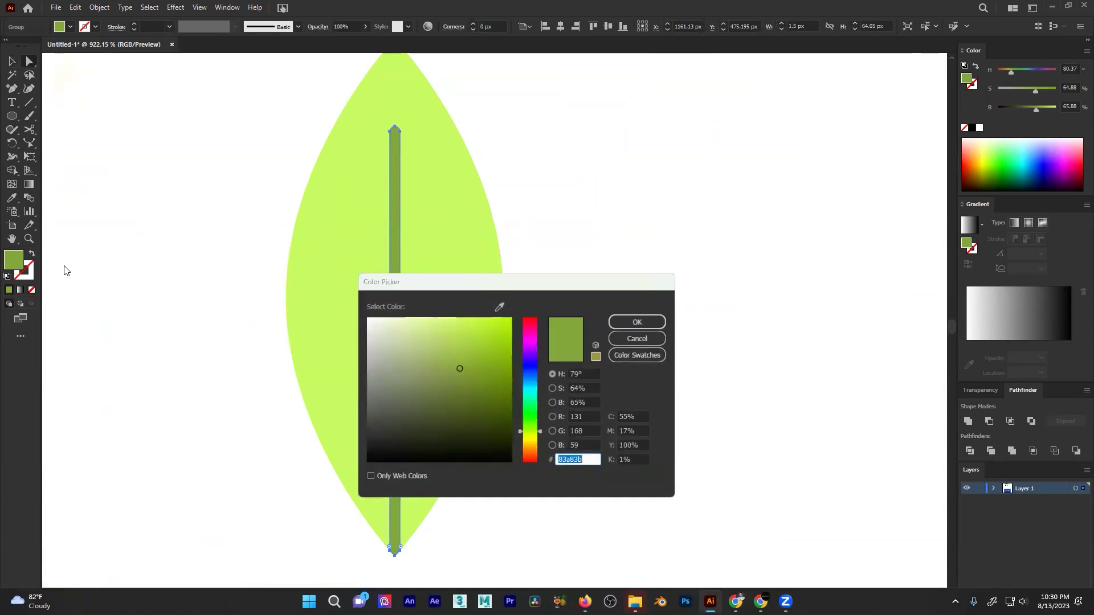
click(465, 359)
click(637, 322)
click(522, 185)
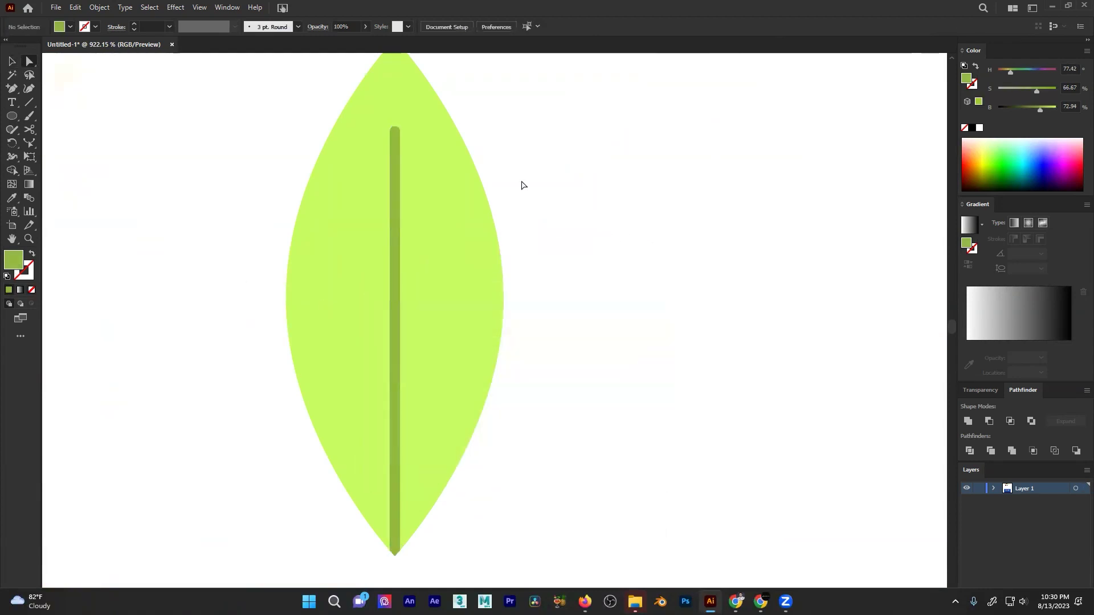
- Group the leaf with its midrib and move it onto the bag beside the blue flower
scroll(352, 143, down, 10)
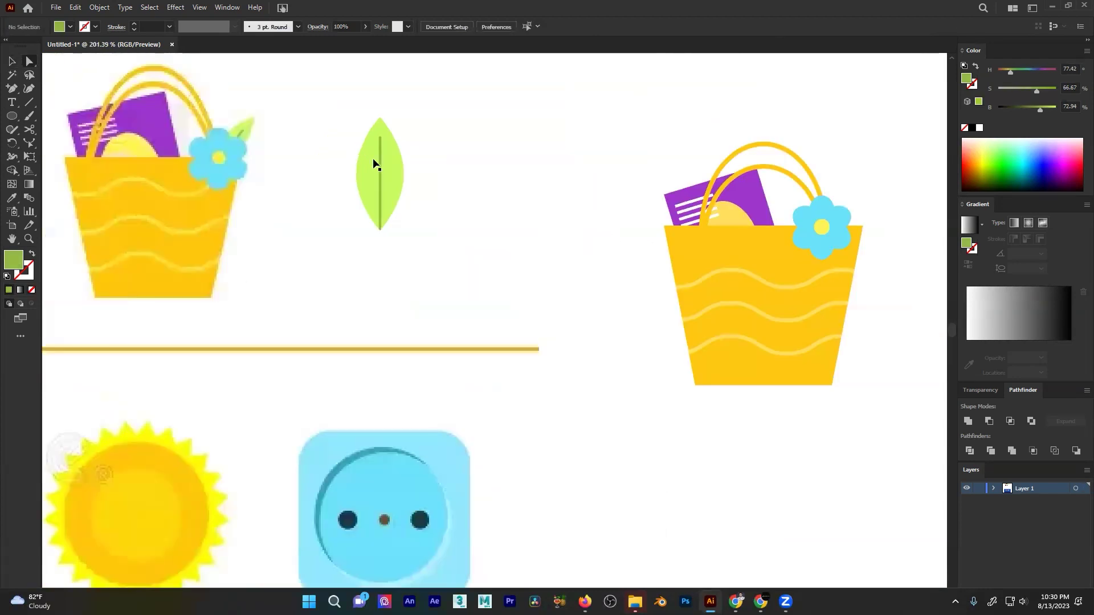
key(v)
click(374, 162)
key(ctrl+g)
drag(383, 177, 456, 241)
scroll(470, 228, up, 5)
drag(384, 241, 510, 206)
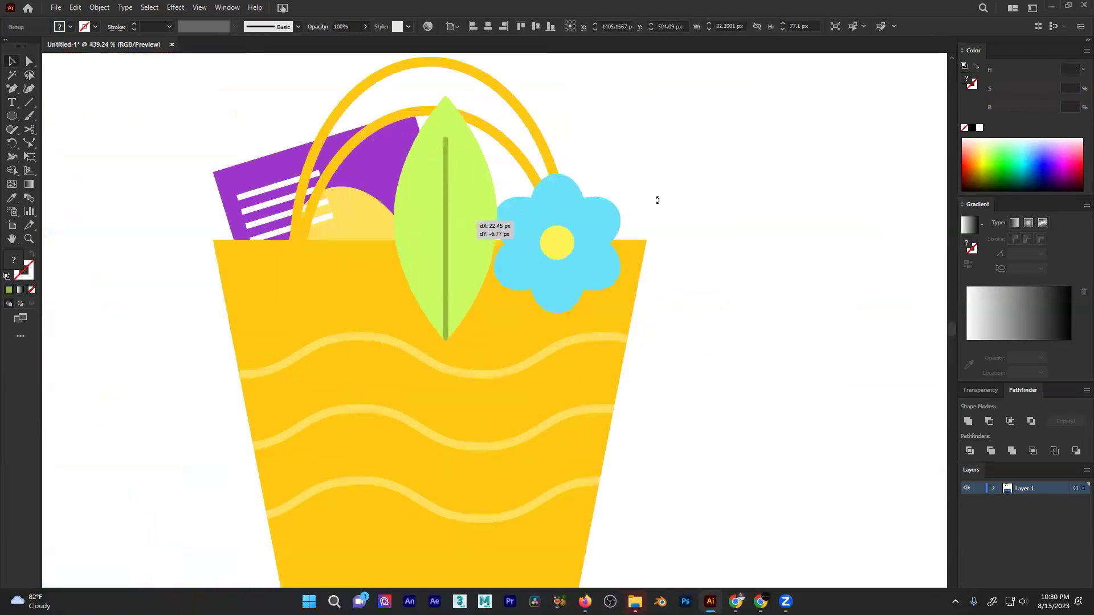
- Tilt the leaf to the right, scale it to about 16.5 by 26.5 px and tuck it behind the flower
drag(656, 200, 645, 224)
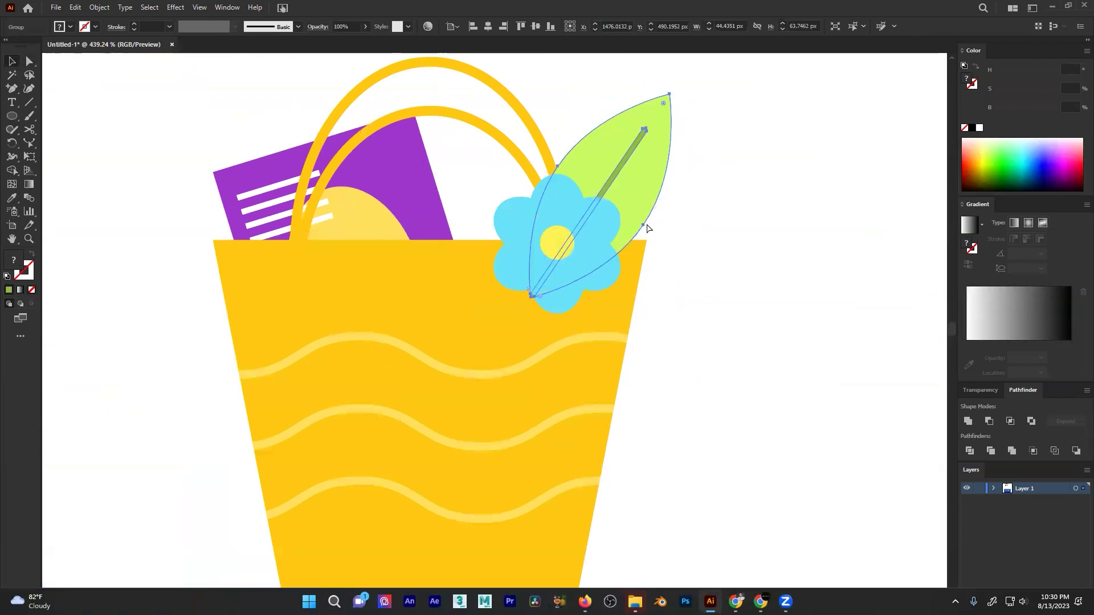
drag(711, 122, 647, 165)
scroll(638, 194, down, 5)
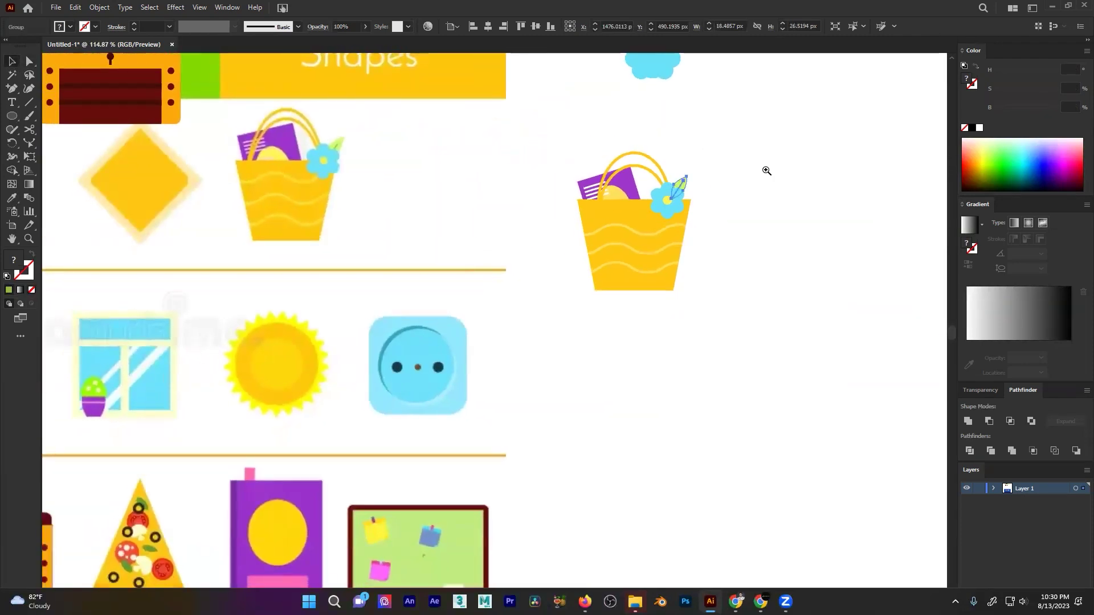
scroll(687, 171, up, 5)
mouse_move(659, 231)
mouse_down()
mouse_move(681, 237)
mouse_move(661, 235)
mouse_up()
scroll(541, 278, down, 5)
- Add a second, smaller leaf about 20.5 by 12 px behind the flower, tilted further to the right
drag(540, 278, 755, 243)
mouse_move(654, 227)
mouse_down()
mouse_move(642, 223)
mouse_move(652, 208)
mouse_up()
drag(720, 237, 743, 239)
drag(670, 178, 792, 262)
scroll(676, 215, down, 3)
scroll(677, 208, up, 4)
drag(667, 260, 659, 272)
scroll(477, 305, down, 6)
scroll(436, 309, down, 3)
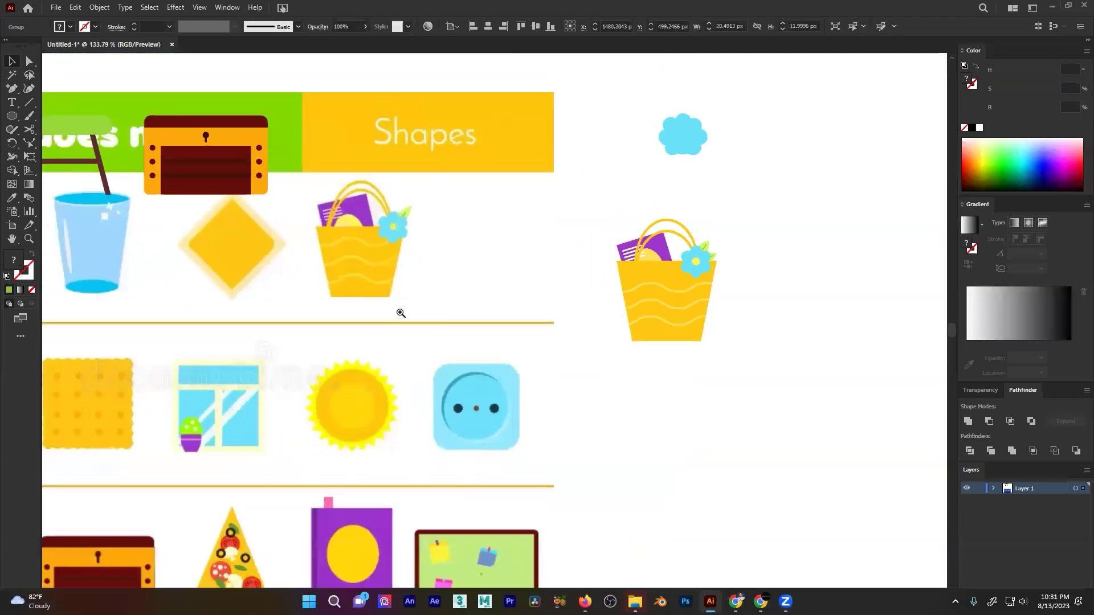
- Enlarge the upper leaf to about 22.8 by 31.8 px and rotate it more upright behind the flower
scroll(734, 243, up, 6)
key(ctrl+z)
click(734, 240)
click(664, 227)
mouse_move(673, 202)
alt+shift+mouse_down()
mouse_move(681, 192)
mouse_move(660, 214)
alt+shift+mouse_up()
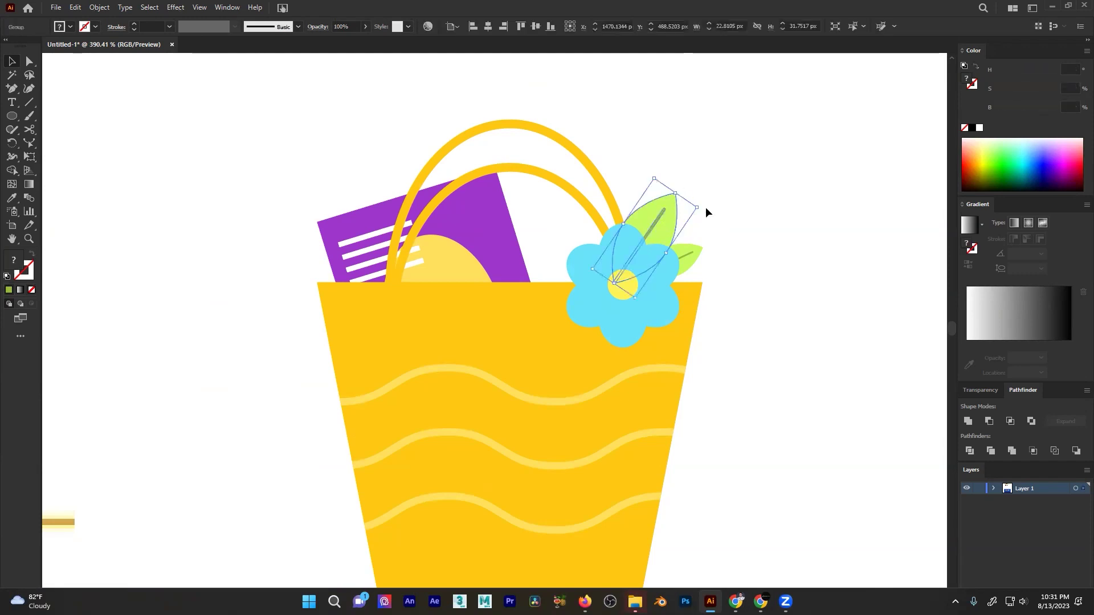
drag(702, 207, 667, 207)
click(730, 220)
- Set the smaller leaf's fill to the slightly darker green c4ef59
ctrl+drag(734, 227, 855, 268)
key(a)
click(518, 246)
double_click(21, 263)
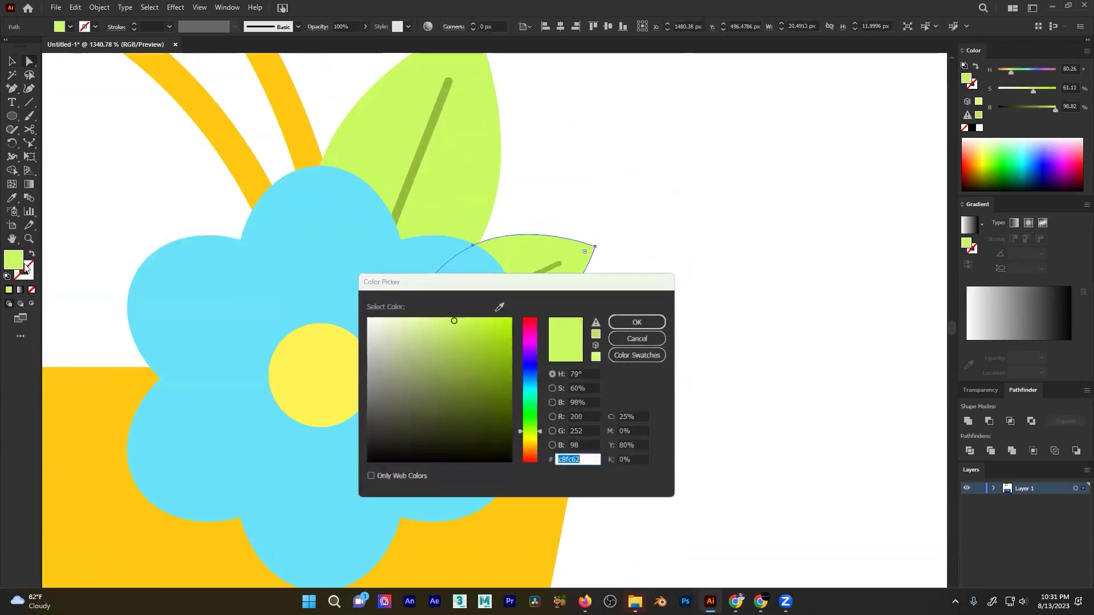
drag(459, 331, 458, 327)
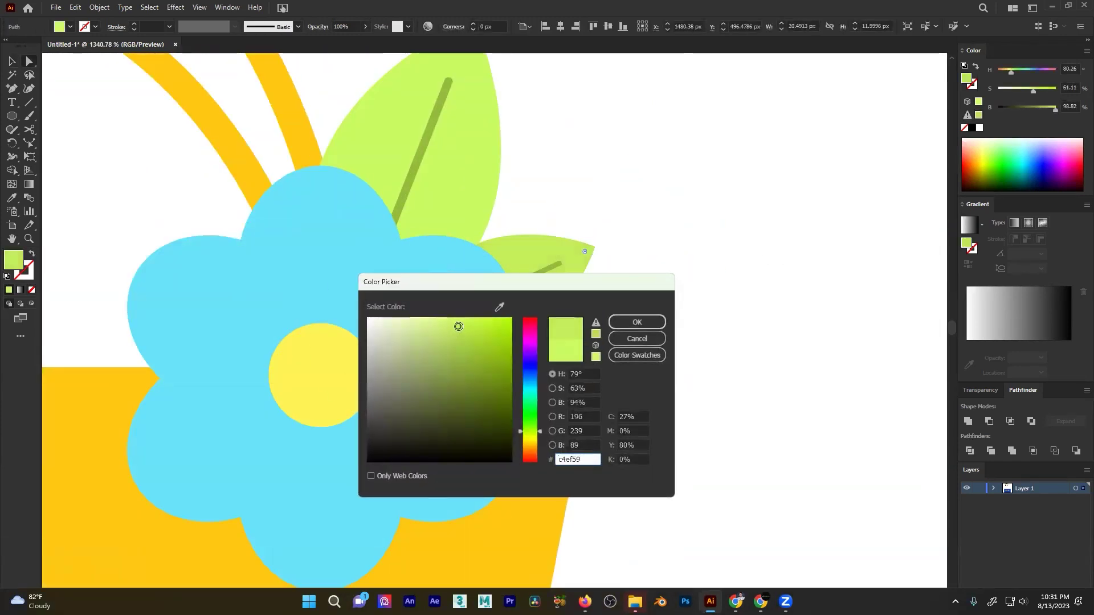
click(627, 322)
scroll(679, 266, down, 10)
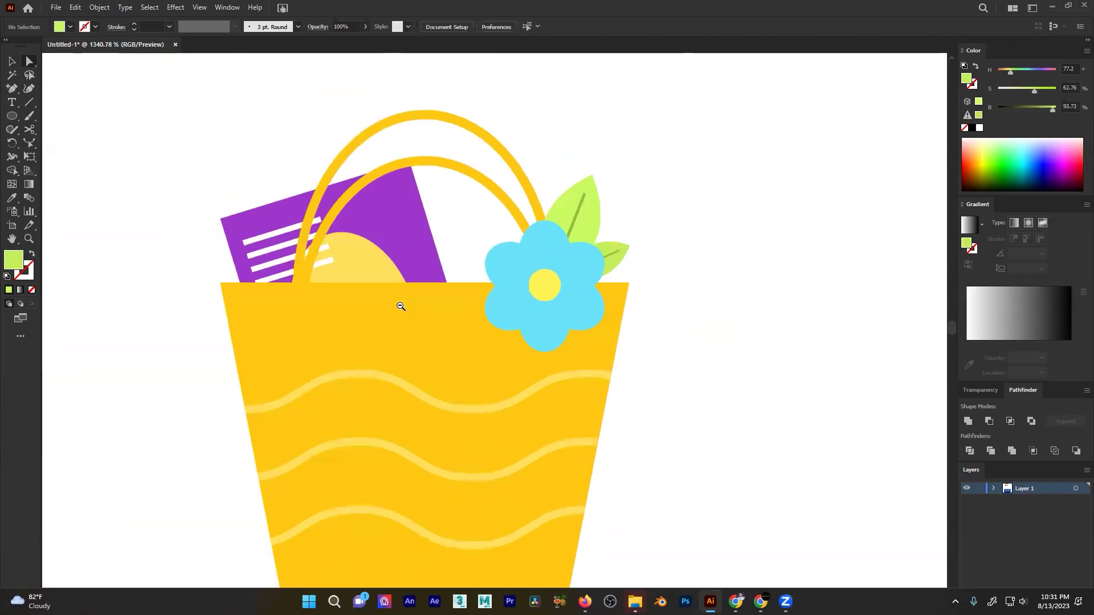
- Group all parts of the finished bag illustration into one object
key(v)
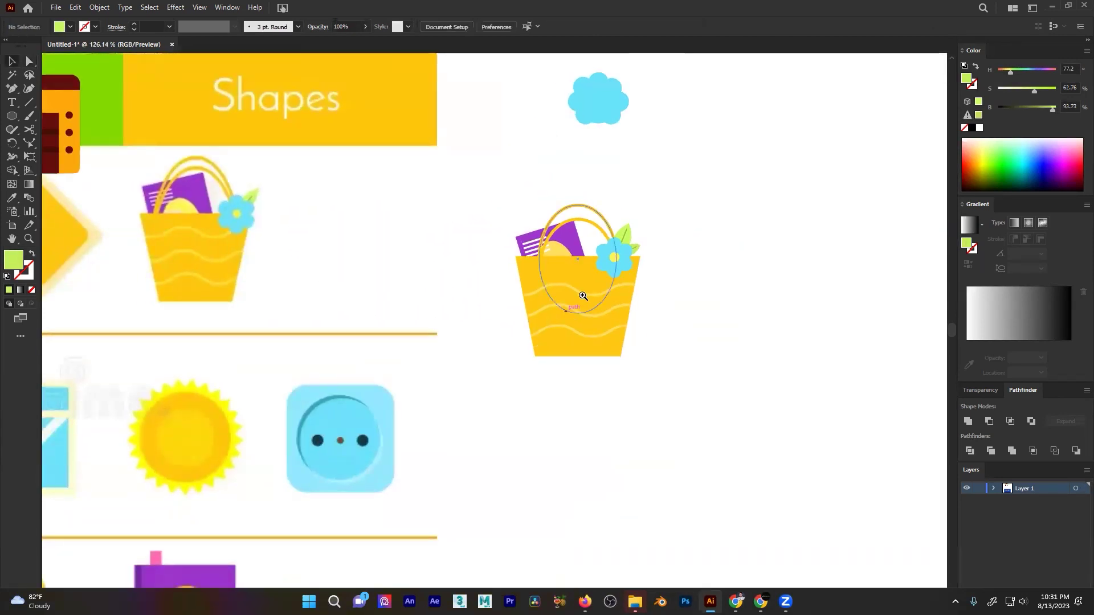
scroll(581, 288, down, 1)
drag(642, 262, 523, 363)
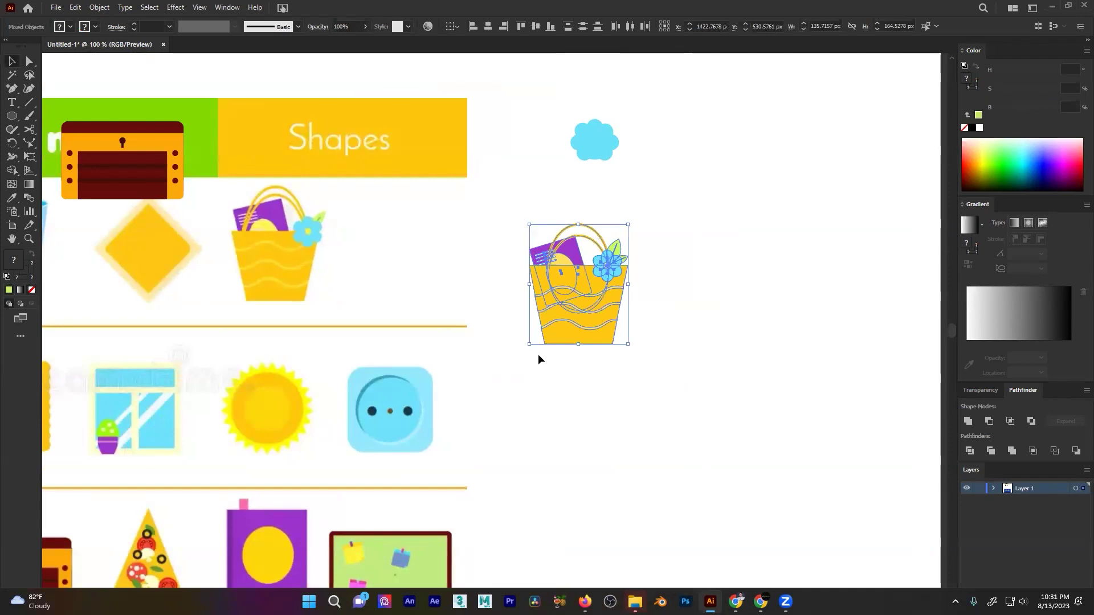
click(548, 374)
drag(573, 255, 572, 251)
drag(692, 208, 519, 358)
key(ctrl+g)
- Move the reference sheet off the finished drawings and place the grouped bag beside the glass
scroll(559, 363, down, 4)
scroll(466, 306, up, 3)
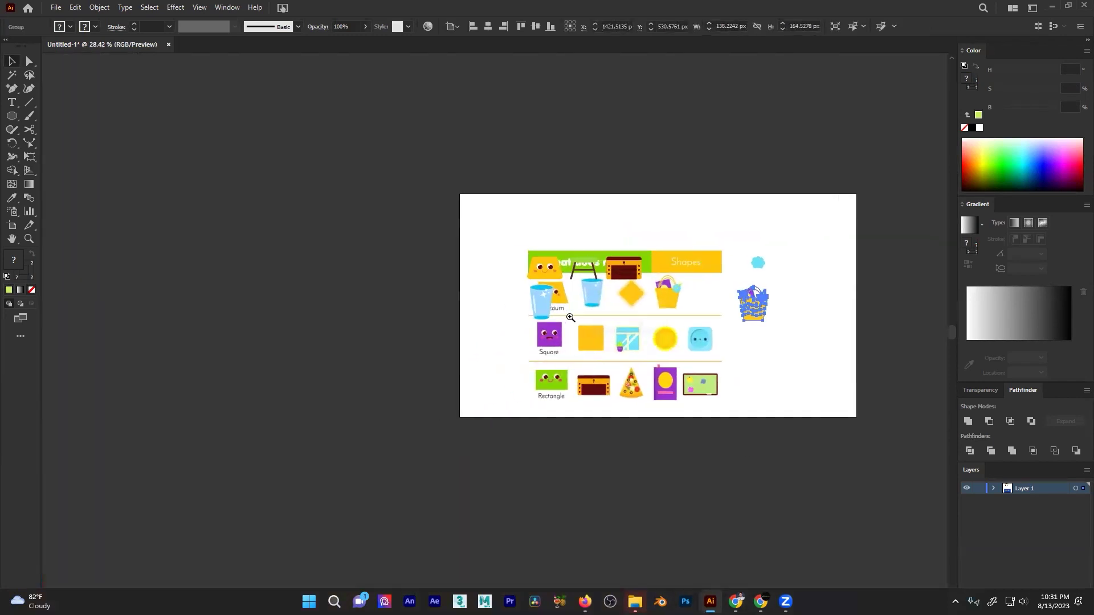
click(710, 378)
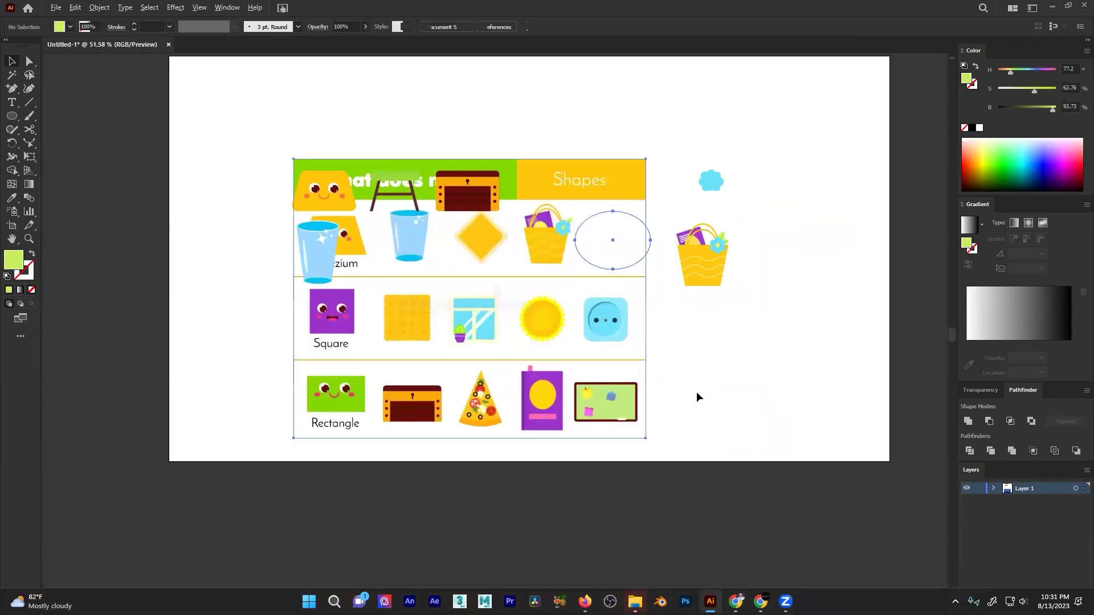
drag(466, 372, 862, 372)
drag(817, 267, 371, 255)
- Stretch the bag slightly taller and nudge it into line with the glass next to it
scroll(369, 279, up, 5)
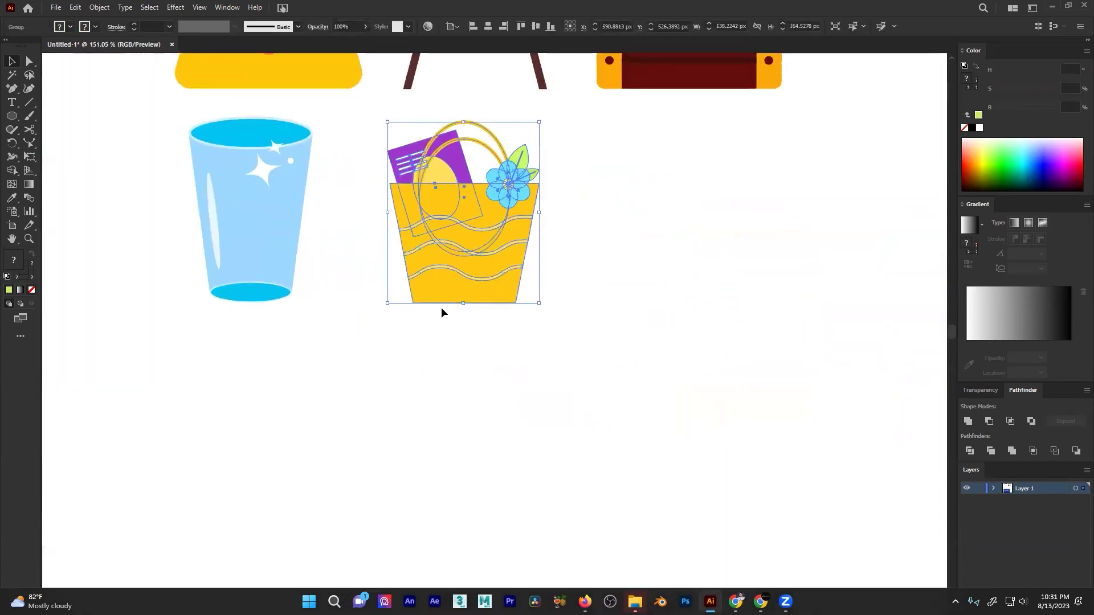
drag(462, 304, 462, 304)
drag(464, 123, 464, 118)
click(589, 155)
scroll(589, 156, down, 5)
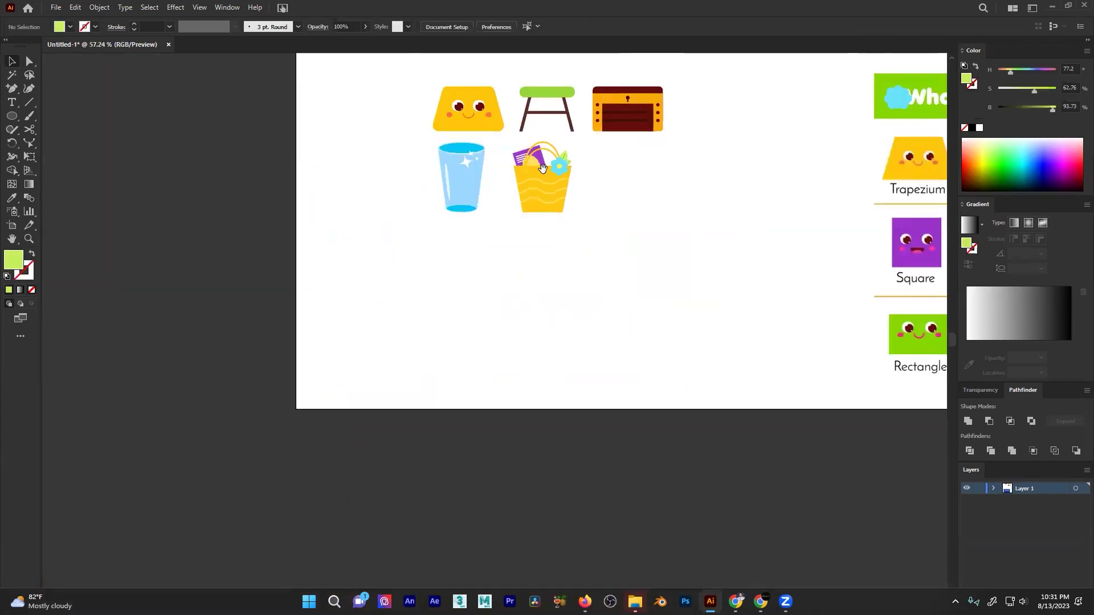
scroll(515, 222, up, 4)
mouse_move(472, 252)
mouse_down()
mouse_move(457, 254)
mouse_move(478, 249)
mouse_up()
click(587, 241)
drag(586, 241, 342, 228)
scroll(454, 276, down, 2)
- Delete the leftover shapes over the reference sheet, including the blue scalloped one, and place the sheet beside the finished artwork
drag(769, 317, 664, 326)
click(558, 241)
key(Delete)
click(690, 139)
drag(732, 150, 676, 220)
drag(739, 113, 666, 154)
key(Delete)
drag(668, 315, 606, 232)
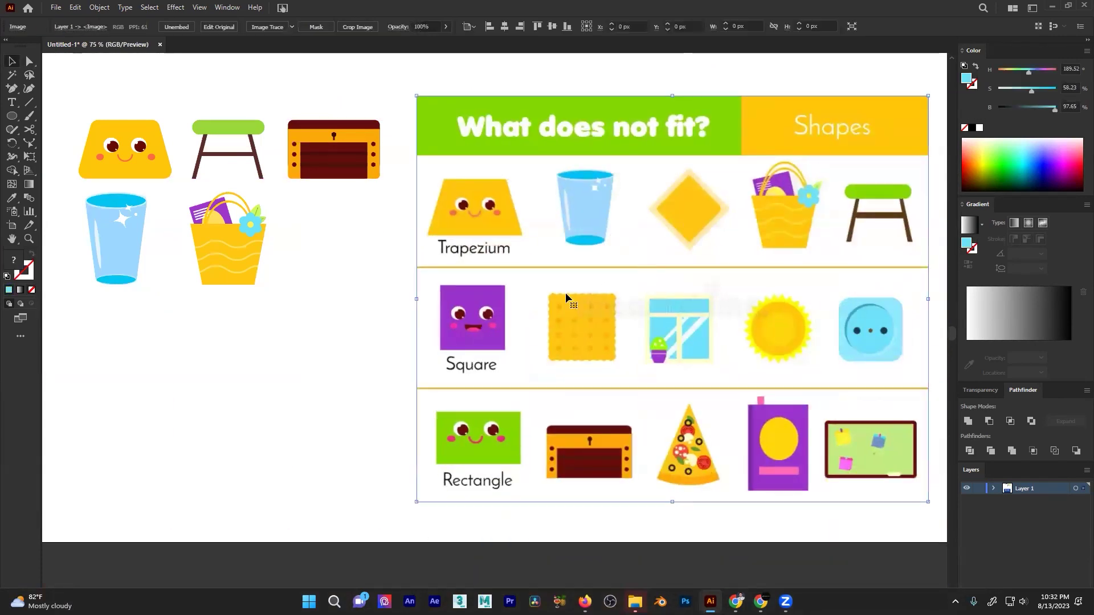
click(342, 378)
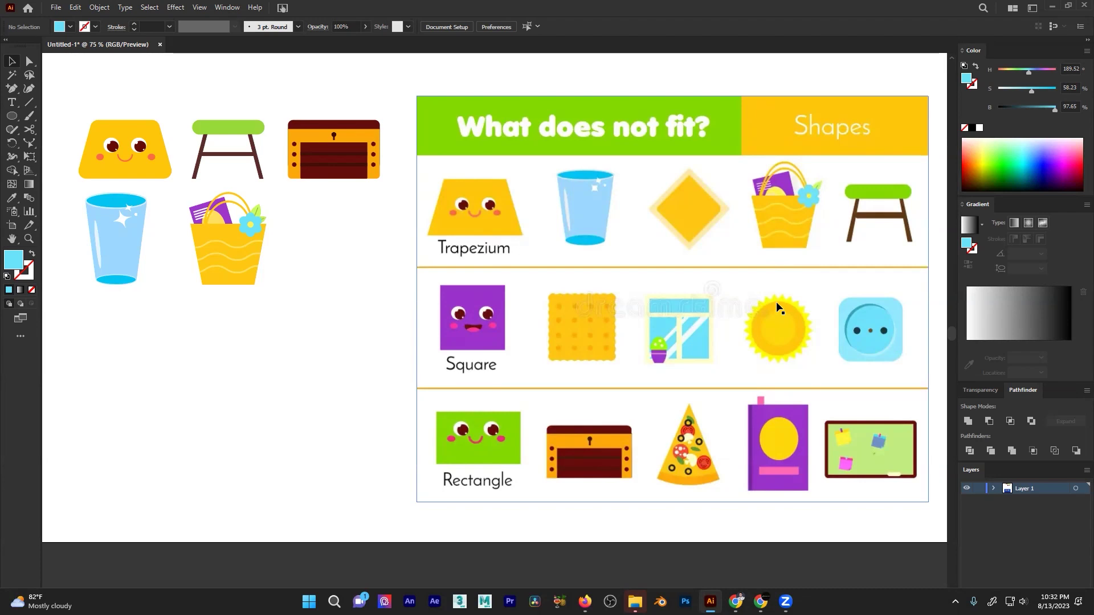
- Reposition the reference sheet at about X 1543 px and examine the illustrations in its Square row
drag(575, 309, 647, 308)
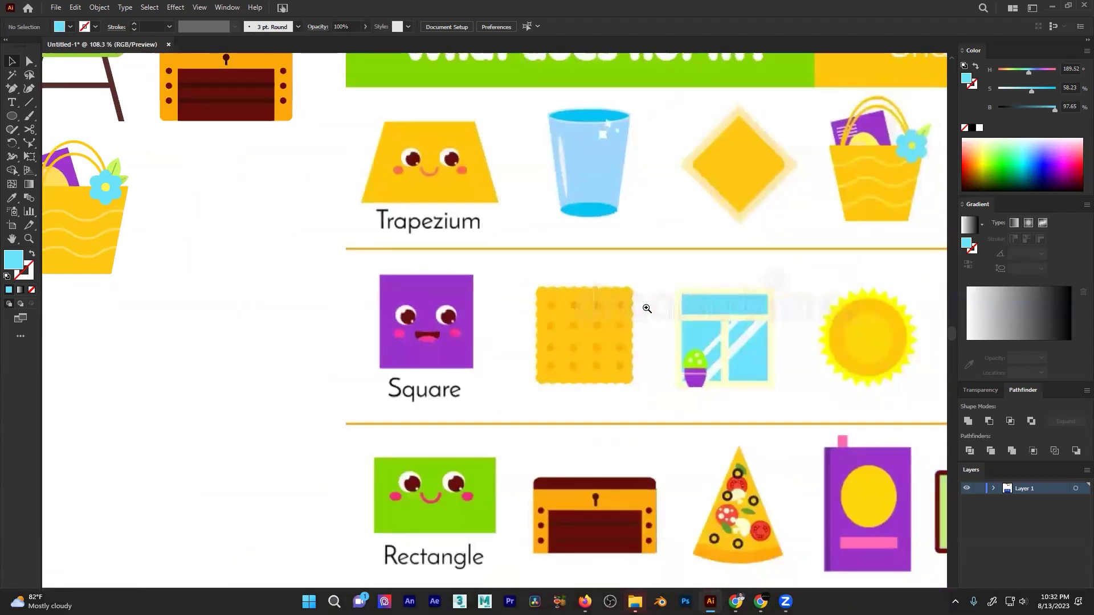
drag(729, 350, 555, 327)
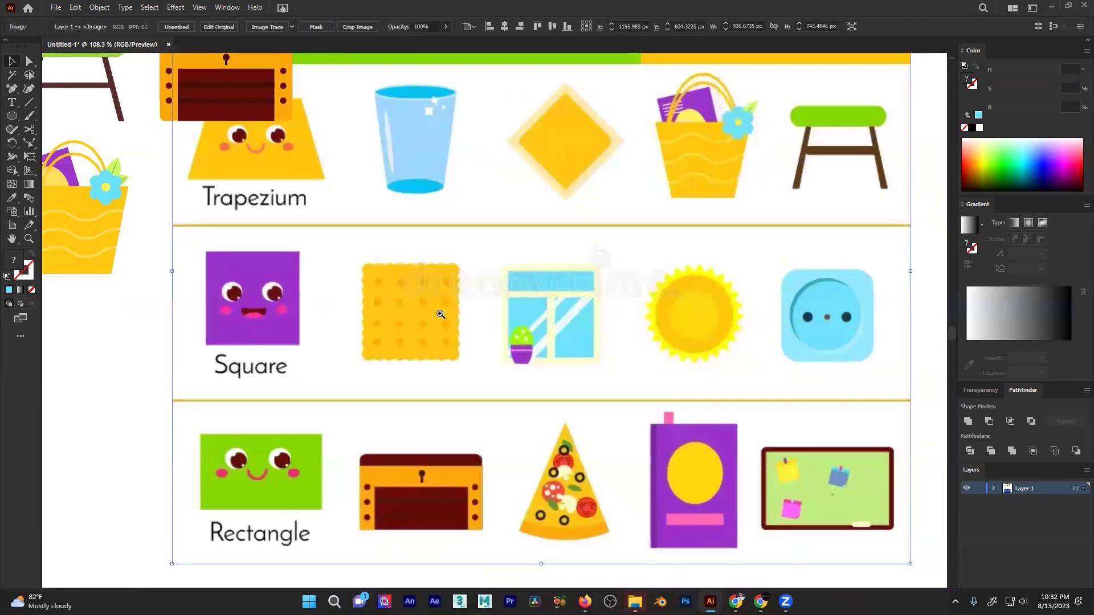
drag(402, 312, 467, 302)
drag(366, 294, 470, 326)
drag(854, 248, 593, 307)
drag(591, 309, 696, 310)
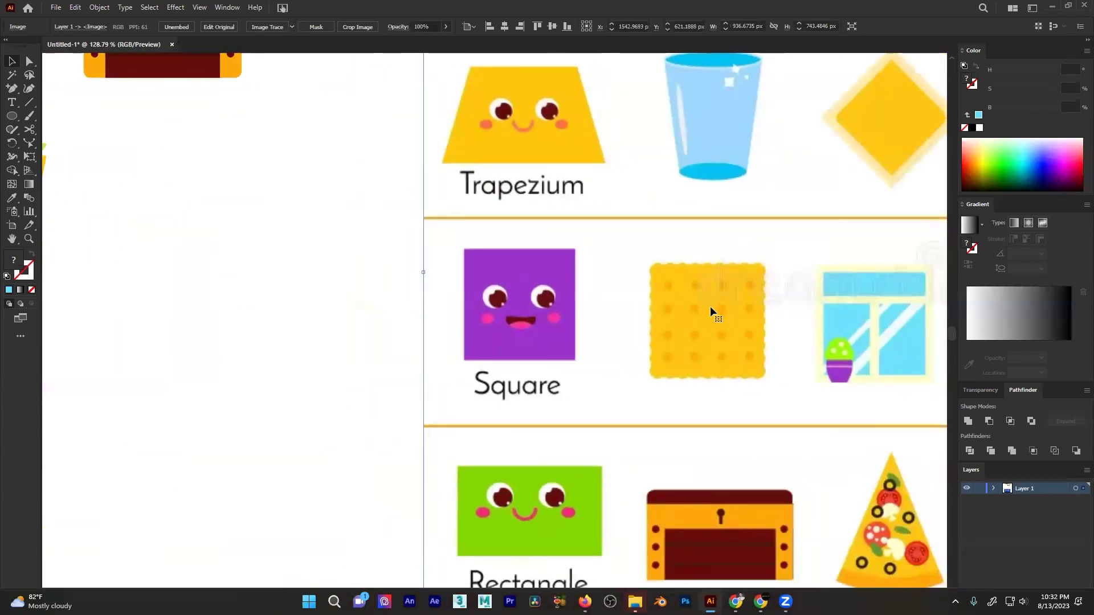
scroll(712, 311, down, 3)
drag(645, 270, 464, 301)
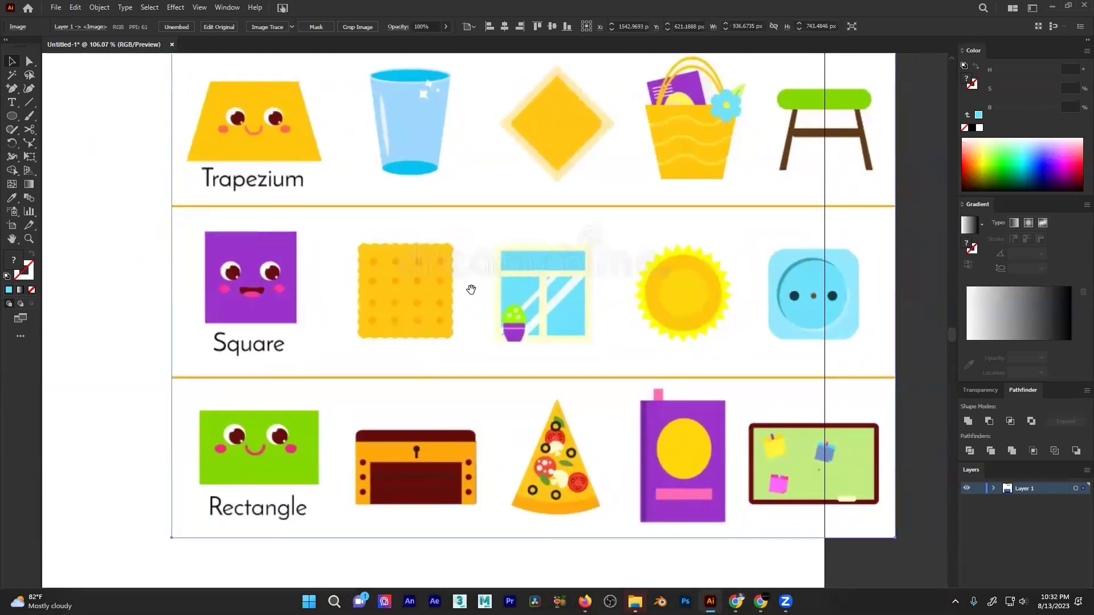
scroll(473, 308, up, 1)
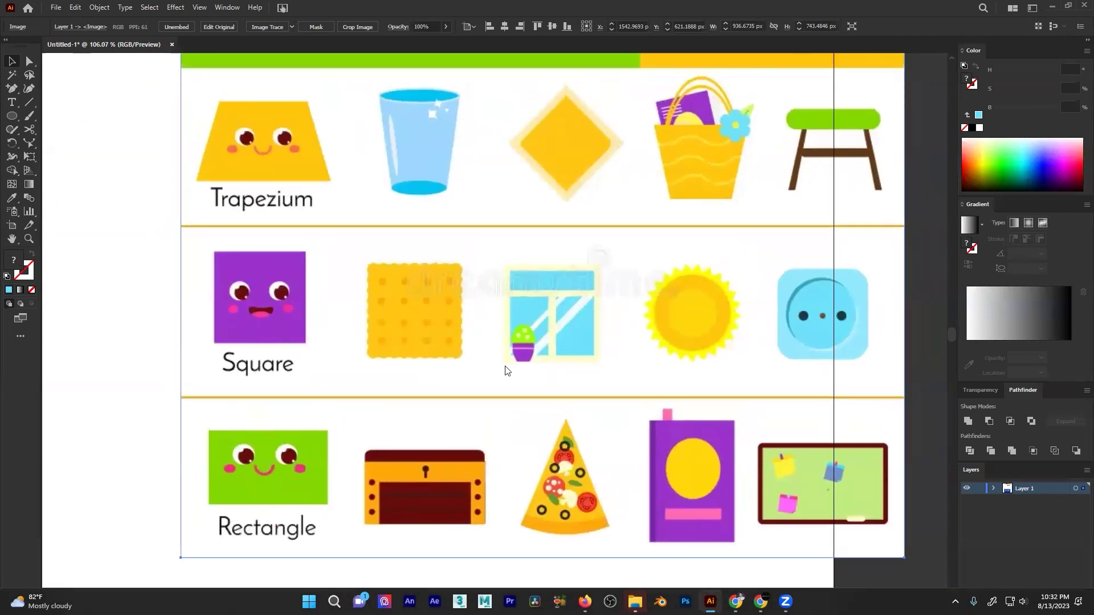
scroll(505, 371, up, 1)
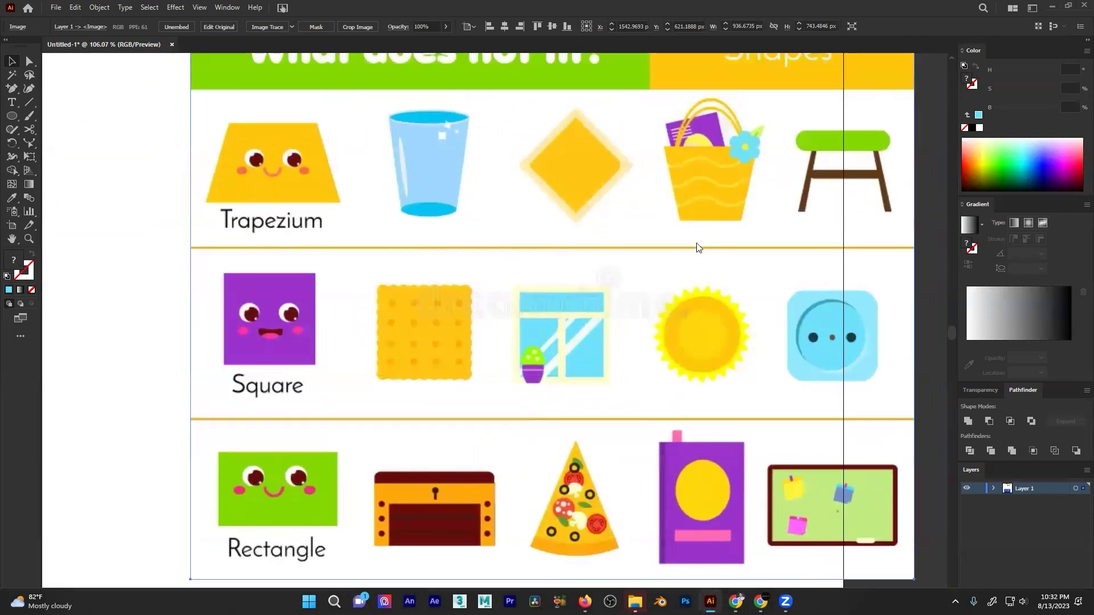
scroll(735, 242, right, 1)
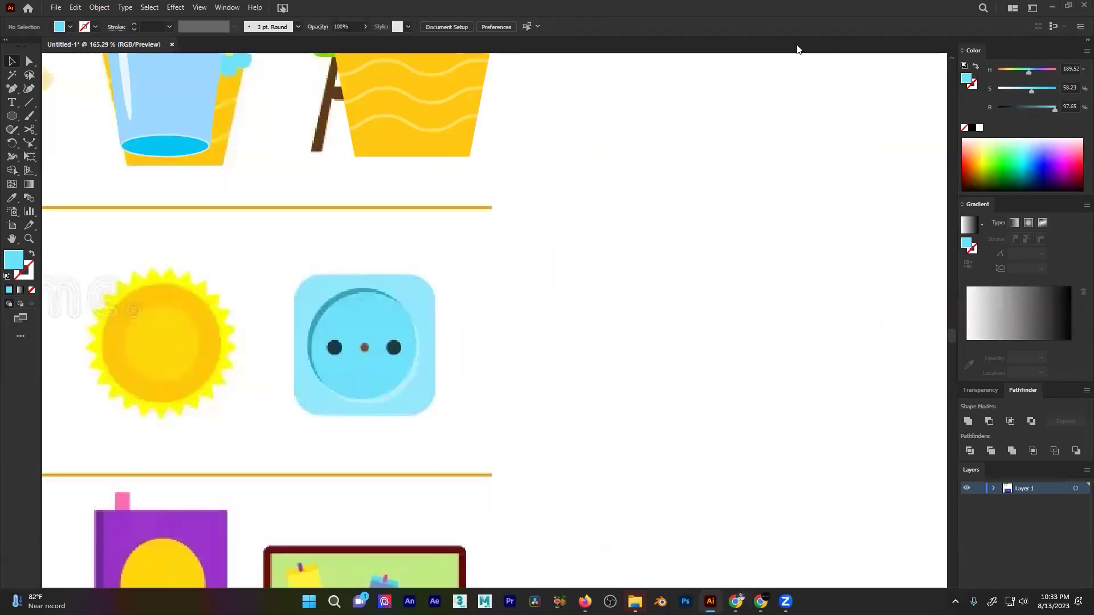
- Draw a light-blue square about 124.3 px wide beside the reference sheet's socket illustration
drag(547, 184, 539, 120)
drag(313, 251, 258, 214)
scroll(294, 225, up, 2)
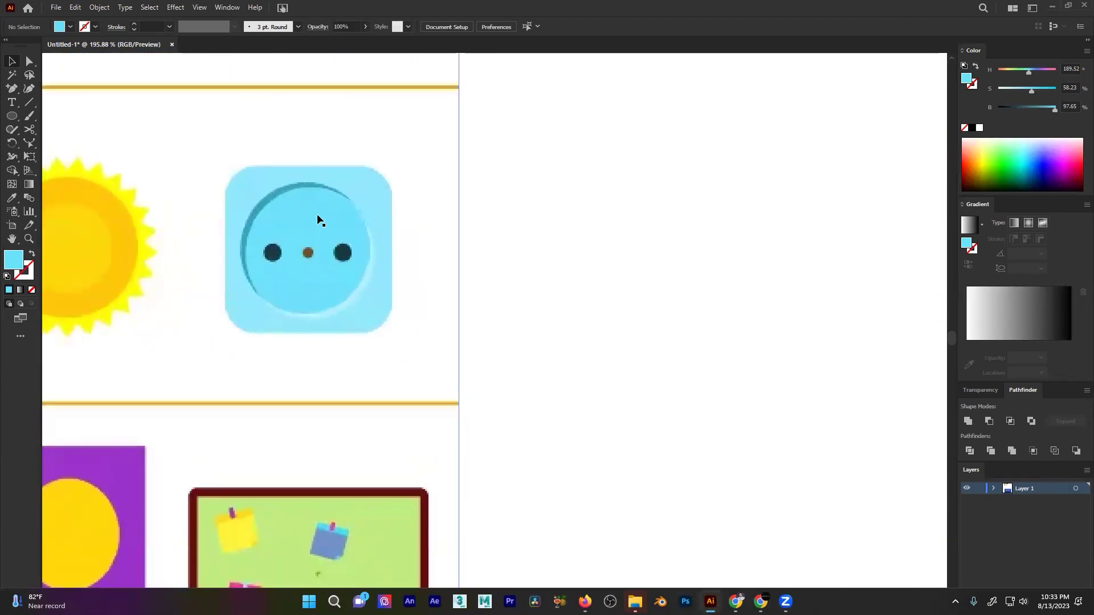
drag(14, 118, 54, 112)
drag(566, 170, 744, 315)
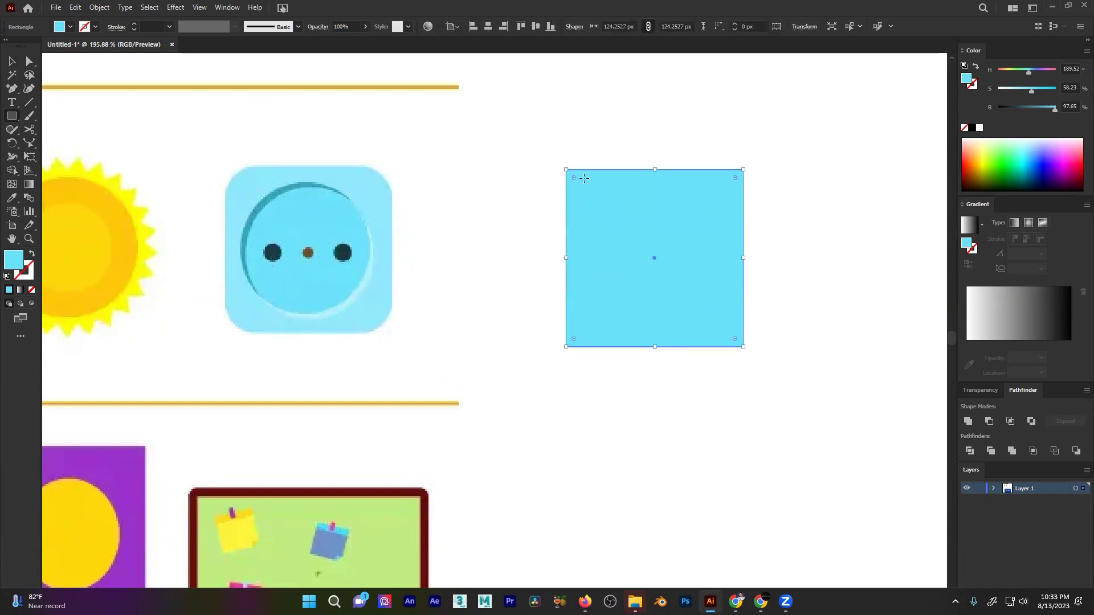
- Fill the square with the light blue sampled from the reference socket's plate and round its corners to about 22.4 px
key(i)
click(272, 177)
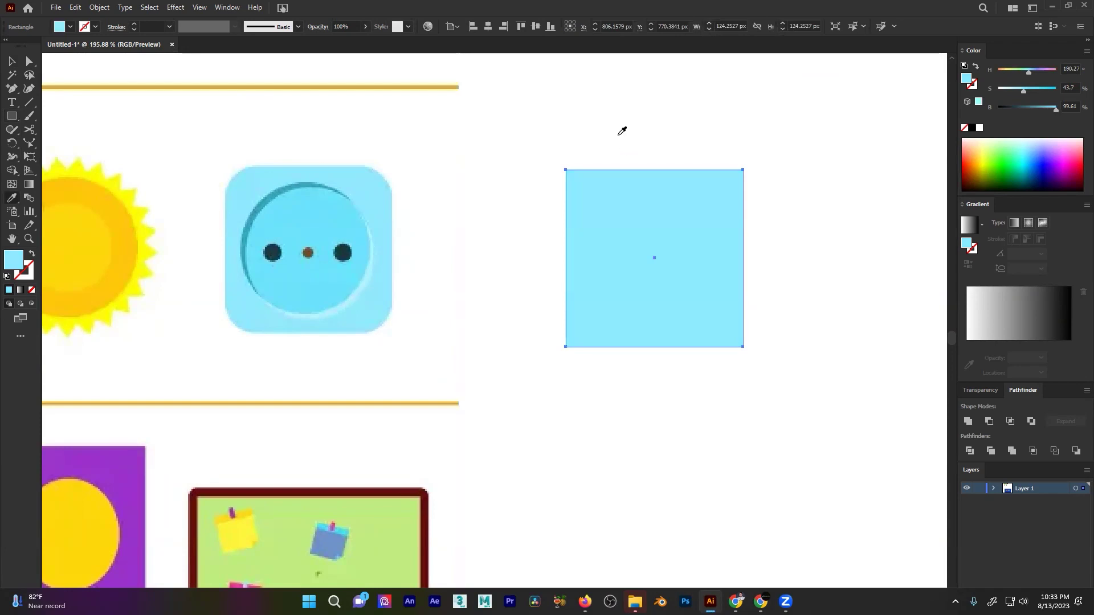
key(a)
drag(574, 181, 599, 202)
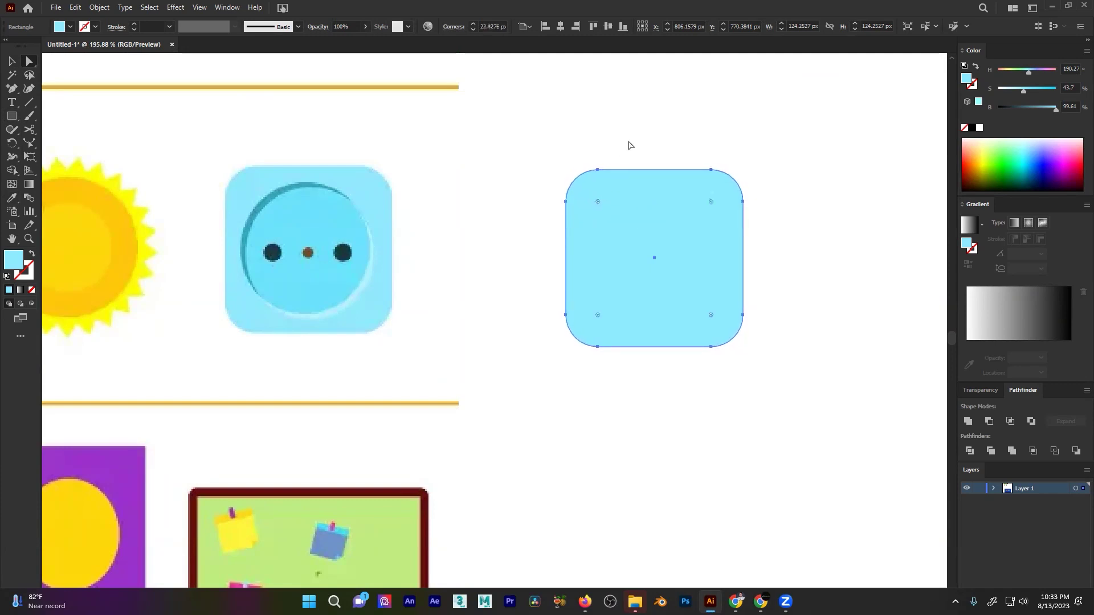
click(630, 146)
click(198, 8)
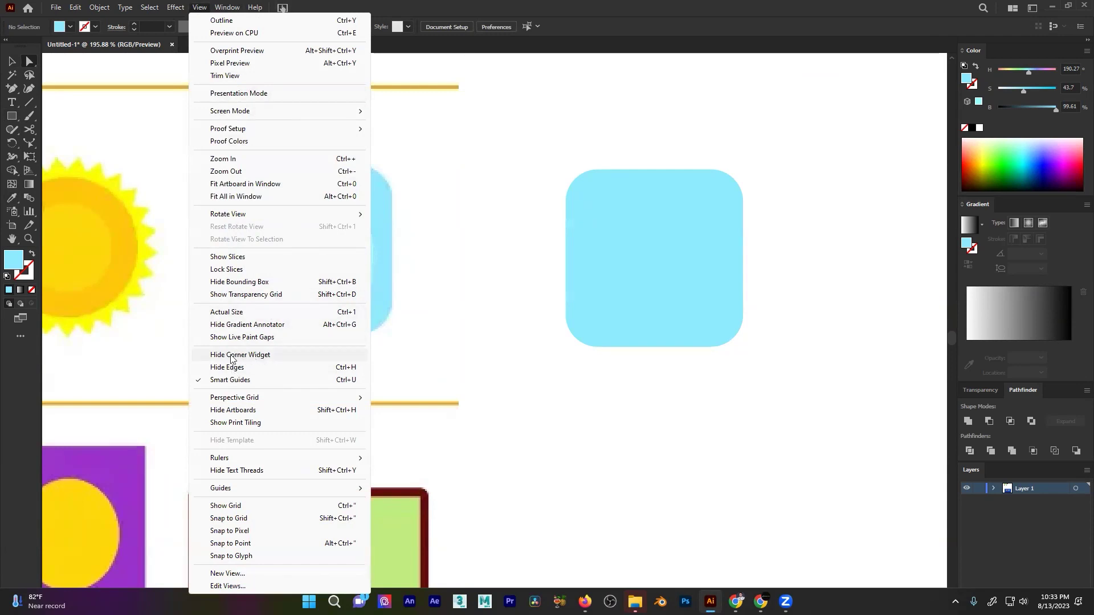
click(604, 387)
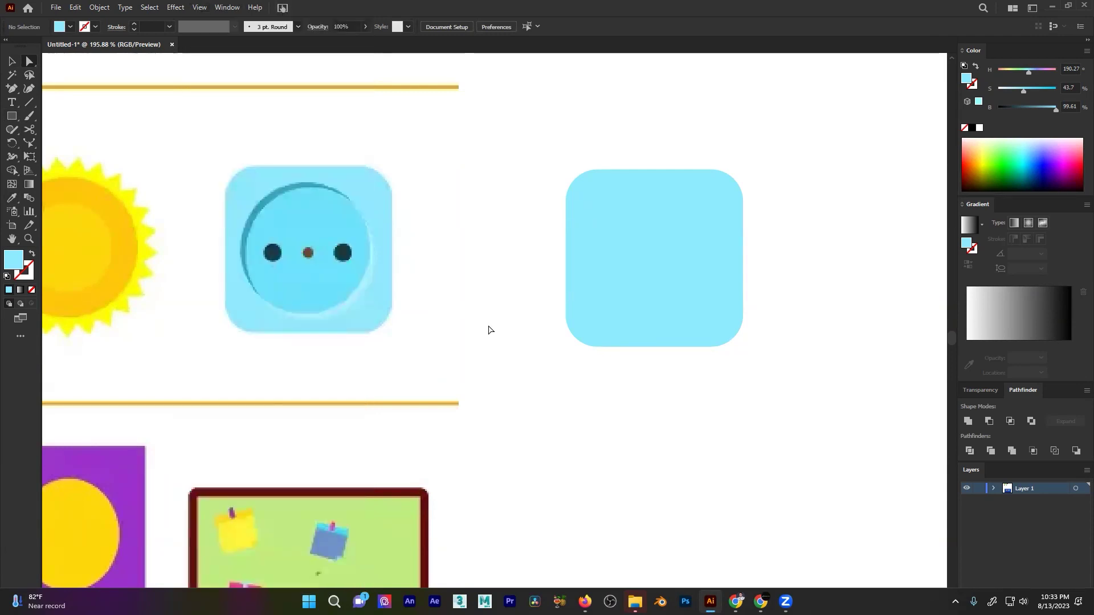
- Draw a circle about 93.9 px wide centred on the rounded square, filled with the inner blue sampled from the reference socket
click(12, 118)
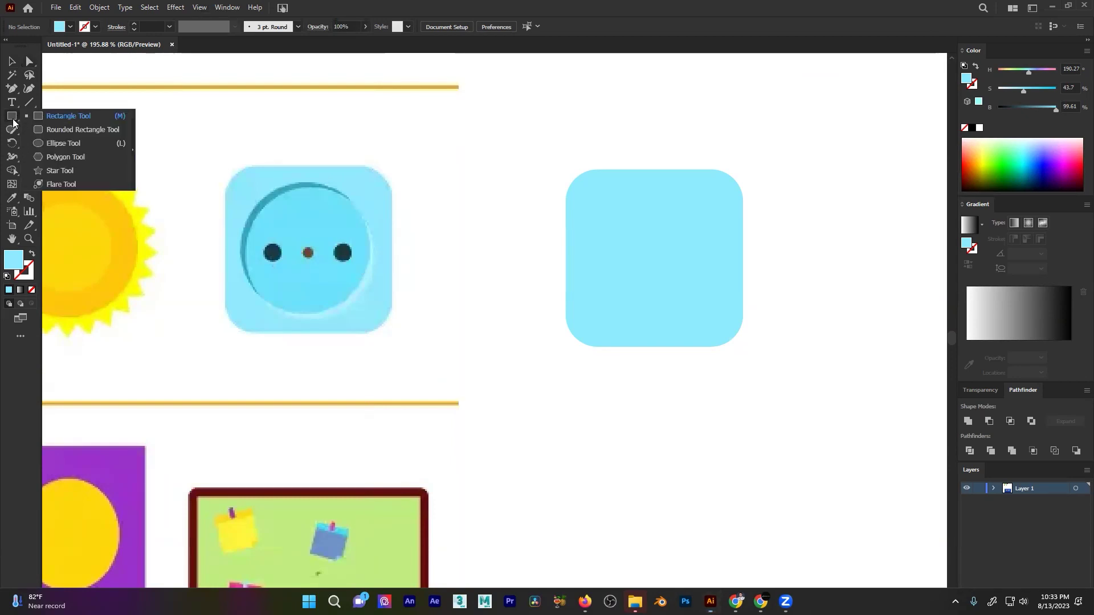
click(63, 143)
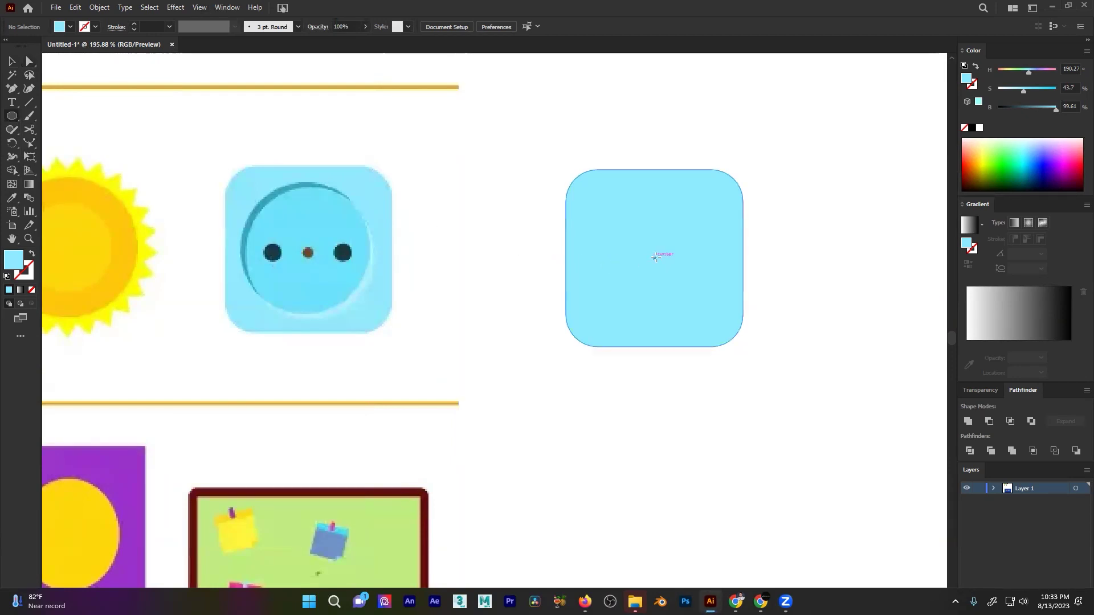
drag(657, 257, 722, 312)
key(i)
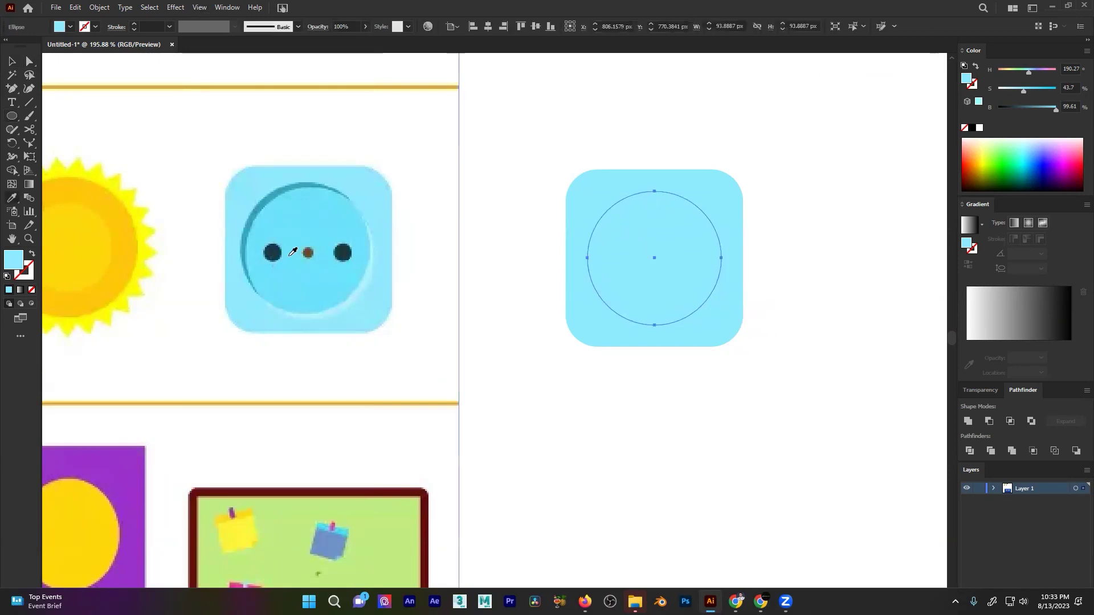
click(301, 212)
- Enlarge the circle evenly about its centre to about 99.3 px wide
key(v)
drag(656, 193, 655, 187)
click(700, 142)
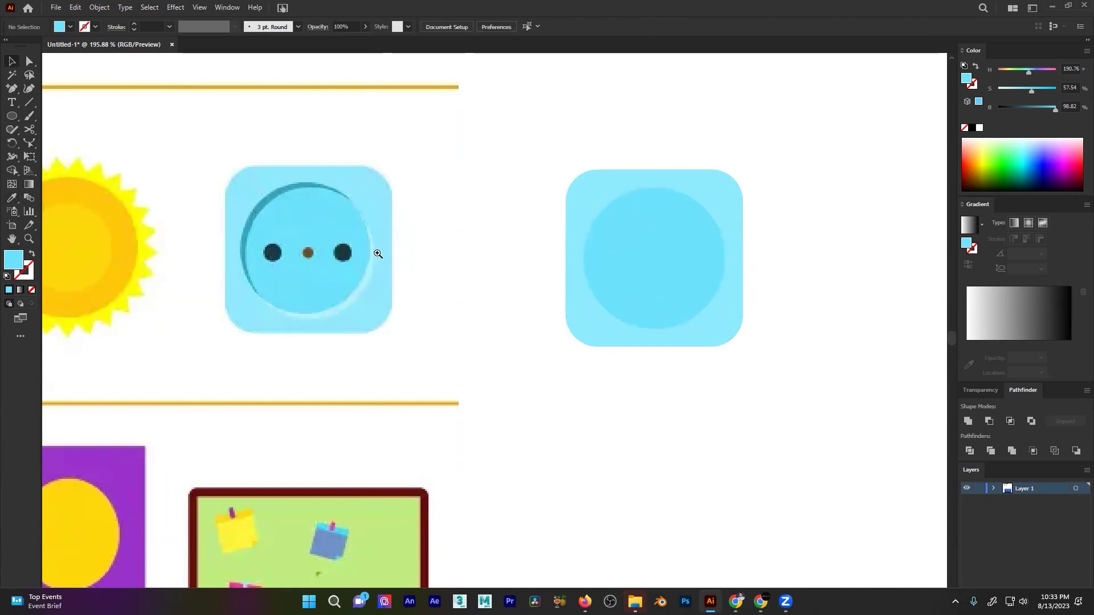
- Copy the circle beside the rounded square, stack a second copy slightly down and to the right, and select the back circle
scroll(296, 243, up, 2)
drag(336, 229, 290, 244)
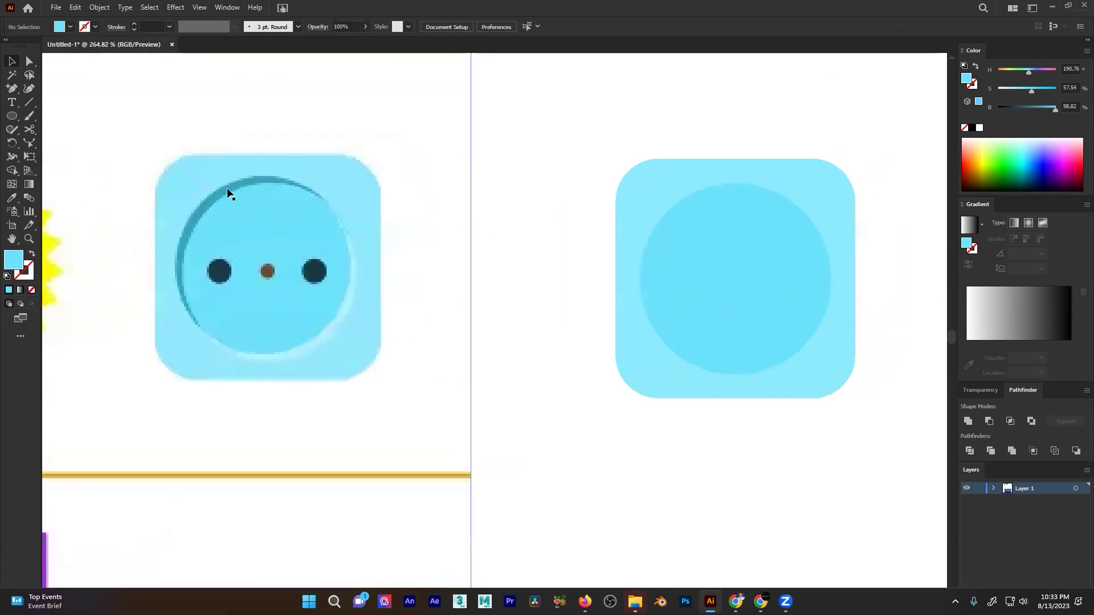
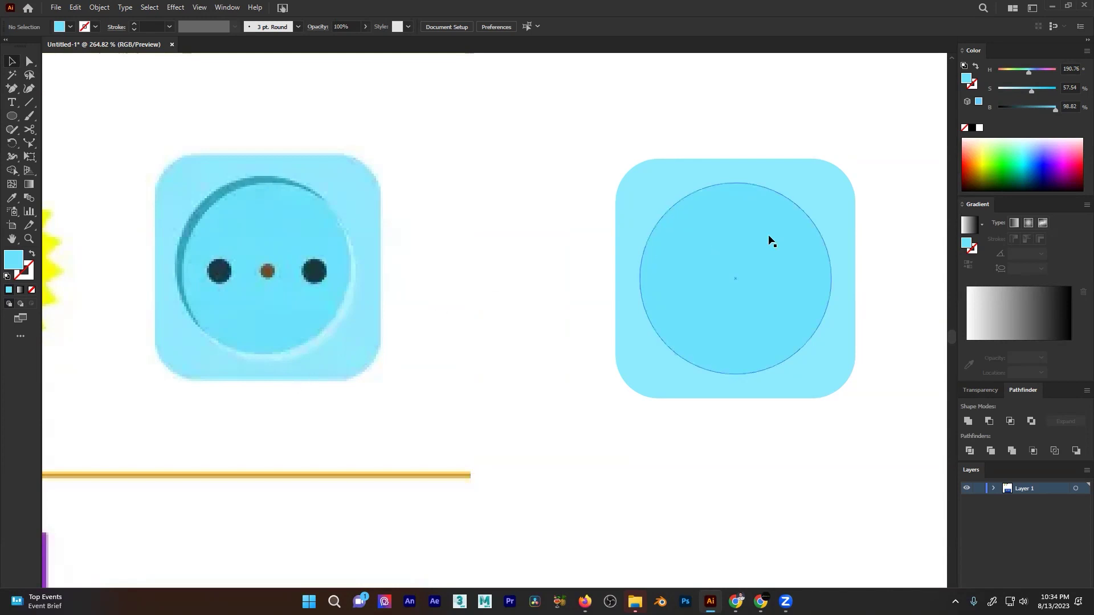
drag(785, 256, 603, 239)
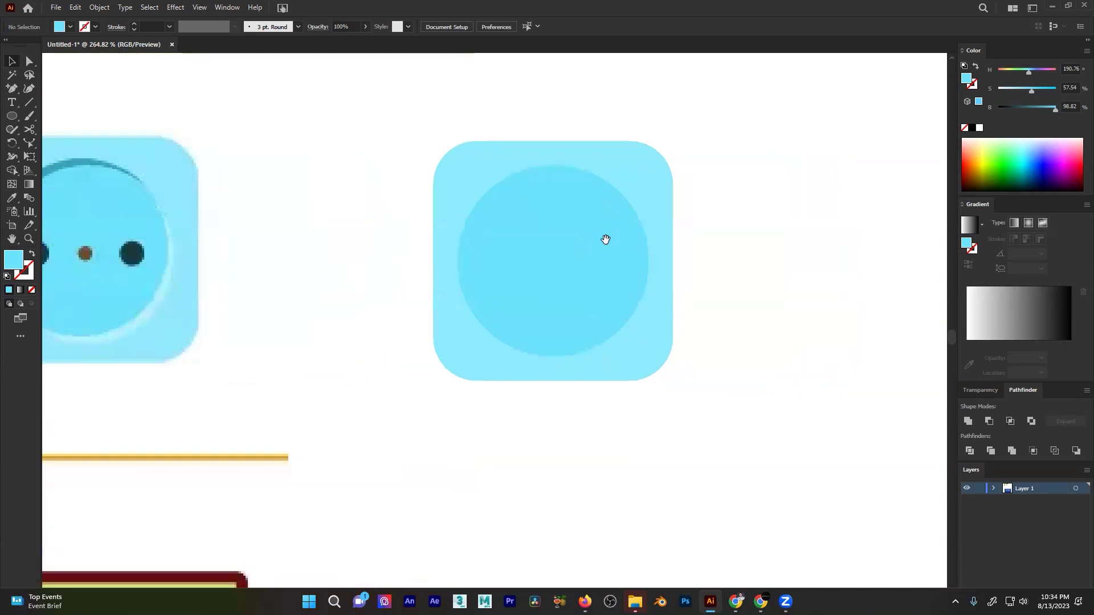
drag(668, 217, 623, 237)
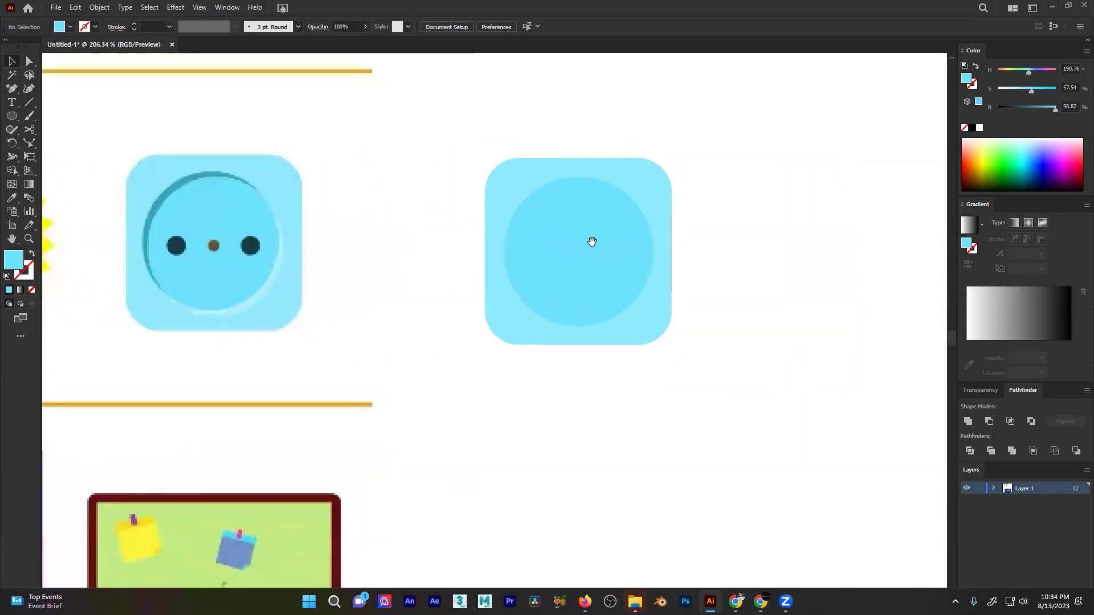
click(570, 242)
scroll(640, 228, up, 4)
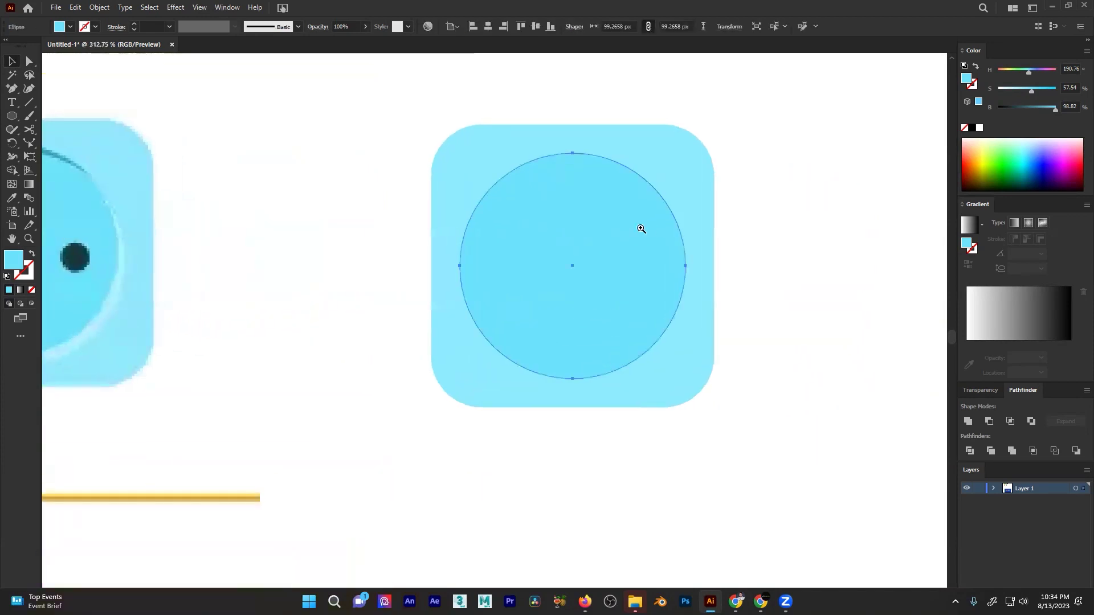
drag(494, 223, 538, 215)
key(ctrl+z)
drag(449, 221, 356, 183)
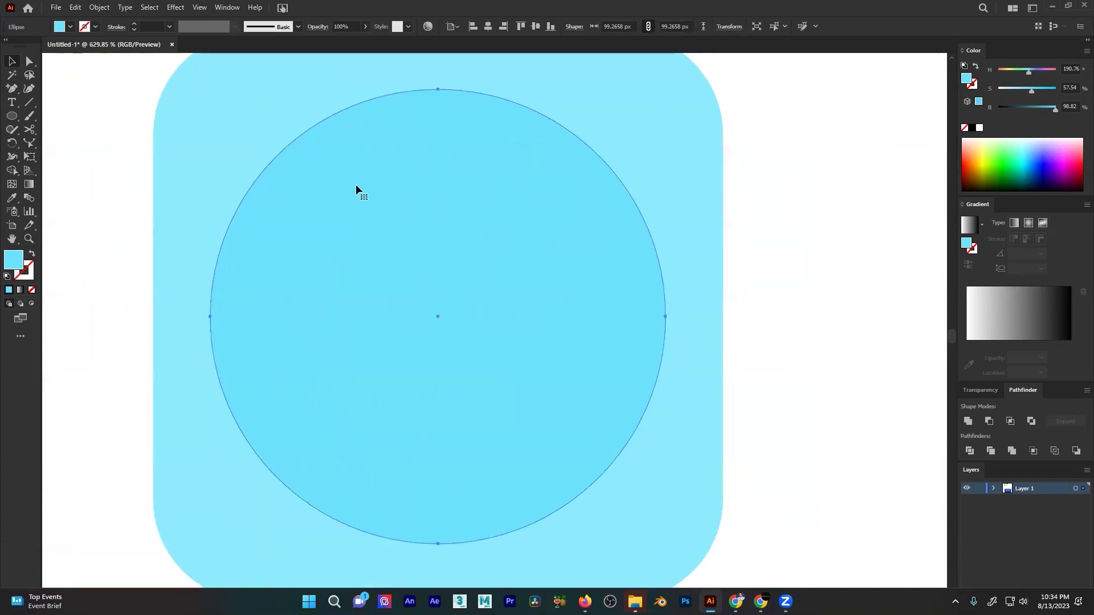
drag(455, 184, 319, 212)
drag(456, 214, 550, 244)
drag(603, 228, 495, 227)
drag(276, 213, 289, 234)
click(199, 135)
click(203, 143)
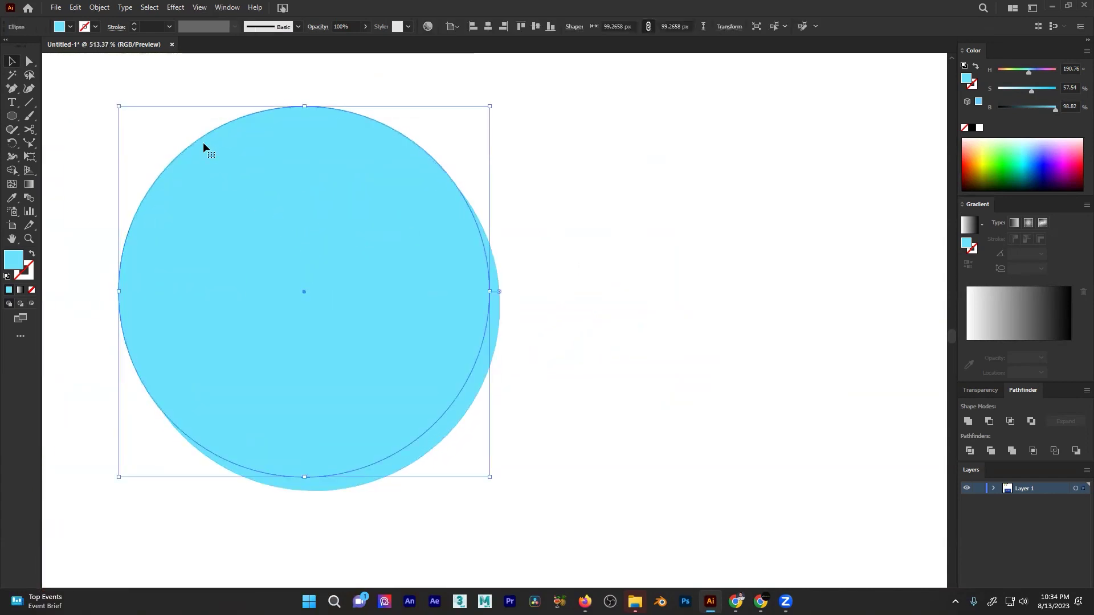
- Fill the back circle of the offset pair with the darker blue #3dc9e0 and compare it with the reference socket
double_click(22, 262)
click(451, 341)
drag(452, 343, 475, 333)
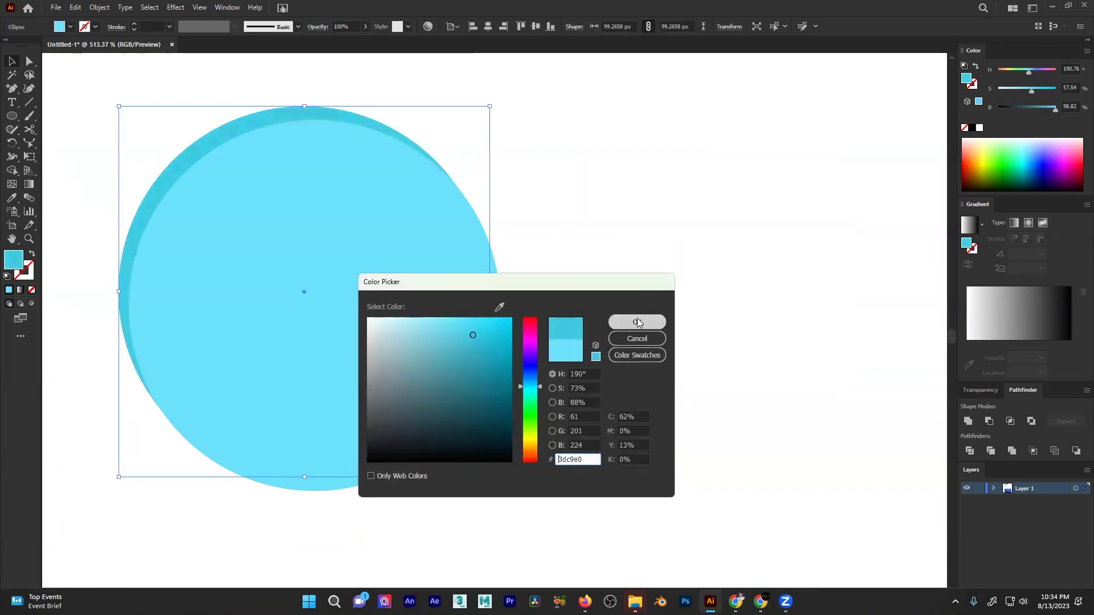
click(637, 322)
click(646, 287)
drag(605, 280, 447, 324)
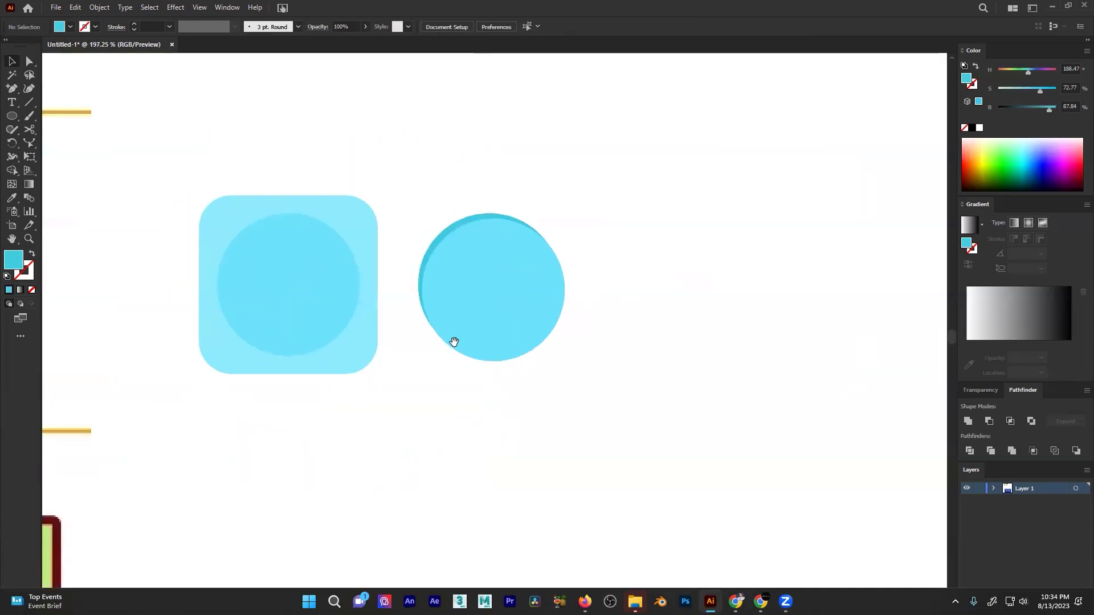
drag(357, 340, 465, 338)
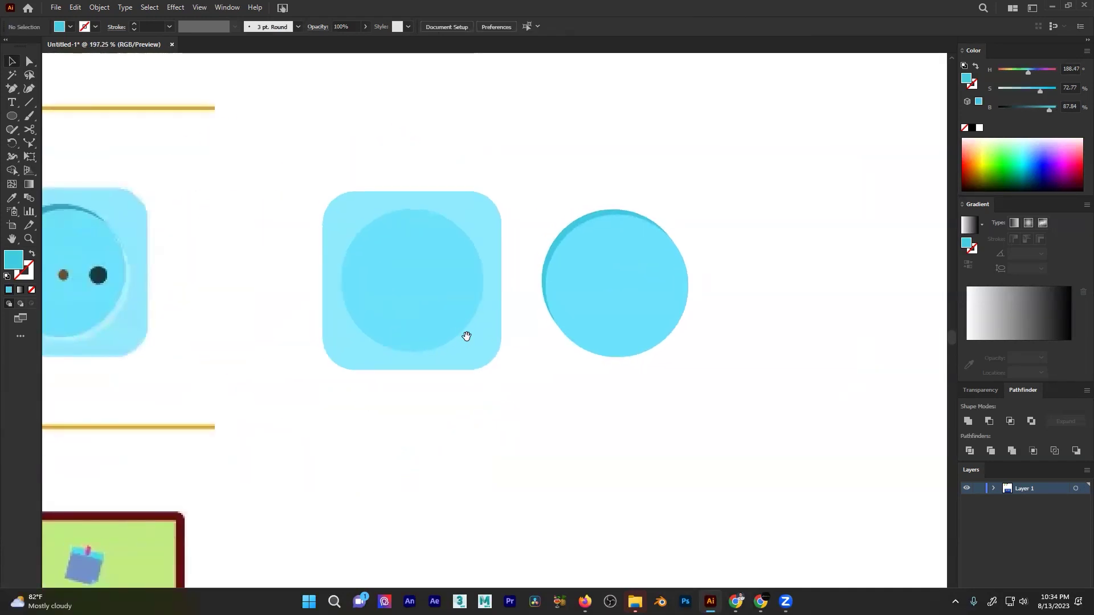
- Undo the recoloured offset pair and stack a fresh copy of the side circle slightly down and to the right
drag(622, 279, 639, 245)
key(ctrl+z)
key(ctrl+z)
click(629, 239)
mouse_move(400, 309)
mouse_down()
mouse_move(469, 279)
mouse_move(392, 290)
mouse_up()
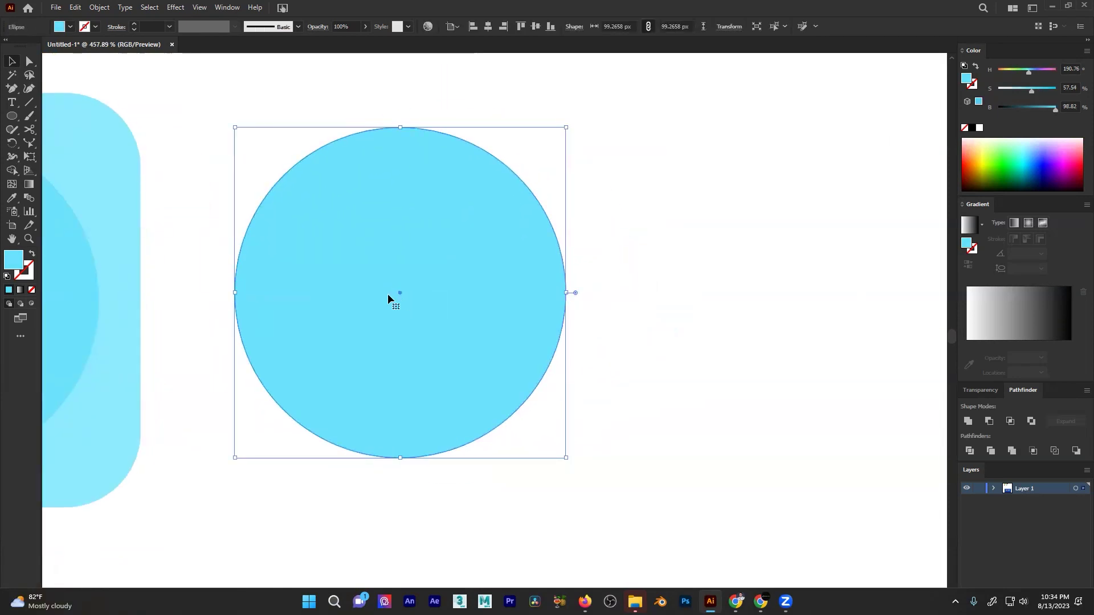
mouse_move(399, 292)
mouse_down()
mouse_move(388, 315)
mouse_move(664, 305)
mouse_move(738, 327)
mouse_move(394, 292)
mouse_move(408, 308)
mouse_move(396, 295)
mouse_up()
click(214, 181)
click(284, 178)
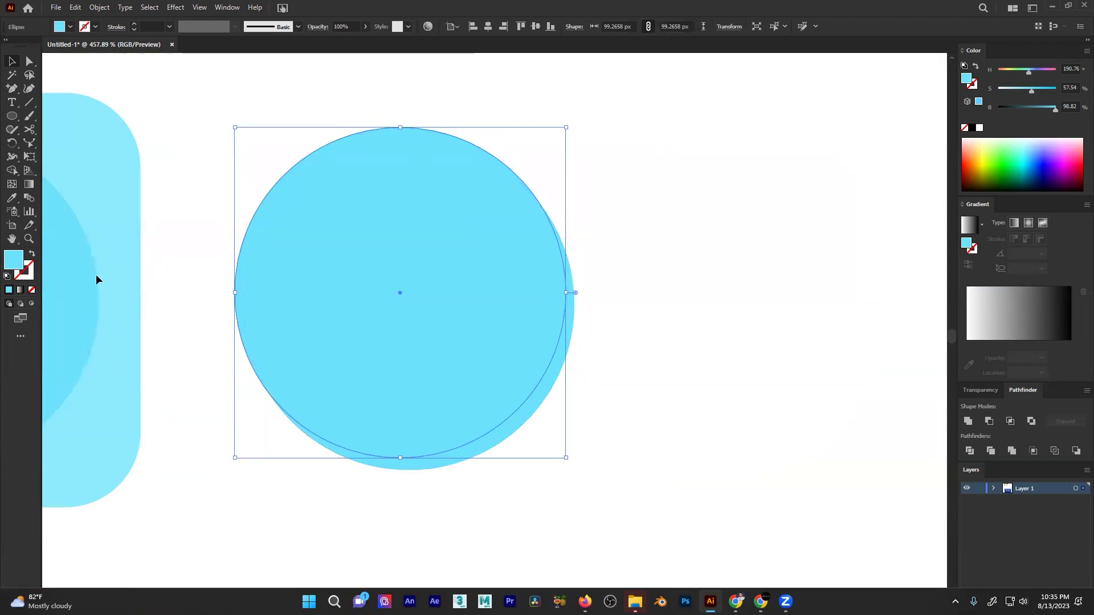
- Fill the back circle of the side pair with a muted darker blue at about 187° hue, 60% saturation and 85% brightness
double_click(14, 267)
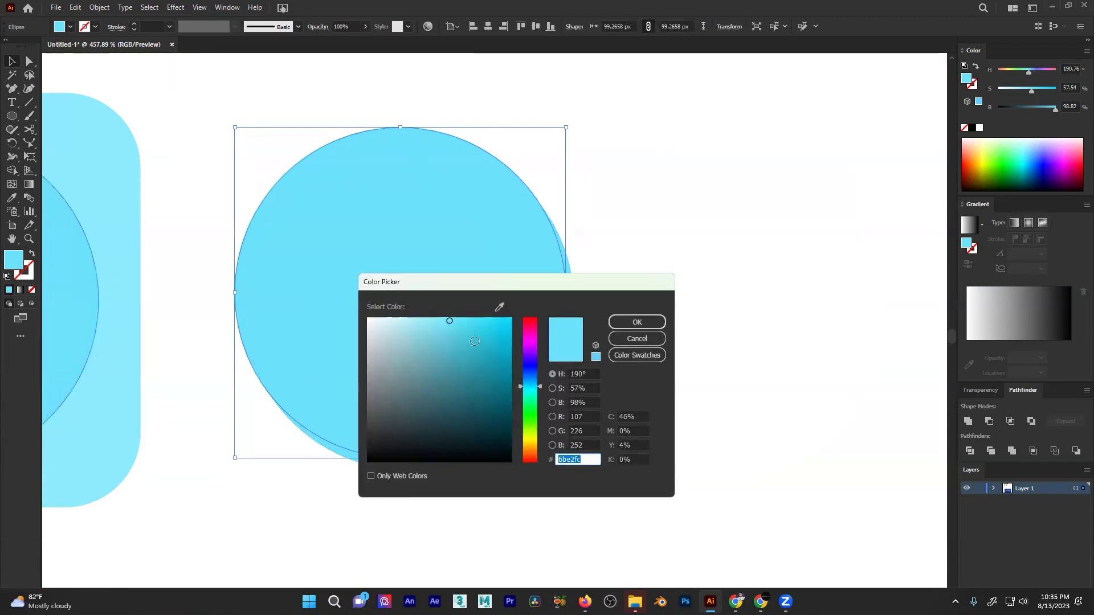
click(453, 339)
click(612, 323)
click(599, 237)
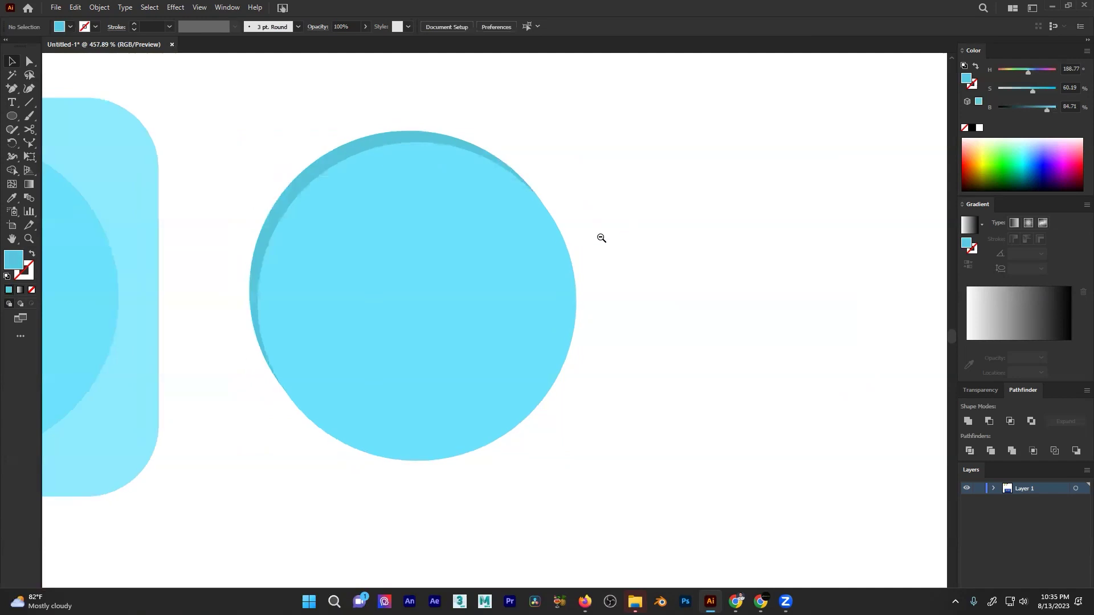
- Delete the practice circles beside the rounded square
scroll(472, 274, down, 5)
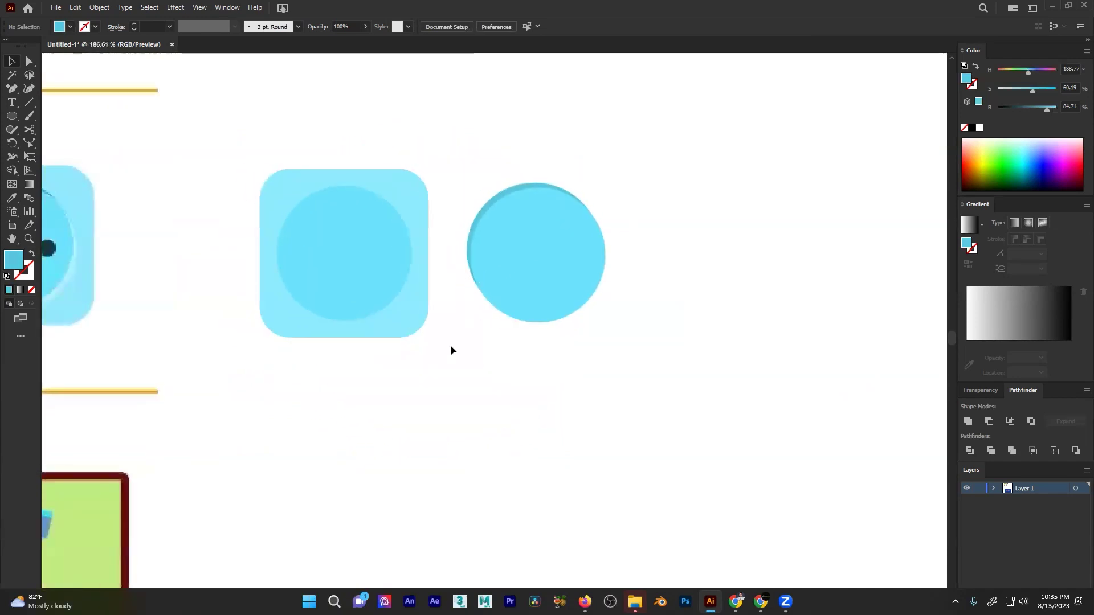
click(542, 234)
key(Delete)
- Place a spare copy of the circle beside the plate and stack another copy slightly down-right over the socket's circle
scroll(317, 227, up, 2)
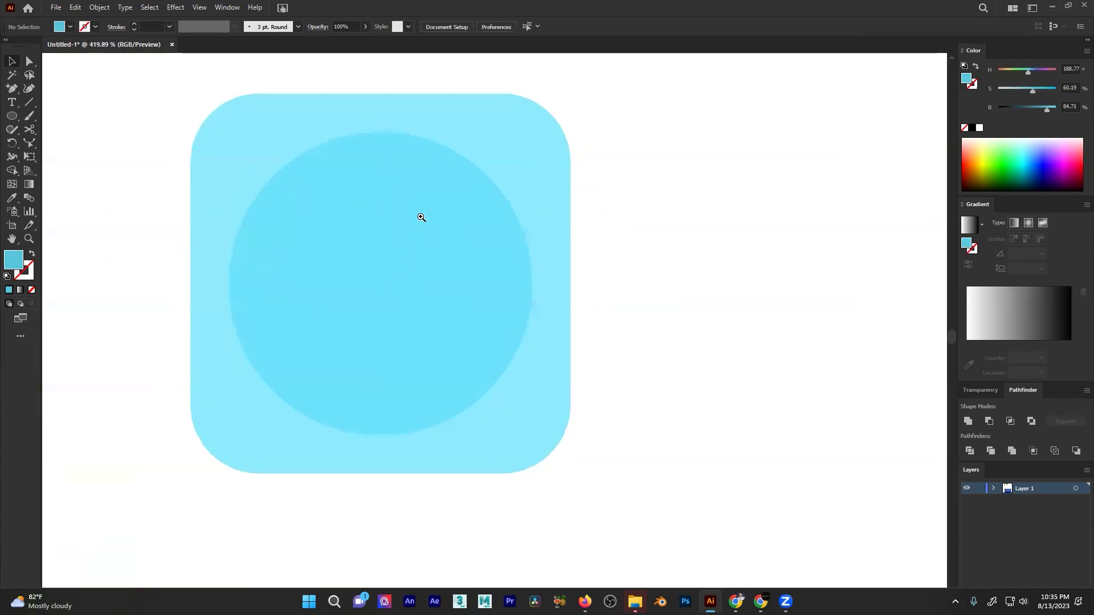
click(333, 224)
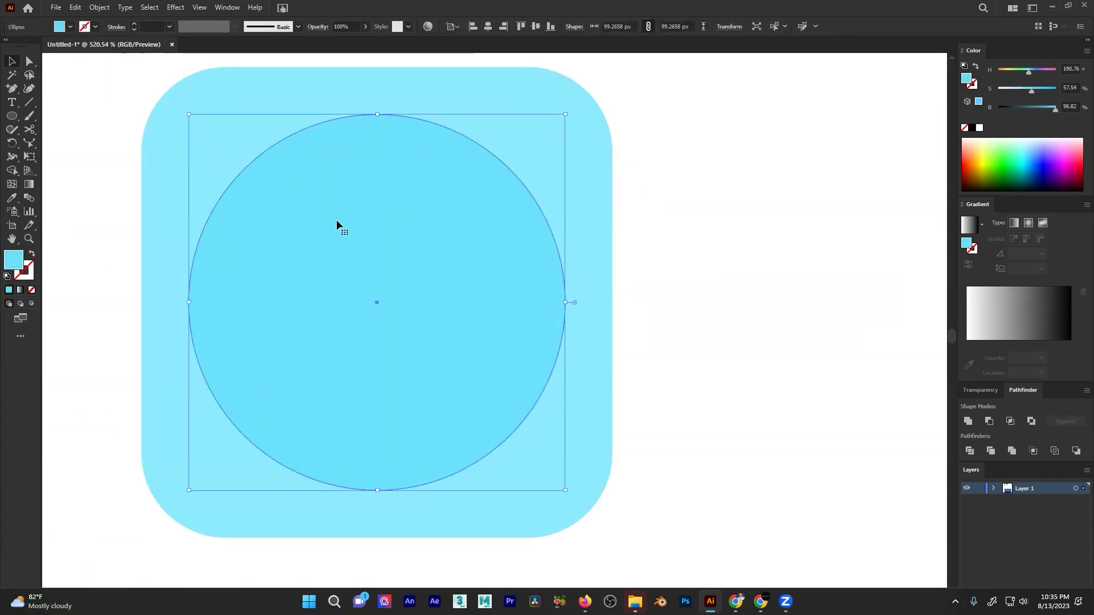
drag(395, 322, 866, 310)
click(388, 305)
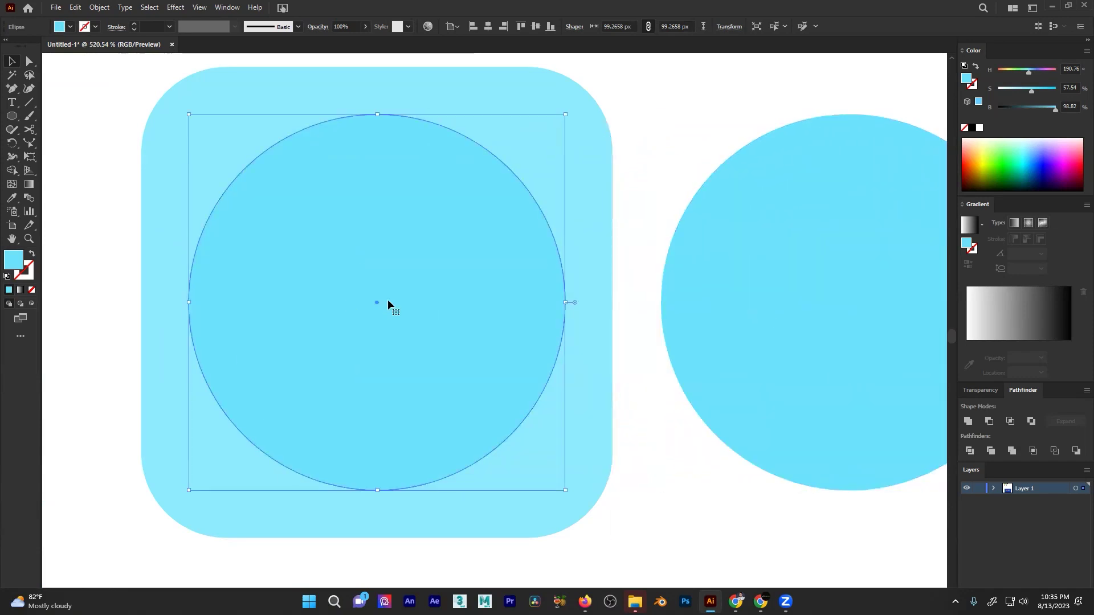
drag(378, 307, 385, 316)
key(ctrl+z)
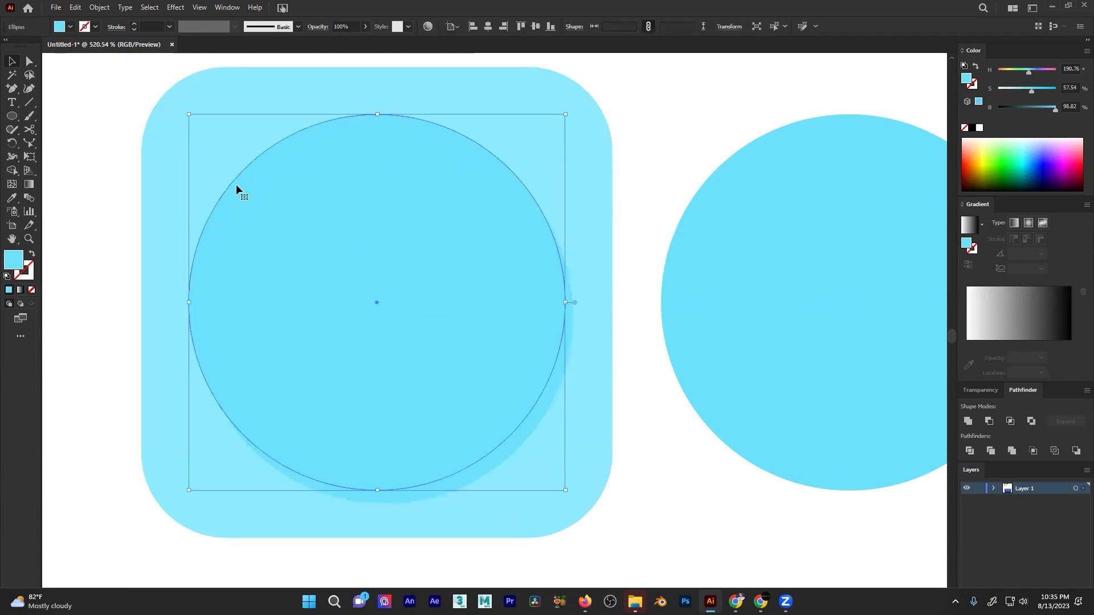
- Fill the socket's back circle with the dark blue sampled from the reference socket's shadow rim
drag(507, 260, 555, 286)
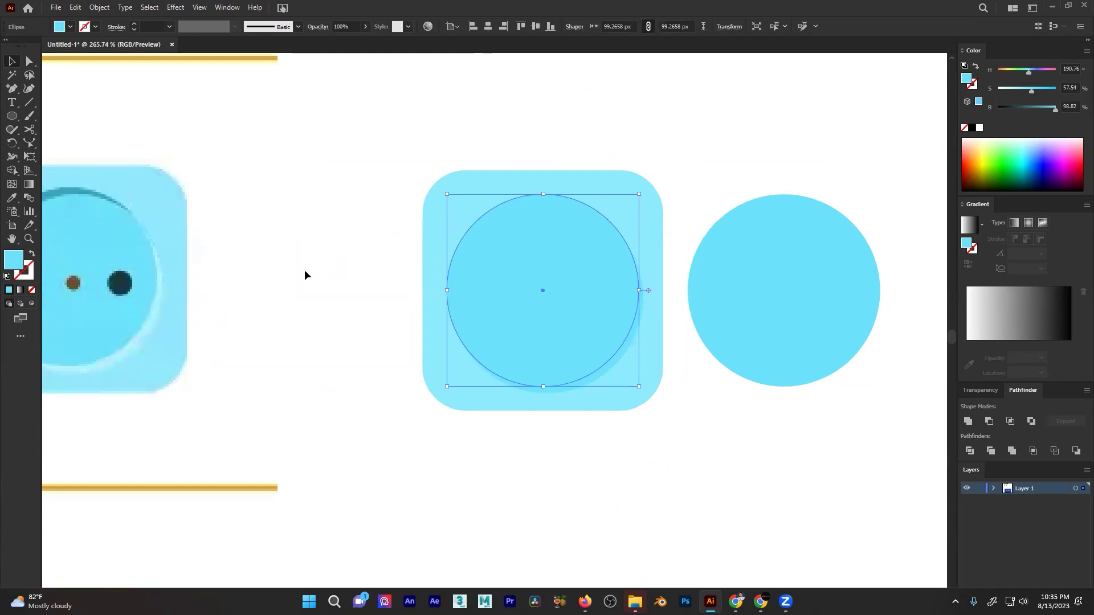
scroll(313, 276, left, 2)
key(i)
click(106, 201)
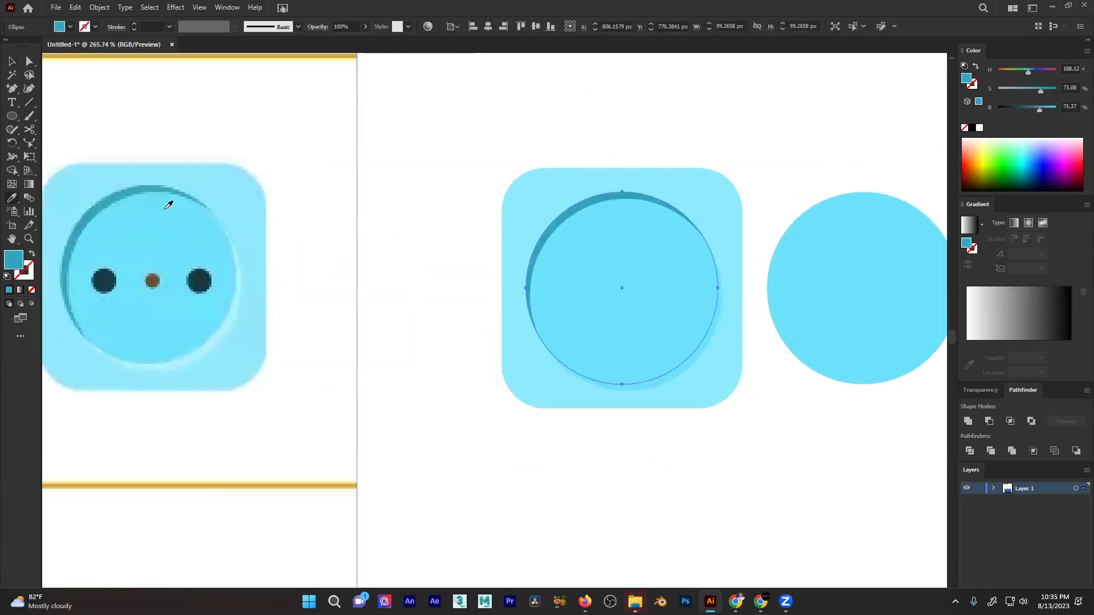
scroll(167, 205, right, 3)
double_click(10, 260)
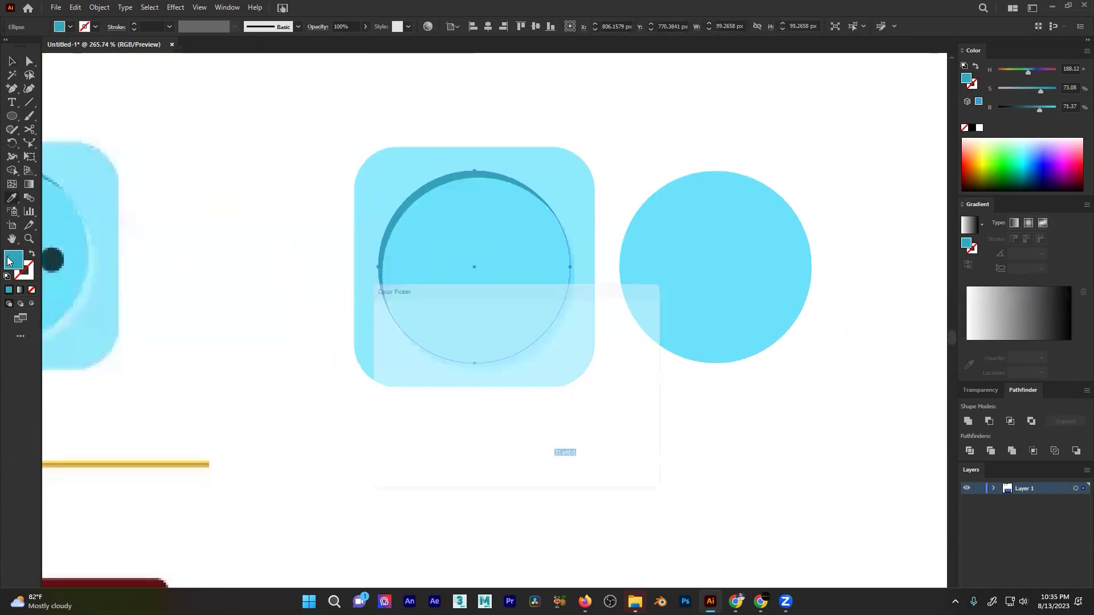
drag(479, 357, 472, 359)
click(619, 341)
- Resample the back circle's fill from a slightly lighter spot on the reference socket's shadow rim
drag(97, 234, 301, 258)
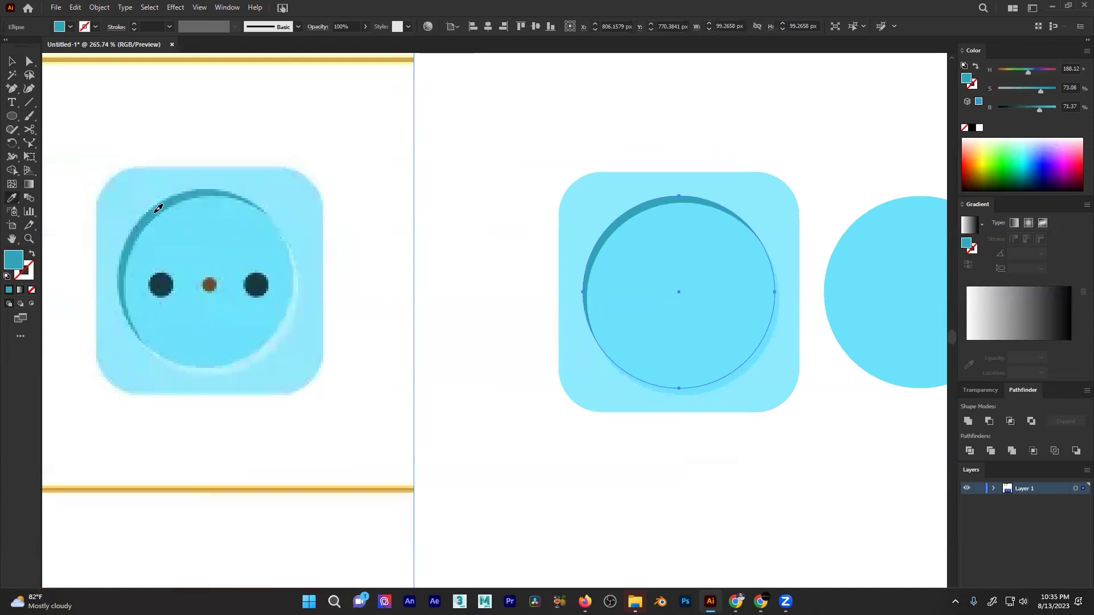
key(a)
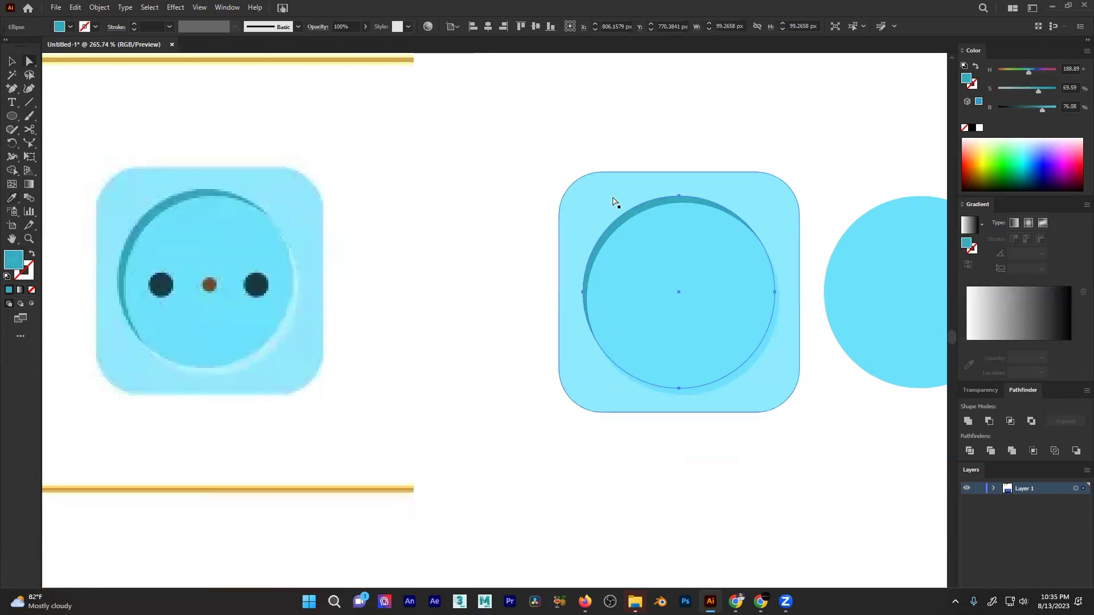
click(719, 140)
- Examine how the light front circle overlaps the dark back circle on the socket's plate
drag(752, 282, 580, 226)
scroll(553, 224, up, 1)
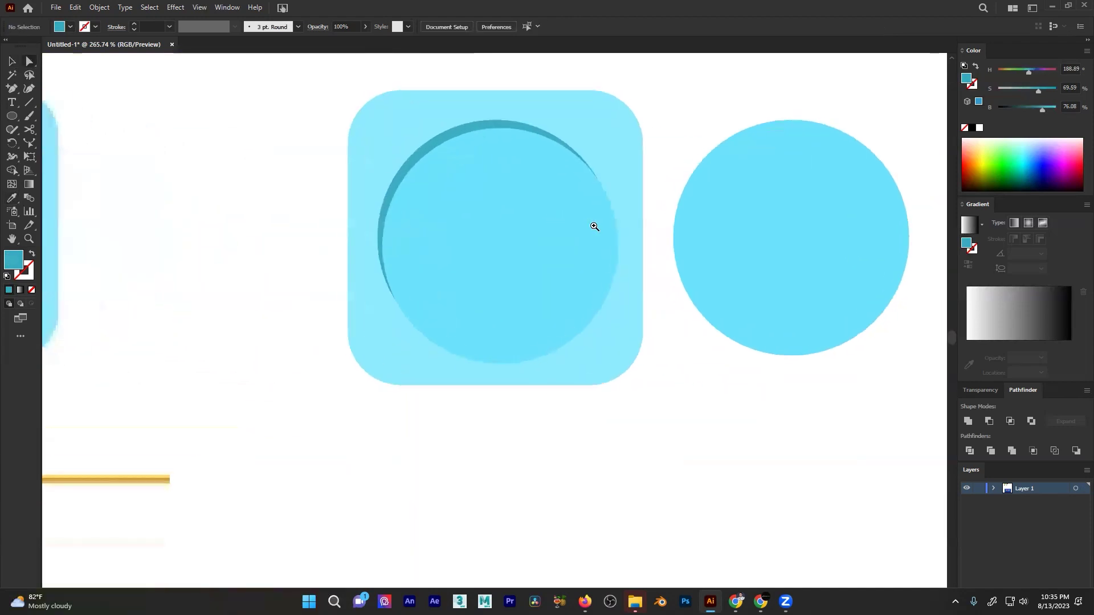
drag(478, 134, 462, 129)
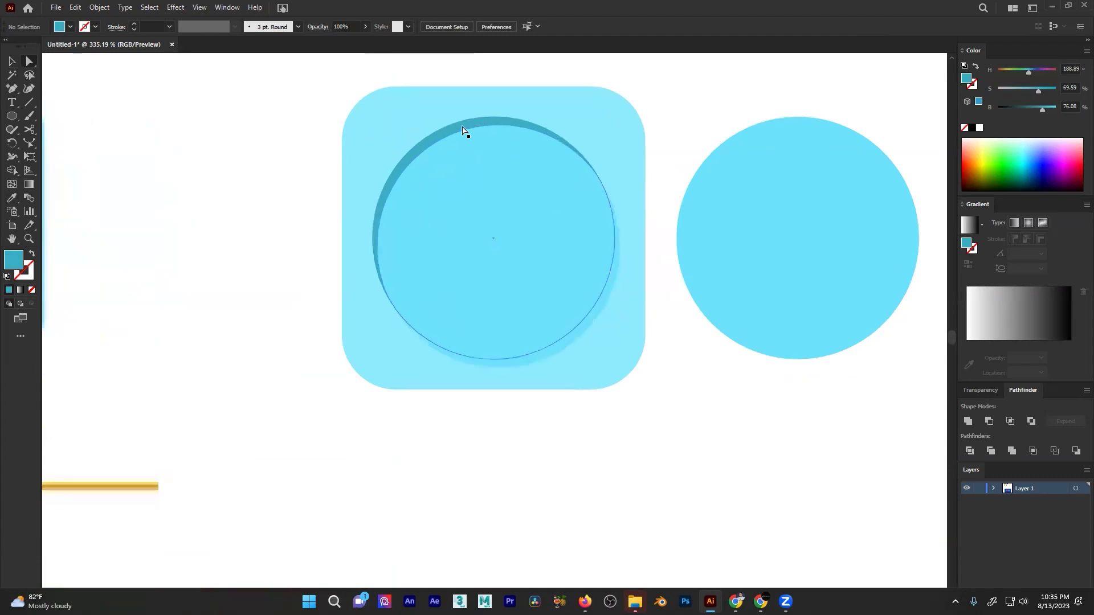
scroll(557, 290, up, 2)
drag(488, 223, 444, 270)
key(a)
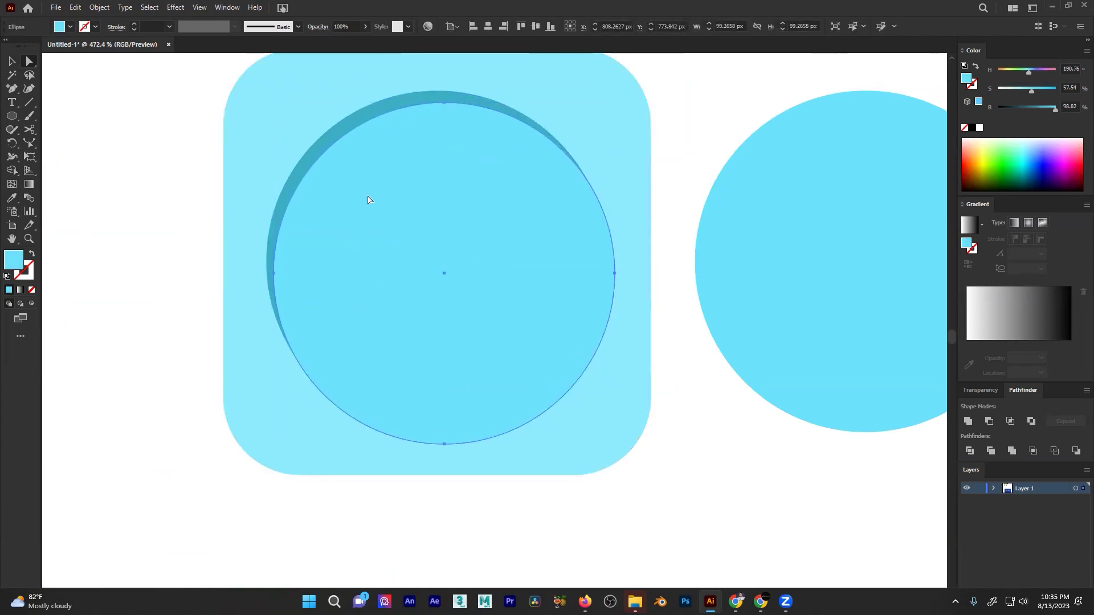
scroll(518, 195, up, 2)
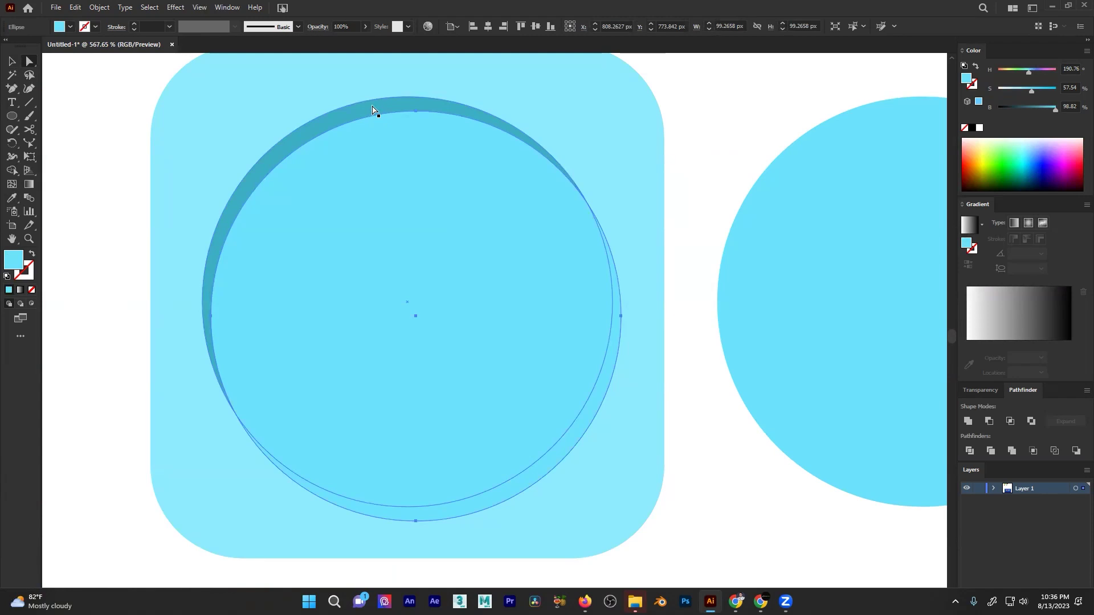
drag(291, 148, 494, 157)
drag(404, 218, 374, 295)
scroll(579, 237, up, 3)
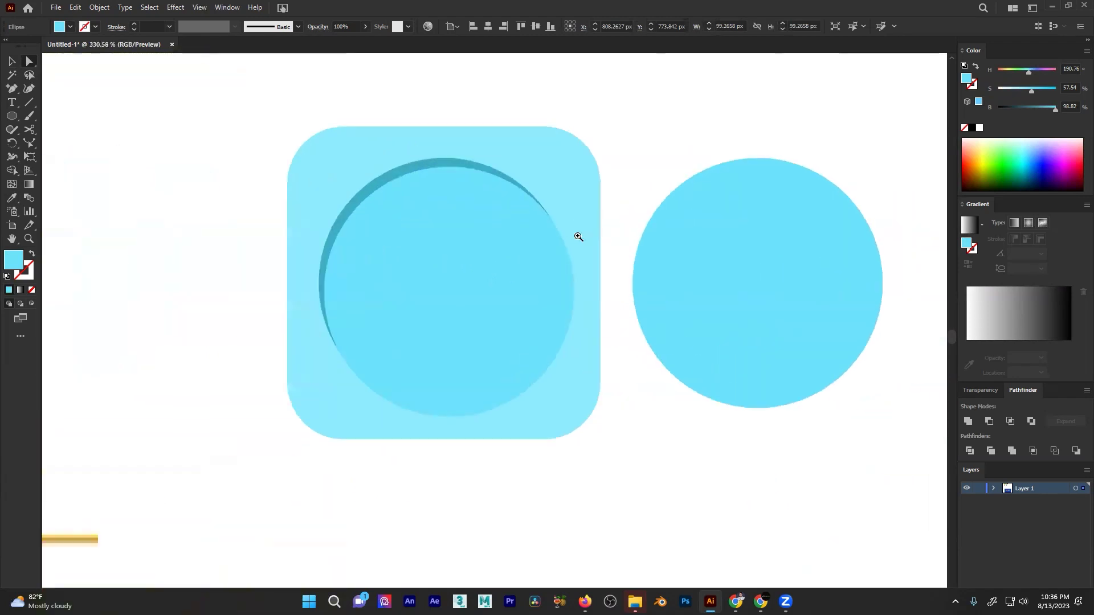
click(13, 62)
click(135, 114)
drag(421, 200, 464, 238)
drag(344, 253, 170, 261)
drag(580, 224, 511, 295)
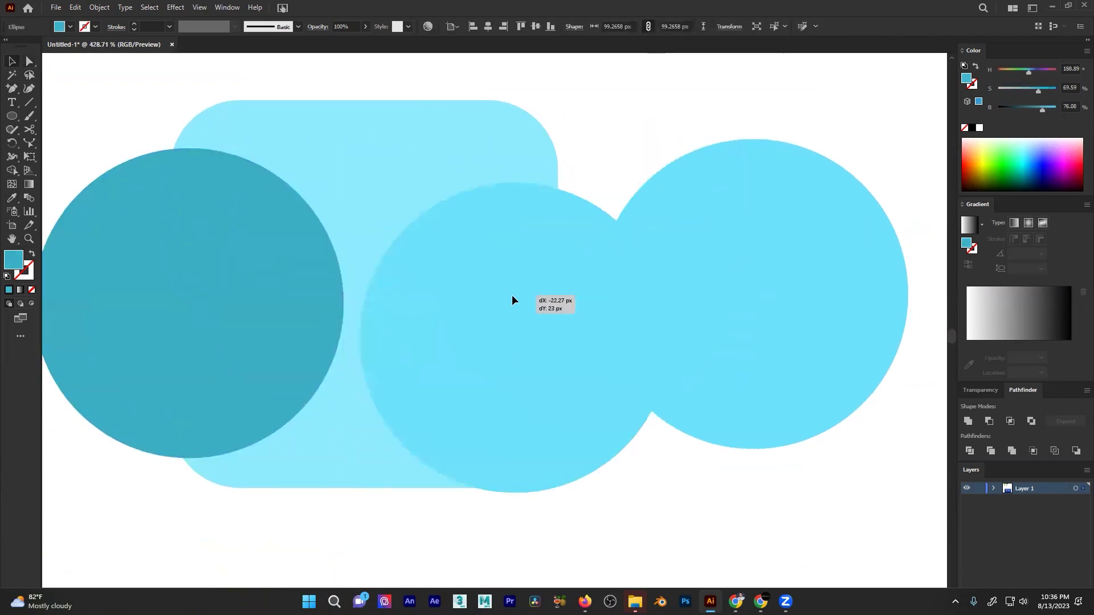
key(ctrl+z)
key(ctrl+z)
click(146, 186)
drag(507, 247, 294, 286)
click(634, 119)
drag(399, 267, 388, 255)
key(ctrl+z)
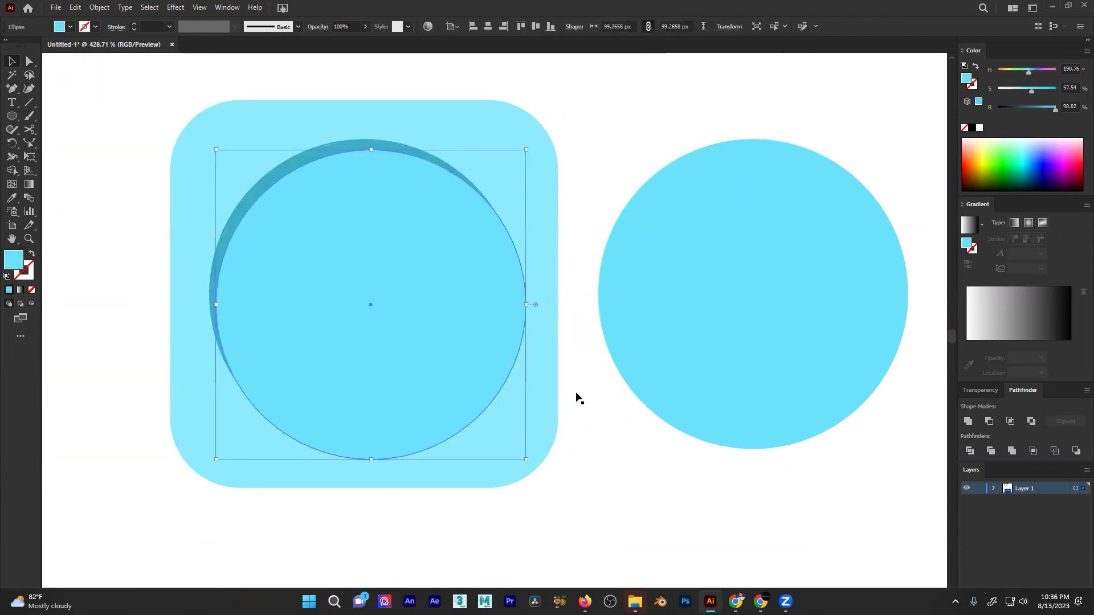
- Try a slightly different offset of the front circle over the dark back circle, and undo it
drag(354, 306, 380, 307)
click(659, 92)
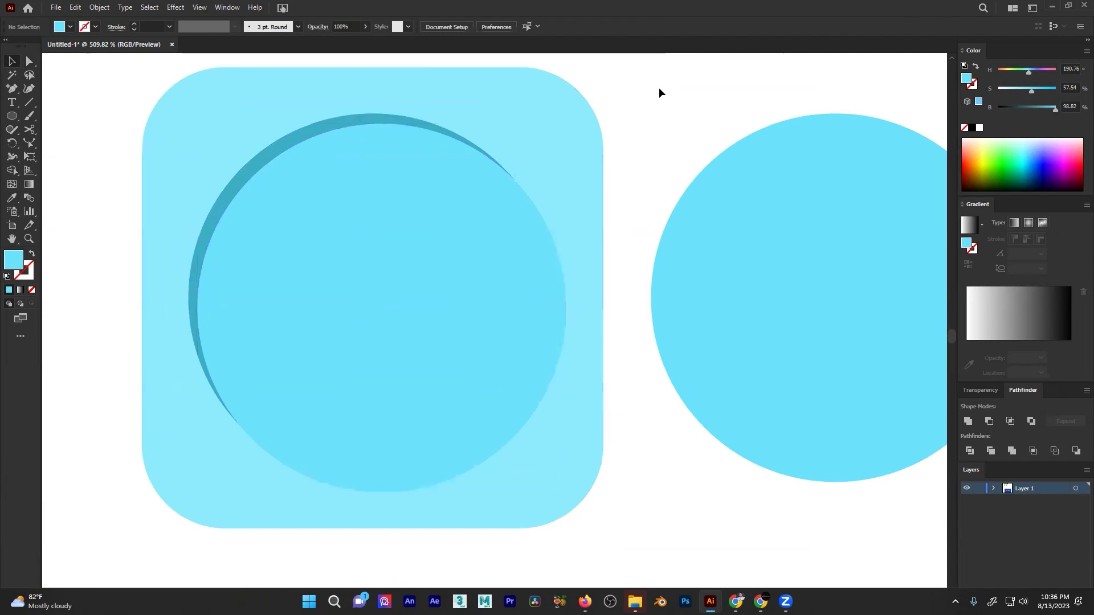
key(ctrl+z)
key(ctrl+shift+z)
click(654, 116)
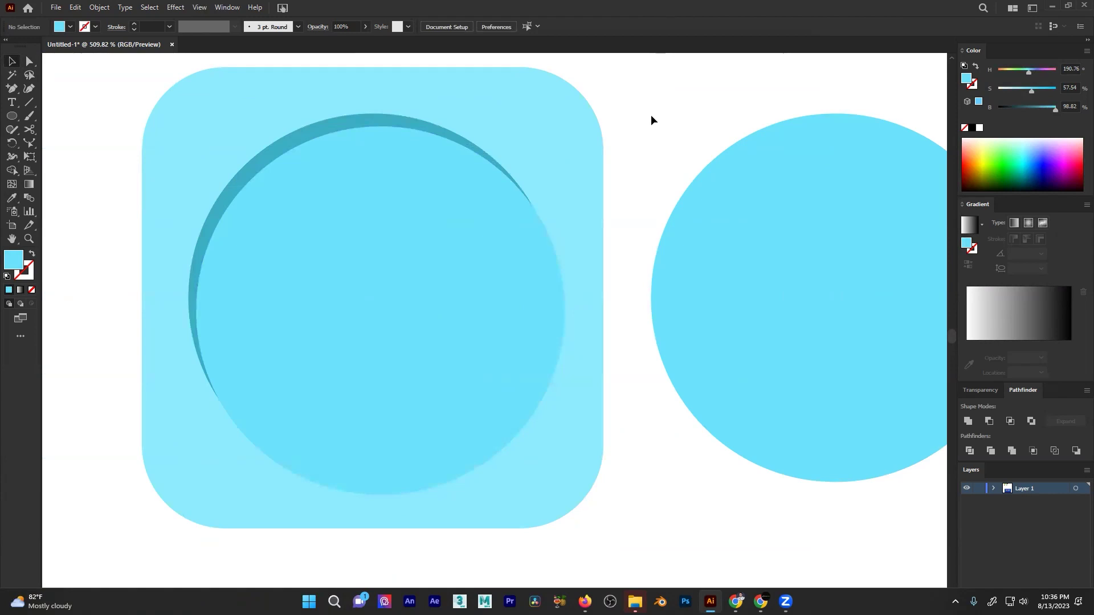
- Select the socket's two stacked circles together, try moving a circle downward, and undo the move
click(293, 139)
click(305, 182)
shift+click(297, 135)
drag(408, 188, 343, 212)
drag(341, 254, 366, 436)
key(ctrl+z)
drag(381, 137, 353, 288)
scroll(354, 288, up, 4)
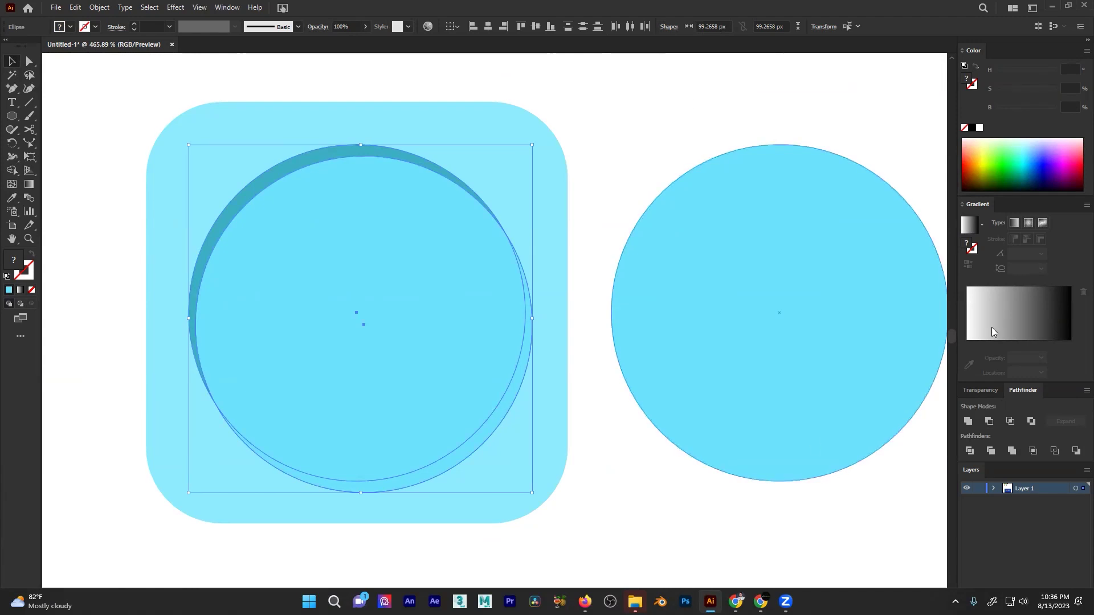
- Undock the Pathfinder controls and float them over the canvas beside the socket's plate
click(231, 8)
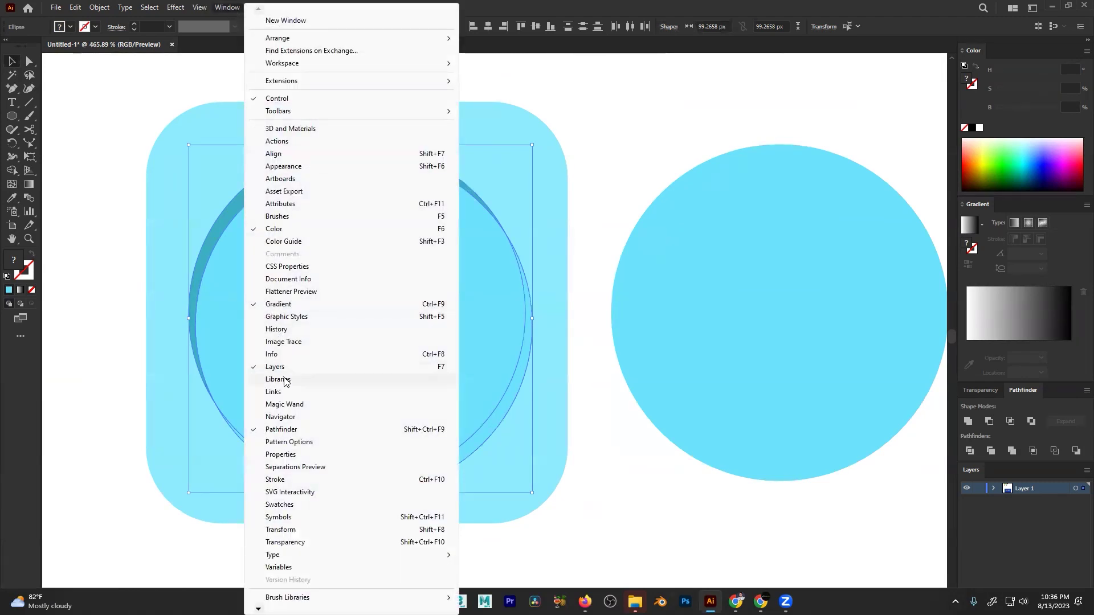
click(289, 430)
click(227, 8)
click(274, 430)
drag(1023, 391, 572, 112)
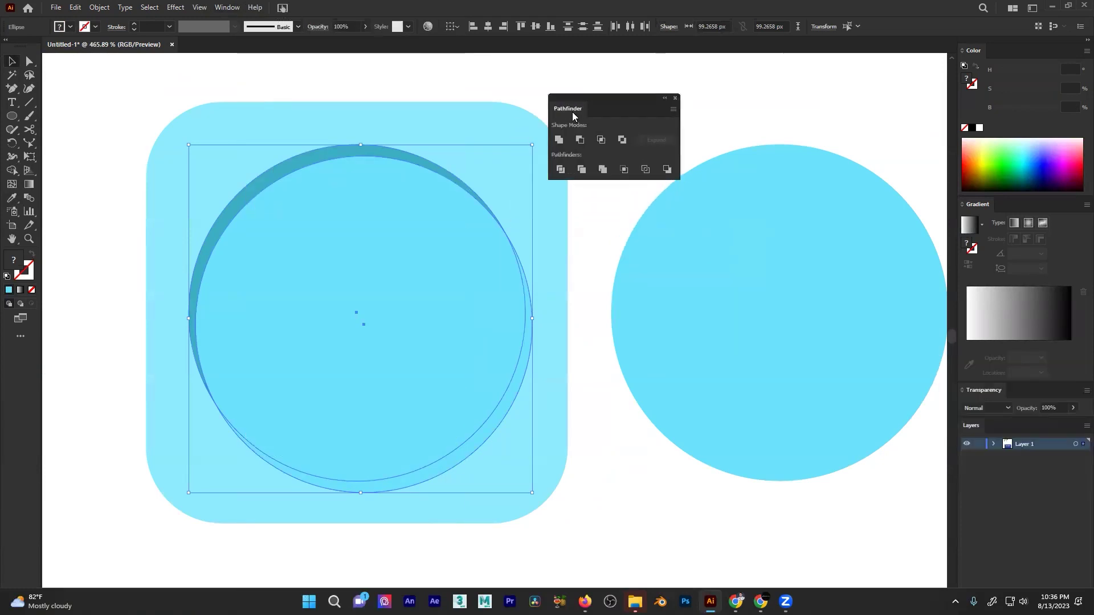
- Divide the dark back circle and the light front circle with Pathfinder, and ungroup the resulting pieces
click(583, 285)
click(491, 370)
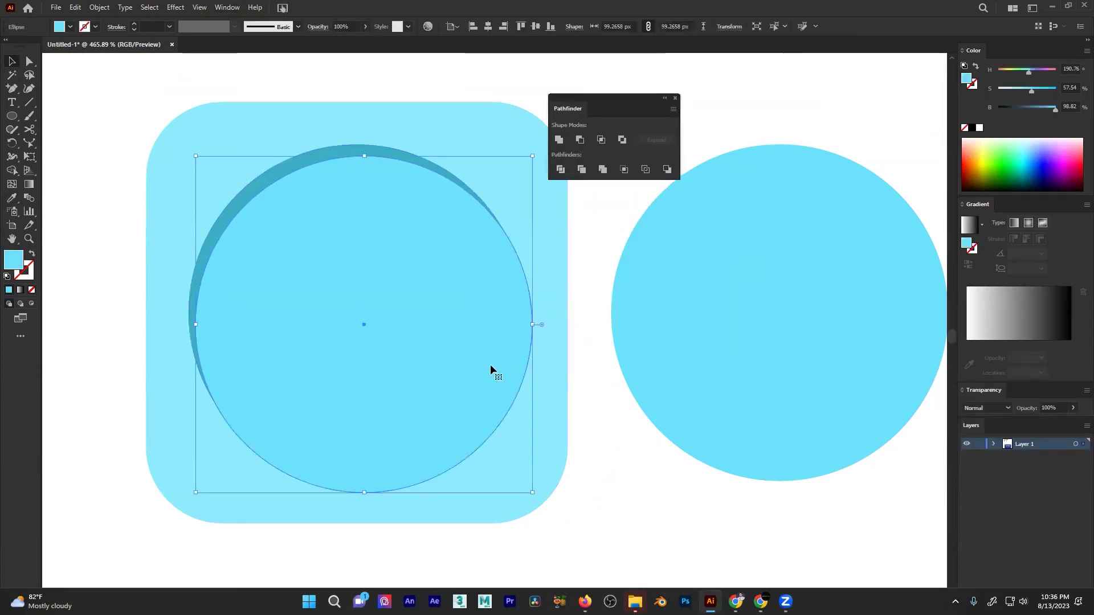
shift+click(325, 149)
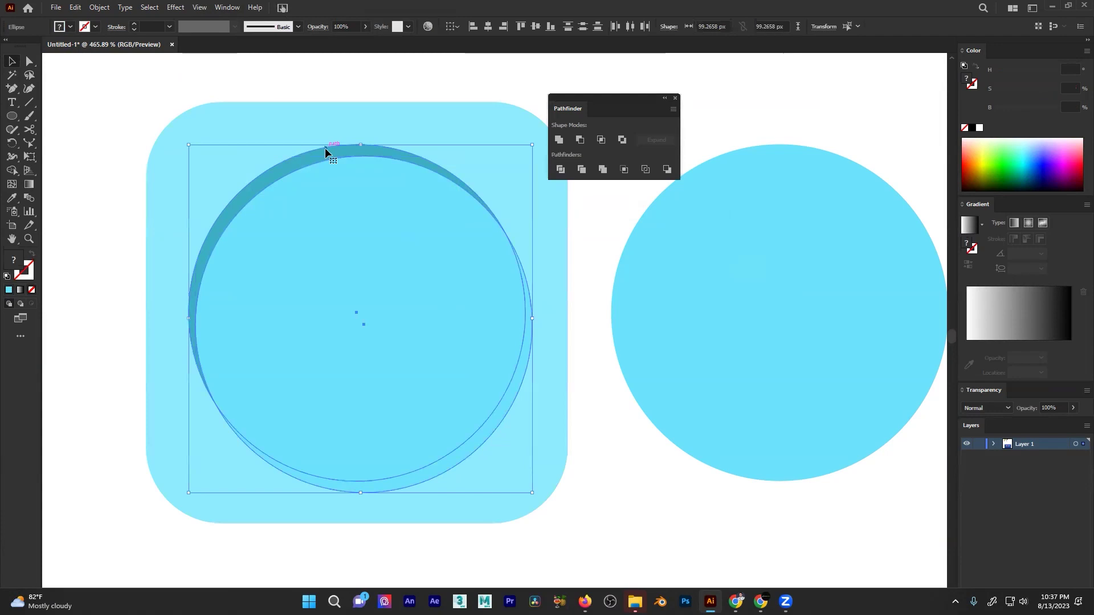
click(560, 170)
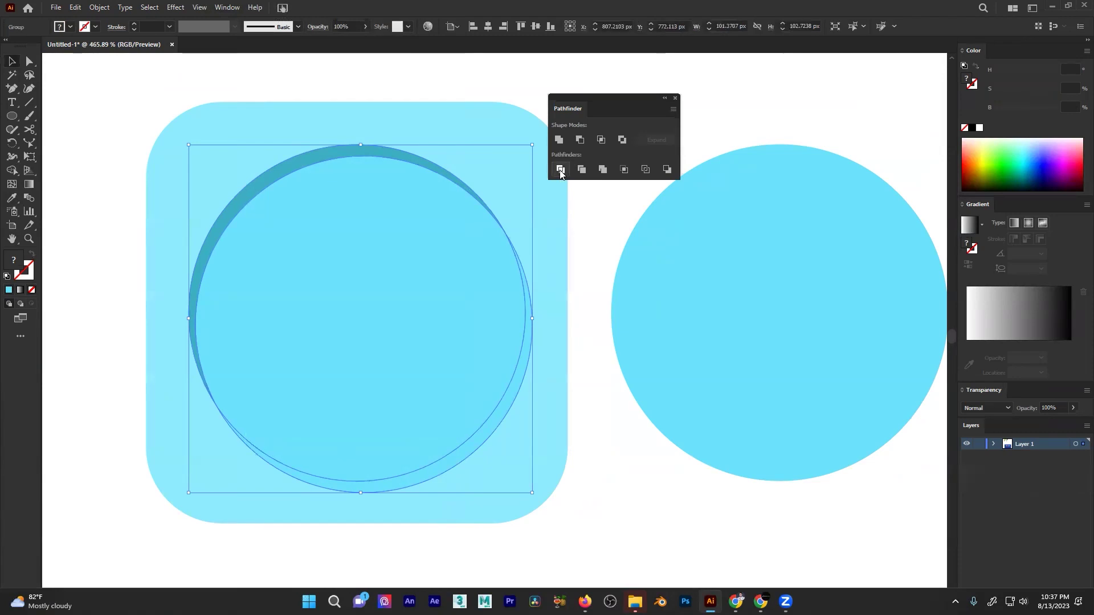
right_click(447, 242)
click(498, 394)
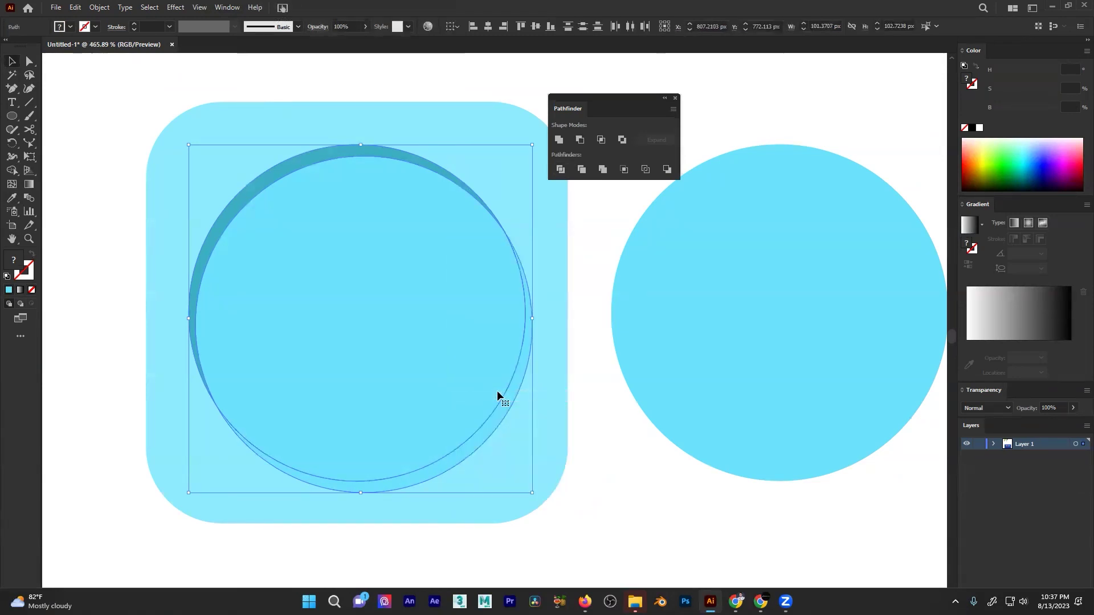
- Try pulling the lower-right crescent away from the circle, and undo the move
click(521, 420)
drag(504, 412, 621, 496)
key(ctrl+z)
- Fill the lower-right crescent with the pale blue sampled from the reference socket's highlight rim
drag(372, 383, 530, 398)
key(i)
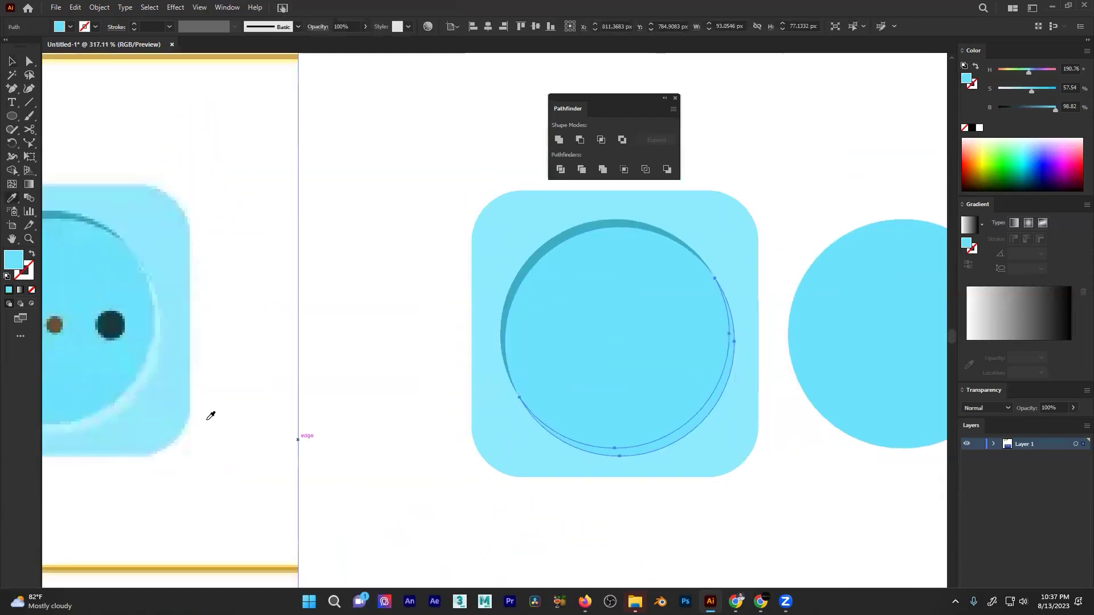
click(141, 375)
scroll(562, 384, up, 3)
drag(500, 423, 579, 408)
drag(258, 360, 208, 374)
drag(192, 380, 576, 335)
drag(298, 383, 262, 427)
click(185, 335)
drag(765, 453, 494, 467)
key(a)
click(549, 509)
- Close the floating Pathfinder controls and delete the spare blue circle beside the socket
drag(418, 324, 229, 363)
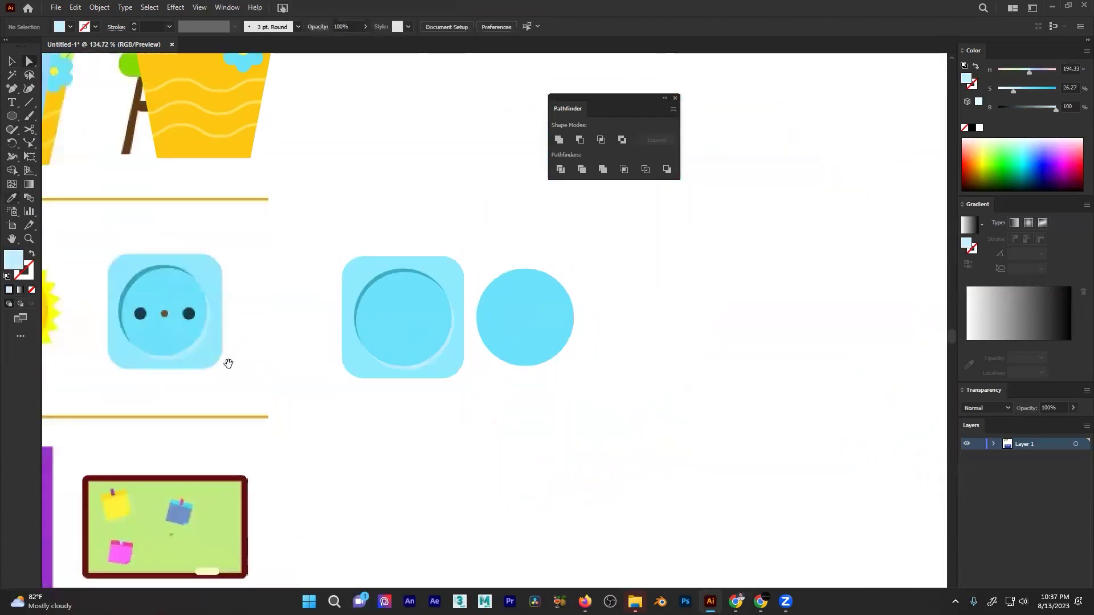
scroll(408, 324, up, 3)
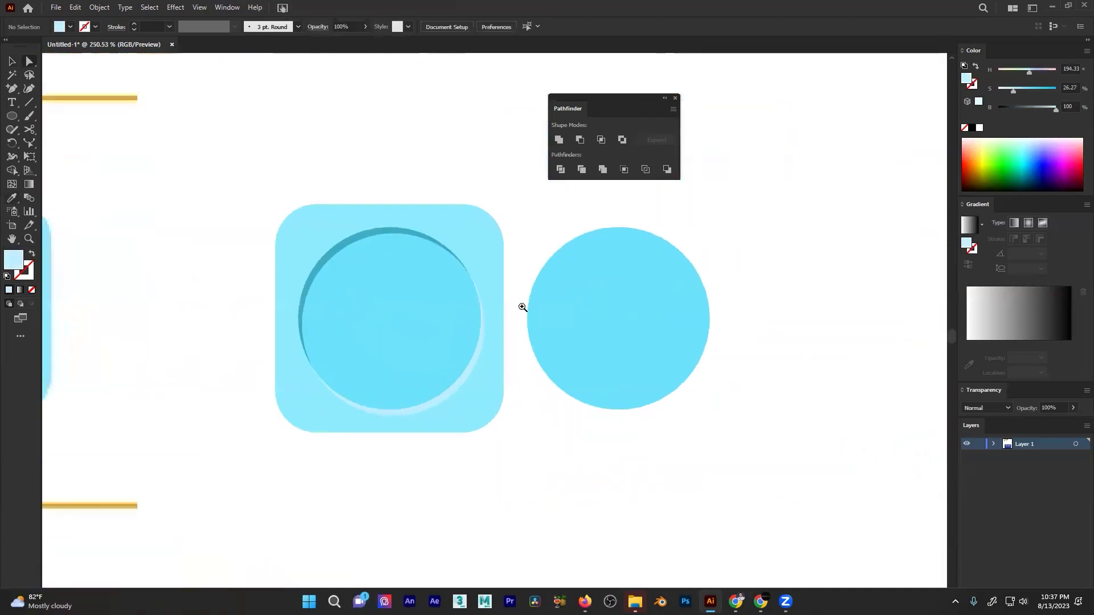
click(675, 98)
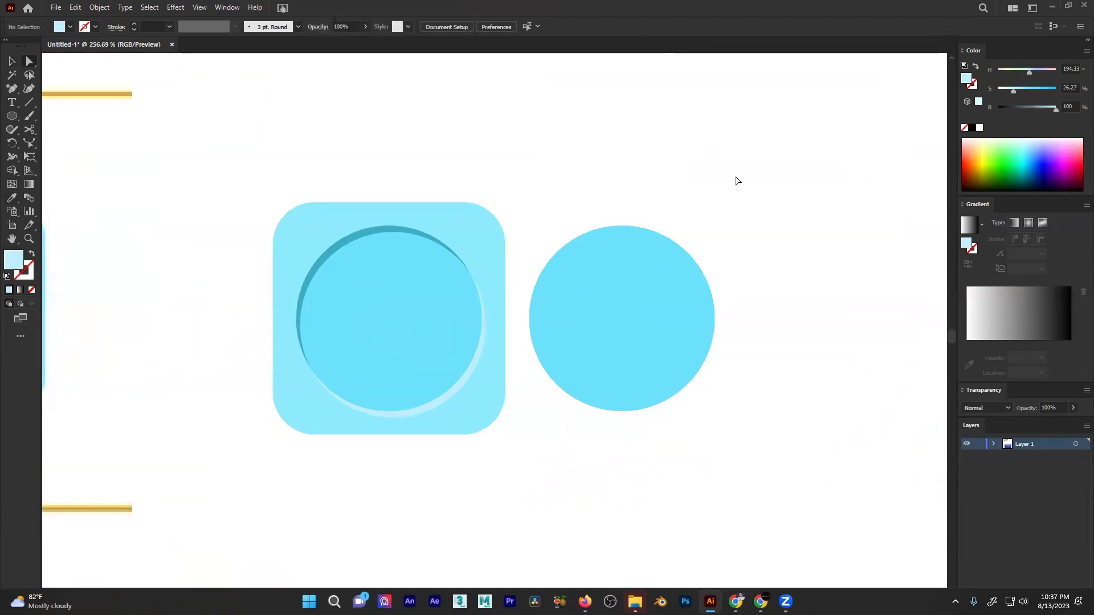
drag(505, 272, 700, 212)
drag(631, 241, 589, 255)
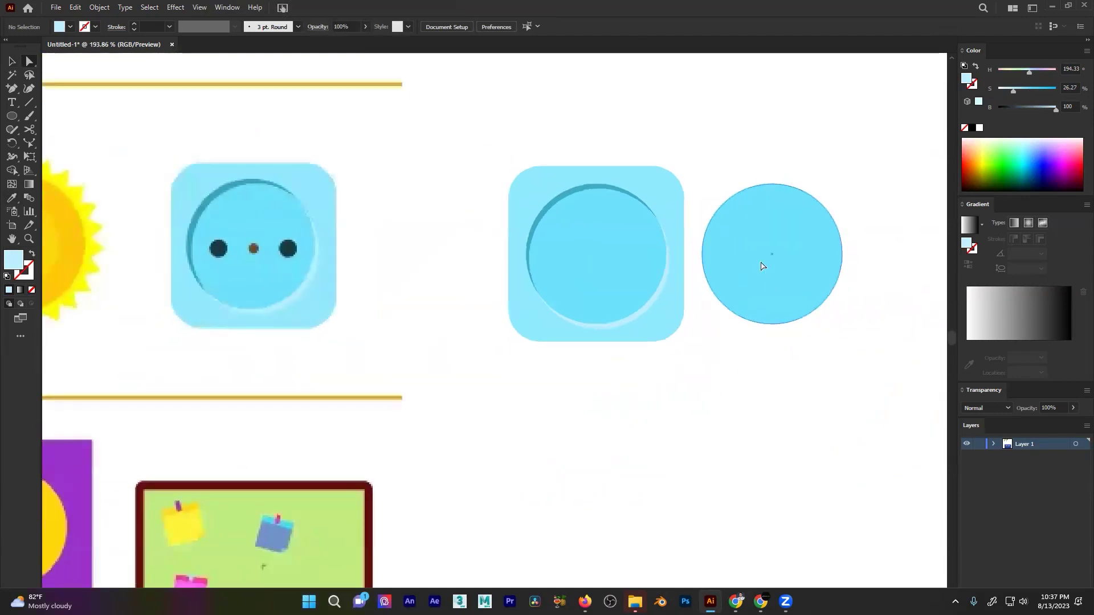
click(762, 266)
key(Delete)
- Draw a circle about 9.7 px wide at the recess's centre and fill it with the reference socket's dark hole colour
key(l)
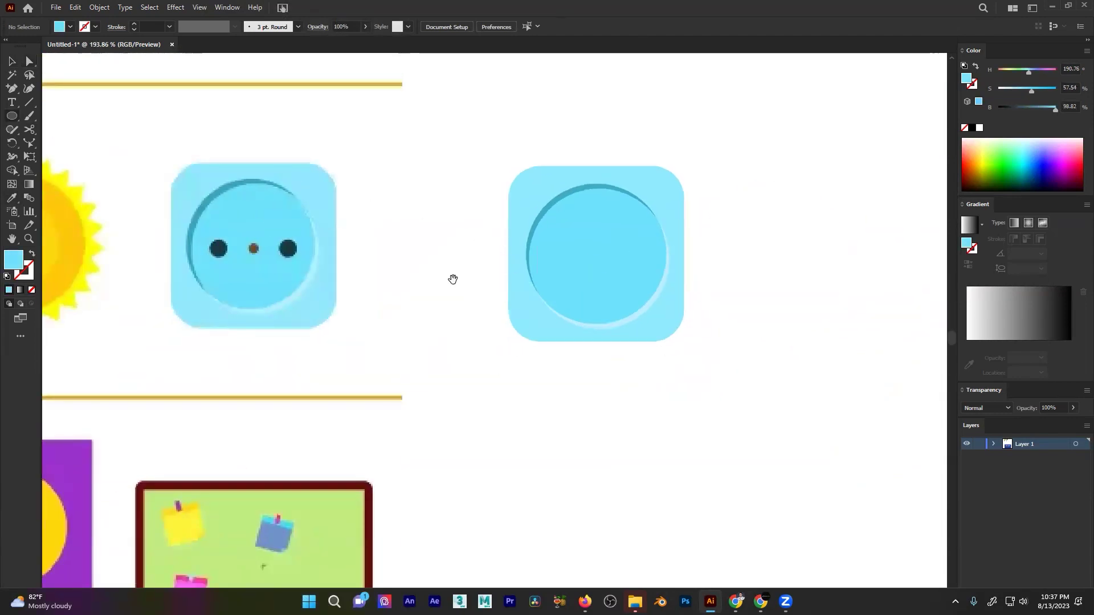
drag(299, 277, 400, 258)
drag(723, 250, 694, 253)
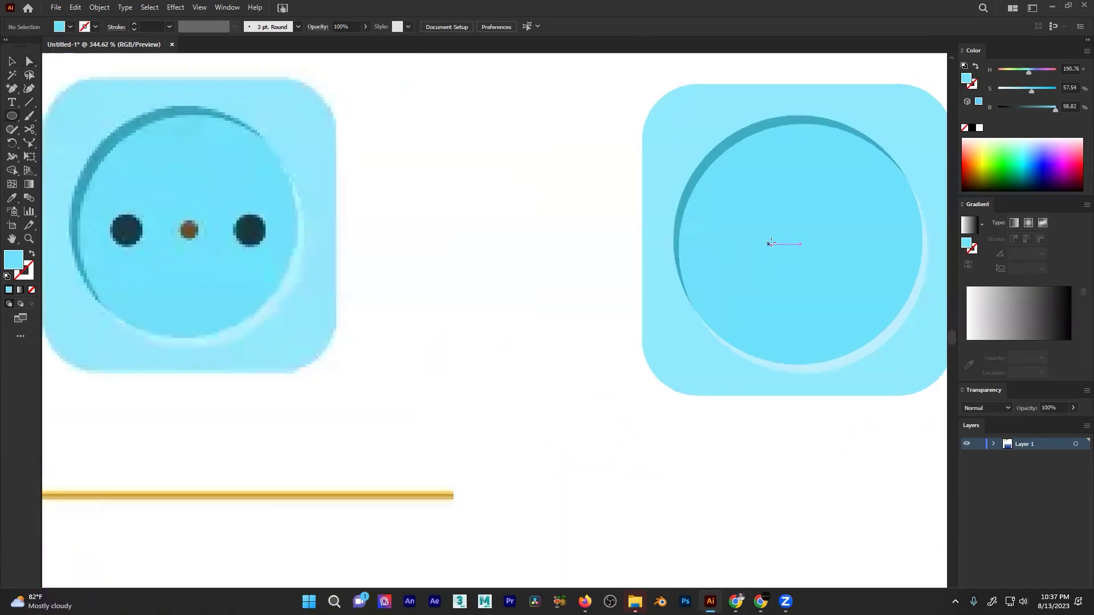
drag(800, 245, 813, 256)
key(i)
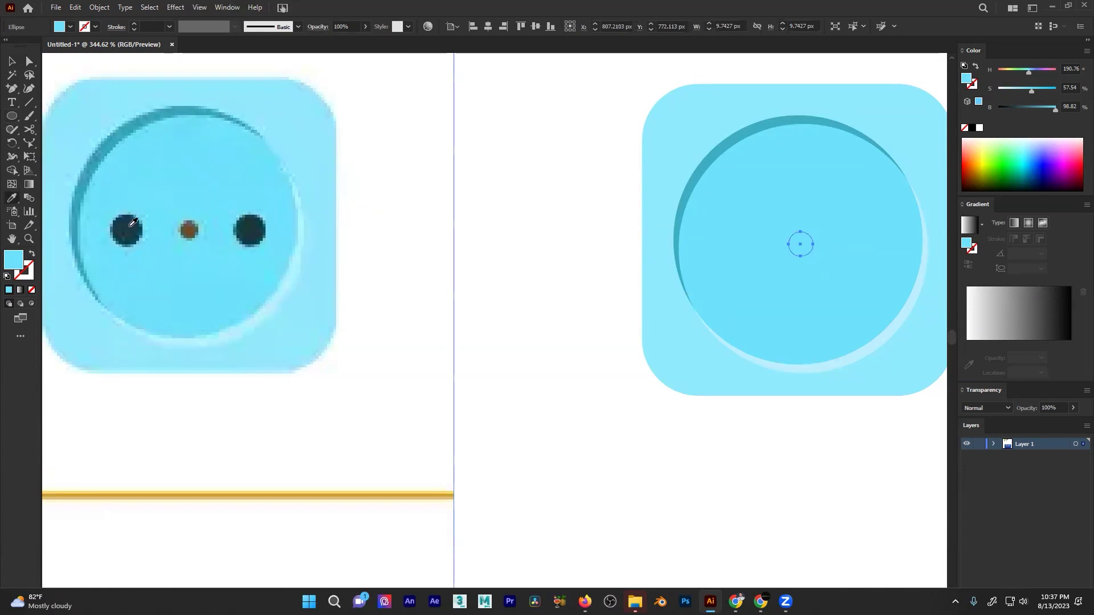
click(132, 222)
- Place dark hole copies evenly on both sides of the recess and shrink the centre dot to about 7.5 px
key(v)
drag(815, 244, 603, 258)
drag(603, 258, 797, 259)
click(580, 262)
drag(602, 258, 589, 261)
drag(639, 246, 451, 279)
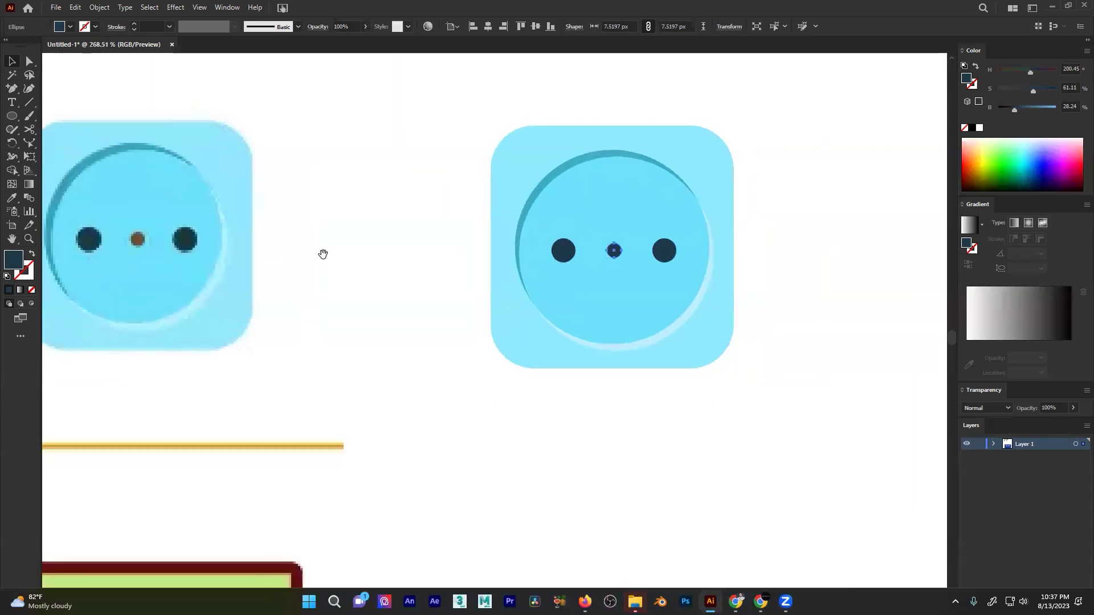
- Fill the centre dot with the brown sampled from the reference socket's middle dot
drag(323, 254, 429, 244)
key(i)
click(244, 227)
key(a)
click(533, 270)
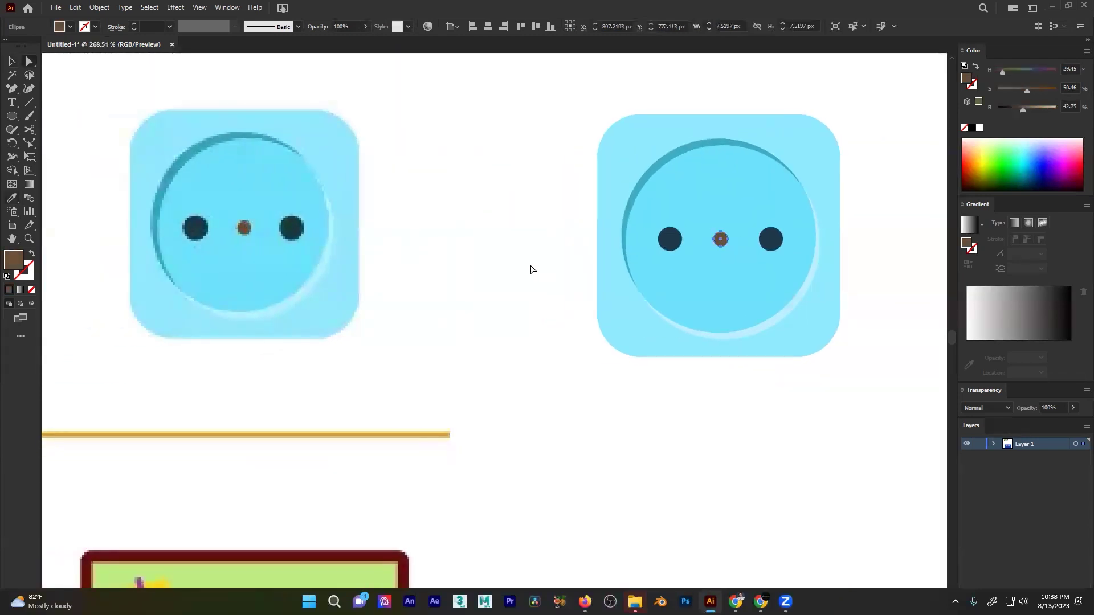
- Nudge the two dark holes together slightly so they sit evenly around the brown centre dot
drag(736, 210, 537, 200)
scroll(486, 252, down, 3)
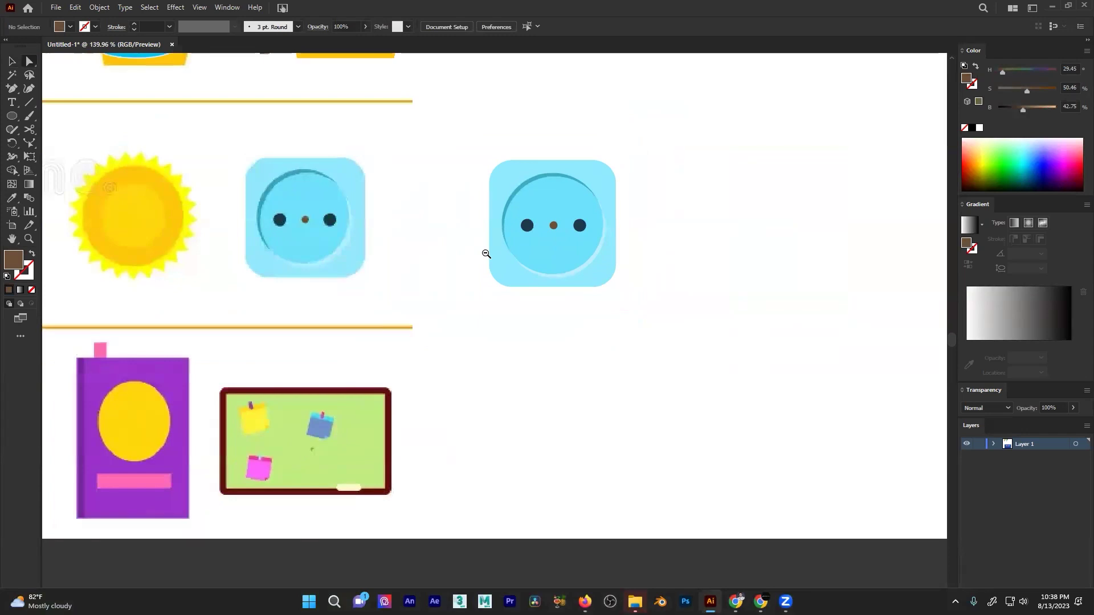
scroll(633, 240, up, 5)
key(v)
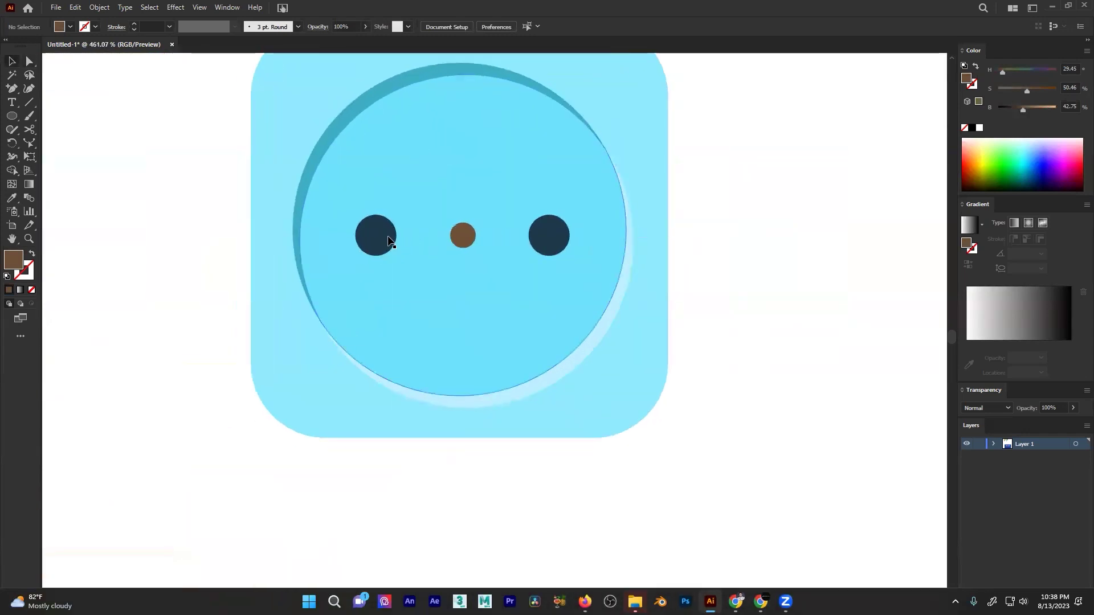
click(377, 236)
shift+click(559, 235)
drag(555, 236, 554, 231)
click(697, 229)
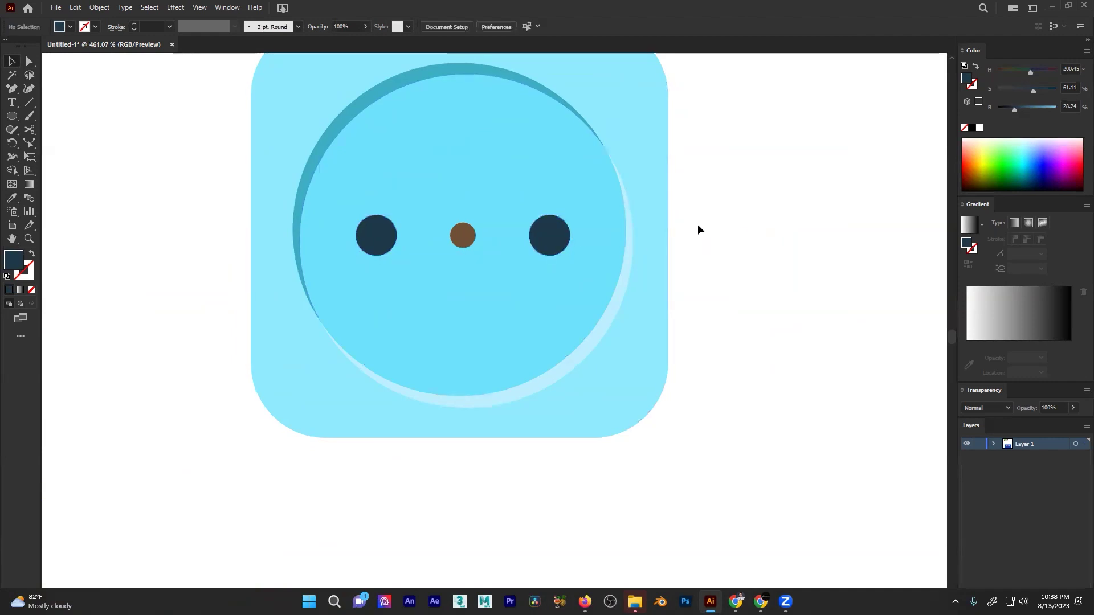
- Group all parts of the finished socket
scroll(693, 229, down, 5)
drag(740, 149, 549, 274)
key(ctrl+g)
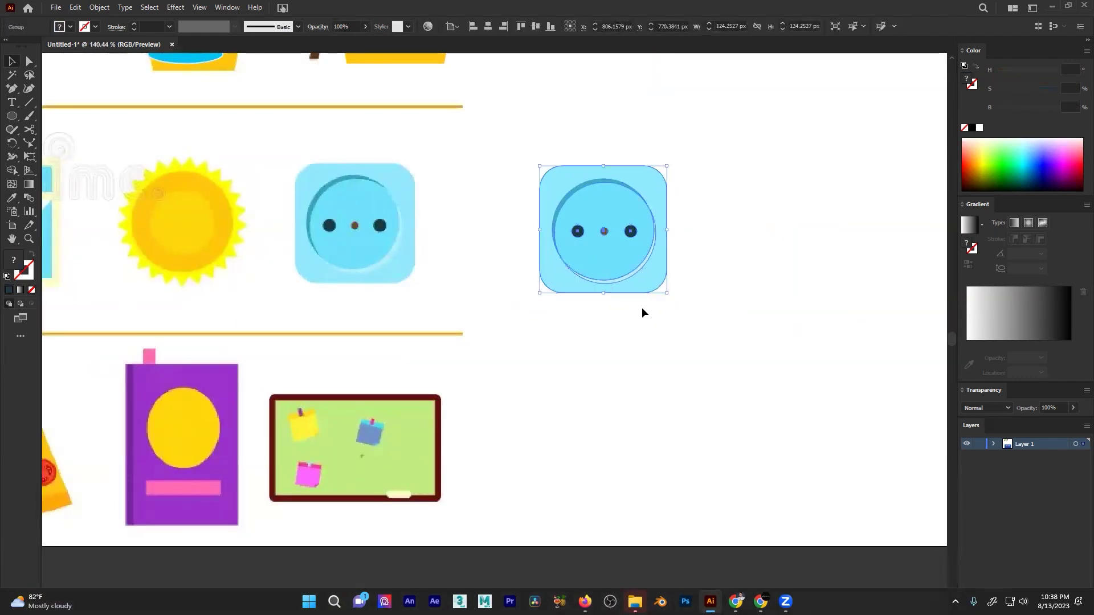
click(644, 327)
- Move the socket into the row beside the basket, below the chest, and enlarge it slightly
scroll(644, 328, down, 4)
drag(346, 307, 854, 262)
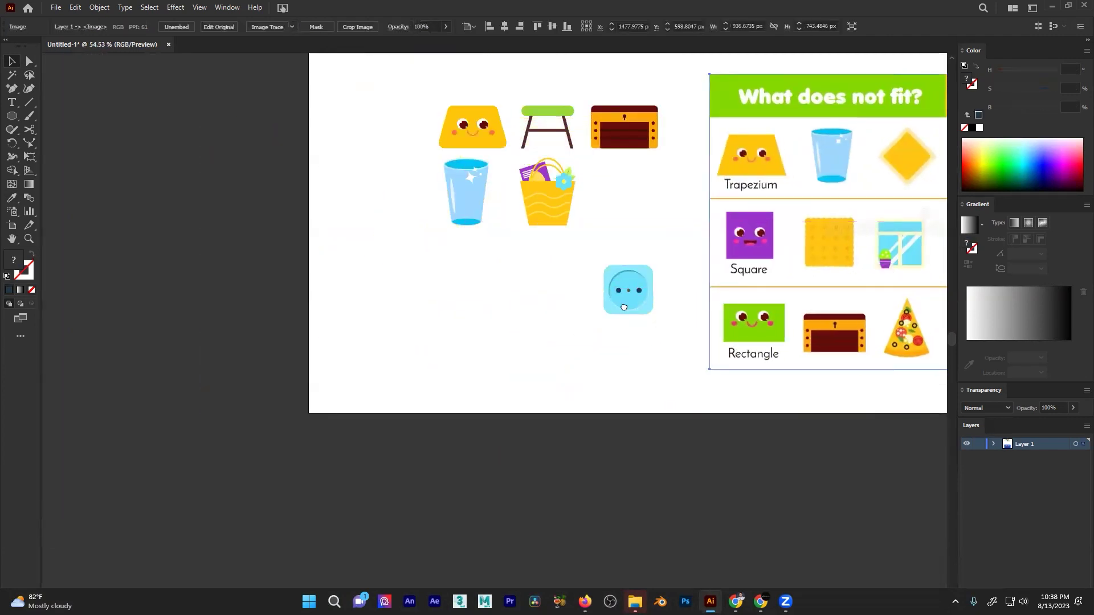
scroll(863, 176, up, 3)
drag(444, 393, 464, 248)
scroll(399, 291, up, 3)
drag(458, 211, 466, 350)
drag(537, 234, 559, 228)
click(564, 228)
scroll(543, 245, down, 4)
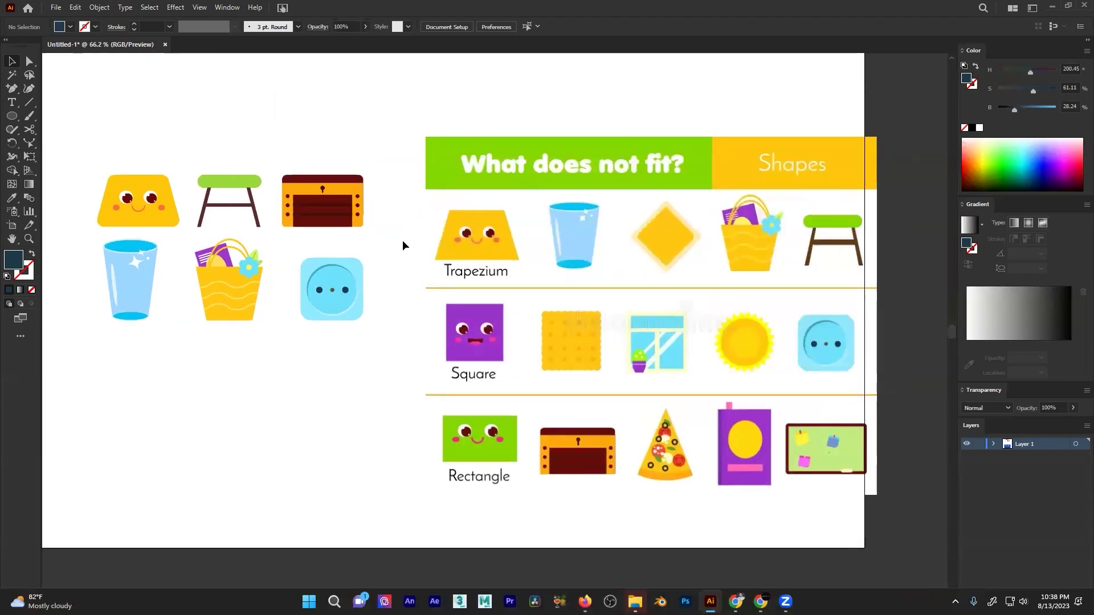
- Reposition the reference sheet slightly closer to the finished illustrations, at about X 1445 px and Y 621 px
drag(700, 338, 690, 281)
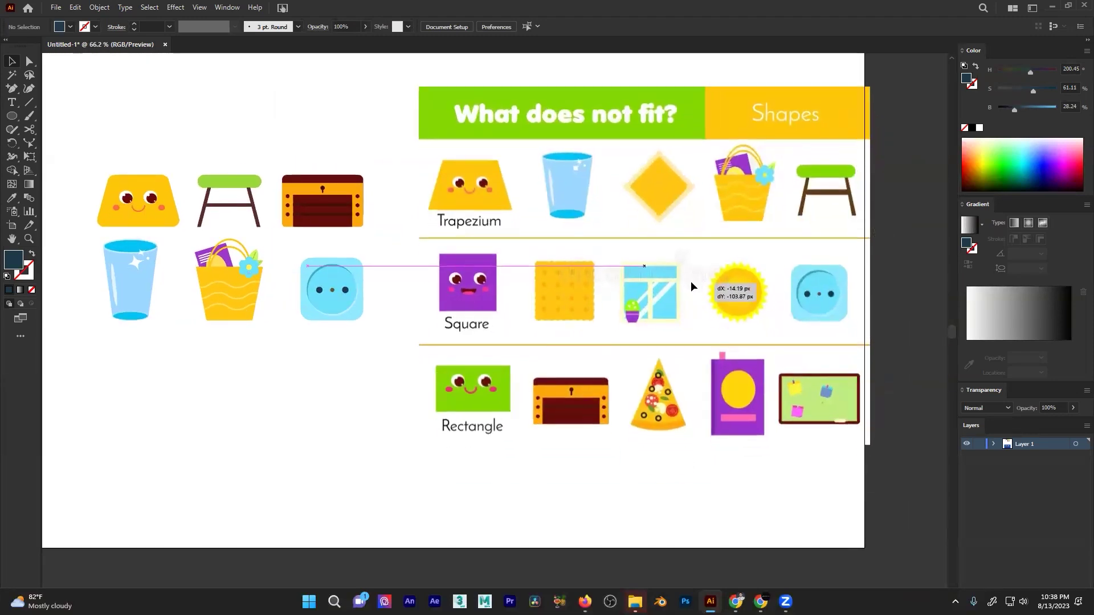
click(301, 409)
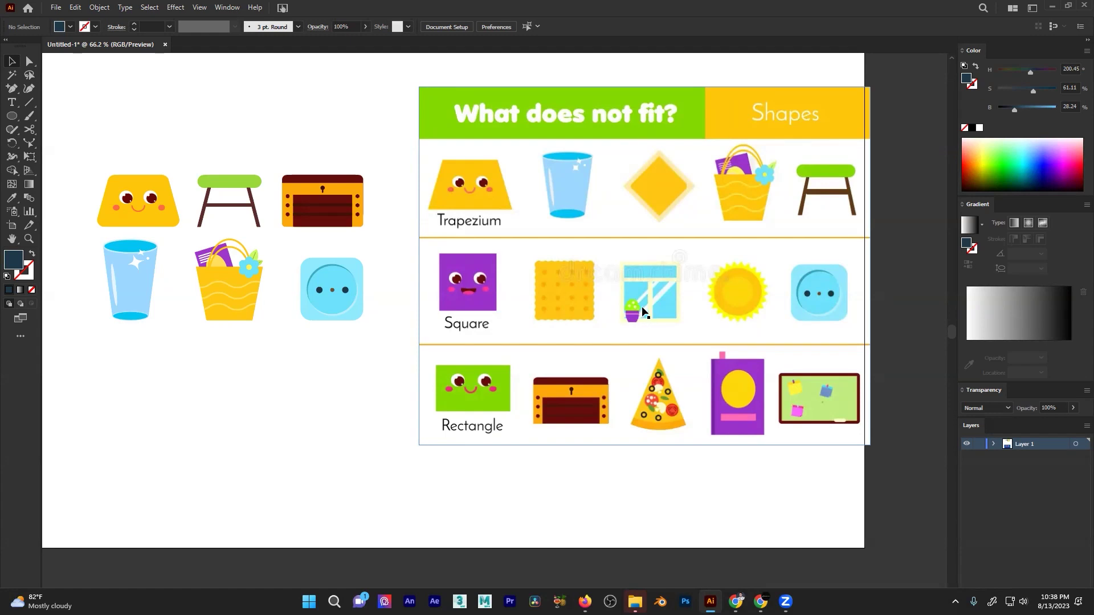
drag(550, 291, 680, 291)
drag(686, 279, 699, 268)
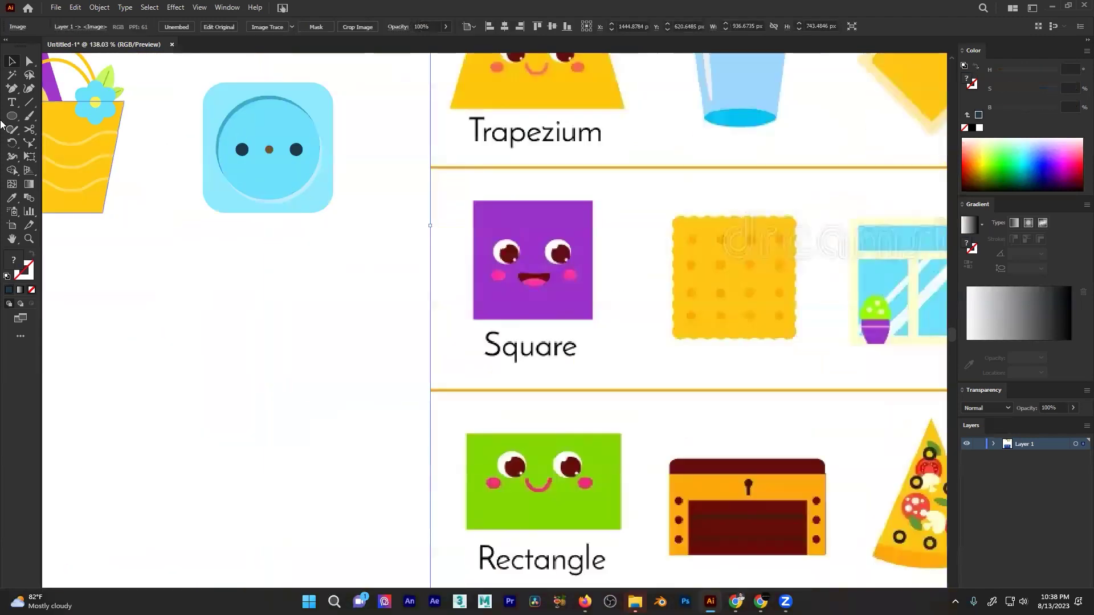
- Draw a square about 126 px wide beneath the finished socket and fill it with the reference biscuit's yellow
drag(12, 116, 45, 119)
drag(200, 315, 326, 441)
key(i)
click(715, 250)
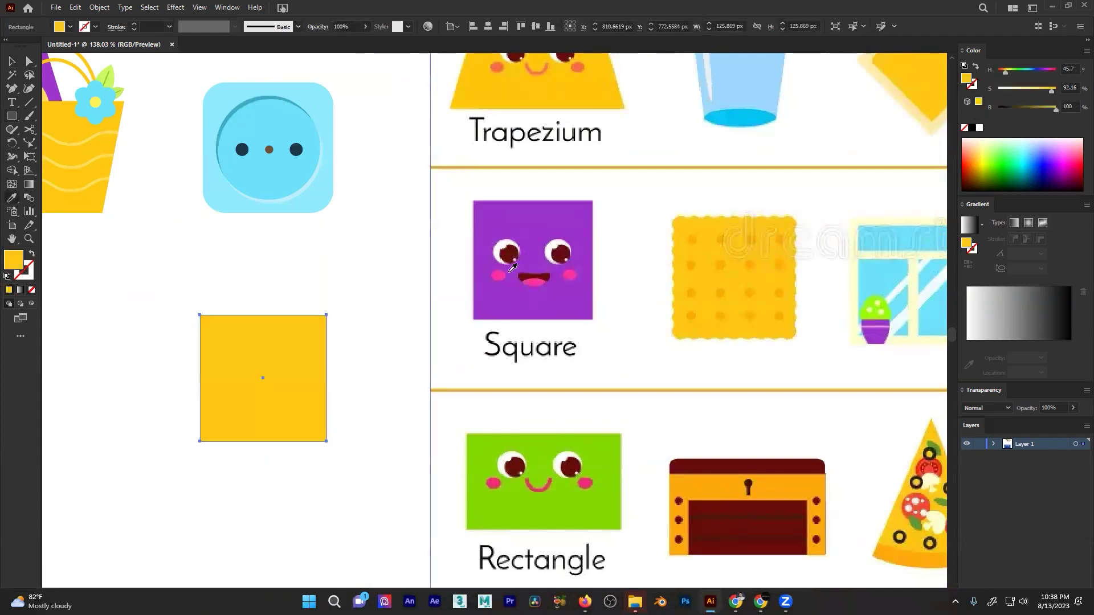
- Duplicate the yellow square beside itself and turn the original's fill into a yellow outline without fill
click(14, 64)
drag(310, 249, 335, 187)
scroll(308, 260, up, 2)
drag(332, 234, 300, 228)
mouse_move(251, 325)
mouse_down()
mouse_move(222, 335)
mouse_move(126, 324)
mouse_up()
click(183, 293)
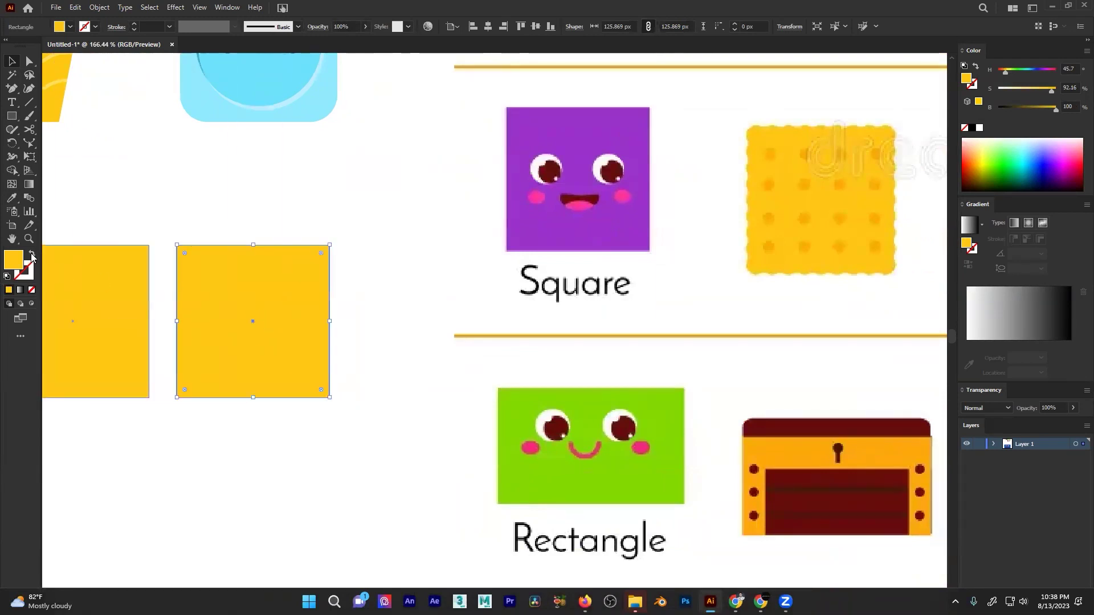
key(shift+x)
drag(271, 297, 289, 275)
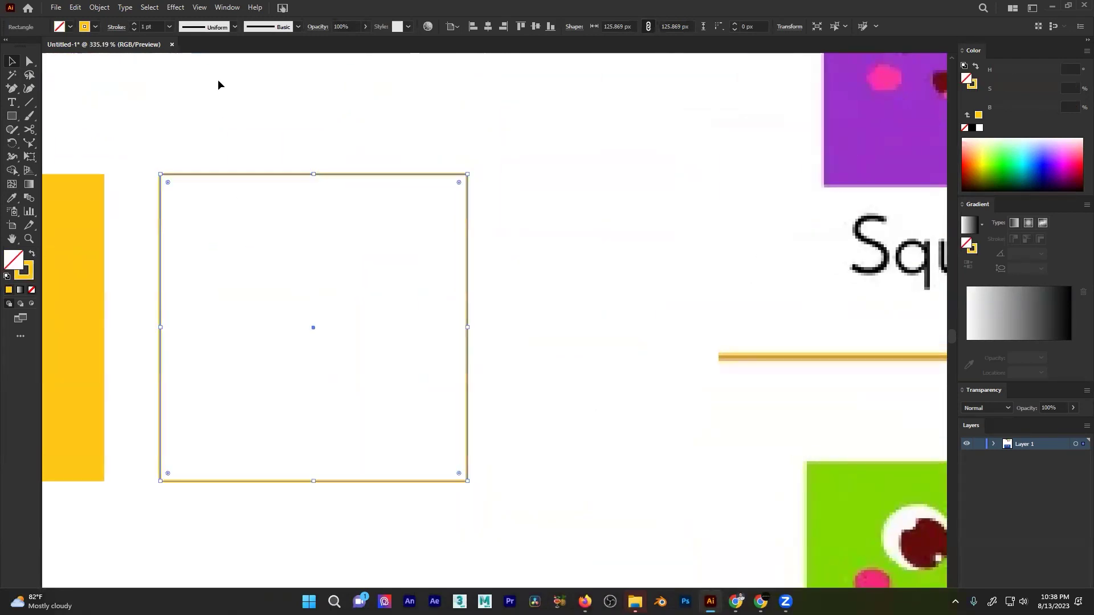
click(176, 8)
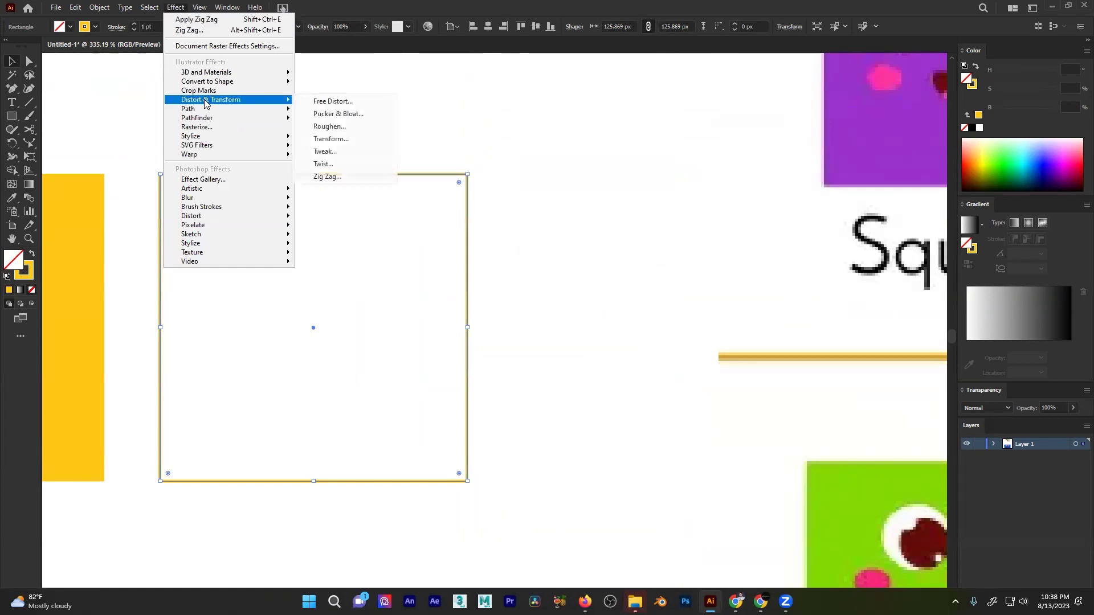
click(326, 176)
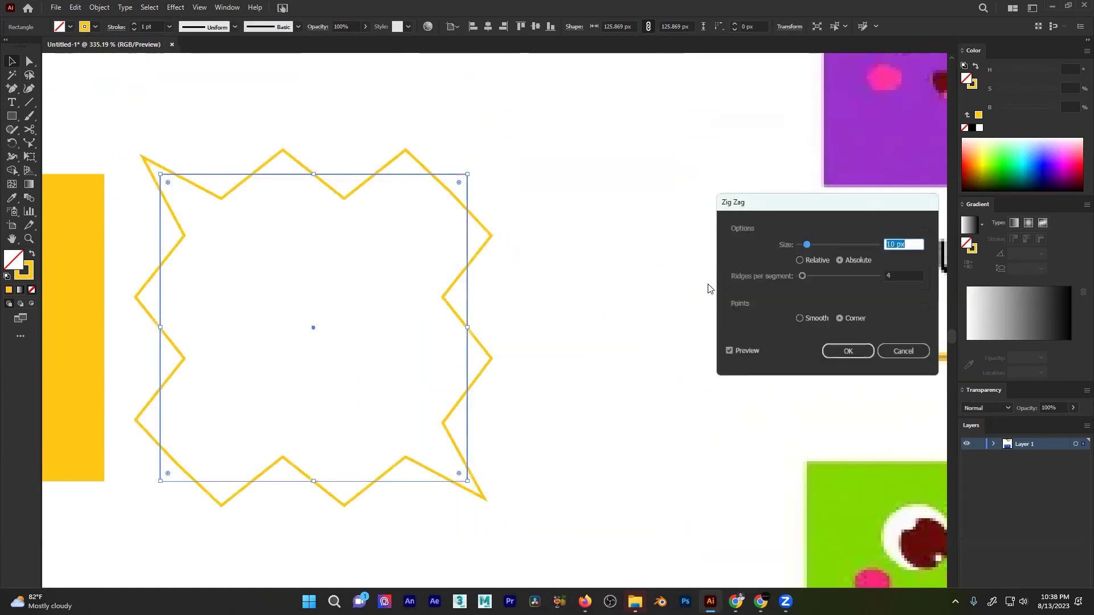
click(815, 319)
drag(806, 244, 798, 251)
drag(804, 249, 808, 250)
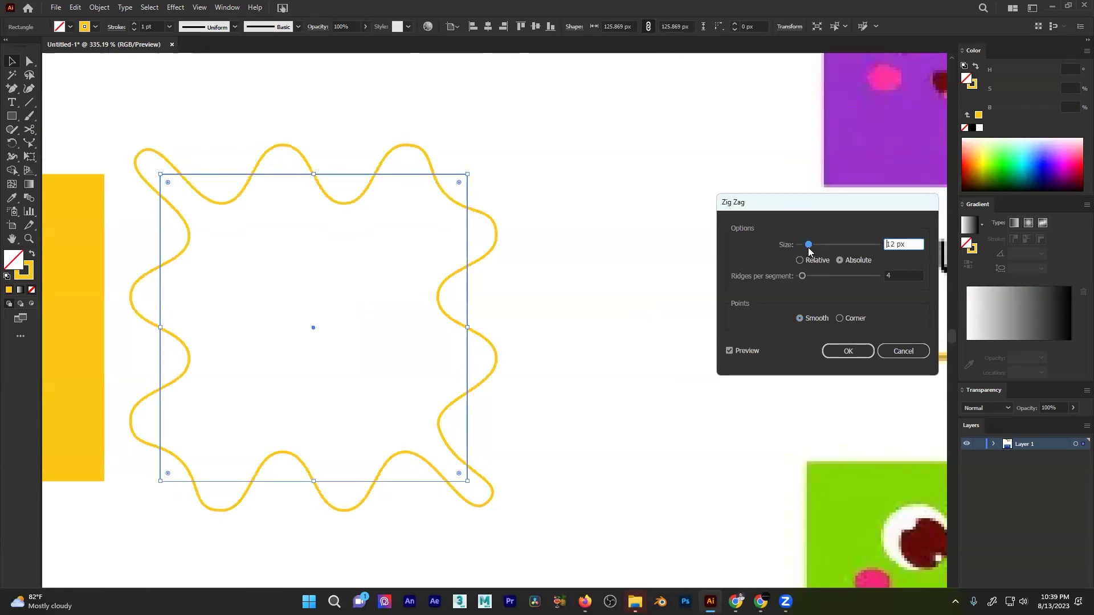
click(903, 357)
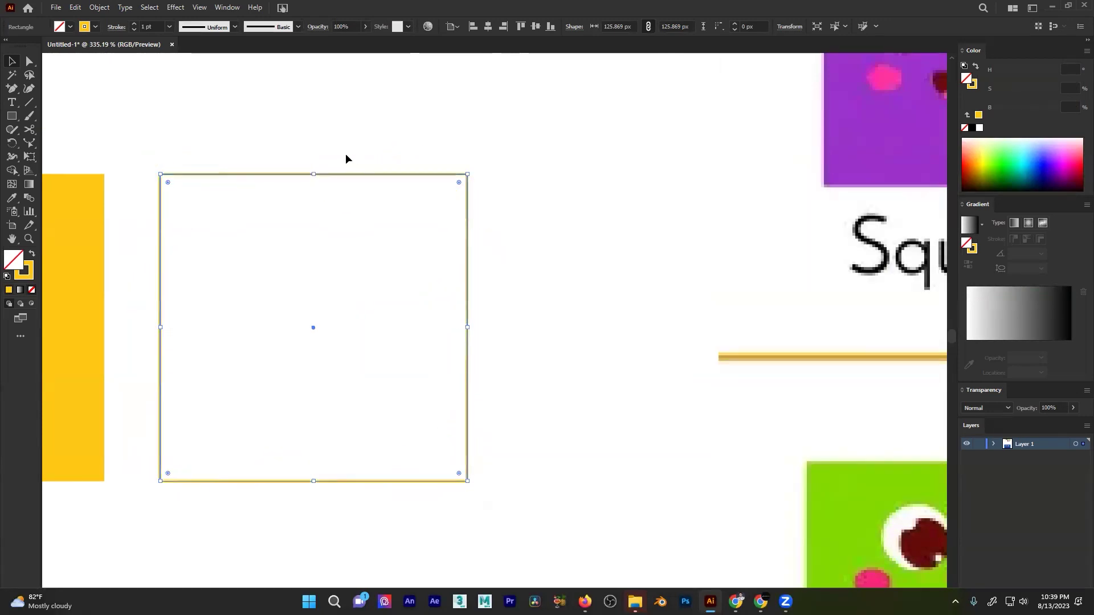
- Try the Roughen effect on the outlined square with 3% relative size, detail 5 and smooth points
click(177, 7)
mouse_move(240, 100)
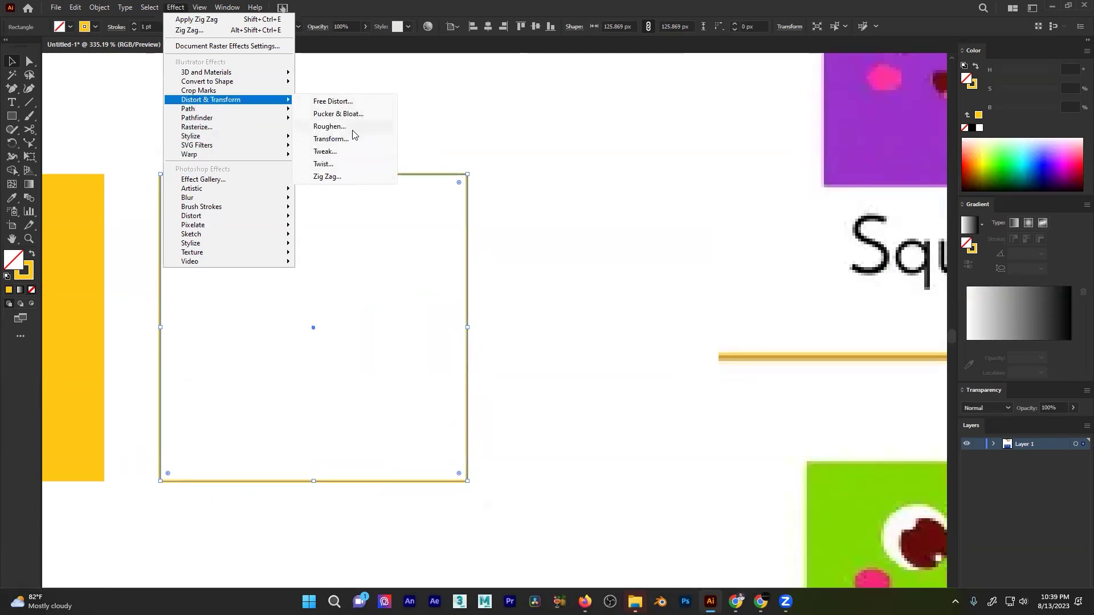
click(353, 130)
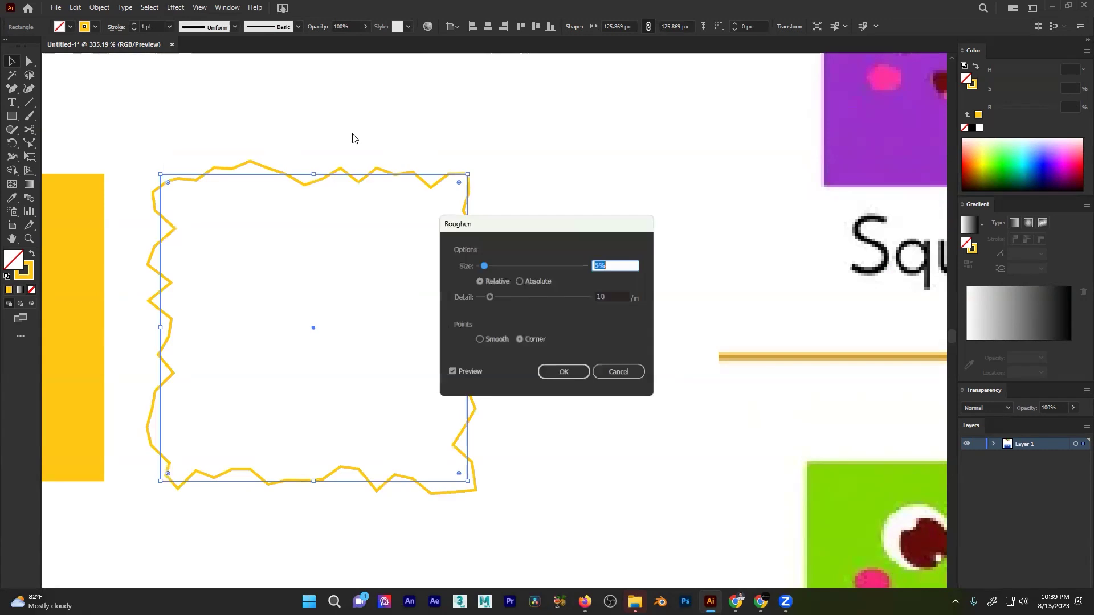
click(490, 338)
drag(484, 266, 483, 301)
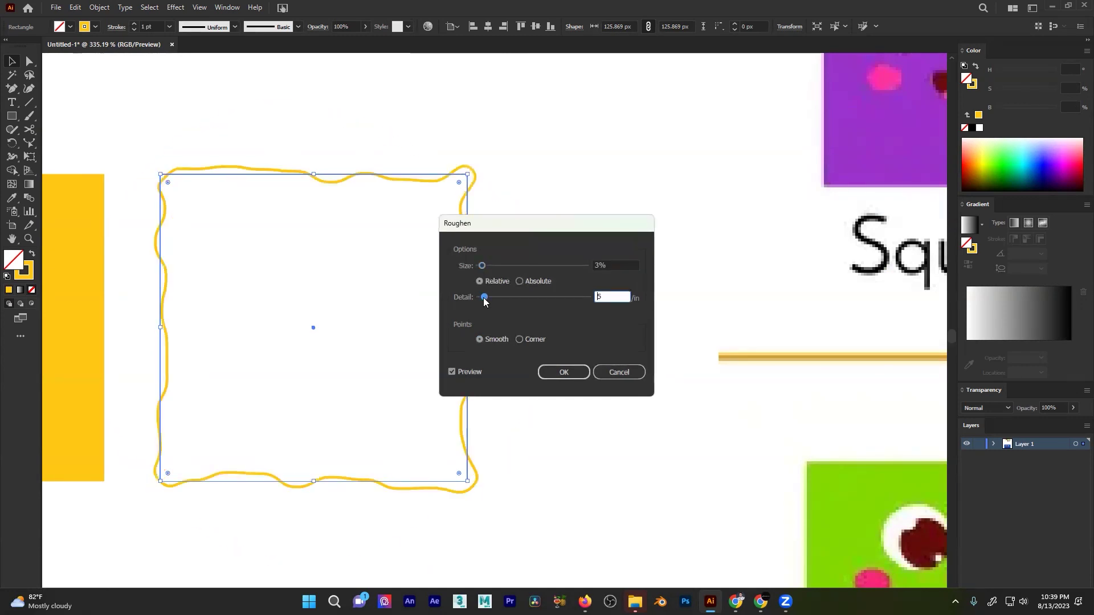
click(563, 372)
ctrl+alt+click(533, 312)
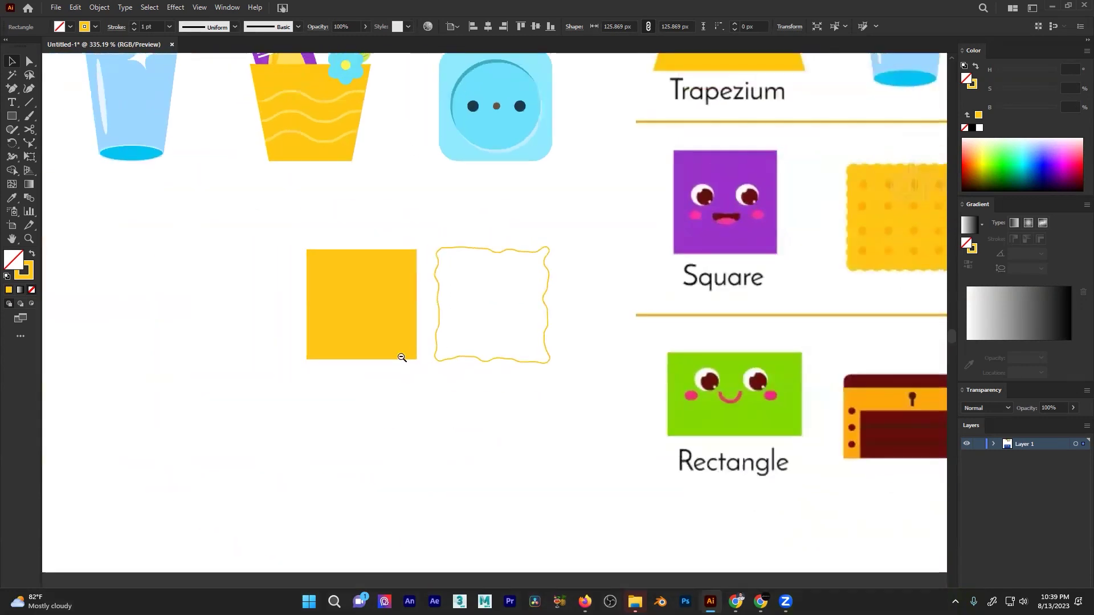
- Undo the Roughen effect on the outlined square
drag(470, 334, 425, 340)
drag(649, 265, 425, 298)
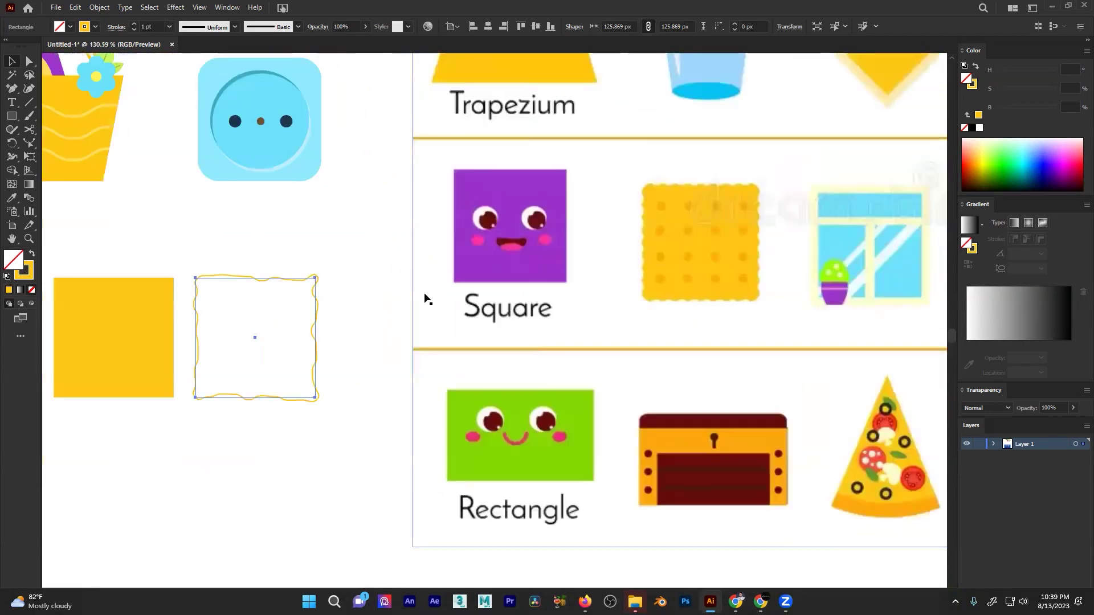
key(a)
click(380, 278)
key(ctrl+z)
key(ctrl+z)
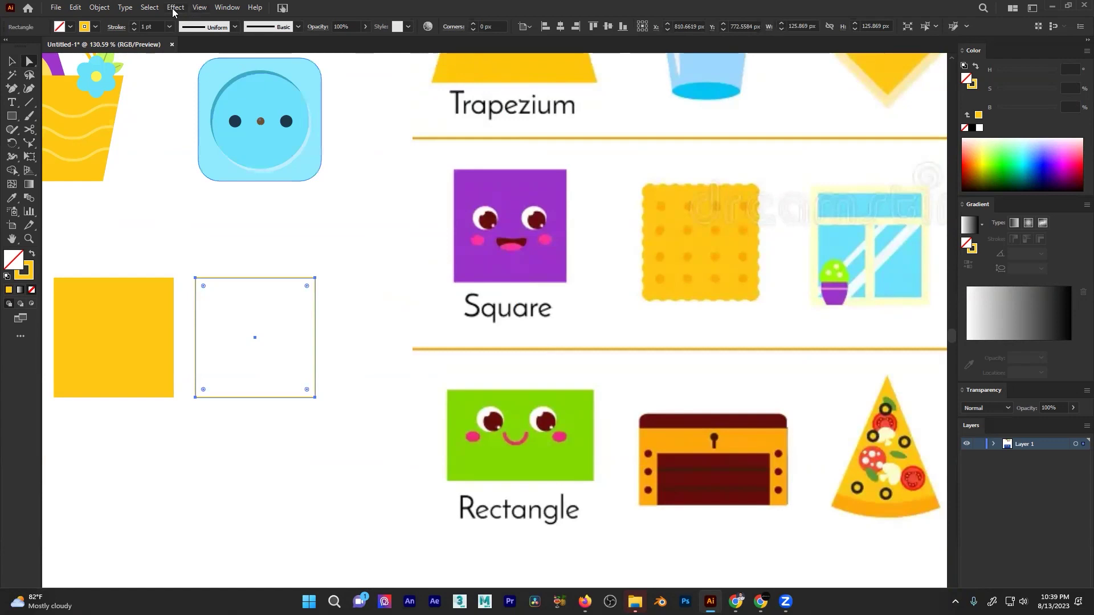
click(173, 8)
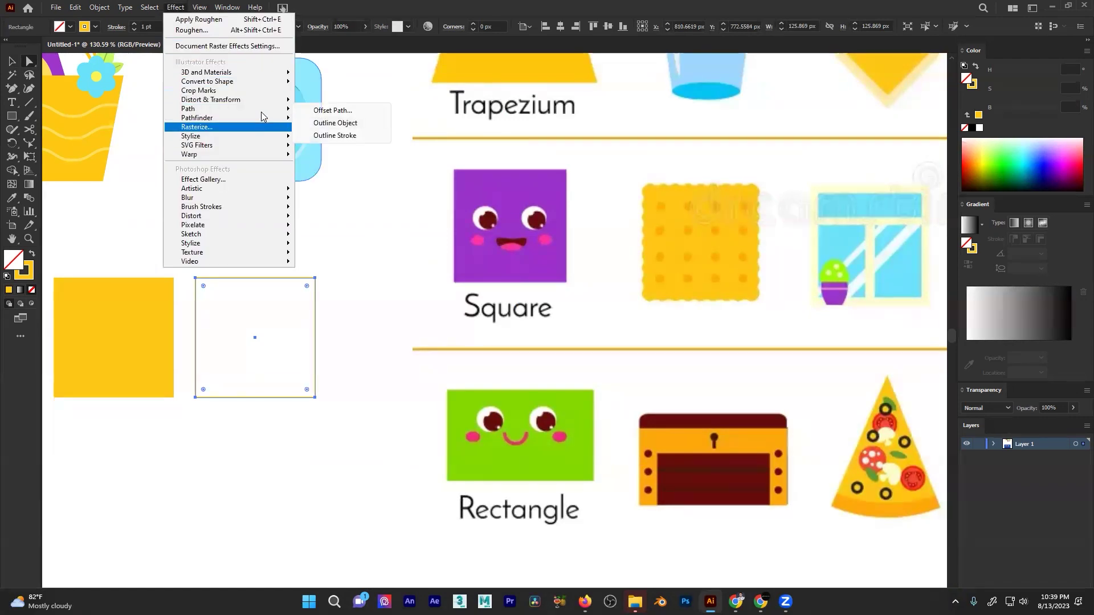
mouse_move(265, 99)
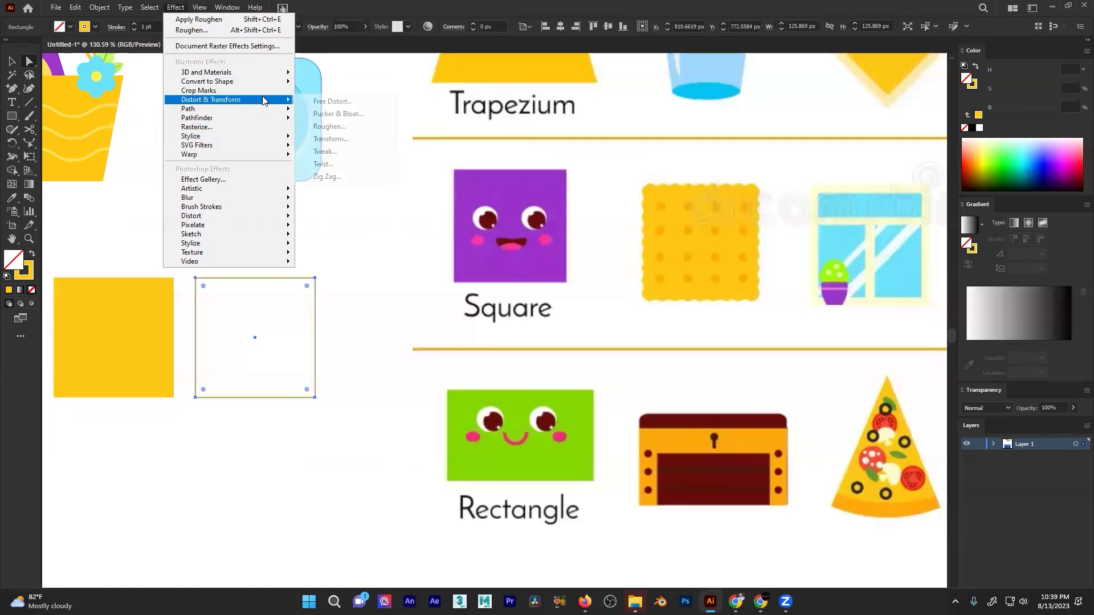
click(357, 167)
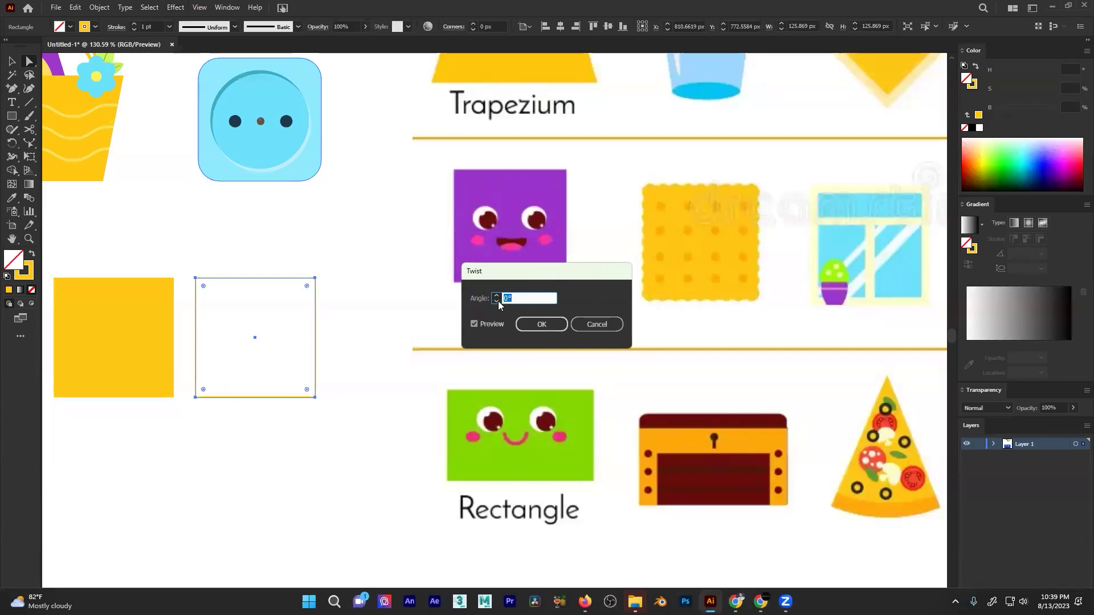
click(497, 296)
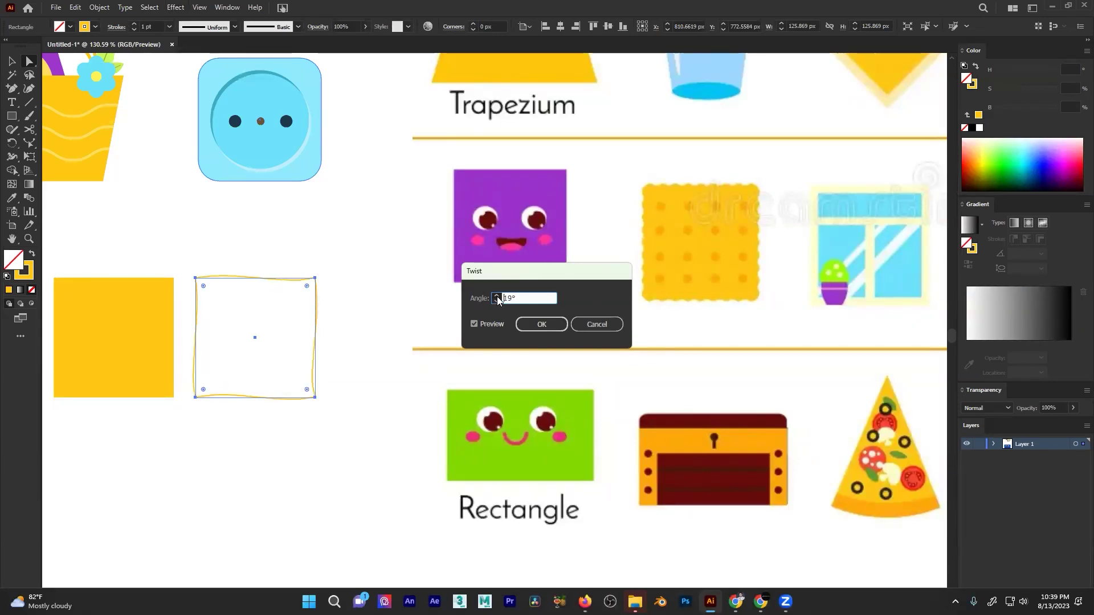
click(584, 324)
- Set up a Zig Zag effect on the outlined square with 2% relative size, 10 ridges per segment and smooth points
click(177, 7)
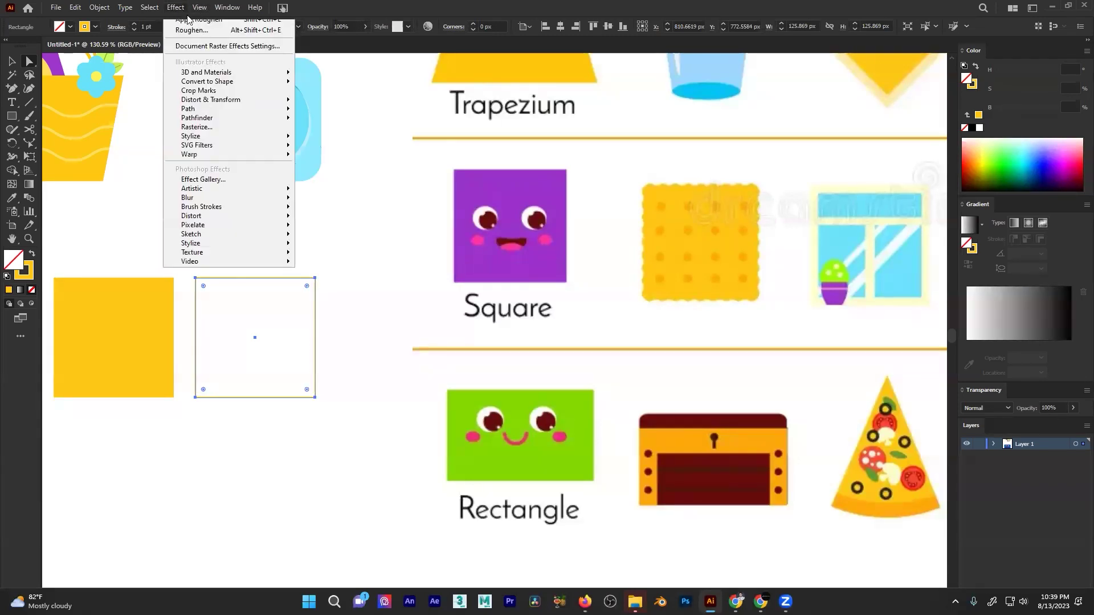
mouse_move(256, 99)
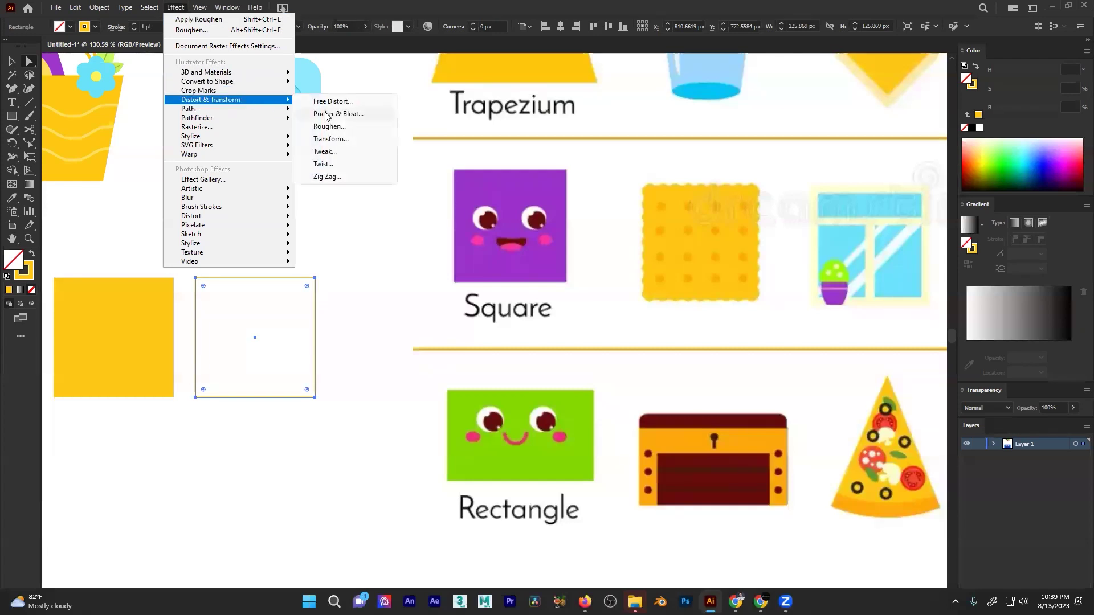
click(325, 177)
drag(809, 278, 803, 246)
click(818, 322)
click(821, 263)
click(807, 244)
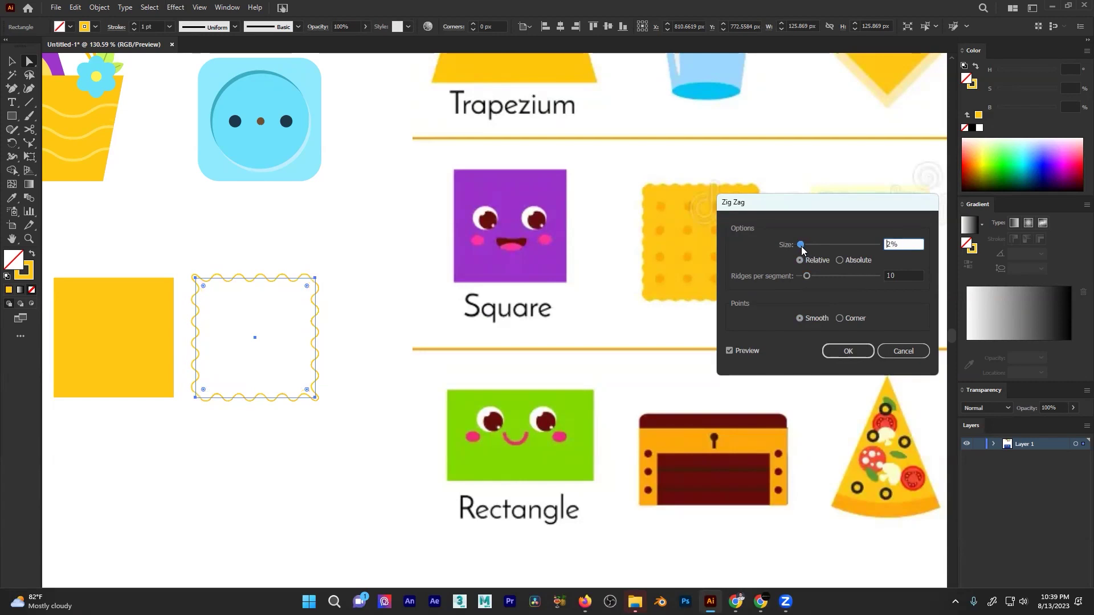
drag(801, 249, 799, 253)
- Change the Zig Zag to 15 ridges per segment and 1% size, and apply it to the outlined square
drag(806, 275, 784, 278)
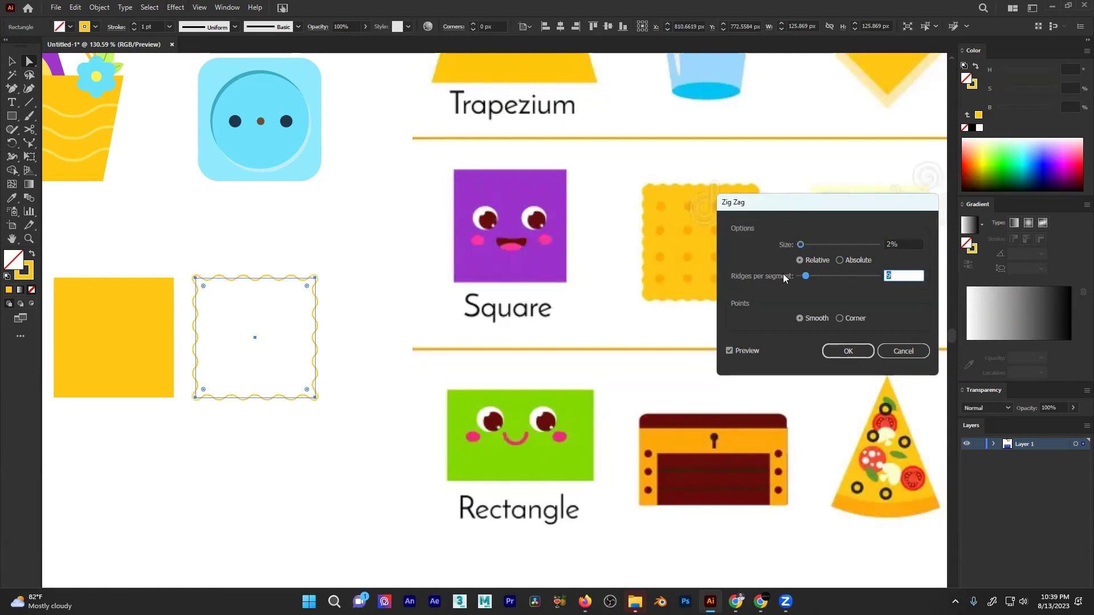
key(Up)
key(Up)
key(Up)
key(Up)
key(Up)
key(Up)
key(Up)
key(Up)
key(Up)
key(Up)
key(Up)
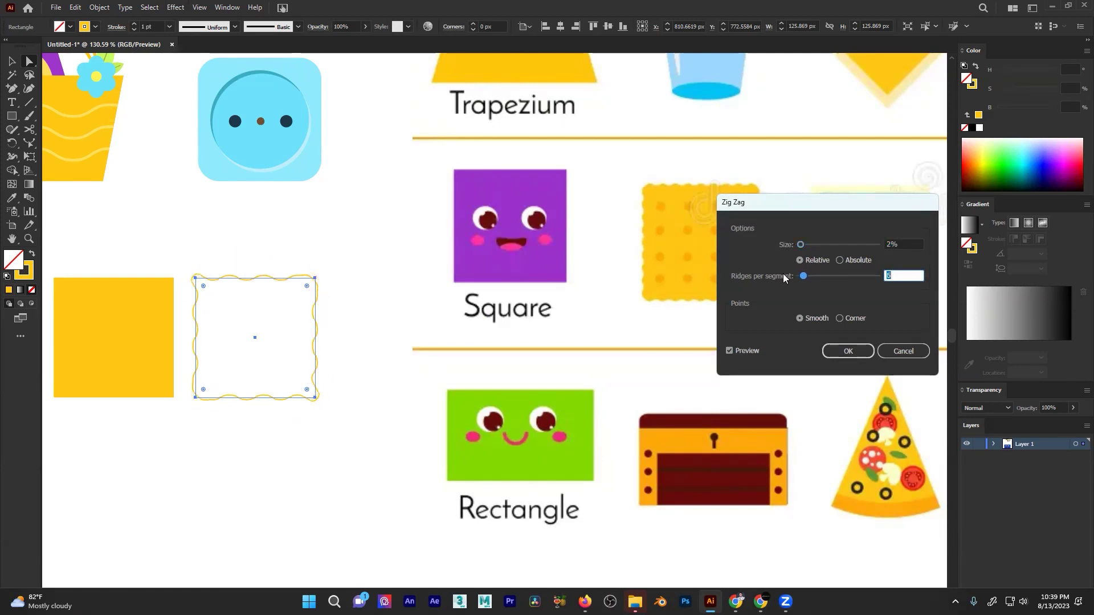
key(Up)
key(Up)
key(Up)
key(Up)
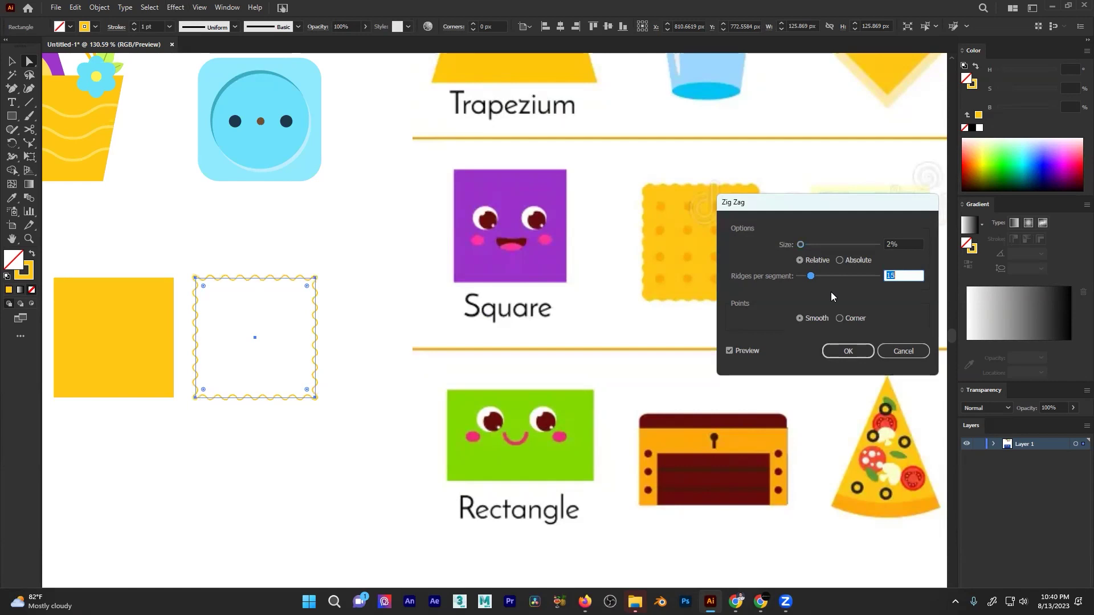
drag(800, 244, 778, 238)
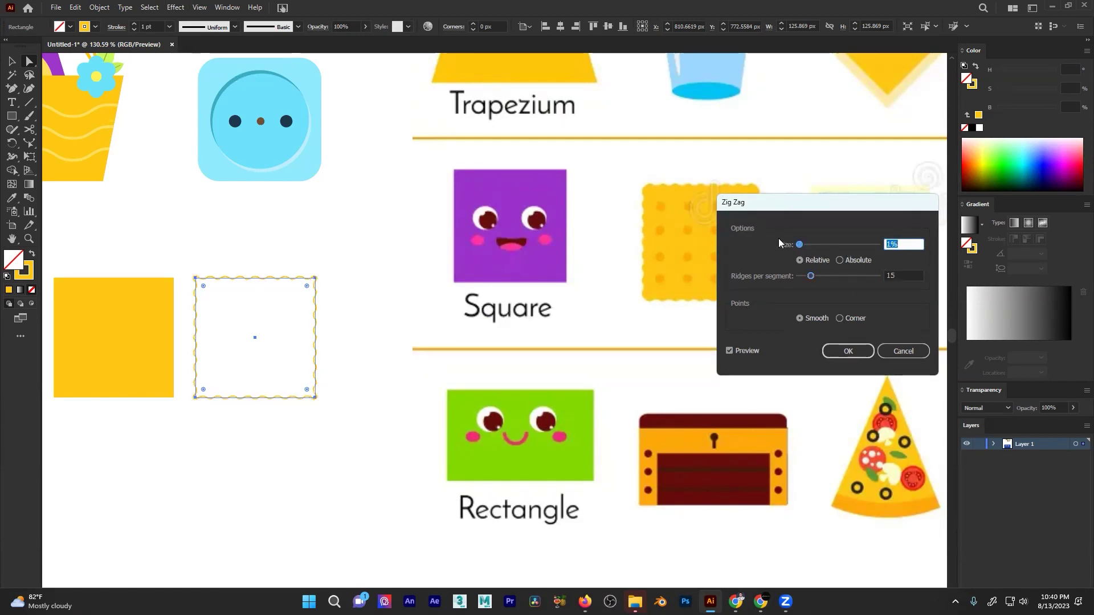
click(847, 352)
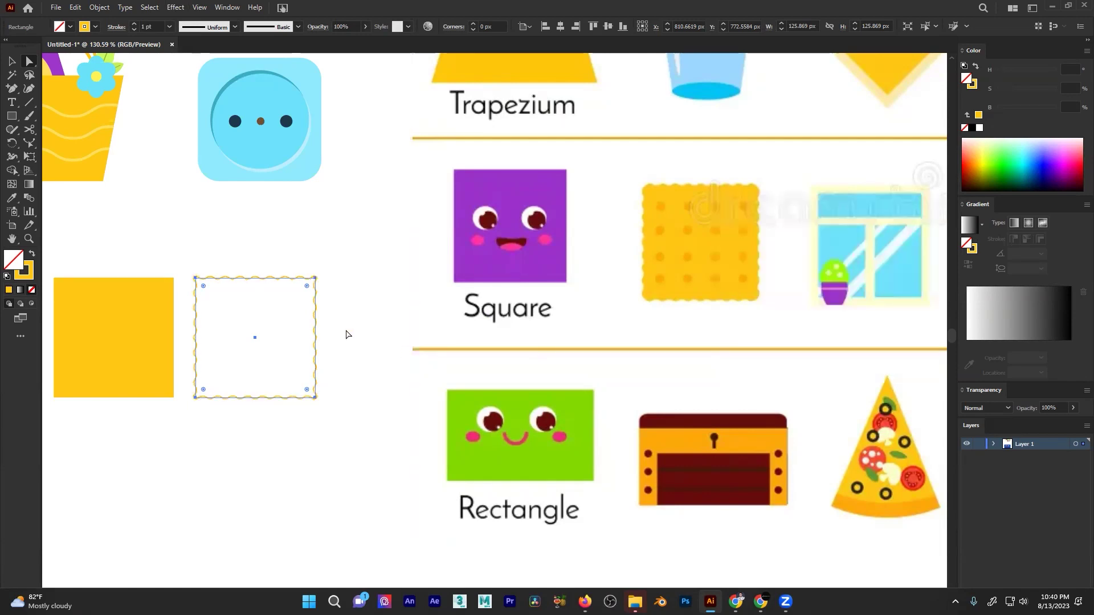
- Expand the appearance of the wavy outlined square into an editable path
click(358, 225)
drag(221, 355, 280, 314)
drag(403, 274, 310, 335)
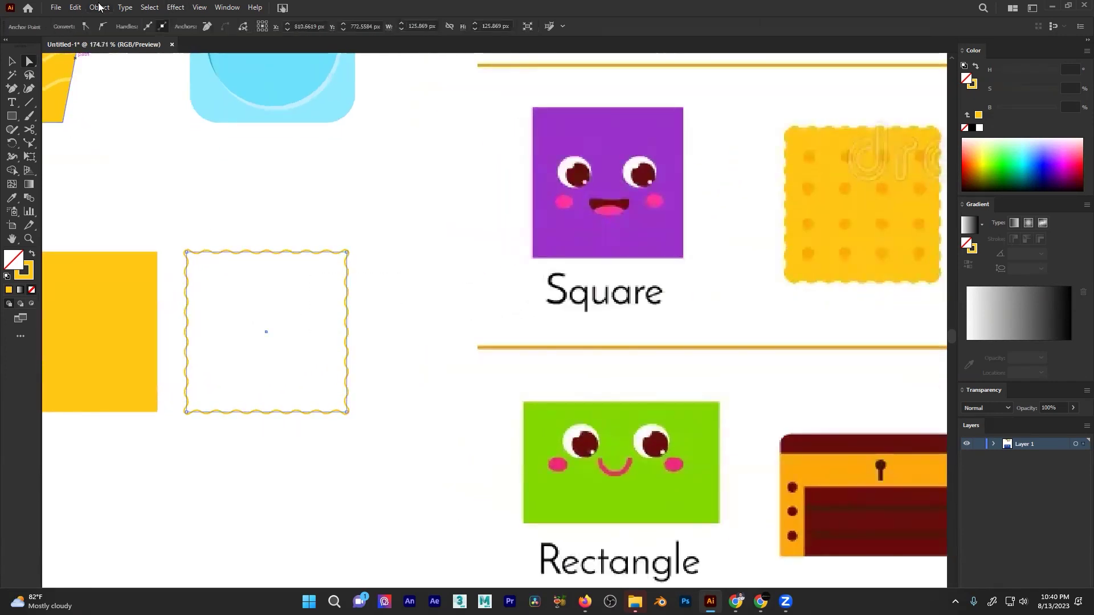
click(125, 7)
mouse_move(99, 8)
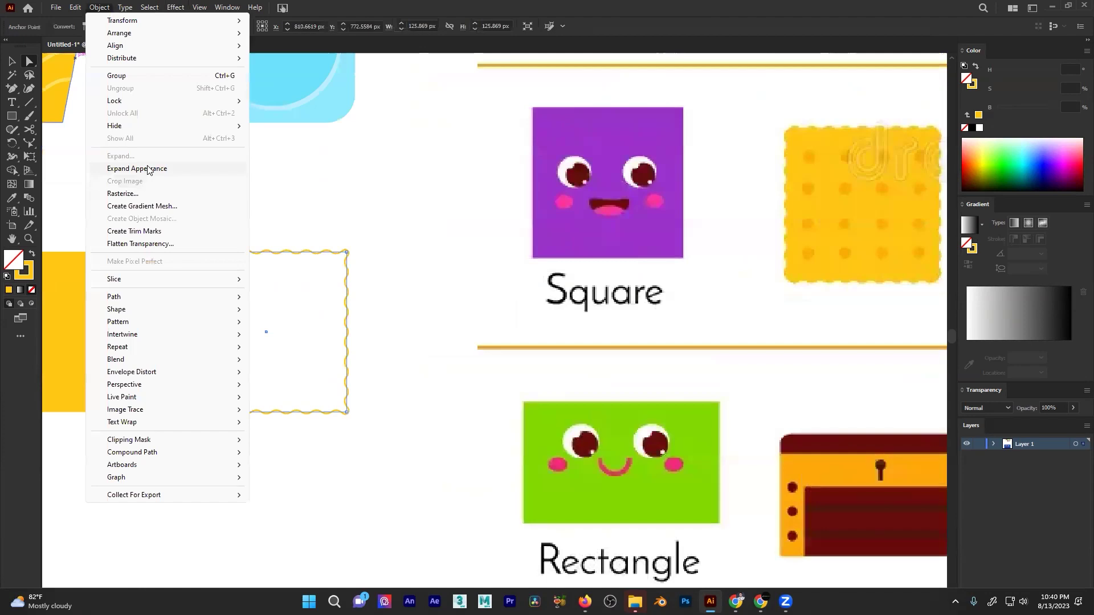
click(147, 169)
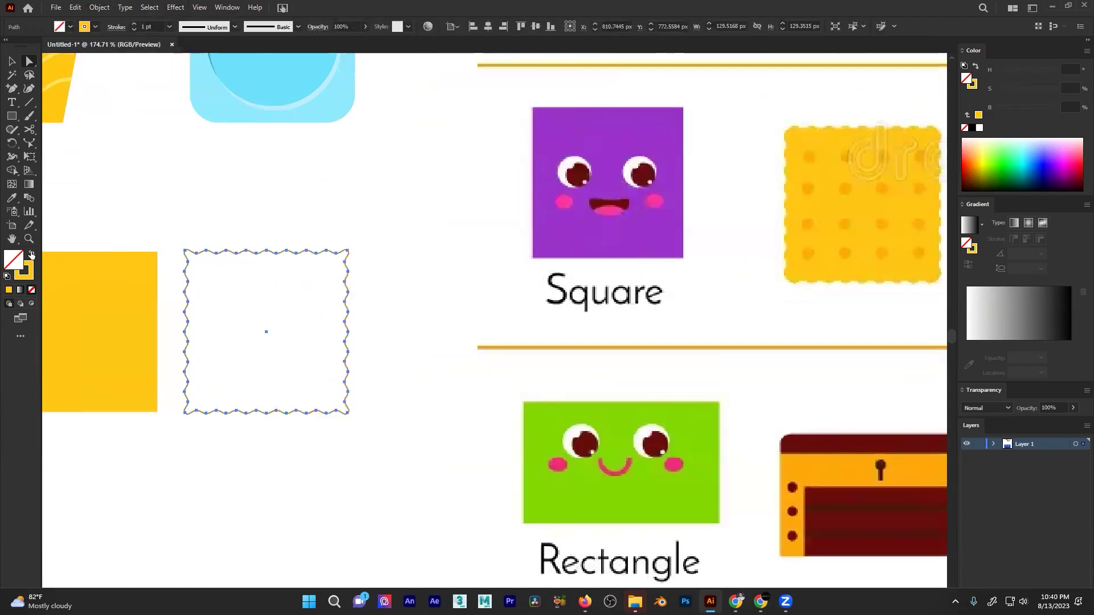
- Swap the wavy square's yellow outline to a solid fill and delete the plain yellow square beside it
click(31, 254)
click(317, 200)
mouse_move(271, 319)
mouse_down()
mouse_move(151, 374)
mouse_move(178, 353)
mouse_up()
click(144, 334)
key(Delete)
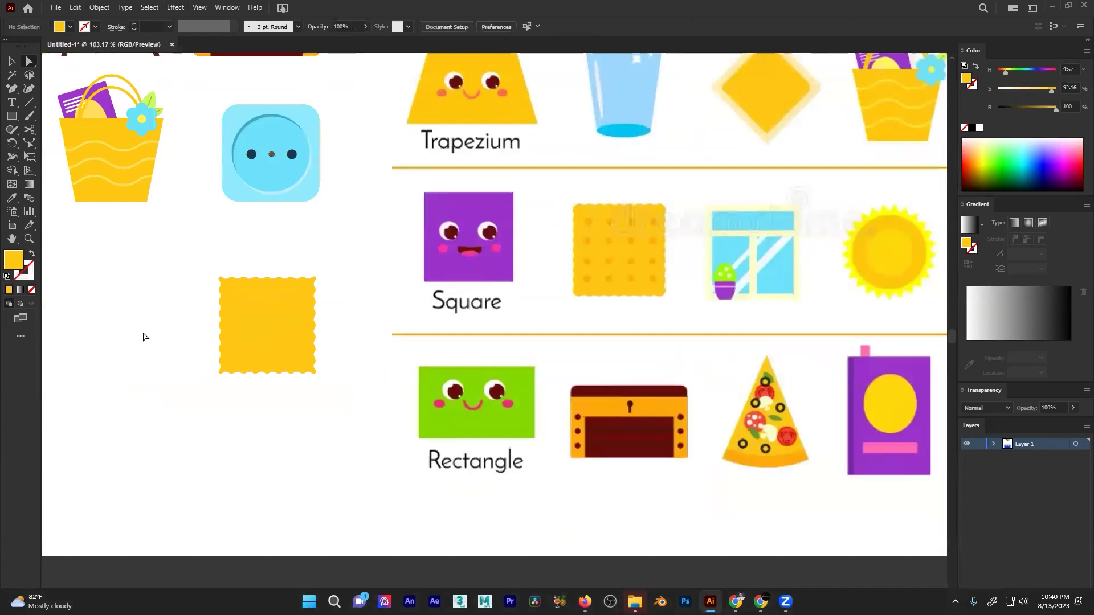
- Draw a circle about 7 px wide for the biscuit's first hole and fill it with the reference dots' orange
drag(249, 295, 416, 288)
mouse_move(257, 266)
mouse_down()
mouse_move(225, 217)
mouse_move(213, 234)
mouse_move(366, 222)
mouse_up()
click(12, 118)
click(46, 142)
drag(184, 204, 188, 209)
drag(416, 237, 166, 245)
drag(354, 283, 133, 339)
key(i)
click(701, 184)
- Position the orange dot just inside the biscuit's upper-left corner
drag(140, 287, 363, 251)
drag(63, 348, 128, 253)
key(v)
drag(246, 203, 261, 214)
drag(314, 221, 231, 250)
scroll(273, 221, up, 2)
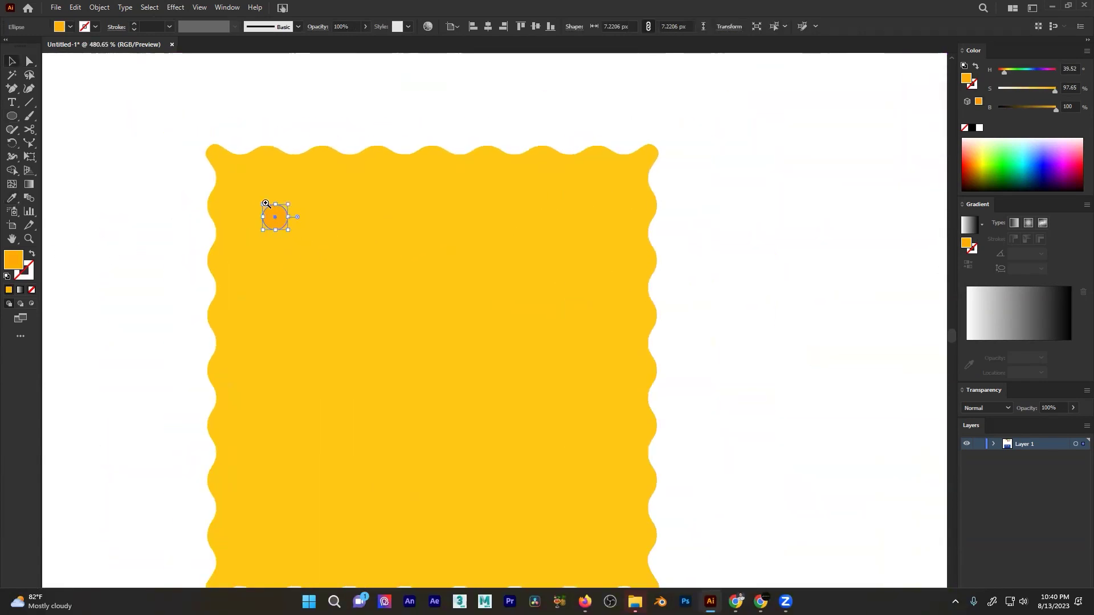
scroll(266, 204, up, 2)
- Try to repeat the dot across the biscuit's upper part as an evenly spaced row of four, and undo the copies
drag(281, 214, 424, 242)
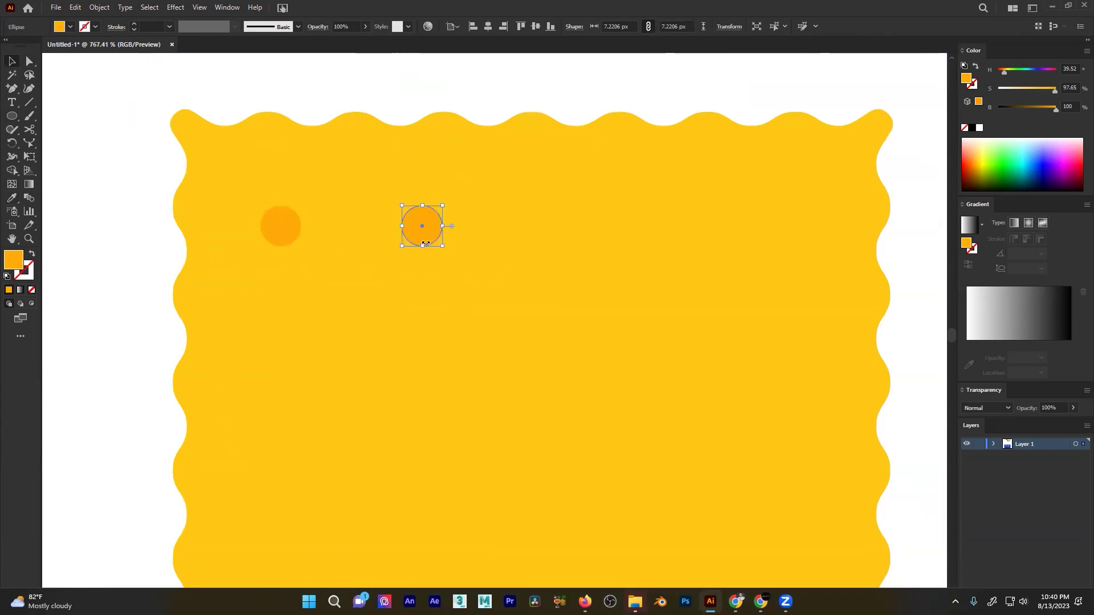
key(ctrl+d)
key(ctrl+d)
scroll(442, 270, down, 2)
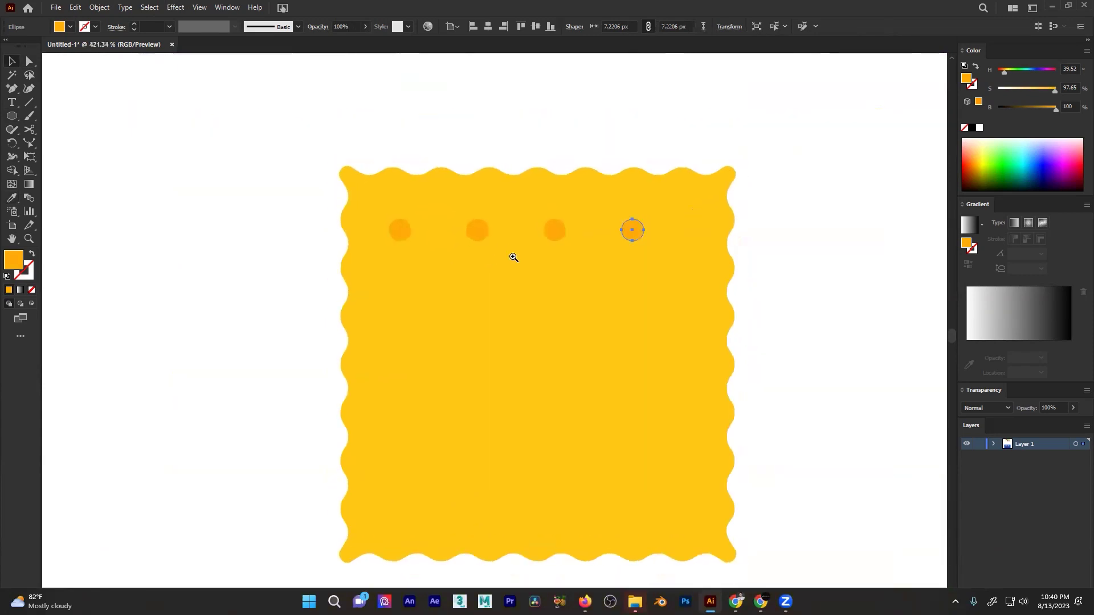
key(ctrl+z)
key(ctrl+z)
key(ctrl+z)
- Duplicate the orange dot to its right at the same height and shift the copy slightly closer to it
scroll(454, 232, up, 2)
drag(344, 238, 403, 256)
scroll(561, 237, down, 2)
key(ctrl+d)
key(ctrl+d)
key(ctrl+z)
key(ctrl+z)
drag(432, 226, 421, 224)
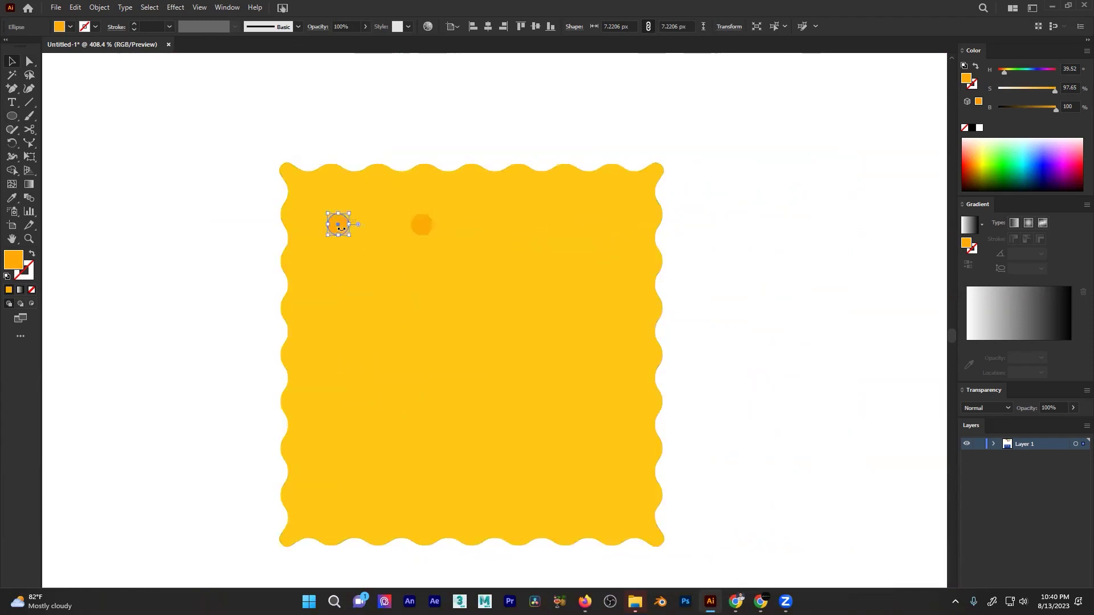
- Duplicate the pair of dots to the right to form a row of four, and group the whole row
shift+click(421, 224)
drag(420, 224, 585, 239)
shift+click(421, 229)
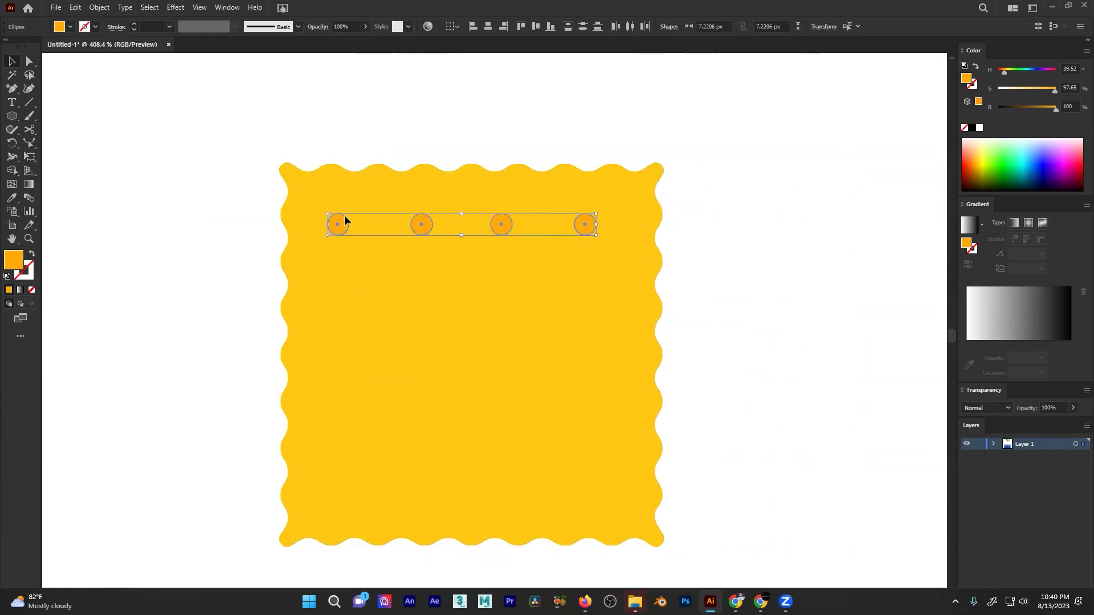
key(ctrl+g)
- Enlarge the grouped row of dots proportionally to about 96 px wide
alt+scroll(524, 259, down, 1)
drag(584, 229, 612, 233)
mouse_move(629, 246)
ctrl+mouse_down()
mouse_move(579, 259)
mouse_move(603, 258)
mouse_move(629, 229)
ctrl+mouse_up()
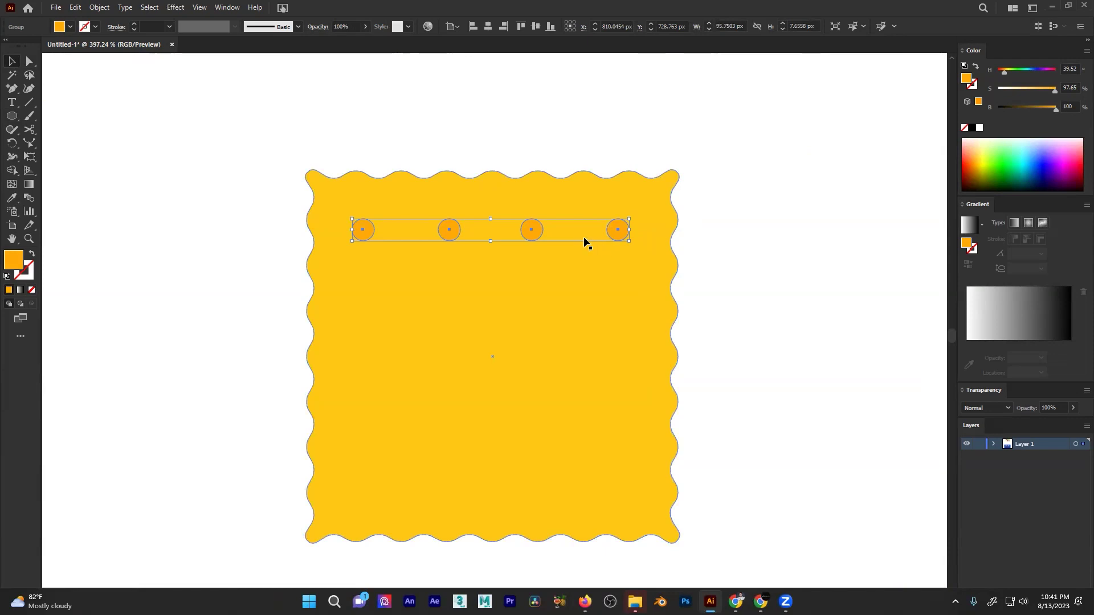
- Duplicate the row of orange dots downward and repeat the copy twice, forming an evenly spaced grid of four rows on the biscuit
alt+drag(531, 230, 336, 313)
key(ctrl+d)
key(ctrl+d)
drag(419, 303, 340, 309)
click(344, 340)
scroll(402, 319, up, 5)
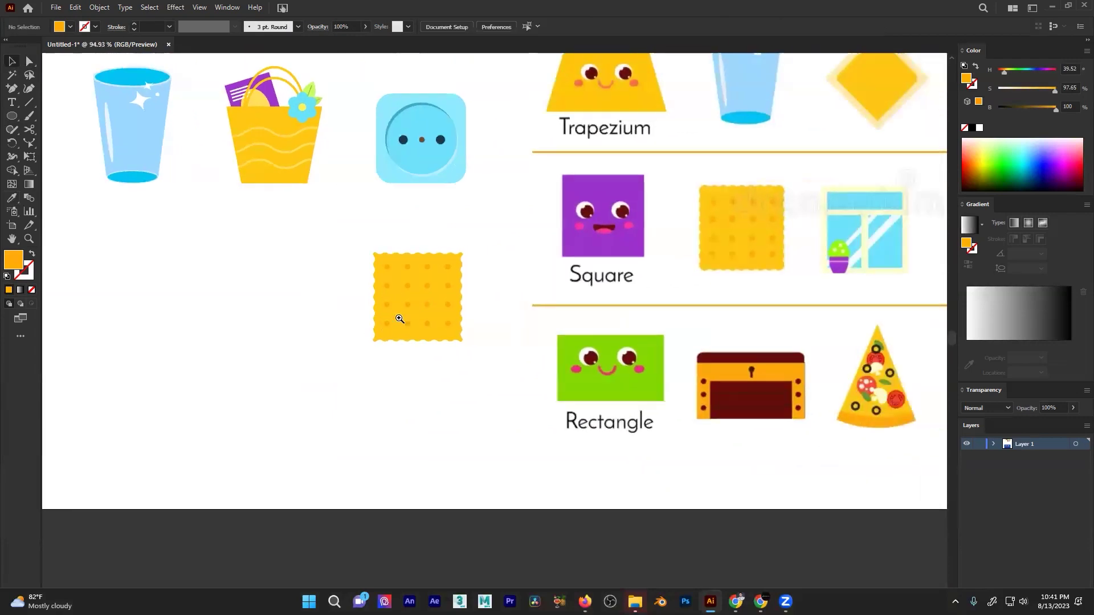
- Recolor all four rows of dots on the biscuit to the deeper orange #F99900
click(425, 374)
drag(446, 382, 447, 374)
ctrl+drag(446, 362, 347, 359)
drag(596, 205, 237, 447)
click(326, 463)
ctrl+drag(429, 254, 435, 277)
click(425, 266)
shift+click(422, 220)
shift+click(421, 317)
shift+click(417, 368)
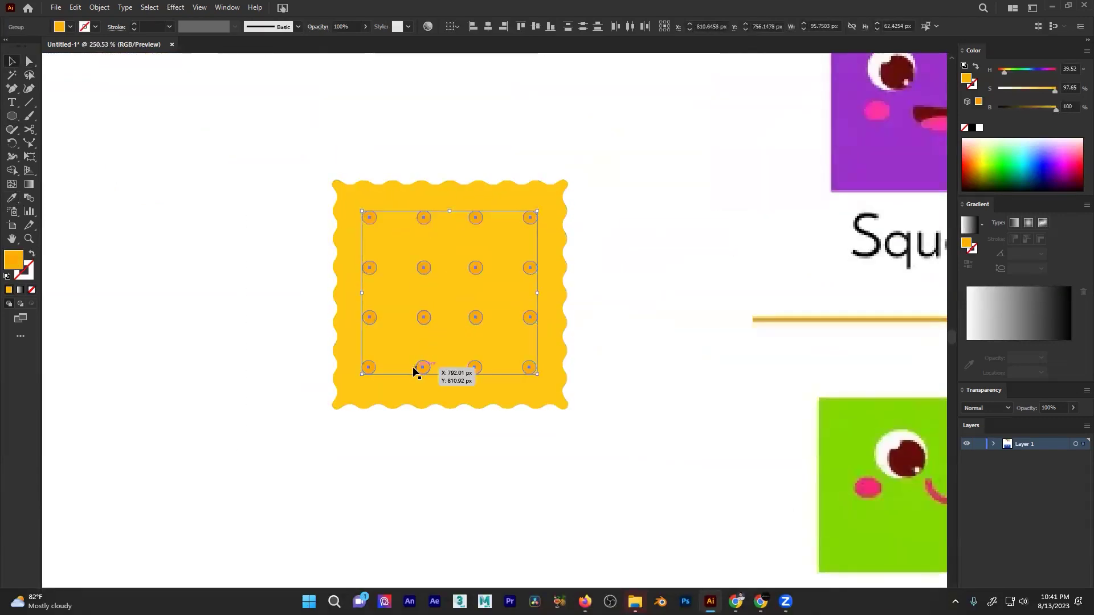
double_click(14, 267)
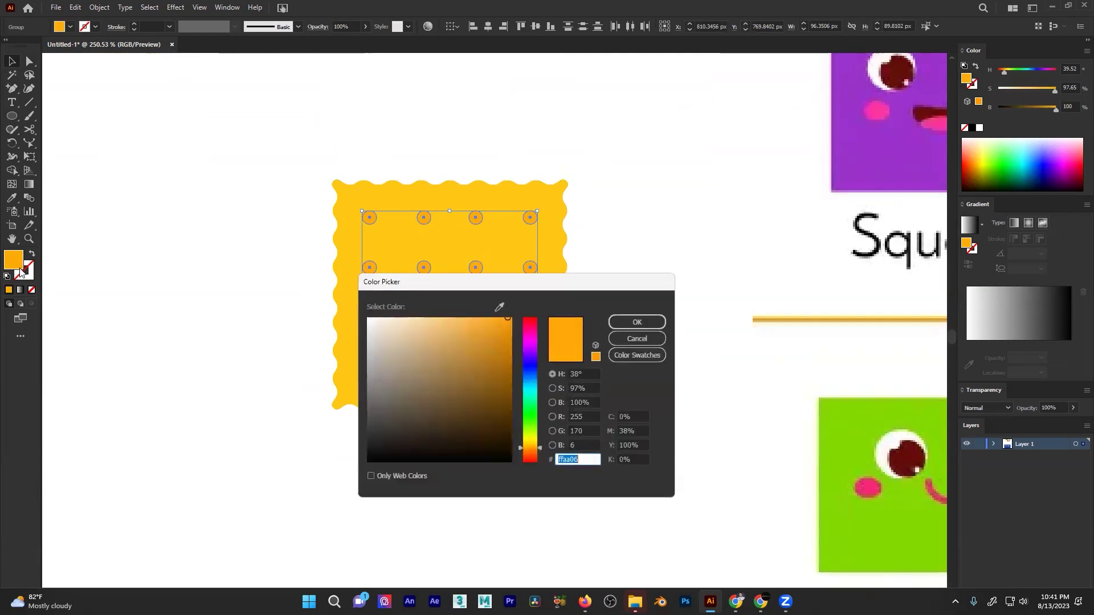
drag(505, 321, 514, 318)
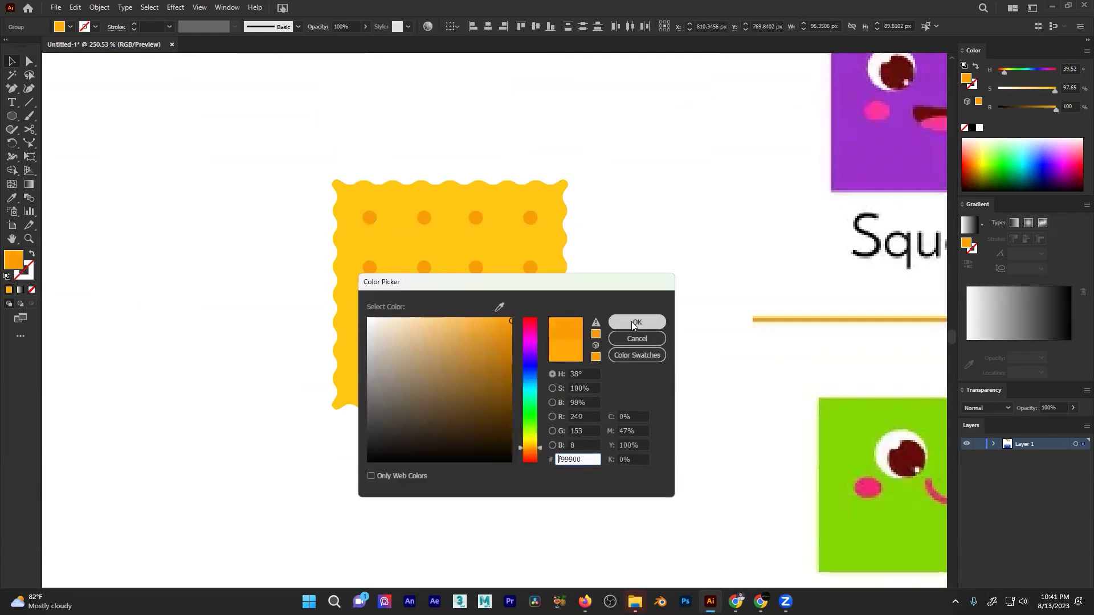
click(631, 321)
- Move the whole biscuit with its dots directly below the blue glass, starting the third row of recreated illustrations
drag(565, 262, 457, 381)
click(457, 384)
drag(603, 191, 320, 395)
click(320, 418)
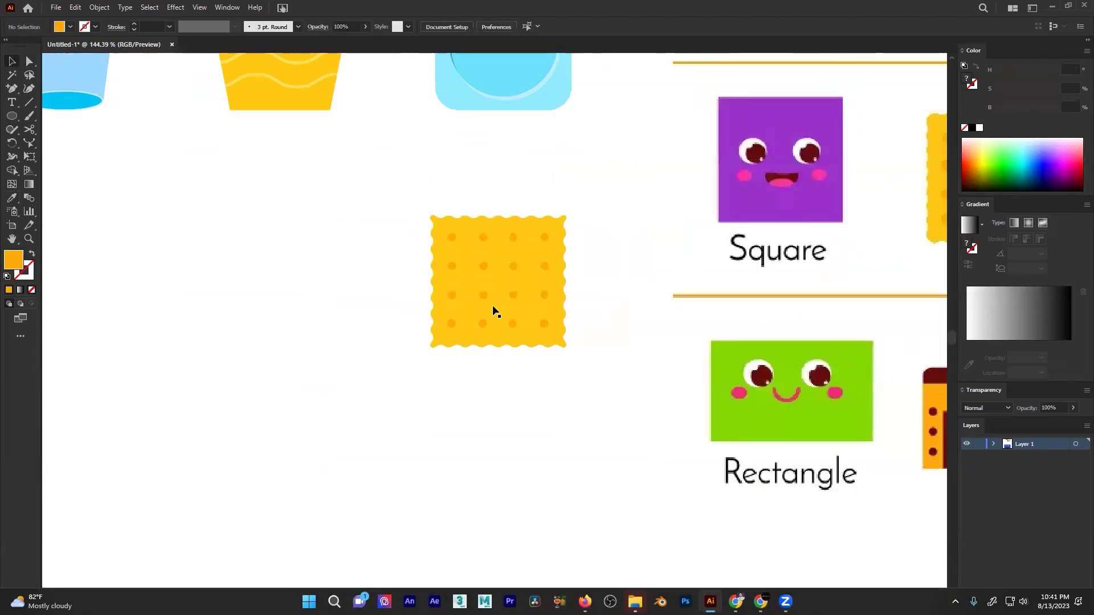
scroll(494, 311, down, 5)
scroll(481, 378, up, 3)
drag(480, 387, 335, 358)
scroll(468, 312, down, 5)
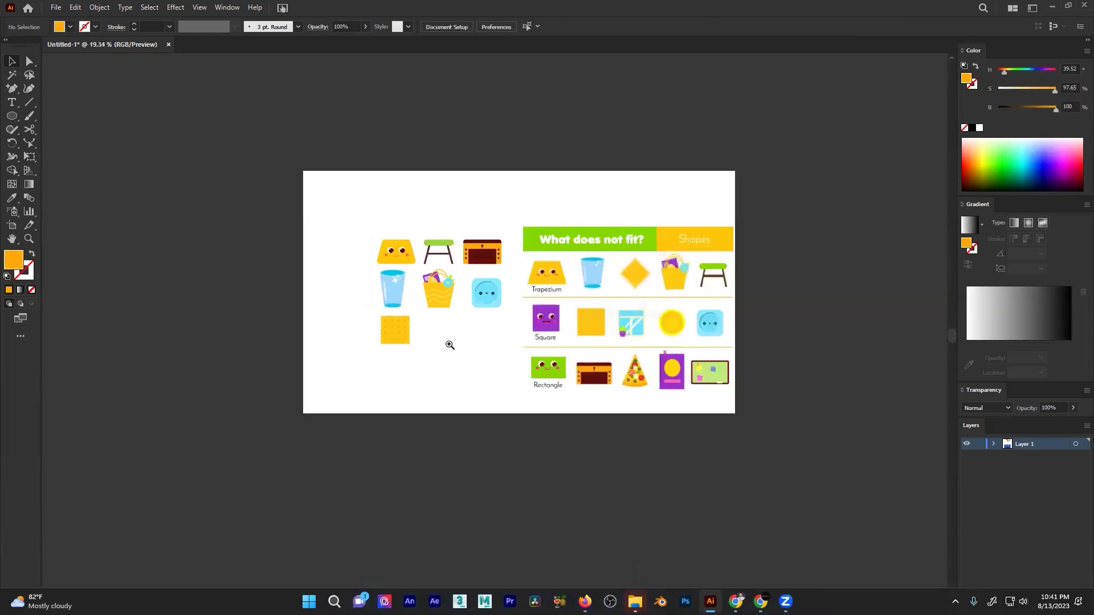
scroll(450, 345, up, 4)
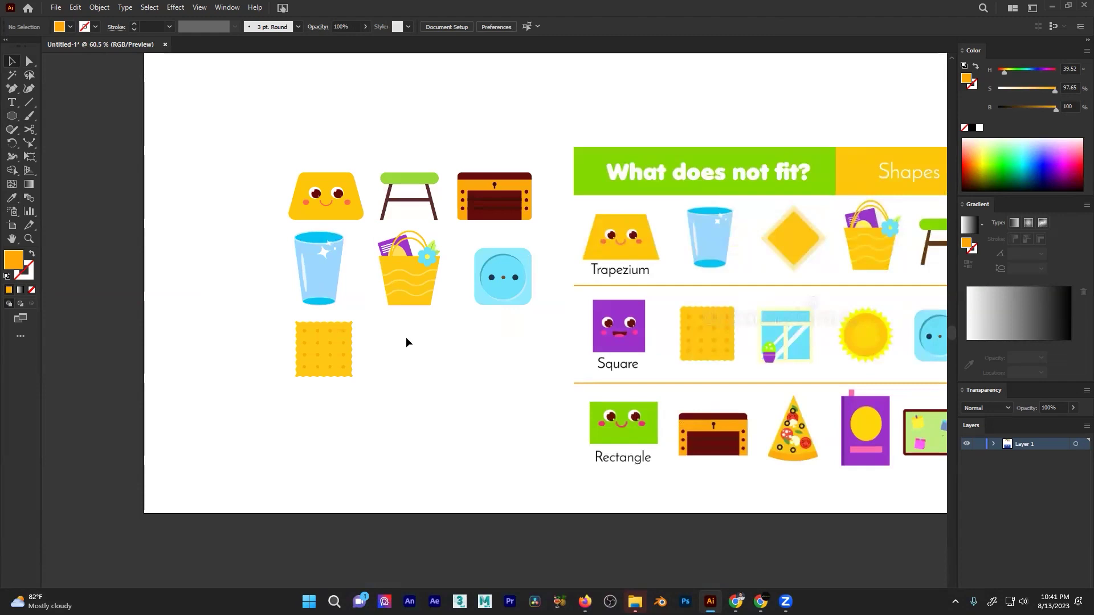